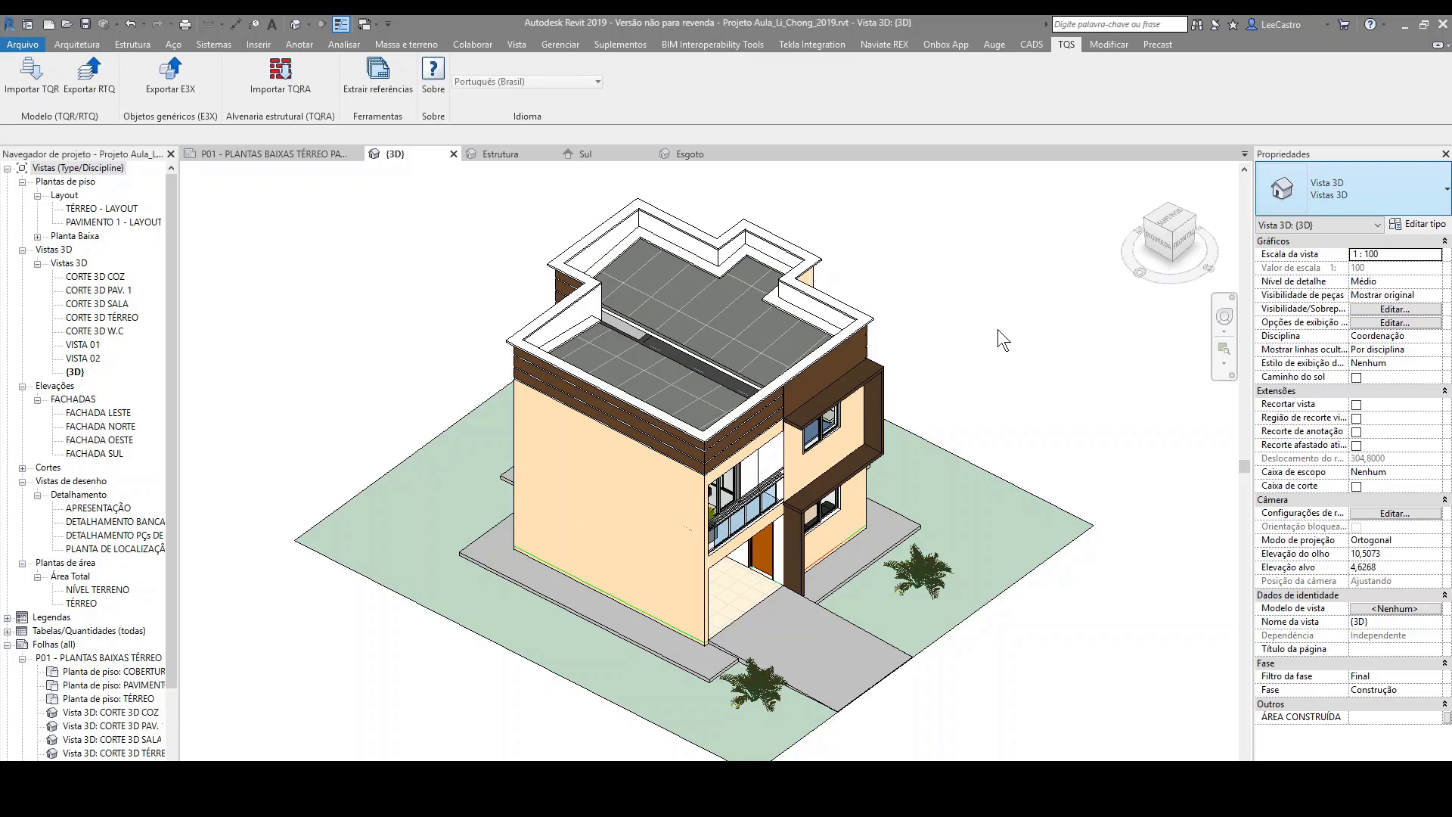
Step: Open sheet P01 with the floor plans and examine the rooms of the TÉRREO plan
shift+middle_drag(1062, 386, 734, 293)
shift+middle_drag(1082, 401, 756, 420)
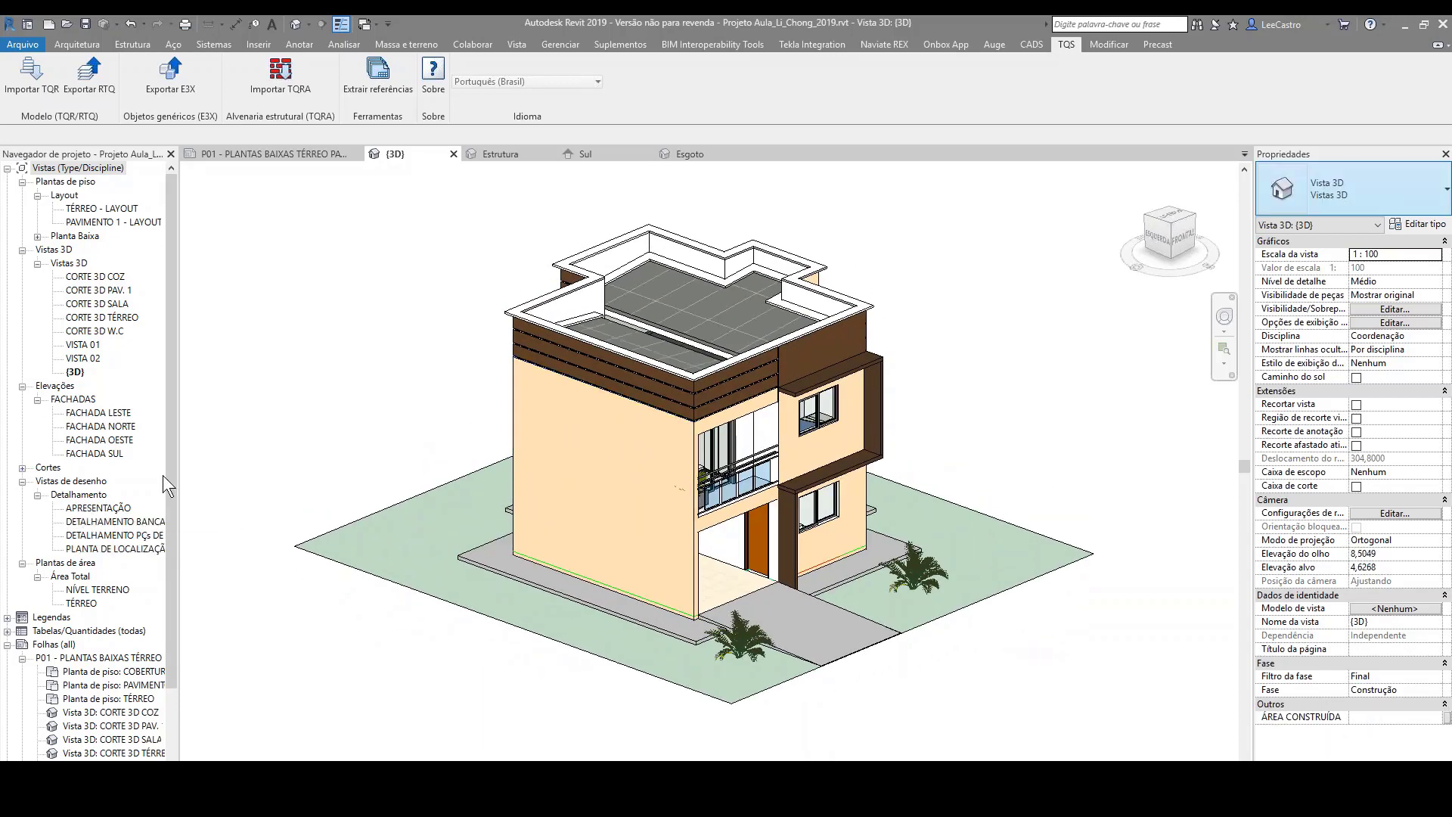
double_click(101, 659)
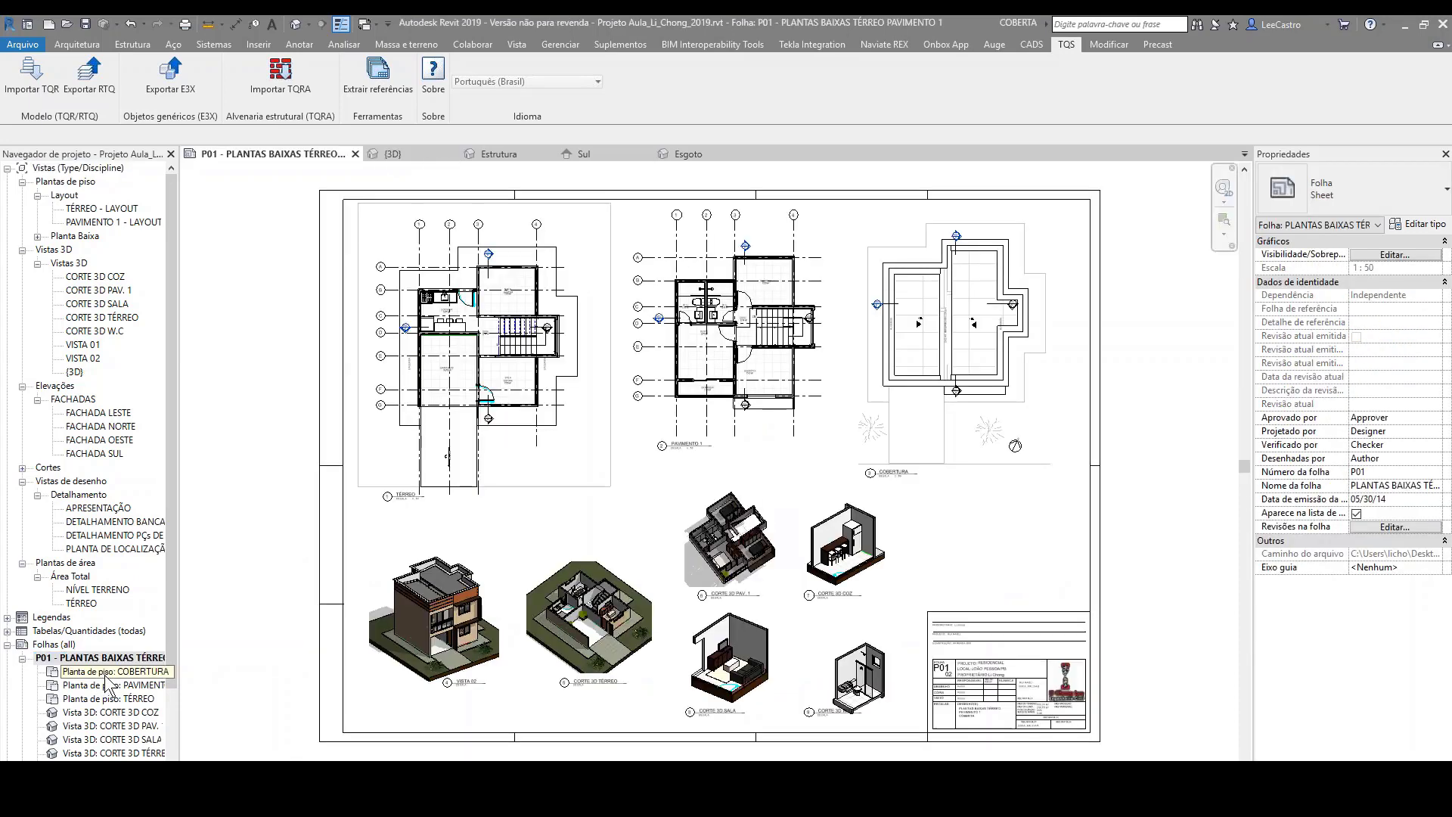
scroll(630, 519, up, 3)
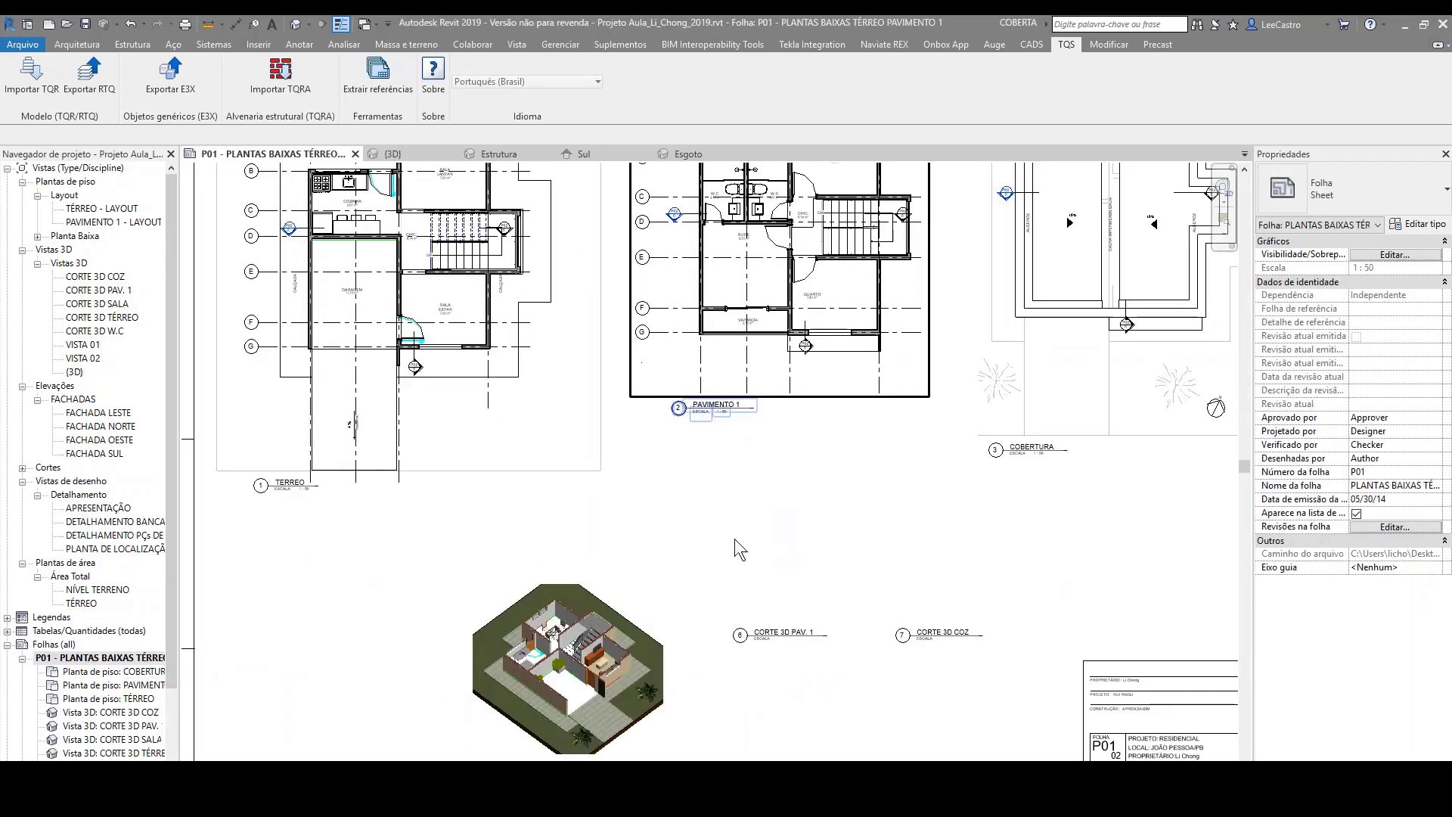
scroll(699, 467, down, 2)
scroll(475, 268, up, 6)
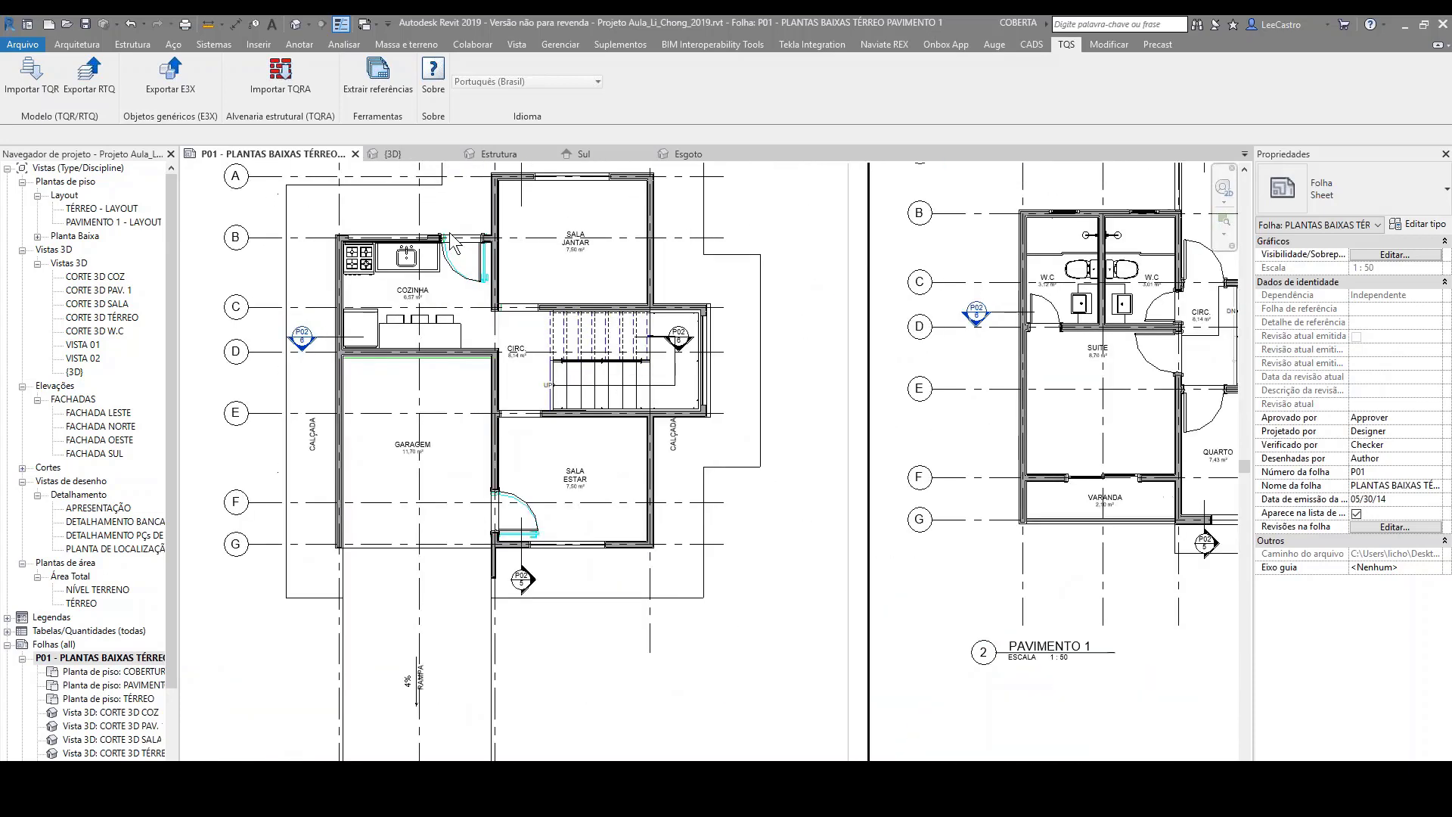
scroll(457, 251, down, 3)
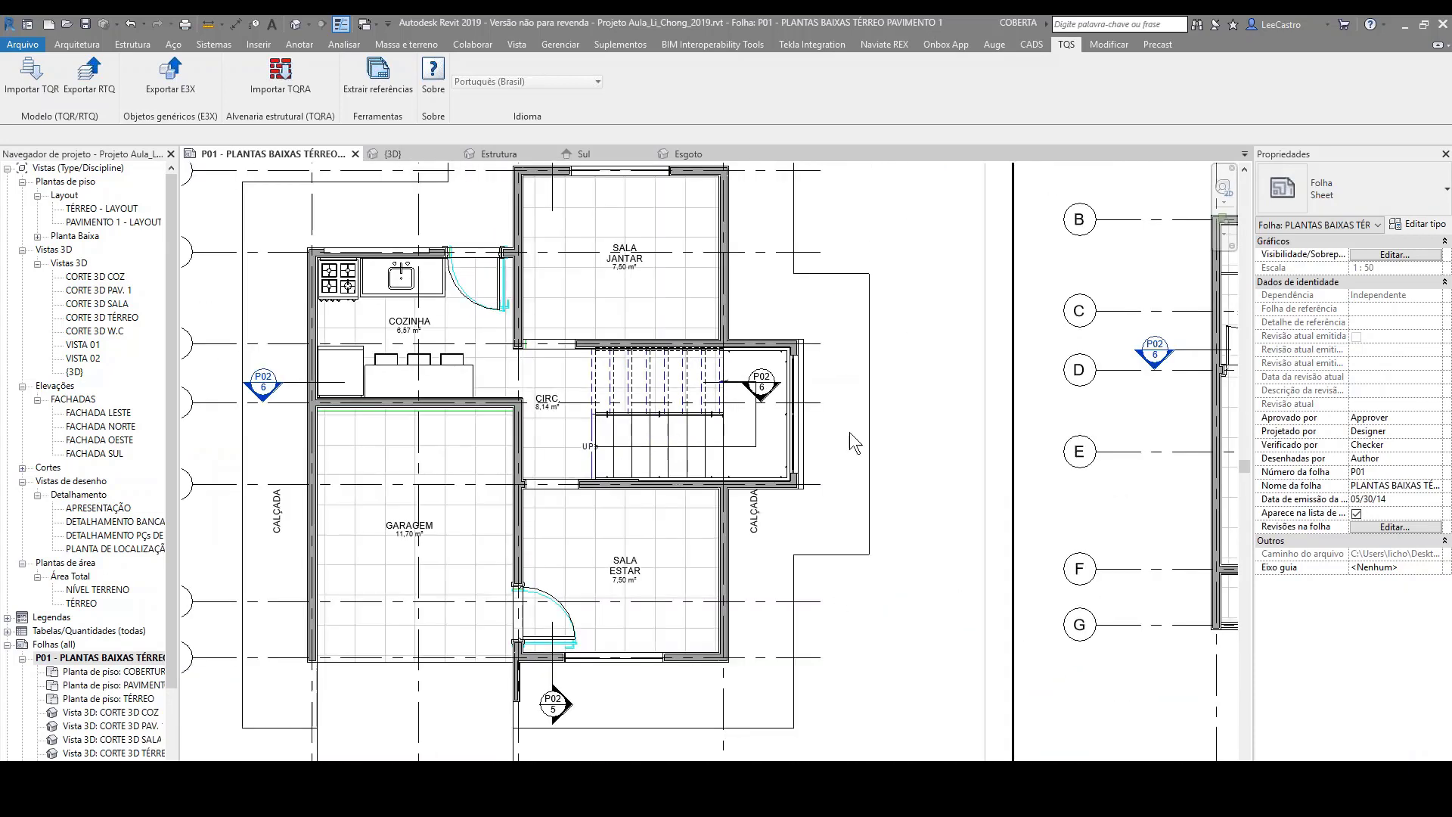
scroll(885, 397, up, 1)
middle_drag(885, 398, 906, 459)
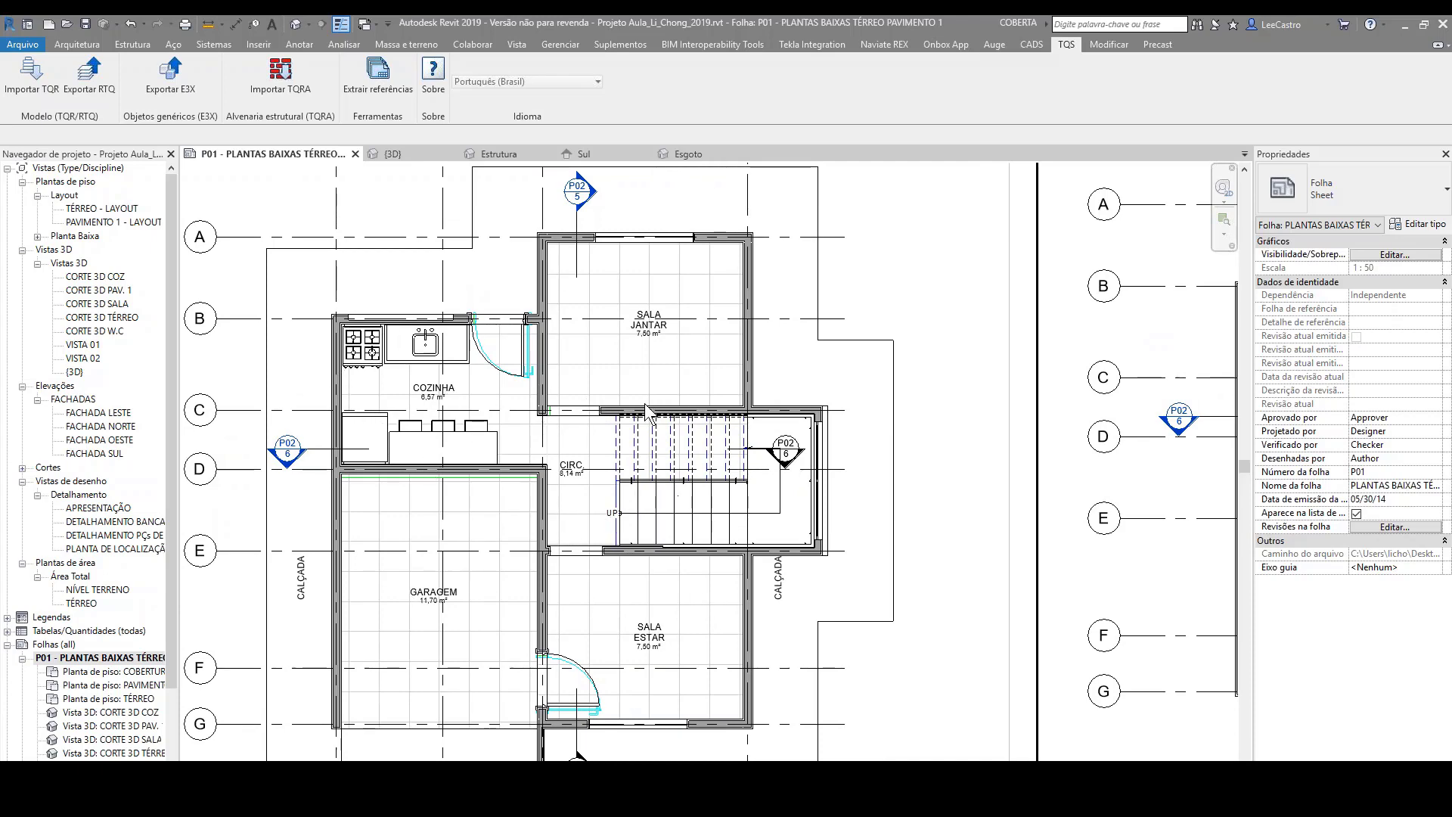
Step: Examine the PAVIMENTO 1 floor plan, the 3D section views and the title block on sheet P01
scroll(267, 333, down, 4)
scroll(1092, 345, up, 3)
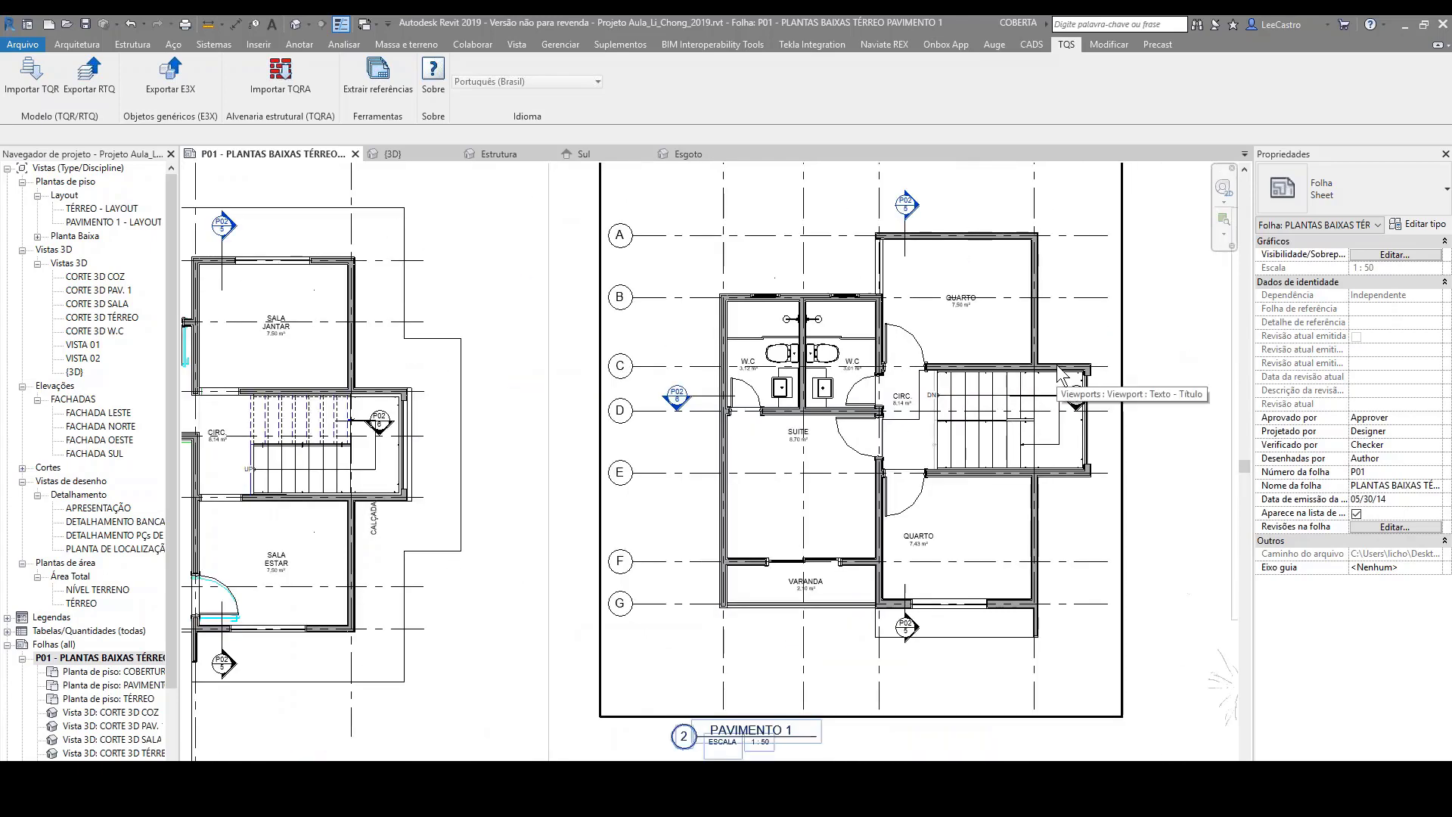
scroll(969, 384, up, 2)
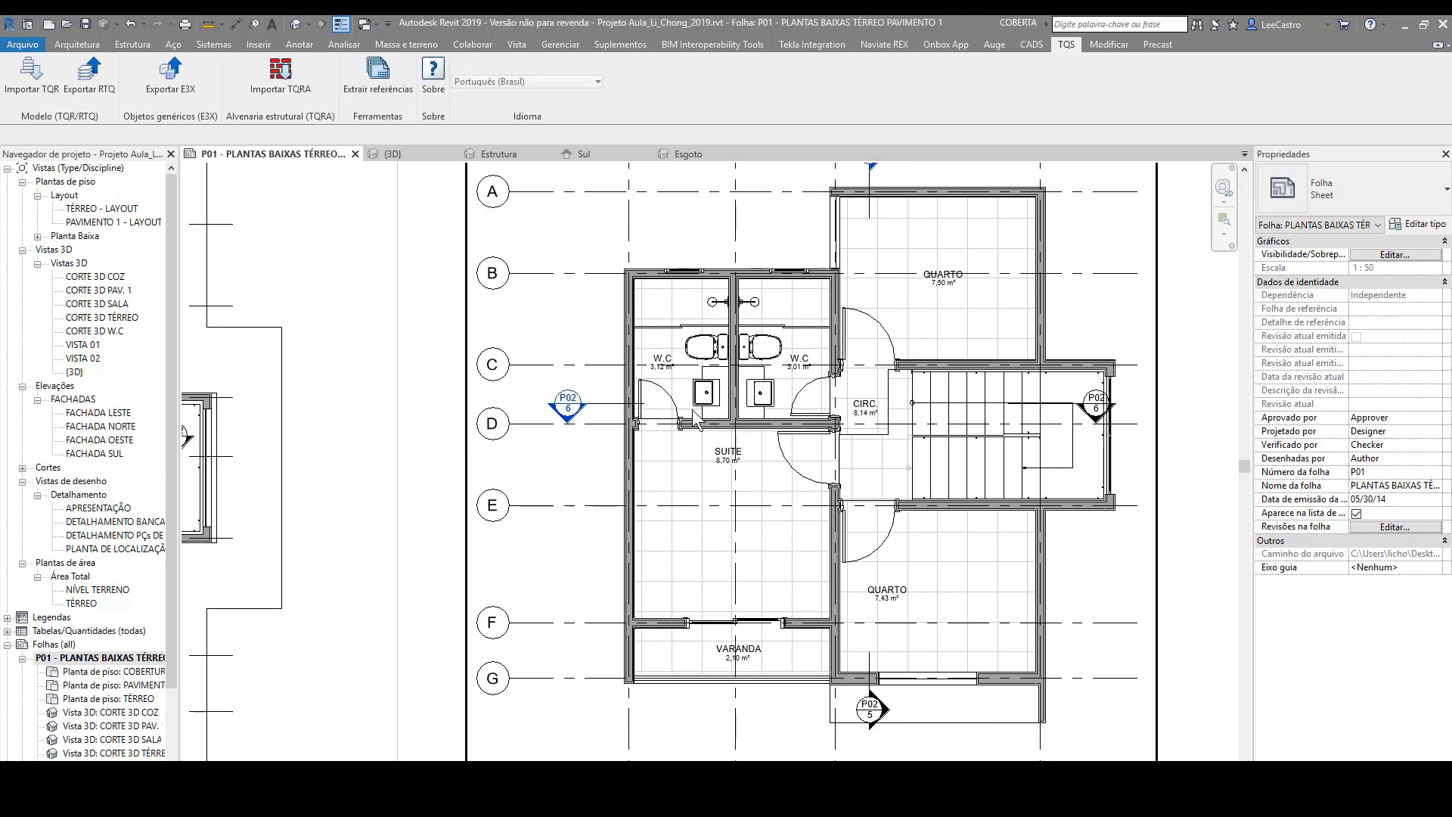
scroll(552, 354, down, 4)
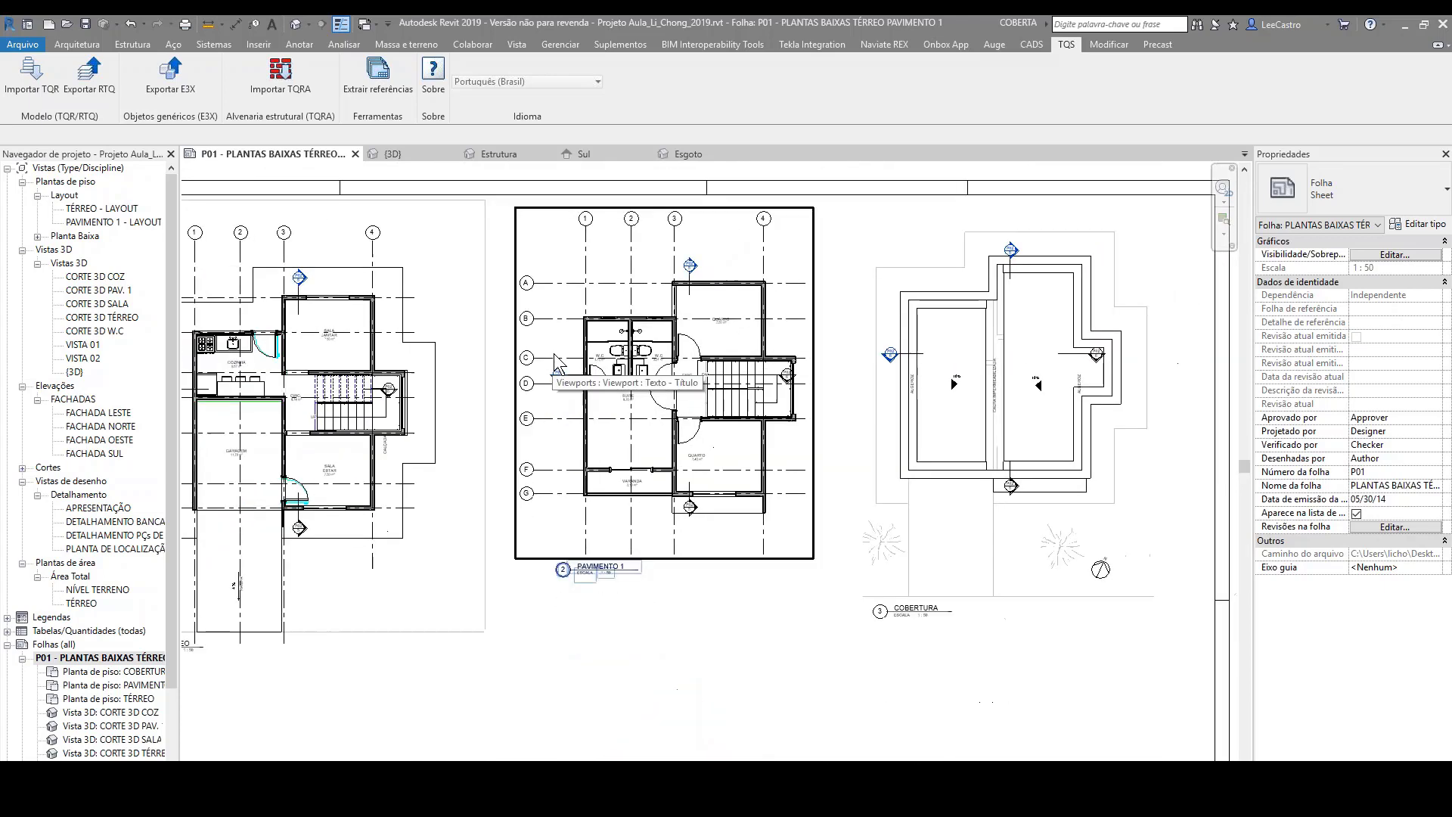
scroll(1092, 405, down, 5)
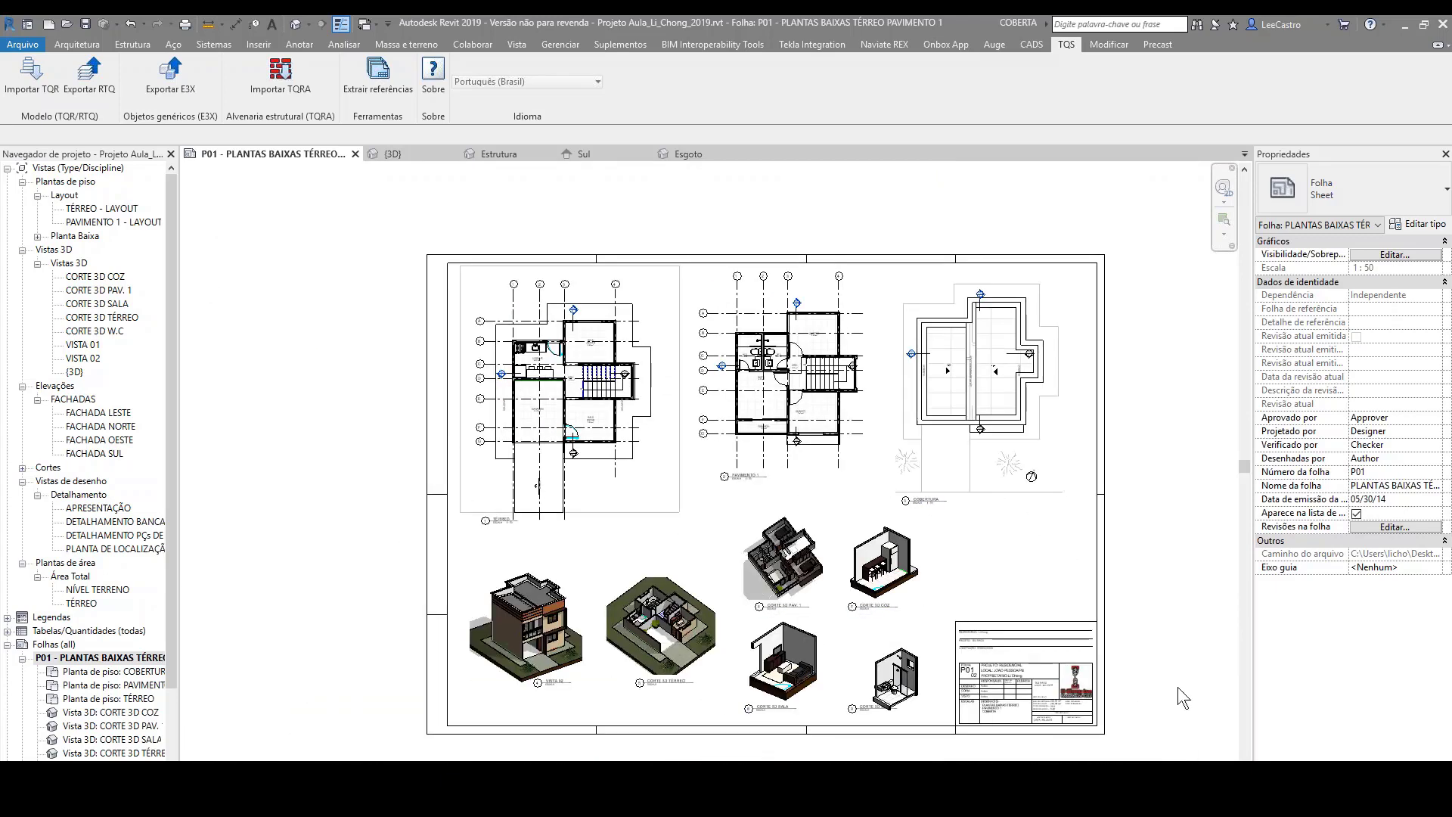
scroll(1164, 691, up, 2)
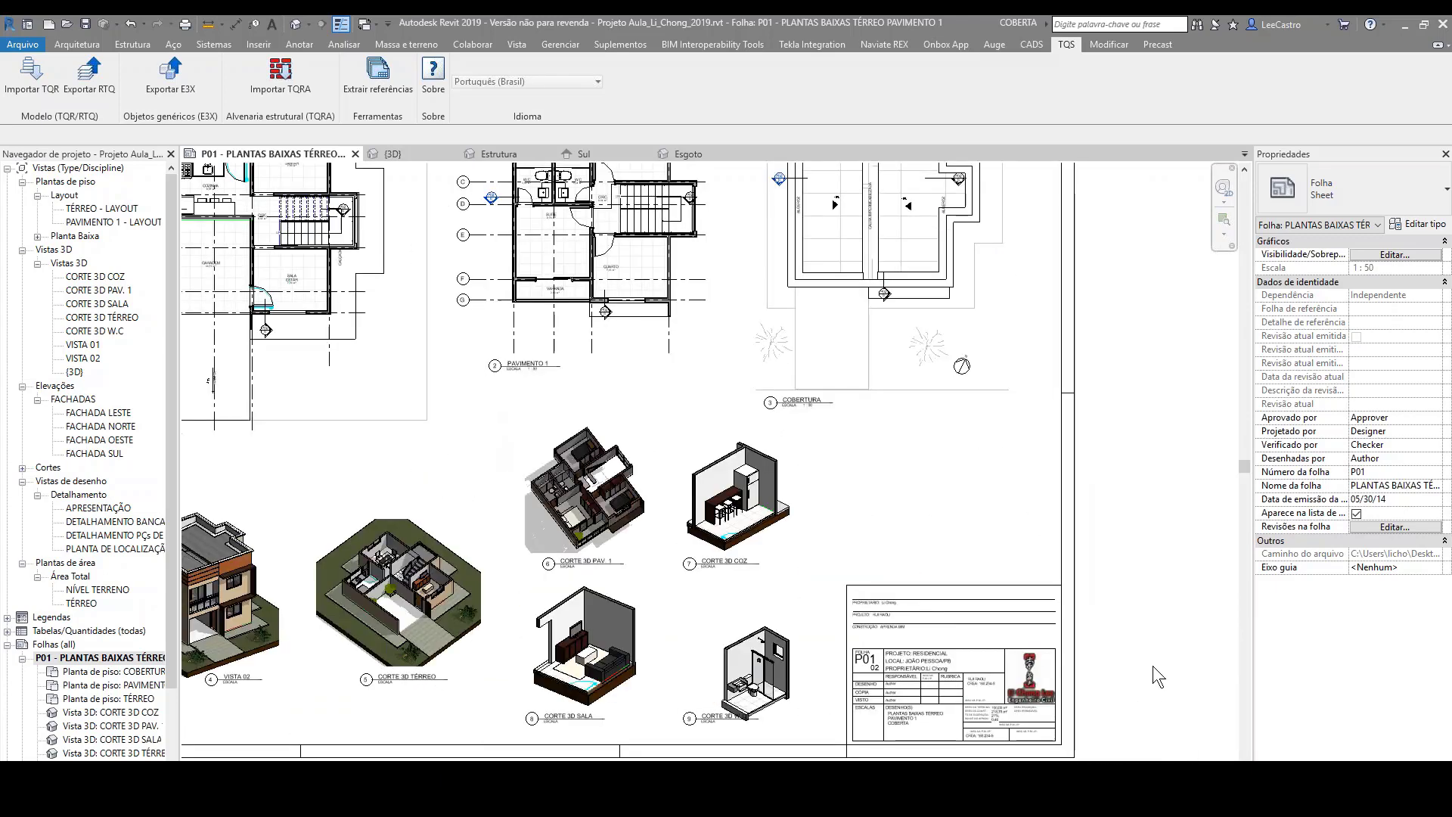
scroll(1141, 610, down, 2)
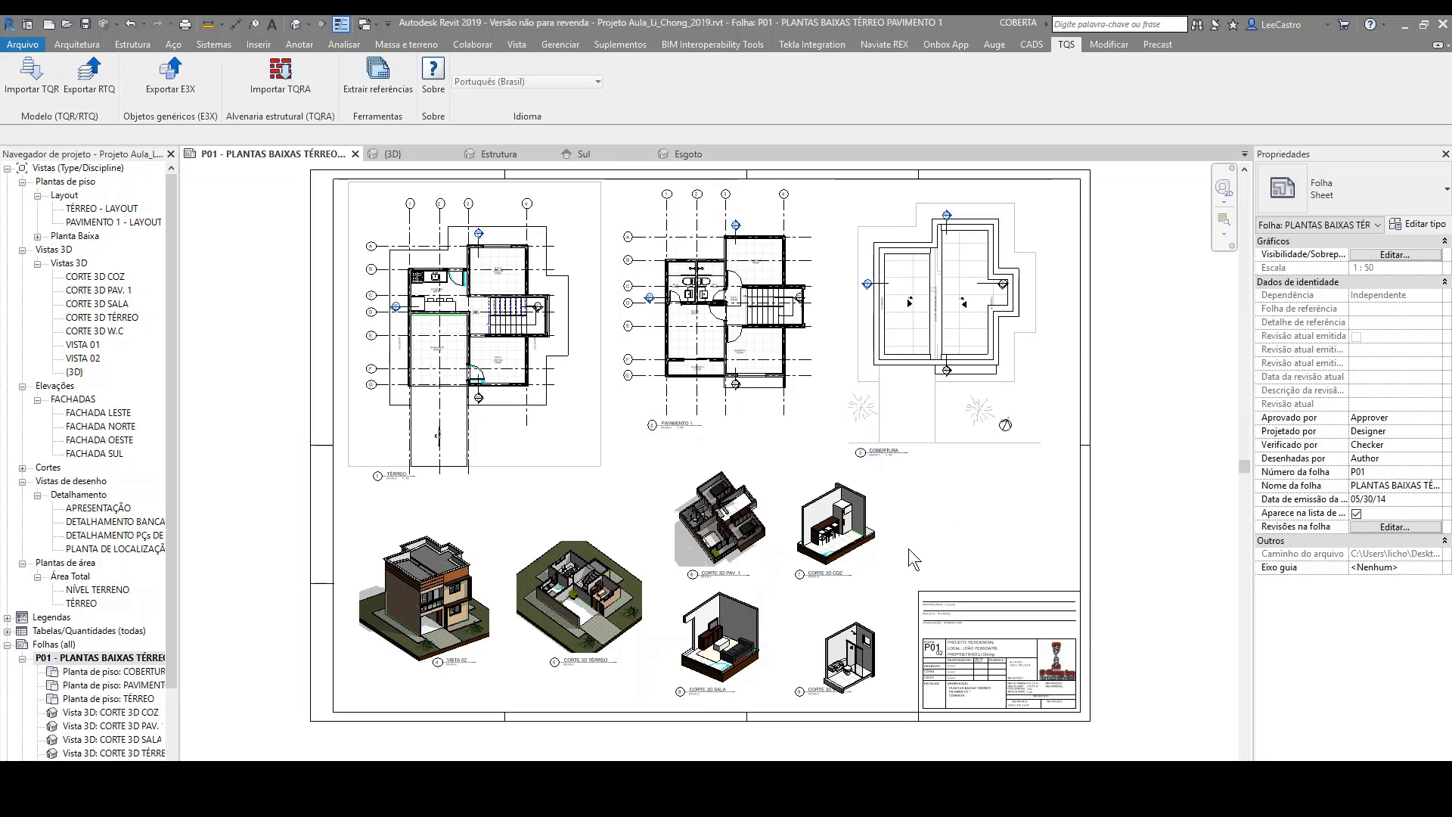
scroll(919, 605, up, 2)
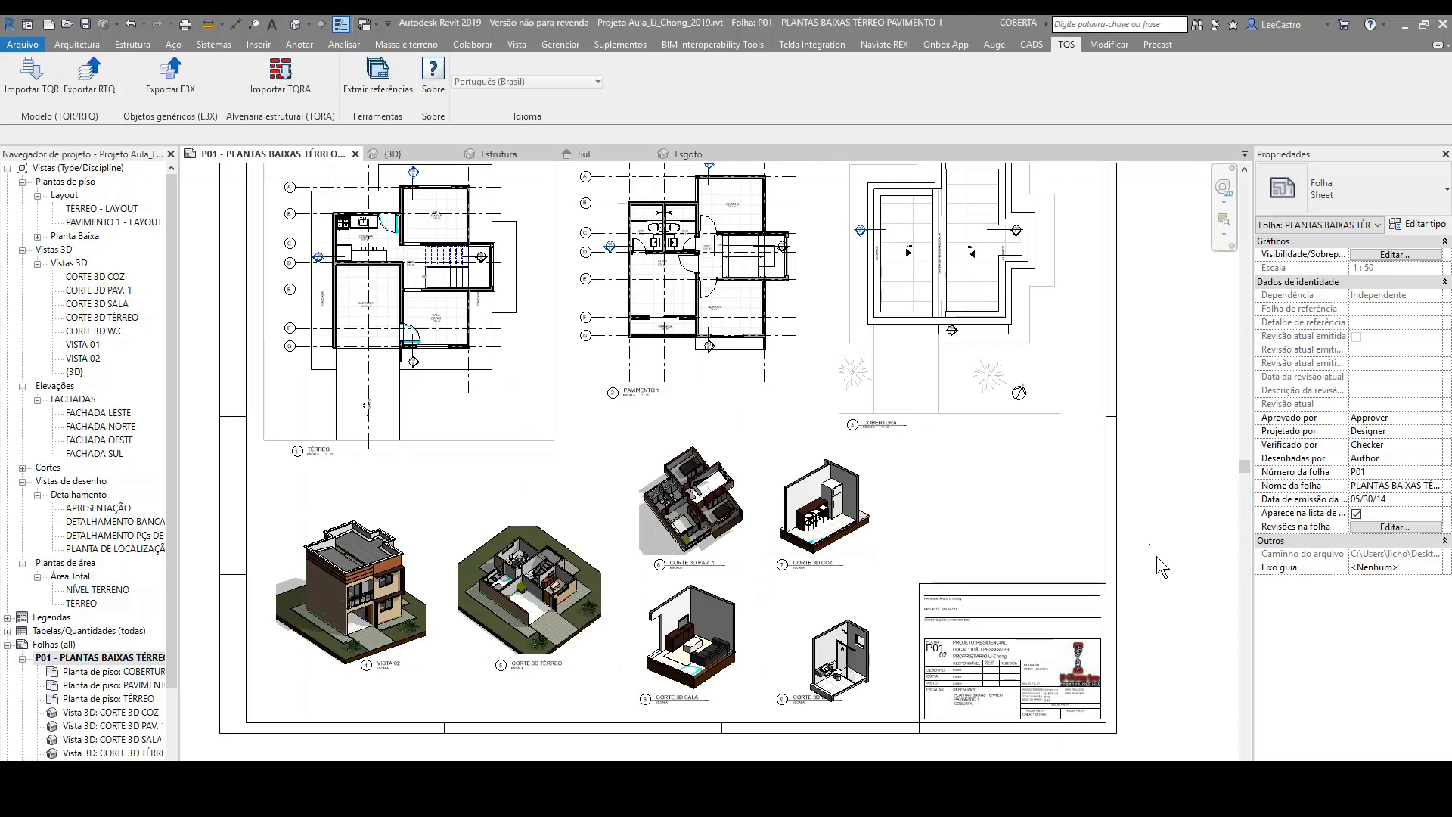
scroll(1156, 556, down, 2)
scroll(1144, 235, up, 1)
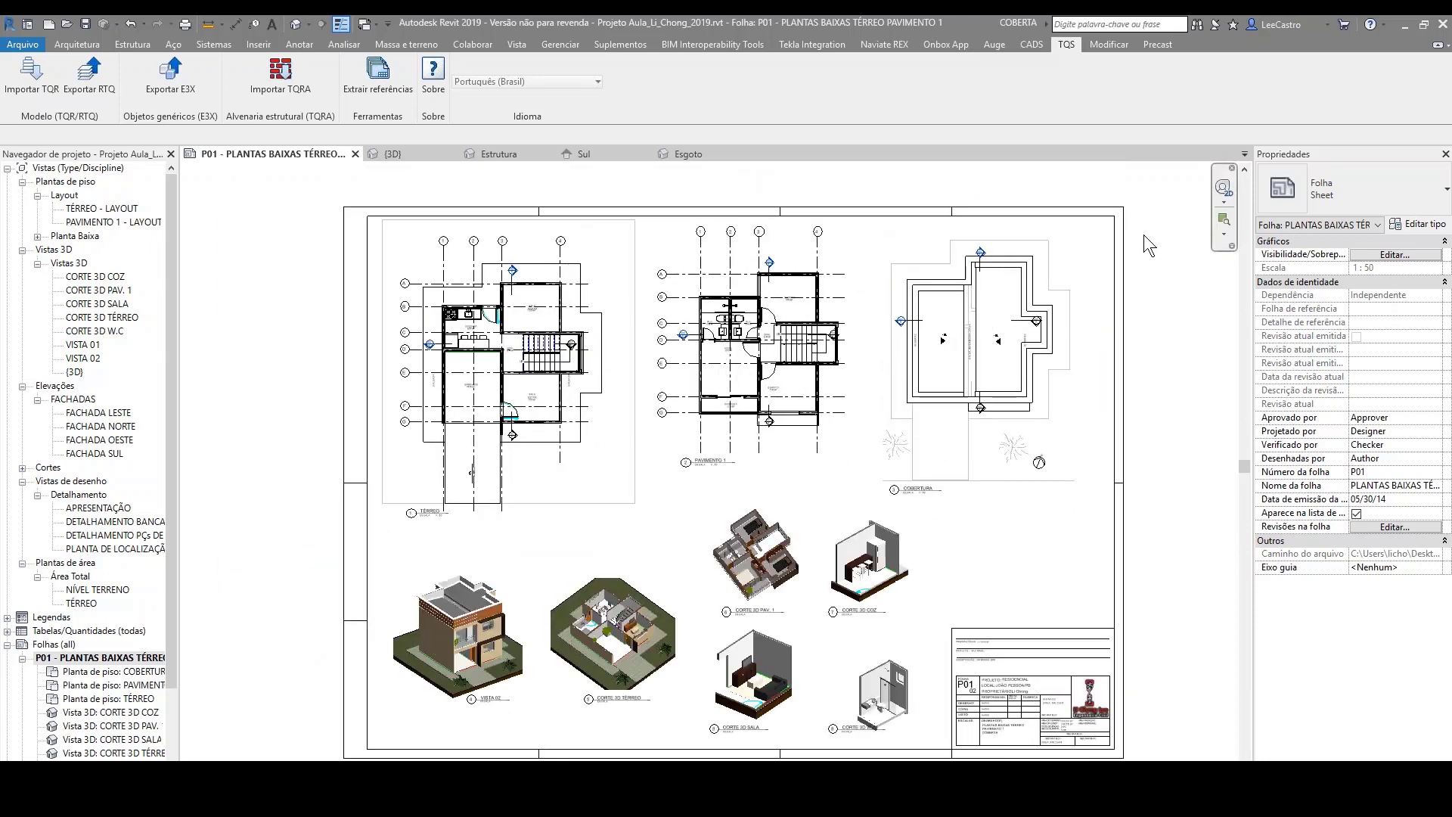
Step: Inspect the TÉRREO plan again beside the PAVIMENTO 1 plan and review the whole sheet layout
scroll(427, 446, up, 3)
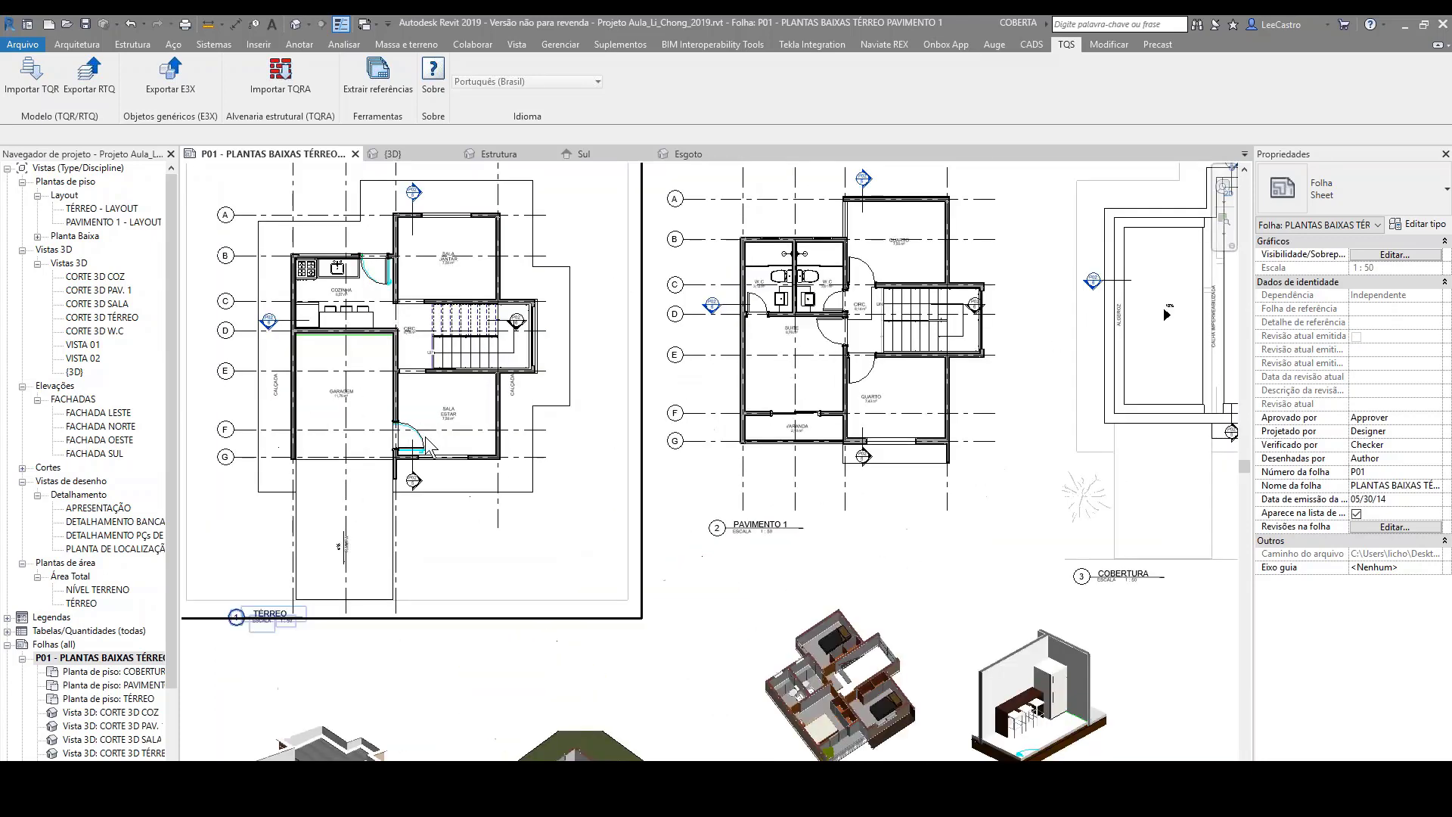
scroll(539, 387, up, 1)
middle_drag(569, 415, 724, 517)
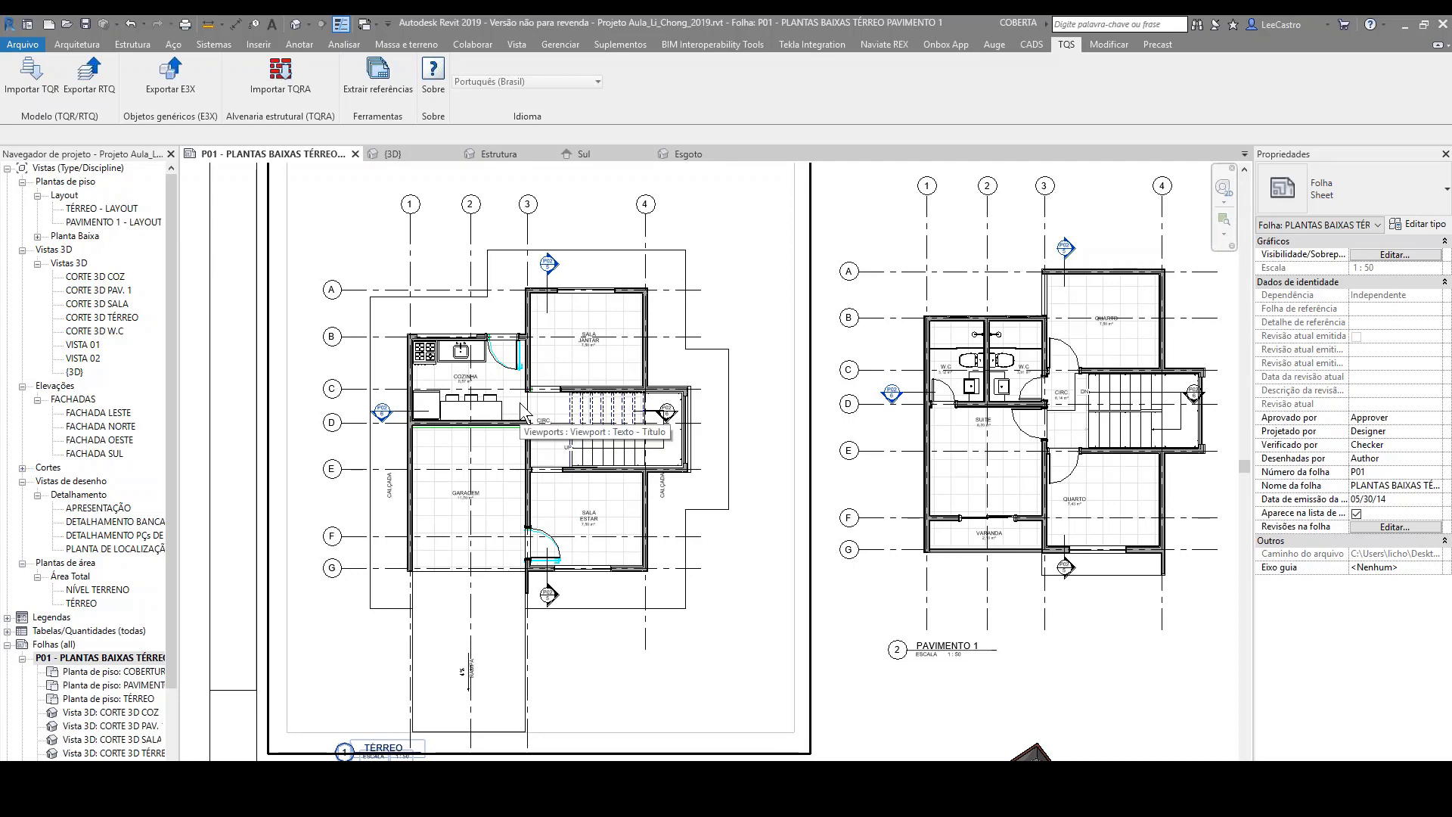
scroll(520, 403, down, 2)
scroll(520, 403, down, 1)
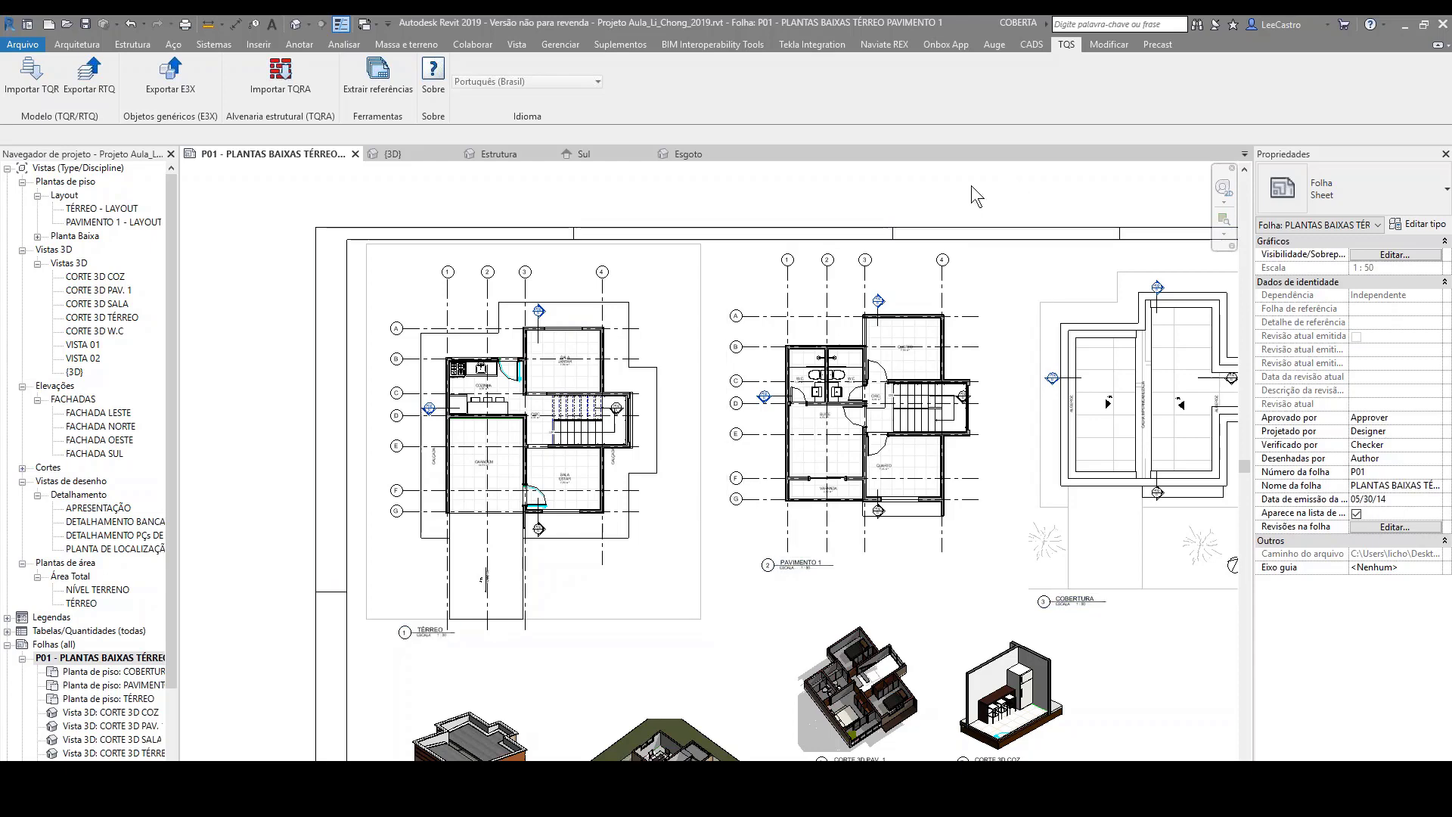
scroll(972, 184, down, 2)
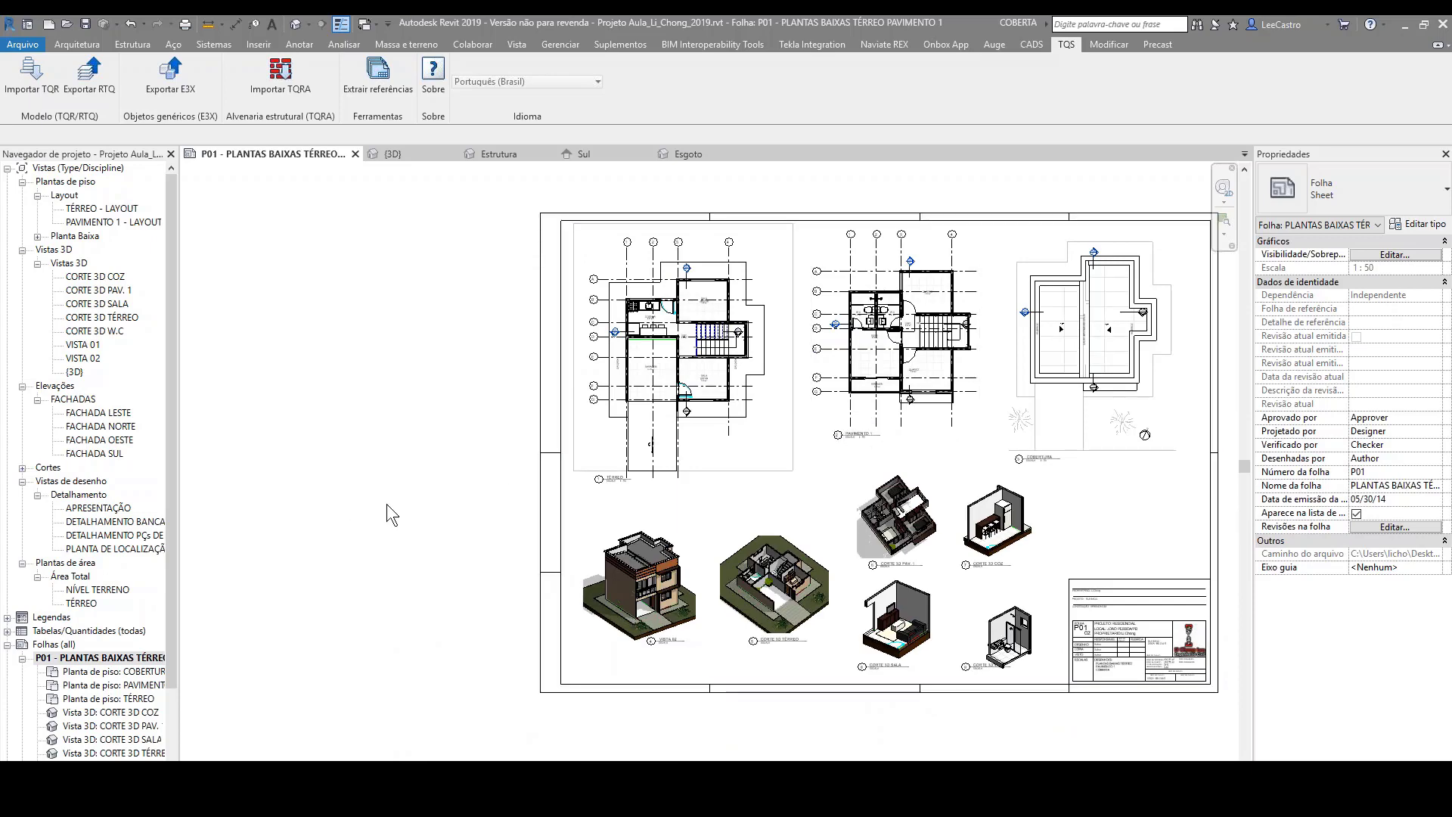
scroll(362, 510, down, 1)
scroll(1103, 449, up, 1)
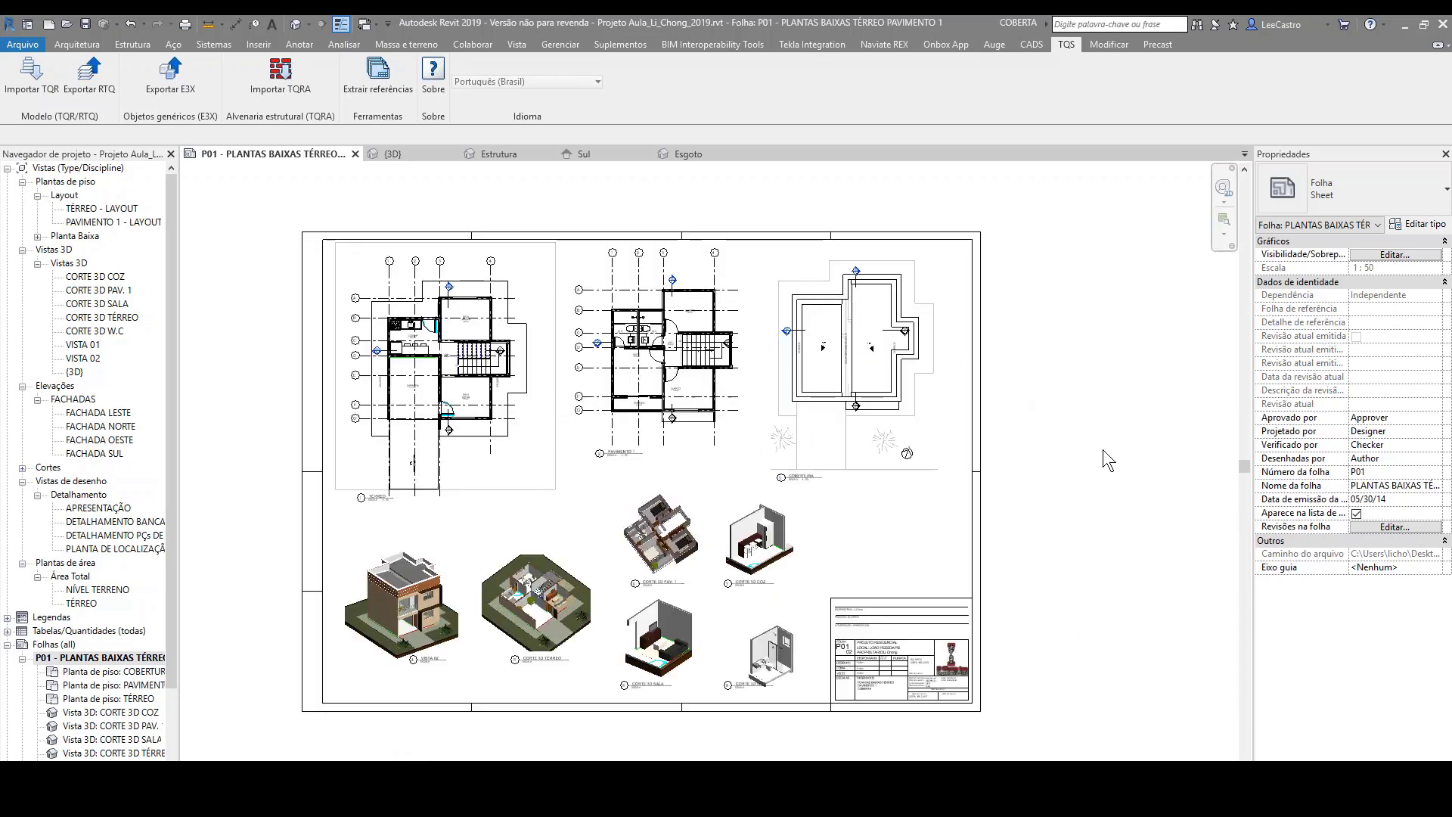
middle_drag(1061, 419, 1119, 407)
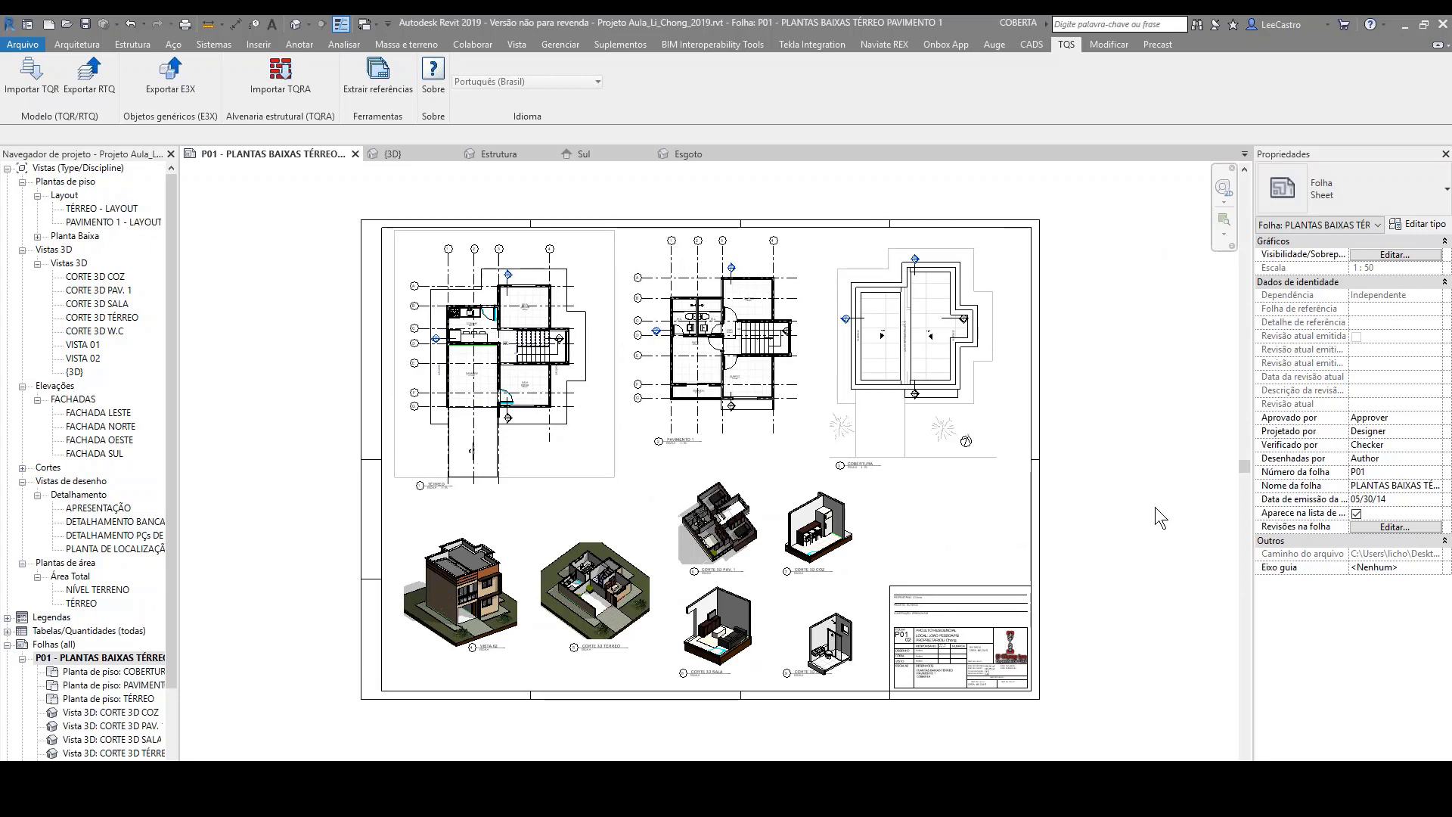
Step: Switch to the PowerPoint slide with the structural engineering workflow, look through the open windows and return to Revit
key(alt+Tab)
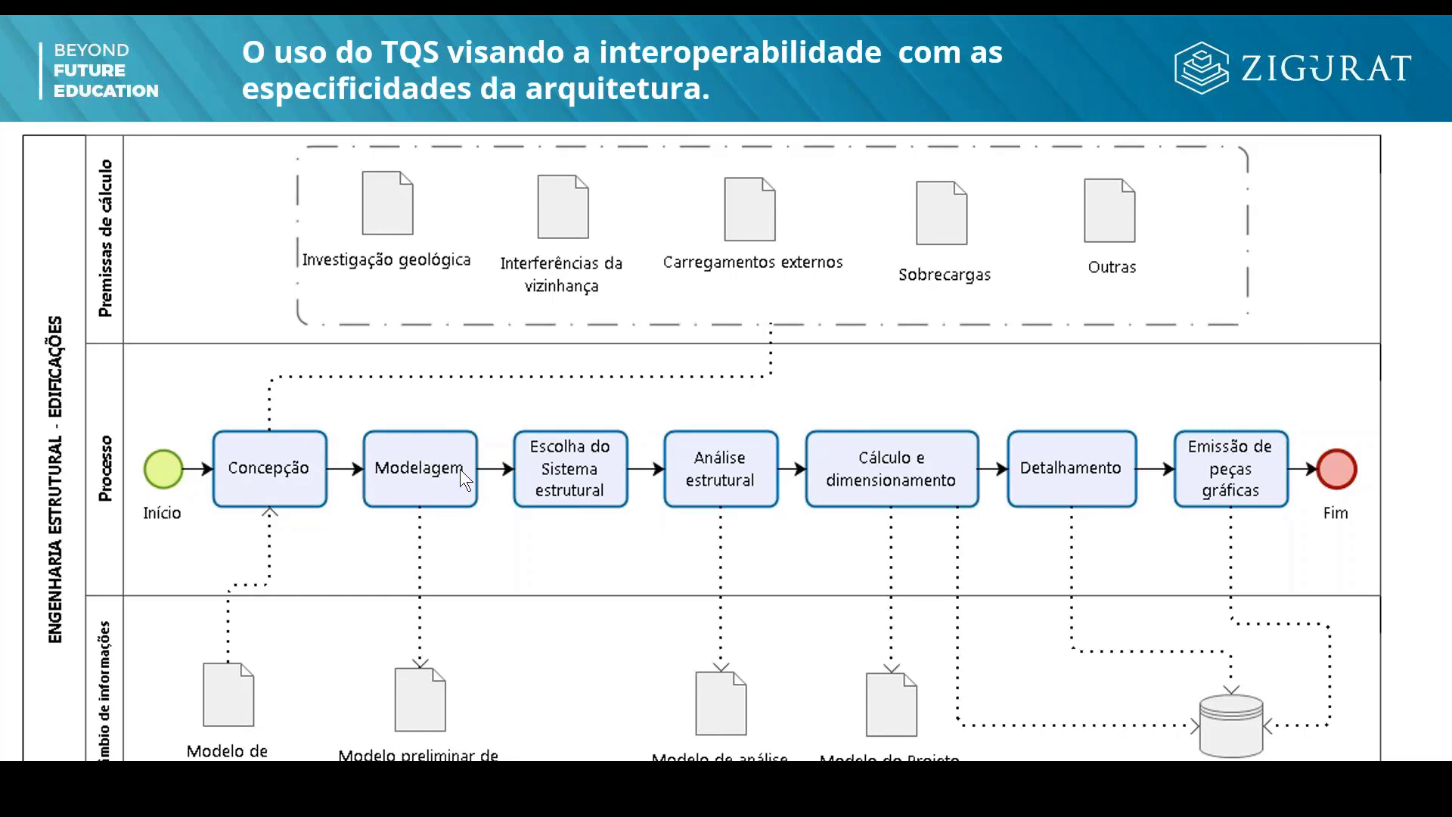
key(alt+Tab)
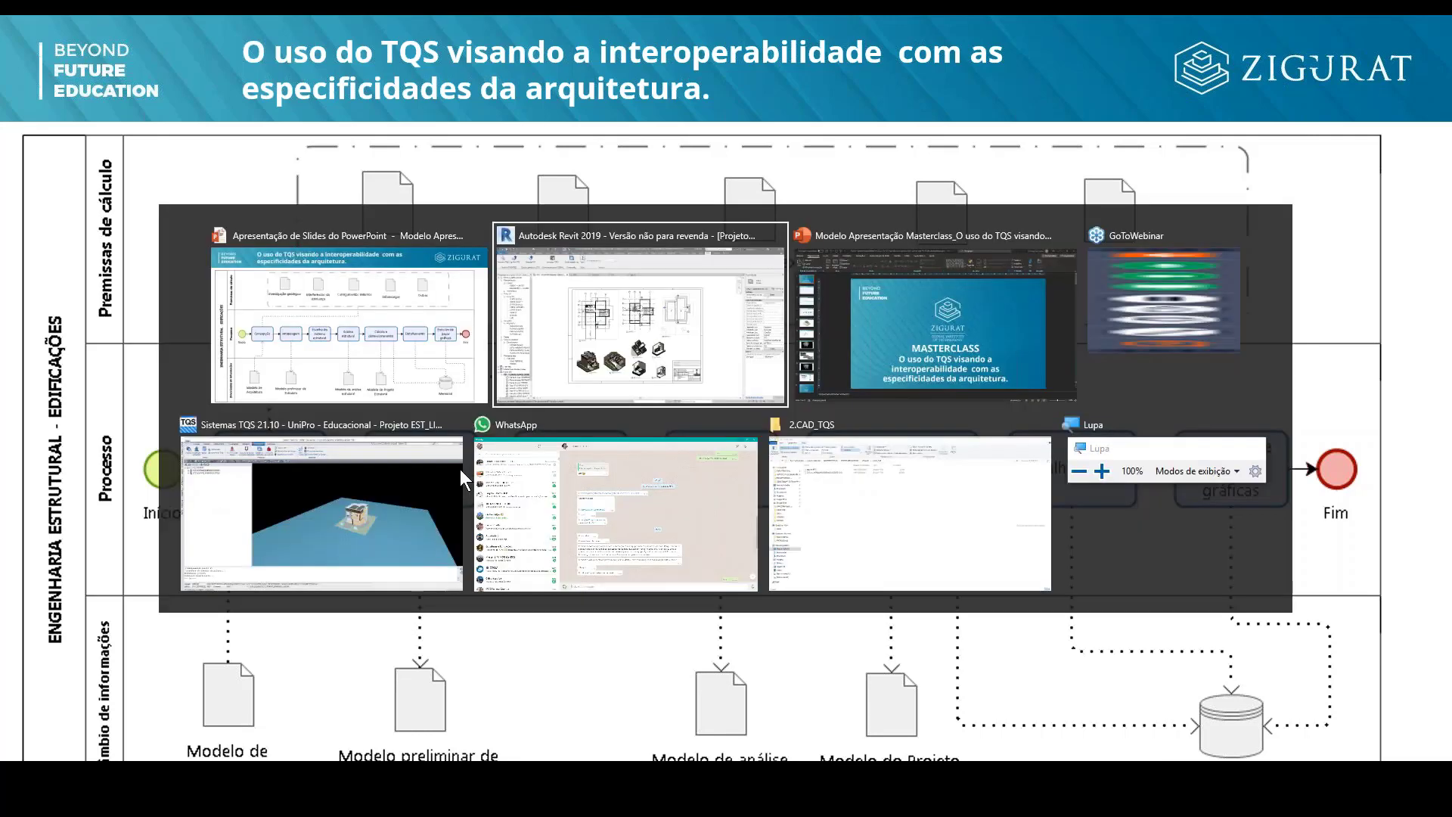
key(Tab)
key(Tab)
key(Tab)
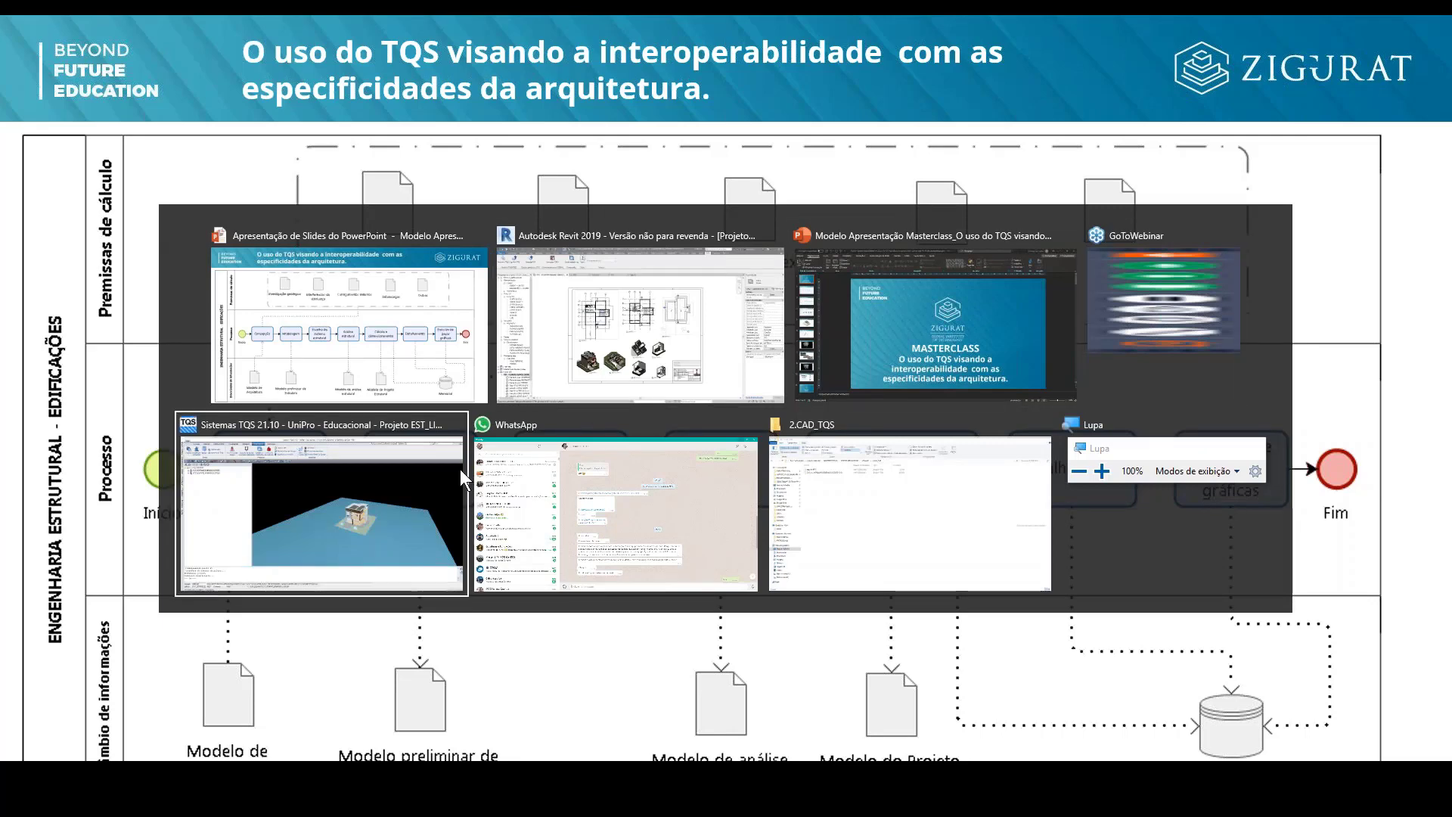
key(Tab)
key(Tab)
key(Tab)
key(Tab)
key(Tab)
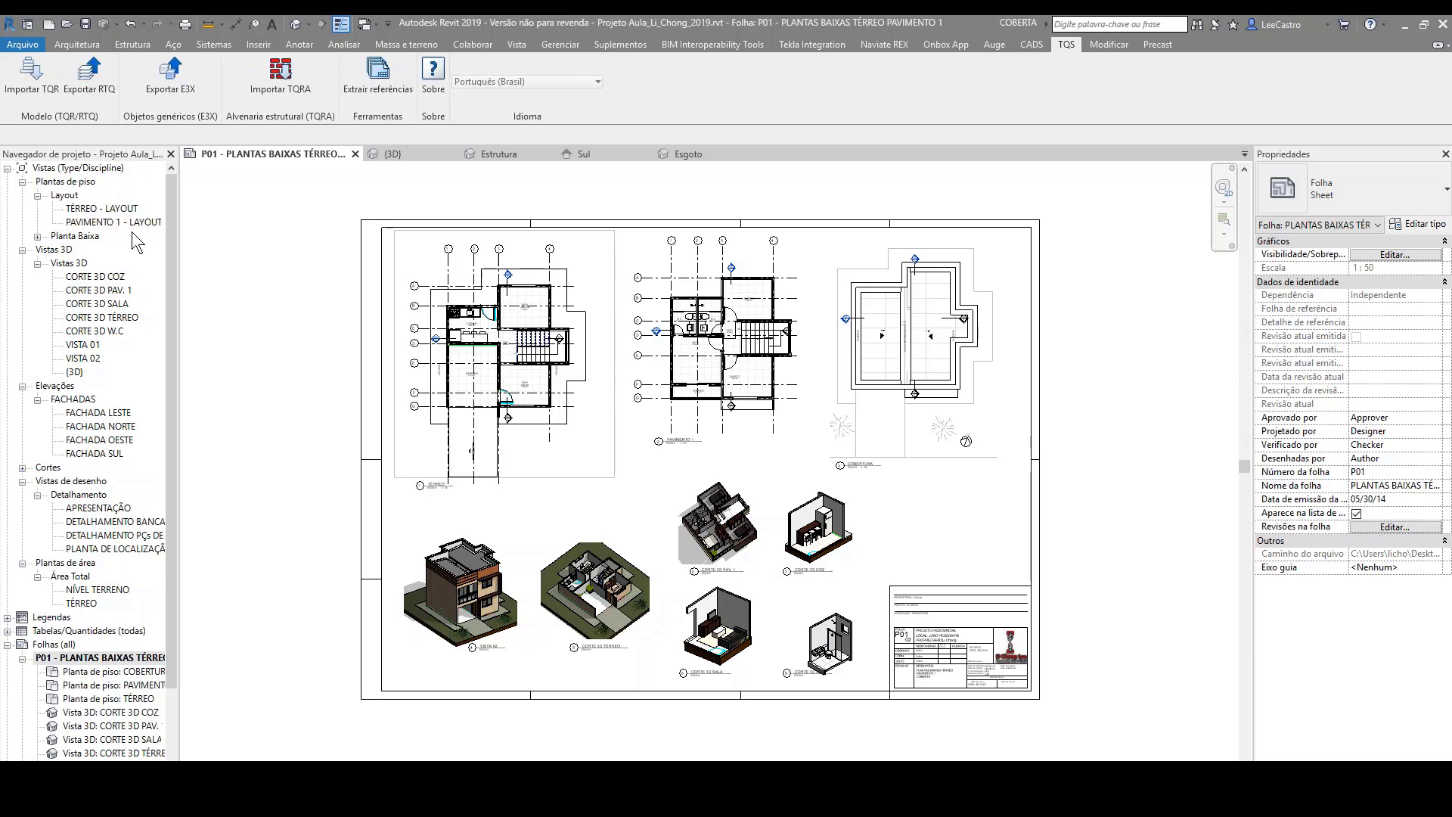
Step: Open the COBERTURA floor plan and review the views offered for TQS reference drawing export, closing the list without exporting
click(37, 236)
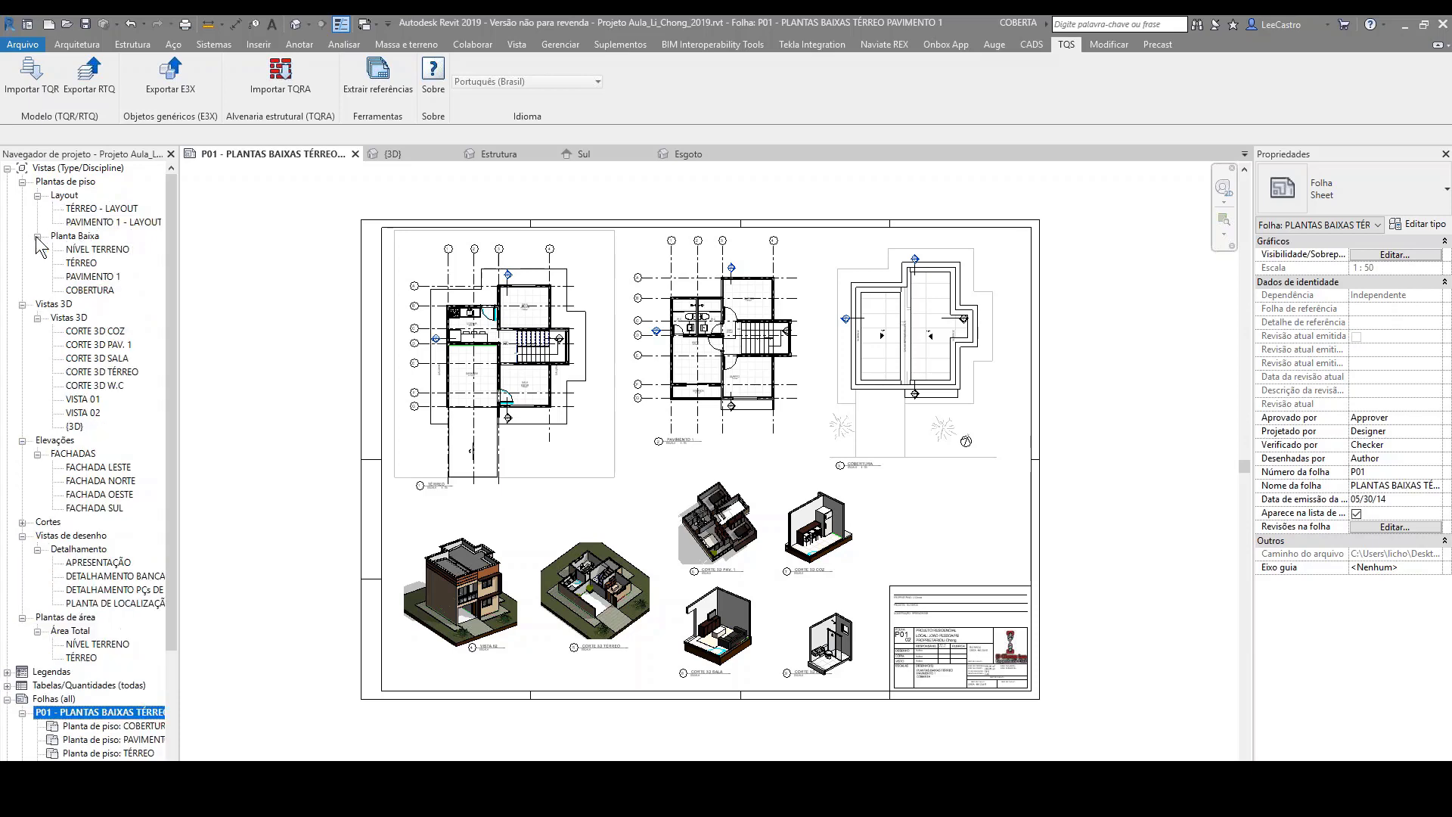
double_click(93, 290)
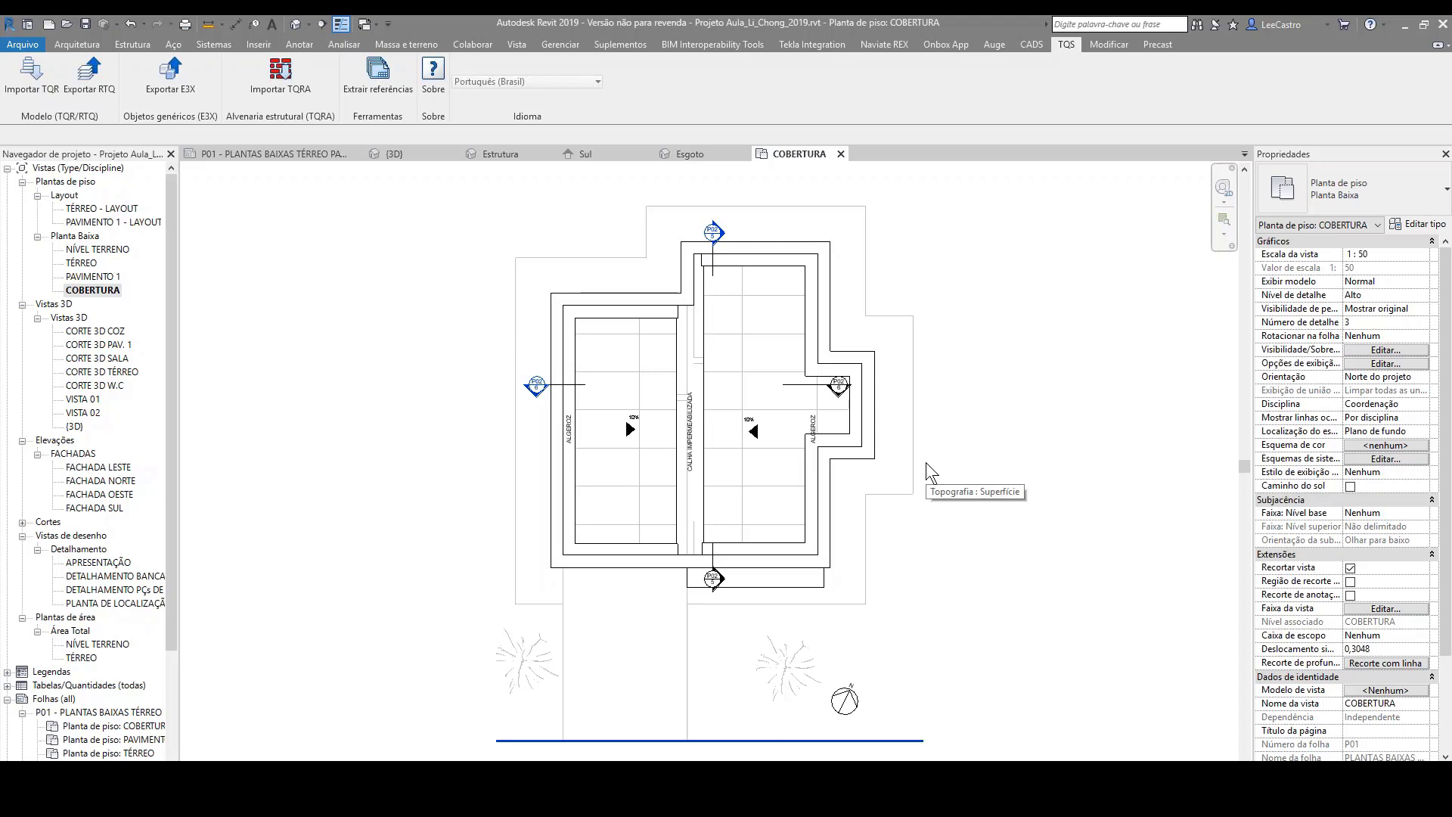
click(366, 88)
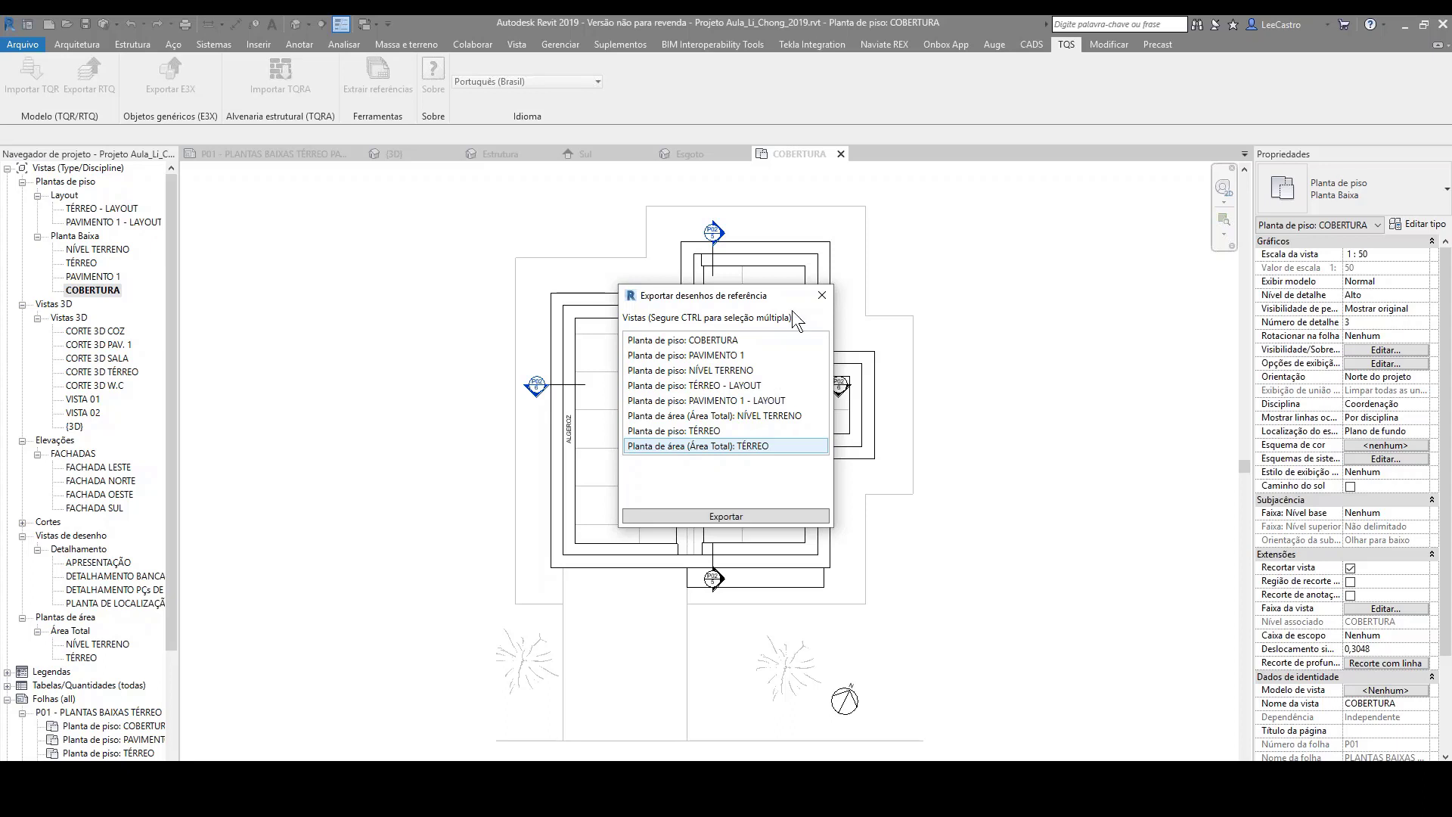
click(822, 295)
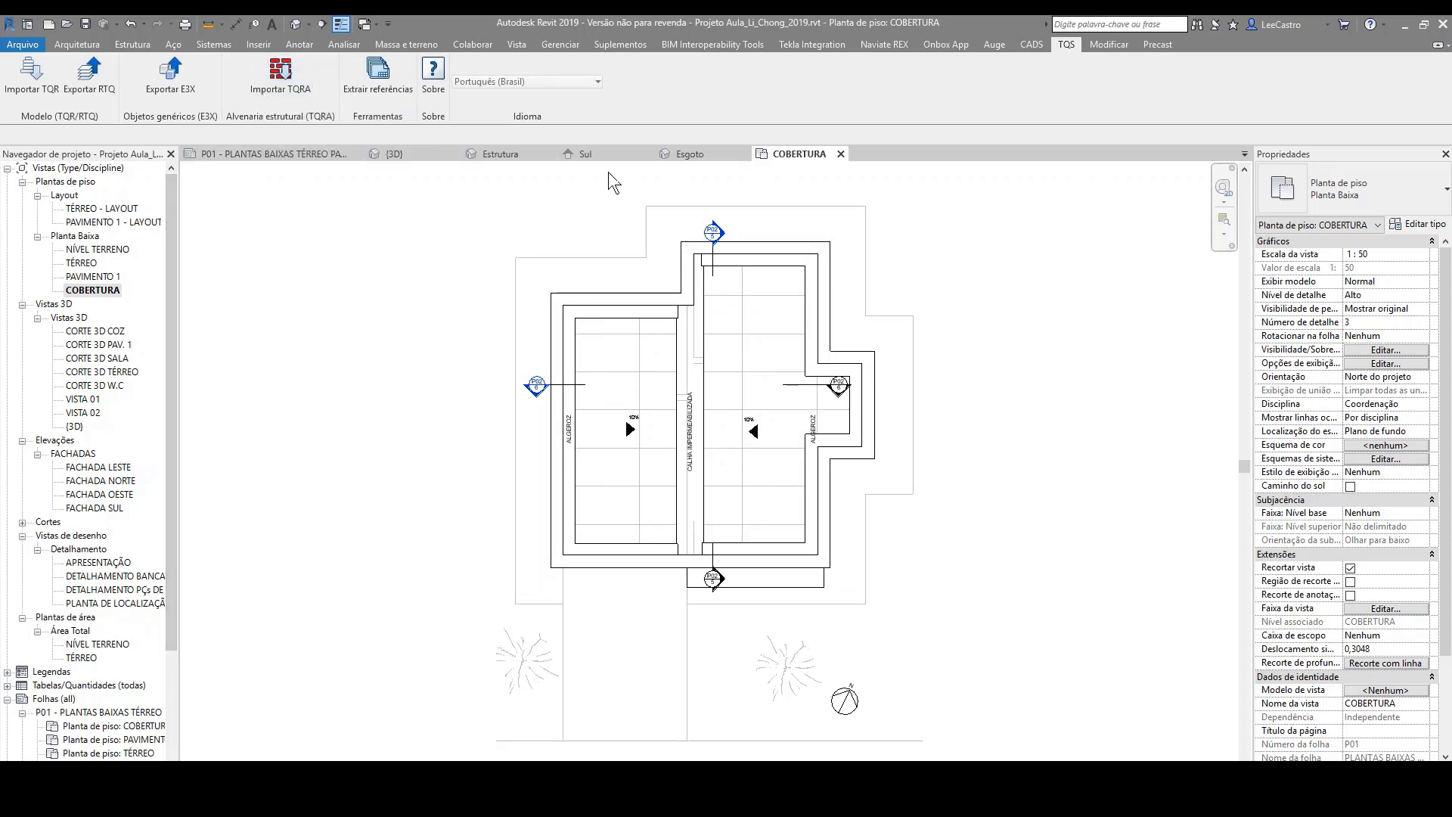
Step: Start an IFC export from the {3D} view and choose the IFC2x3 GSA Concept Design BIM 2010 configuration
click(401, 153)
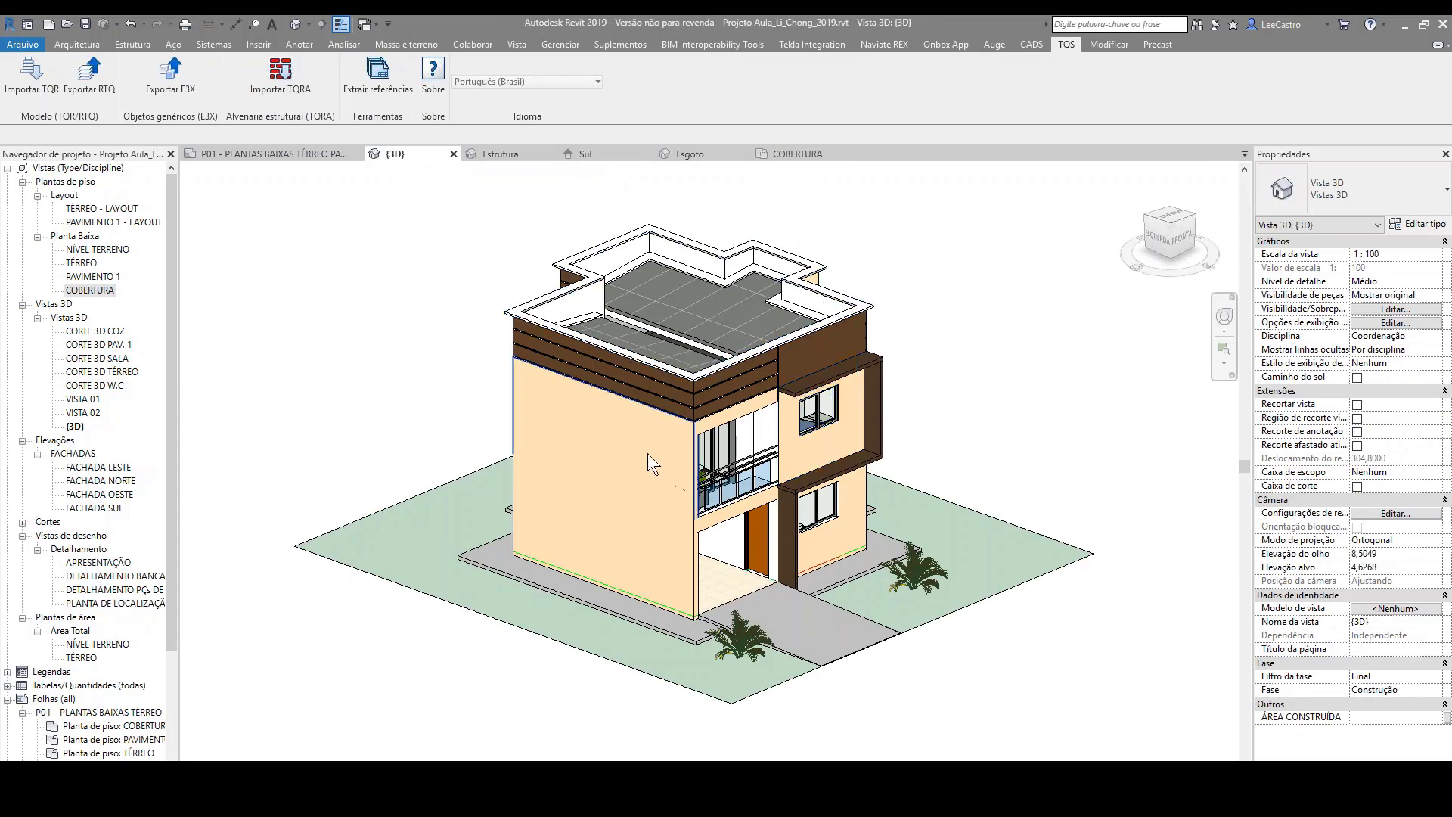
middle_drag(932, 451, 834, 448)
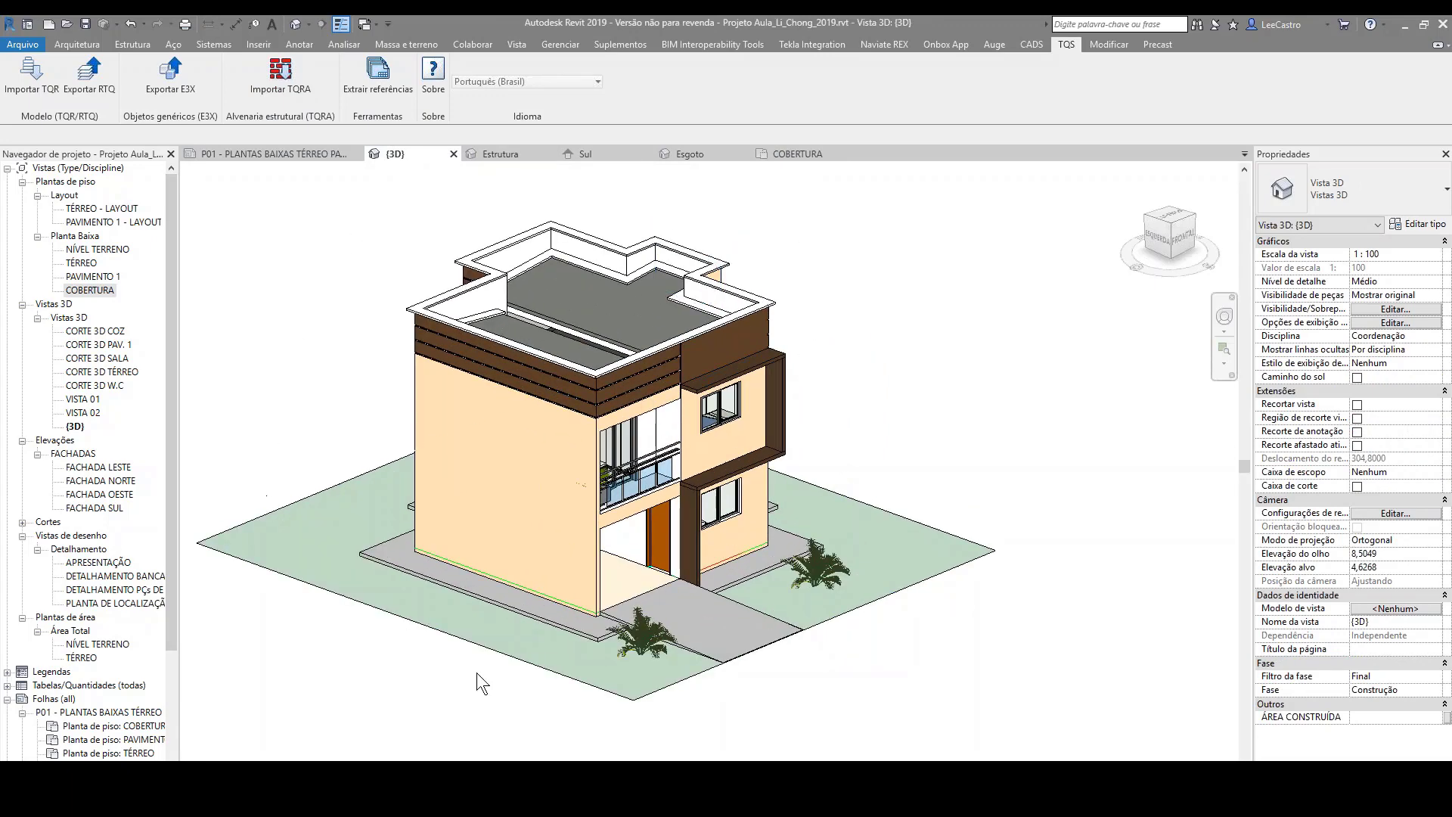
middle_drag(397, 231, 499, 271)
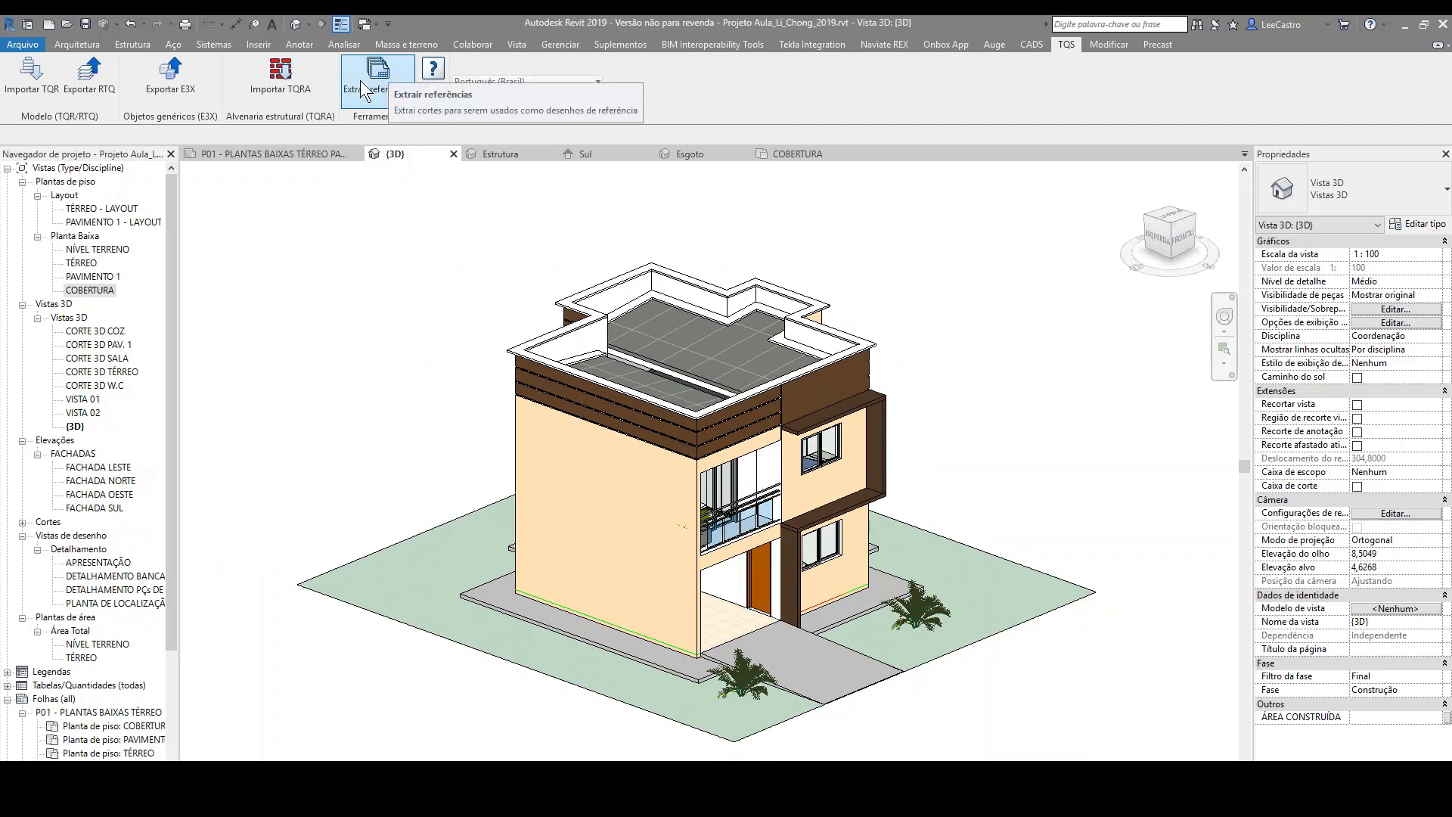
click(32, 48)
mouse_move(88, 279)
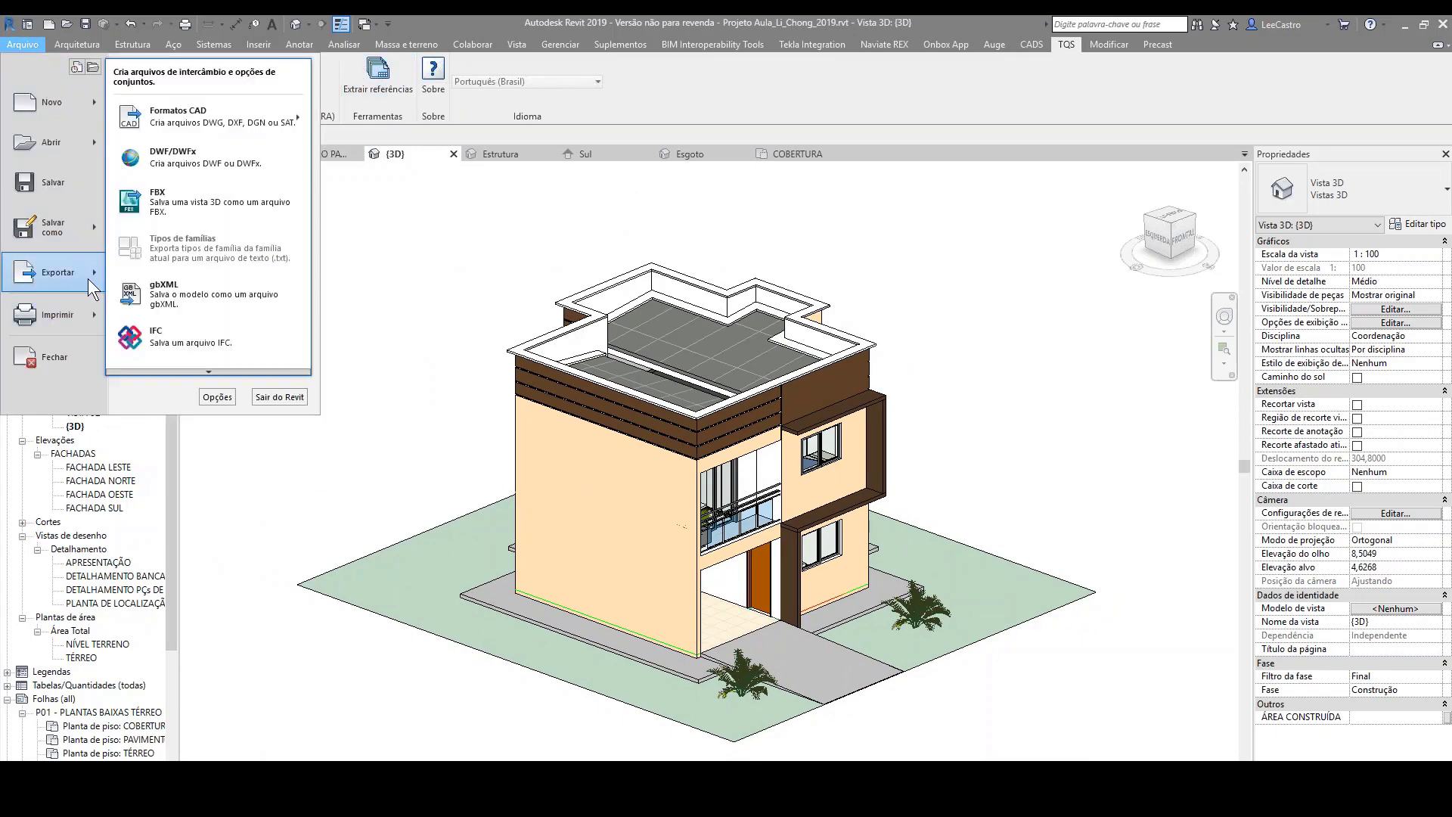
click(188, 338)
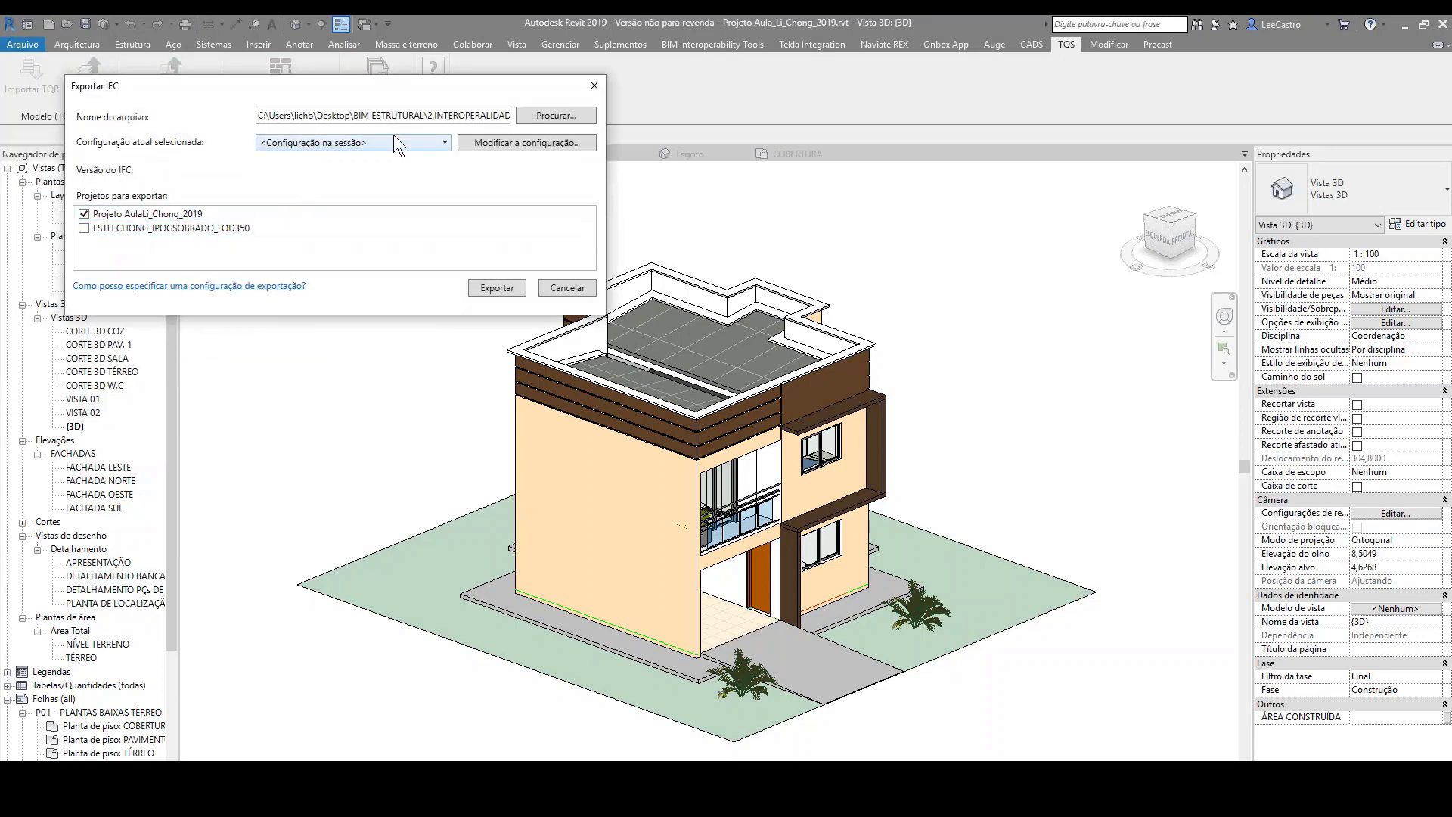
click(442, 143)
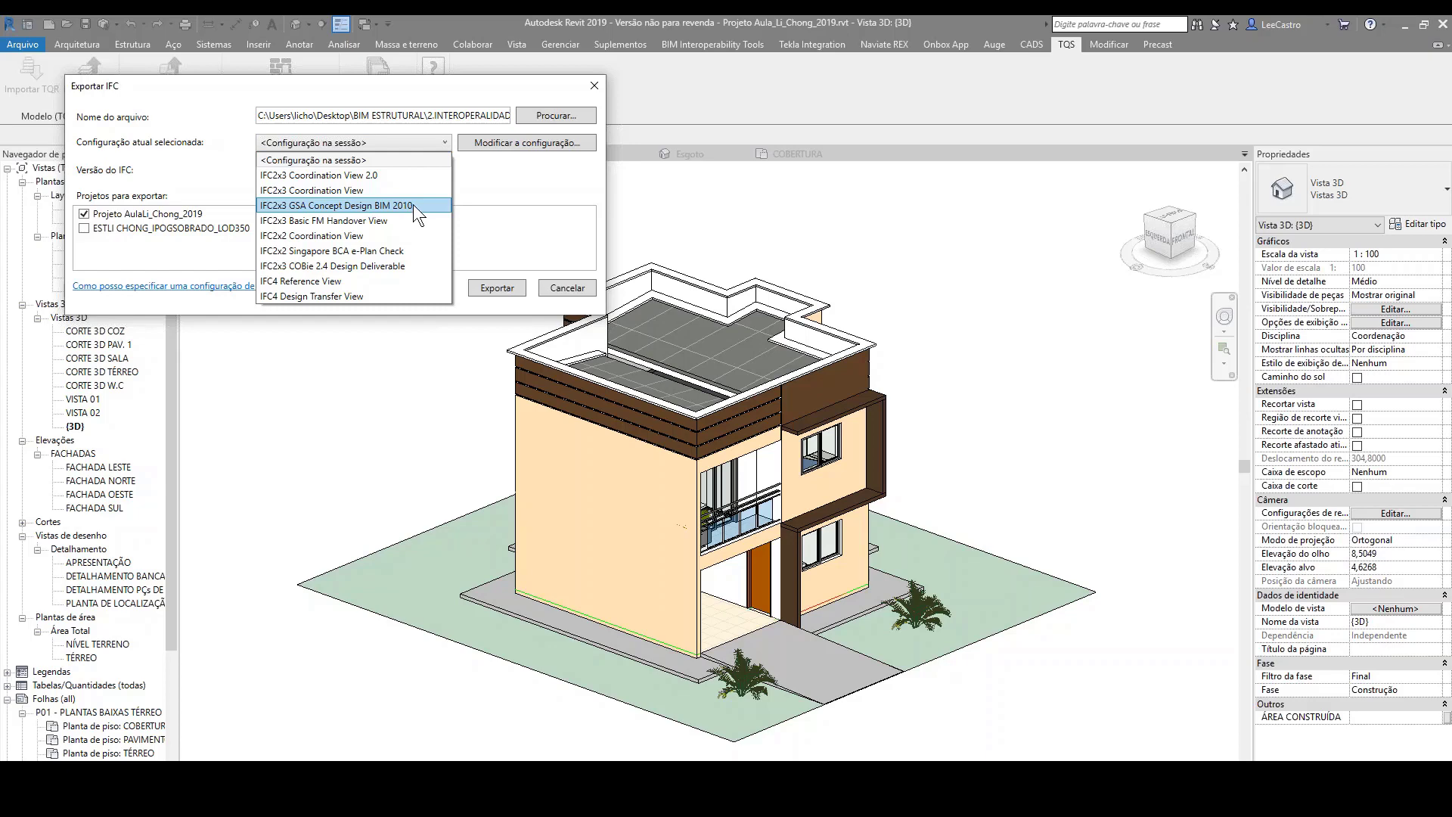
click(355, 206)
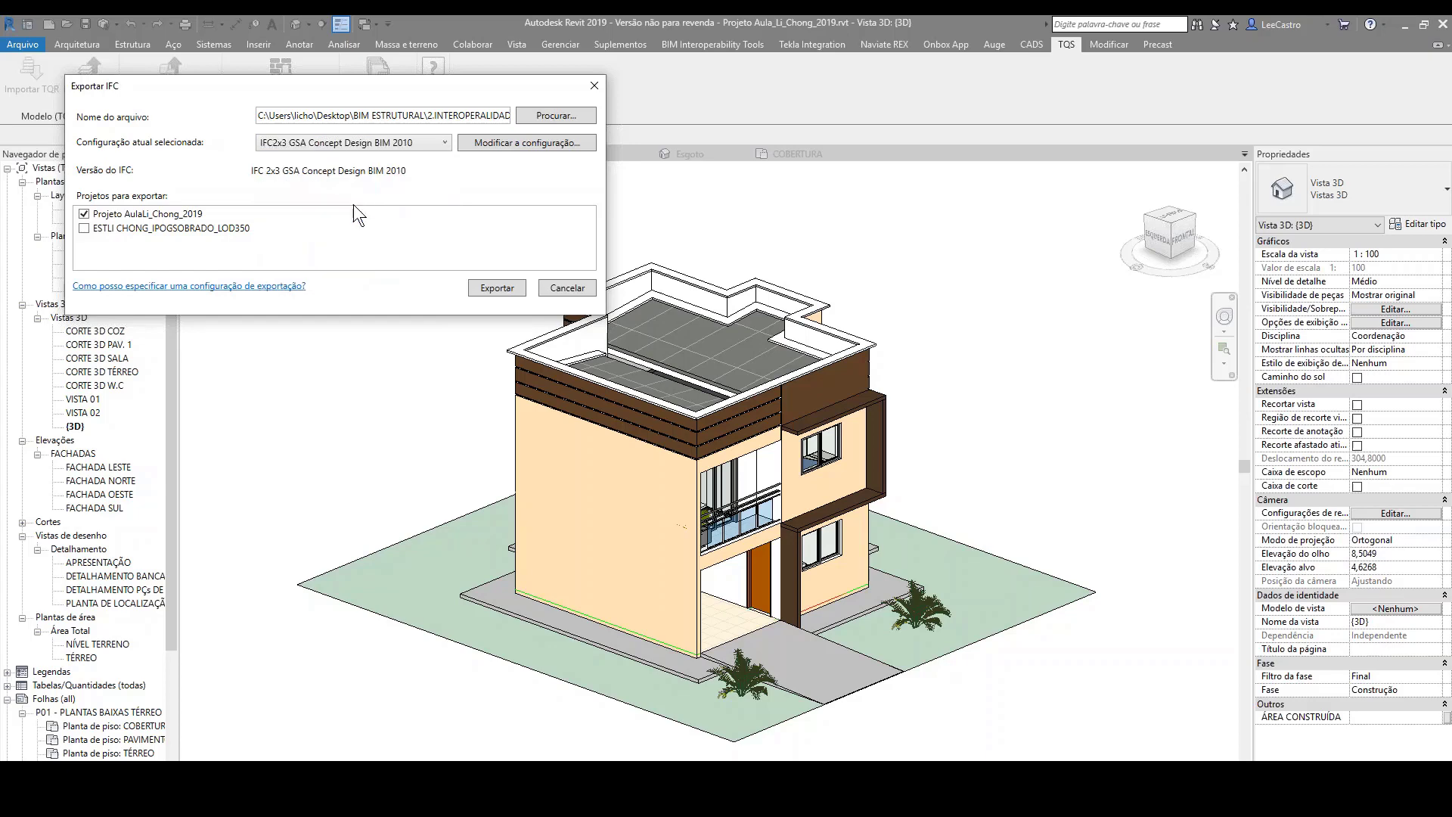
Step: Review every settings category of the GSA Concept Design BIM 2010 IFC configuration, and cancel the IFC export without changing anything
click(511, 142)
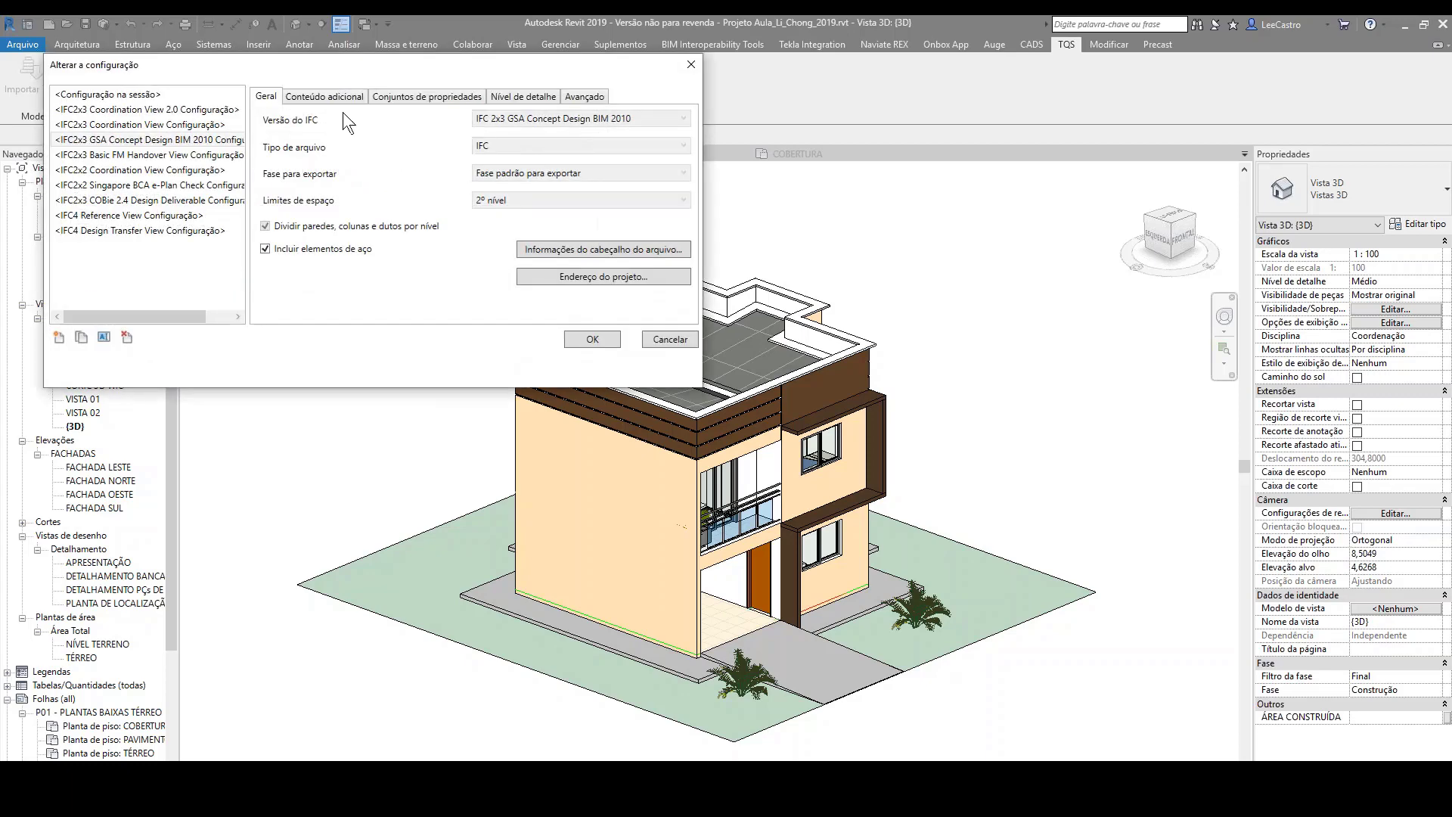
click(324, 92)
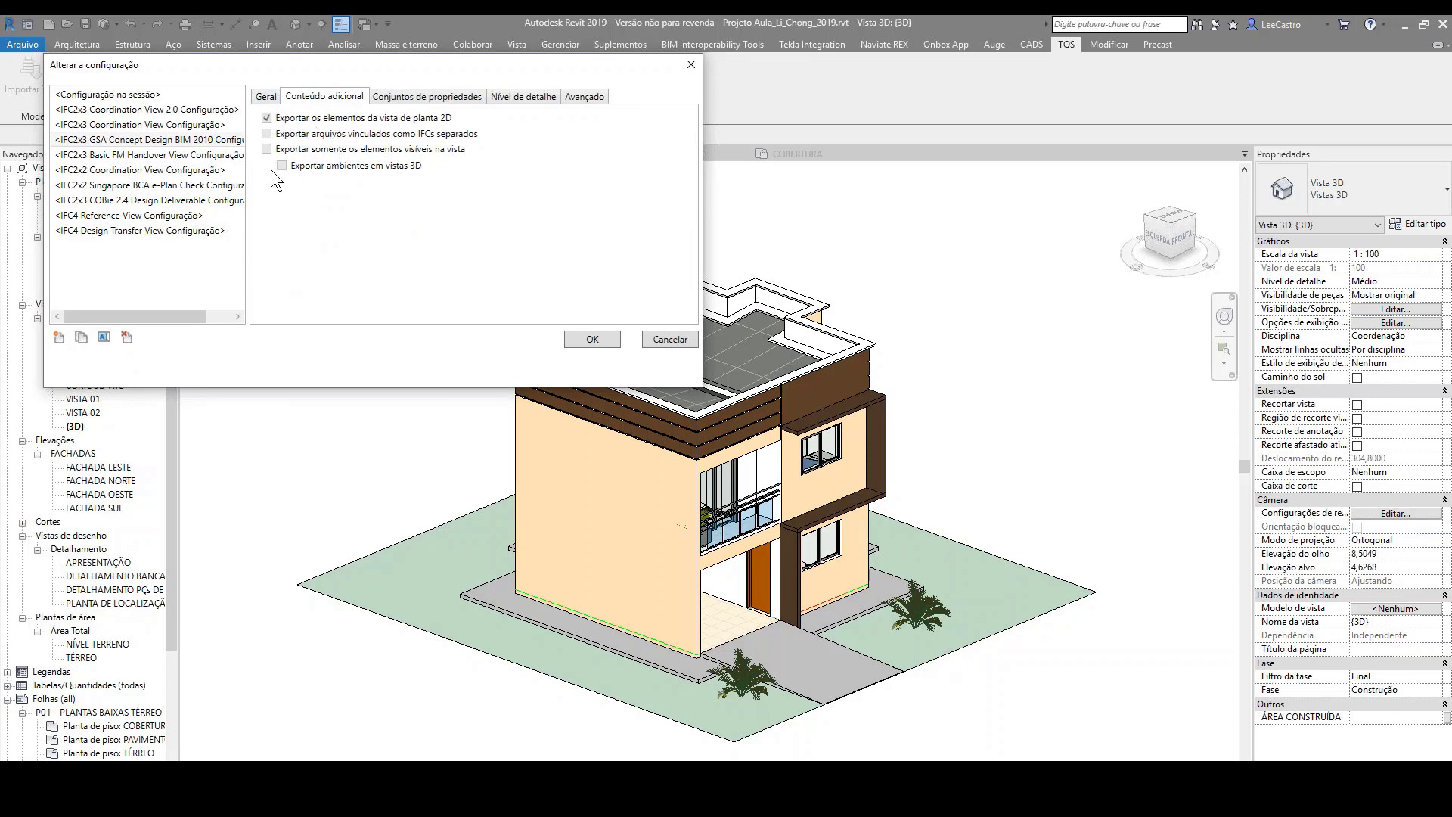
click(400, 98)
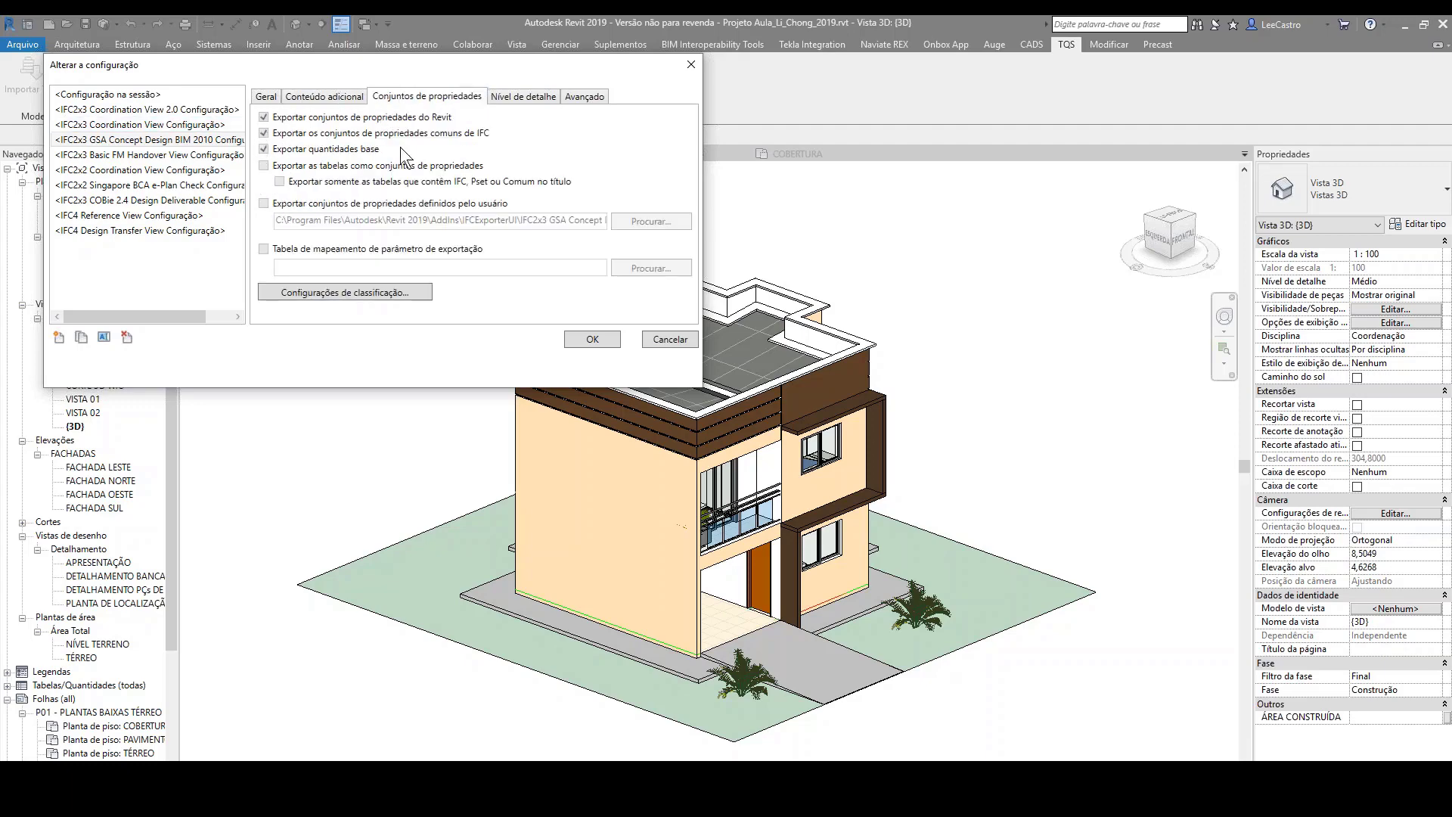
click(520, 102)
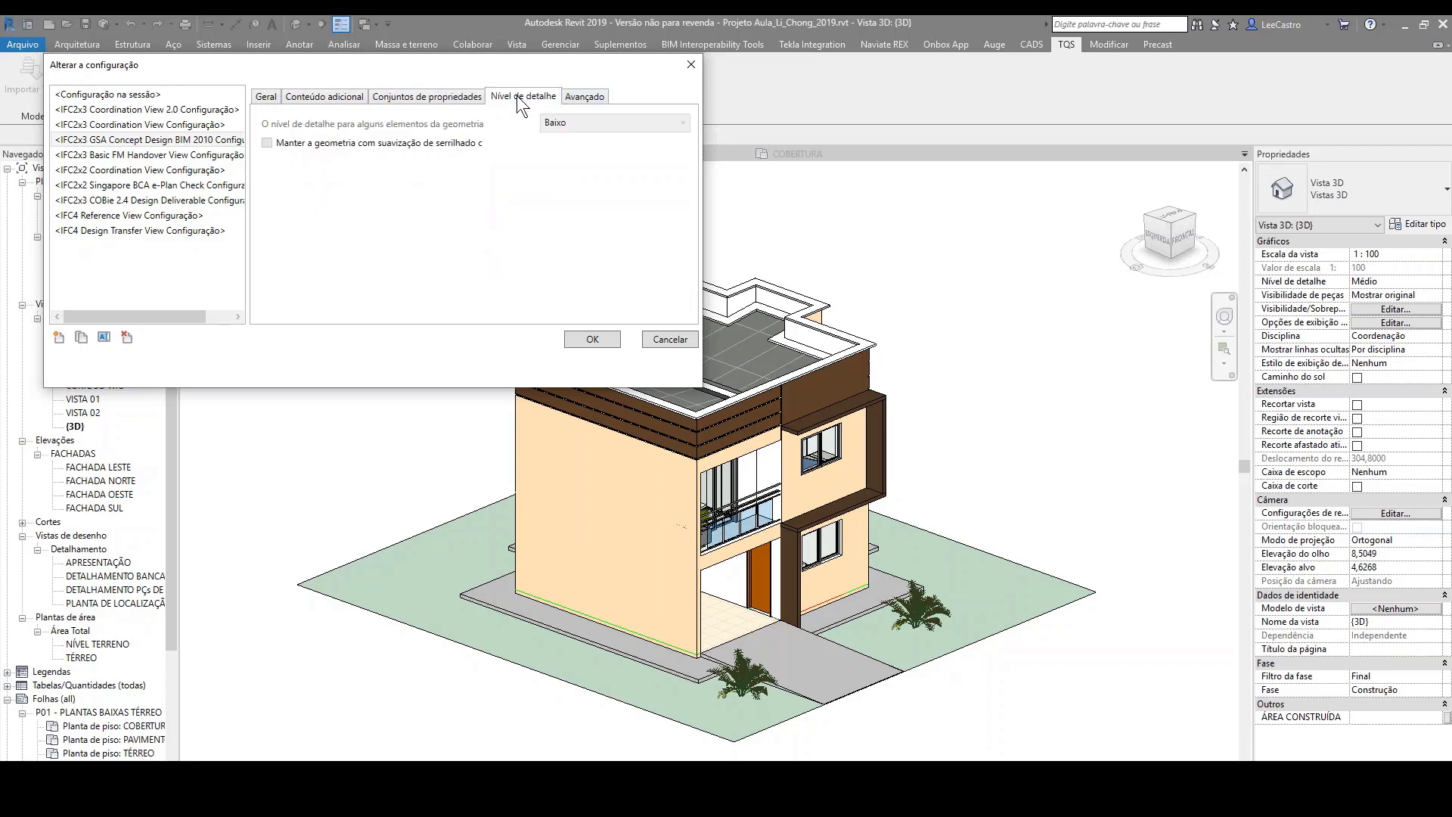
click(597, 102)
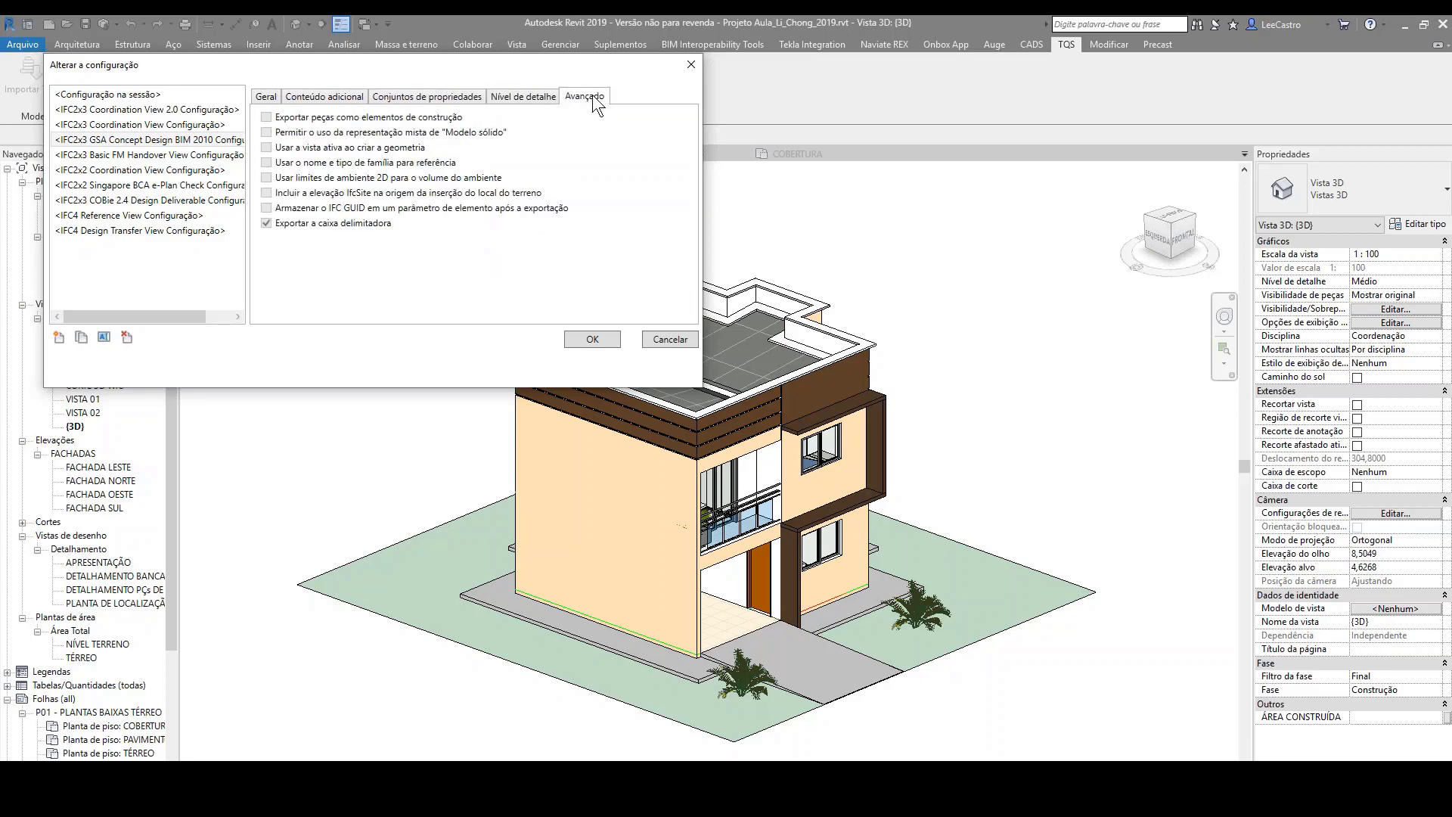
click(267, 97)
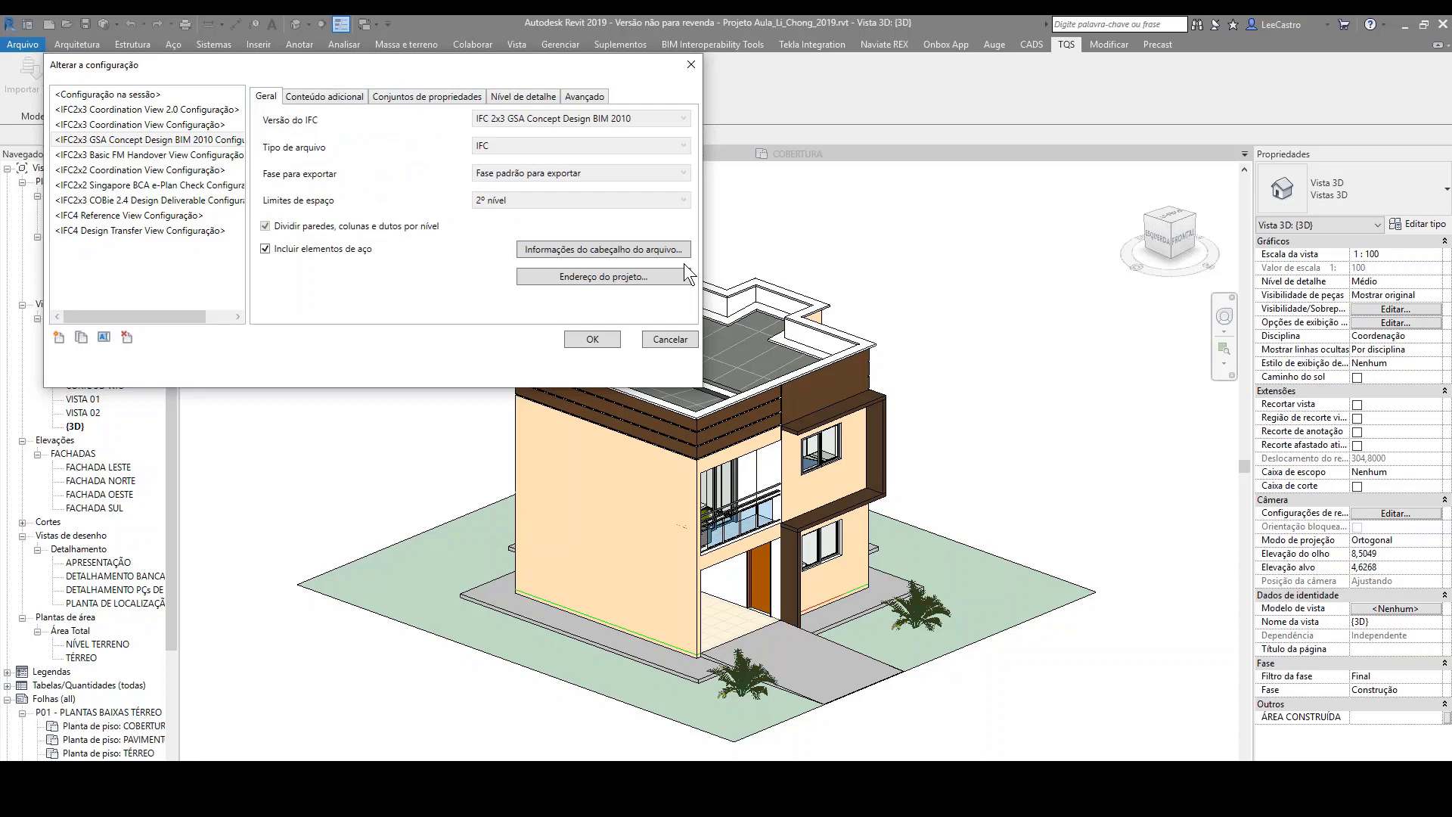
click(665, 339)
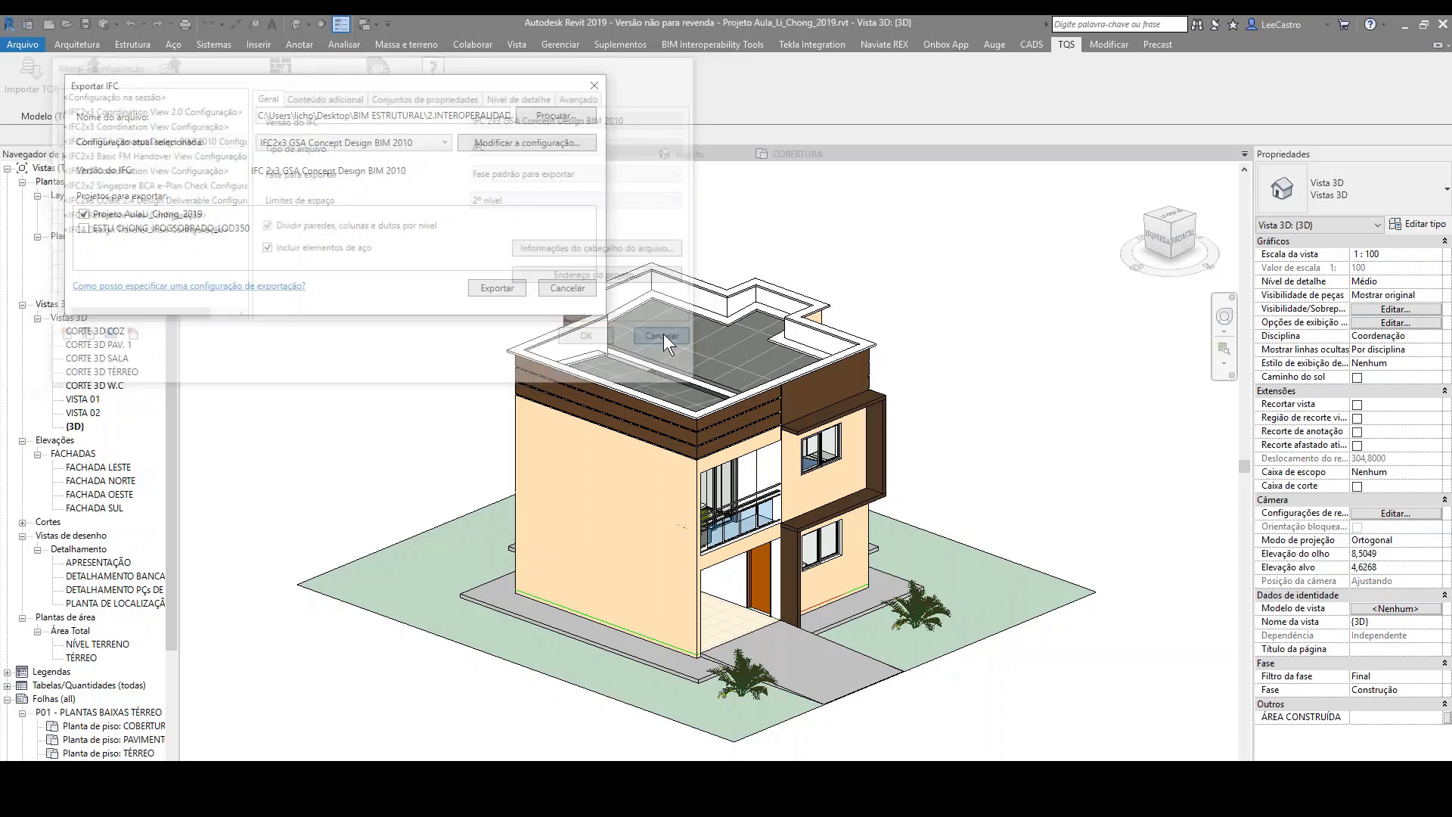
click(561, 288)
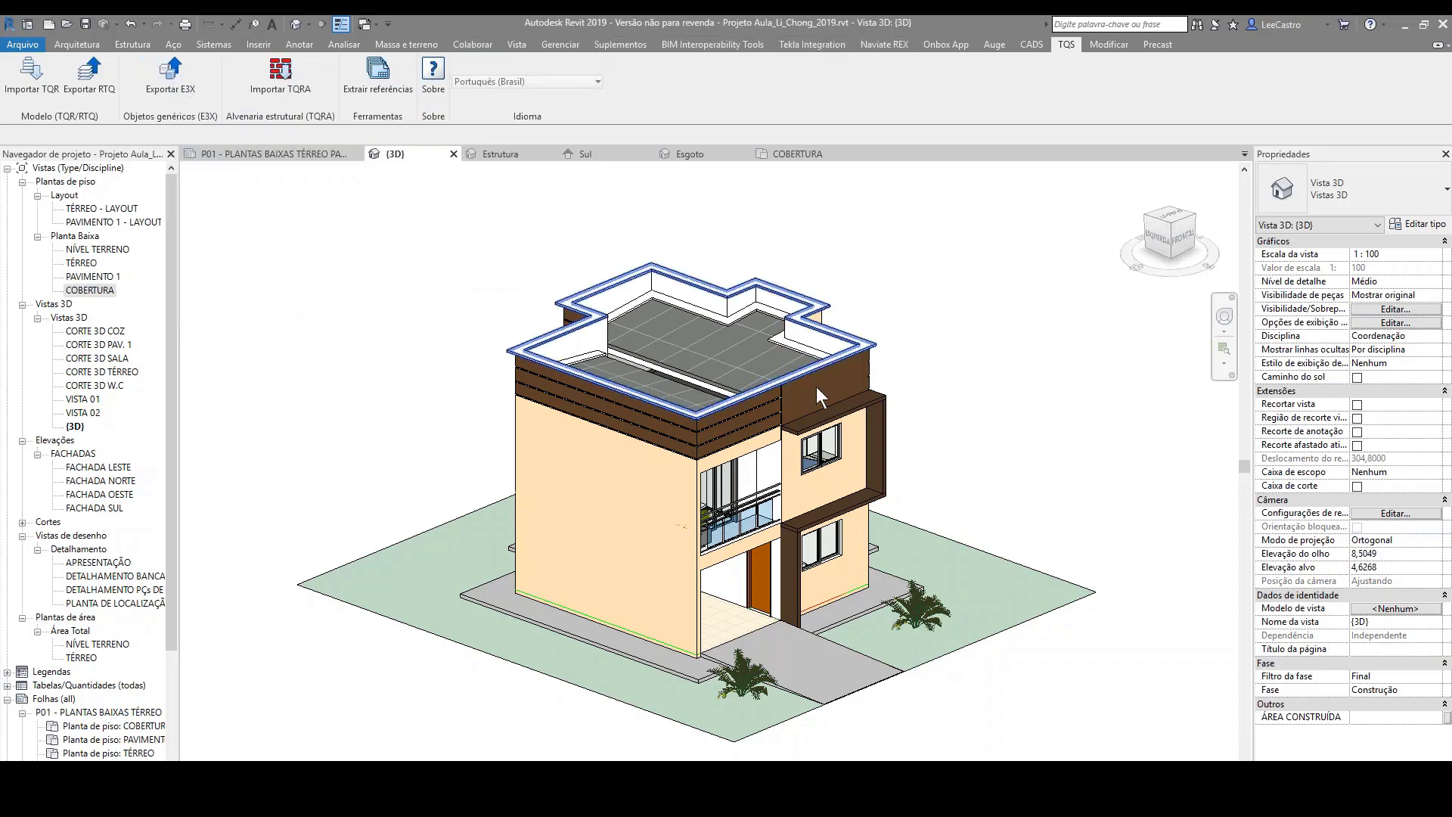
Step: Review the E3X export options, including the Seleção and Todos object choices, and close them without exporting
click(171, 72)
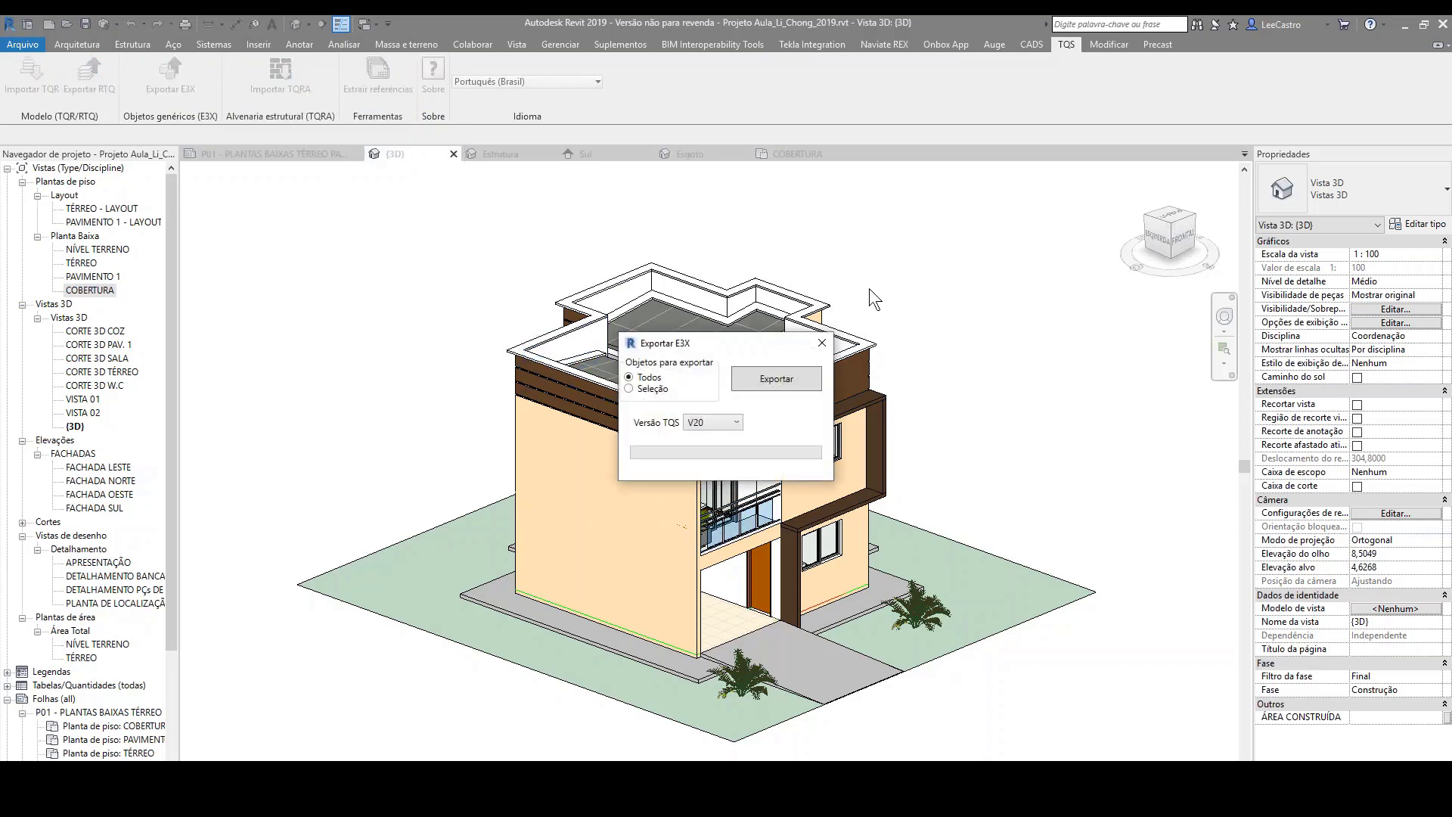
click(639, 391)
click(632, 378)
click(821, 344)
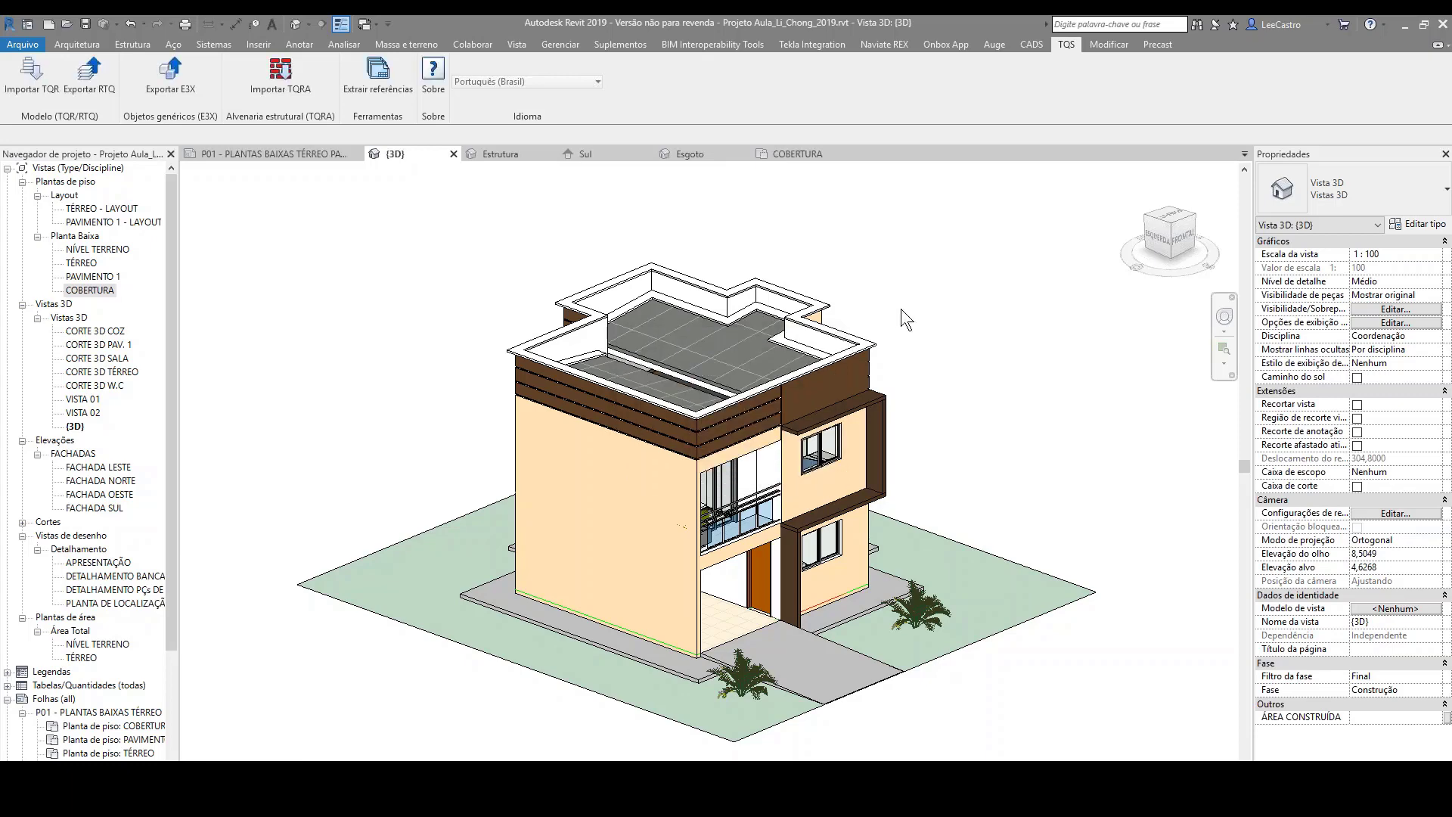
Step: Switch to the File Explorer window of the 2.CAD_TQS folder and check the exported ARQ.E3X file
key(alt+Tab)
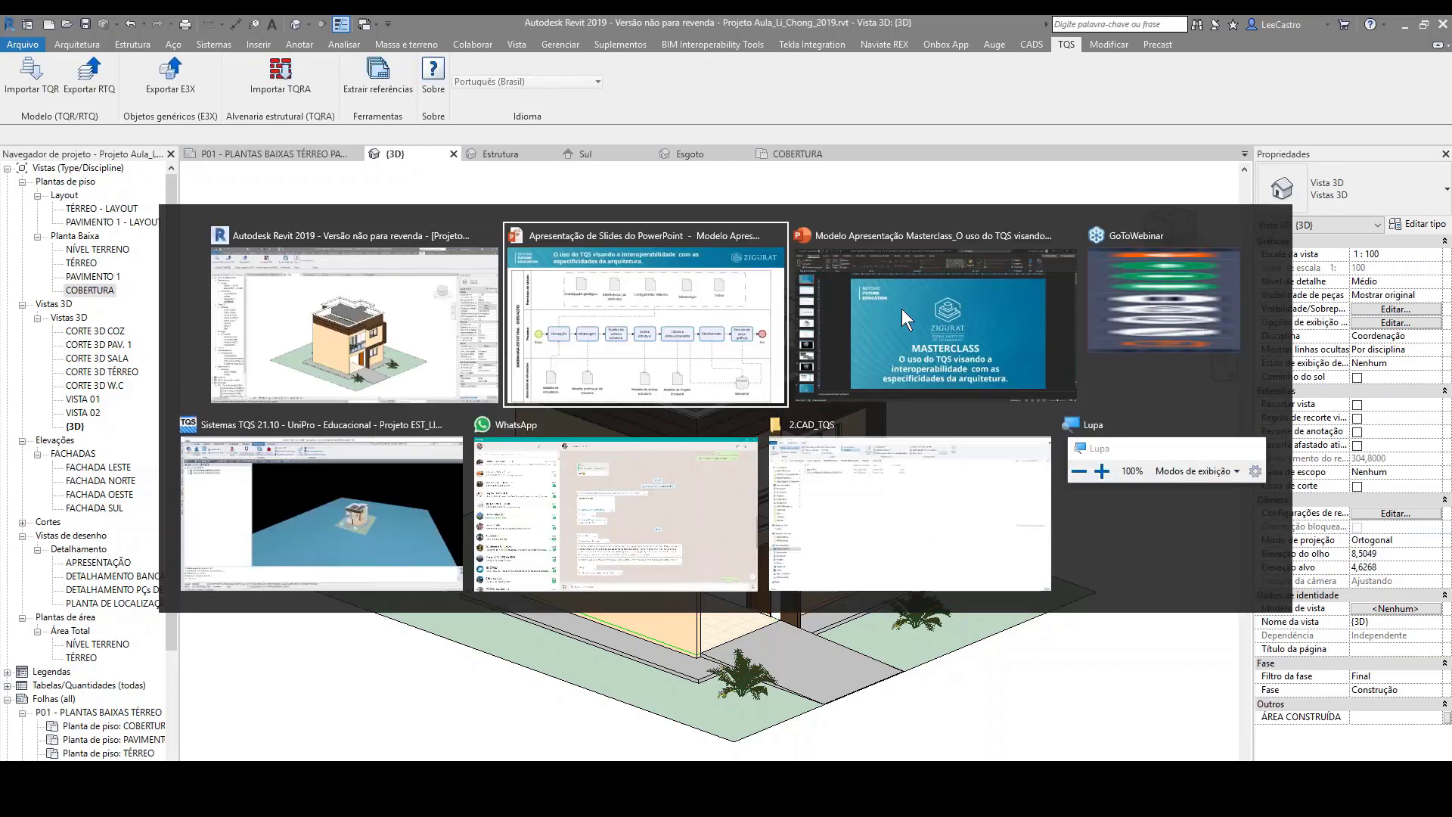
key(alt+Tab)
key(alt+Tab)
key(alt+Tab)
key(alt+Tab)
key(alt+Tab)
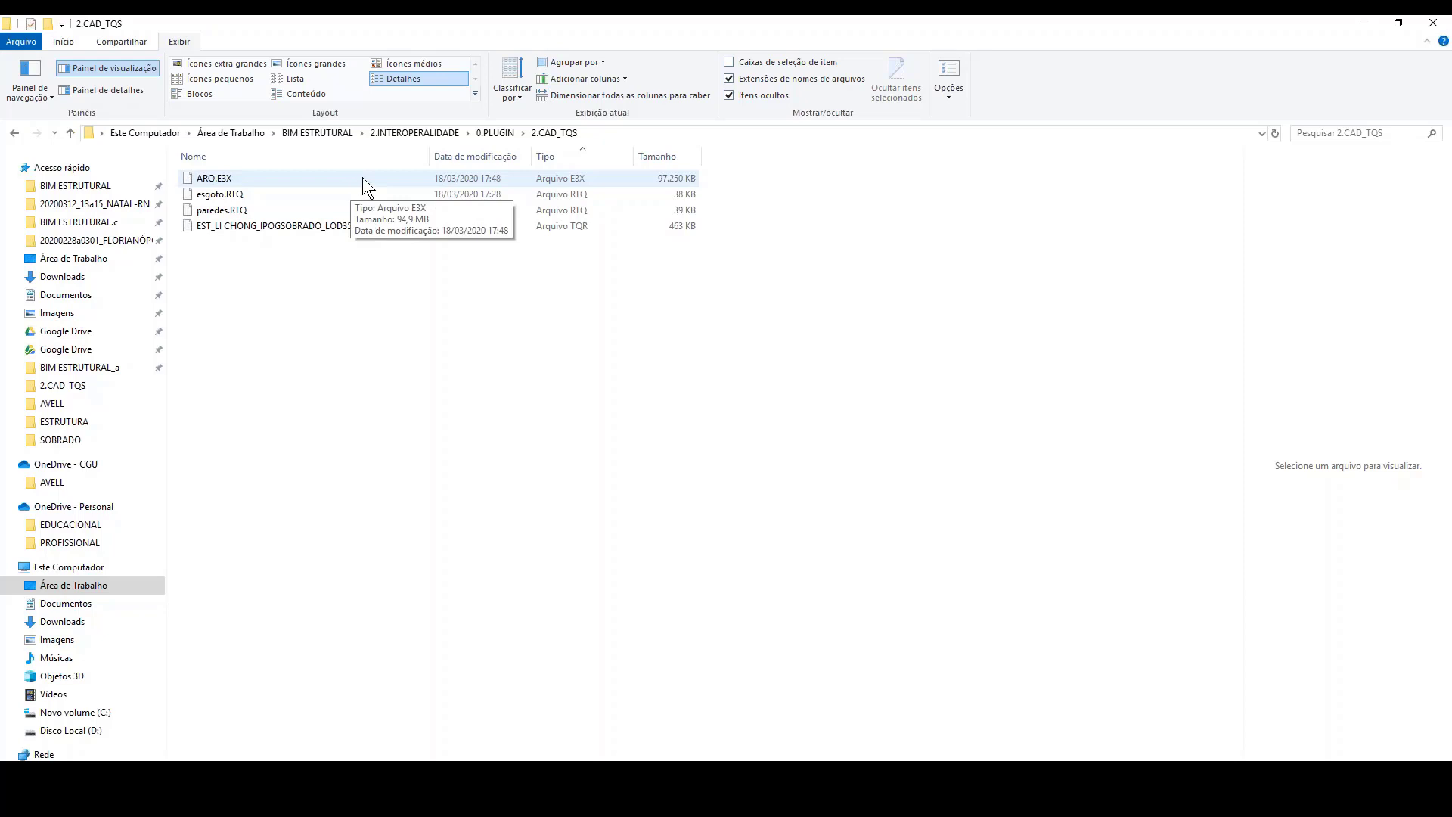
Step: Switch to the PowerPoint slide with the structural engineering workflow, review the Concepção input model, and return to Revit
key(alt+Tab)
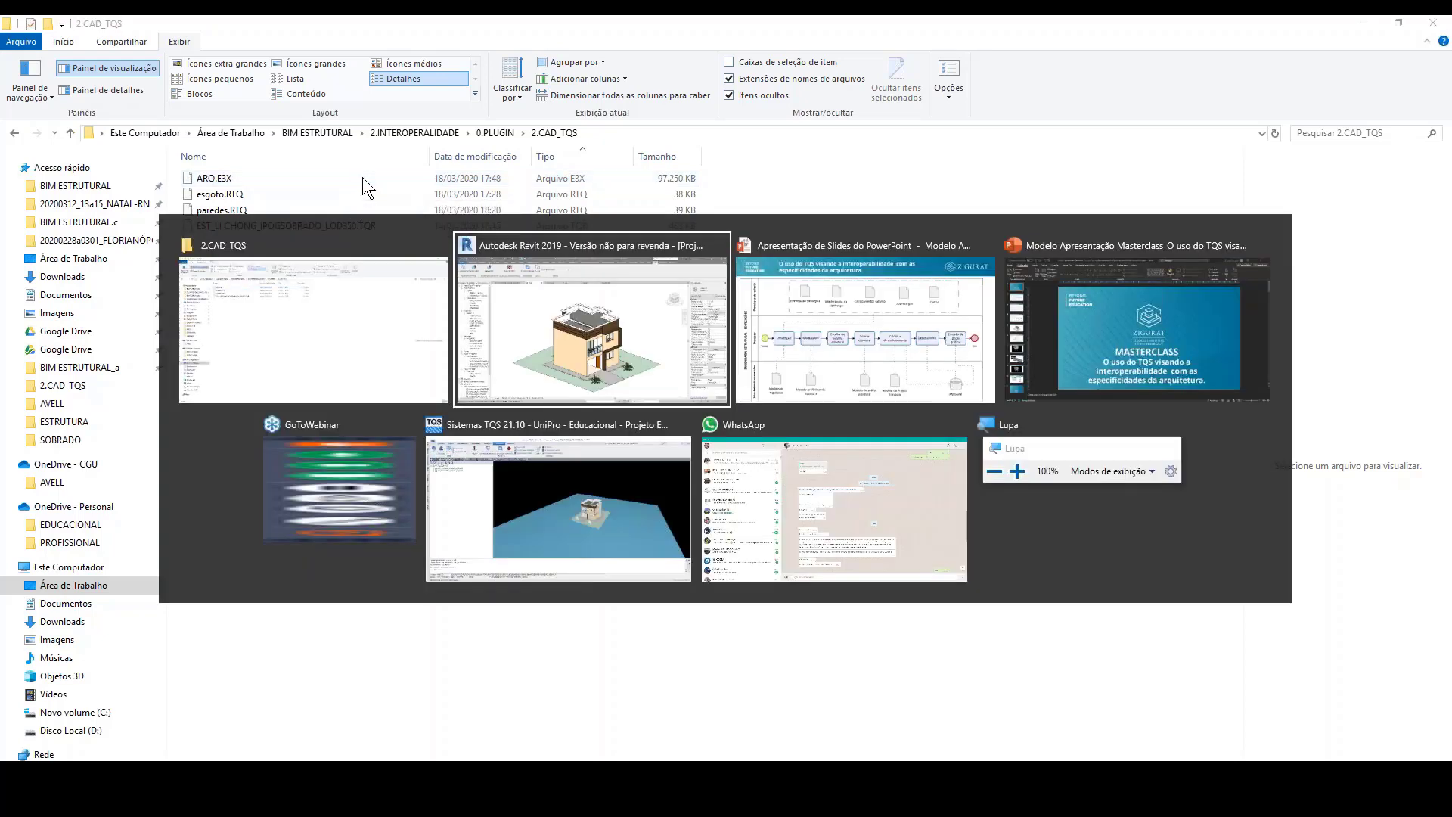
key(alt+Tab)
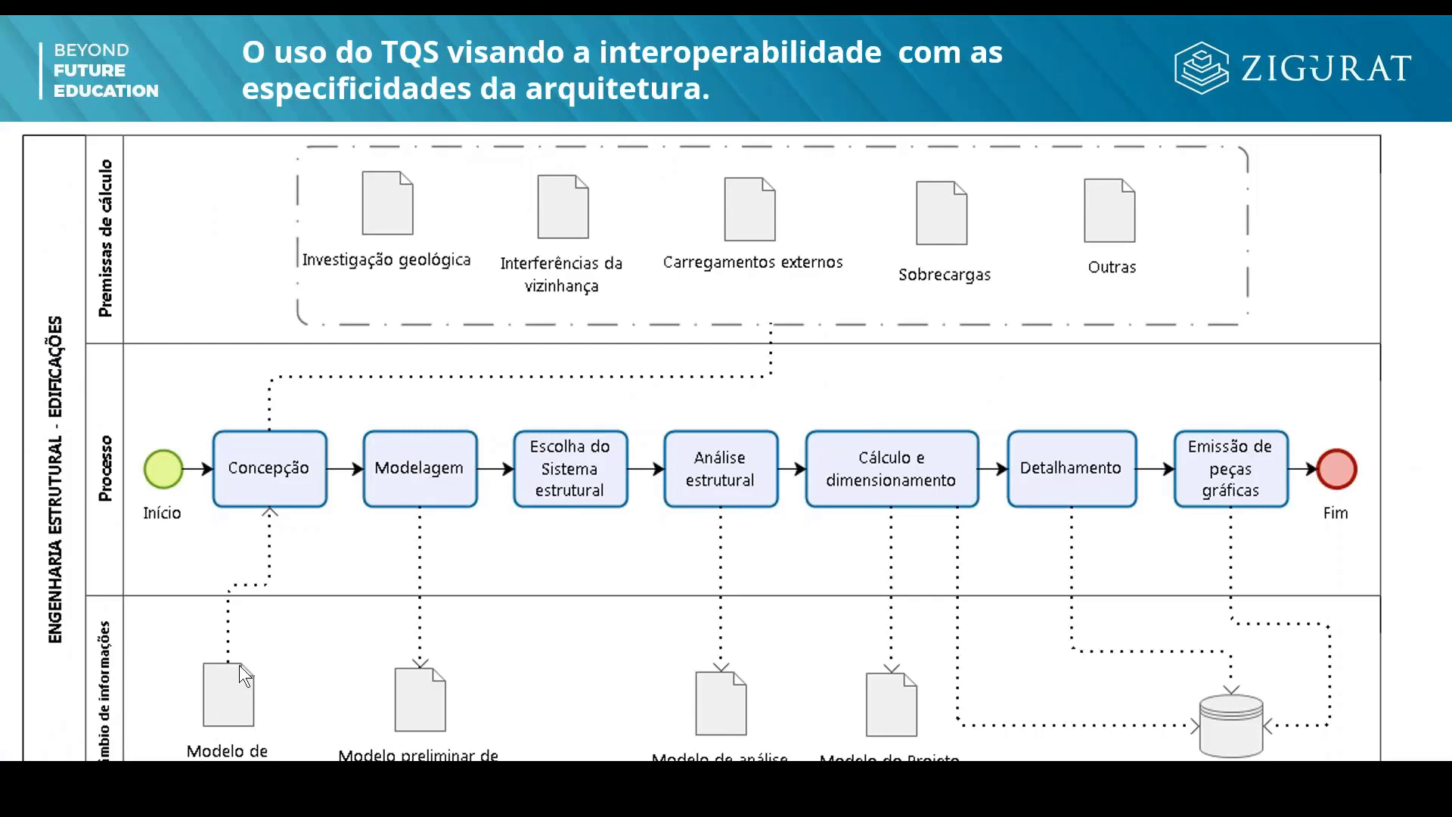
key(alt+Tab)
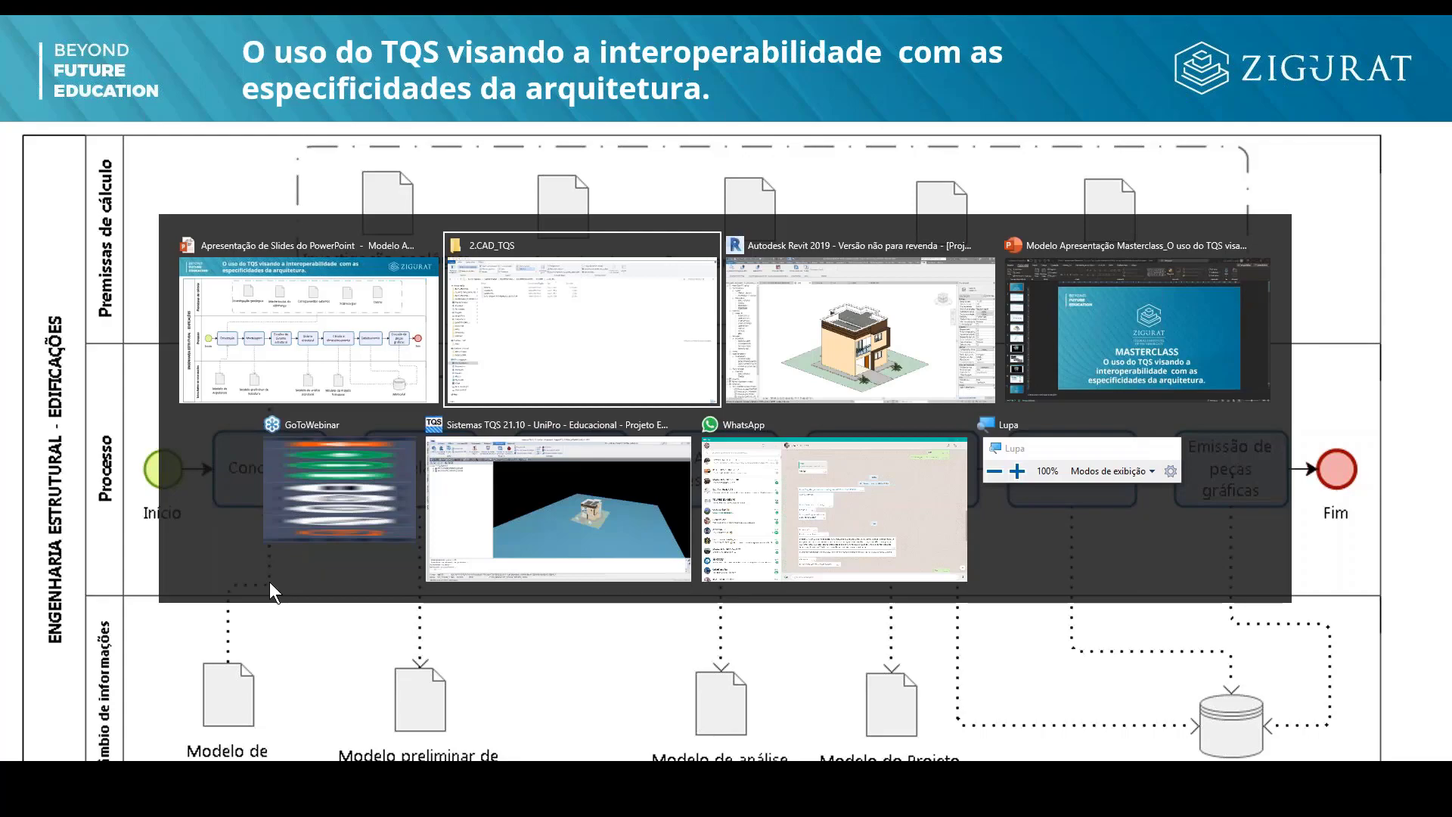
key(alt+Tab)
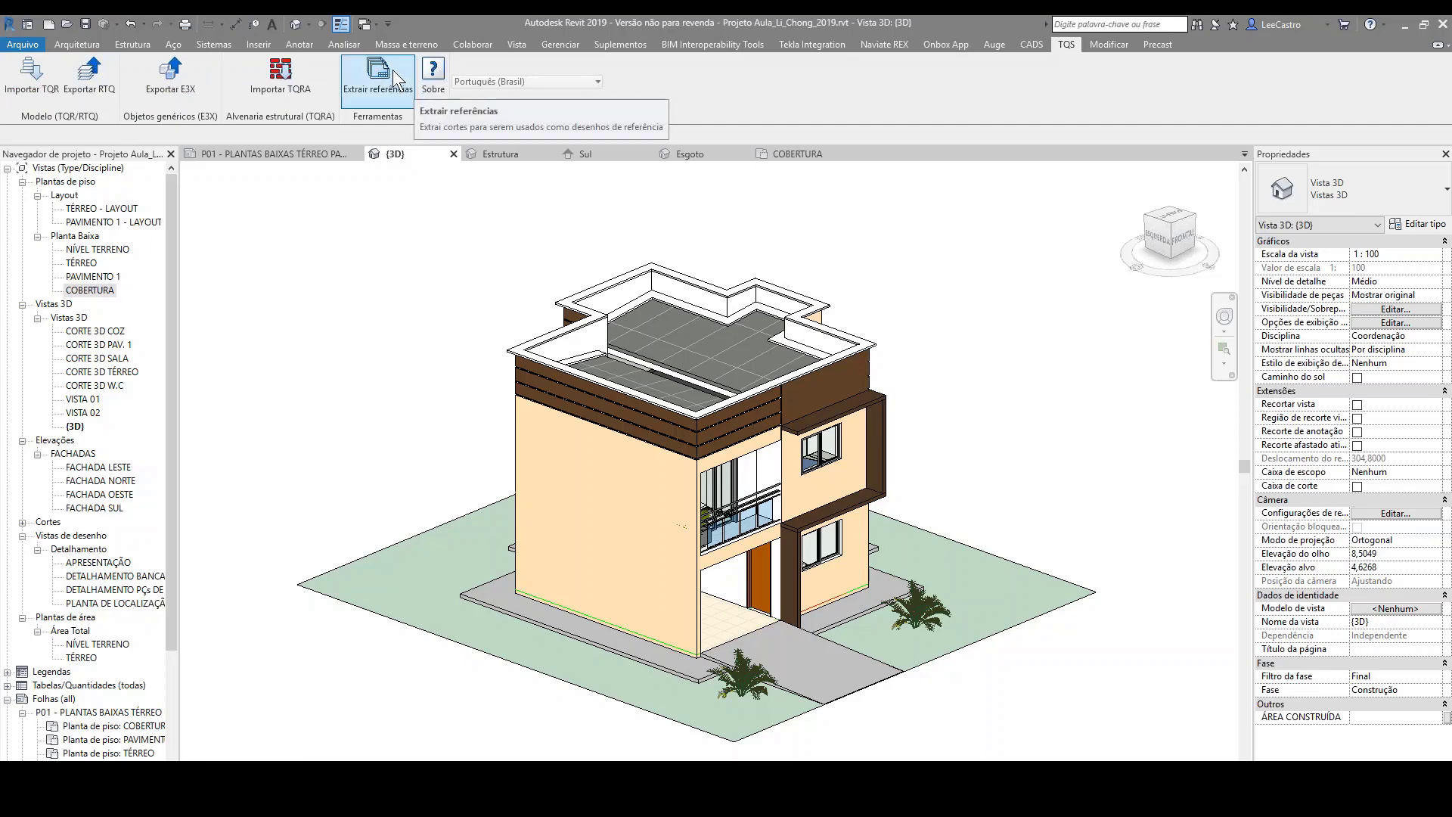
Step: View the structural model's Sul elevation, look through the open windows, and return to the architectural {3D} view
click(593, 157)
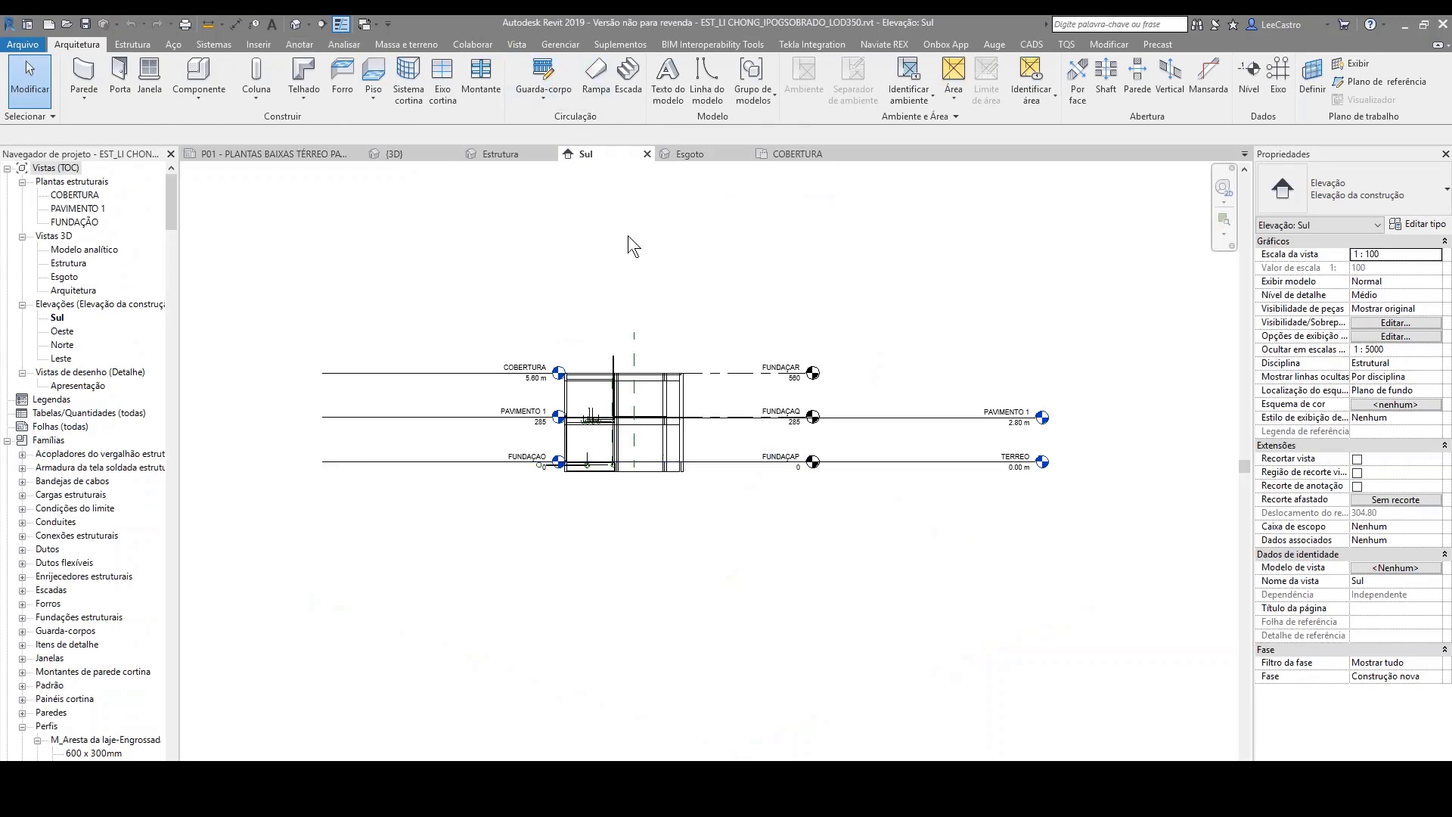
key(alt+Tab)
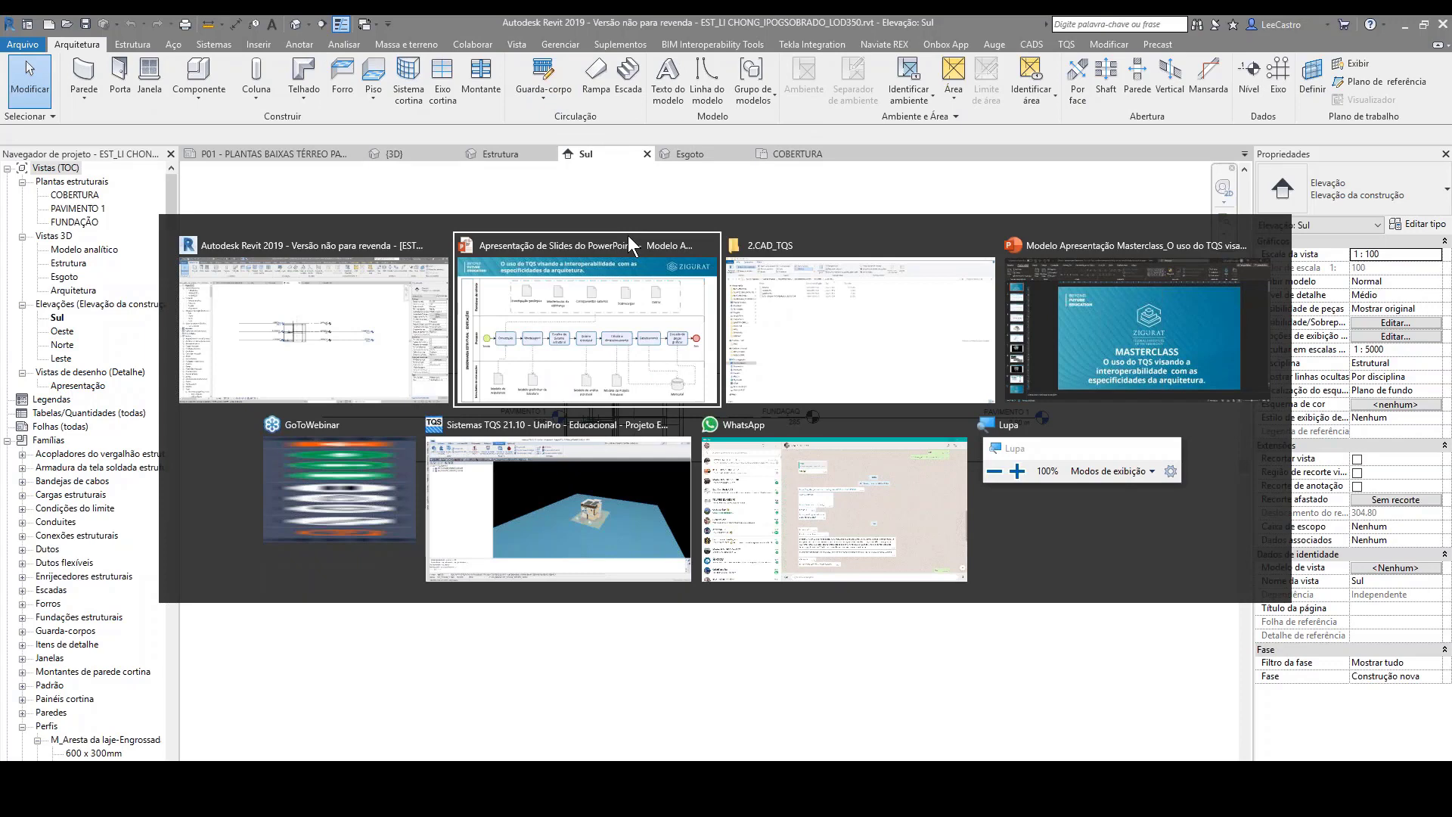
key(Tab)
key(Tab)
key(Tab)
key(Tab)
key(Tab)
key(Tab)
key(Tab)
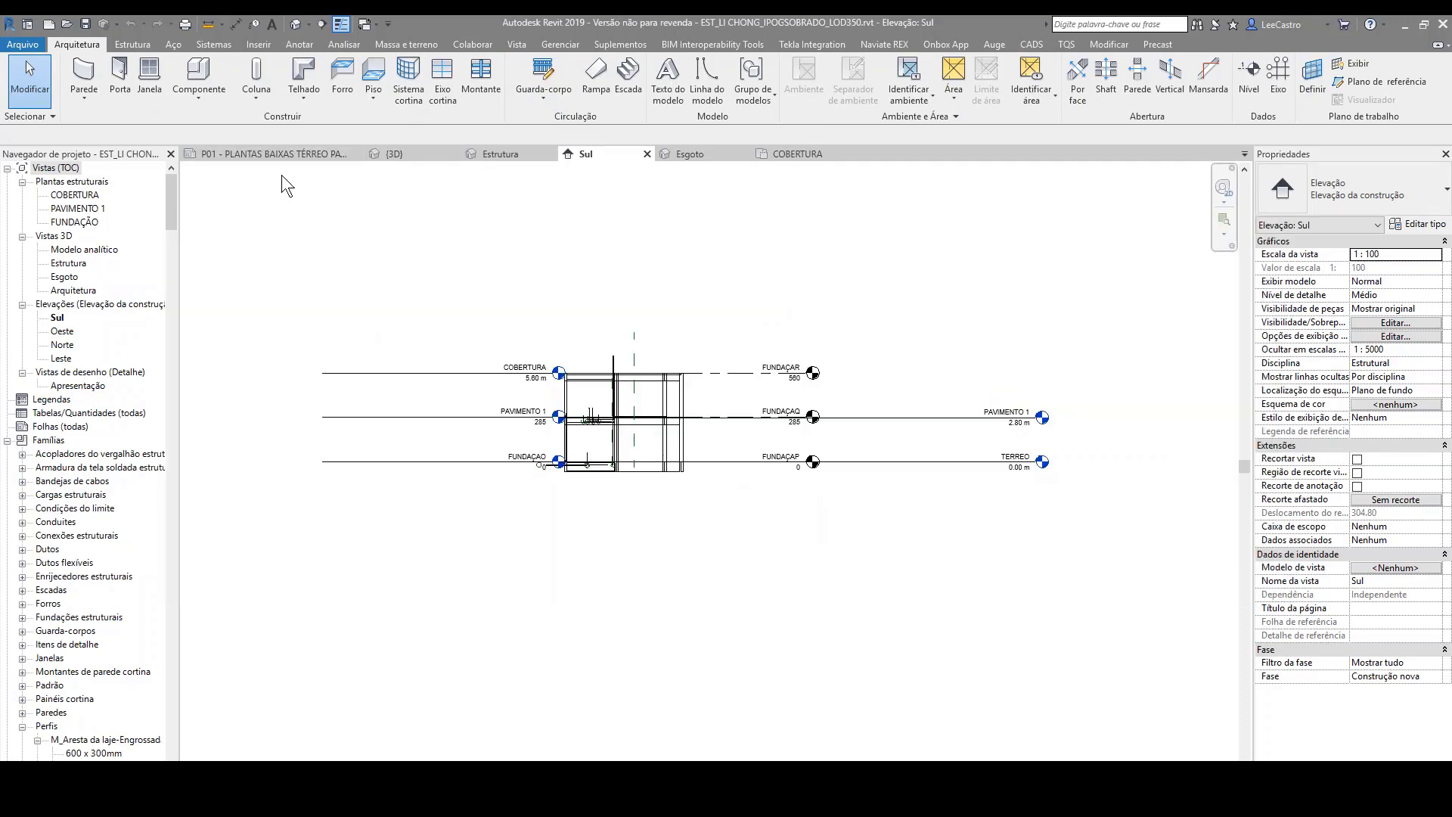
click(391, 152)
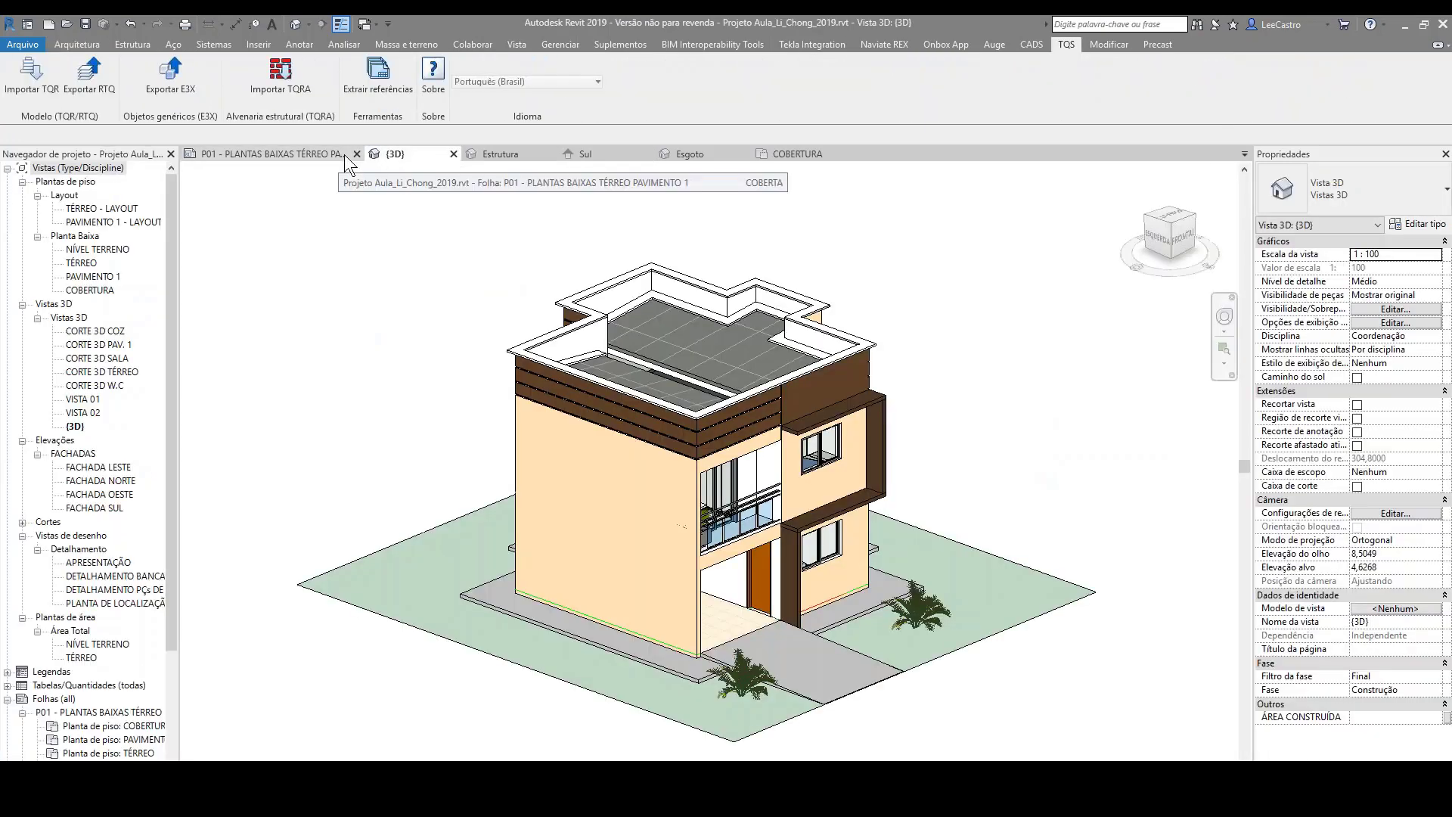
Step: Open the FACHADA LESTE elevation and examine the COBERTURA, PAVIMENTO 1, TÉRREO and NÍVEL TERRENO levels
double_click(91, 466)
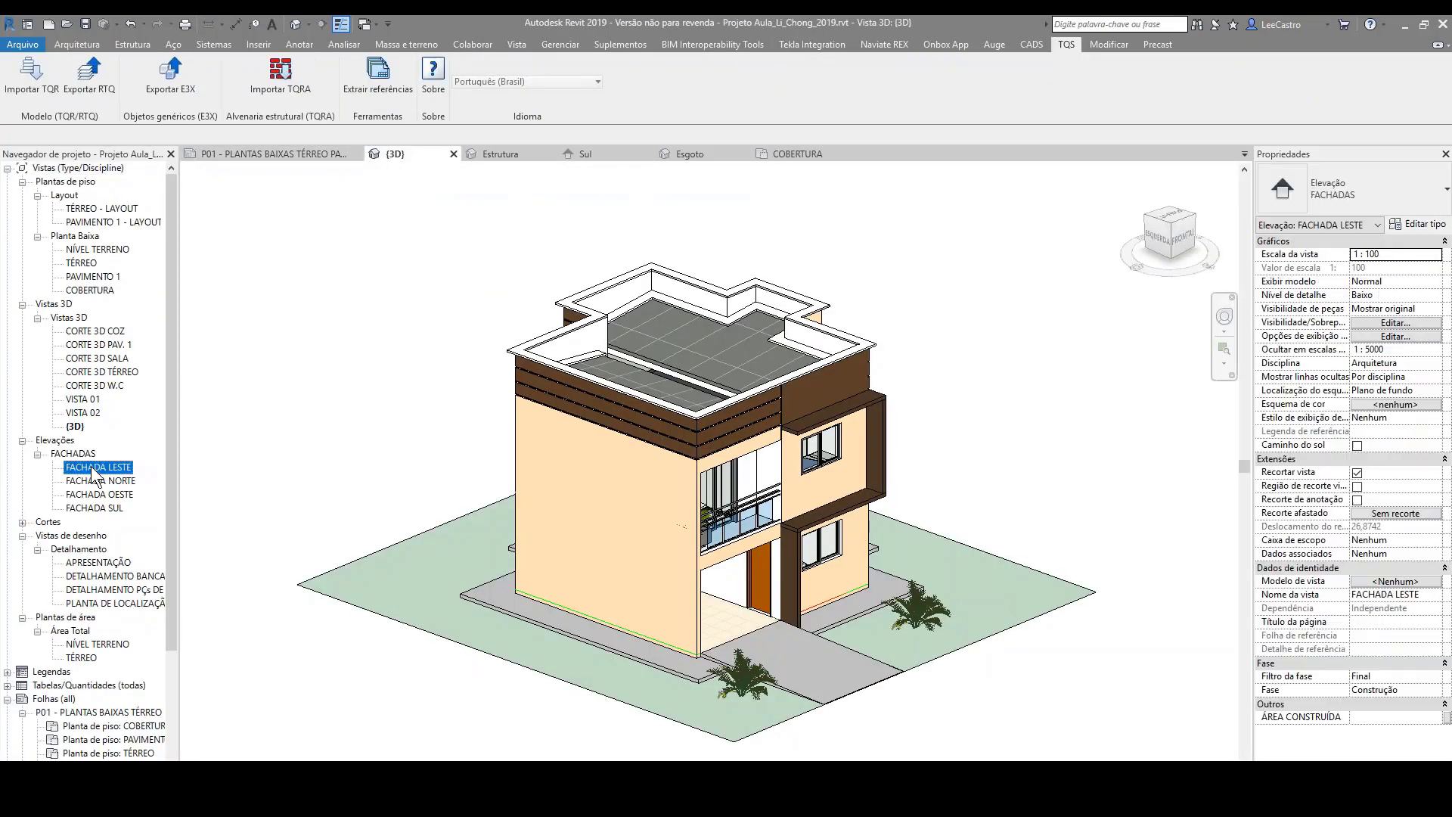
scroll(722, 303, down, 2)
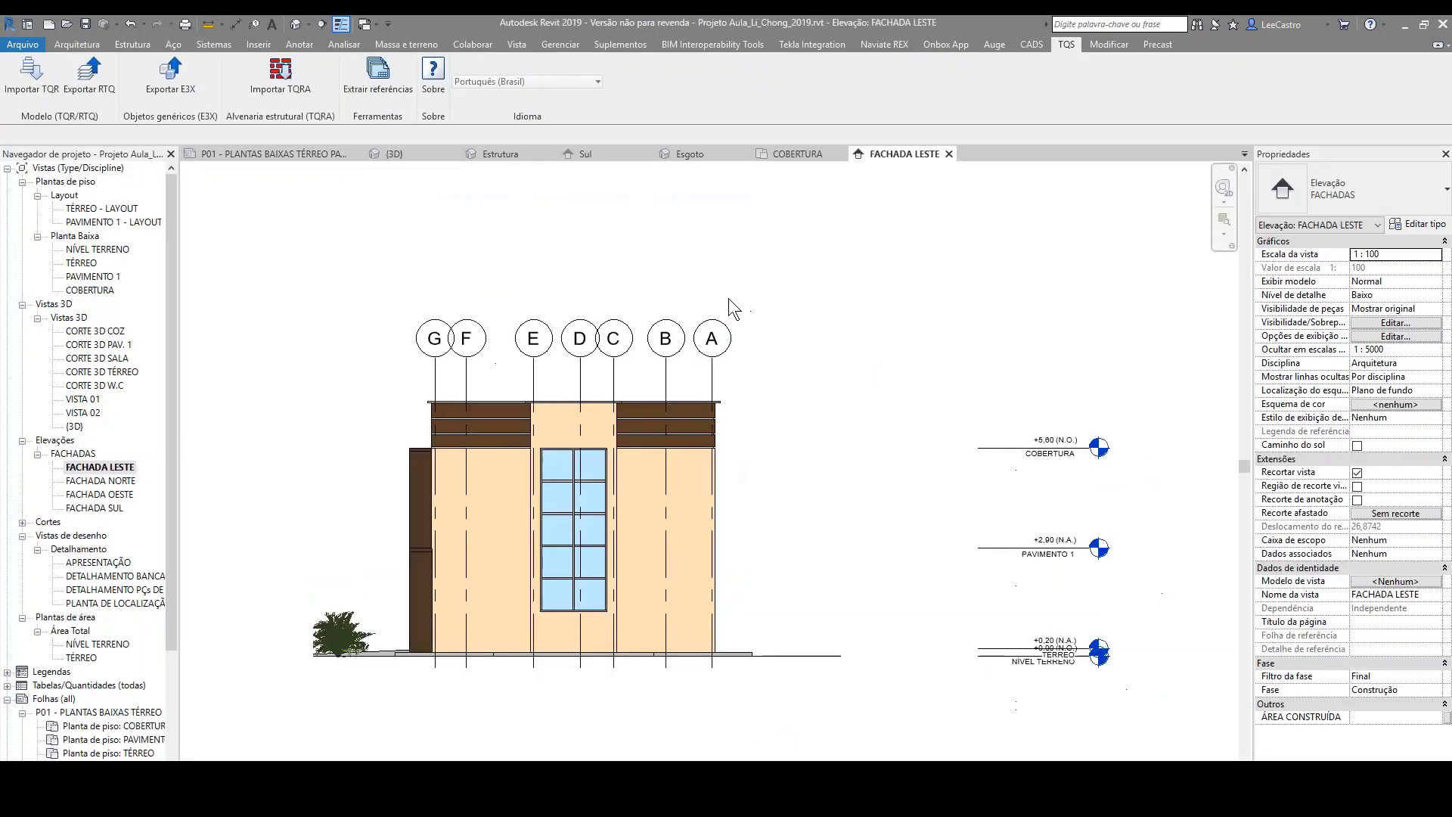
scroll(1059, 455, up, 1)
scroll(1068, 425, up, 1)
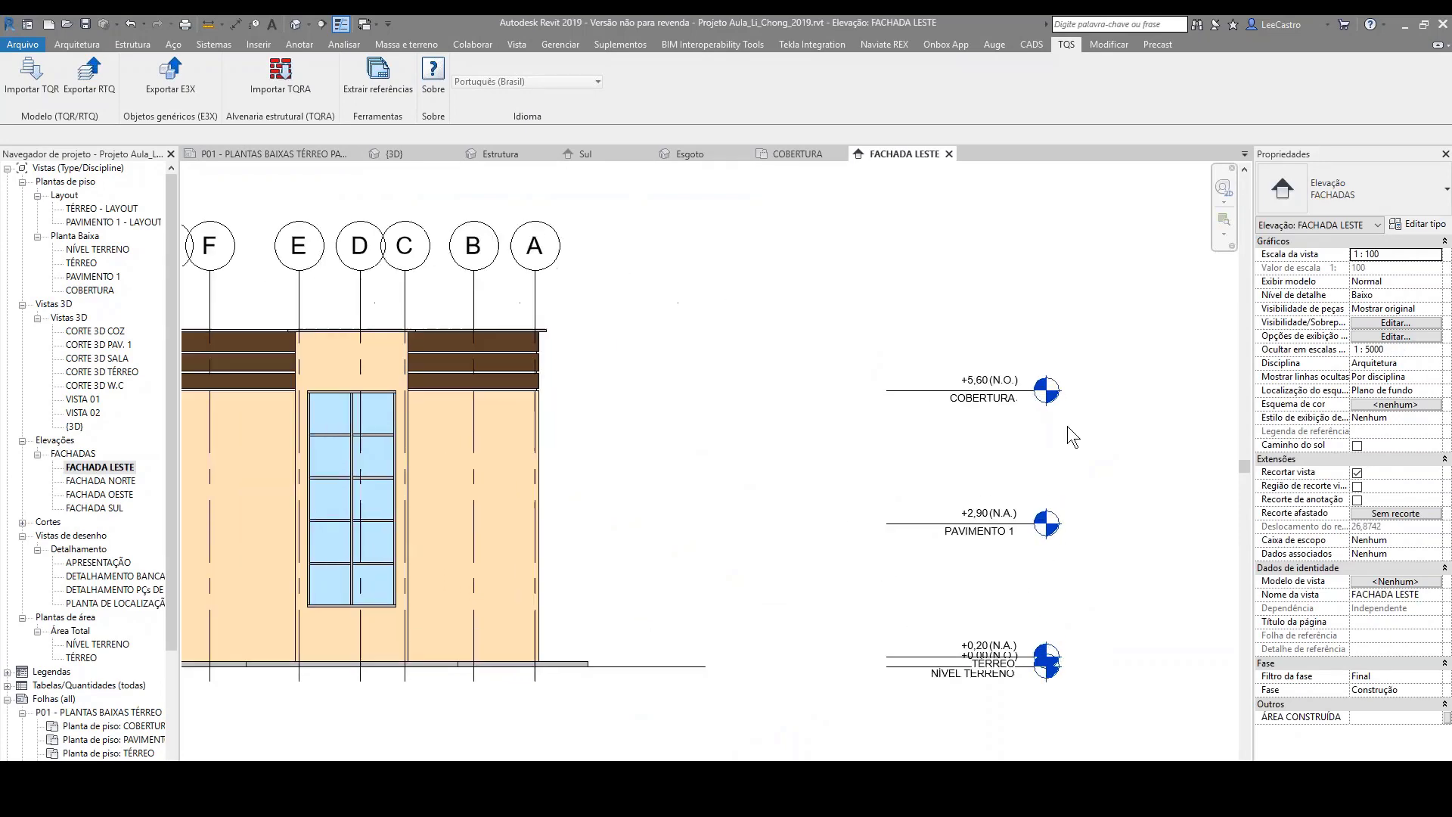
scroll(960, 403, up, 2)
scroll(949, 422, down, 1)
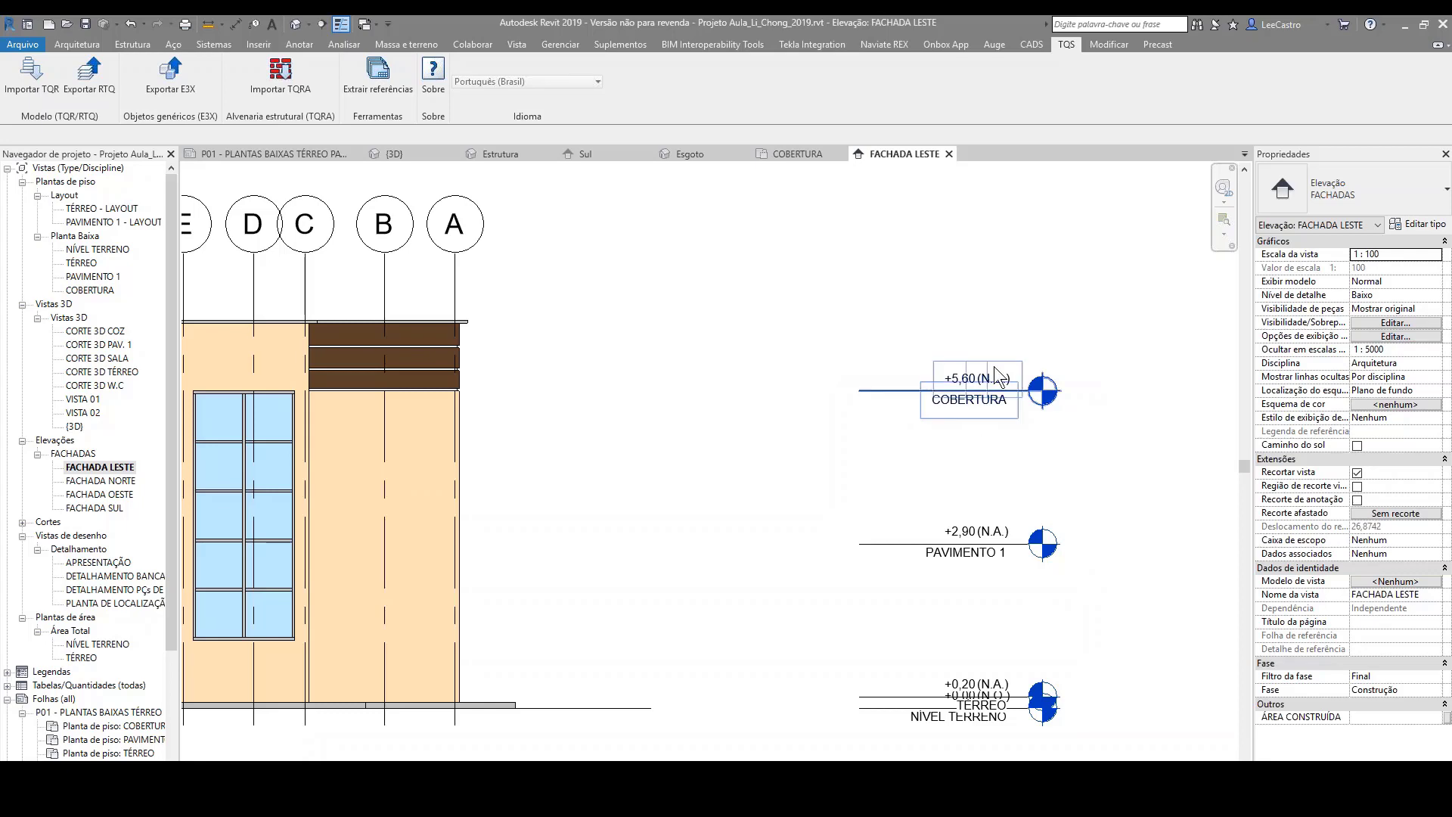
scroll(995, 263, down, 1)
scroll(1013, 522, up, 1)
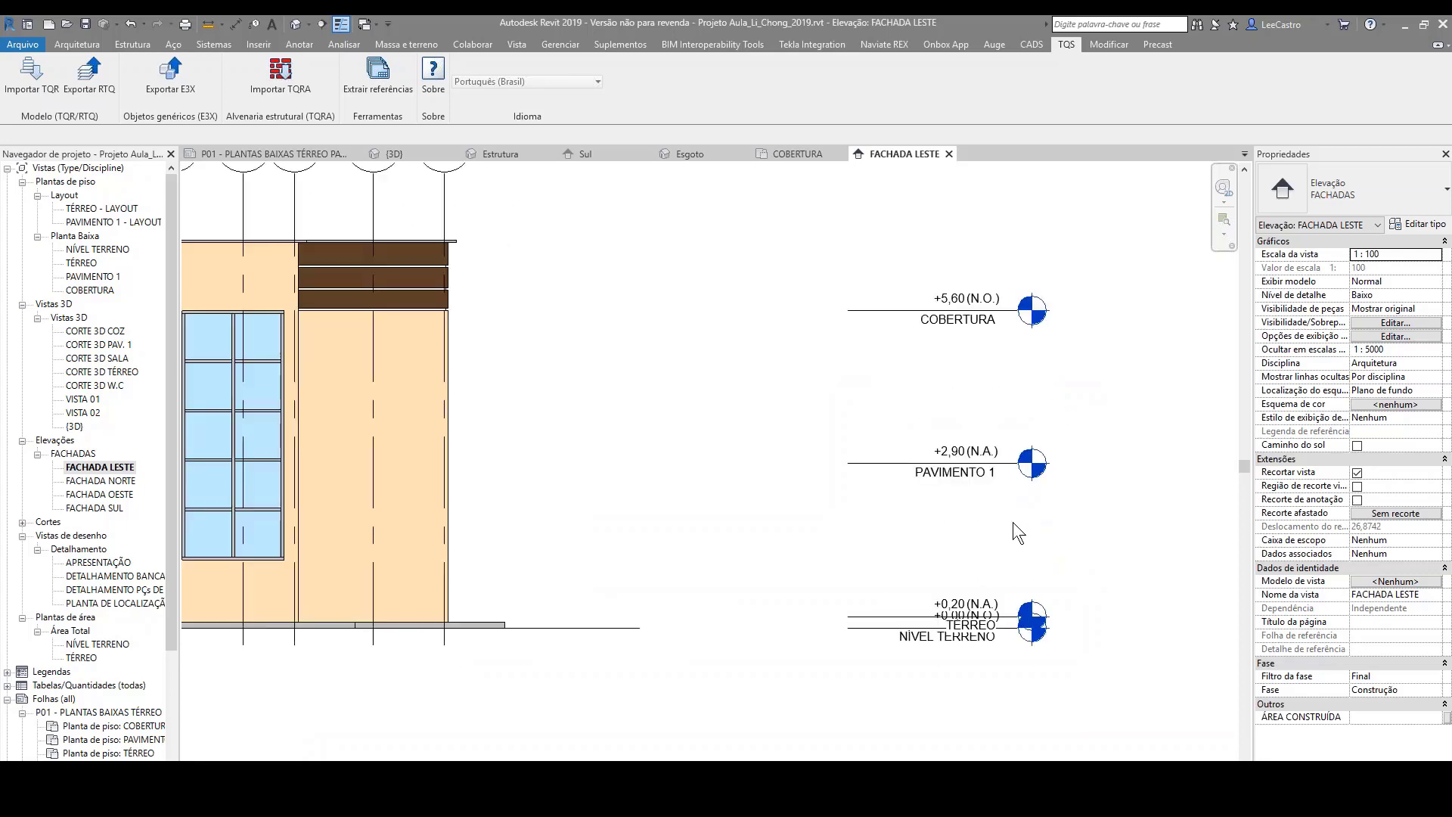
scroll(1014, 522, up, 1)
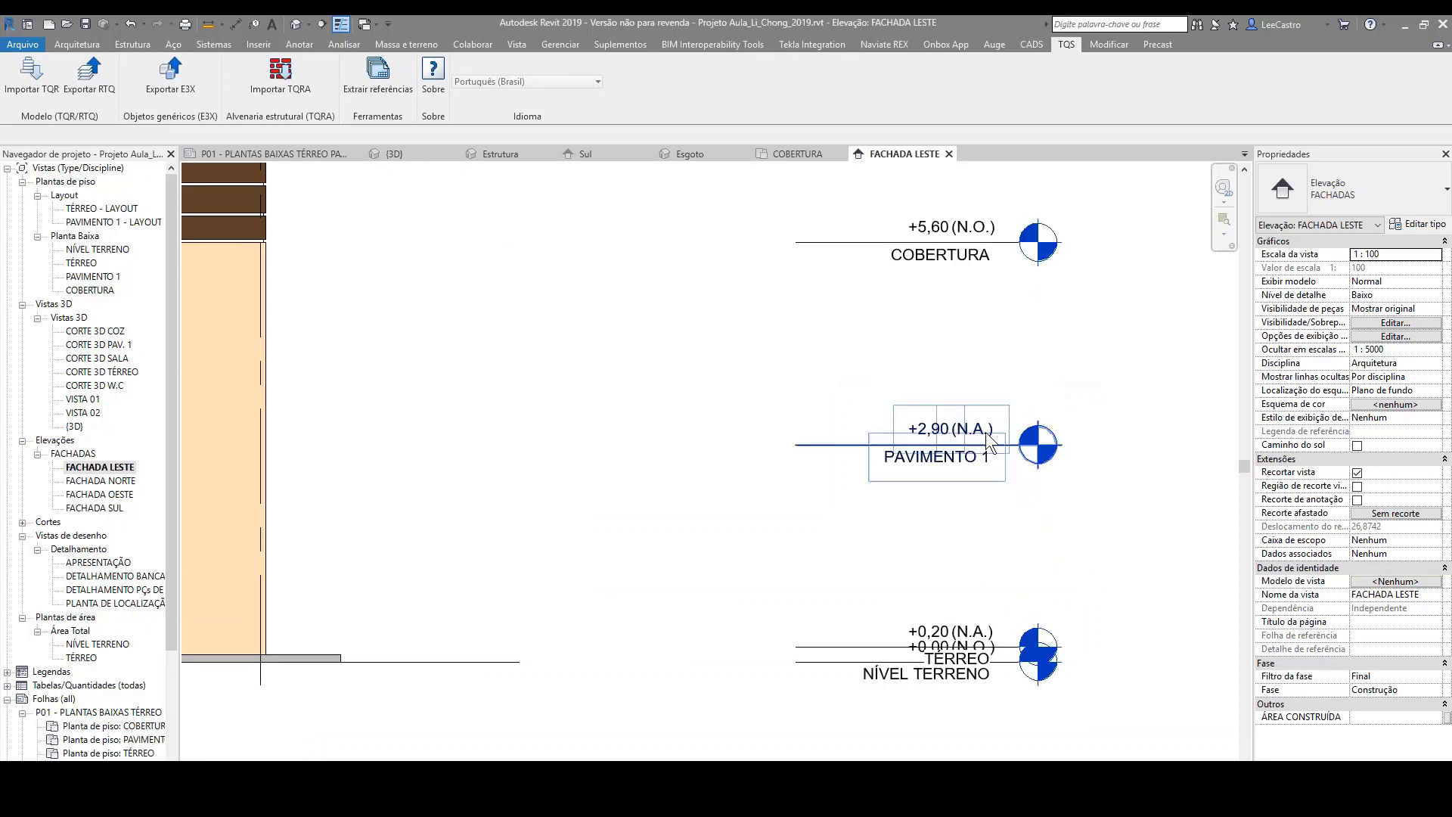
scroll(976, 663, up, 1)
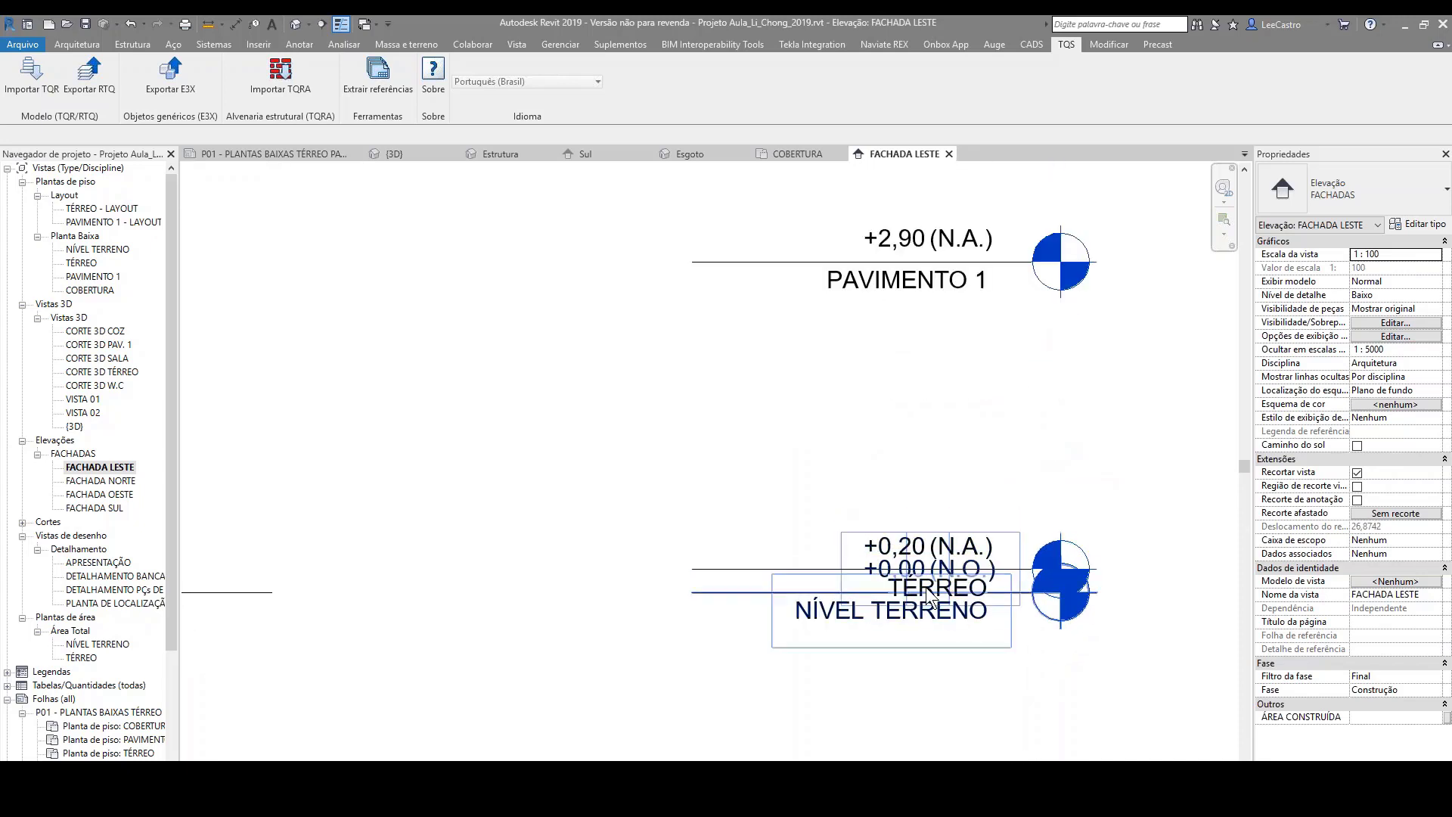
scroll(1122, 469, down, 3)
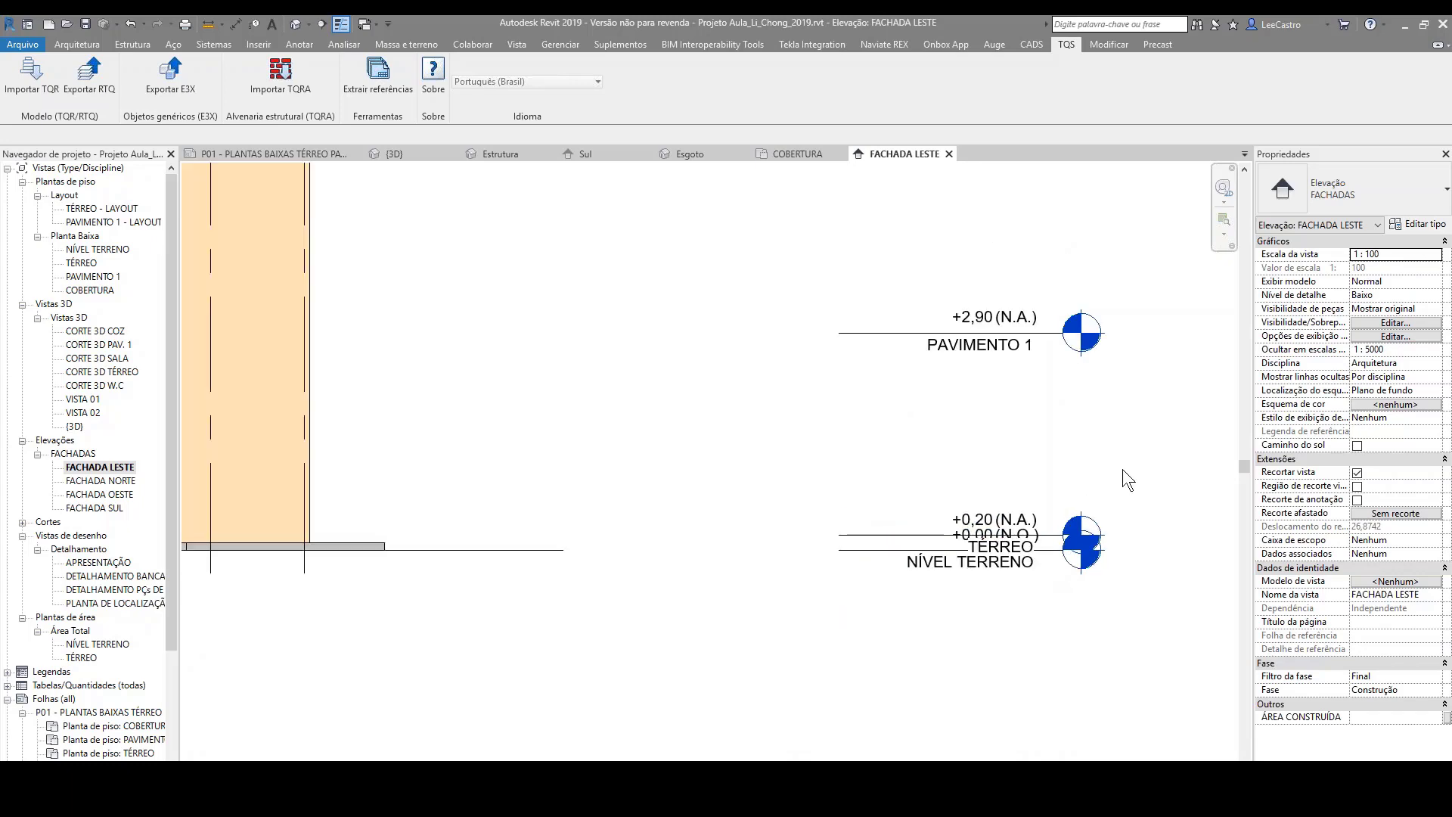
Step: Inspect the floor slab and topography surface at the building's base in the east facade, and return to the whole elevation
scroll(502, 495, up, 2)
scroll(501, 492, up, 4)
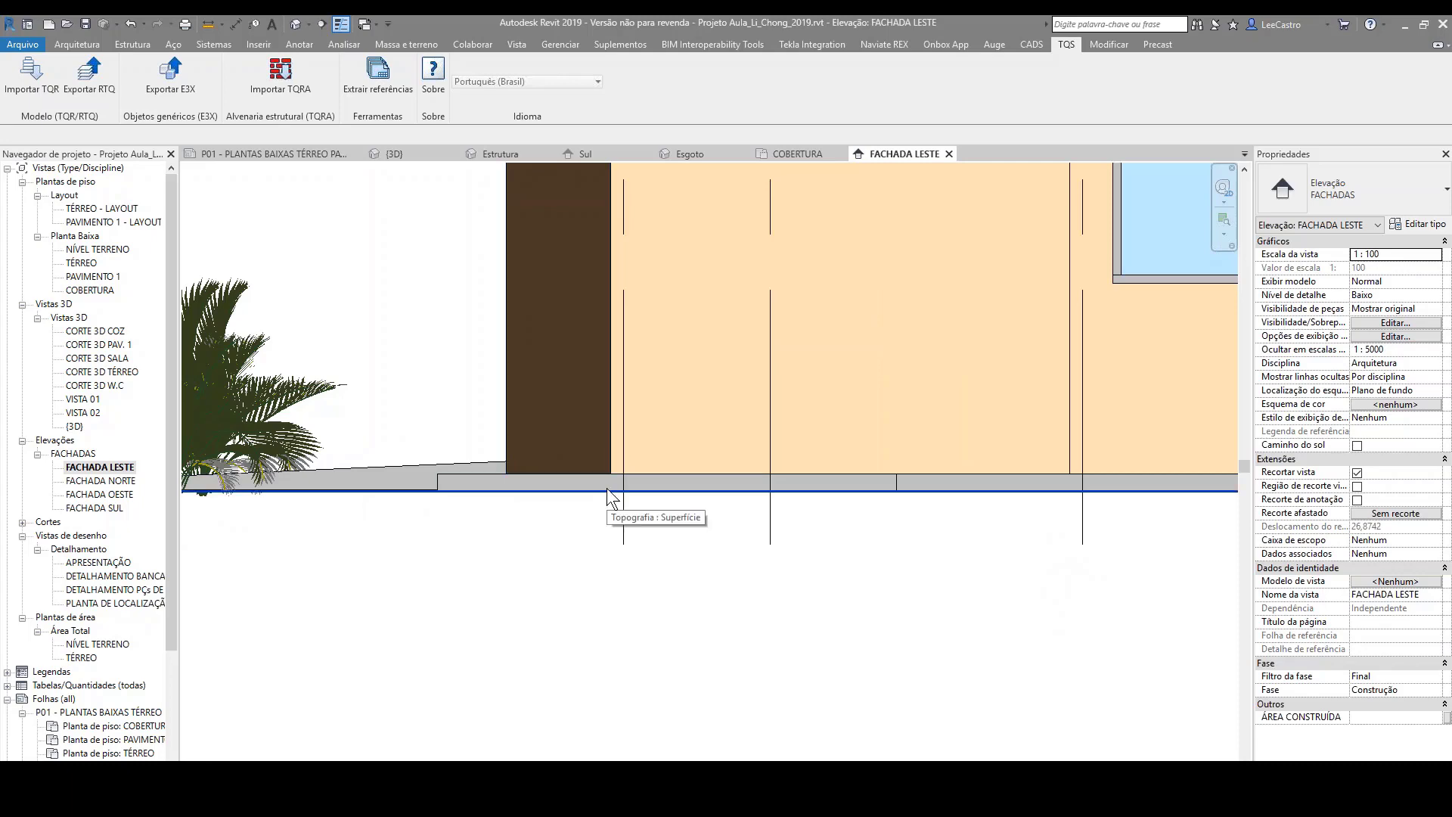
scroll(606, 488, down, 5)
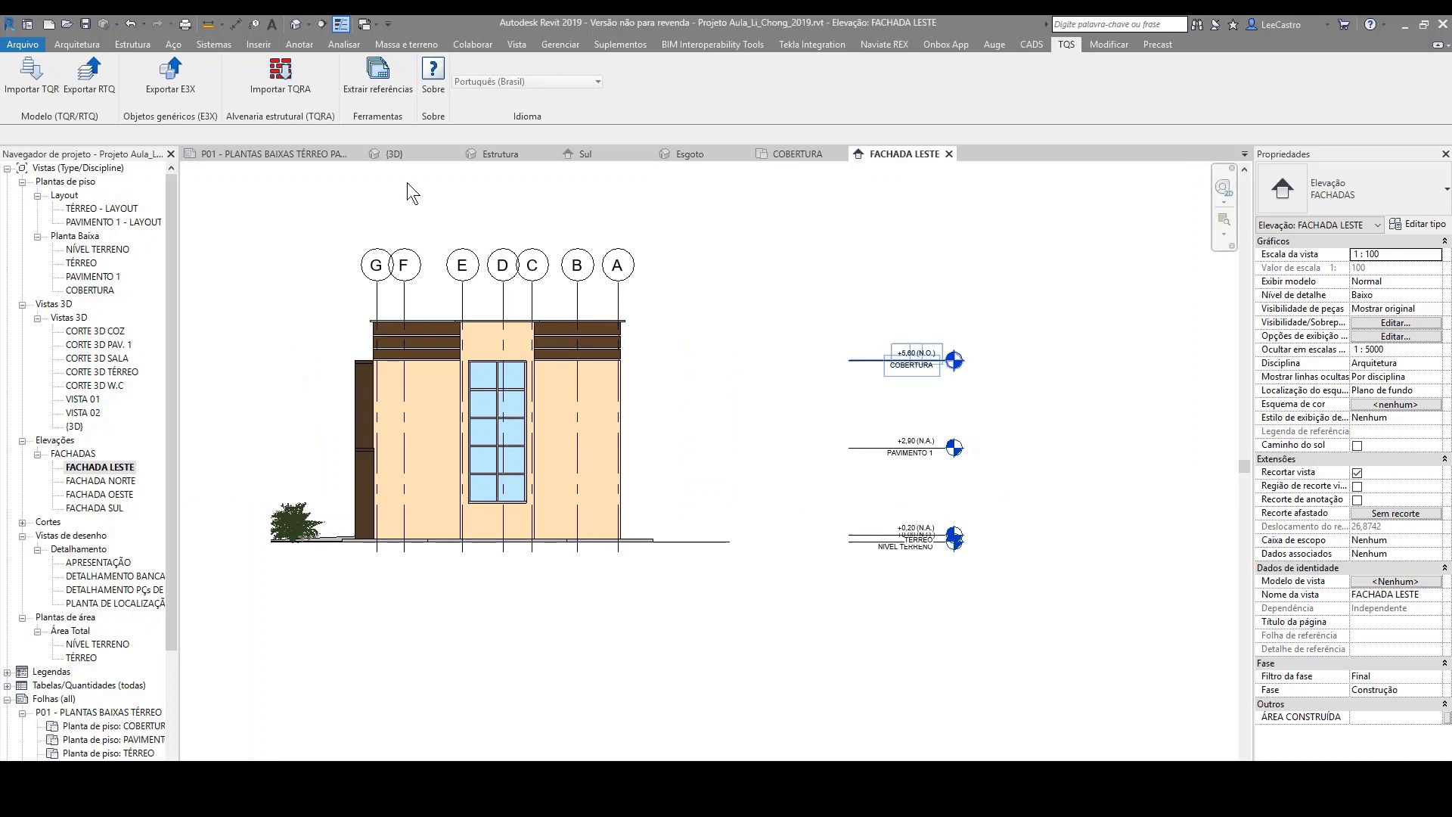
Step: Review the RTQ export options for structural elements, external references, walls and pipes, and close them without exporting
click(90, 79)
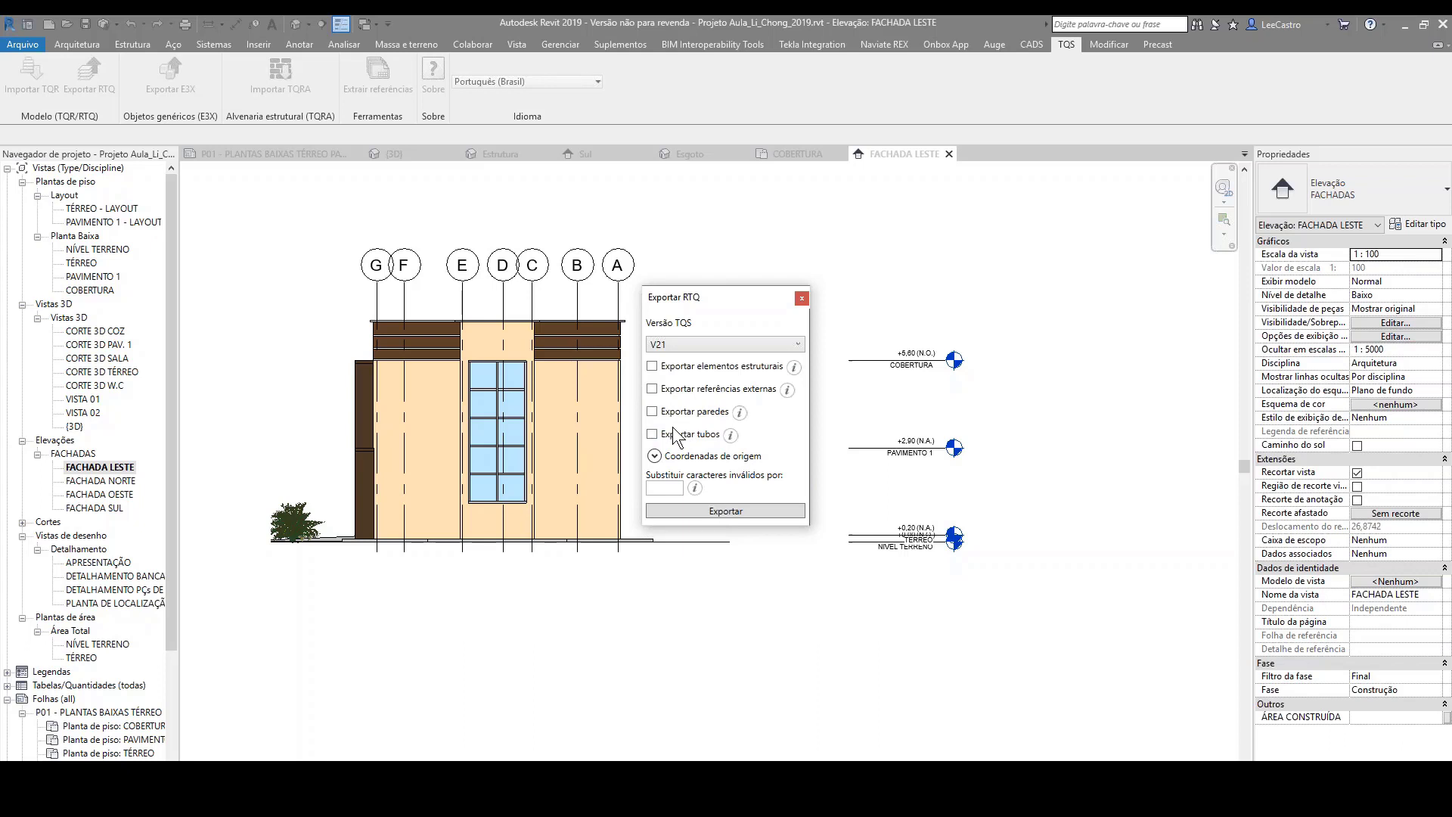
click(802, 298)
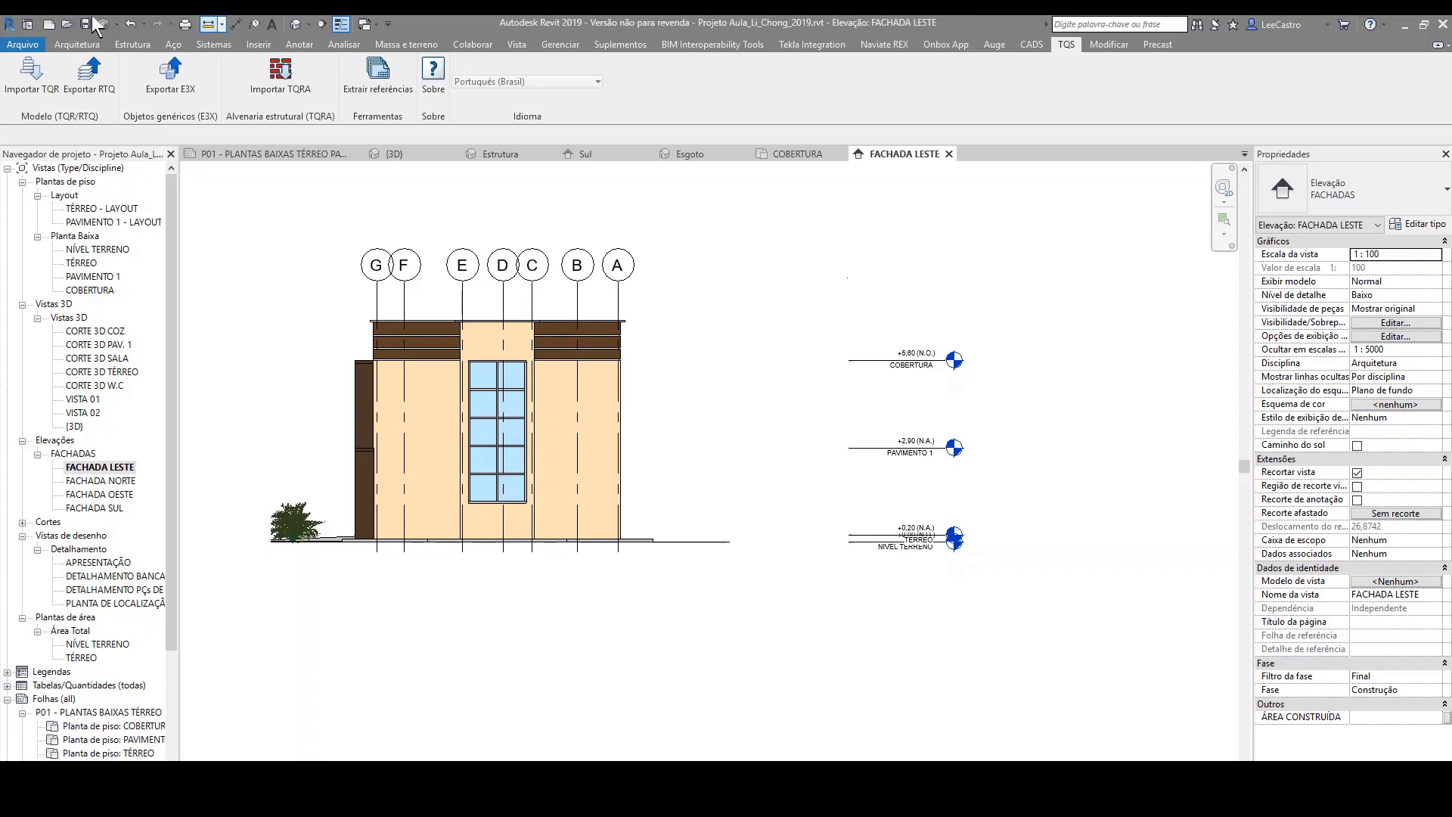
Step: Close the architectural project file without saving its changes, leaving the structural model open
click(26, 44)
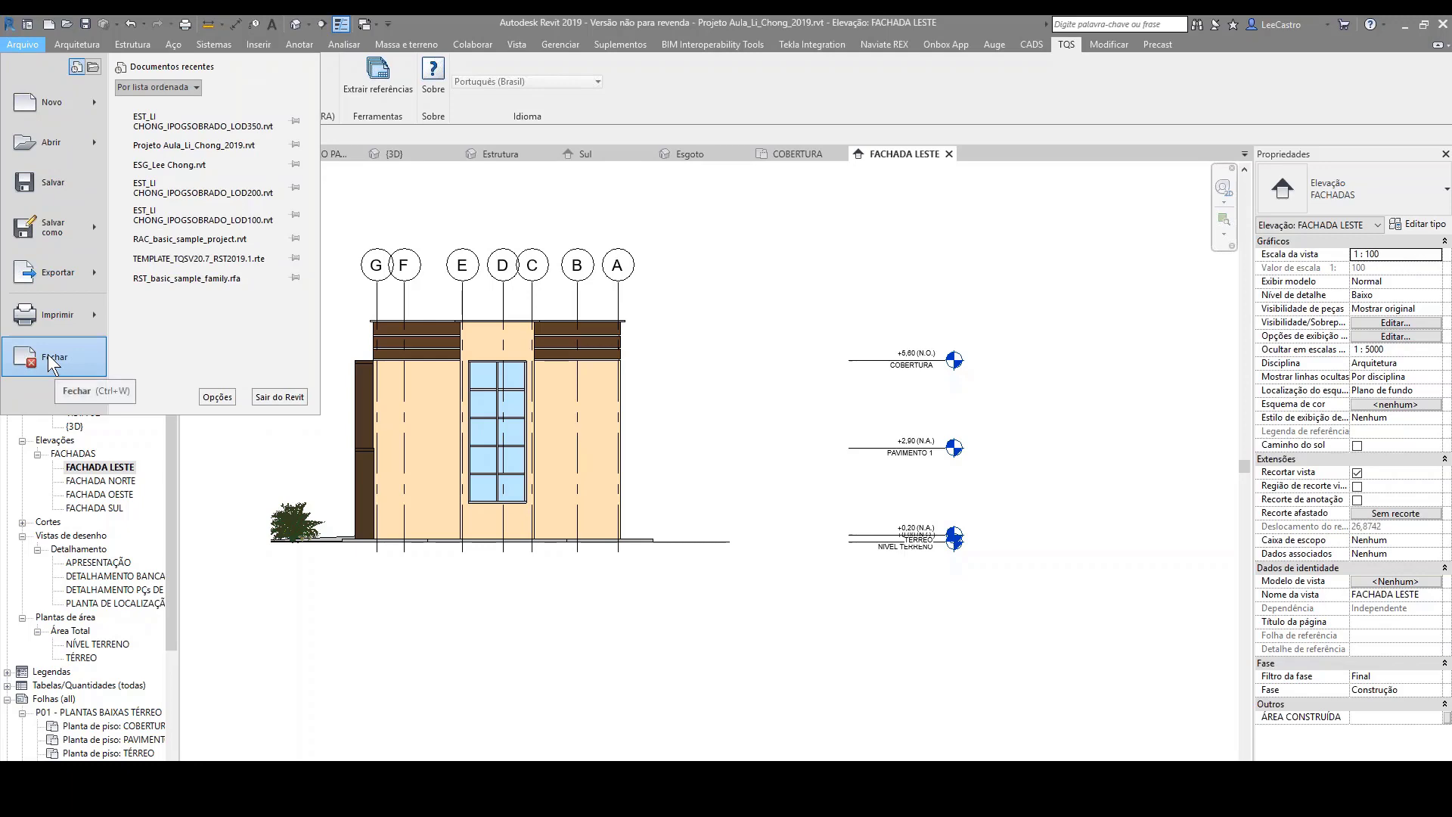
key(Escape)
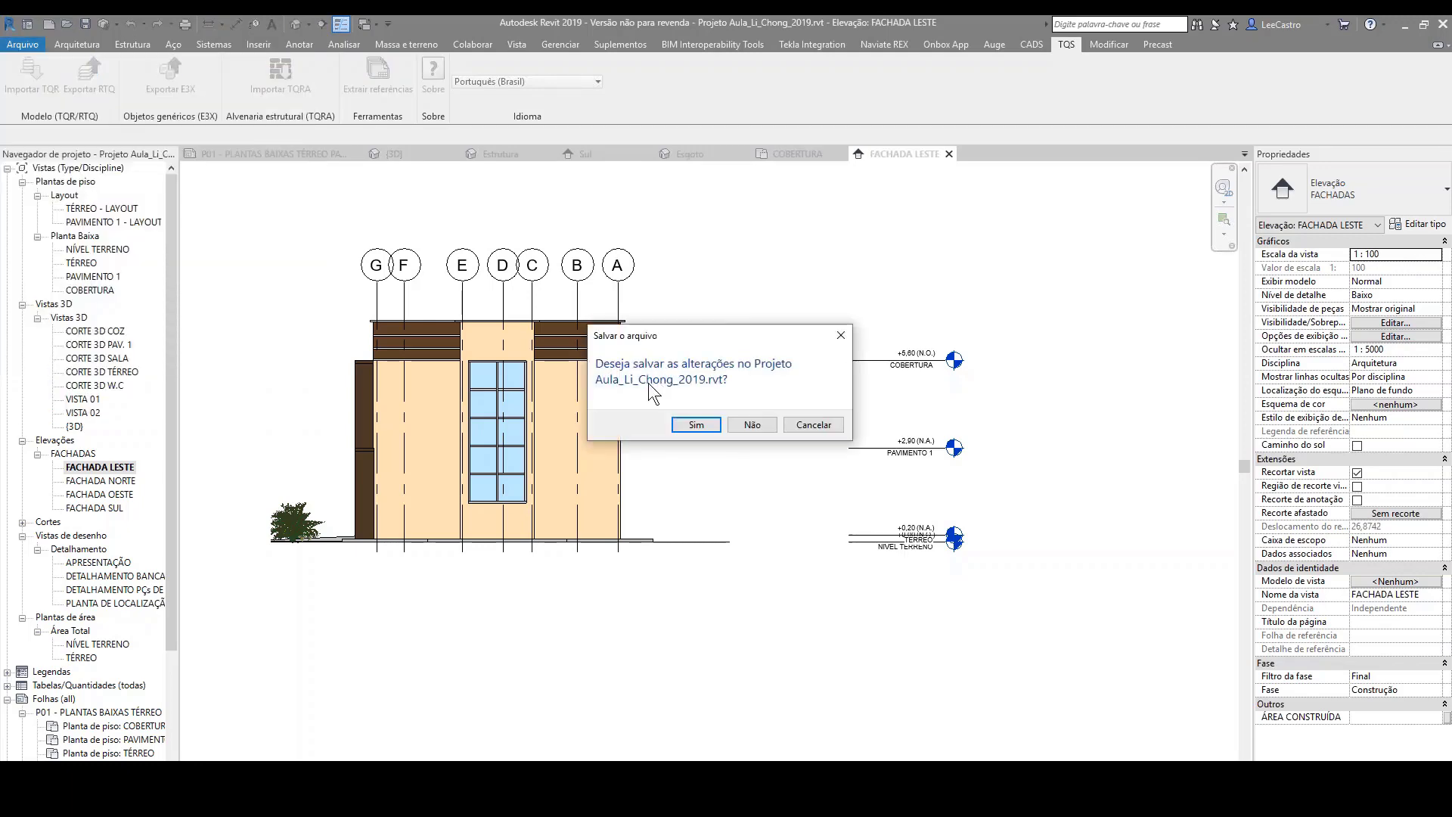
click(737, 424)
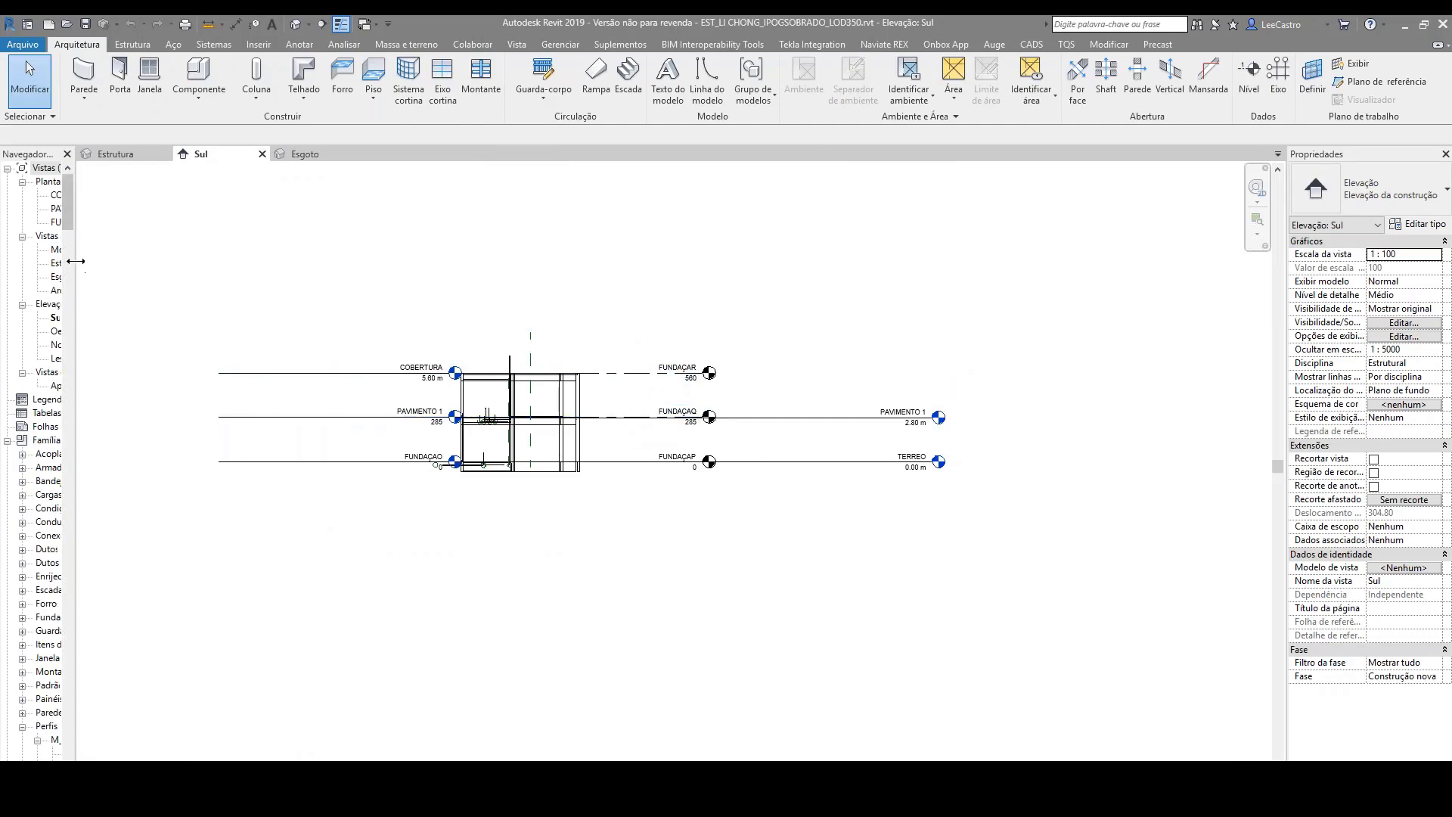
Step: Widen the project browser to read the view names, and open and view the Apresentação drafting view
drag(76, 262, 434, 276)
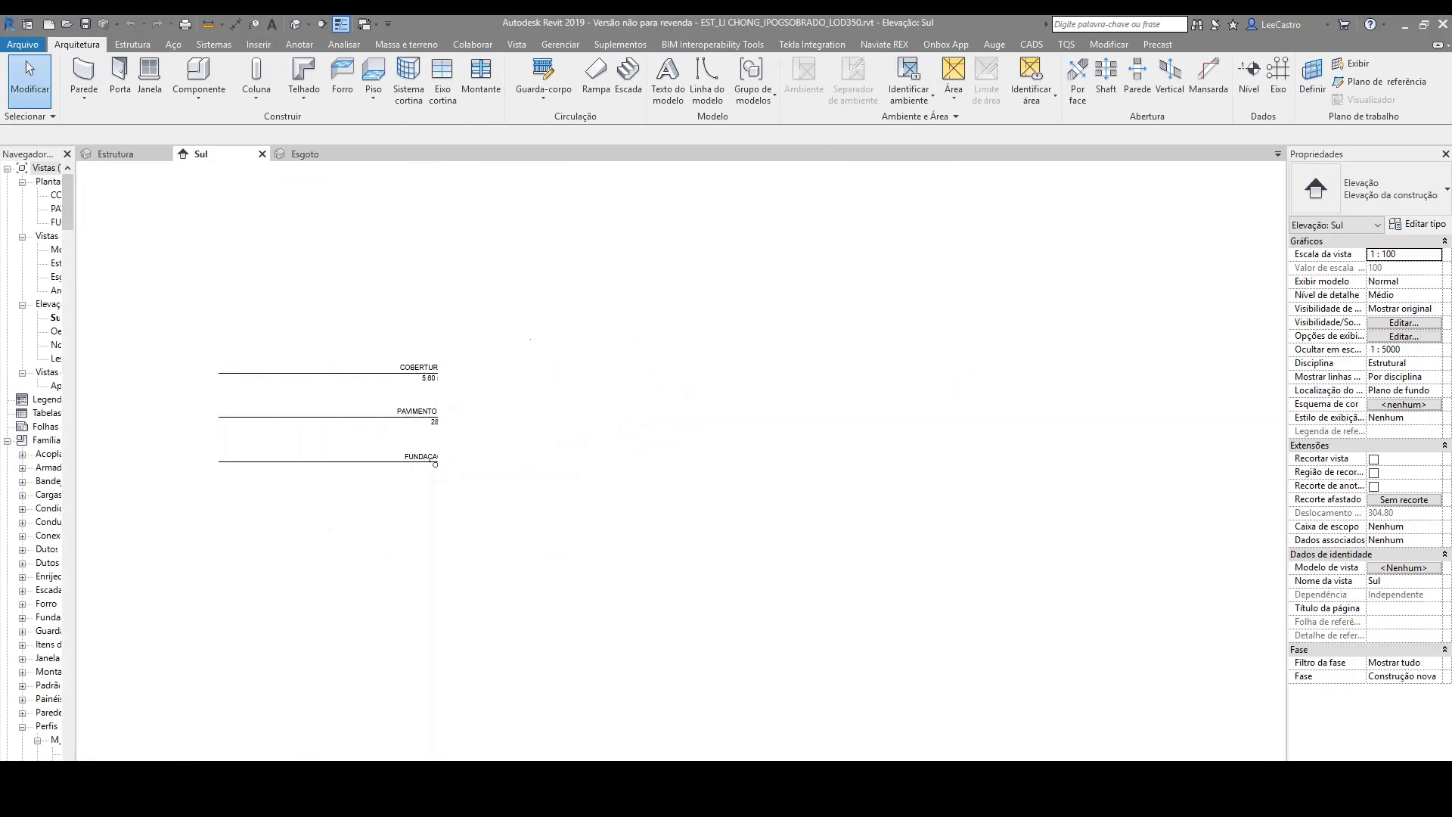
click(79, 386)
double_click(79, 387)
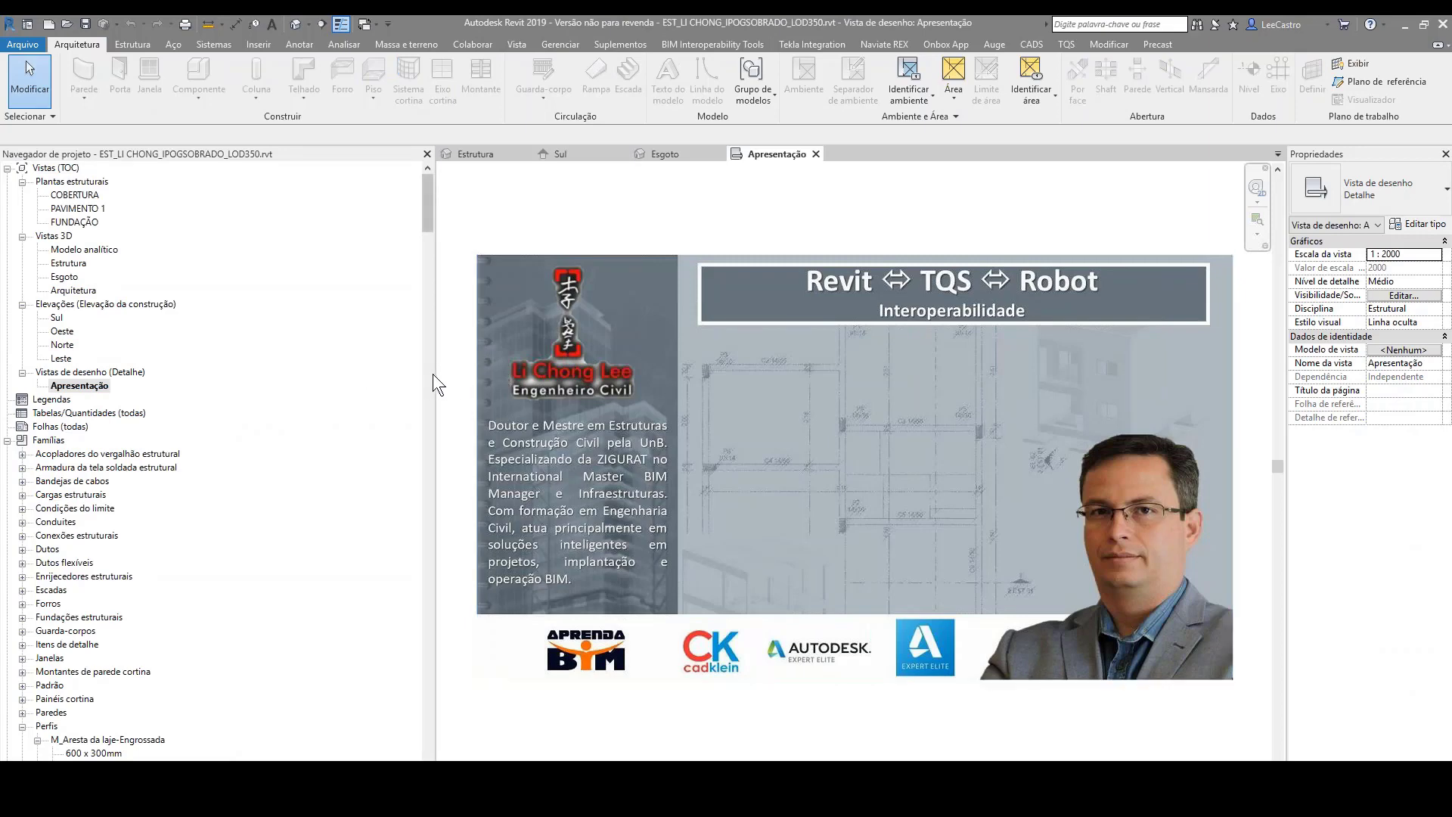
drag(437, 375, 231, 379)
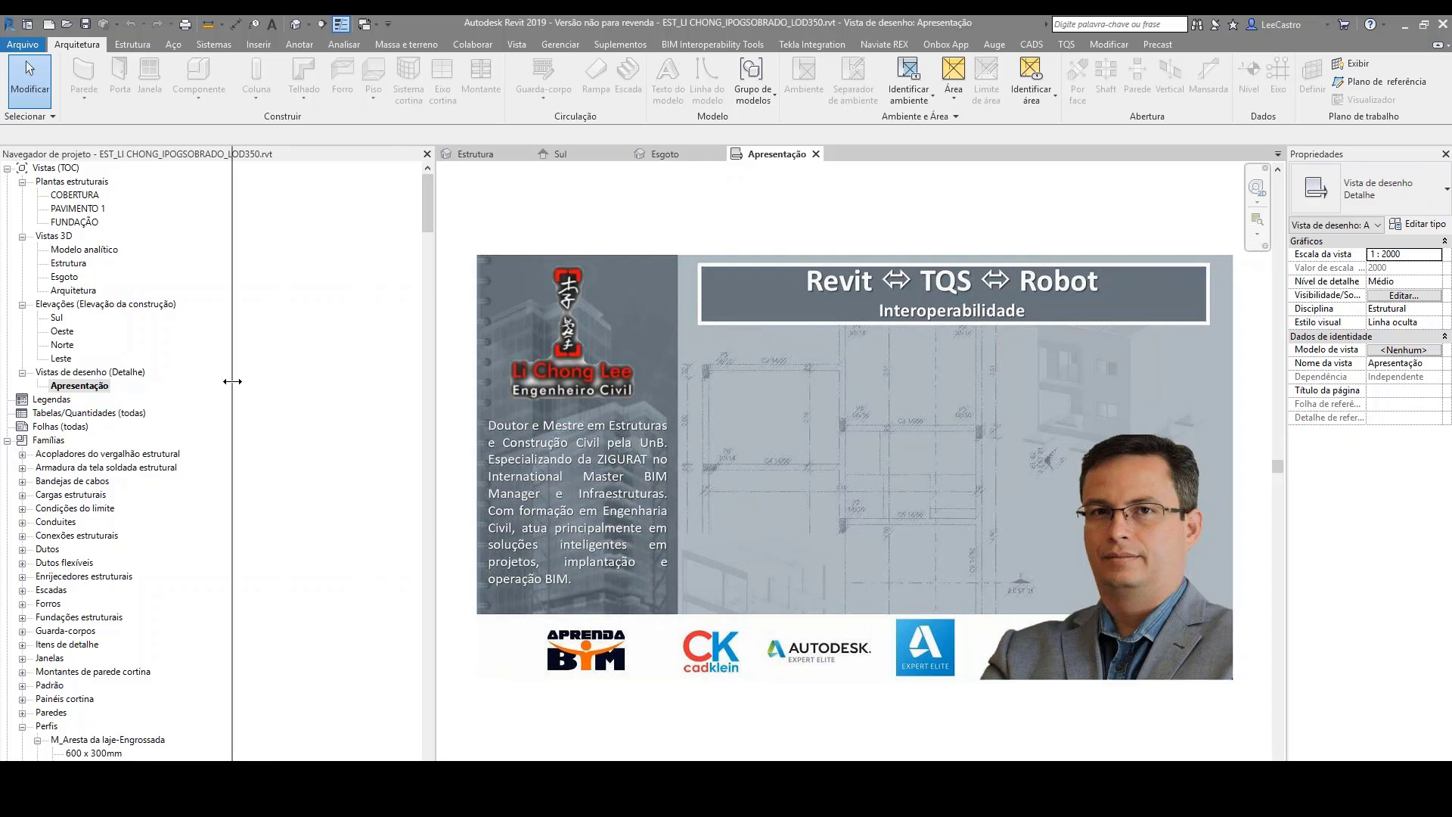
scroll(1142, 528, down, 3)
scroll(887, 514, up, 4)
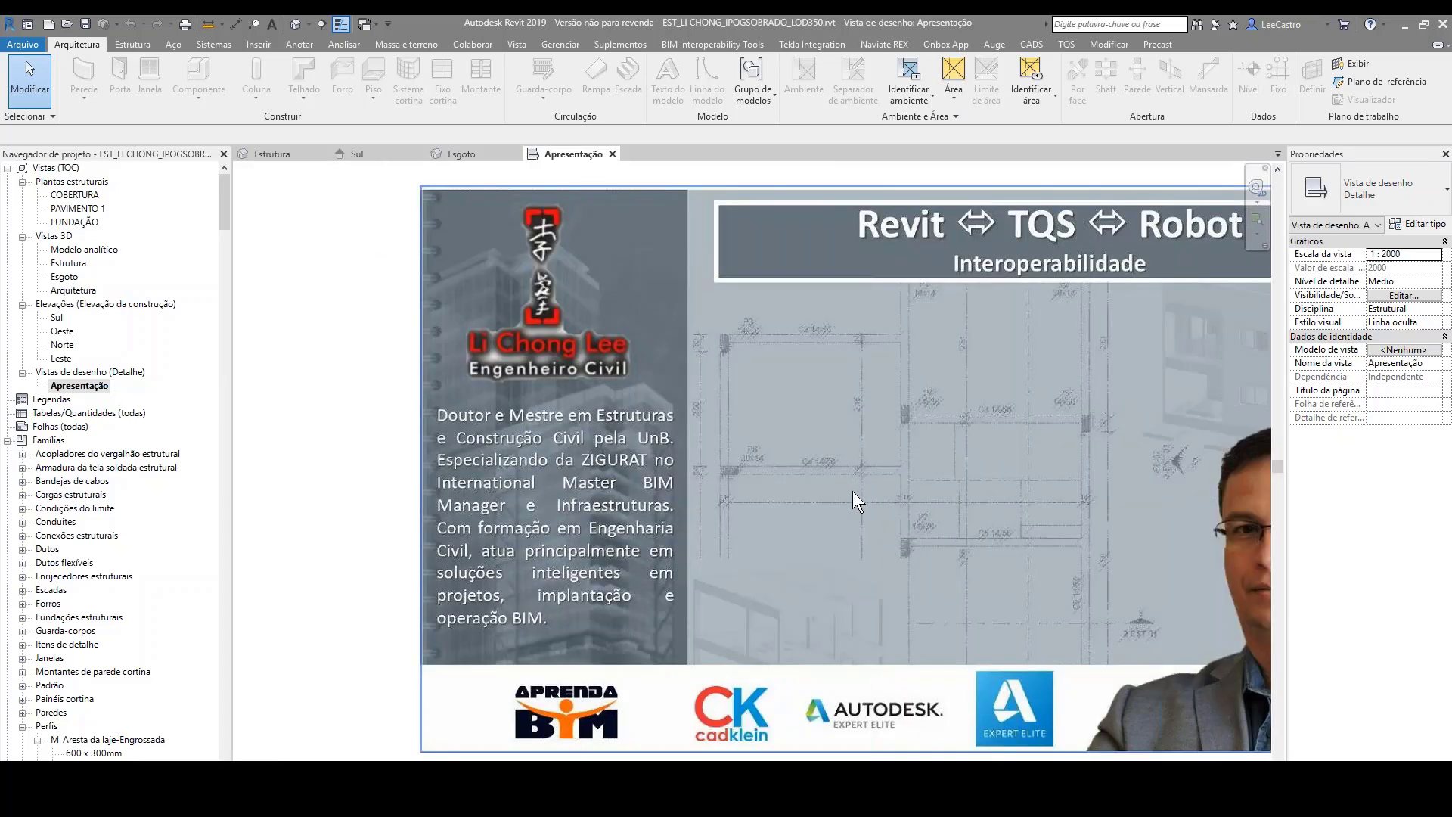
scroll(696, 438, down, 2)
scroll(832, 427, down, 1)
scroll(1002, 441, up, 2)
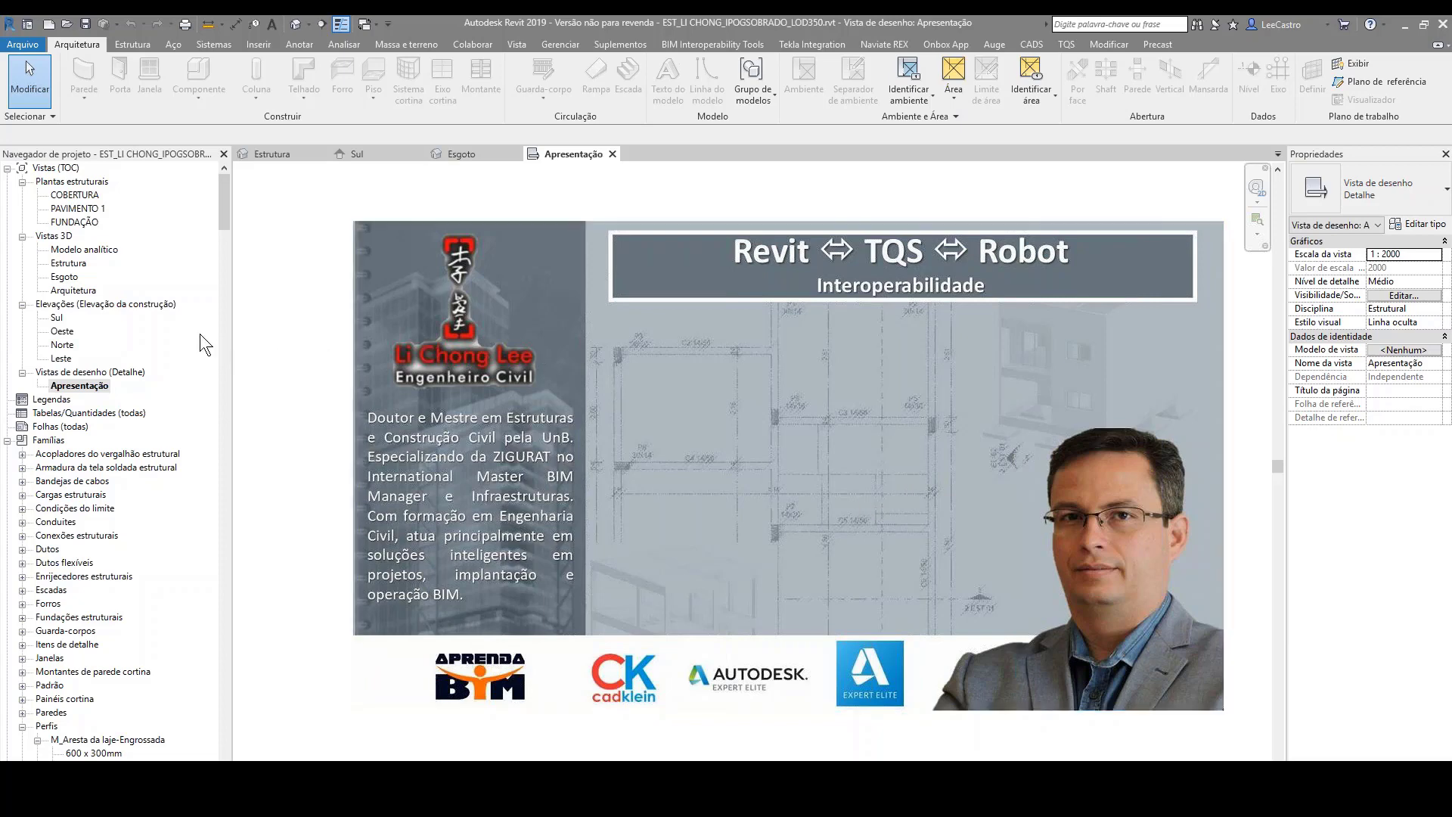
Step: Open the Sul elevation and examine the structural model's levels from FUNDAÇÃO to COBERTURA
click(55, 319)
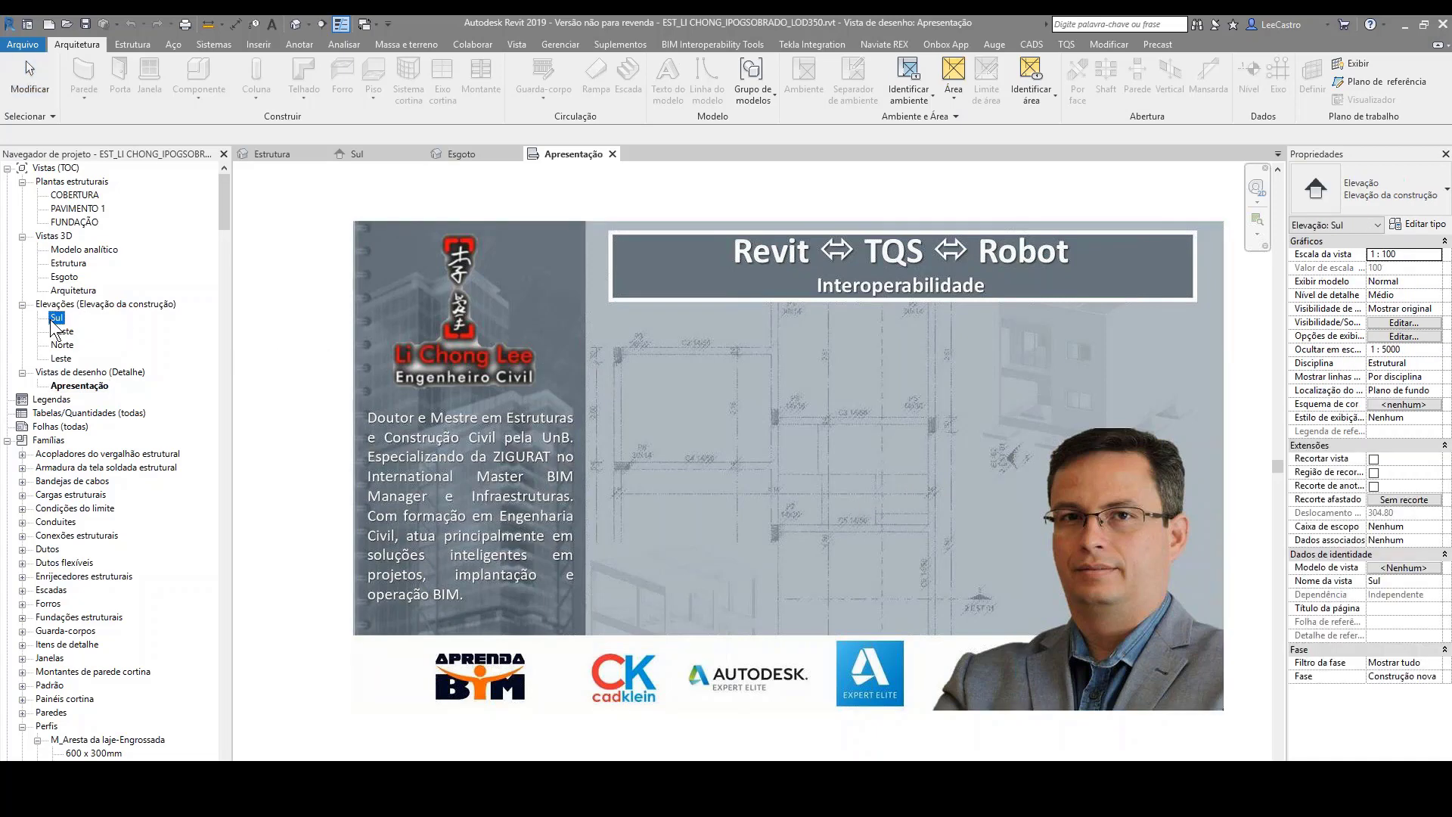
double_click(55, 321)
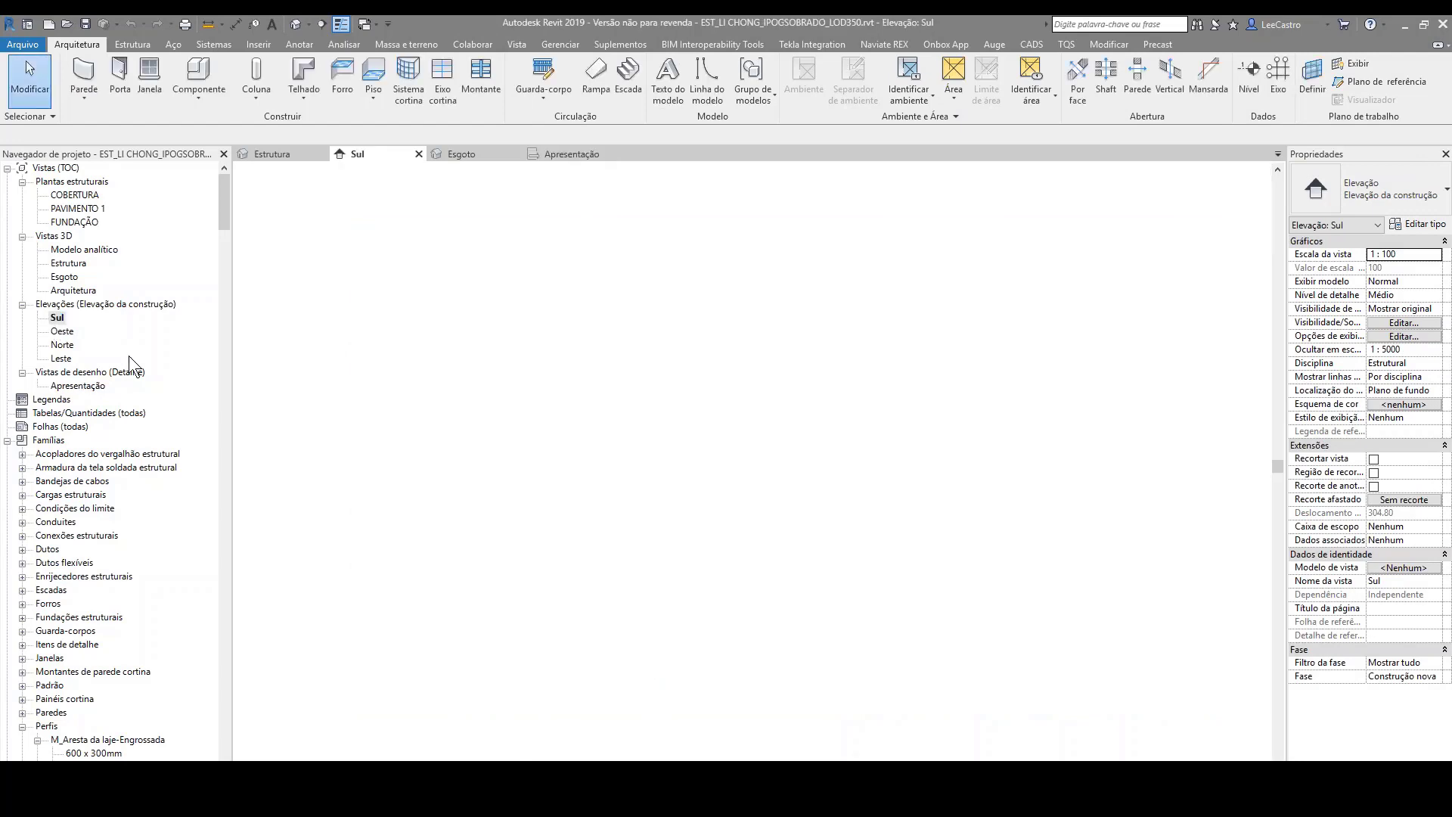
scroll(1138, 446, up, 4)
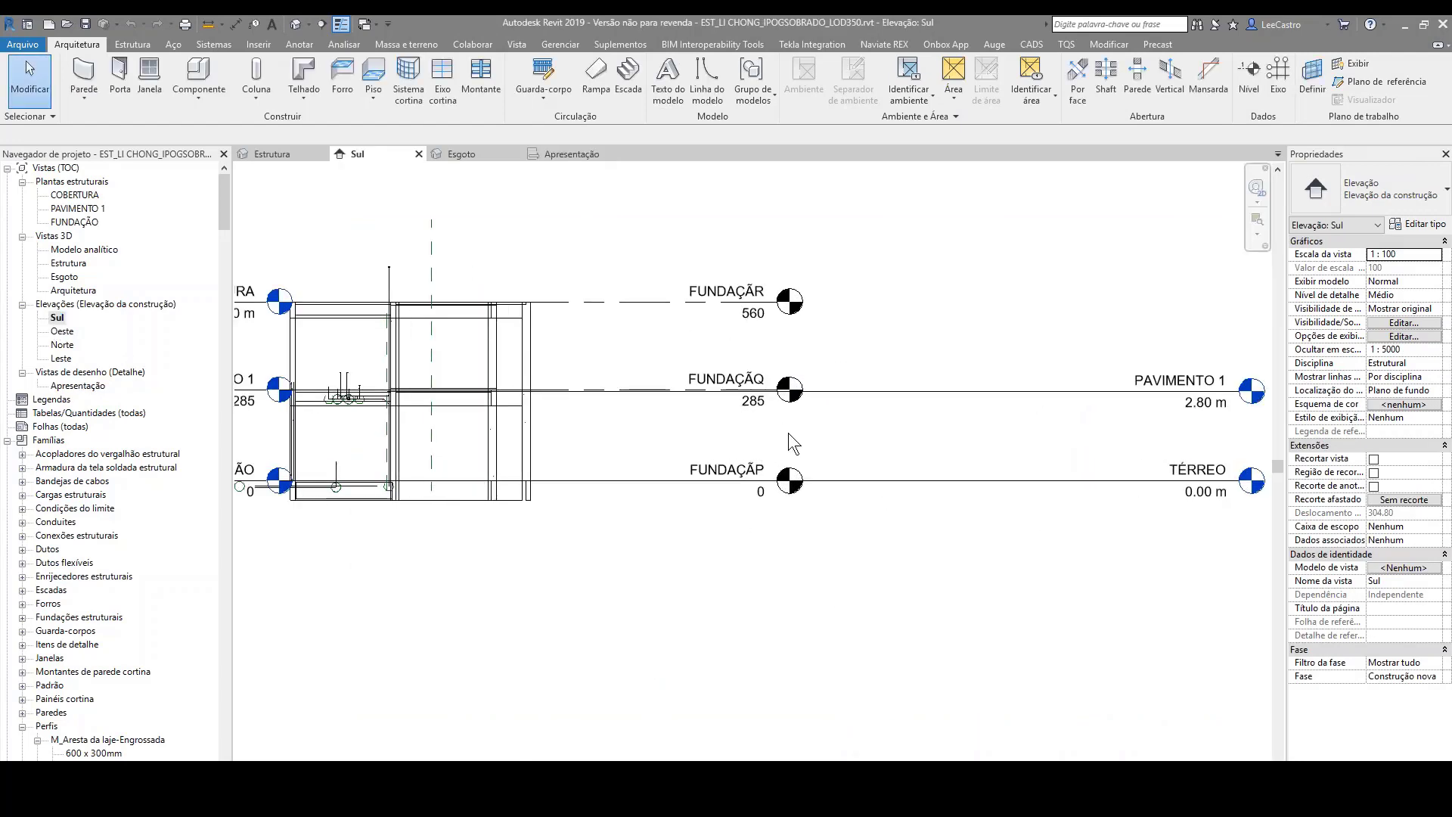
scroll(876, 410, down, 2)
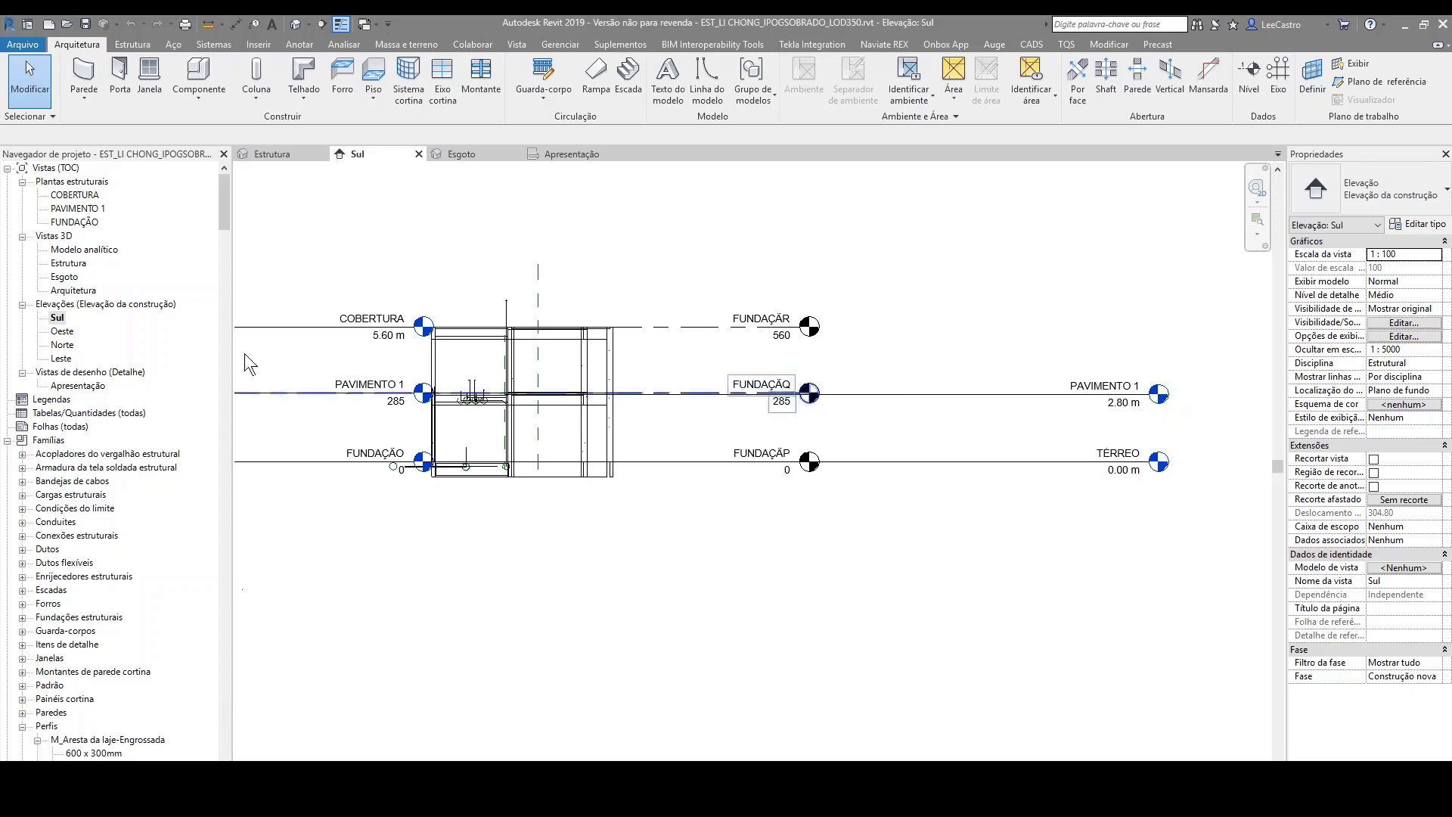
Step: Find the project's Revit links and reload the unloaded Projeto Aula architectural model
drag(221, 208, 224, 730)
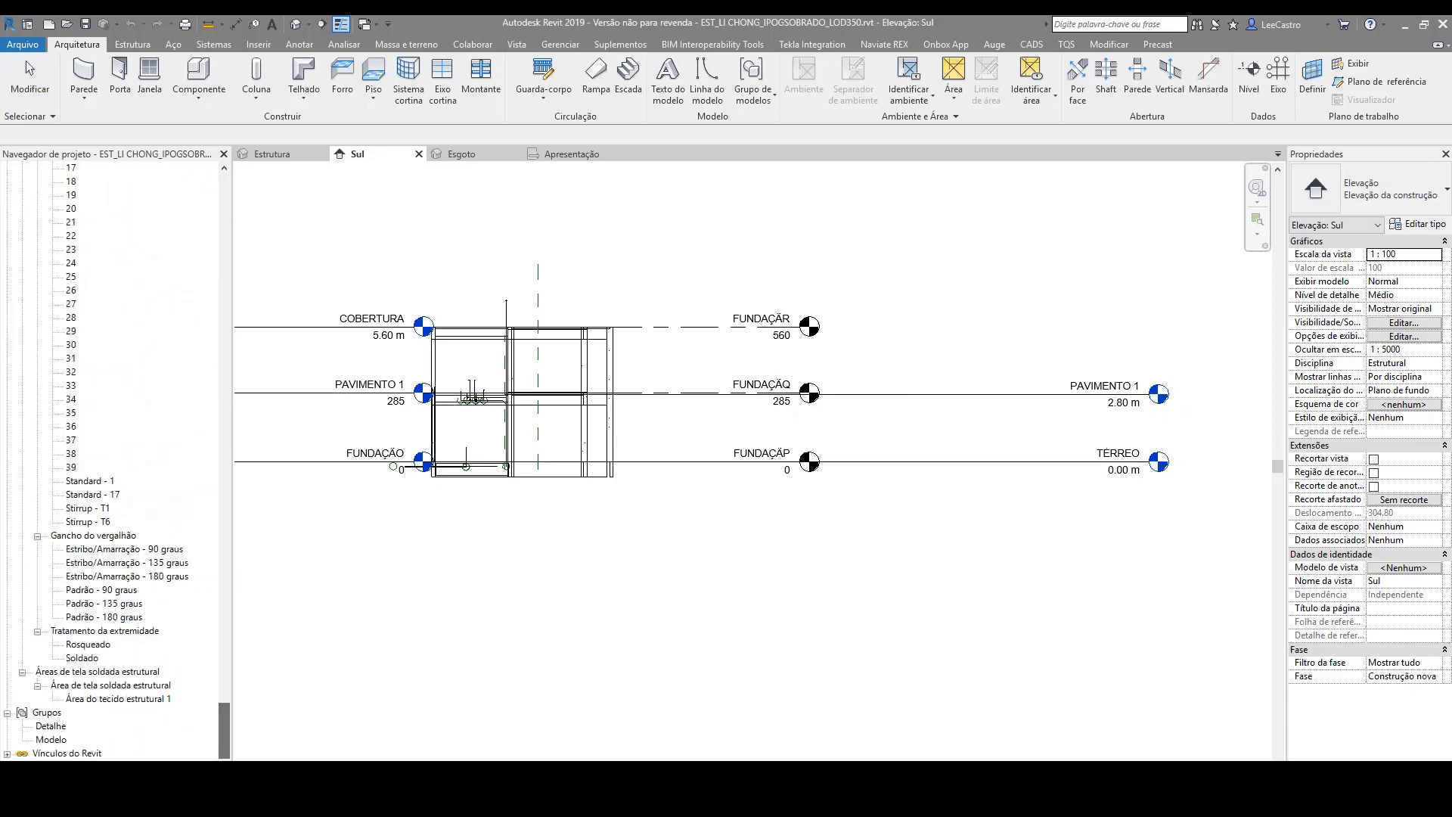
click(7, 754)
click(65, 754)
right_click(66, 754)
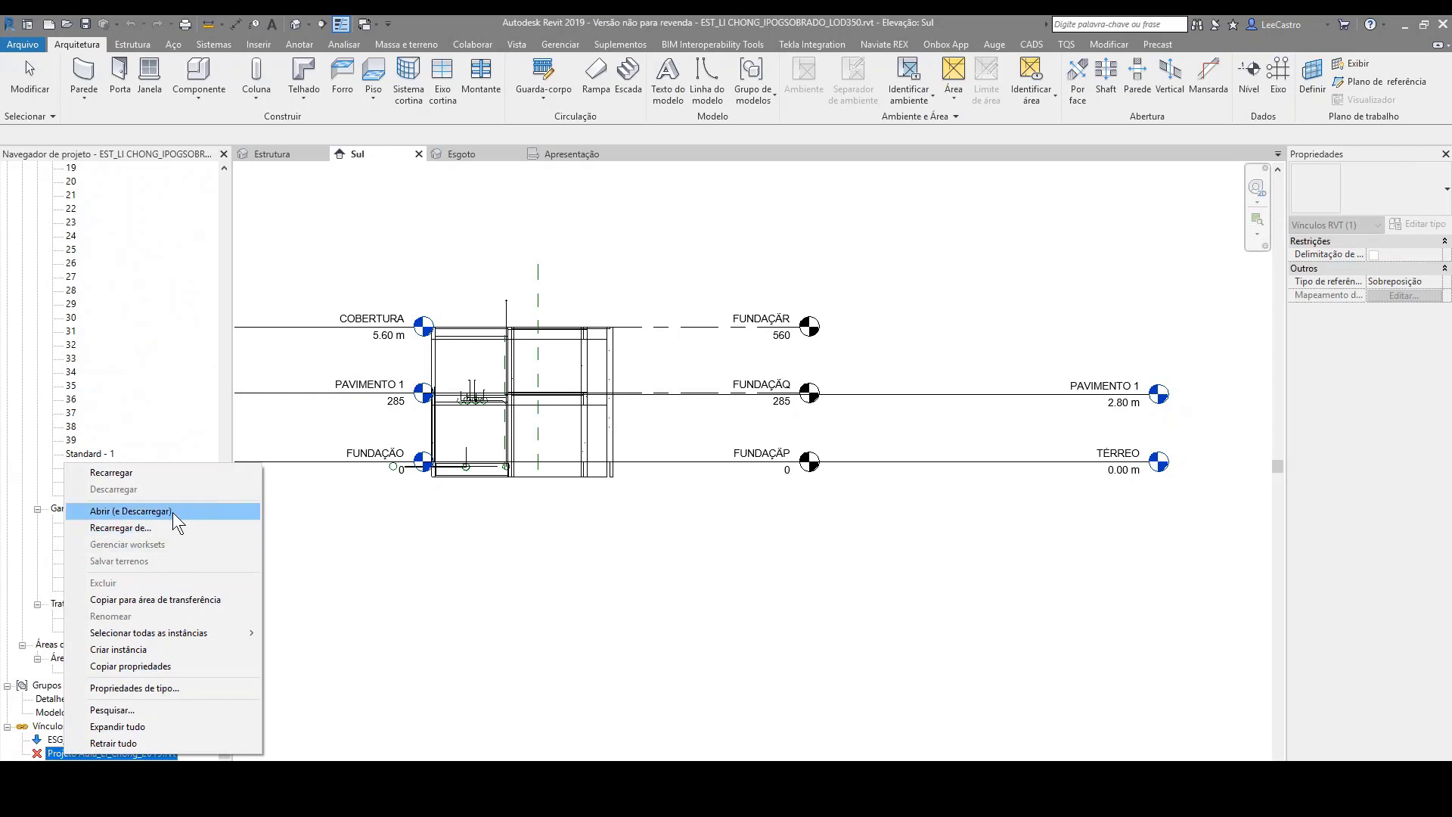
click(158, 473)
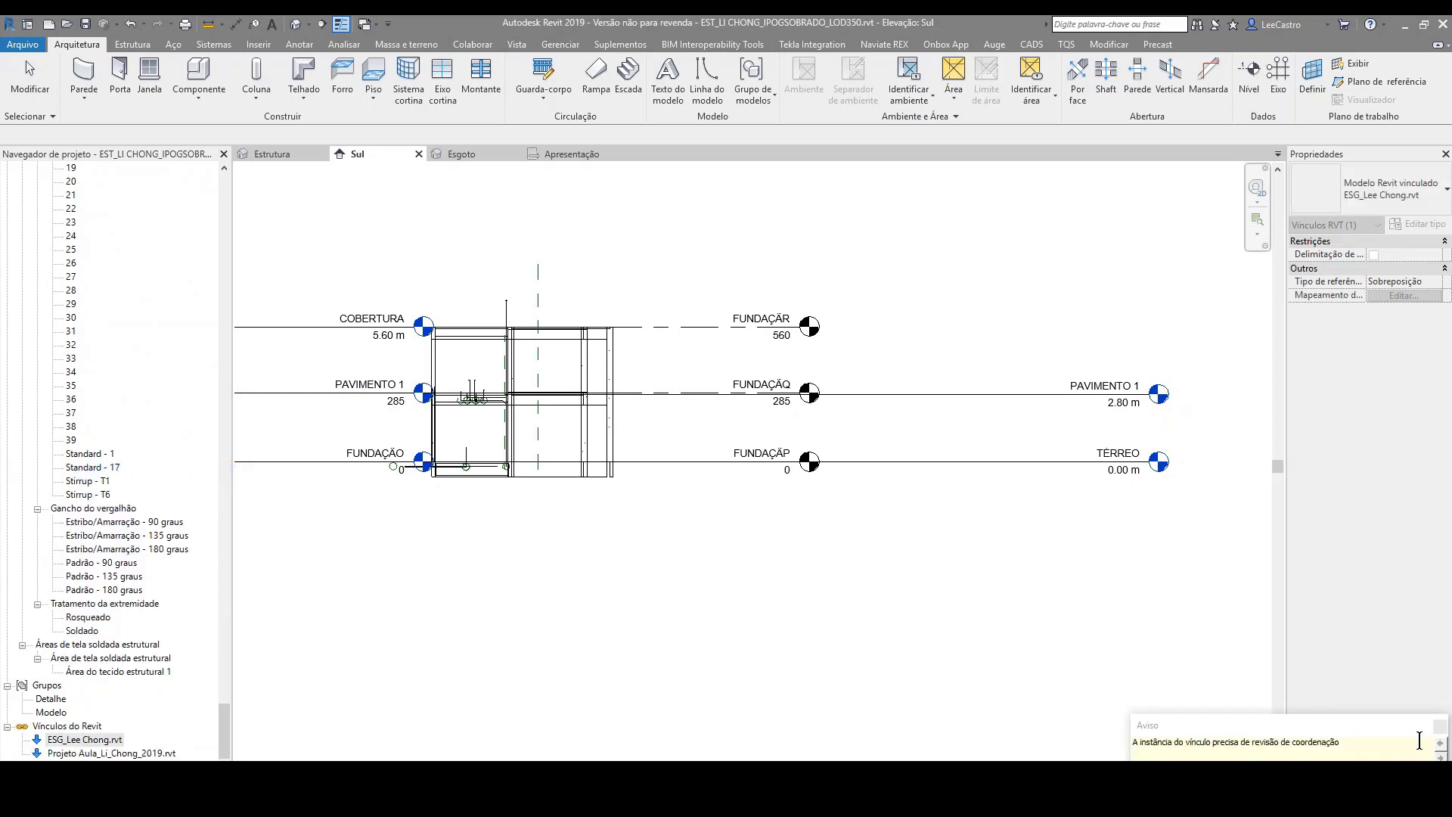
Step: Turn on the visibility of the Projeto Aula architectural link in the Sul elevation
scroll(720, 567, down, 2)
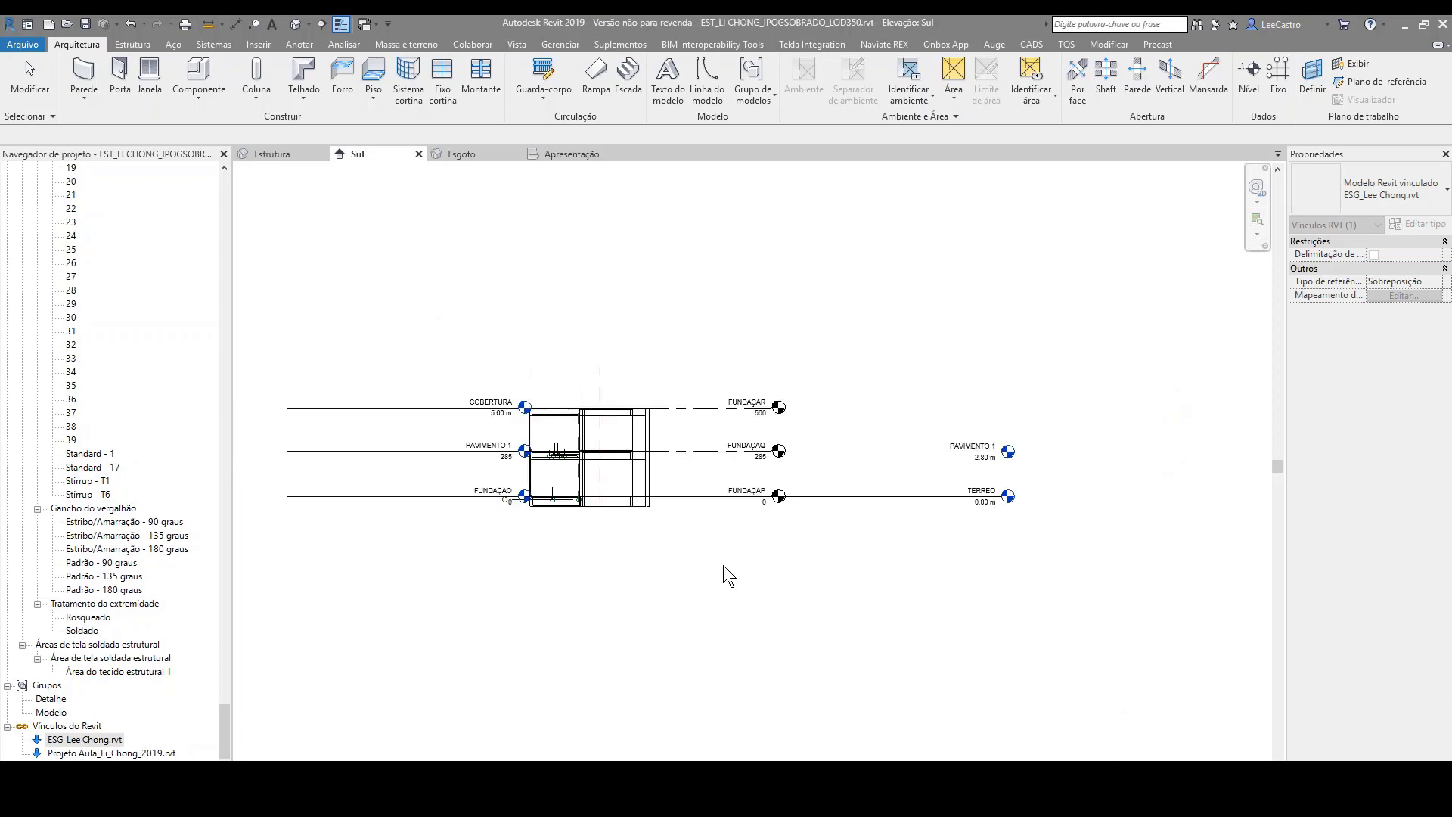
scroll(655, 513, up, 1)
click(481, 643)
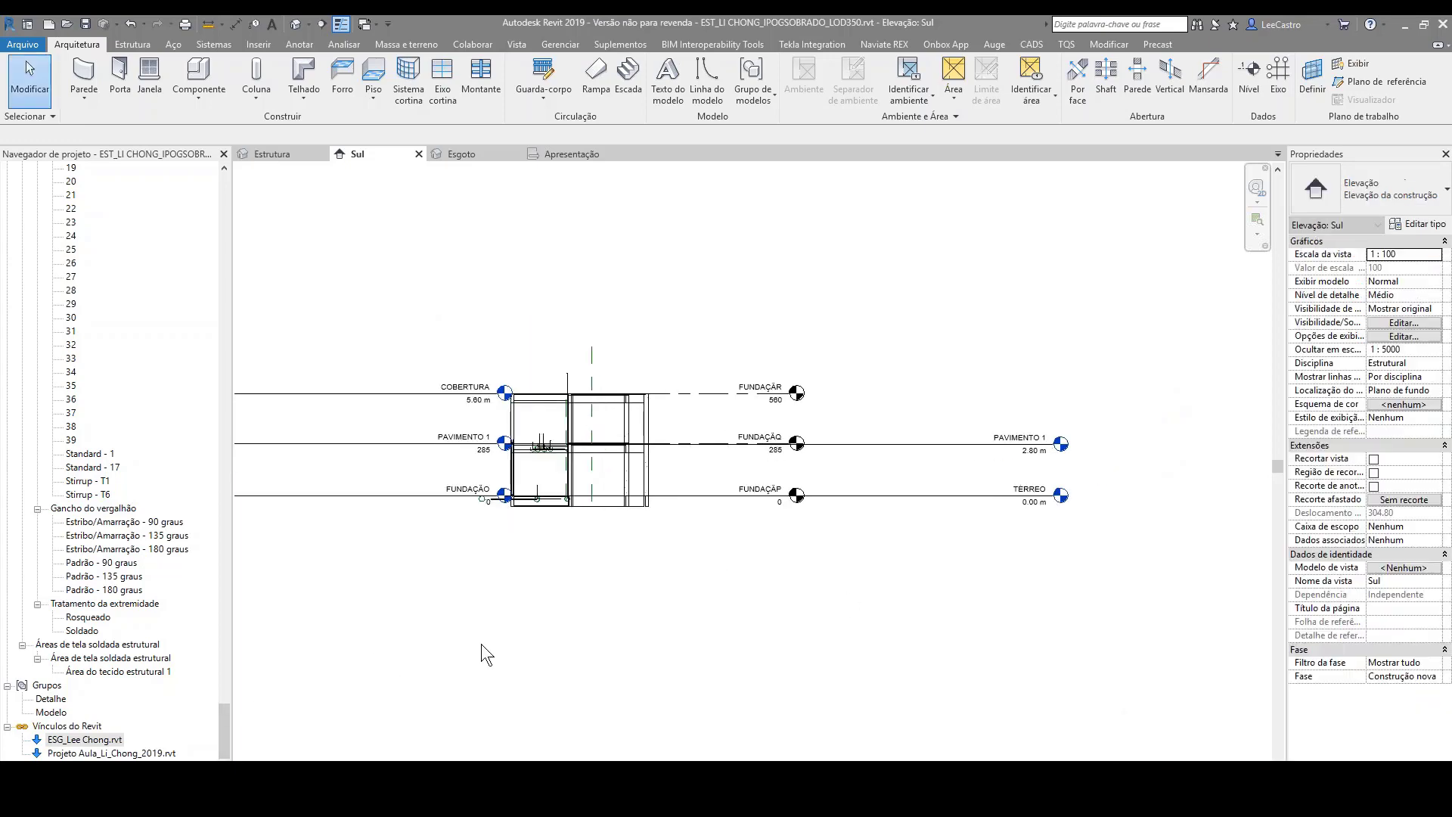
key(v)
key(g)
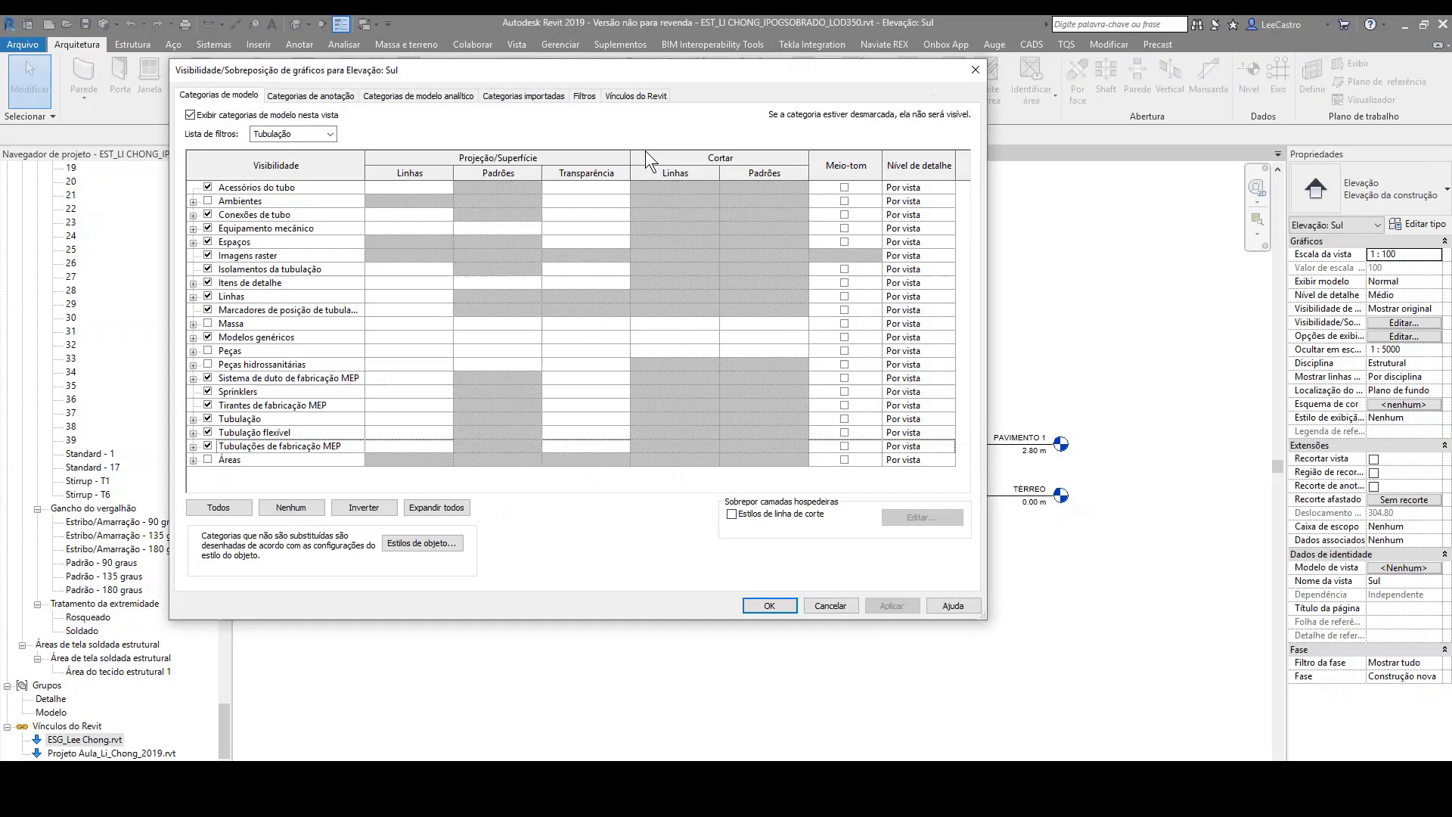
click(636, 94)
click(208, 177)
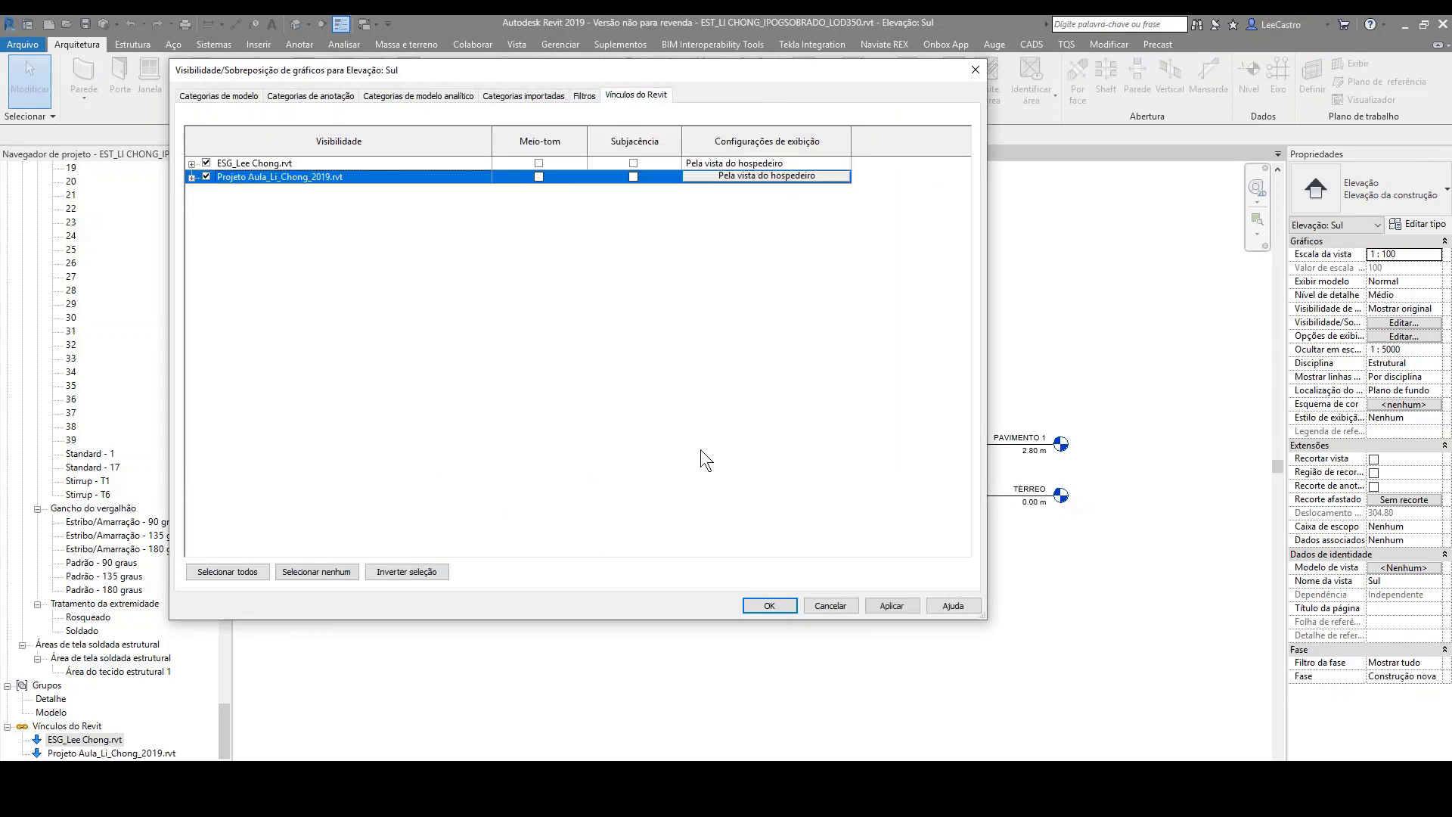
click(757, 608)
scroll(757, 427, up, 2)
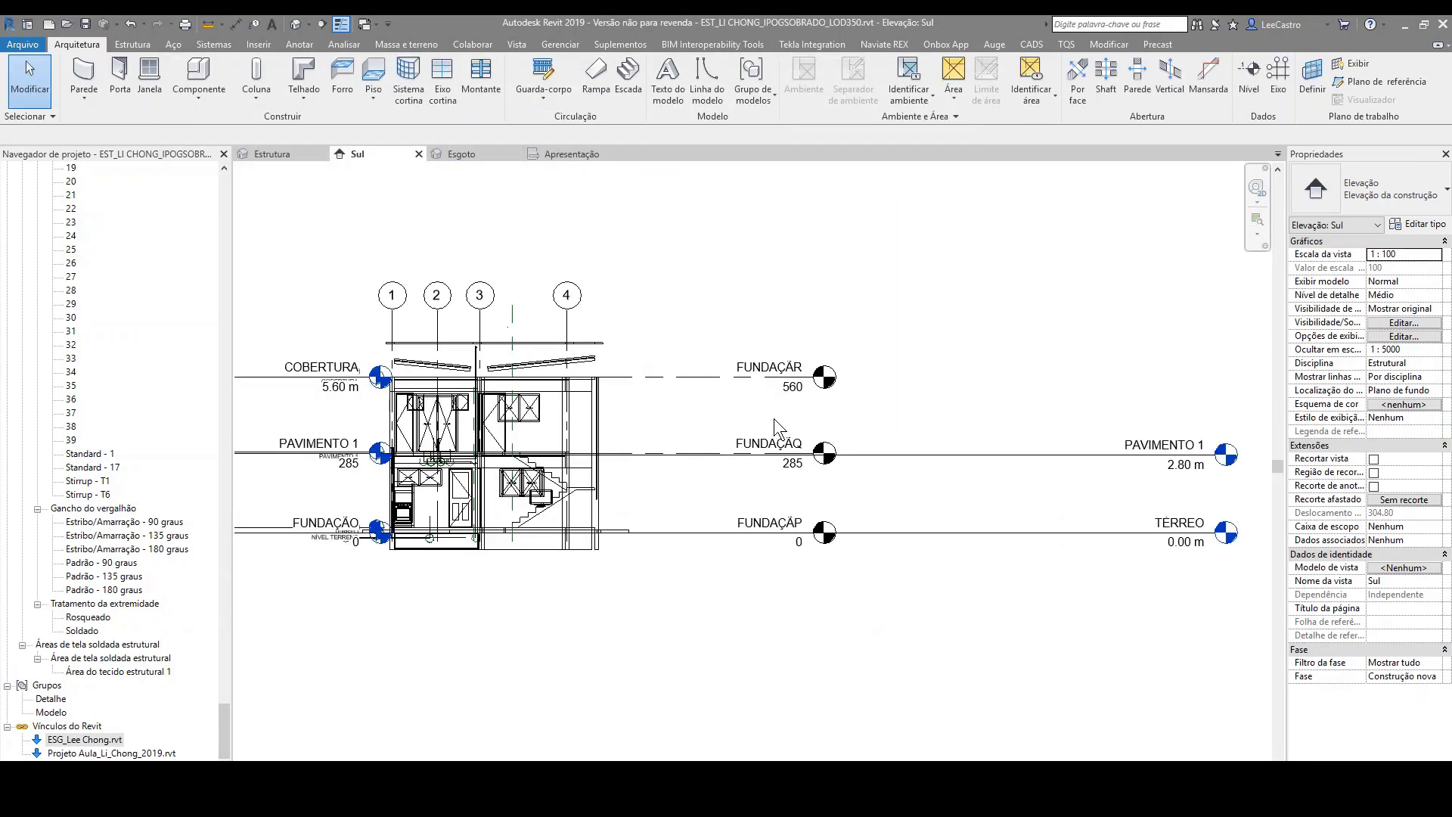
scroll(370, 378, up, 2)
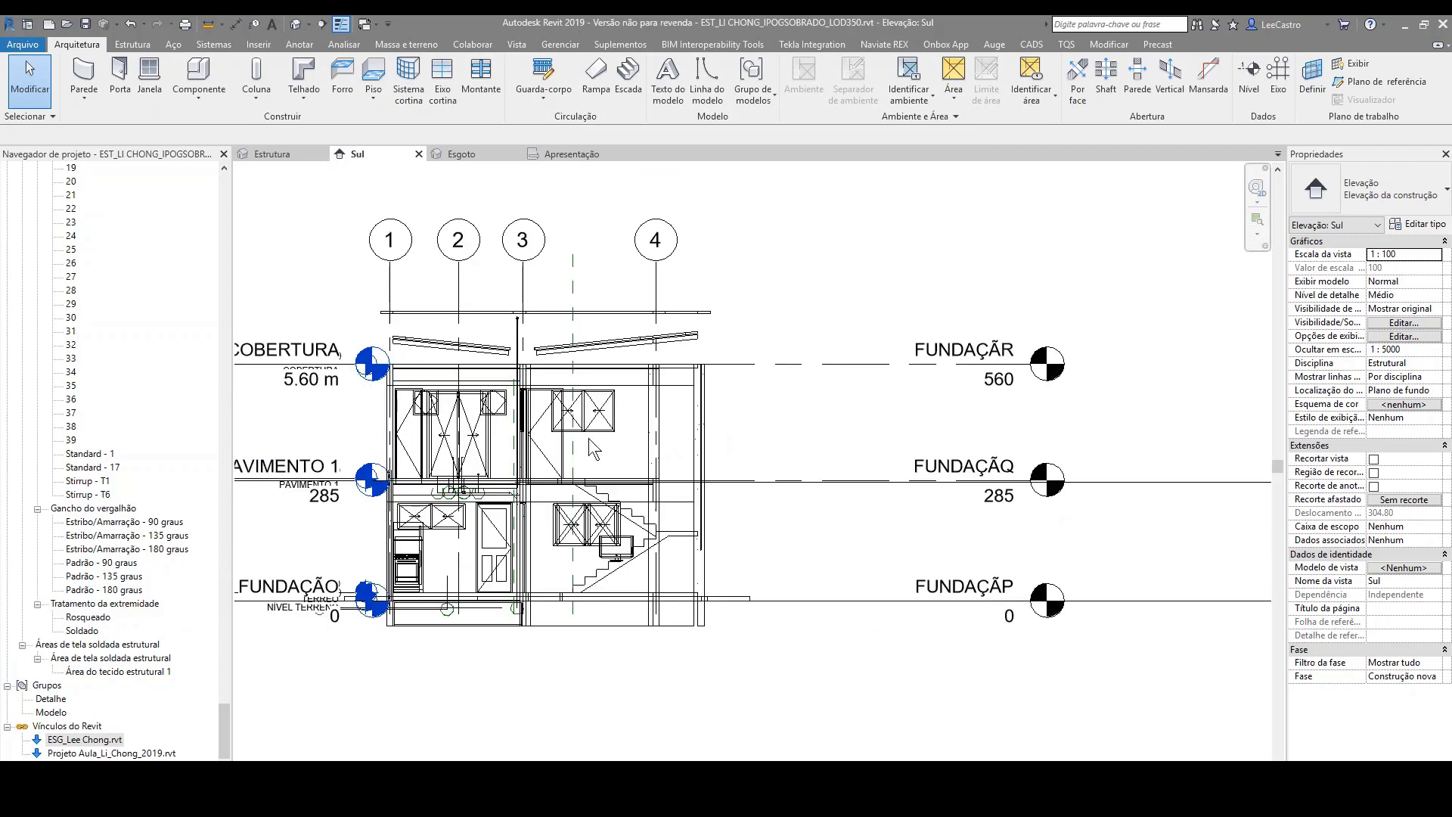
Step: Pull the head end of the COBERTURA level at 560 further away from the building, together with its aligned levels
scroll(595, 435, down, 2)
click(401, 393)
click(400, 394)
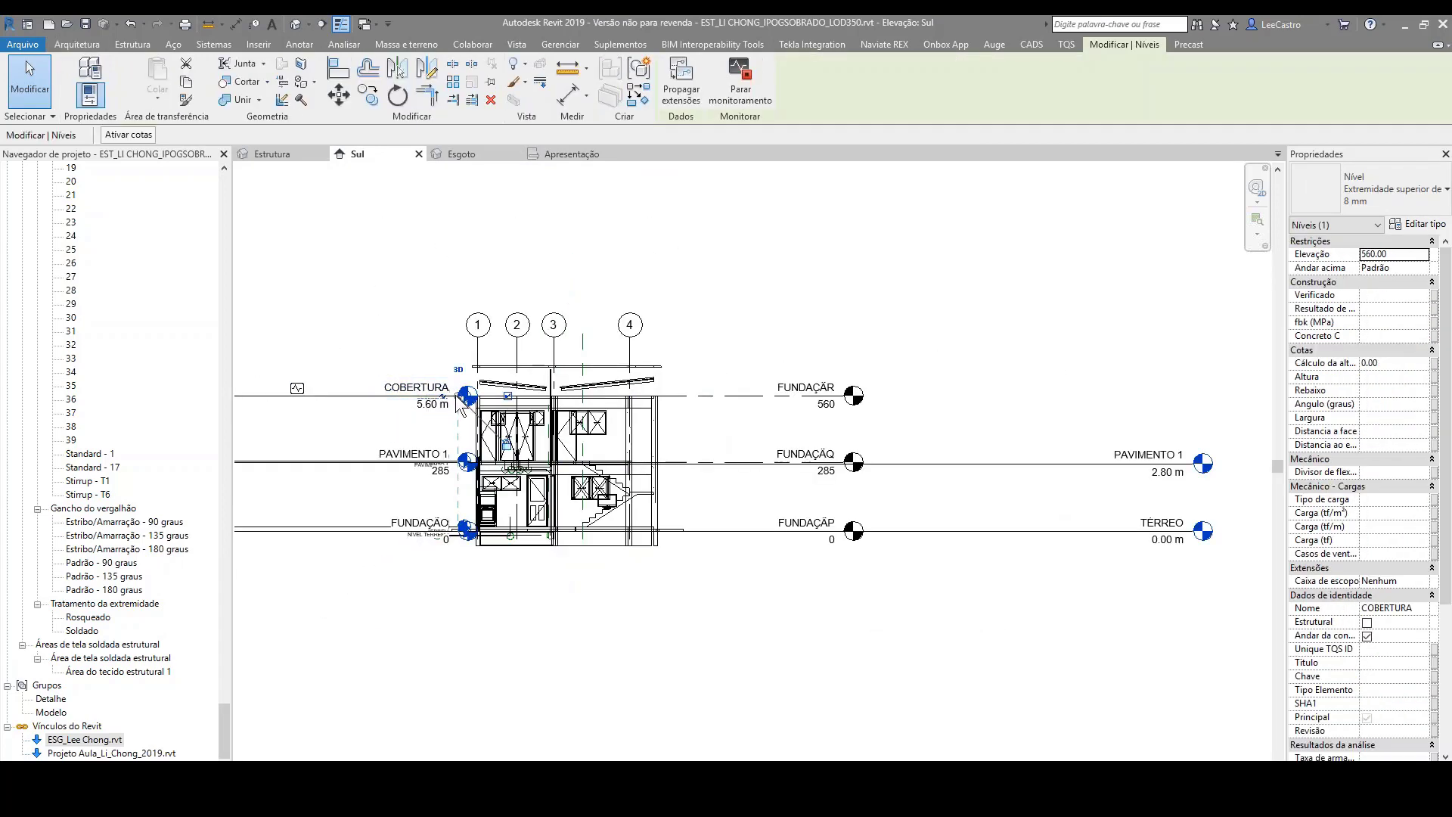
drag(330, 401, 328, 402)
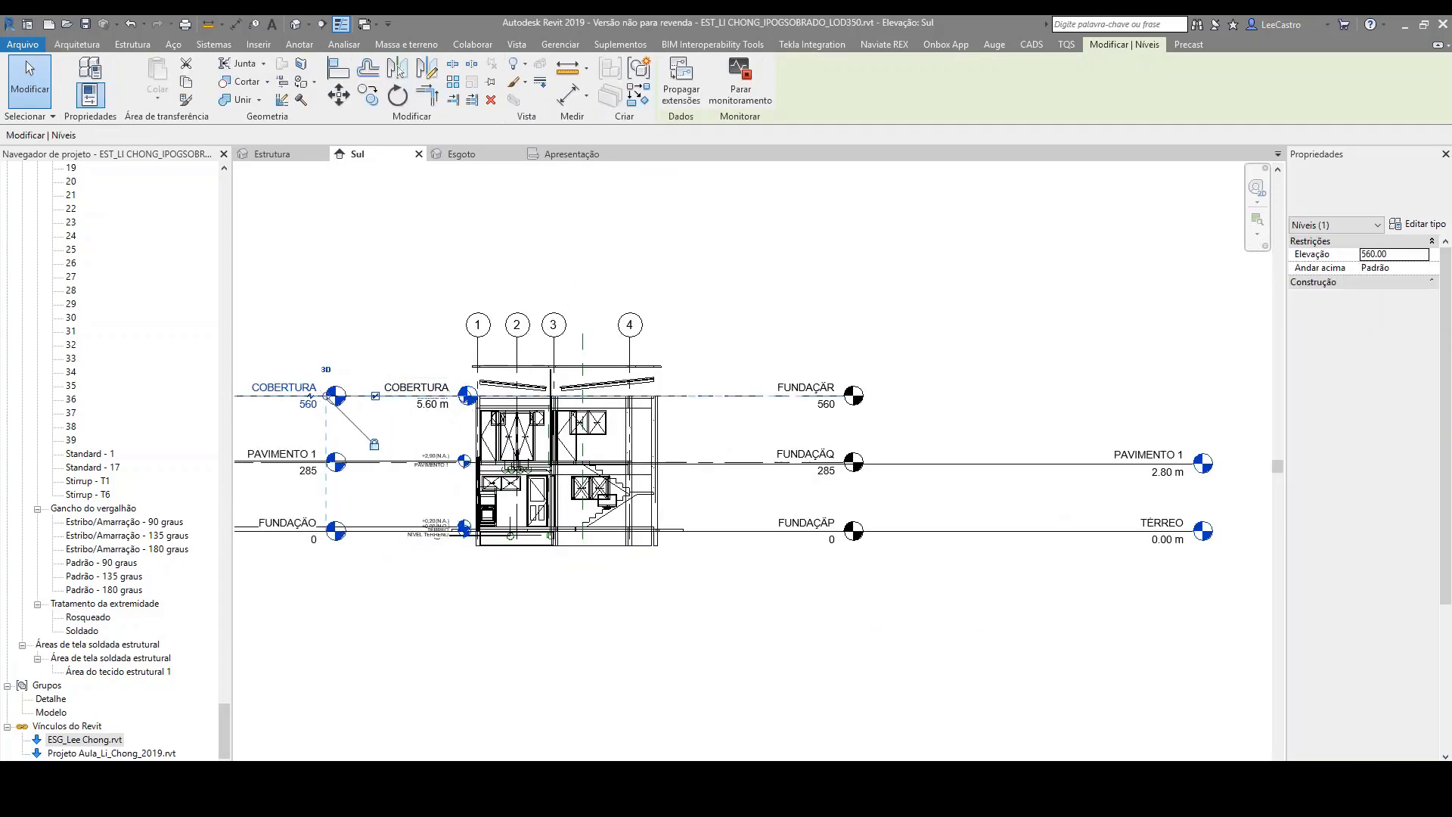
Step: Pull the head end of the FUNDAÇÃR level, with its aligned levels, across to the building's left side beside the COBERTURA heads
scroll(428, 404, up, 2)
click(1152, 387)
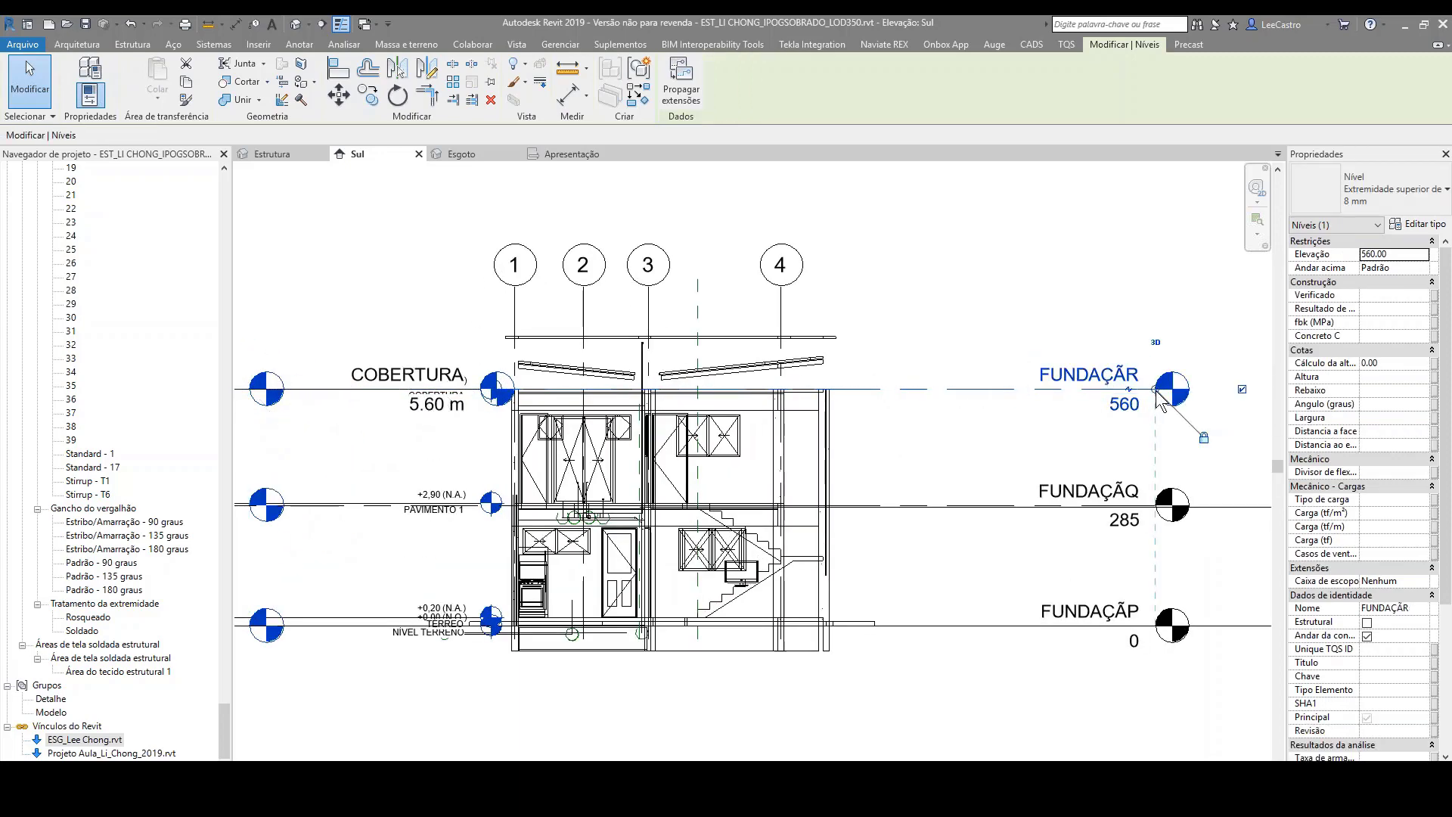
drag(1156, 390, 334, 414)
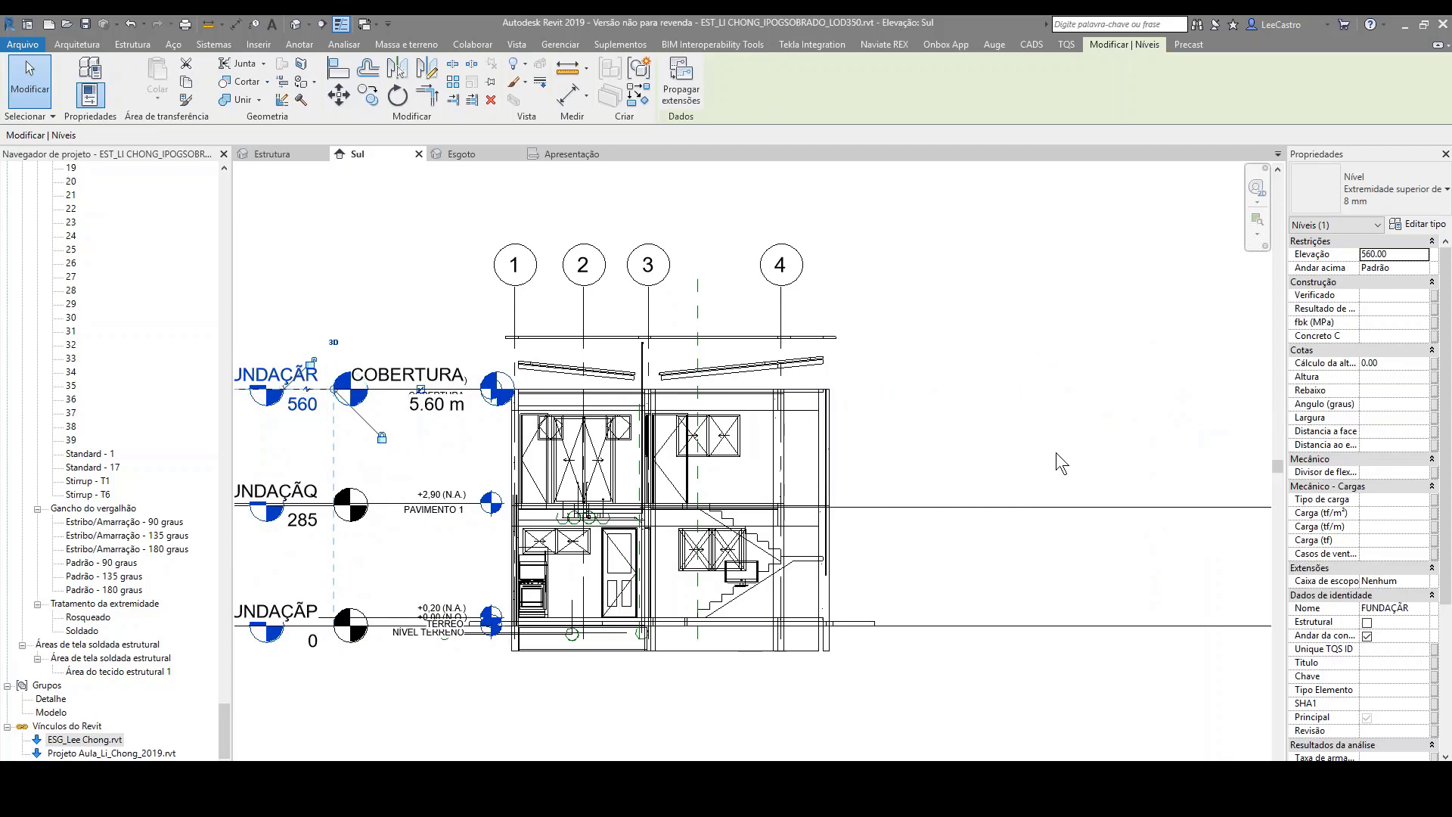
scroll(1058, 457, down, 2)
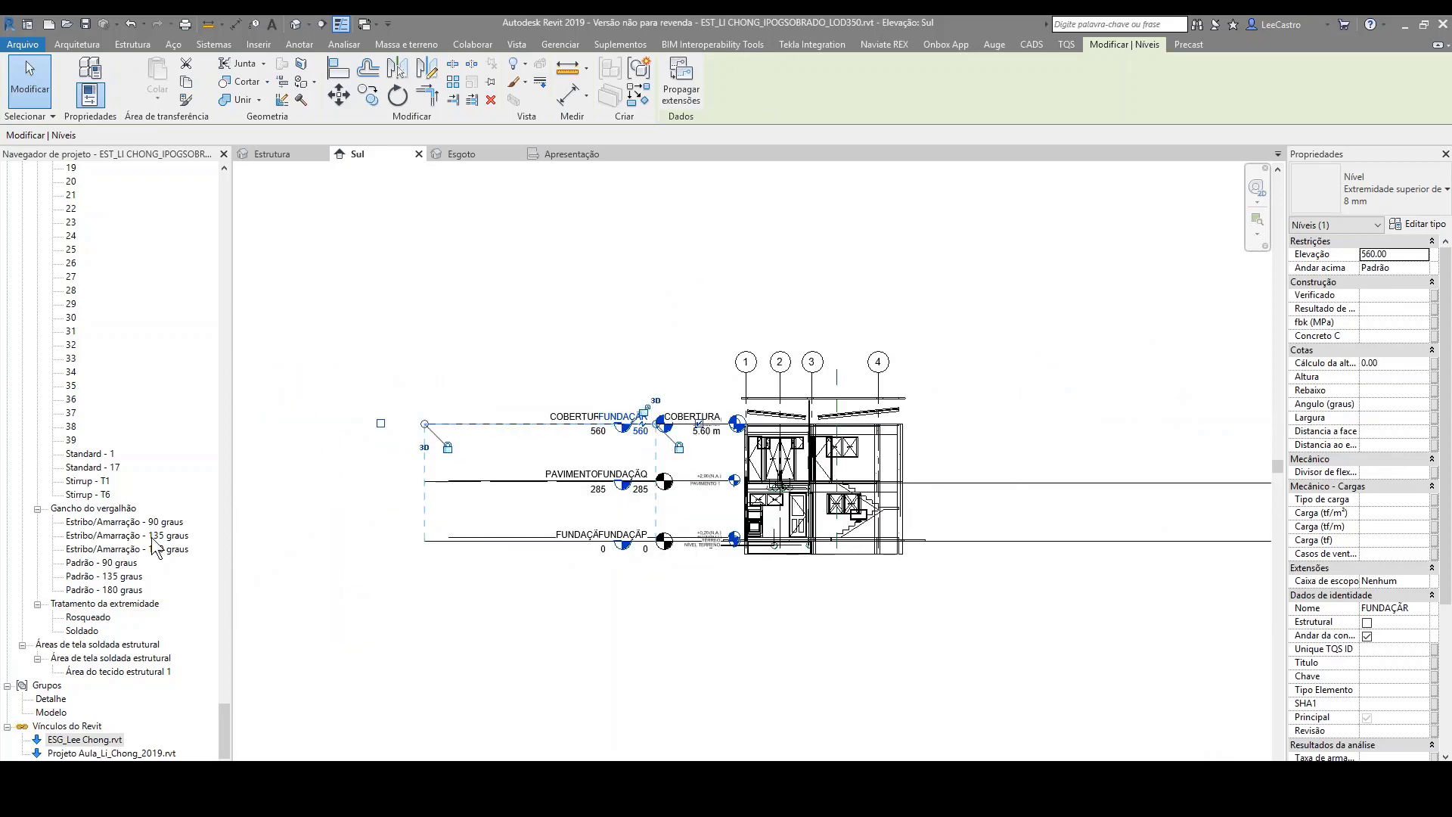
Step: Open the Oeste elevation and clear the level selection
scroll(157, 410, up, 4)
scroll(188, 438, up, 14)
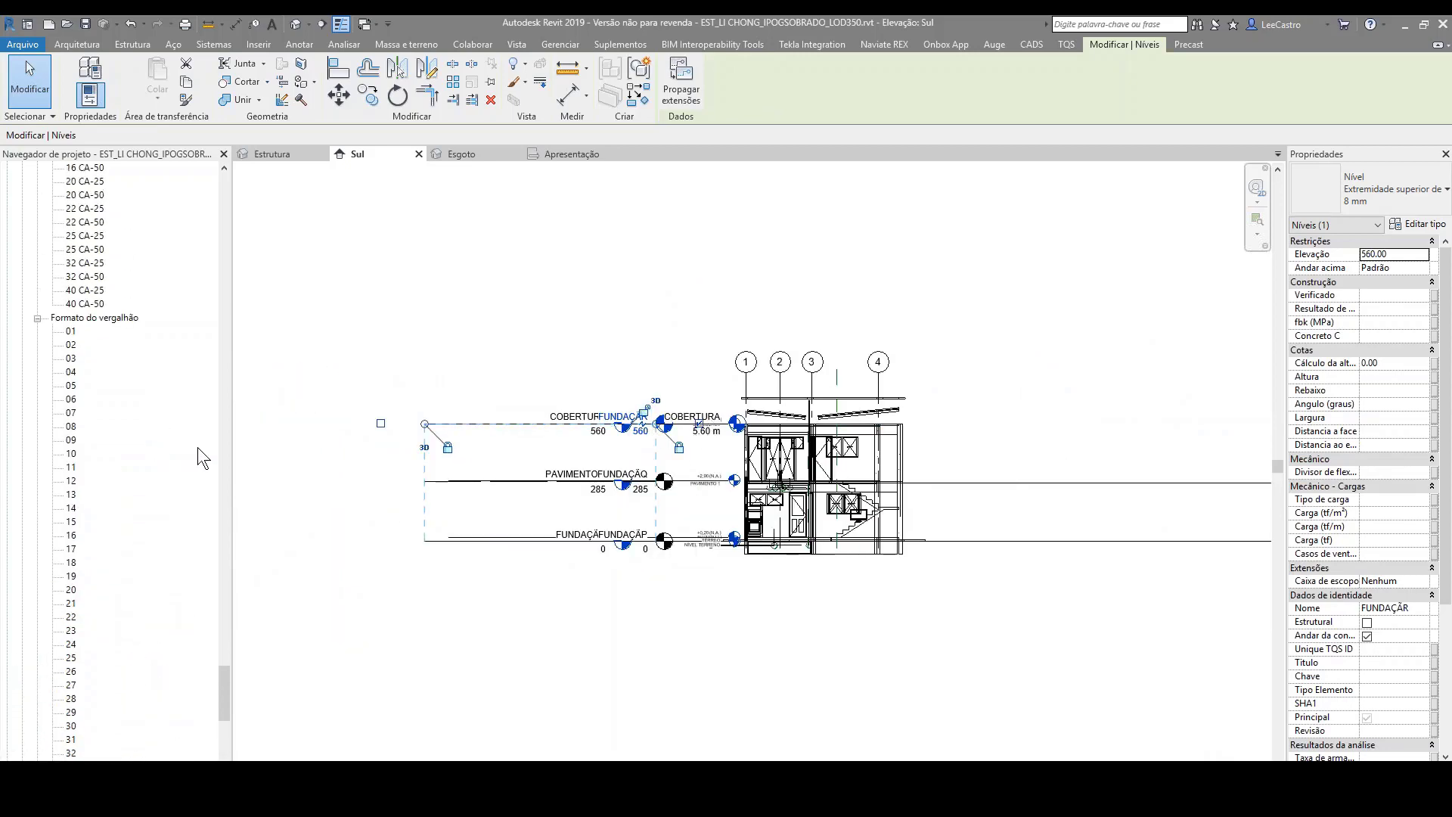
drag(223, 670, 270, 198)
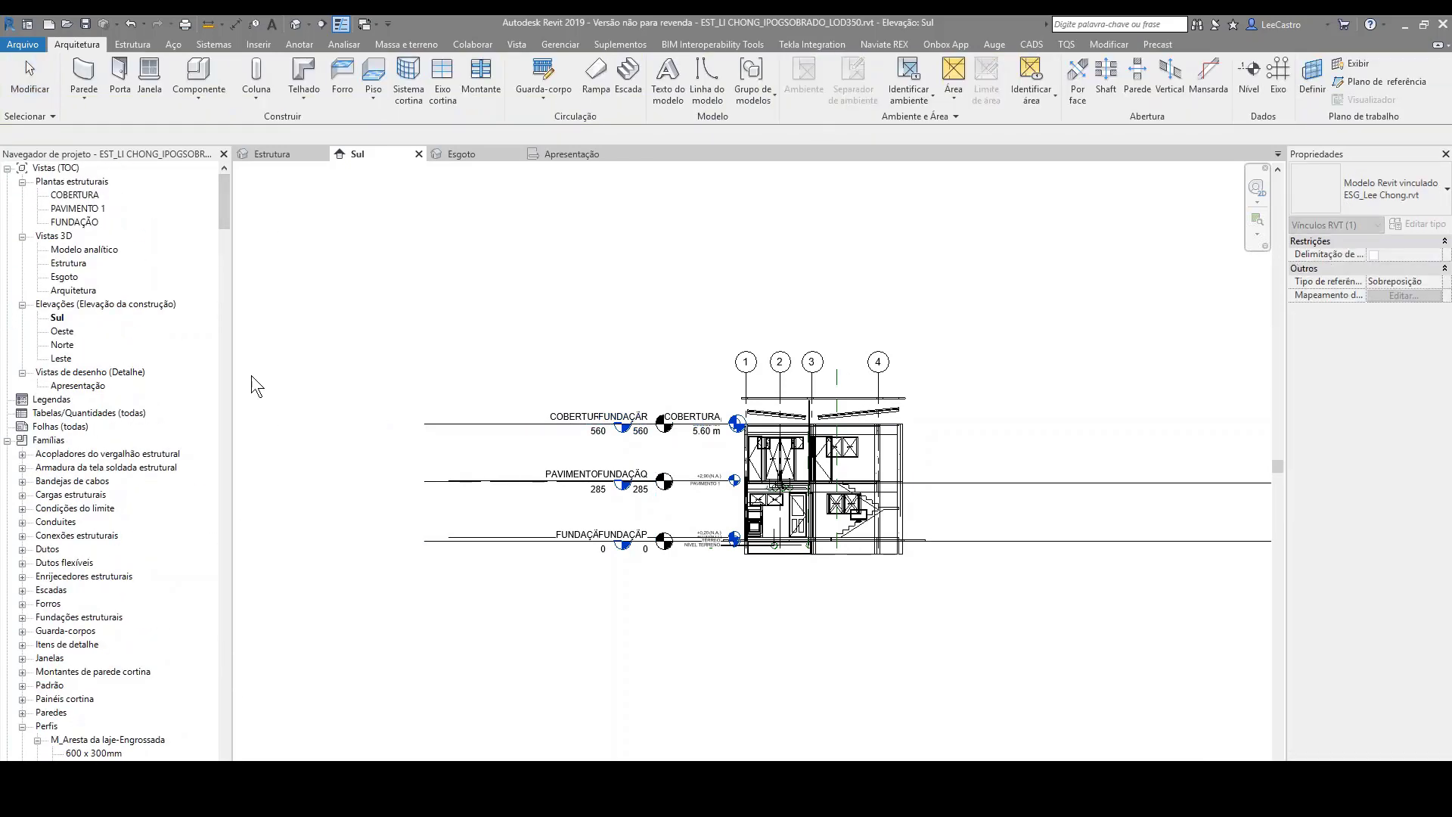
click(67, 334)
double_click(63, 333)
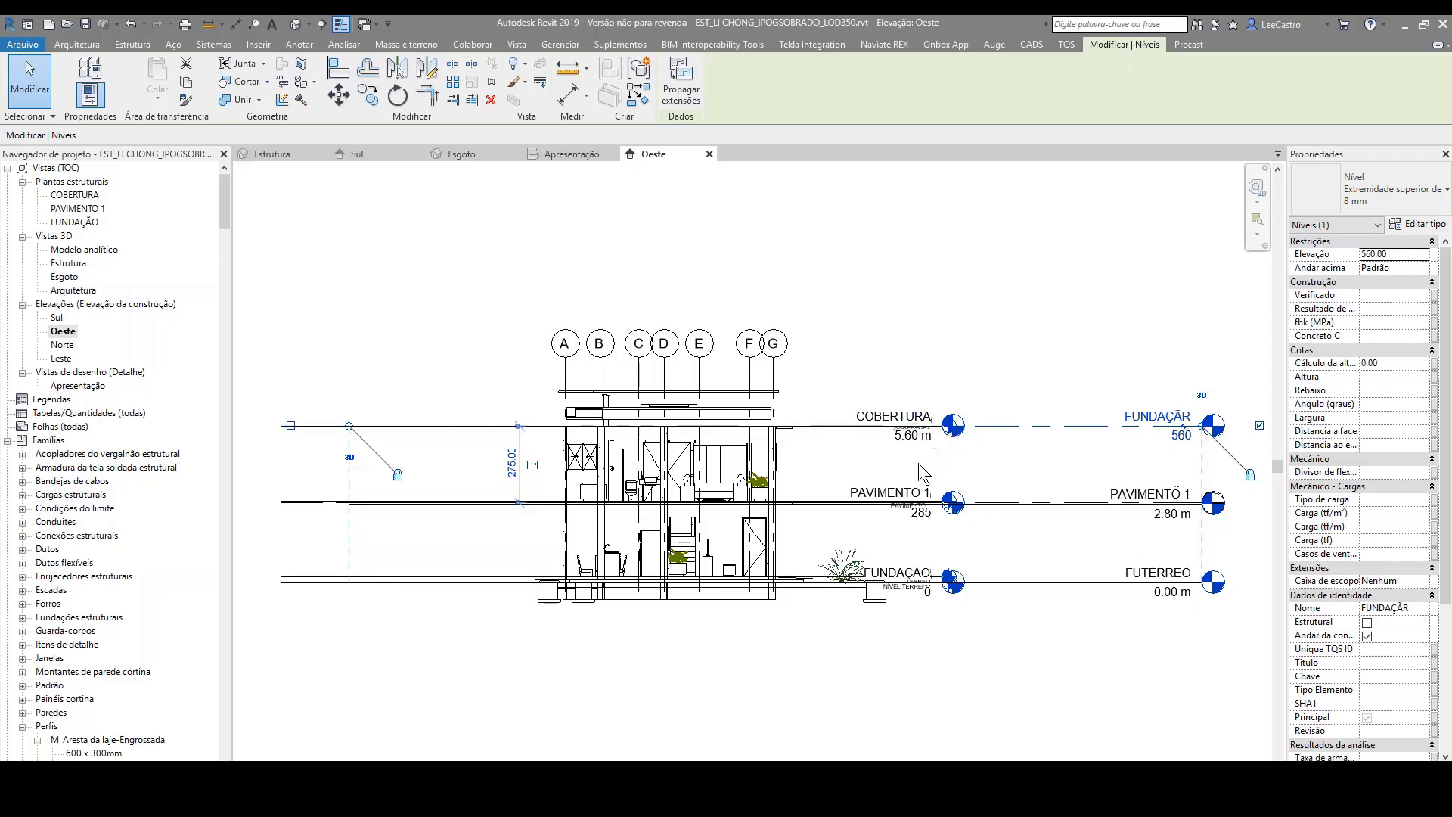
click(557, 674)
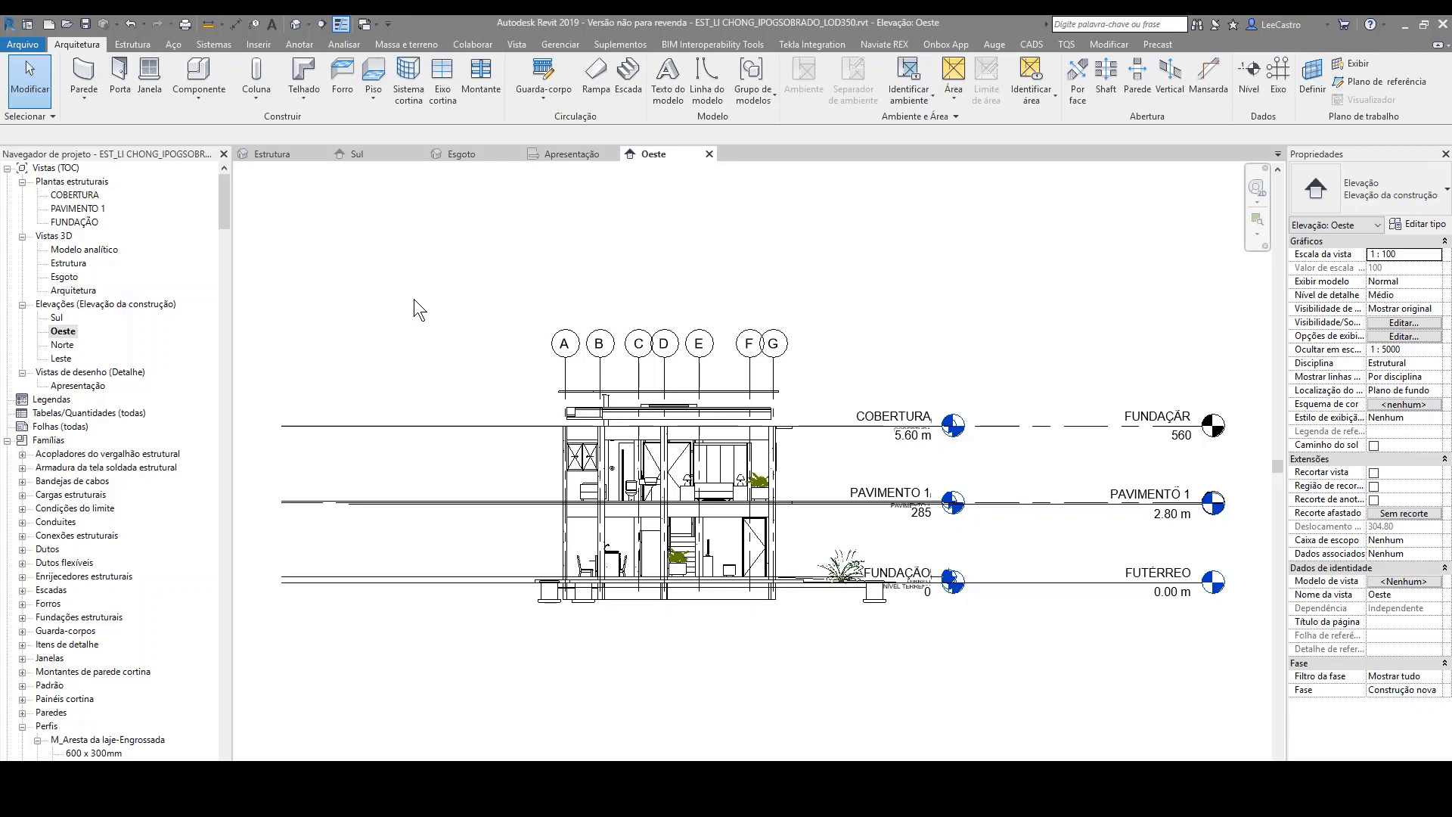
Step: Examine the overlapping structural and architectural level heads and elevations at COBERTURA, PAVIMENTO 1 and FUNDAÇÃO in the Oeste elevation
click(261, 47)
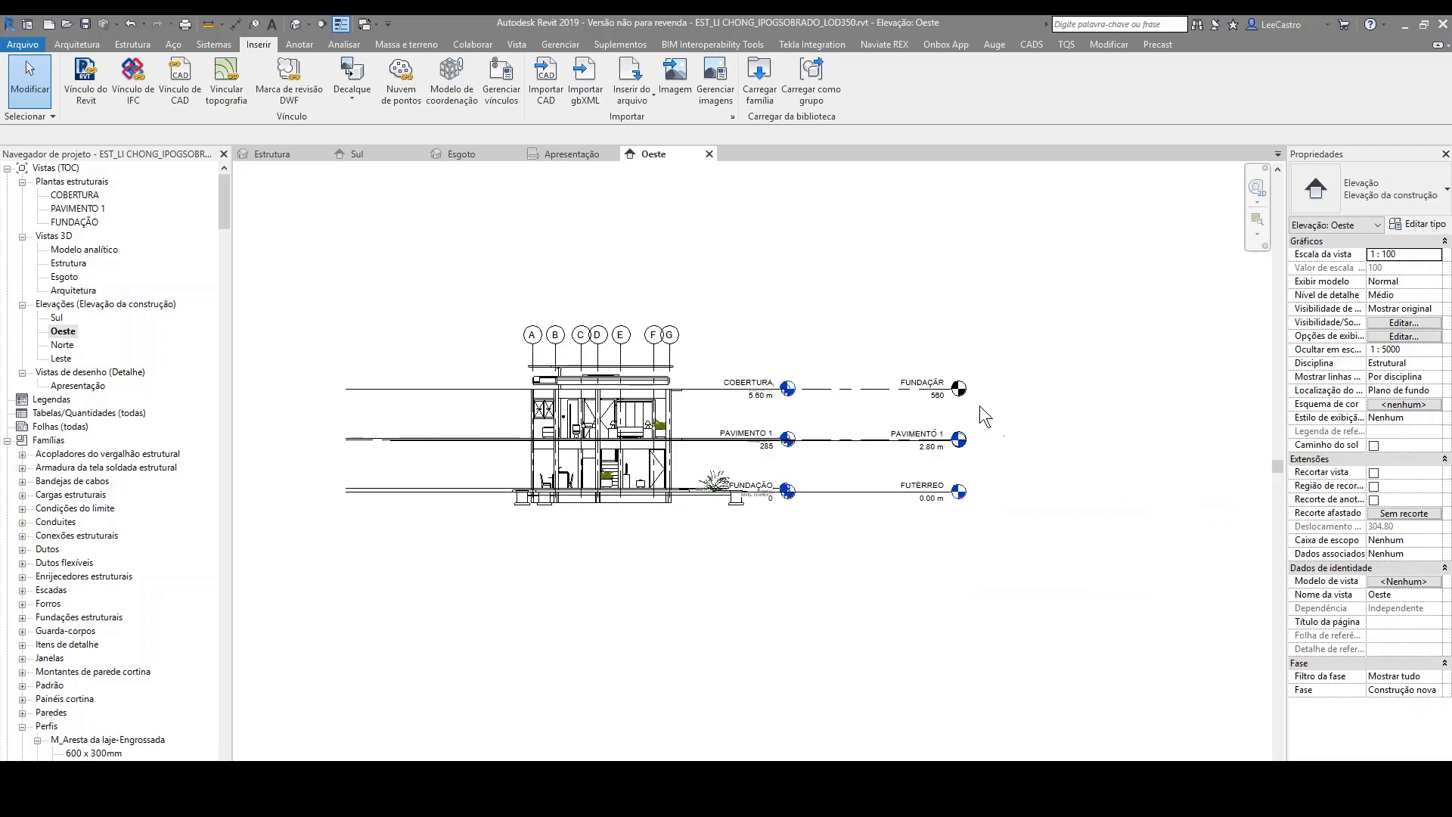
scroll(916, 401, up, 4)
scroll(901, 390, up, 1)
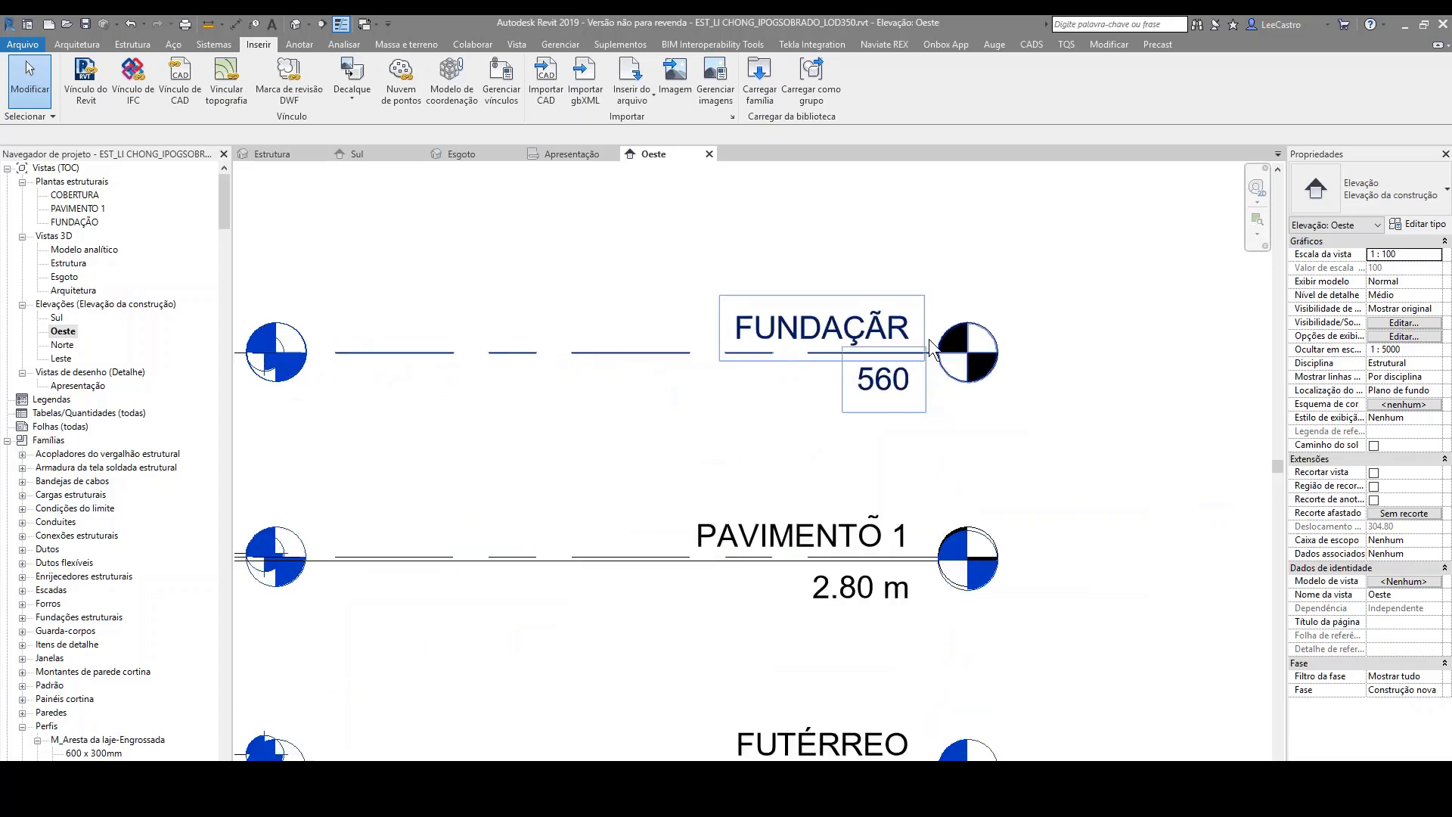
scroll(1233, 392, down, 1)
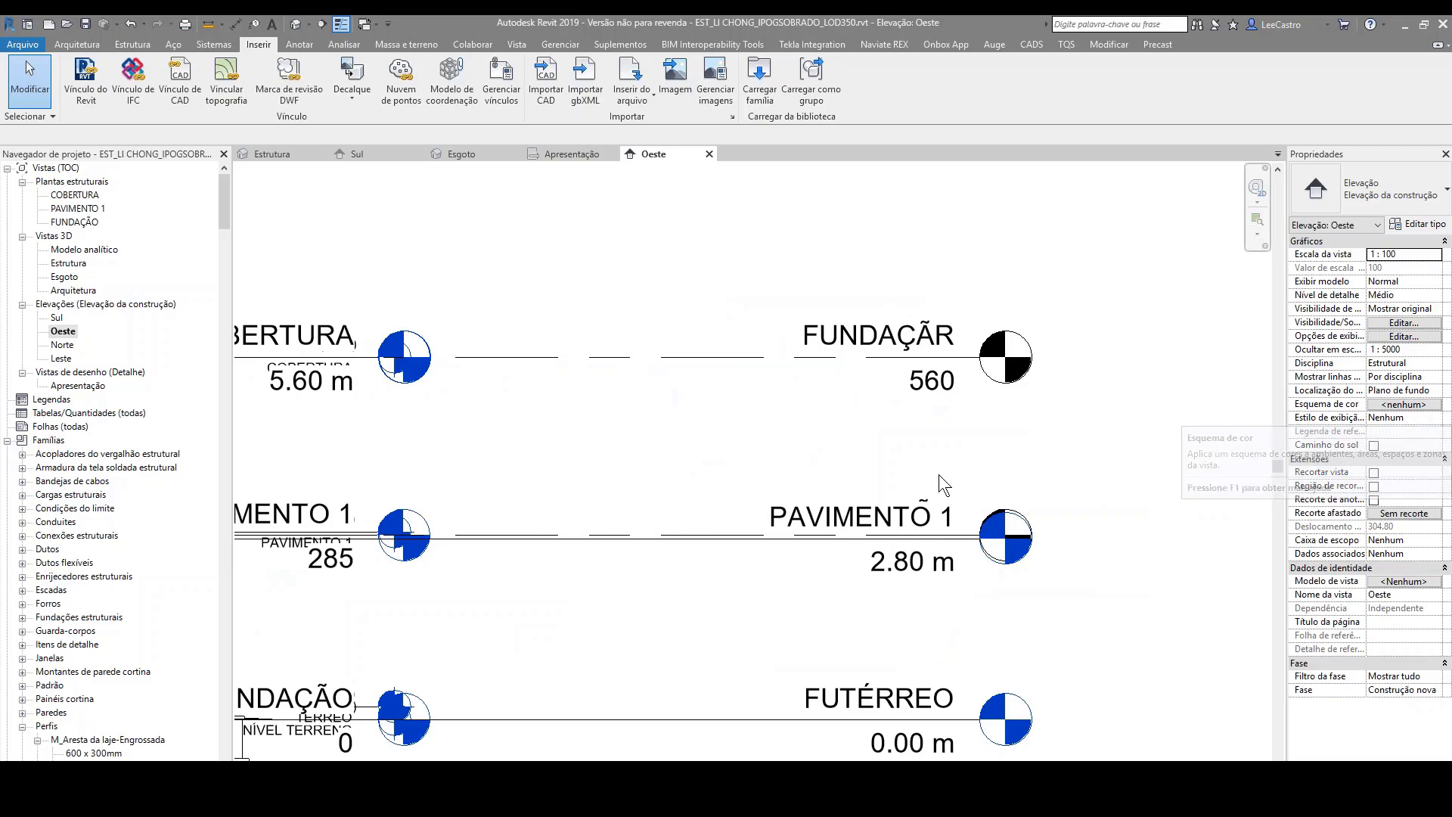
scroll(940, 480, down, 3)
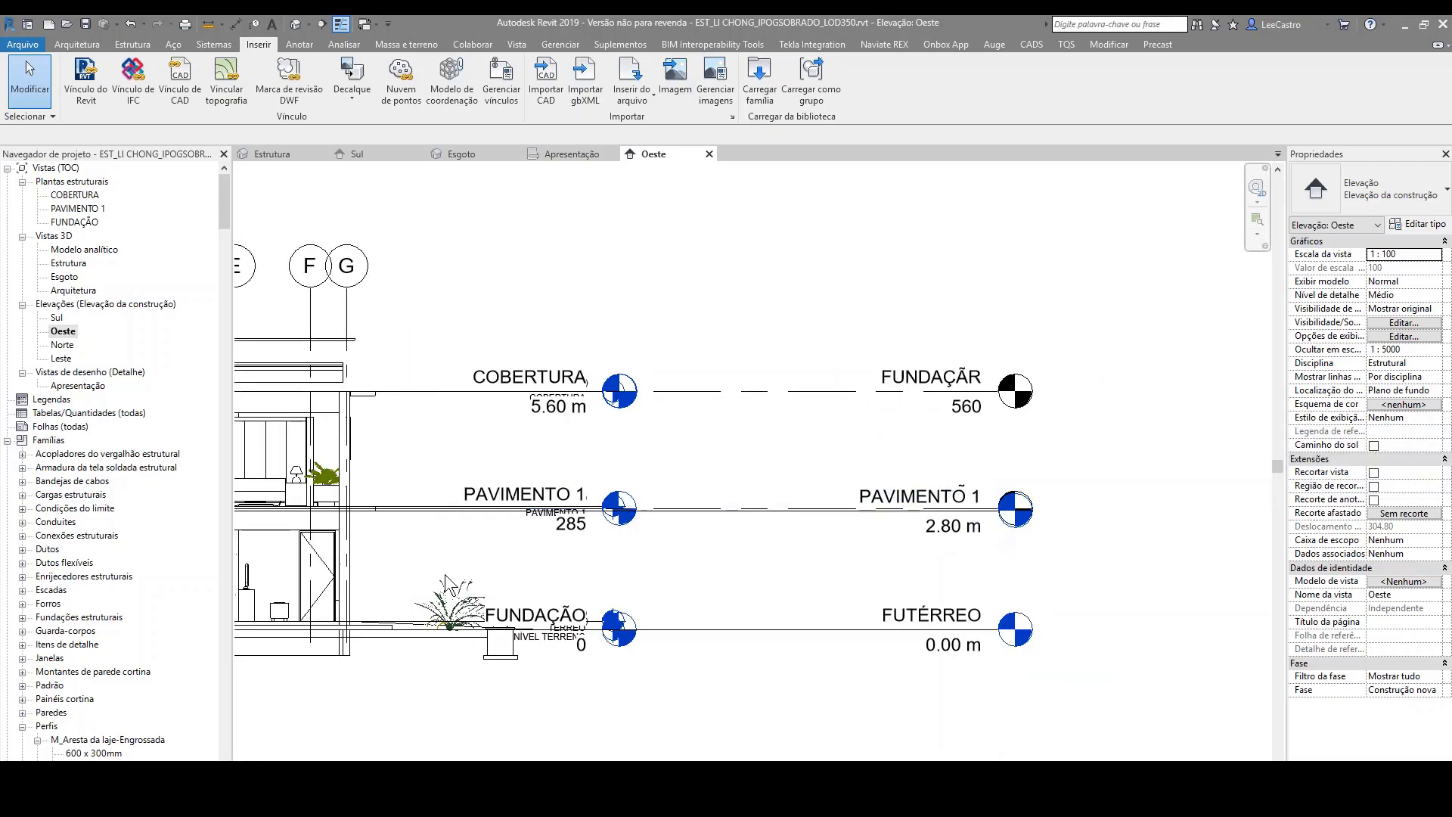
scroll(507, 522, up, 3)
scroll(847, 362, down, 1)
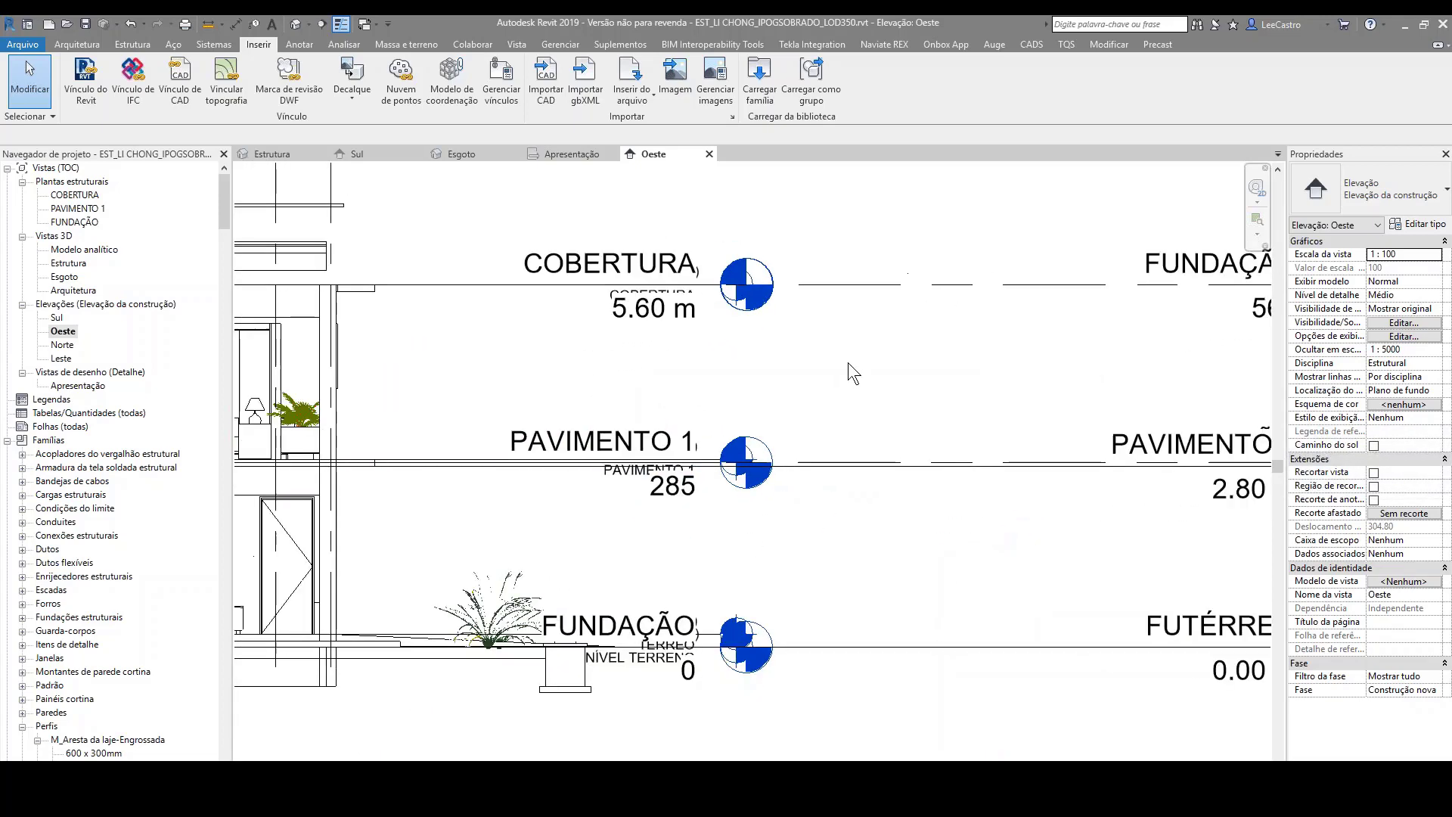
scroll(584, 483, down, 1)
scroll(658, 461, up, 2)
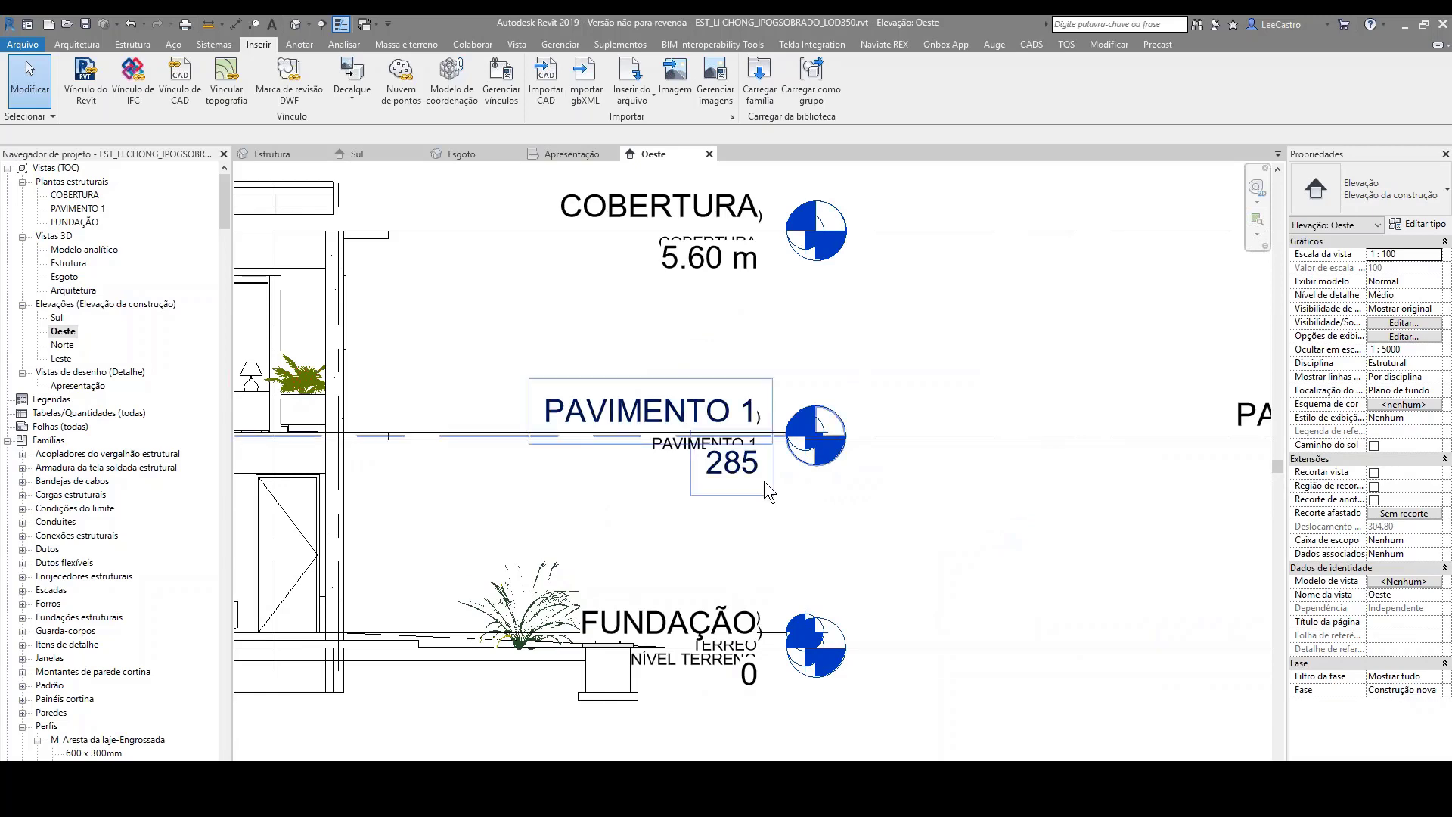
scroll(764, 484, up, 3)
scroll(768, 448, down, 2)
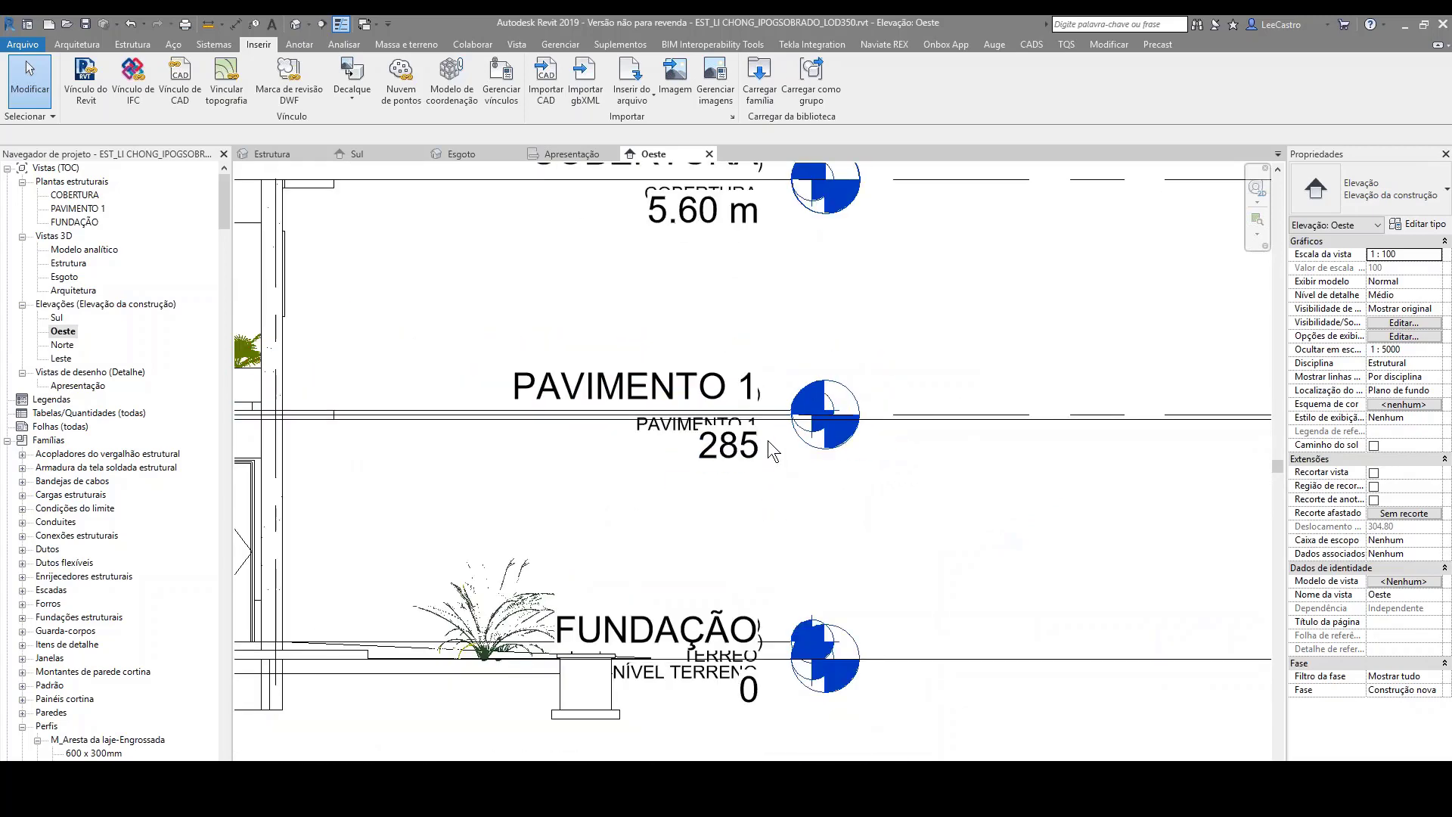
scroll(760, 504, down, 2)
scroll(763, 550, down, 1)
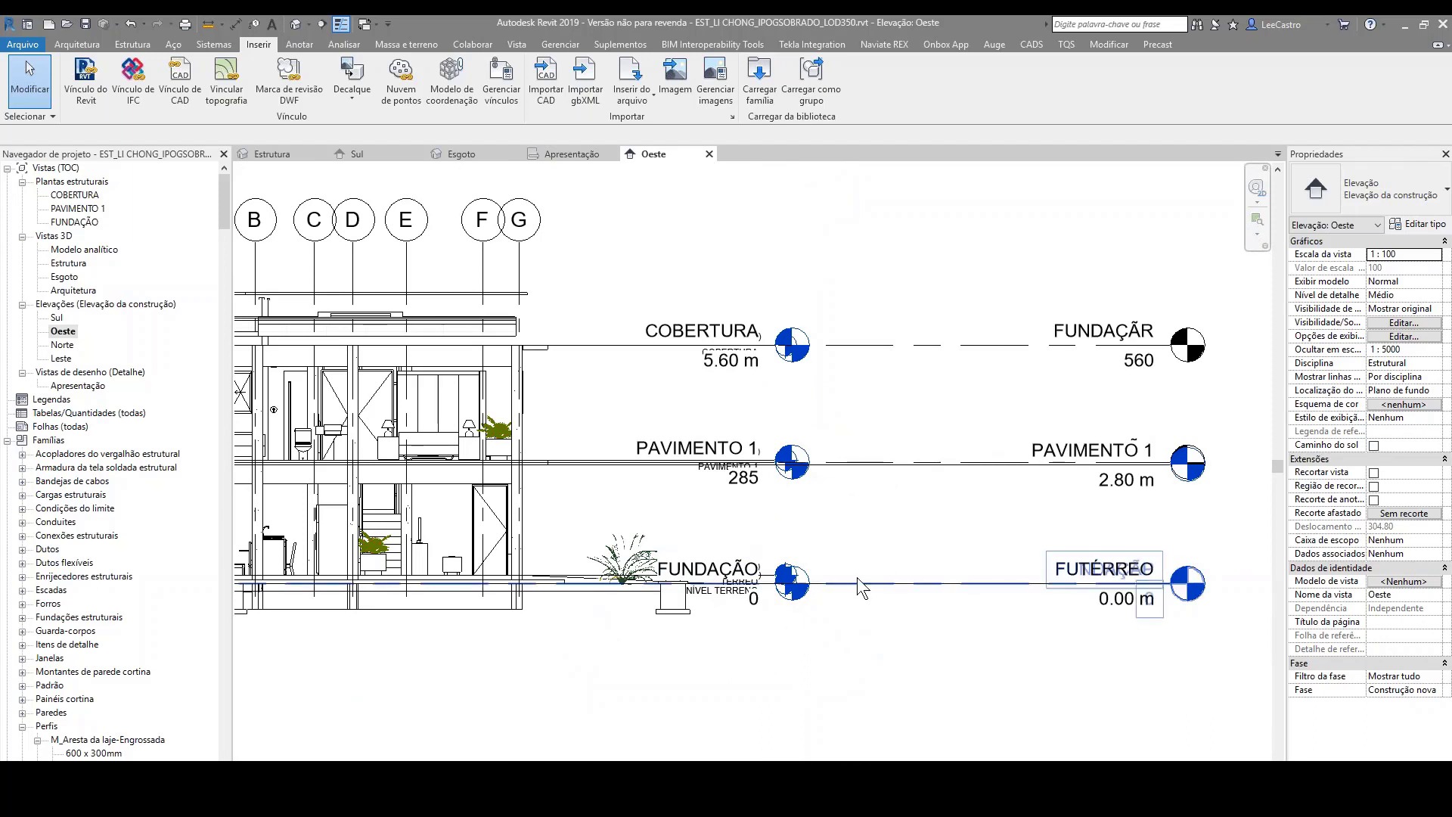
Step: Open the Arquitetura 3D view and look over the whole linked architectural model of the house
scroll(806, 587, down, 1)
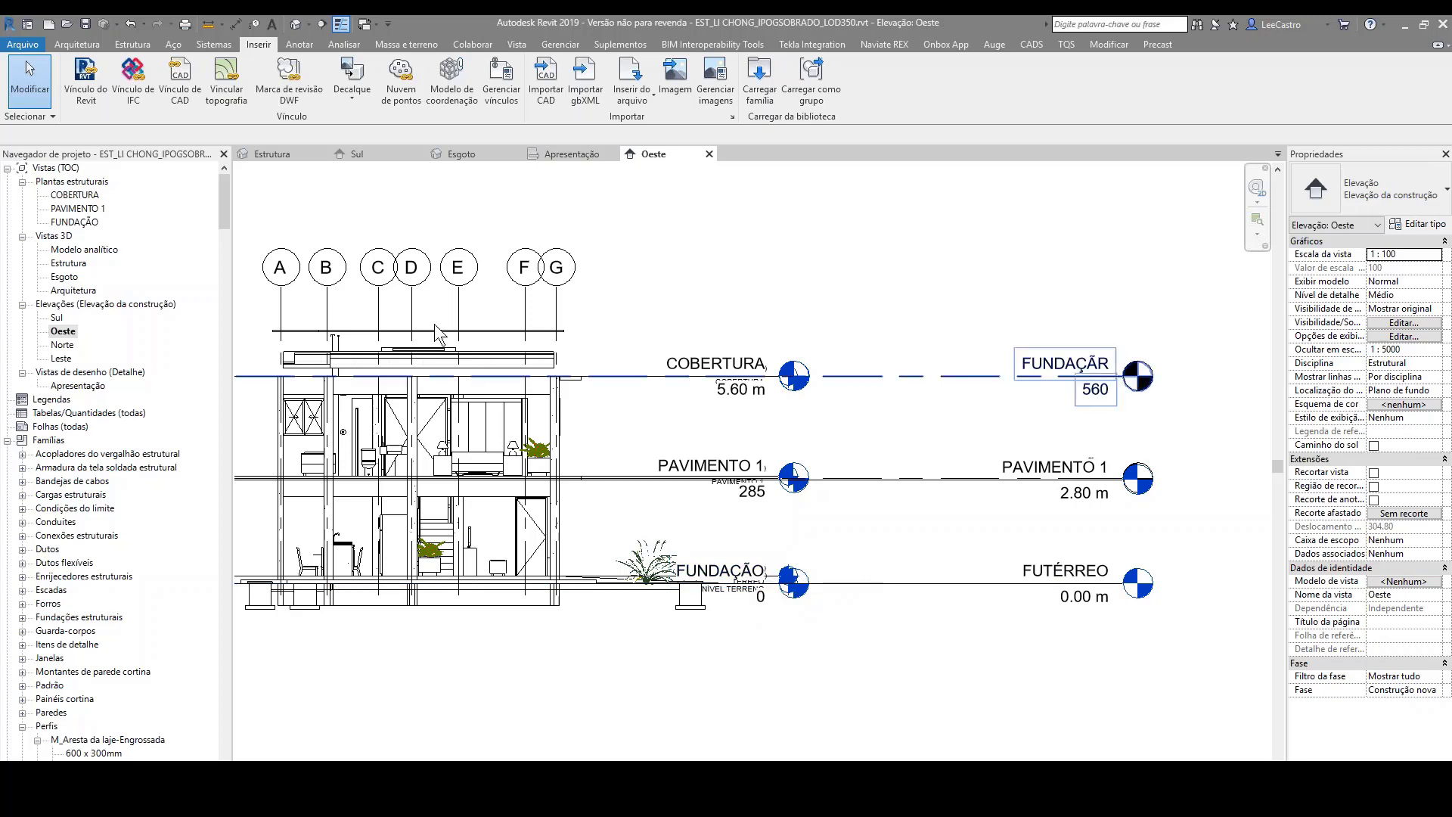
double_click(75, 291)
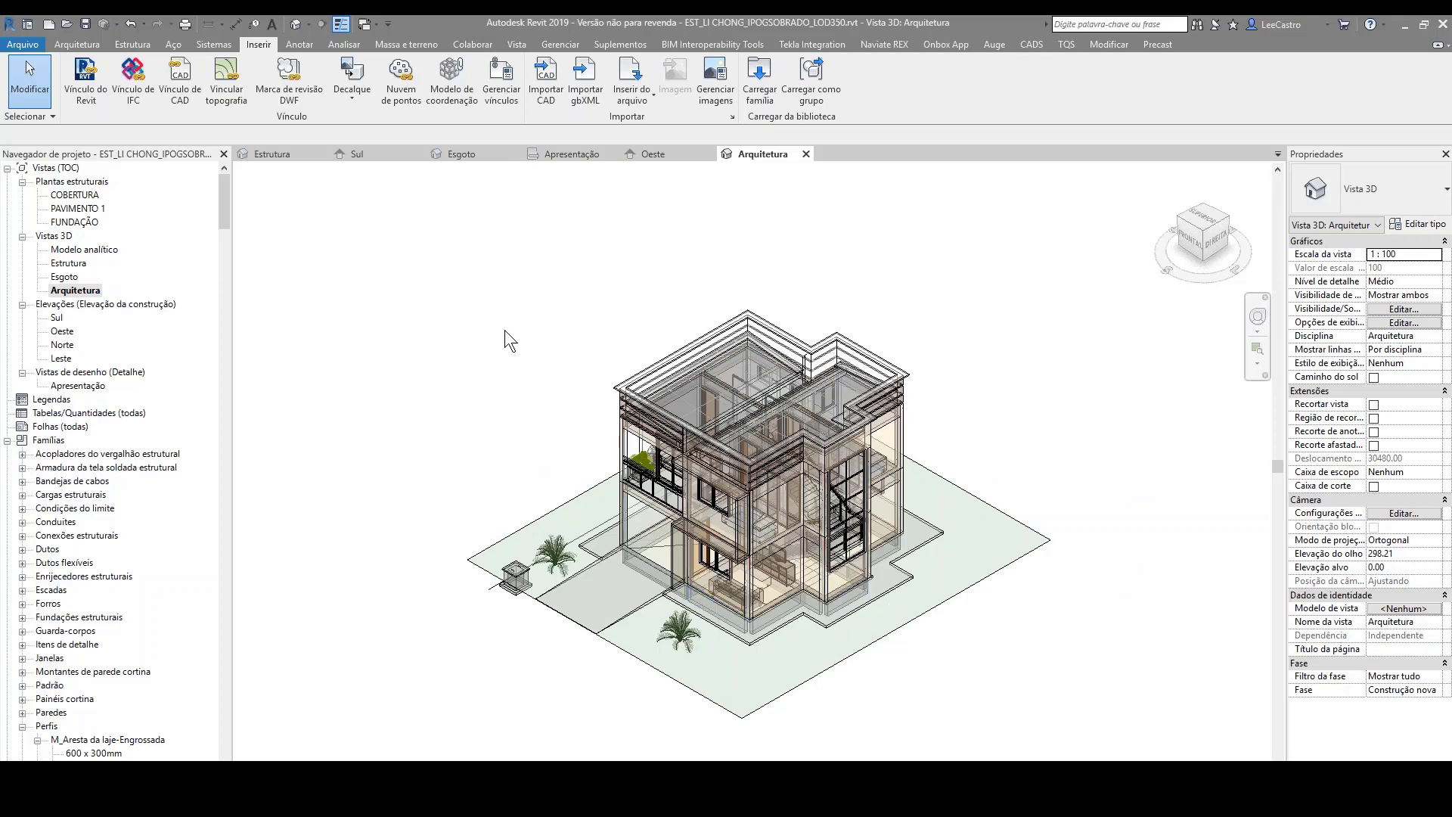
scroll(564, 484, down, 2)
scroll(692, 556, up, 2)
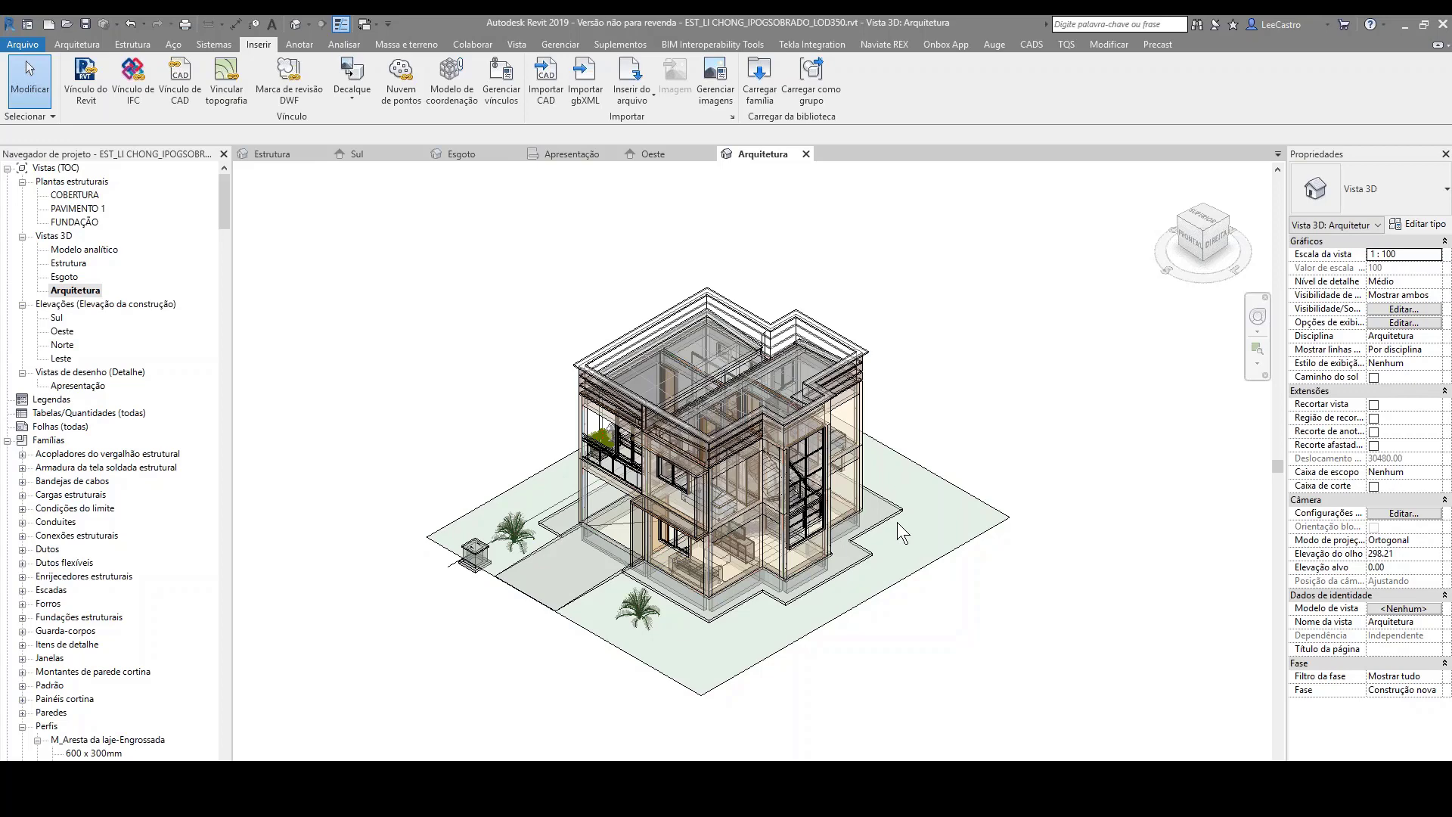
Step: Open the FUNDAÇÃO structural plan and examine the layout around the kitchen and stair, along with the whole grid
double_click(83, 222)
scroll(831, 390, up, 5)
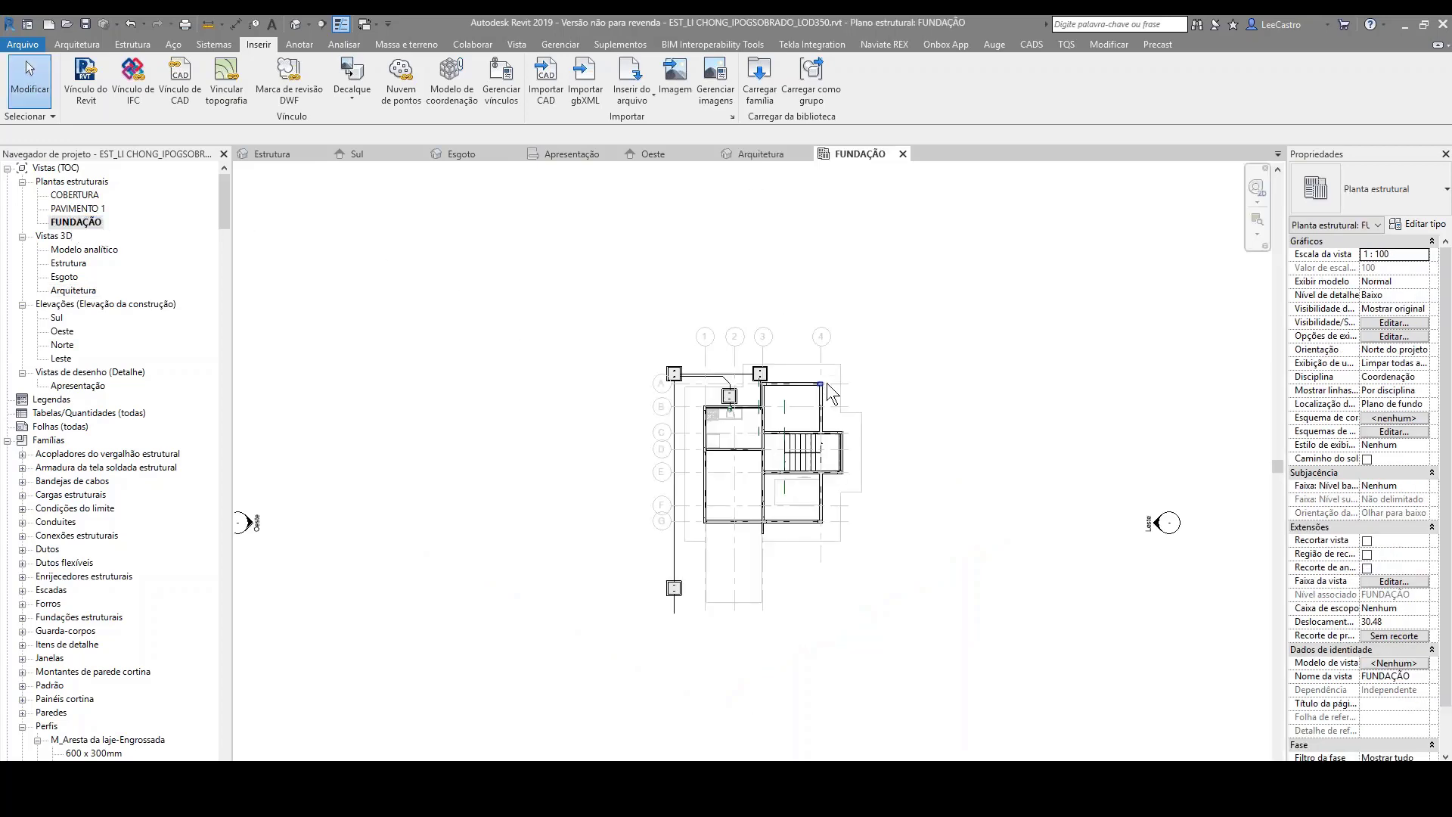
scroll(714, 408, up, 2)
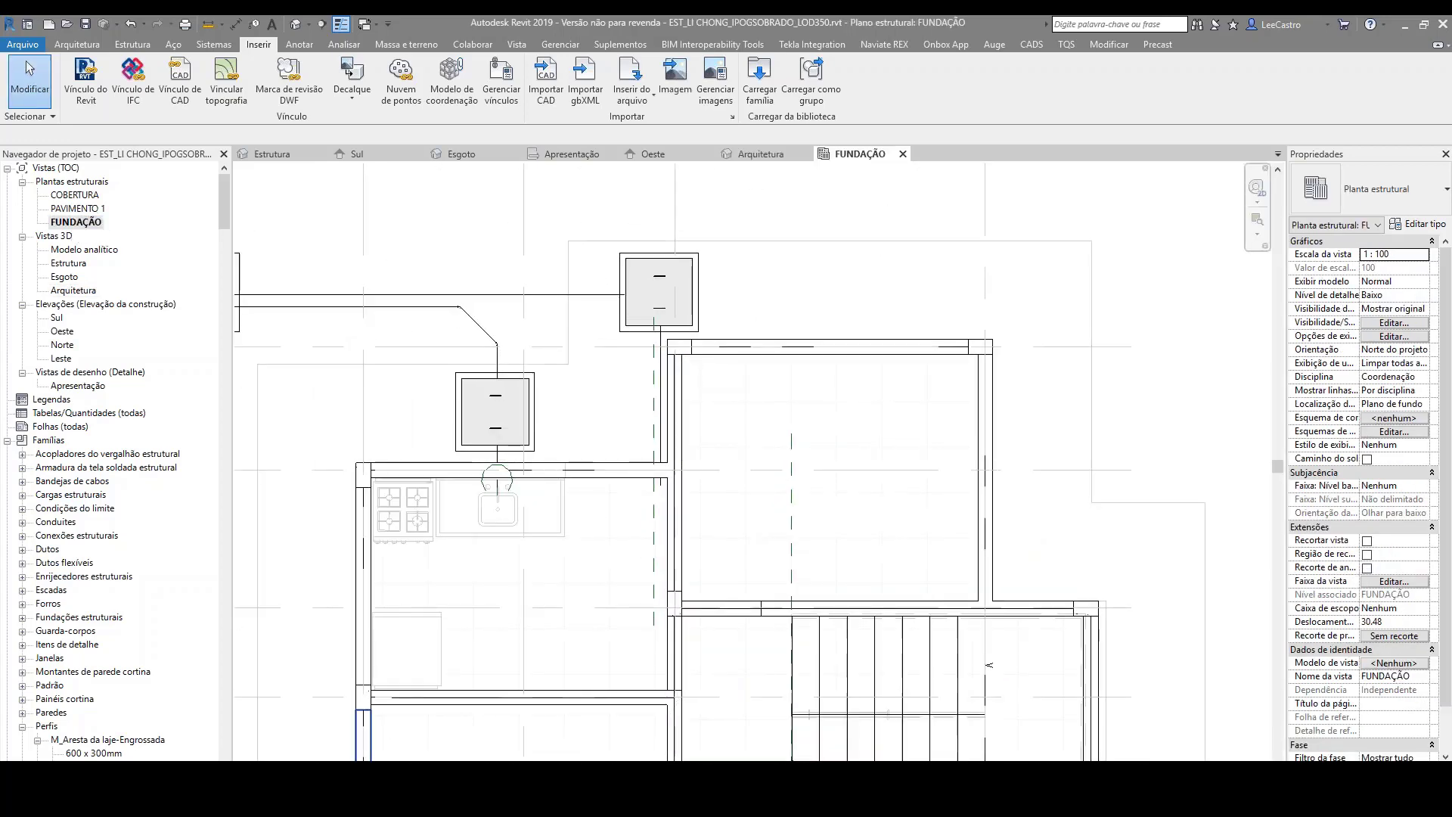
mouse_move(317, 808)
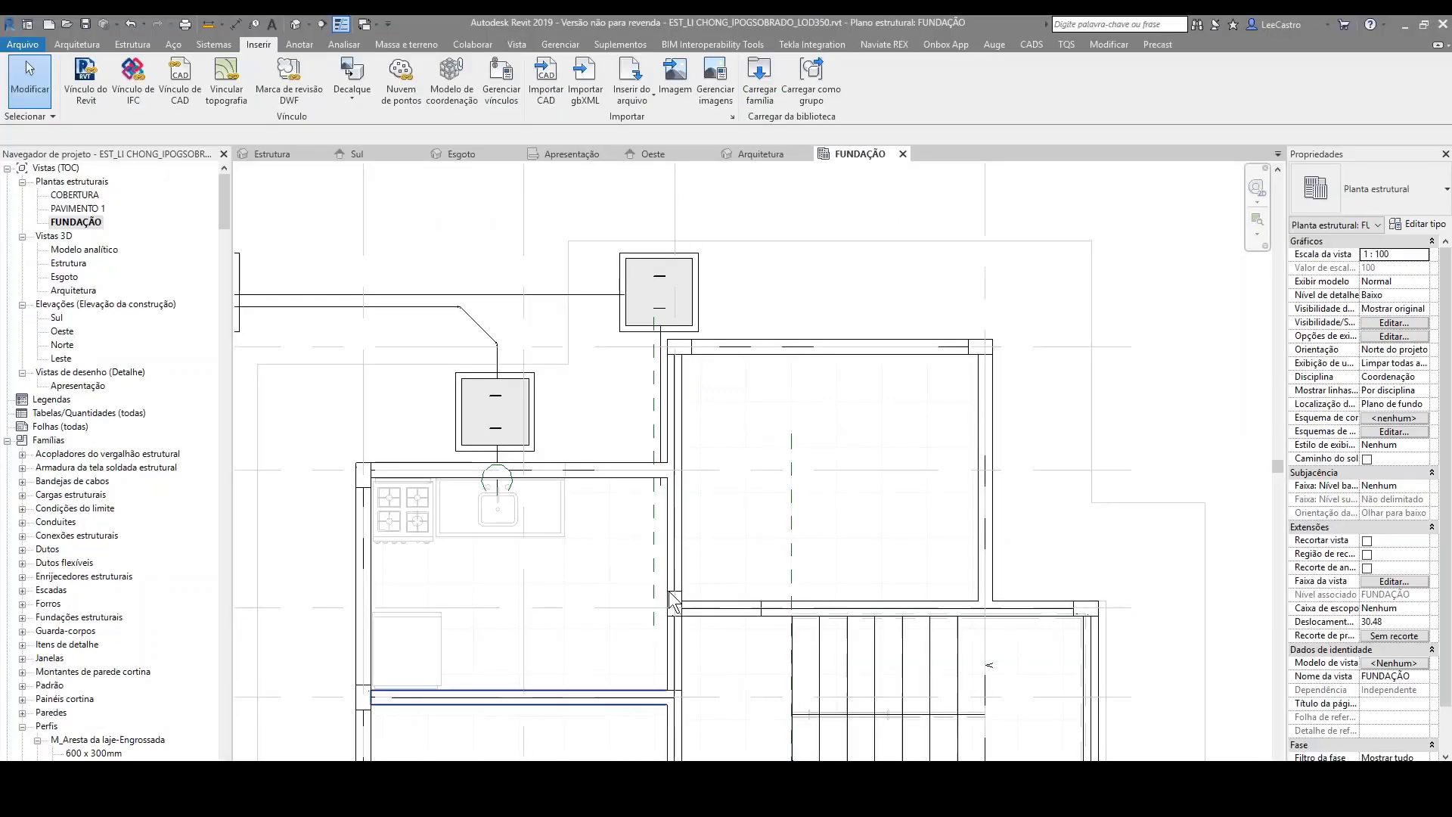
scroll(992, 404, down, 4)
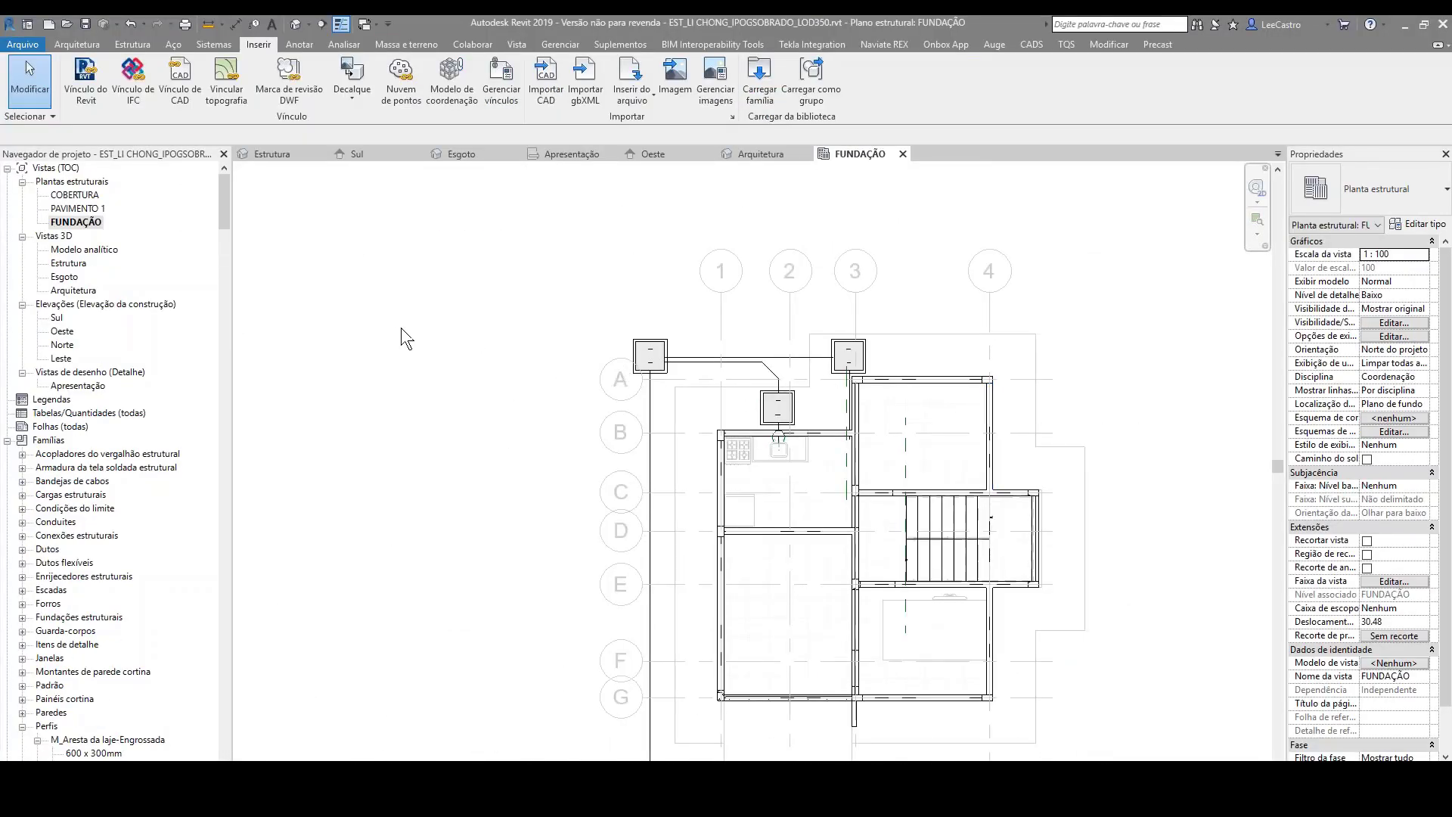
scroll(369, 339, down, 1)
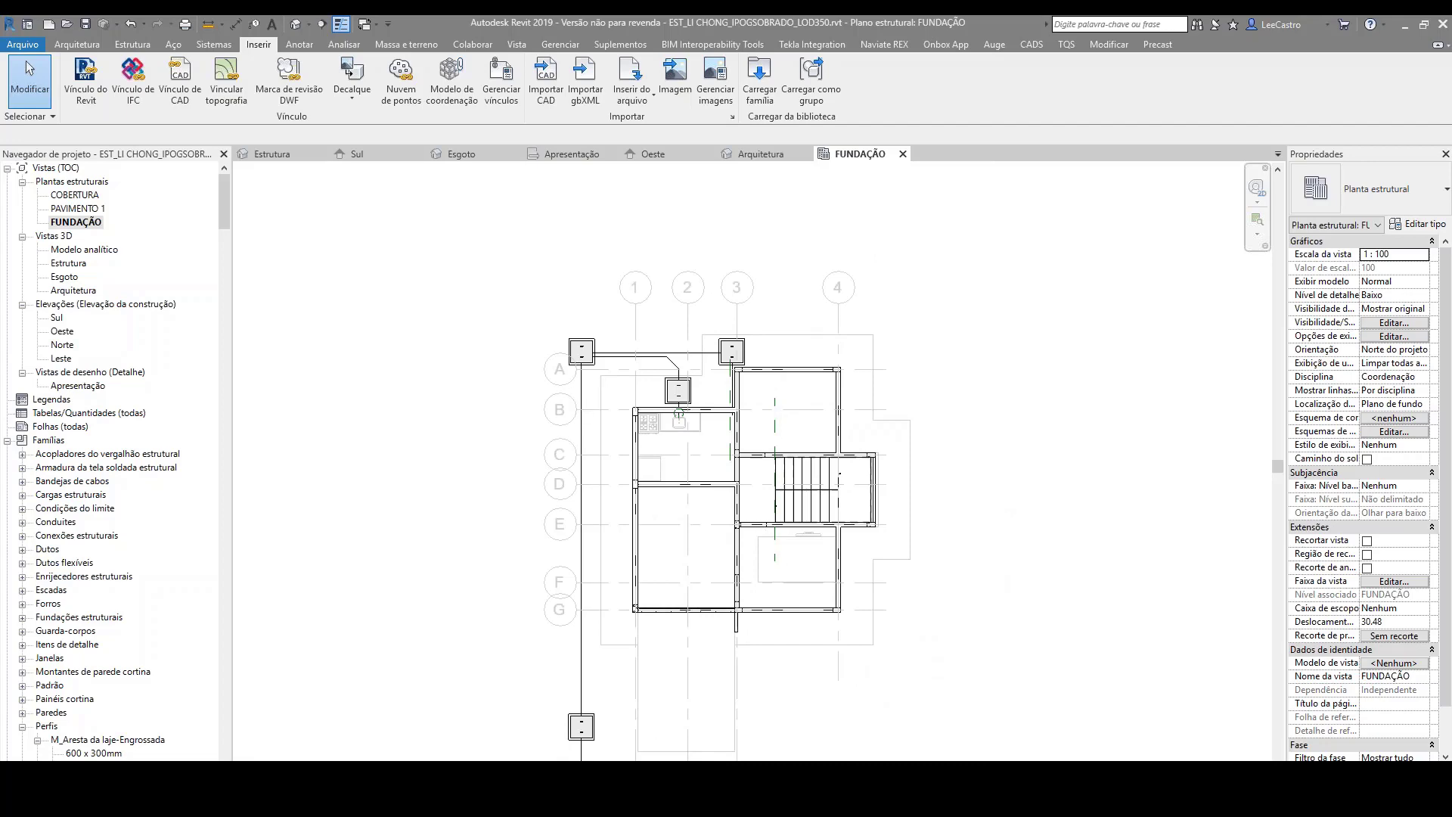
Step: Switch to the presentation slide showing the structural engineering process diagram for TQS interoperability
mouse_move(985, 802)
key(alt+Tab)
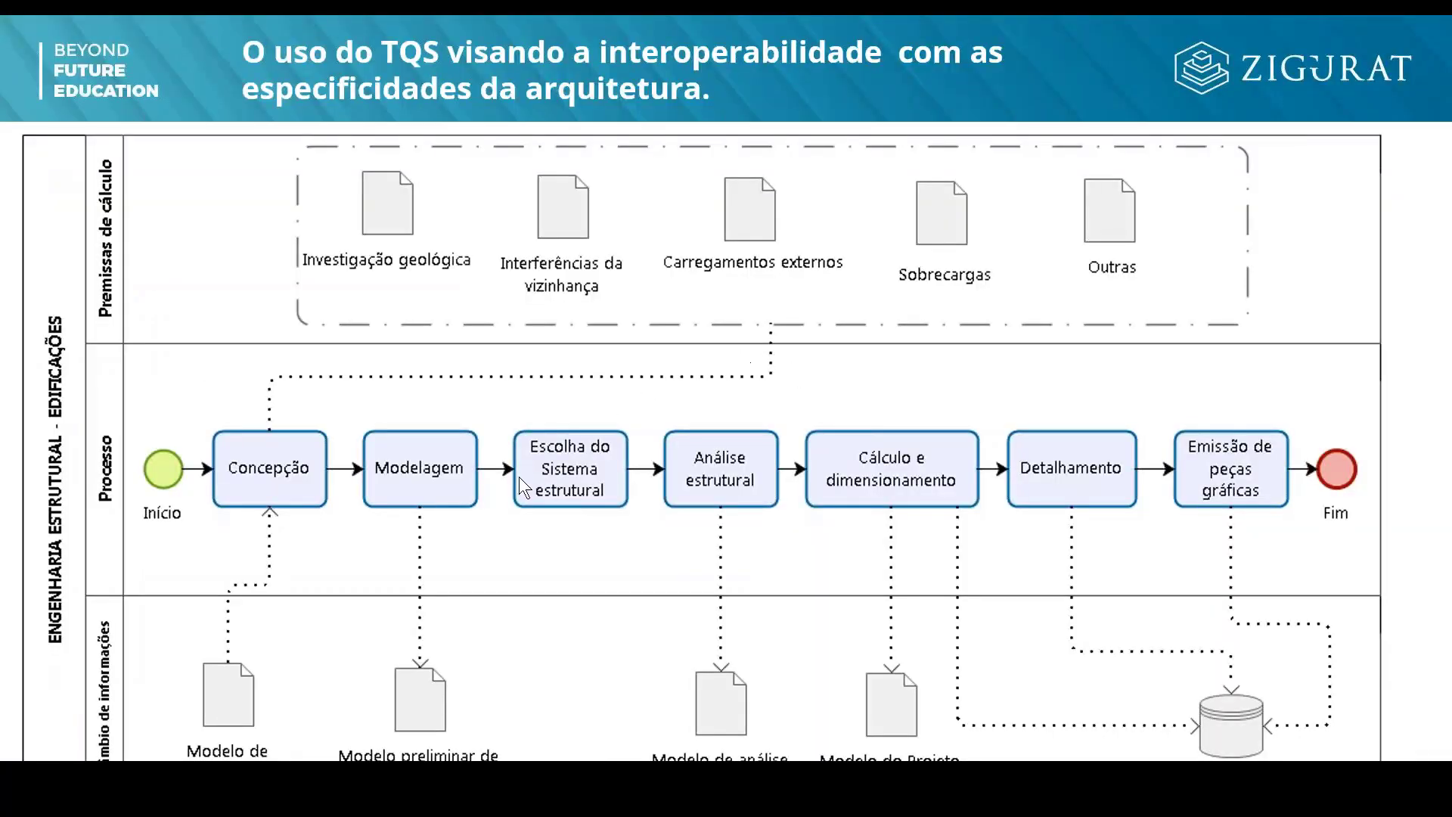
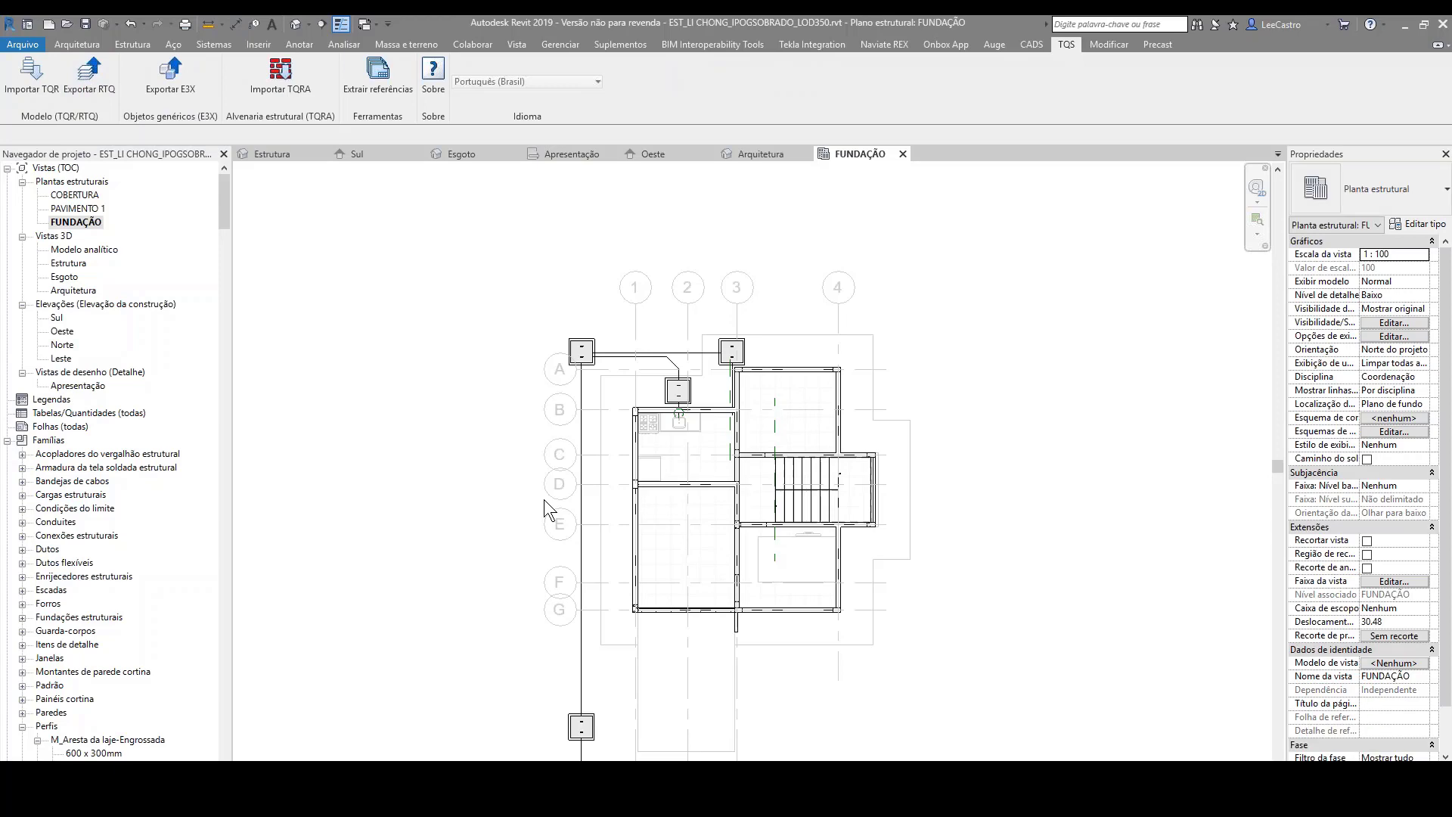
Step: Switch to File Explorer and open the 2.CAD_TQS folder inside 0.PLUGIN to view the exchange files
key(alt+Tab)
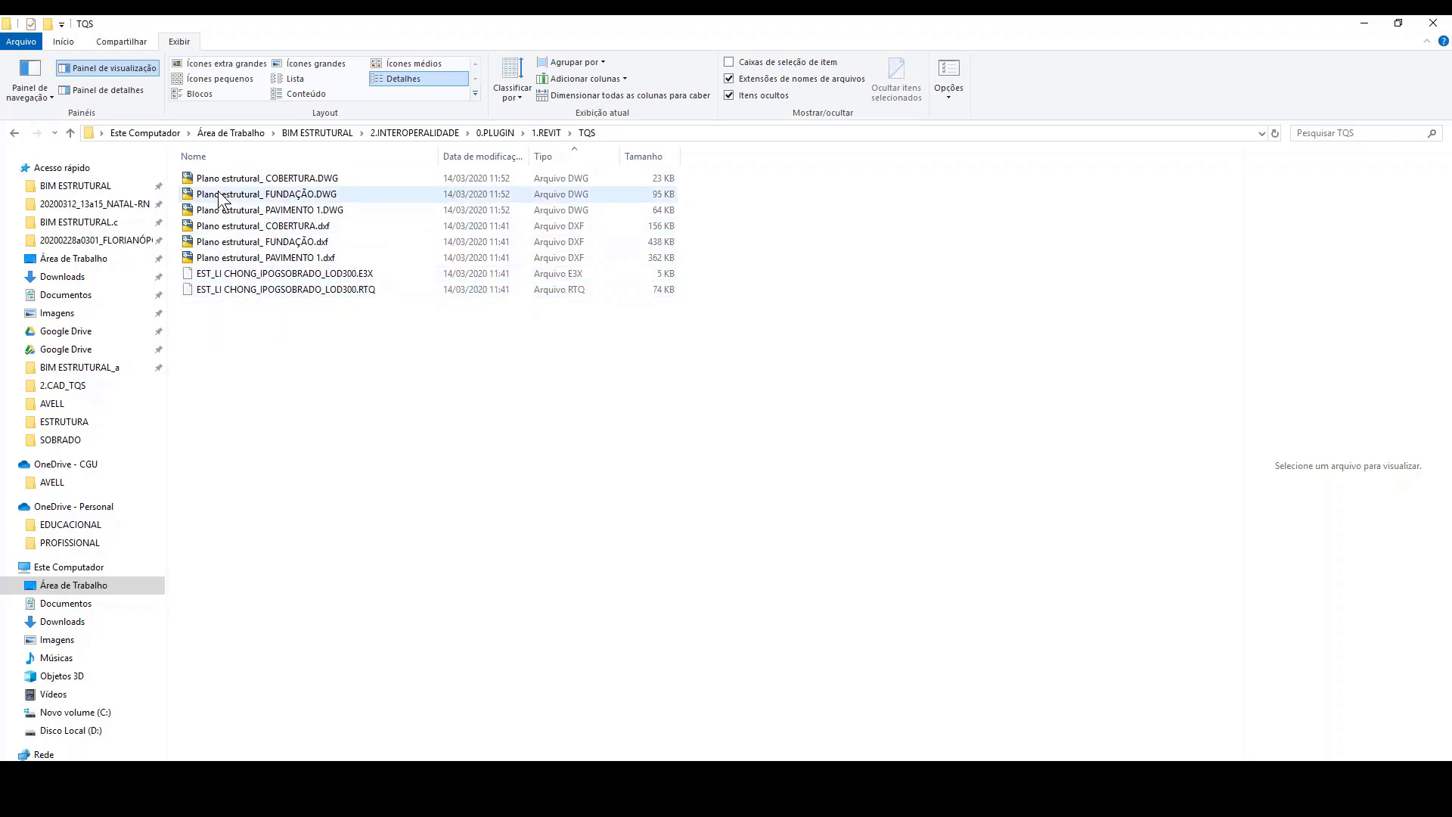
click(502, 133)
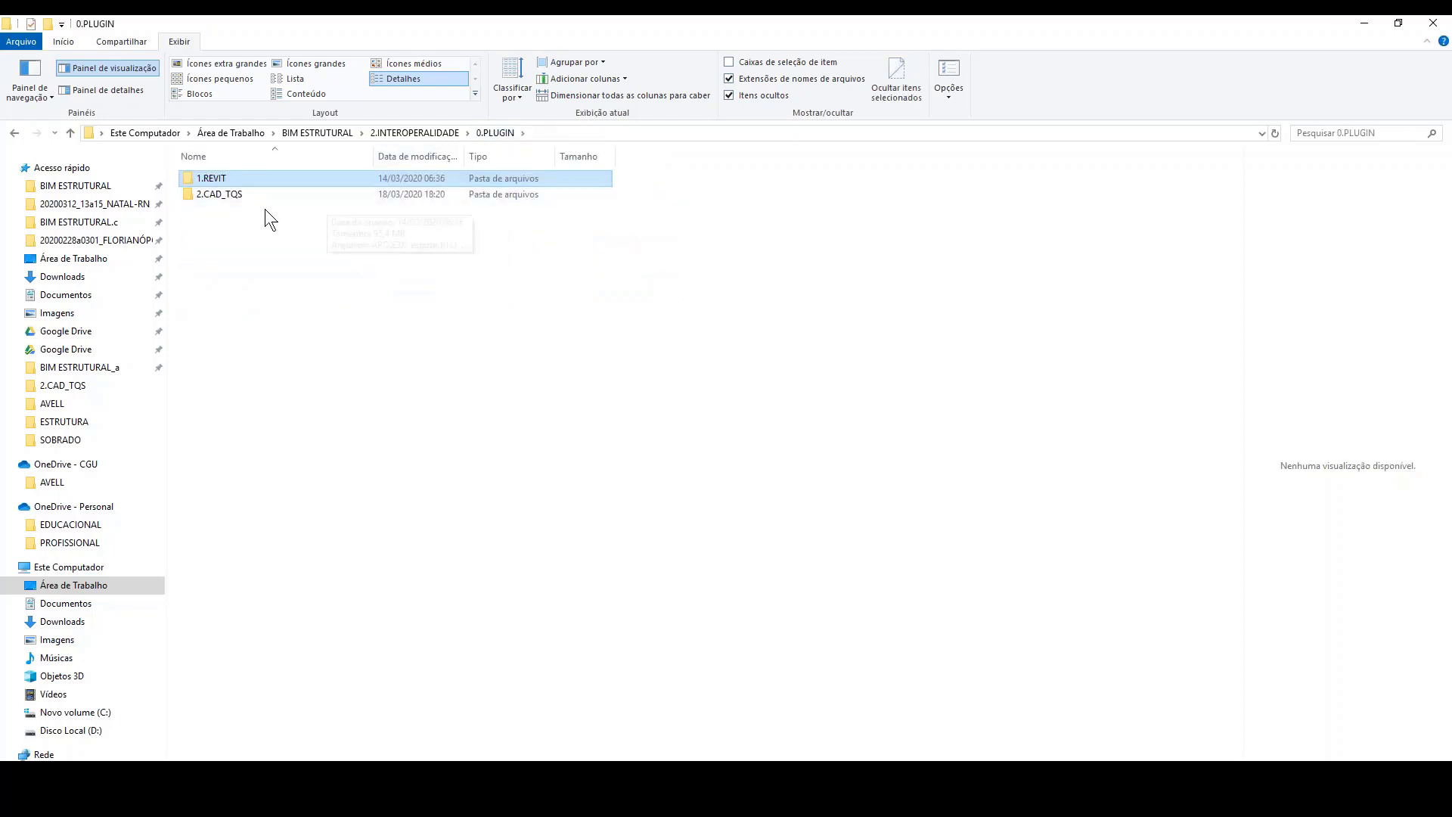
double_click(247, 198)
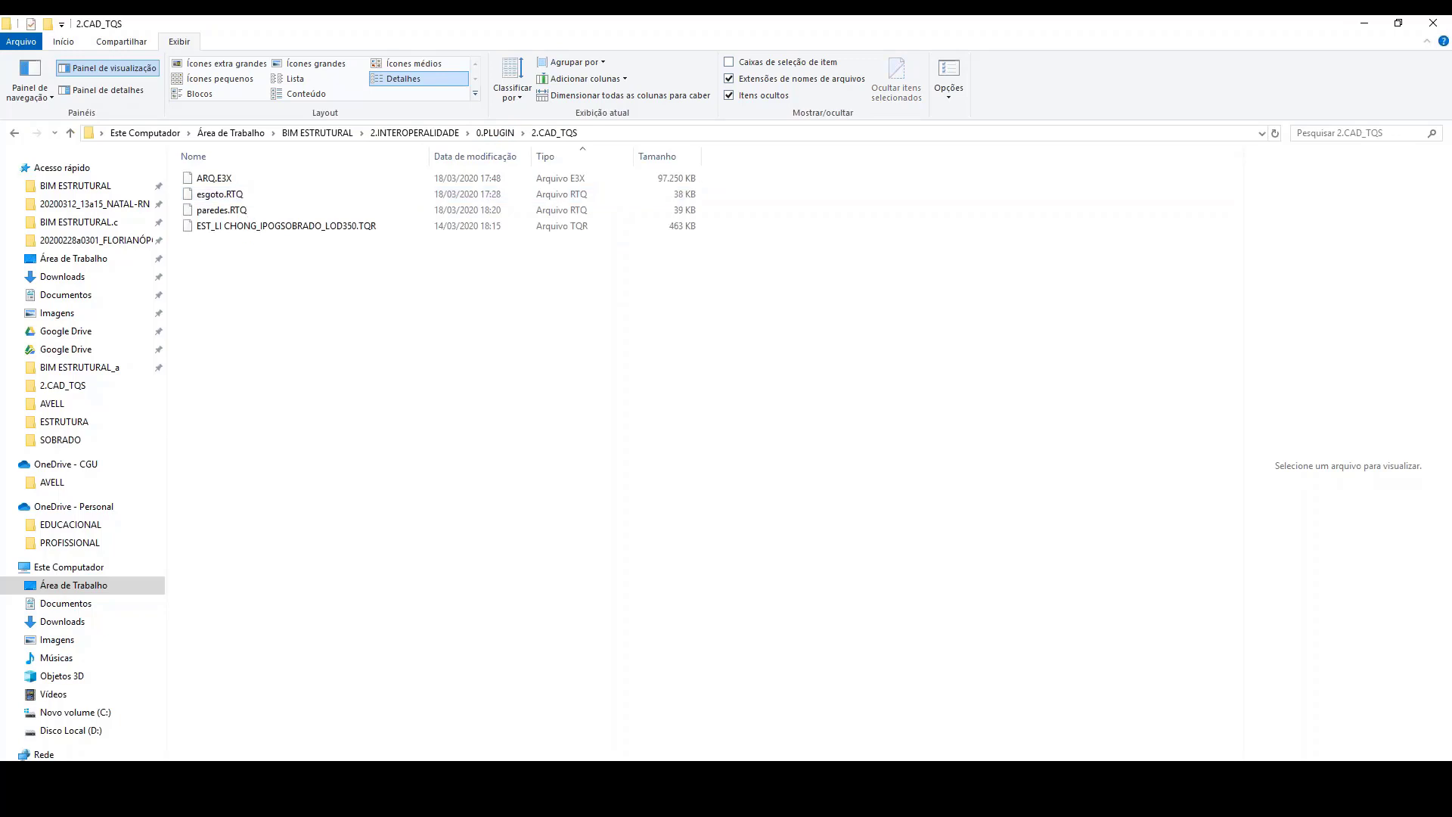
Step: Switch to TQS and check which RTQ files the Revit model import/synchronisation offers, without importing any
mouse_move(984, 787)
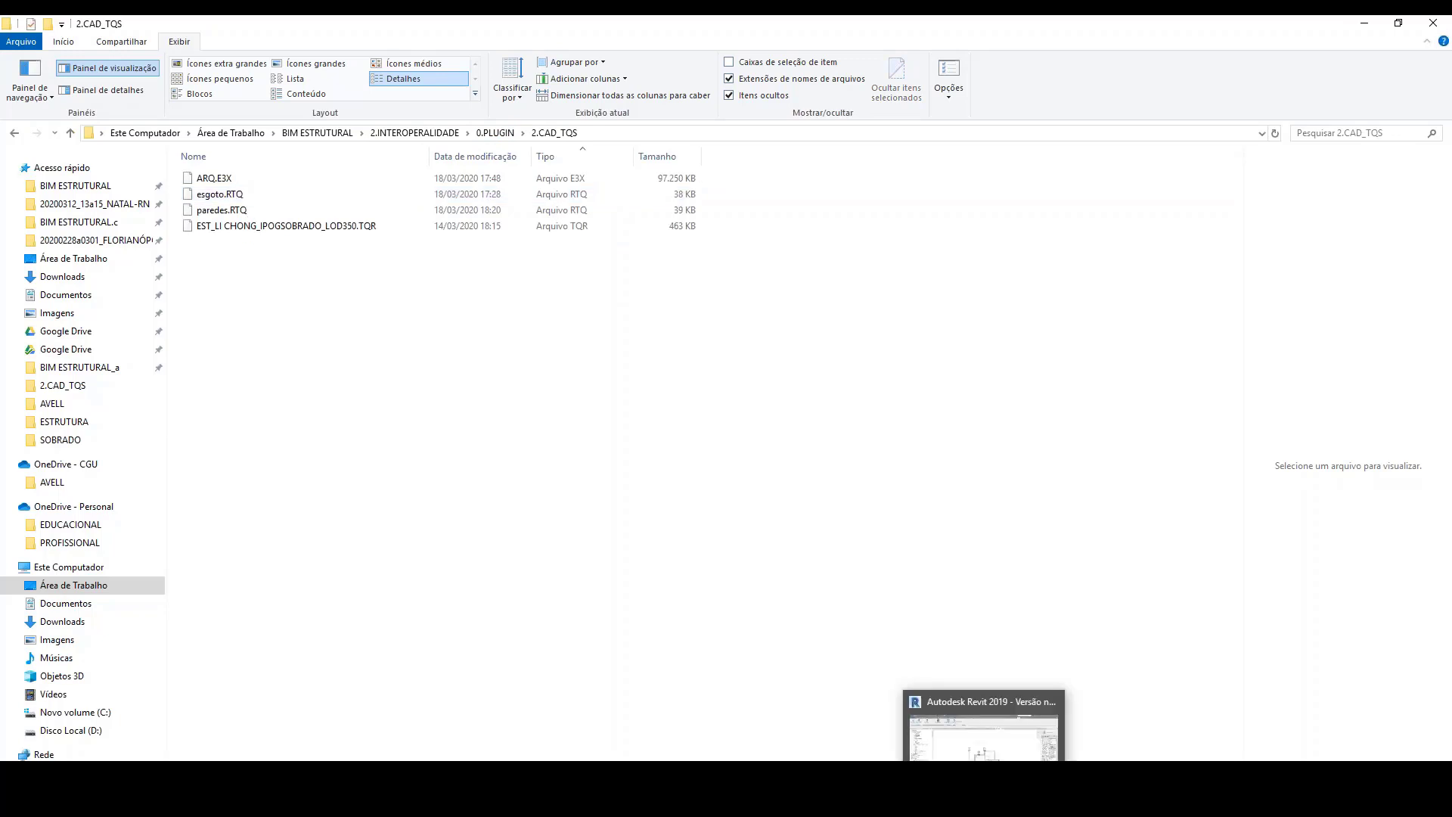
click(946, 789)
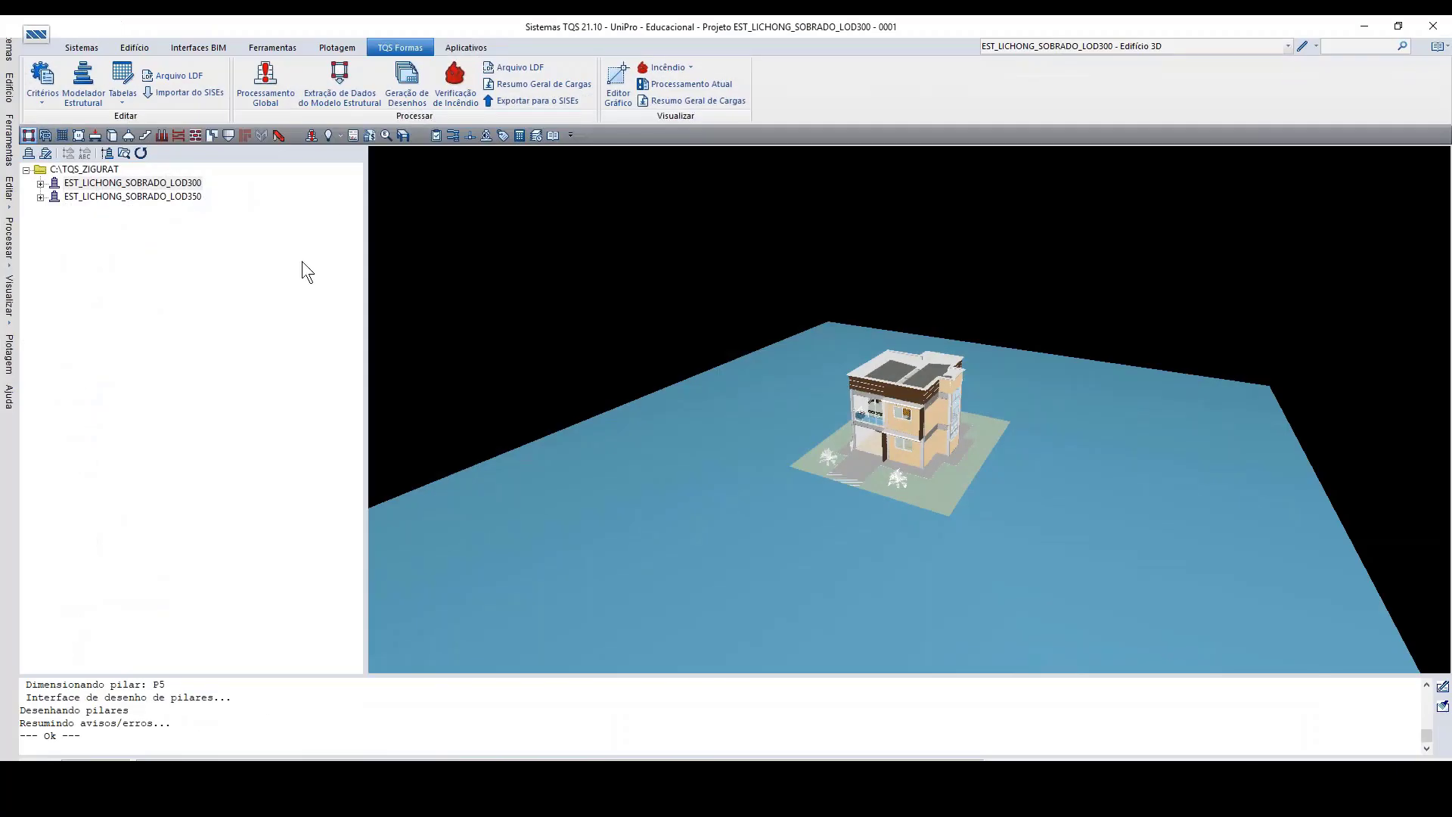
click(193, 47)
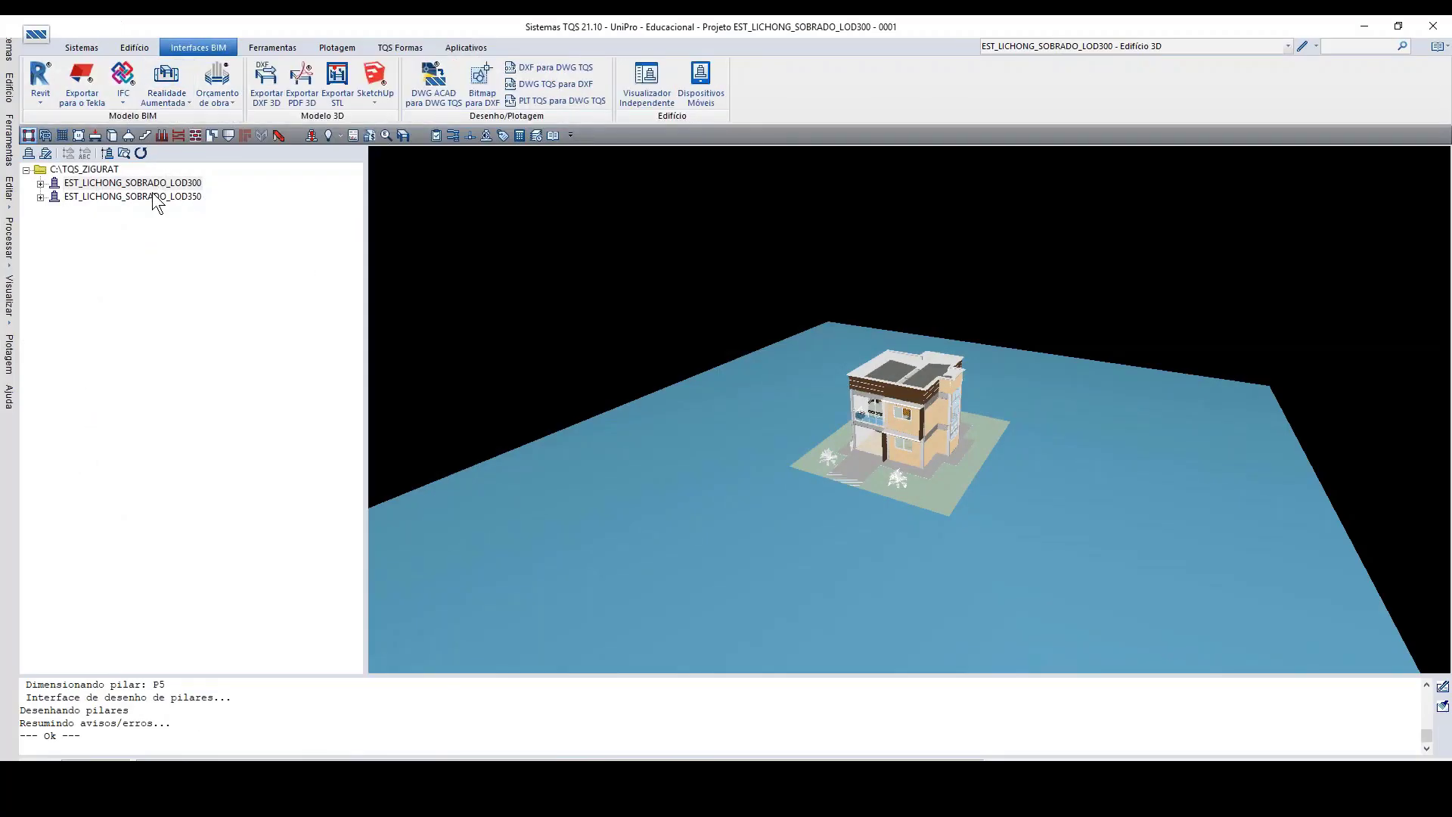
click(40, 100)
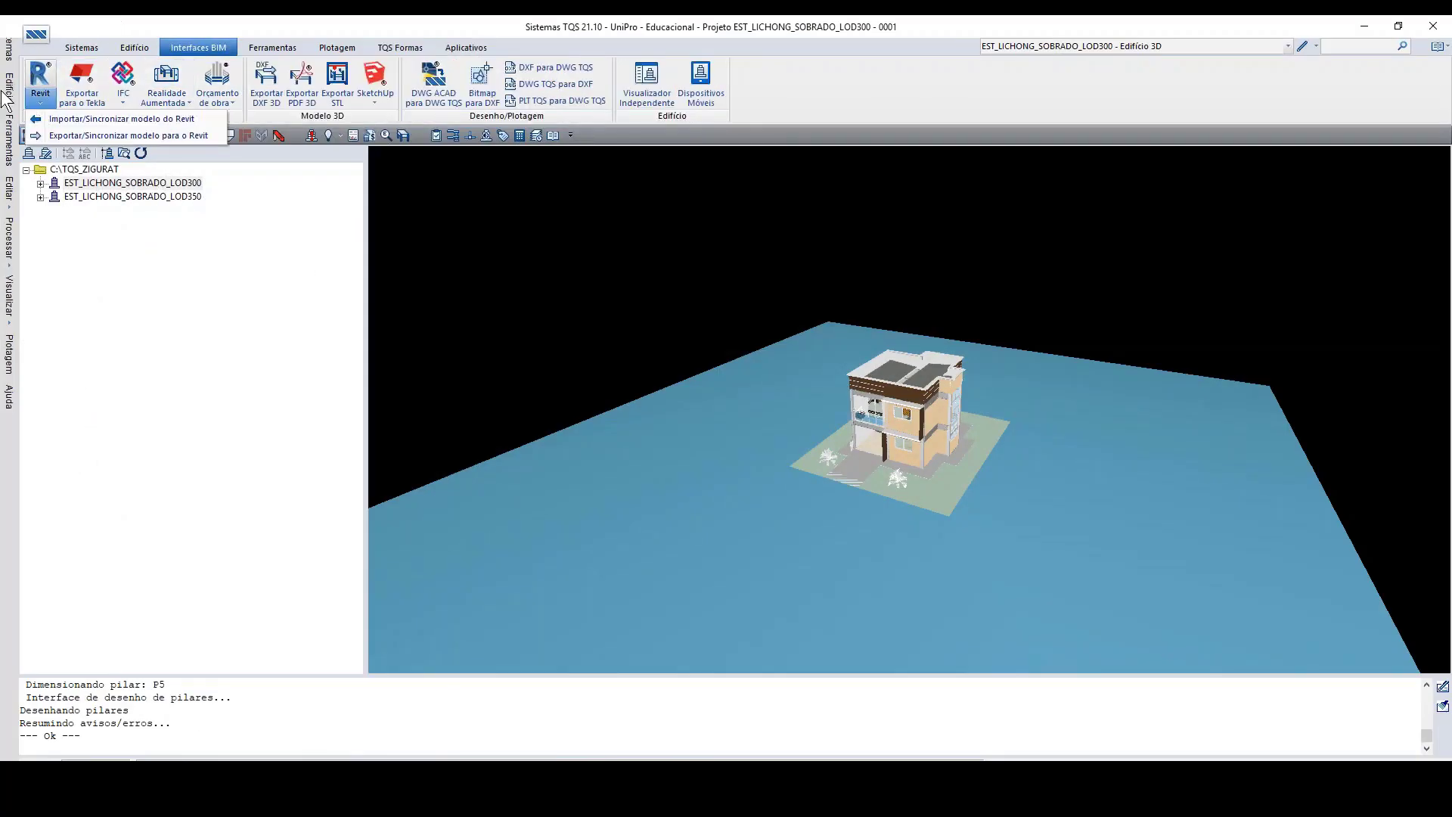
click(51, 119)
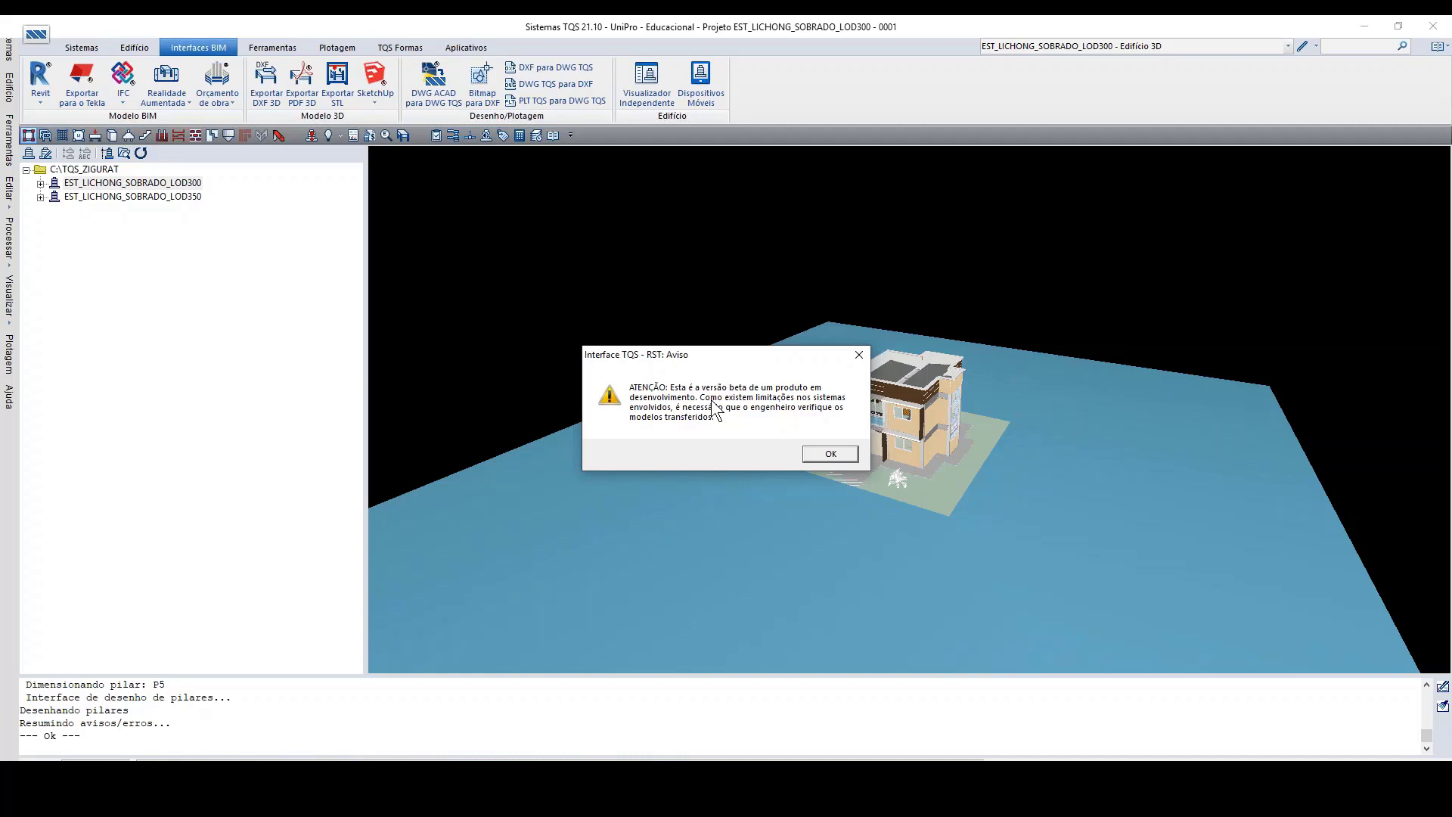
click(827, 455)
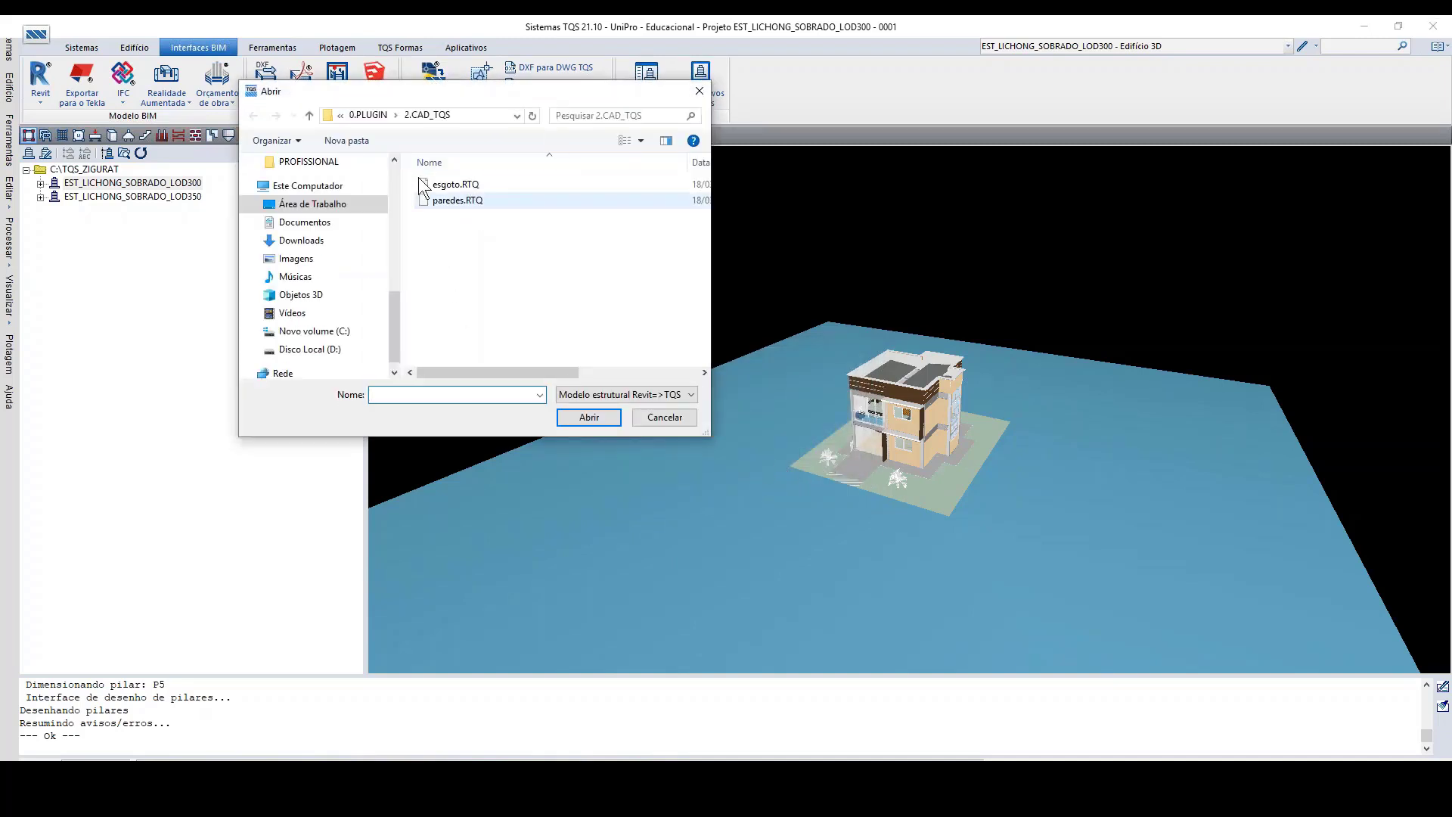
click(665, 418)
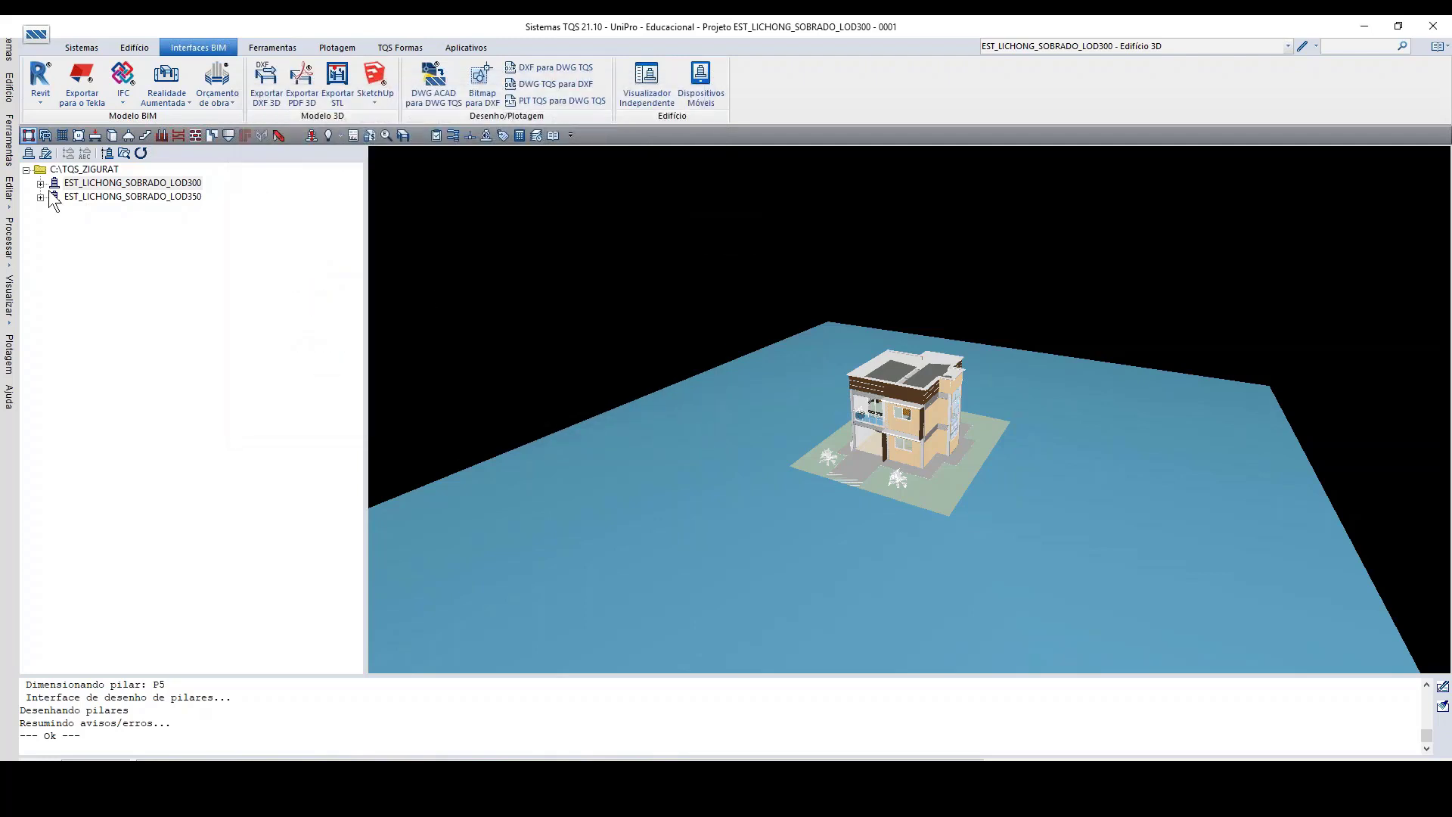
Step: Browse the EST_LICHONG_SOBRADO_LOD300 and LOD350 building trees, preview the LOD300 FUNDAÇÃO model and leave the LOD300 floors listed
double_click(55, 183)
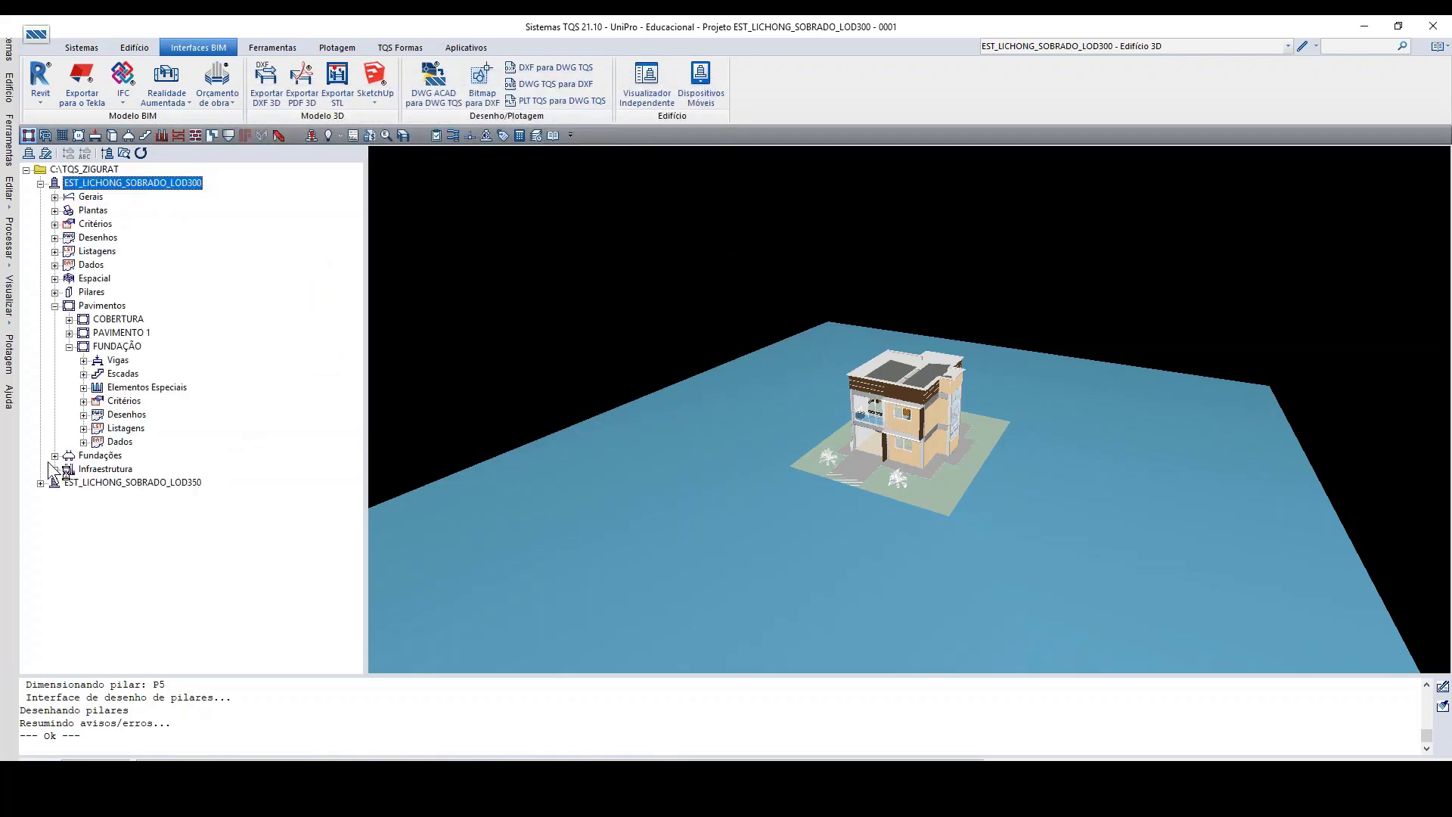
click(41, 482)
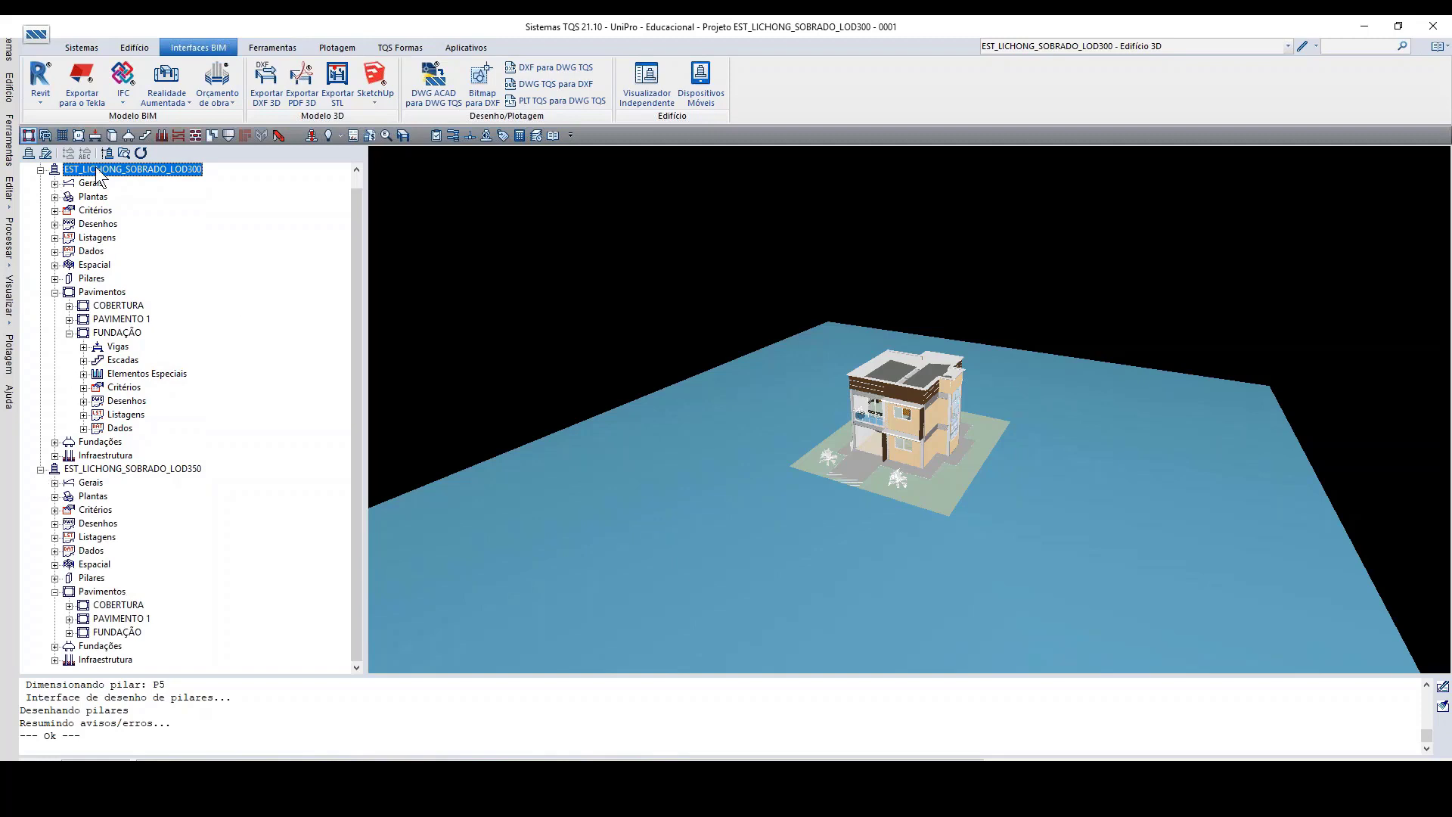
double_click(128, 334)
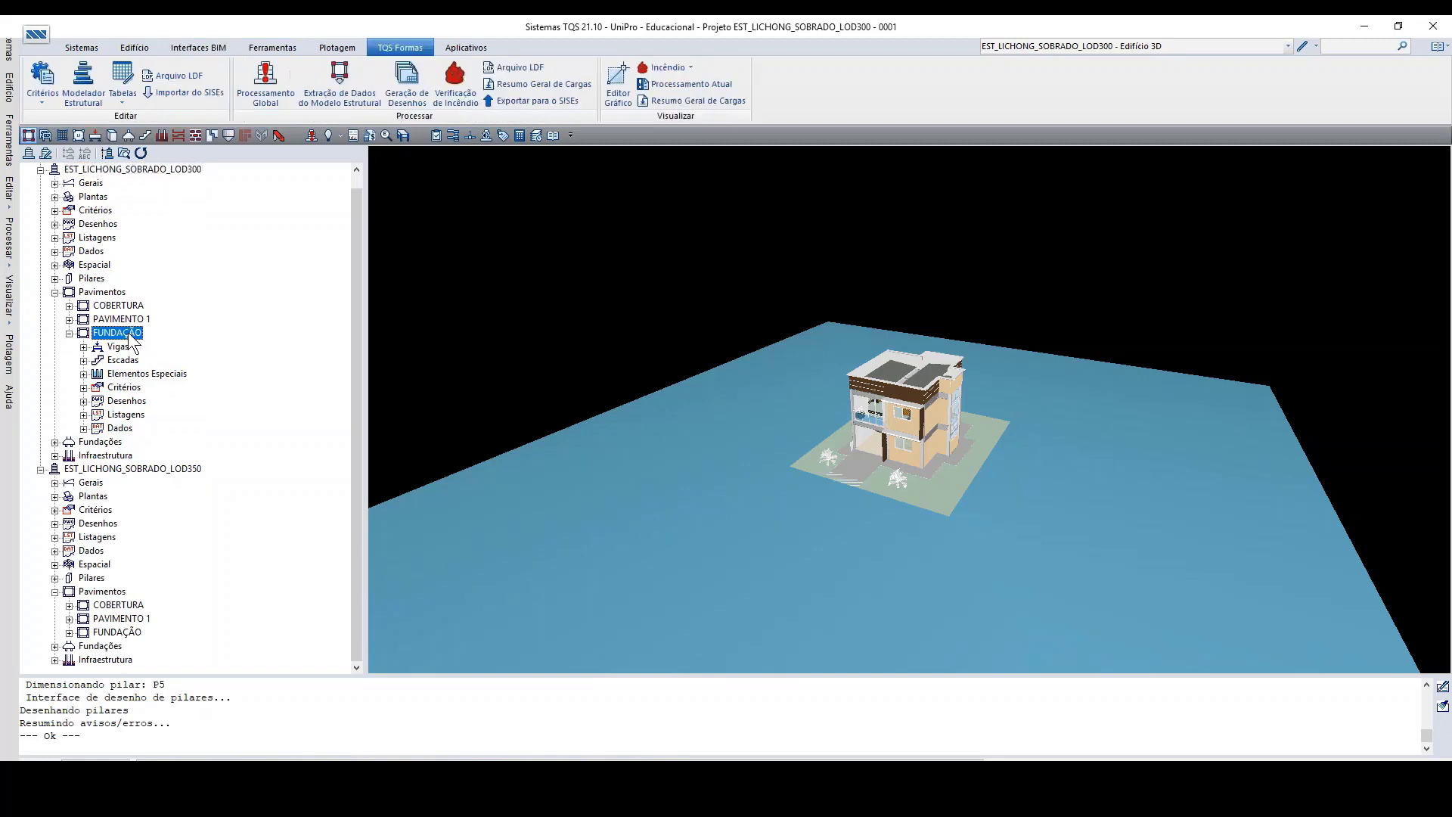
scroll(642, 346, up, 3)
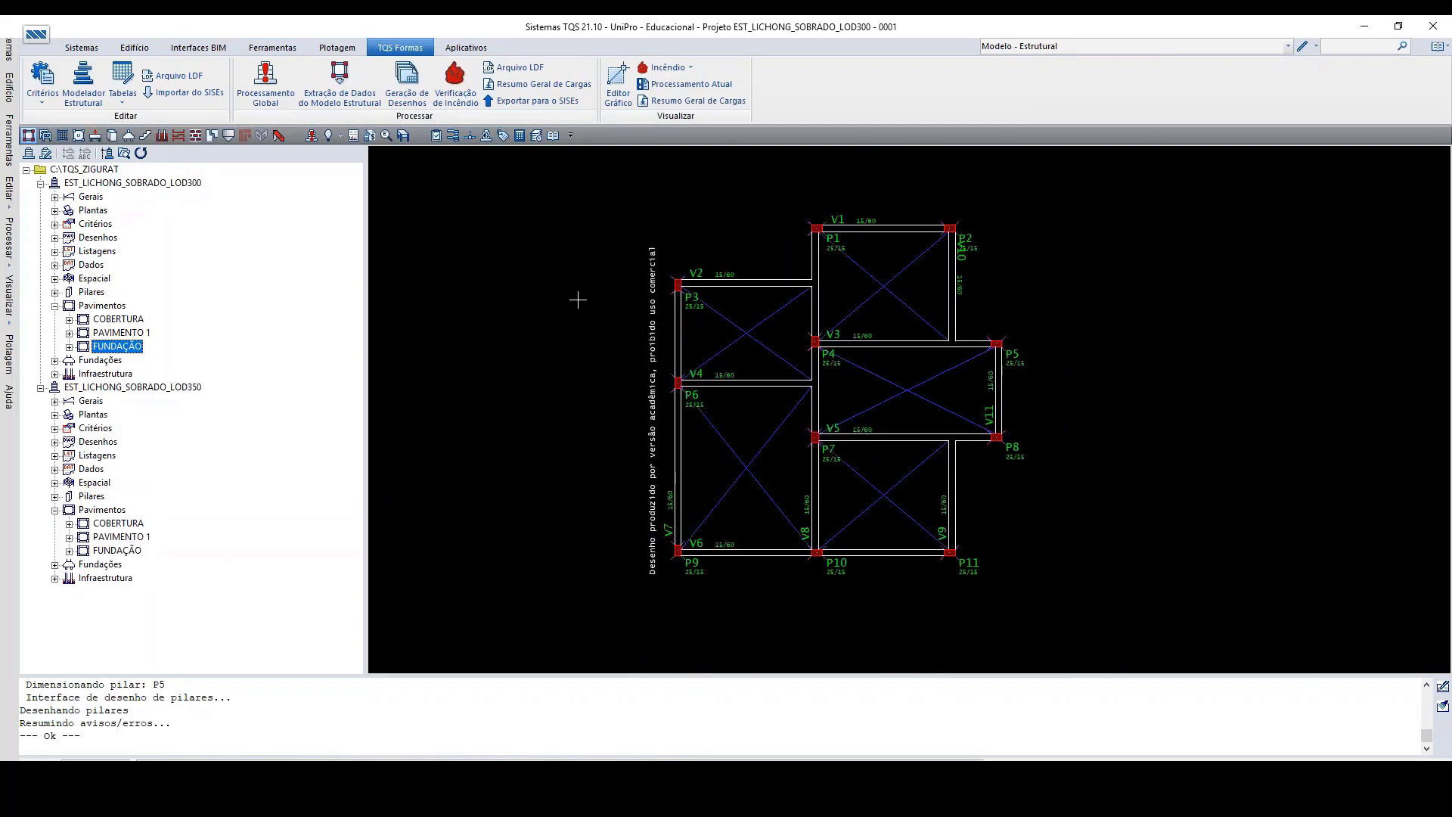
click(54, 307)
click(40, 346)
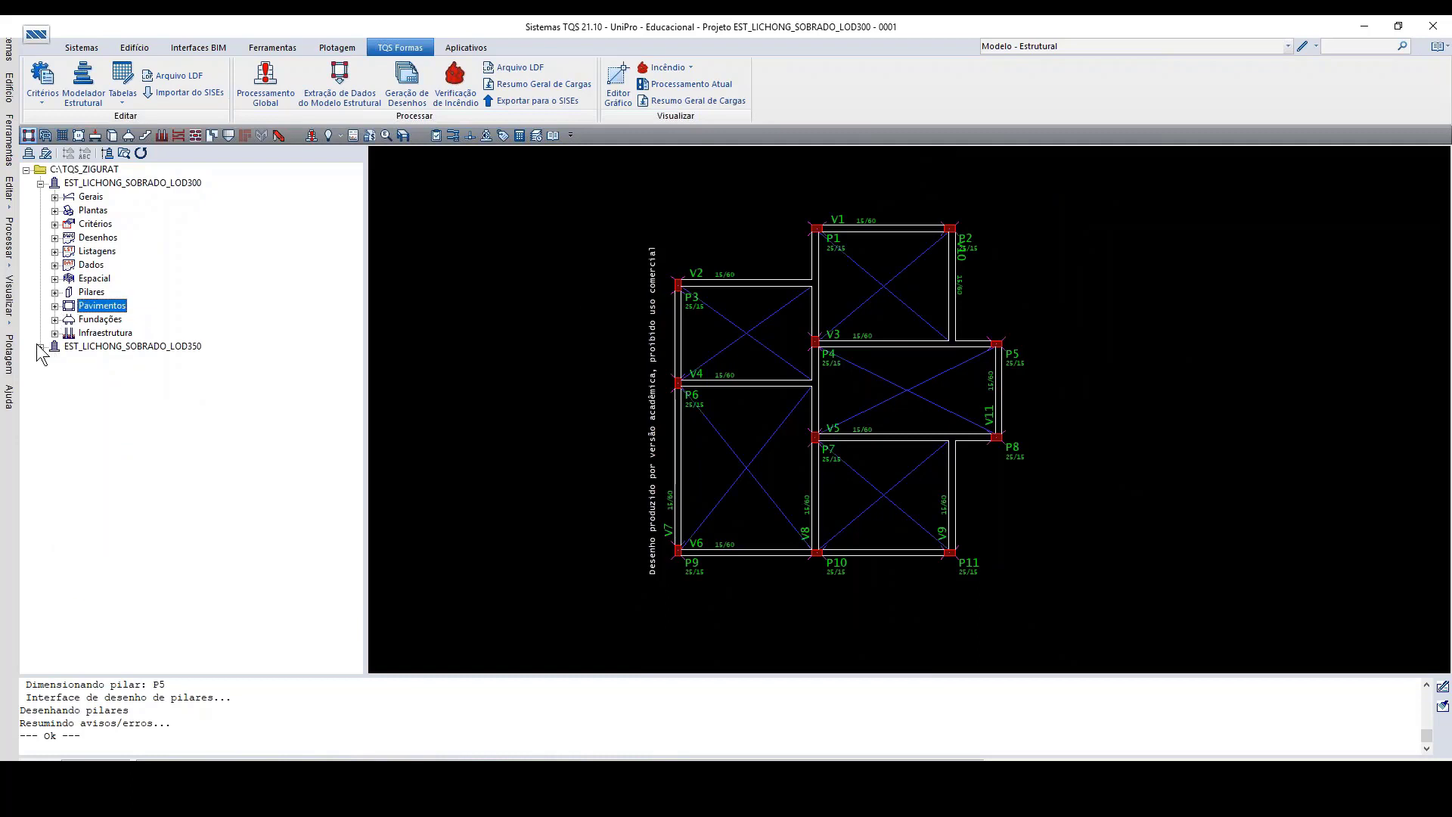
click(54, 306)
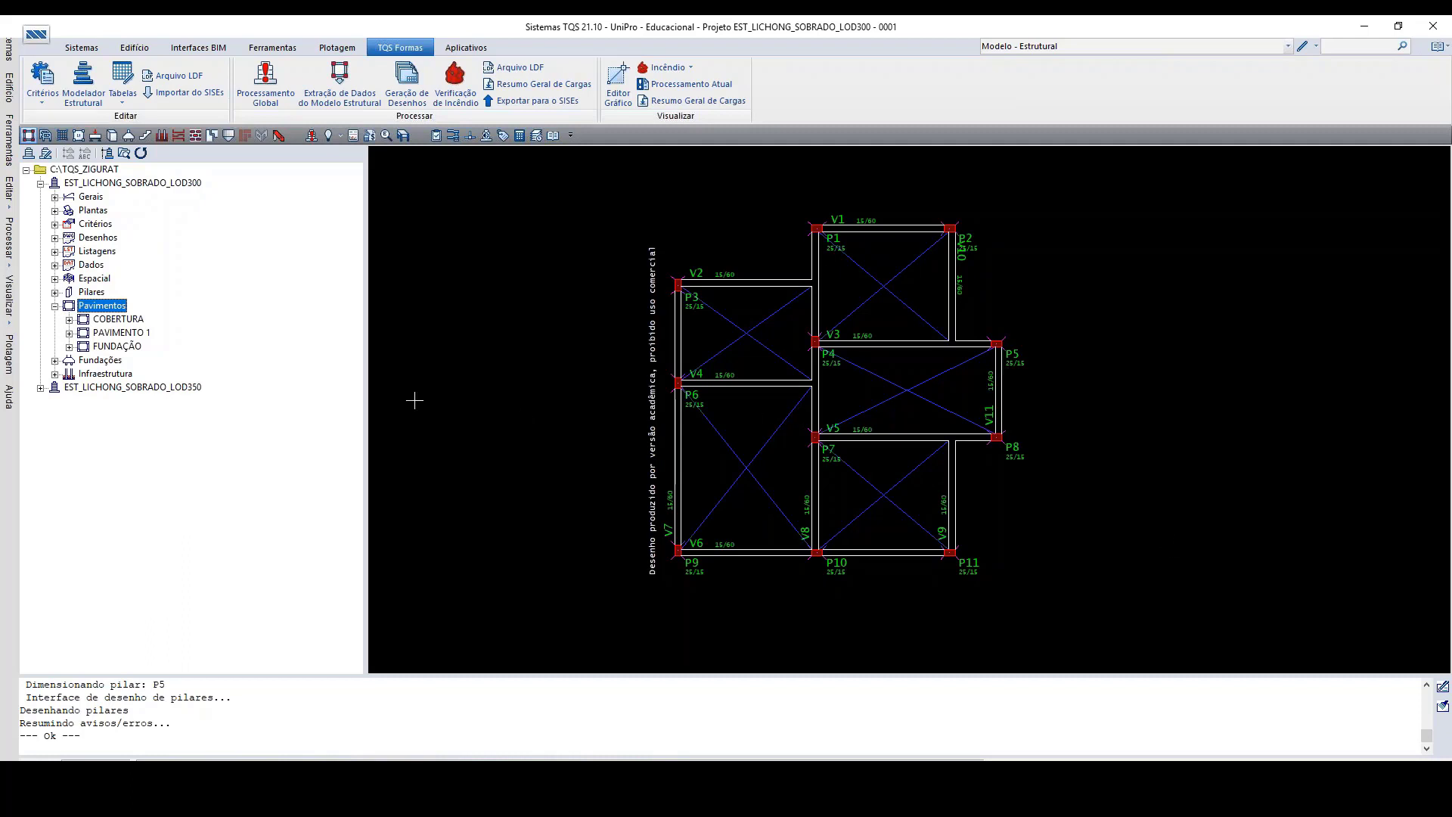
Step: Open the LOD300 FUNDAÇÃO floor in the structural modeler and review its external reference drawings and 3D reference file
mouse_move(984, 808)
double_click(120, 347)
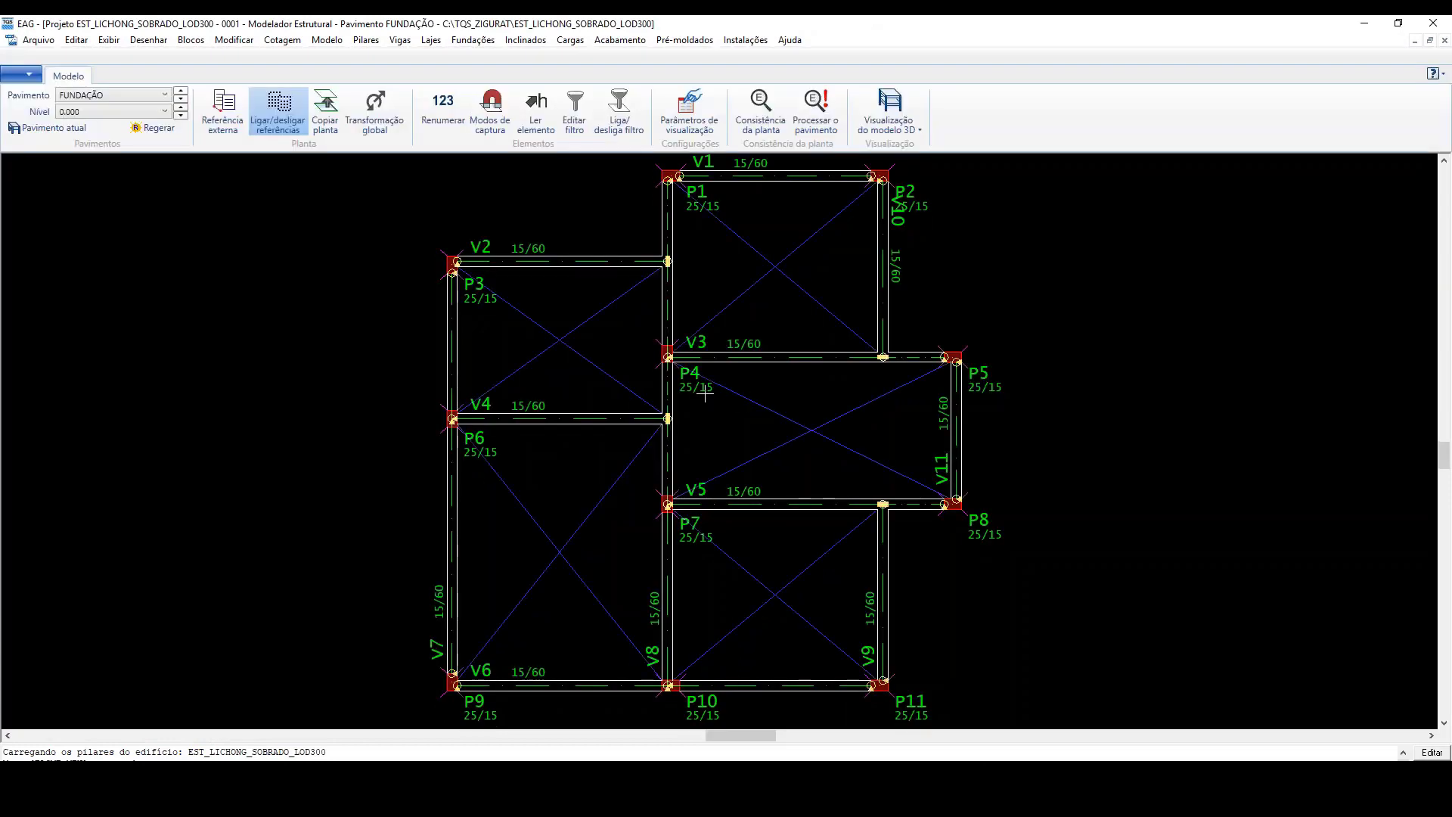
click(233, 121)
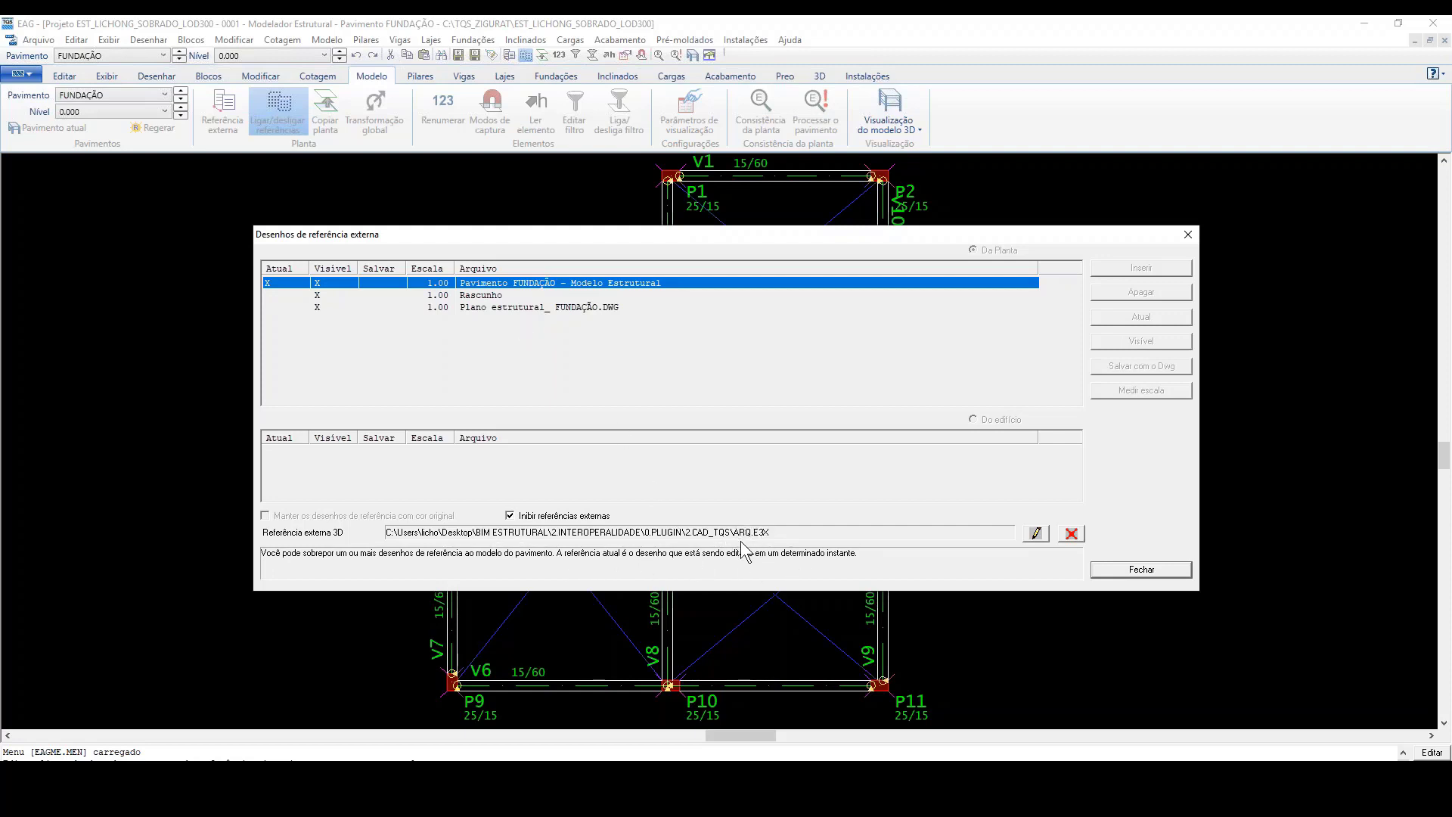
click(1121, 574)
Step: Generate the building's 3D model from FUNDAÇÃO to COBERTURA with external 3D references included and Paredes and Tubulações excluded
click(882, 108)
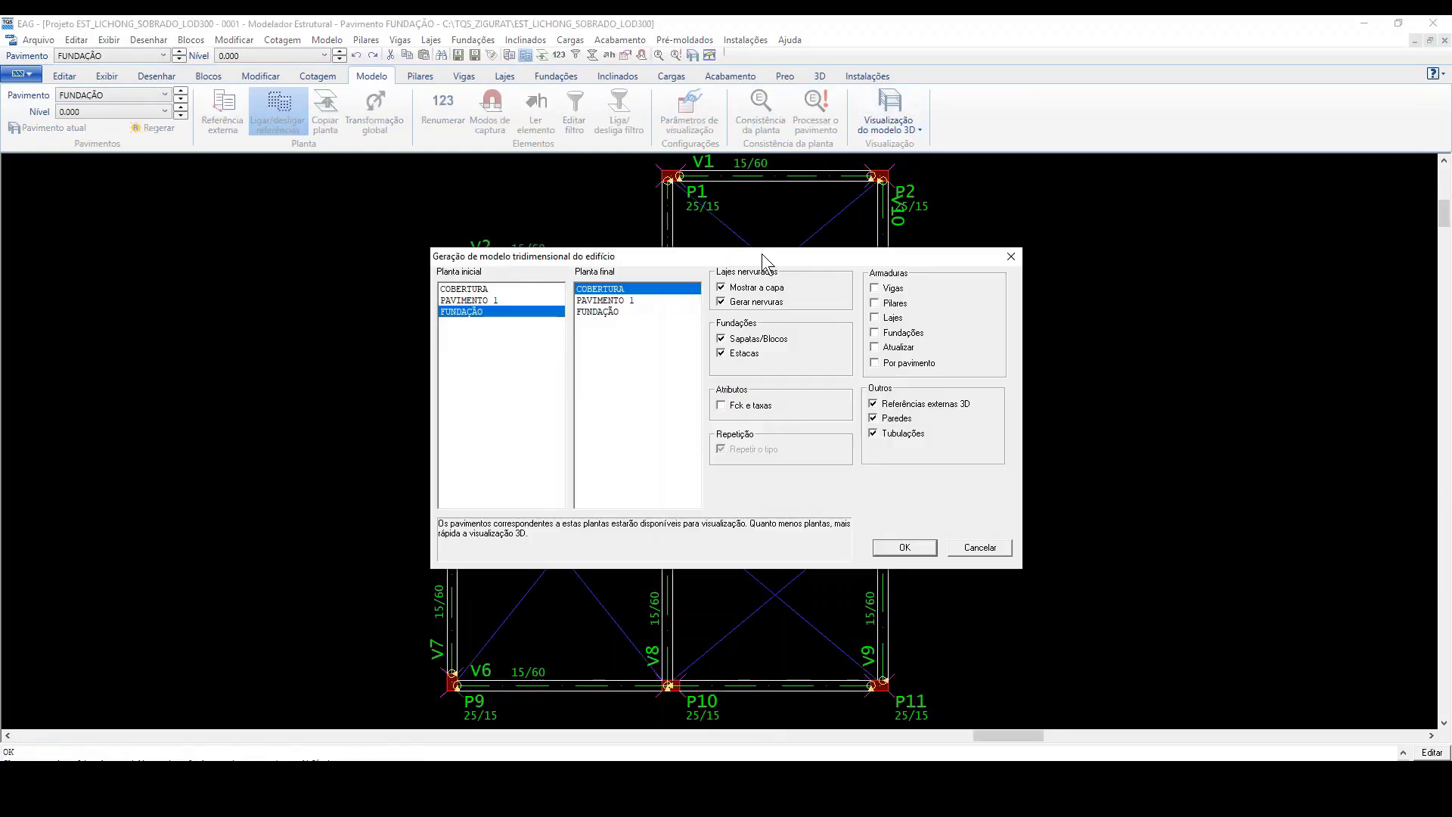
click(875, 418)
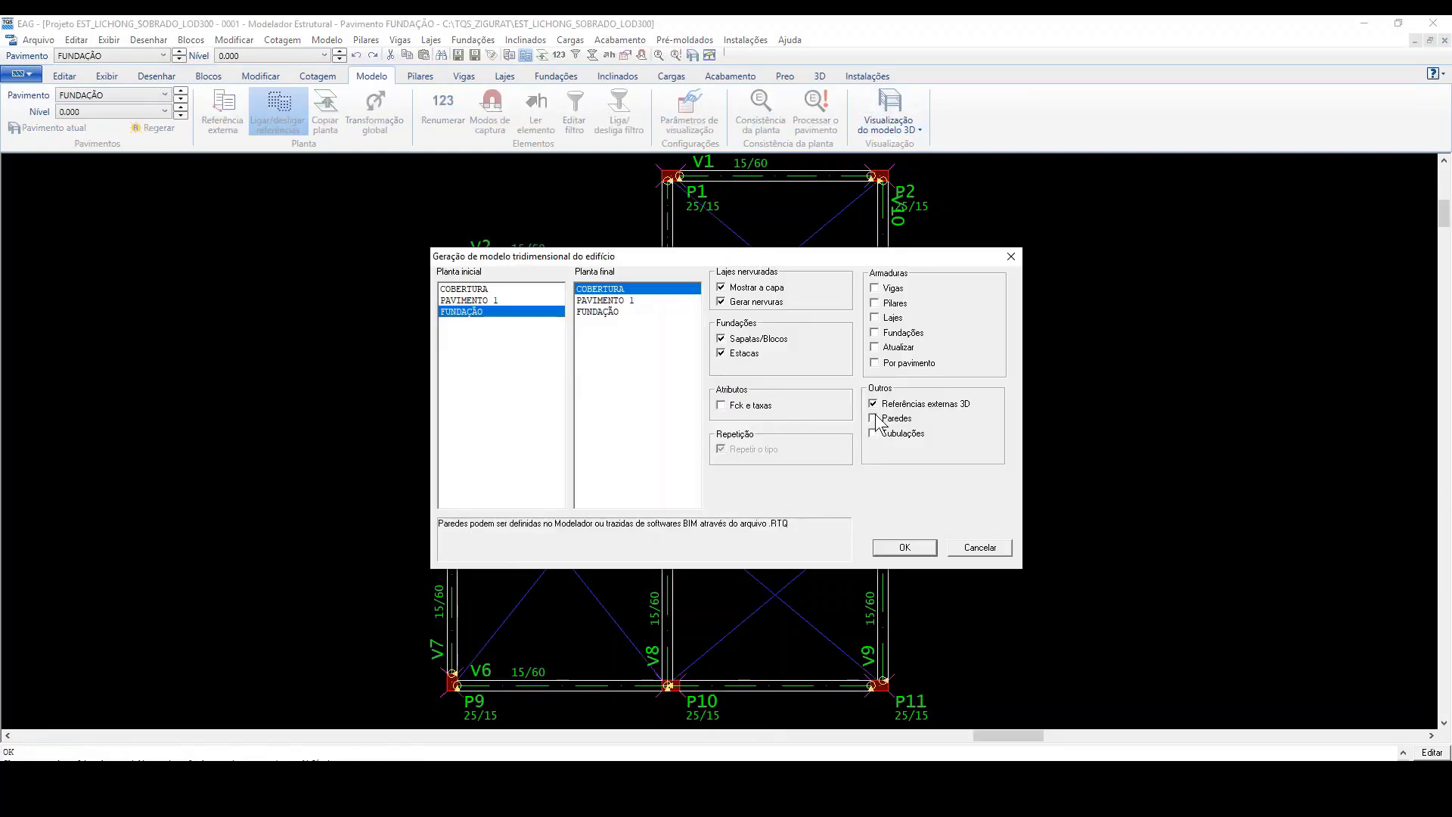
click(906, 547)
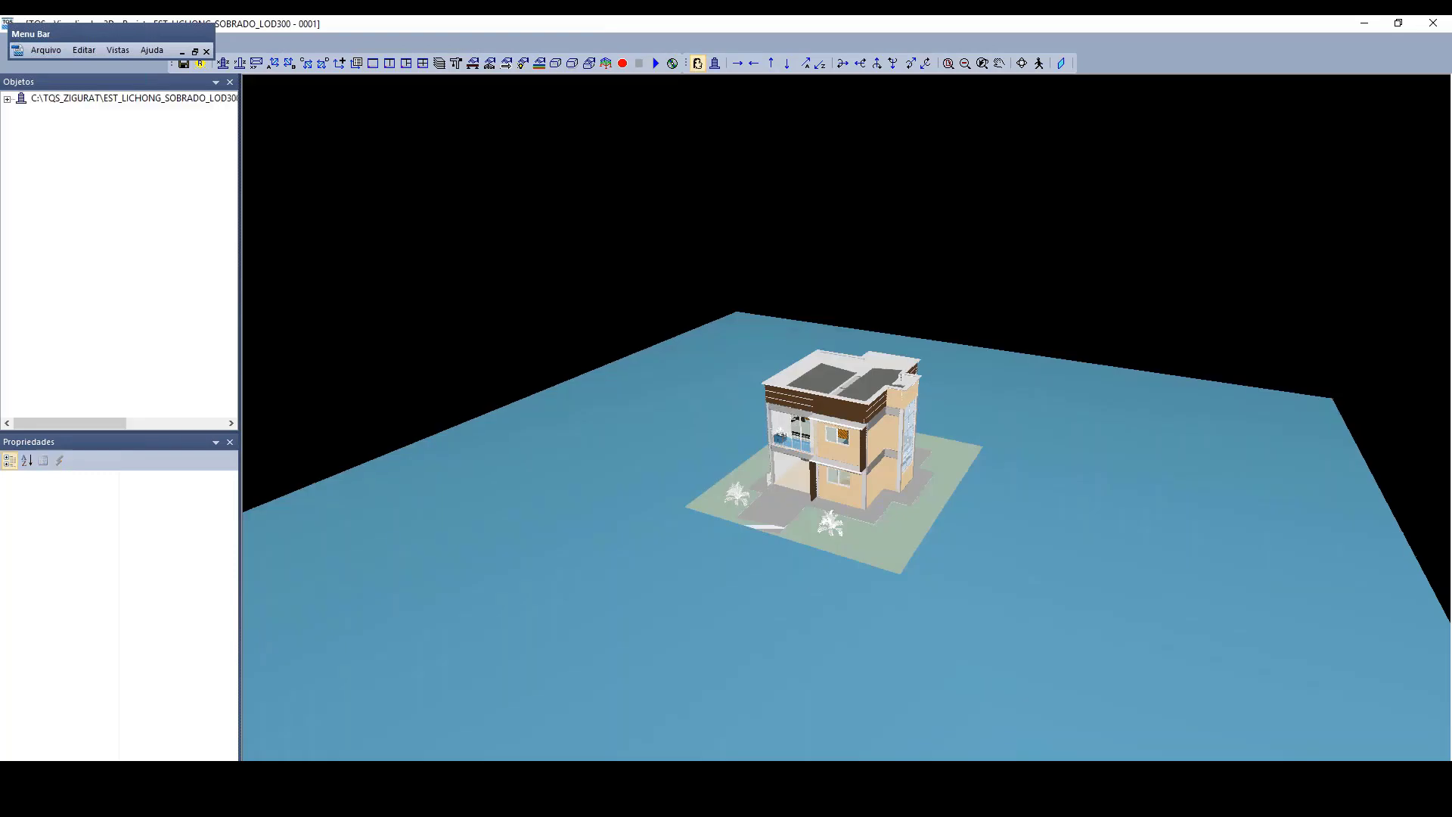
Step: Inspect the house in the 3D viewer and hide the grey concrete structure and blue base plane around the architectural reference
scroll(899, 427, up, 5)
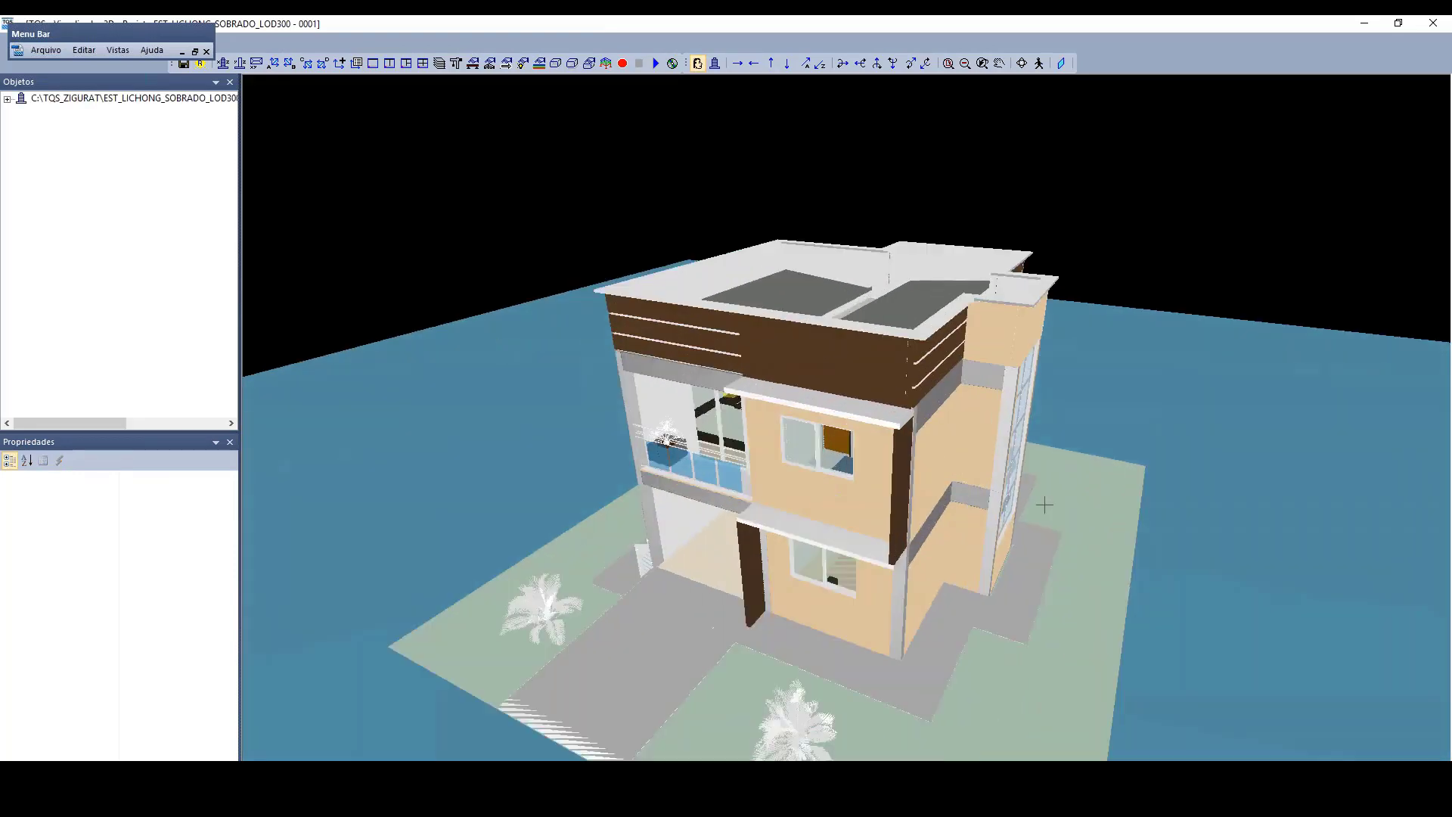
scroll(976, 435, down, 3)
middle_drag(973, 424, 1274, 393)
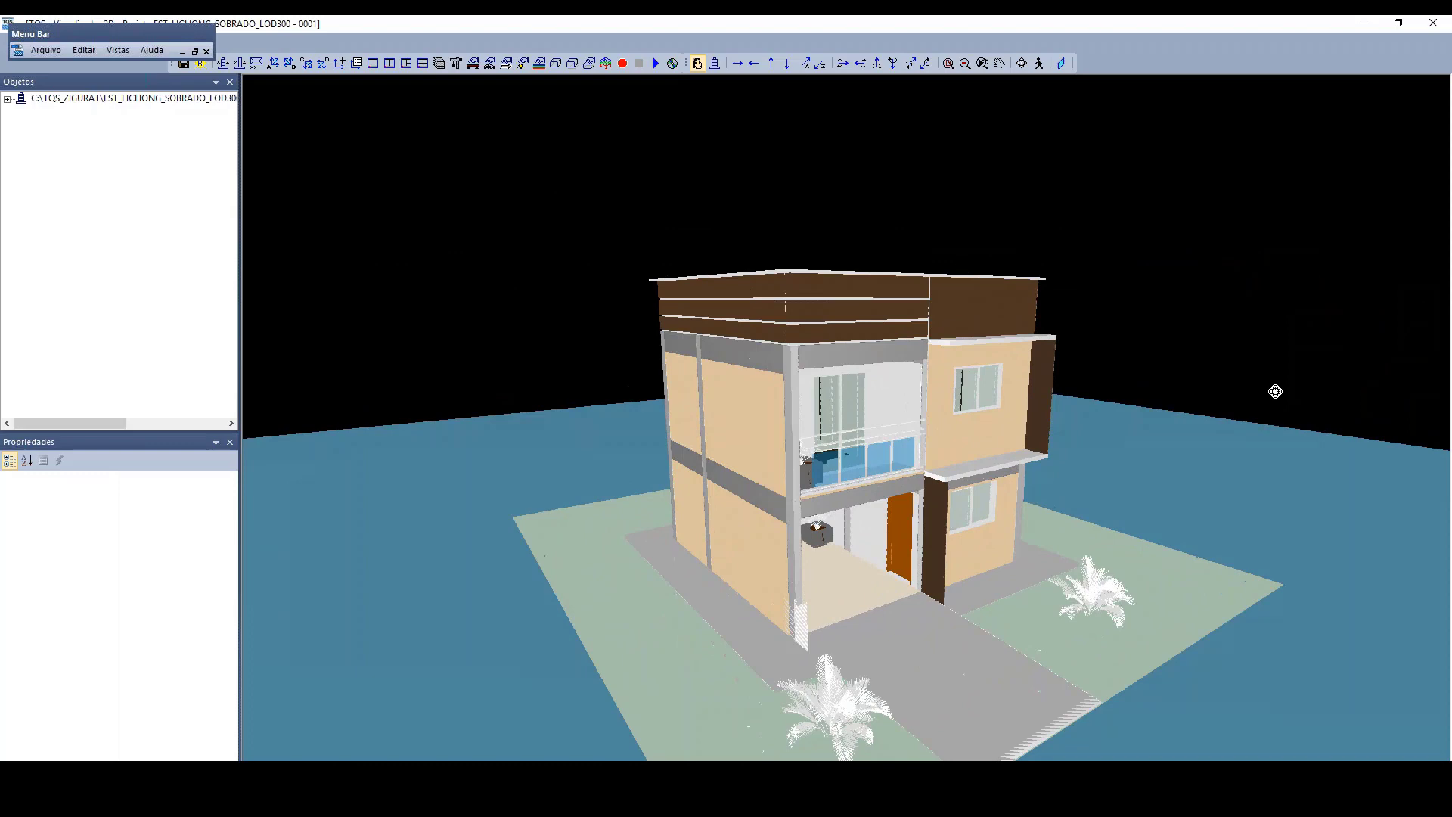
click(556, 63)
middle_drag(1182, 438, 1062, 481)
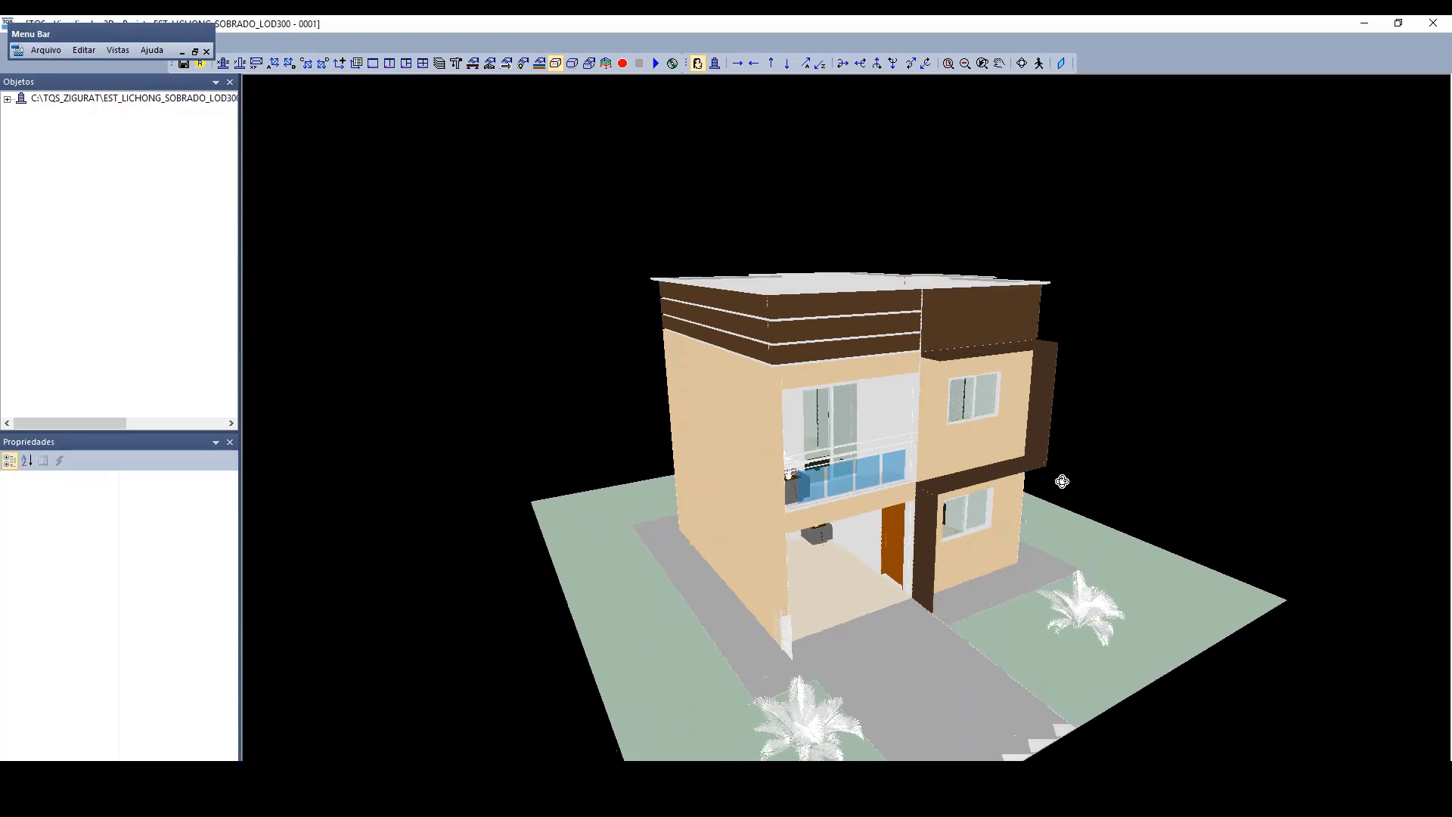
Step: Review the Arquitetura element types in the element colour settings and close them without changes
click(538, 64)
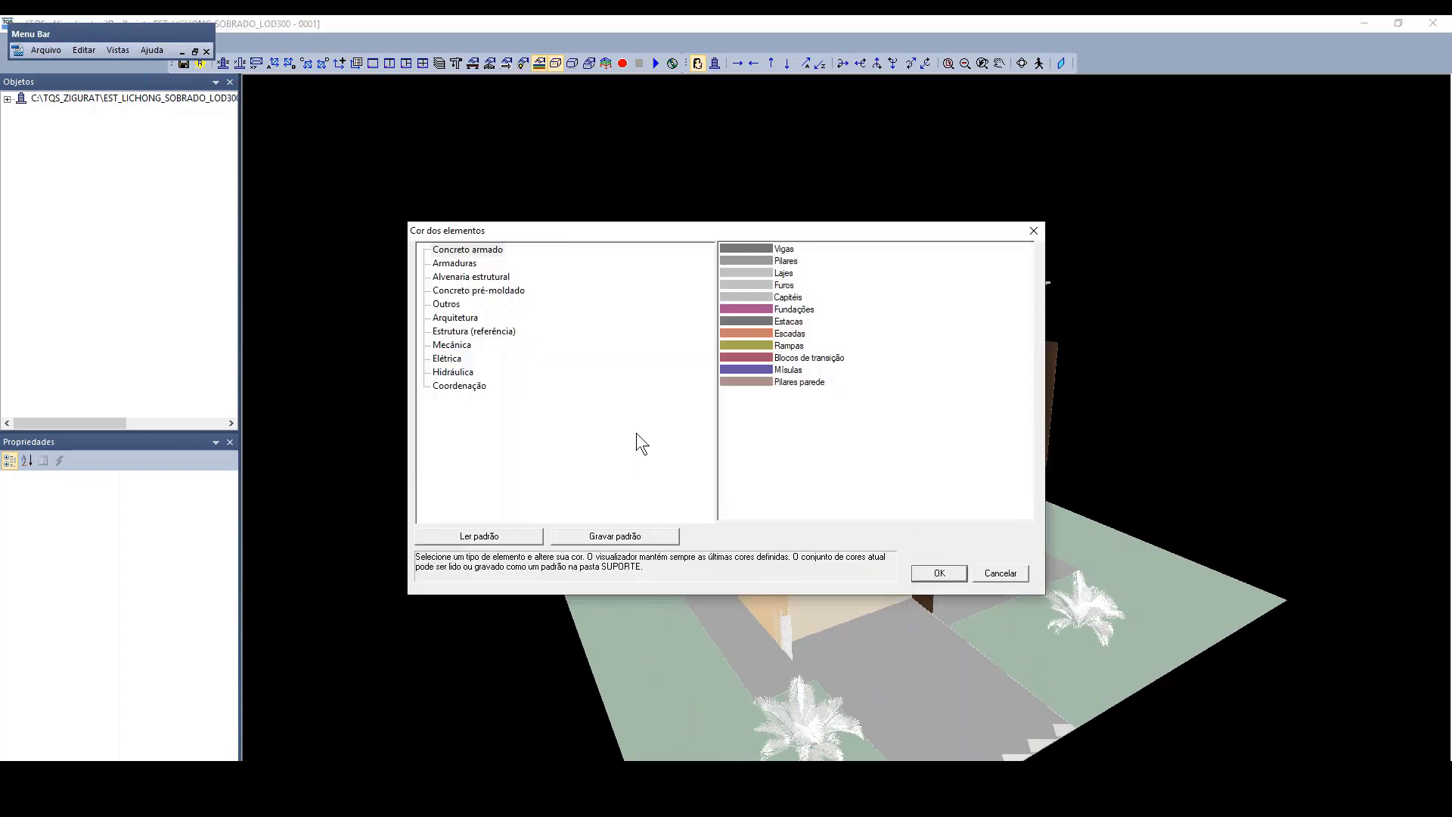
click(458, 318)
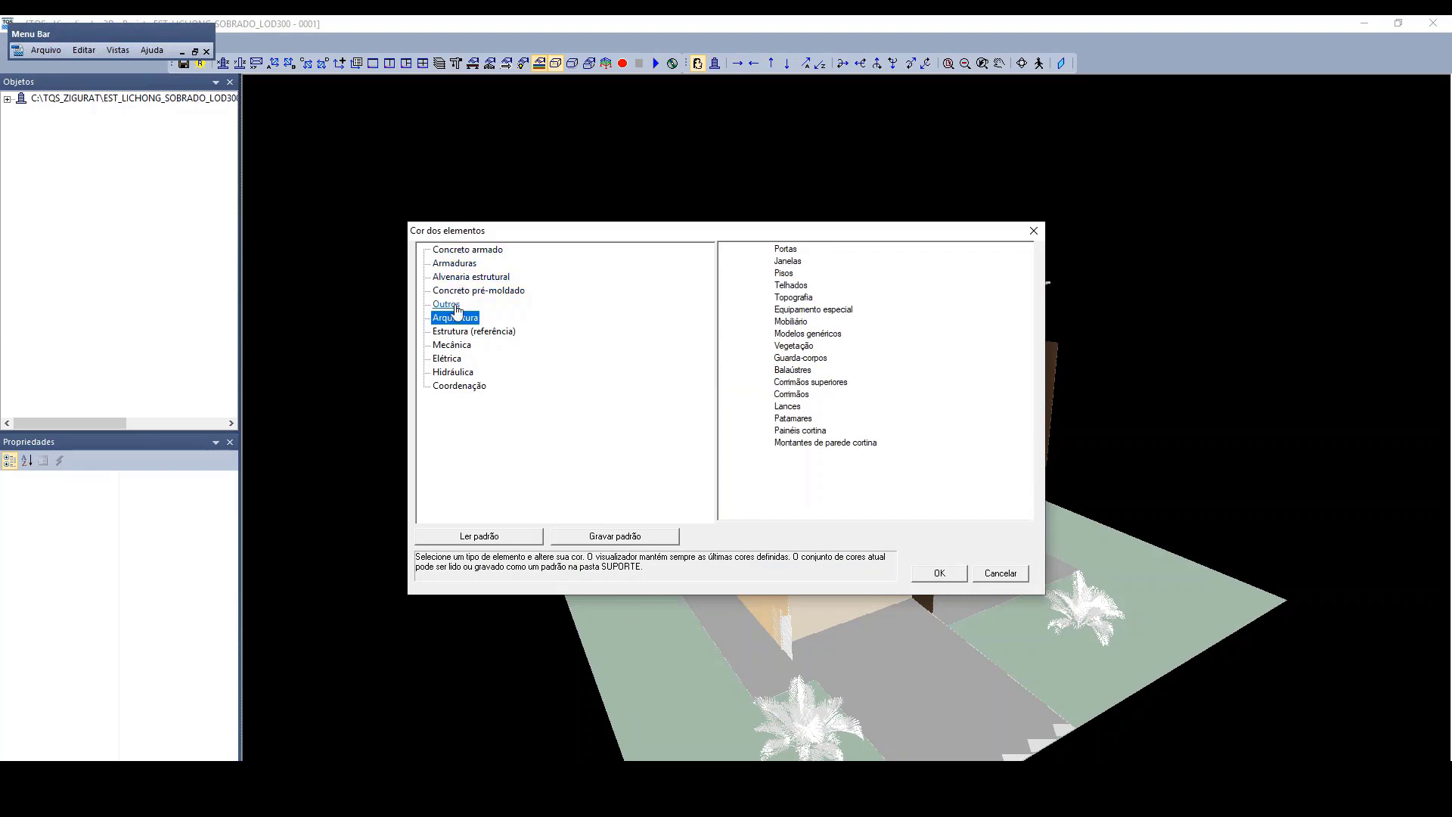
click(1034, 230)
Step: Make the architectural reference semi-transparent in the 3D viewer and view the rooms inside the house
click(574, 65)
scroll(840, 469, up, 4)
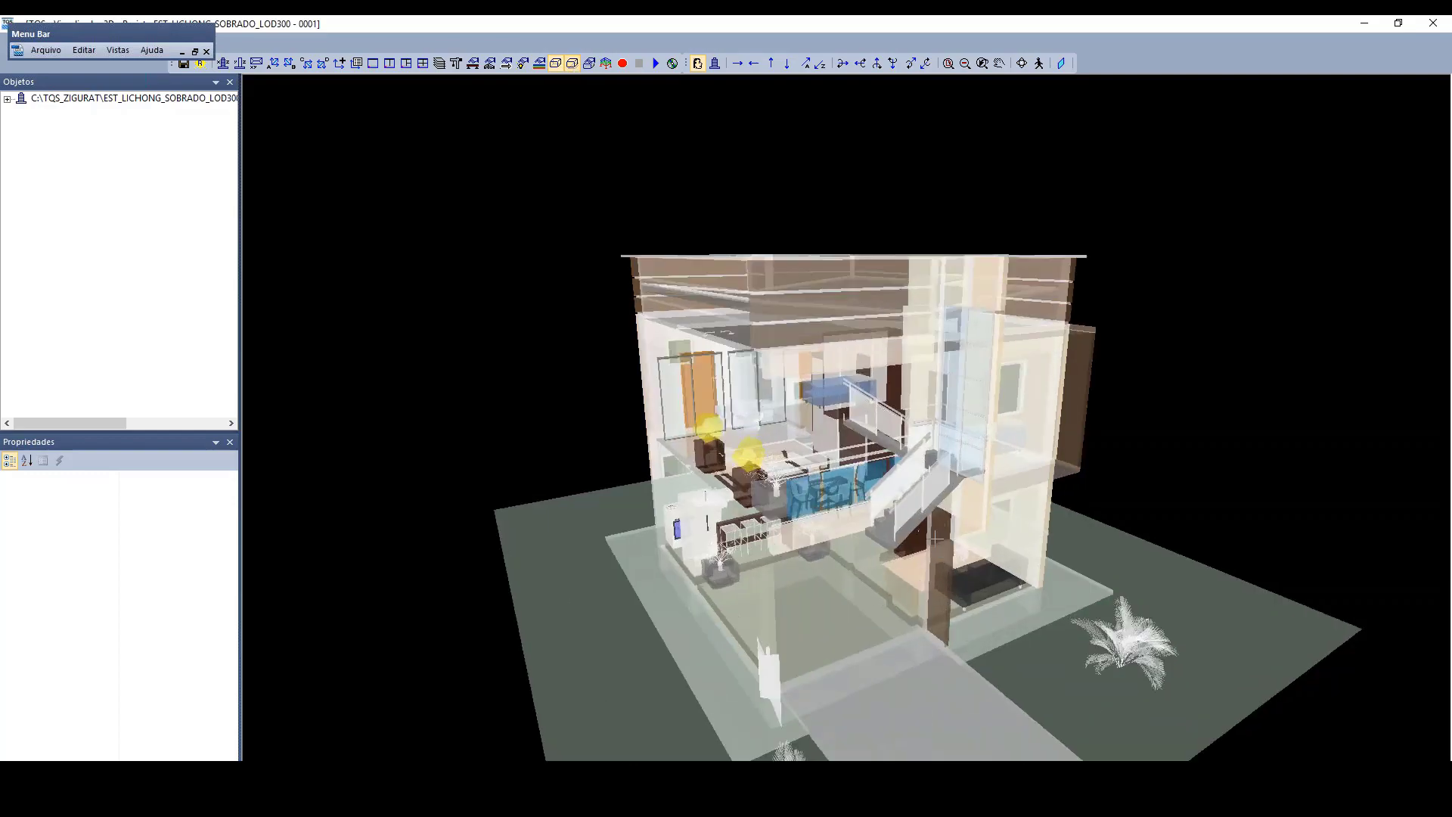
middle_drag(832, 499, 1038, 529)
scroll(852, 517, up, 6)
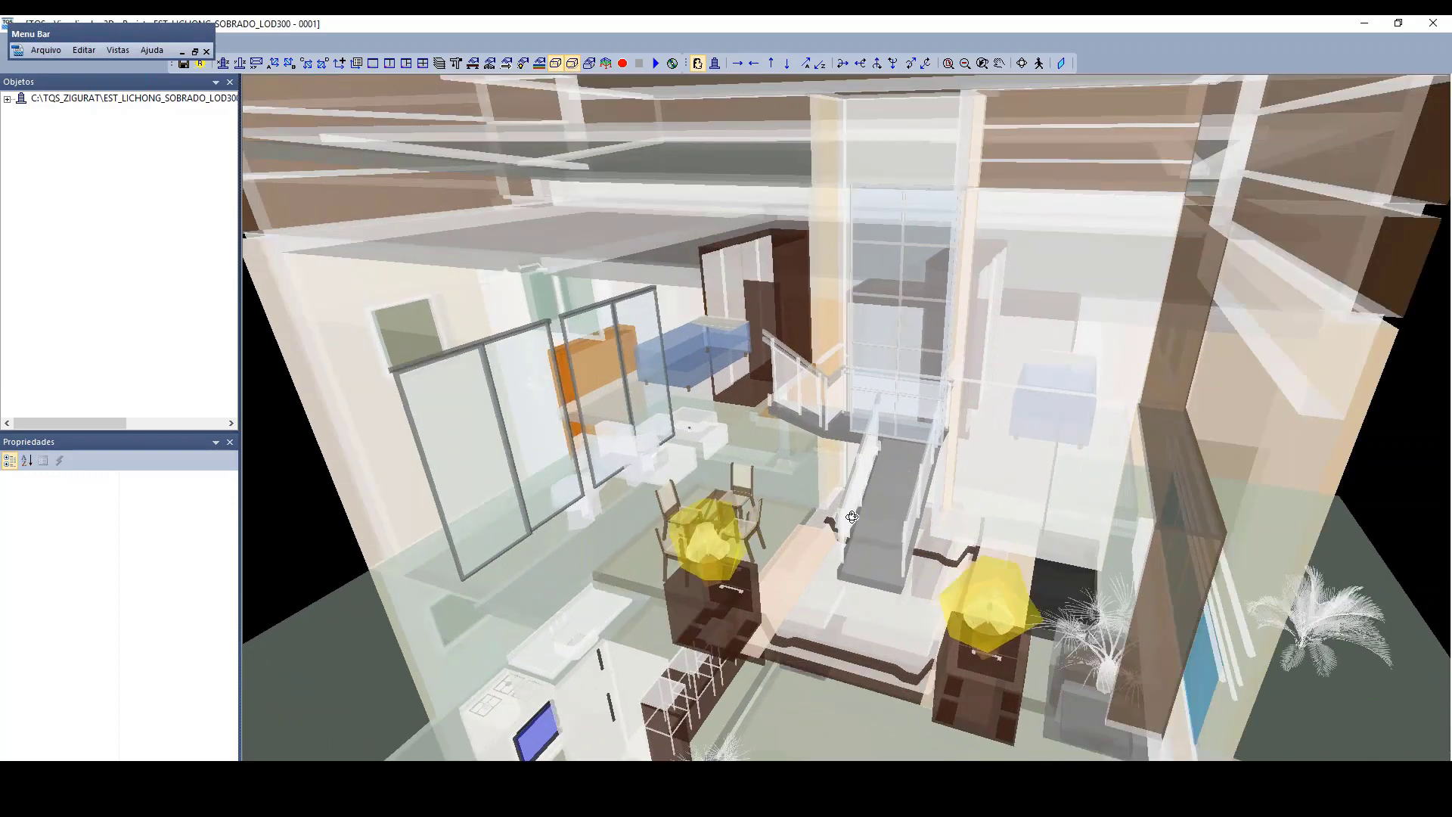
Step: Examine the house interior up close around the dining table, the staircase and the upper-floor bedroom
middle_drag(851, 517, 842, 480)
scroll(801, 699, up, 3)
scroll(794, 361, up, 4)
scroll(857, 506, up, 1)
scroll(857, 506, up, 2)
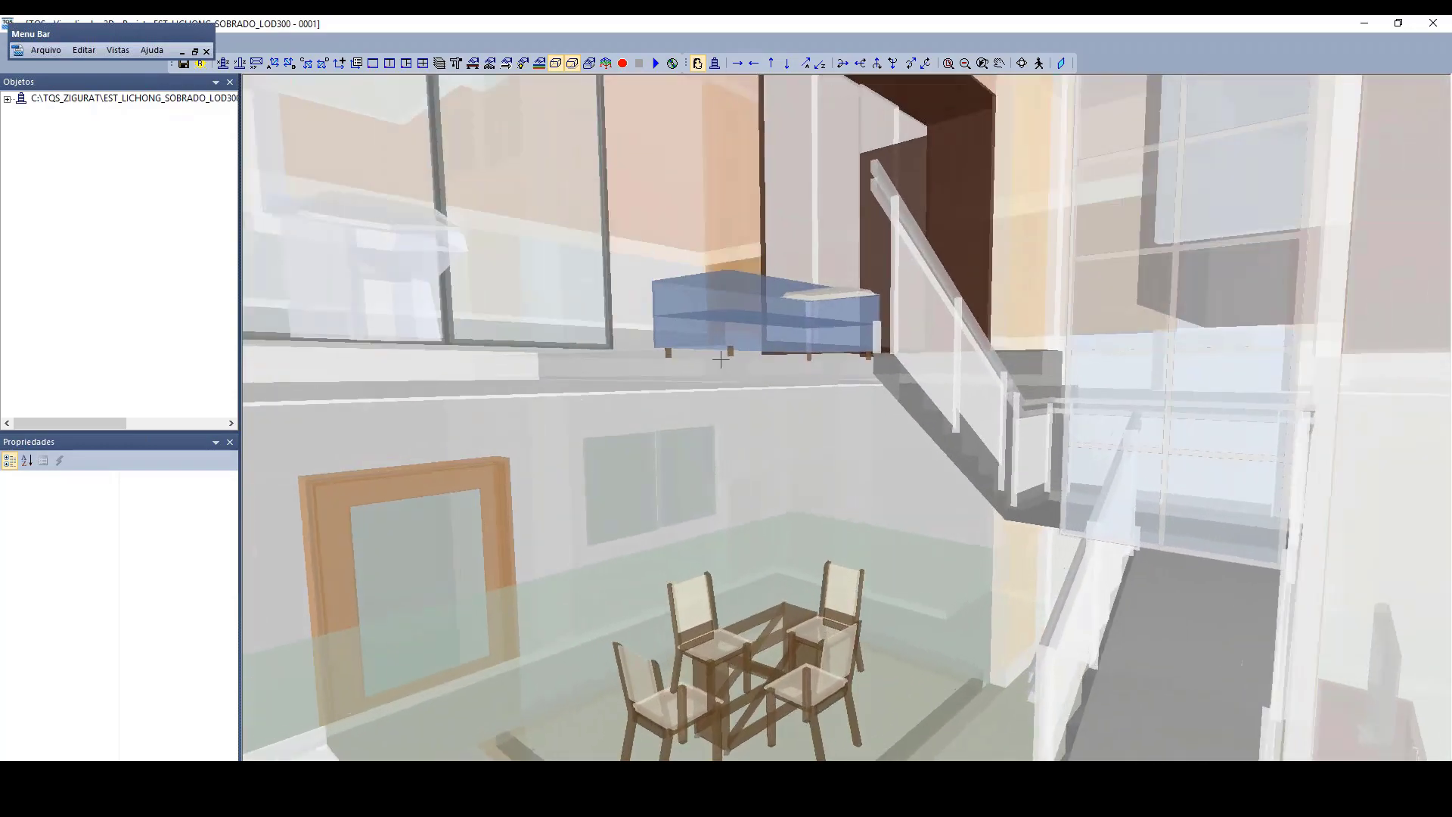
shift+middle_drag(761, 400, 1349, 376)
middle_drag(1243, 440, 760, 386)
scroll(760, 387, down, 10)
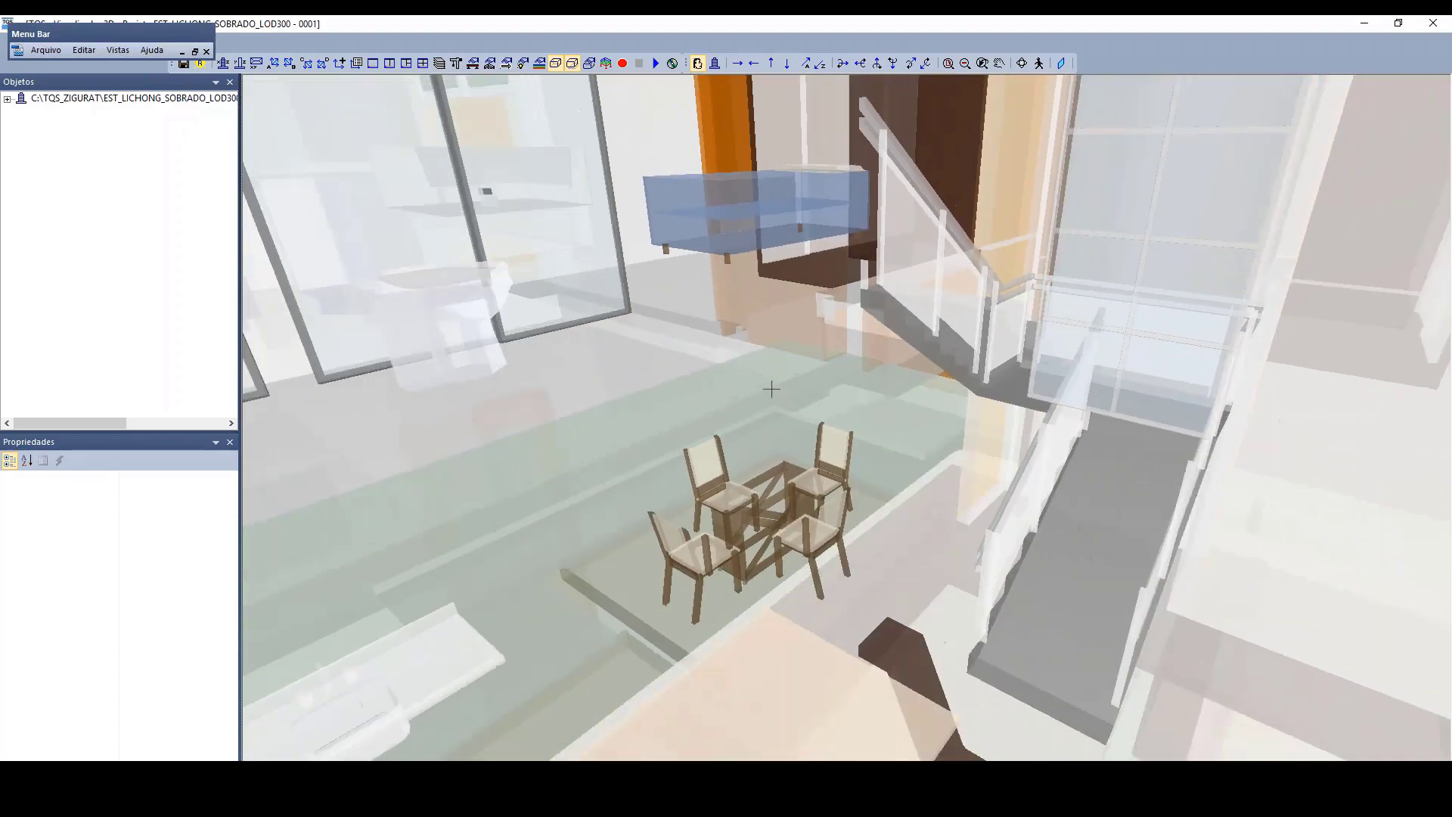
Step: Look over the whole semi-transparent house from the front and the stair side, including furniture and glazing
scroll(771, 389, down, 8)
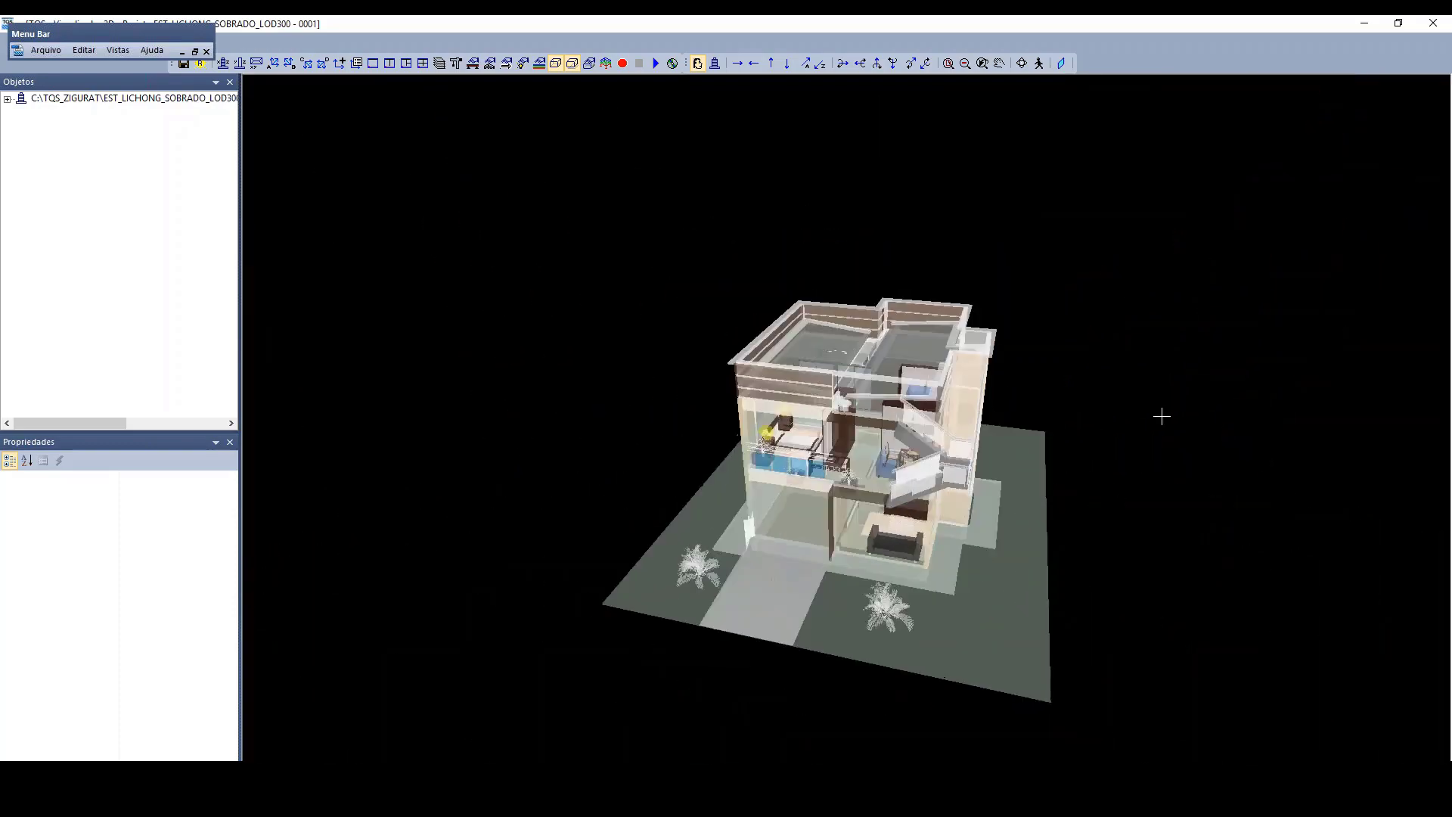
middle_drag(1162, 416, 715, 447)
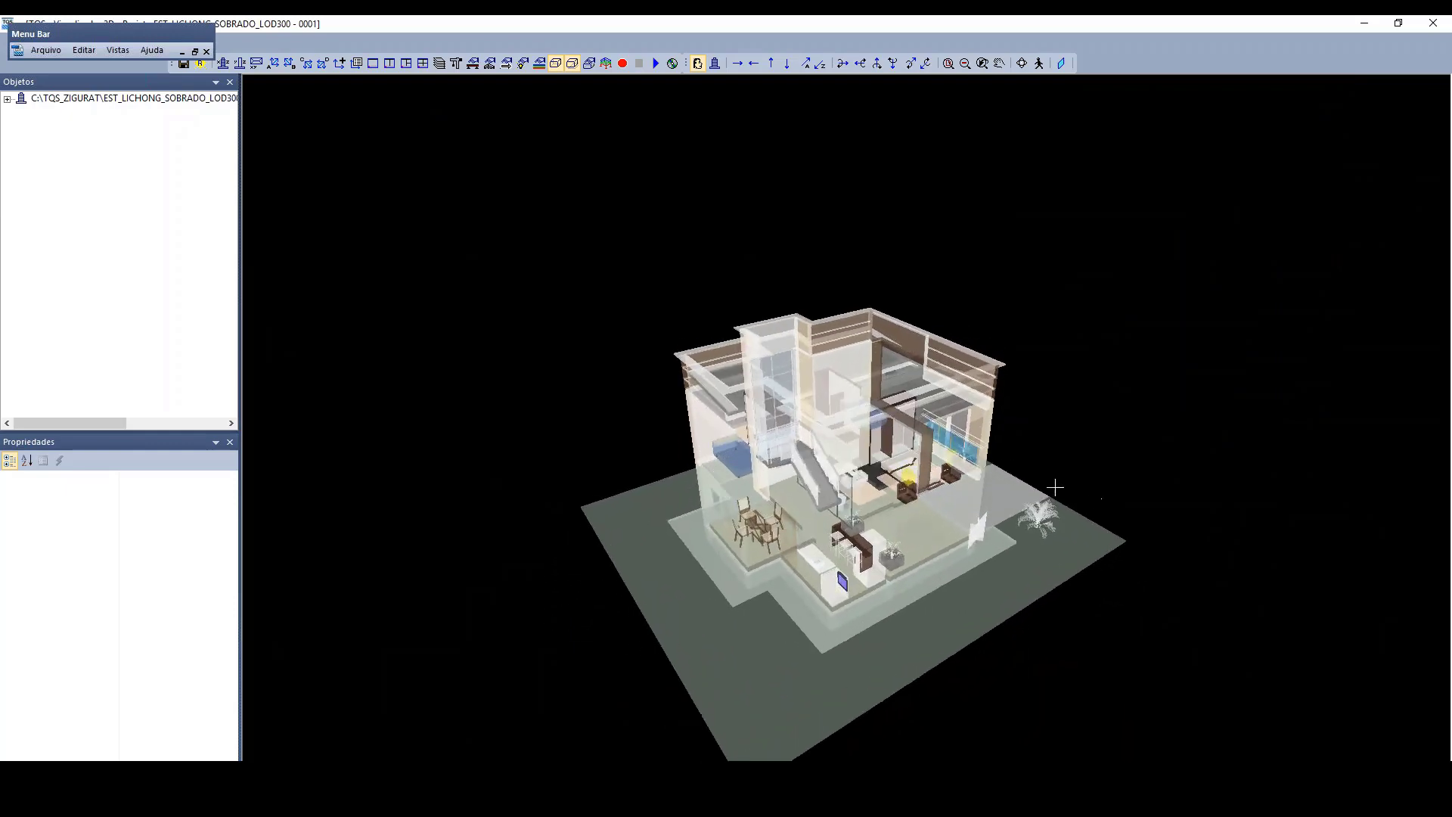
scroll(1055, 488, up, 10)
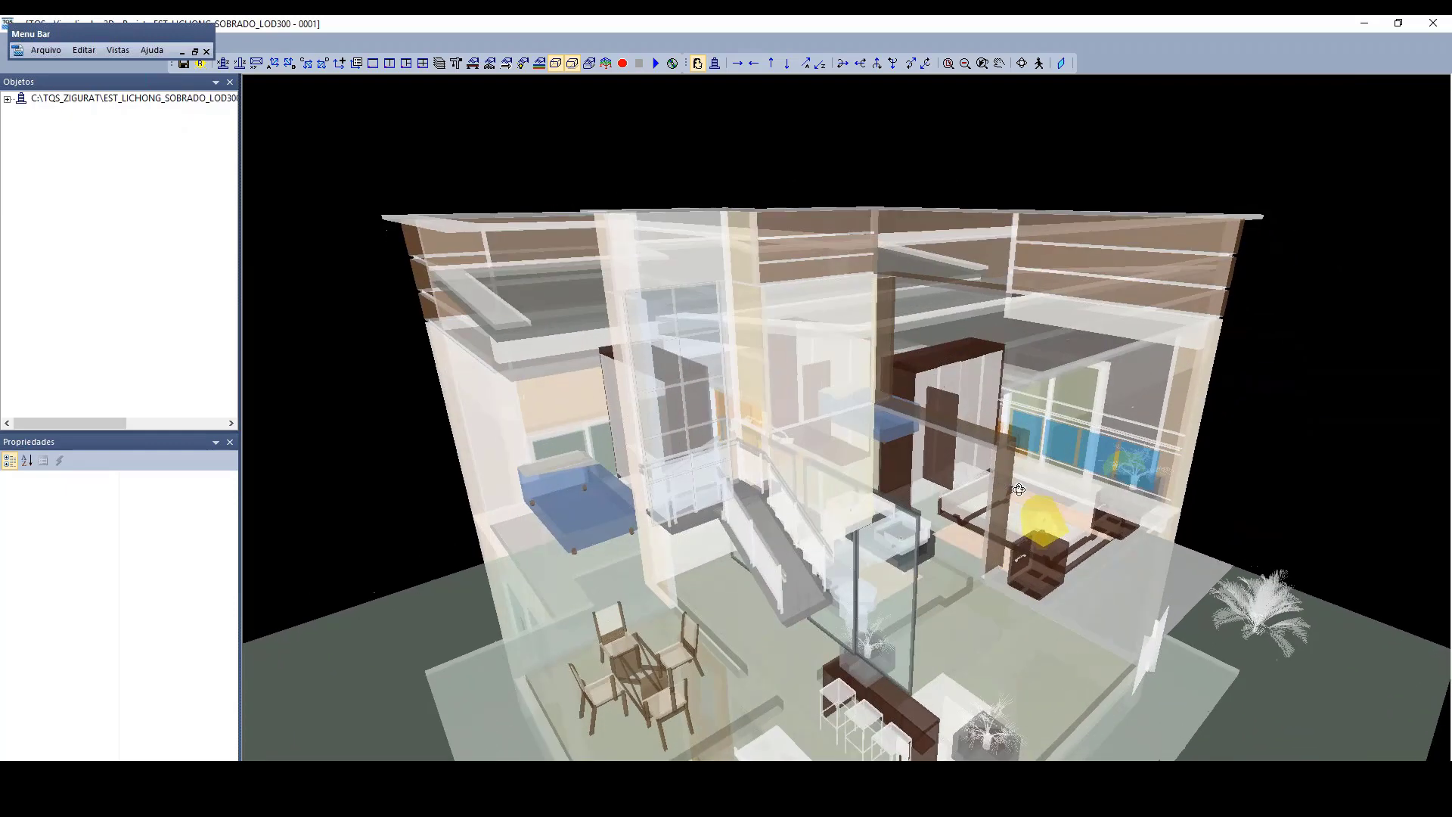
middle_drag(1019, 489, 1045, 492)
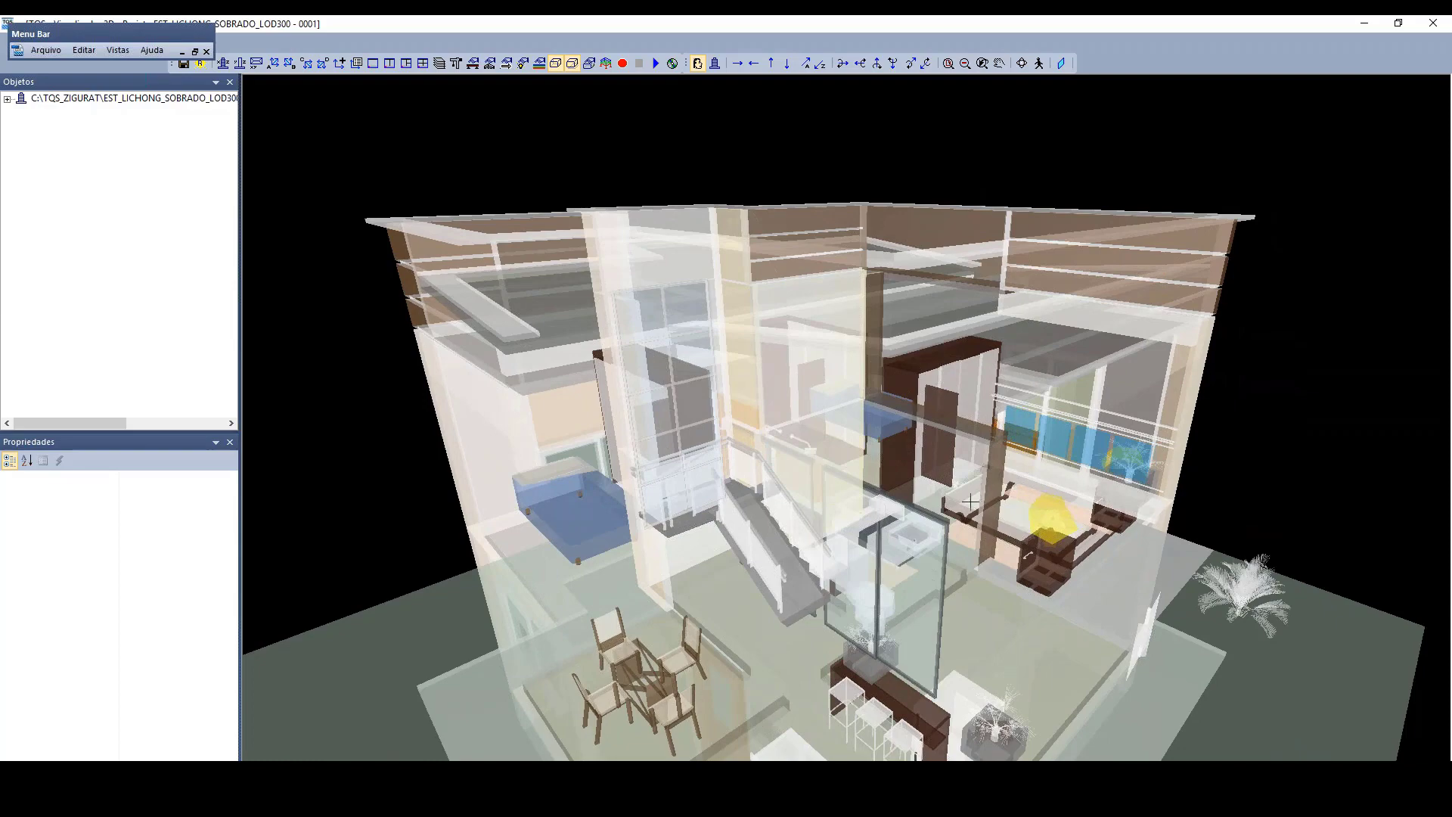
middle_drag(910, 521, 1082, 582)
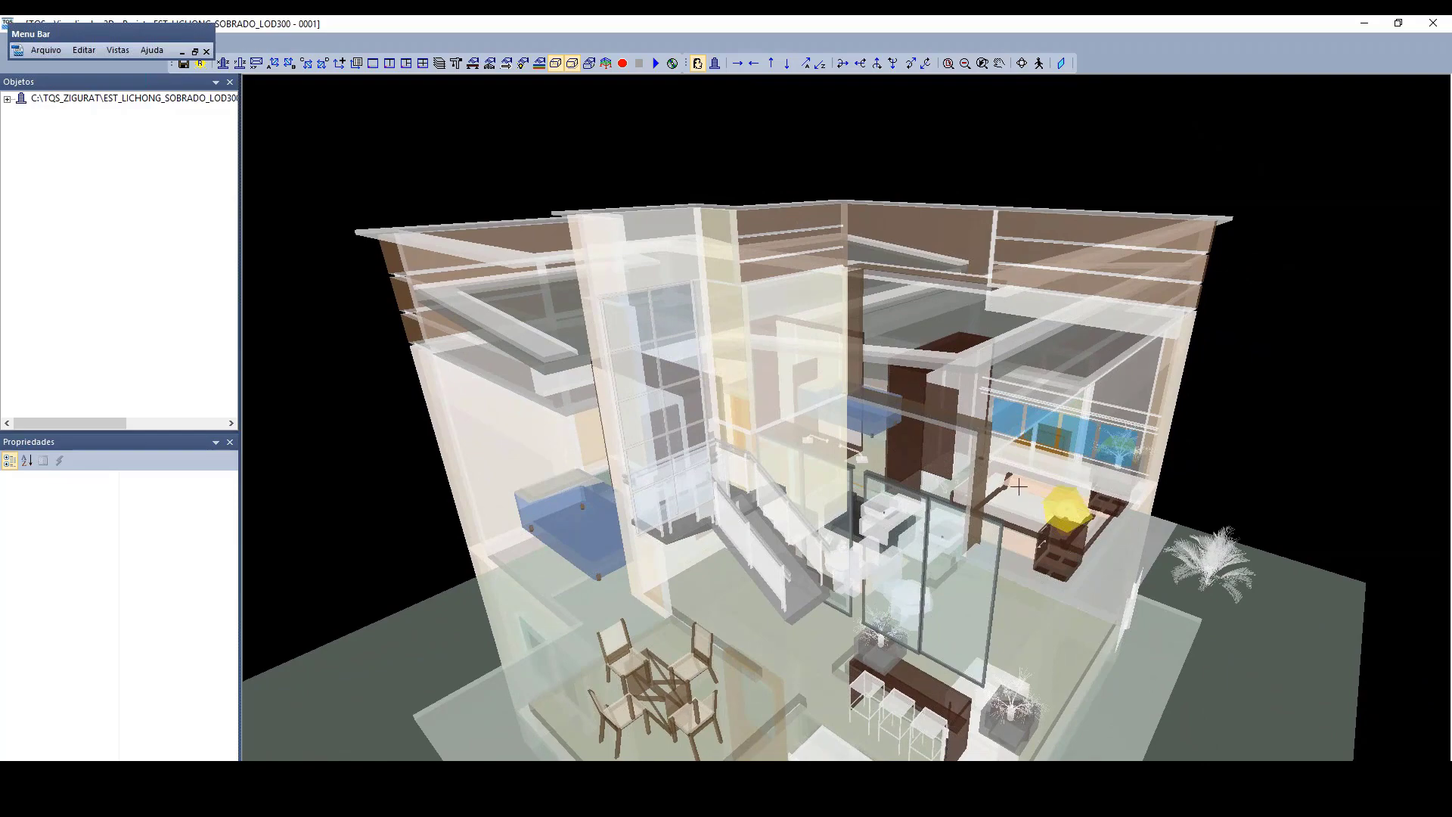
Step: Examine the upper-floor rooms, staircase and glazing of the semi-transparent house up close and close the 3D viewer
middle_drag(1019, 486, 628, 440)
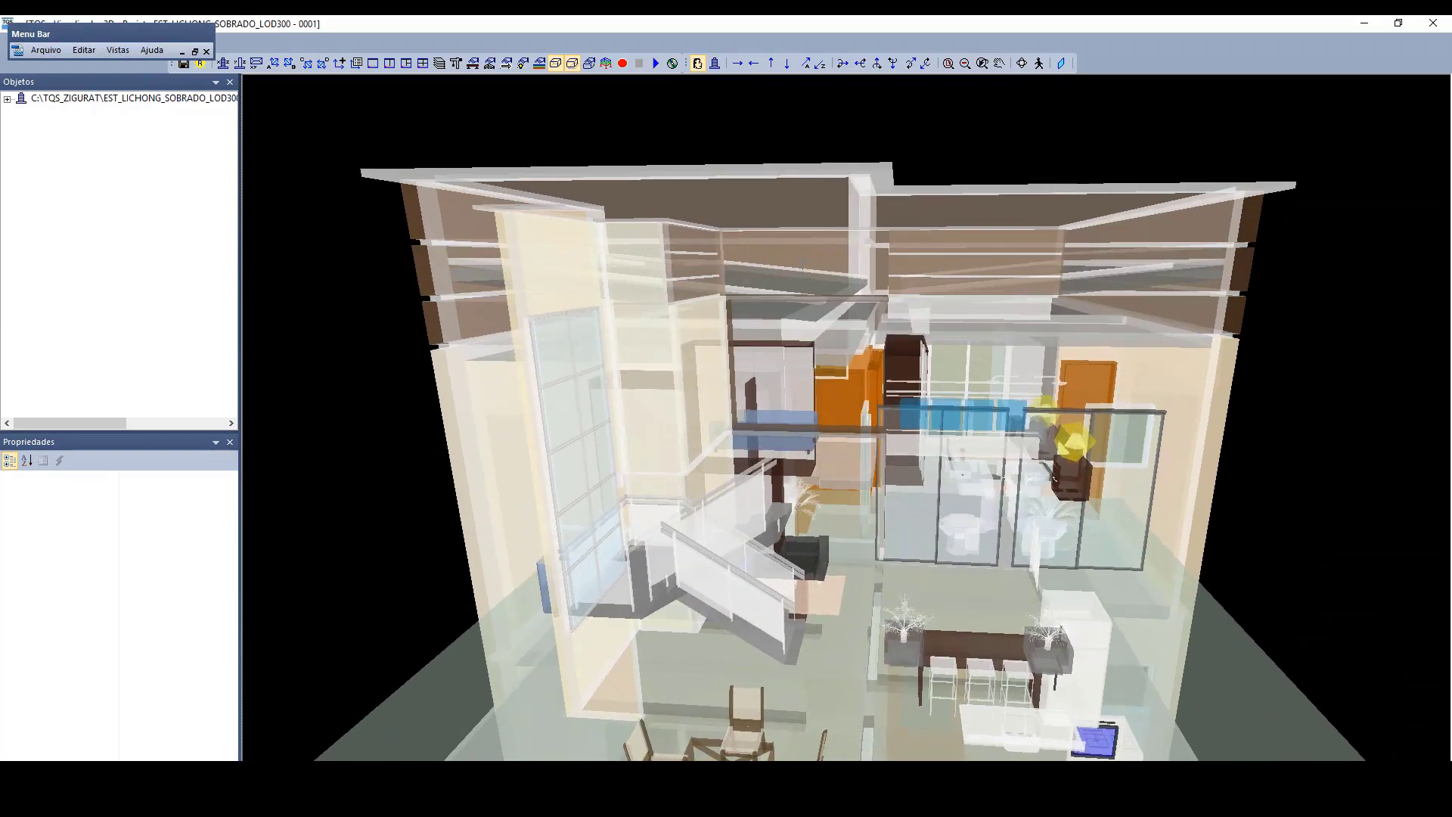
scroll(803, 263, up, 5)
middle_drag(825, 202, 828, 235)
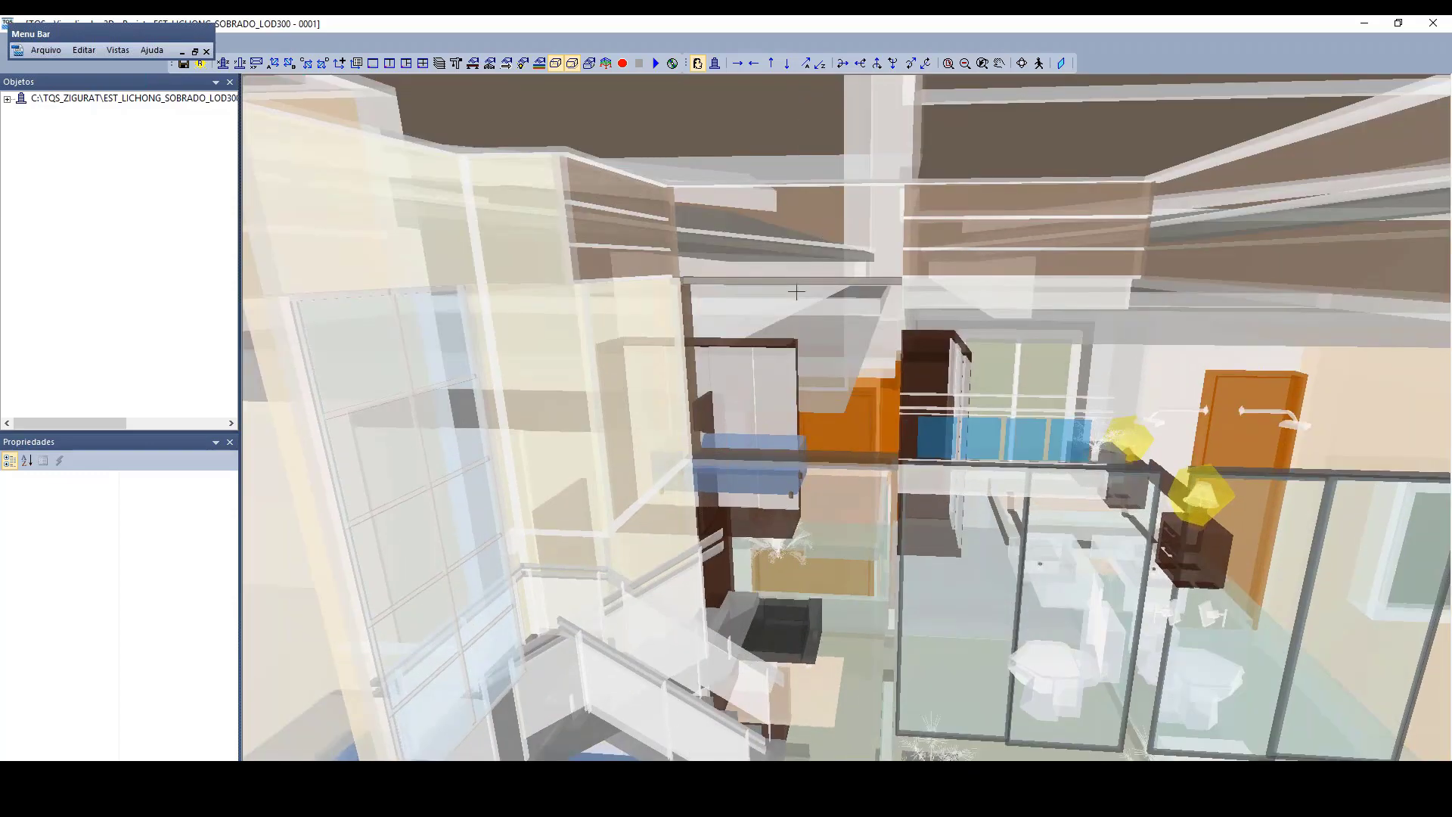
middle_drag(796, 291, 819, 322)
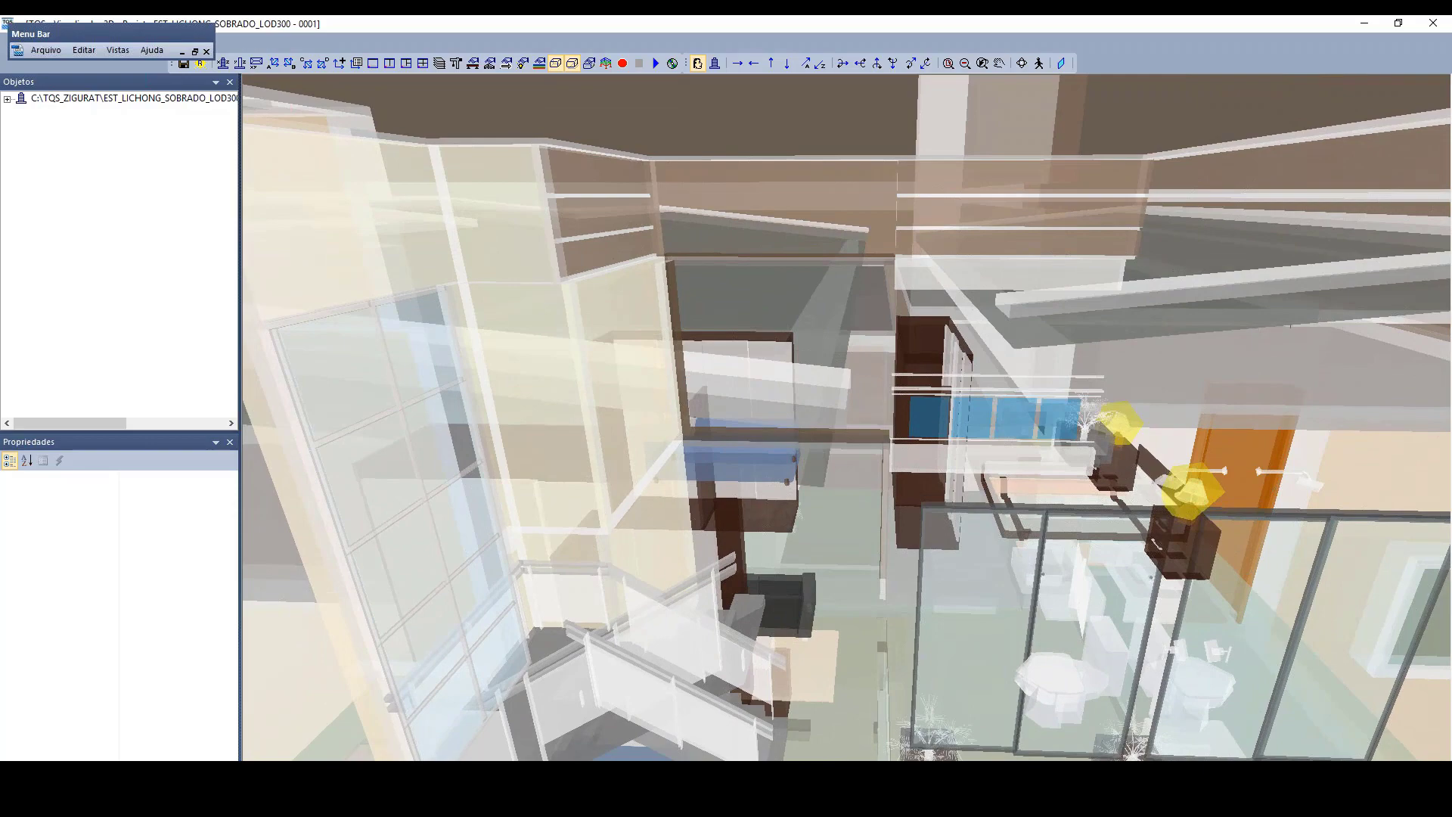
middle_drag(983, 333, 787, 398)
scroll(787, 397, down, 8)
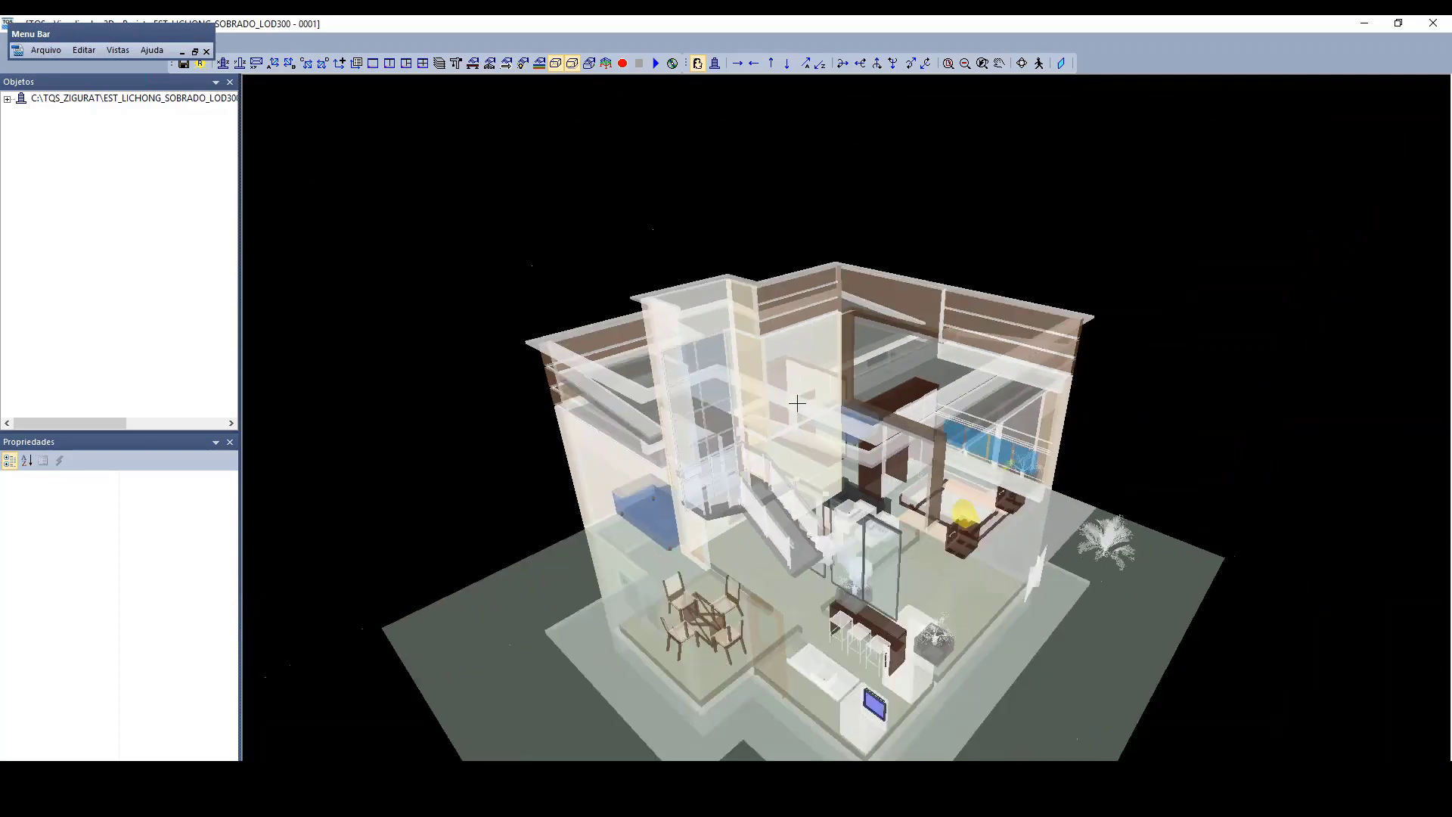
click(1432, 25)
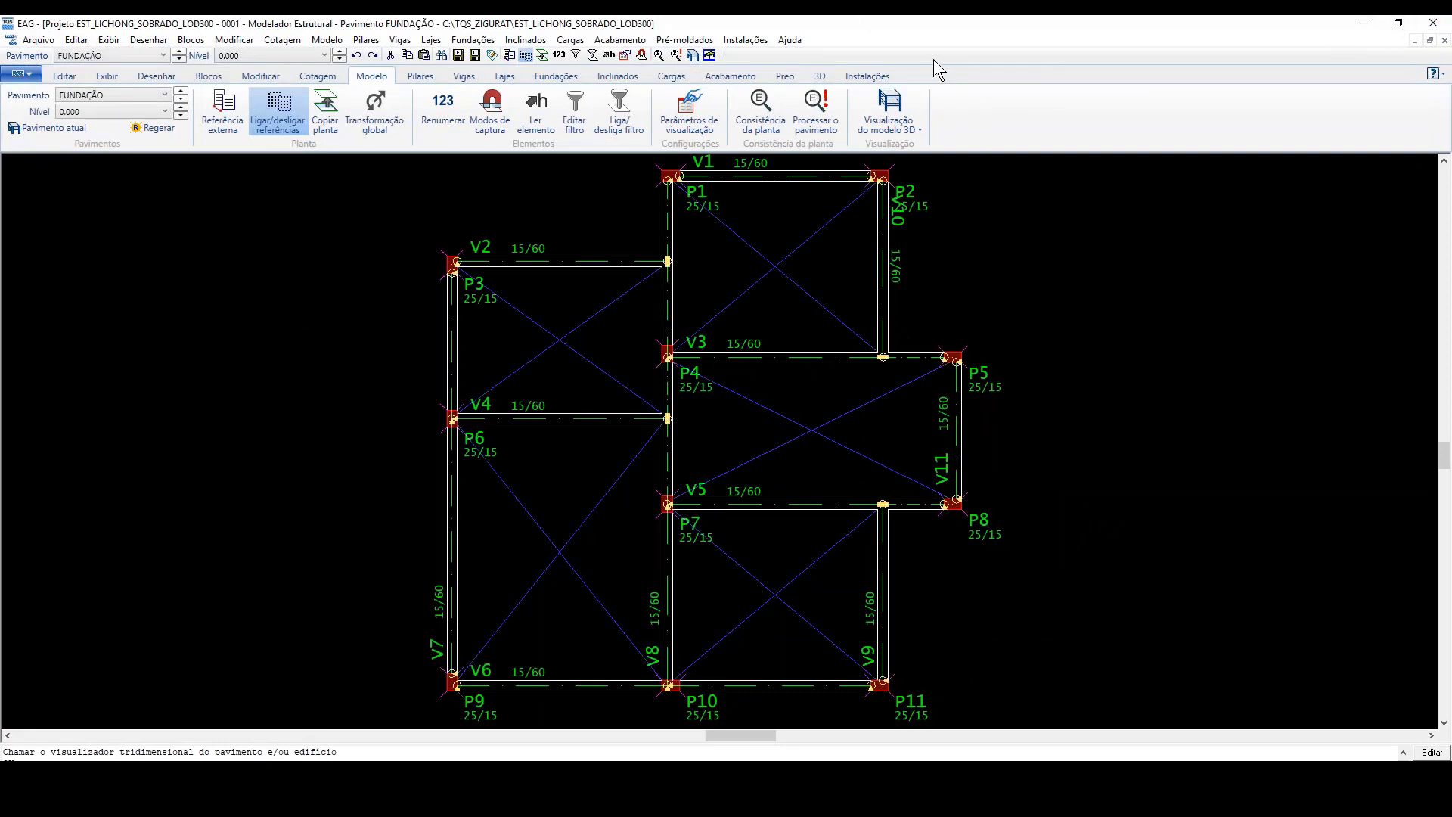
Step: Close the structural modeler, reopen the FUNDAÇÃO floor in it and turn on all the plan references
click(1432, 23)
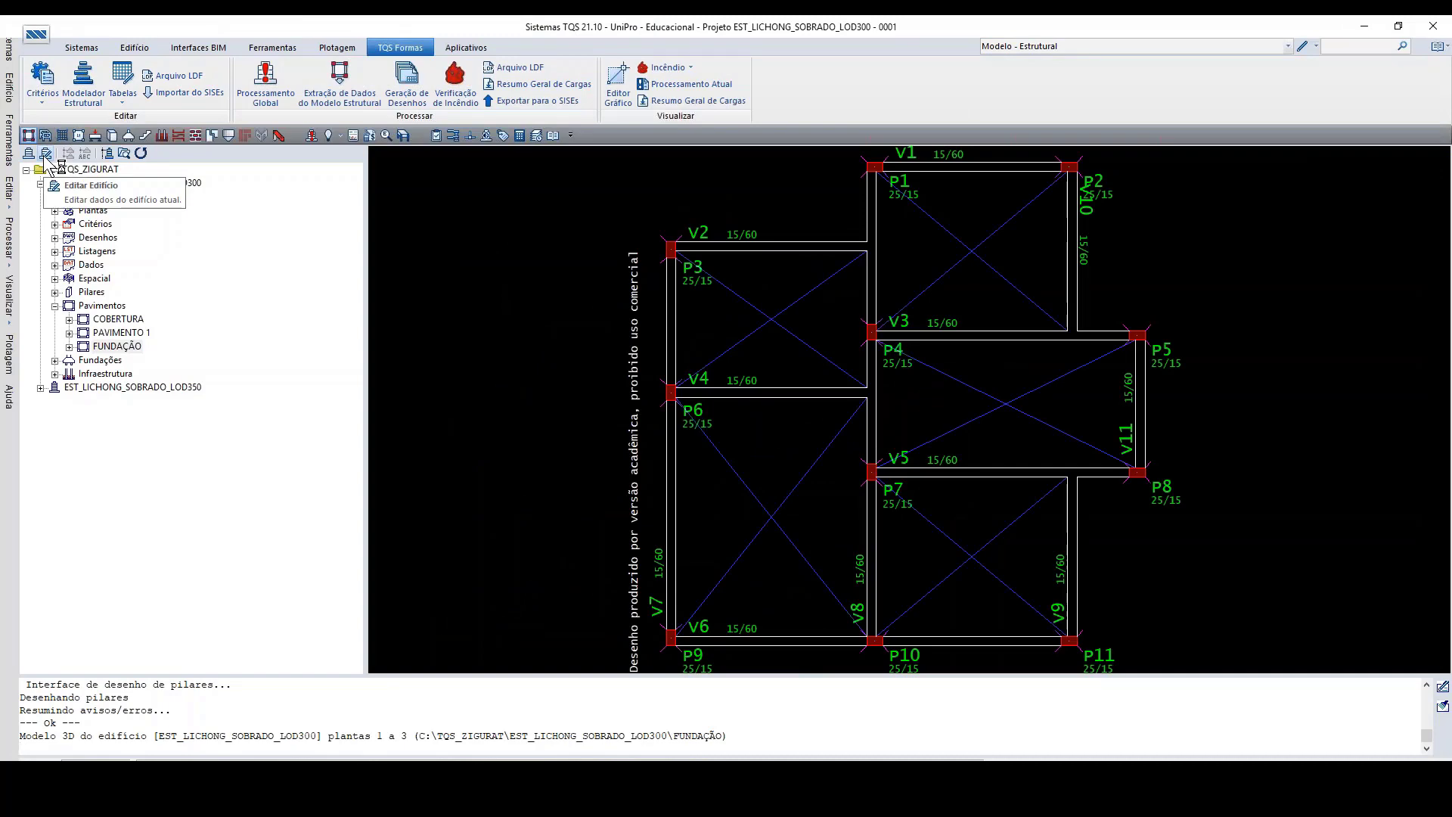
double_click(118, 347)
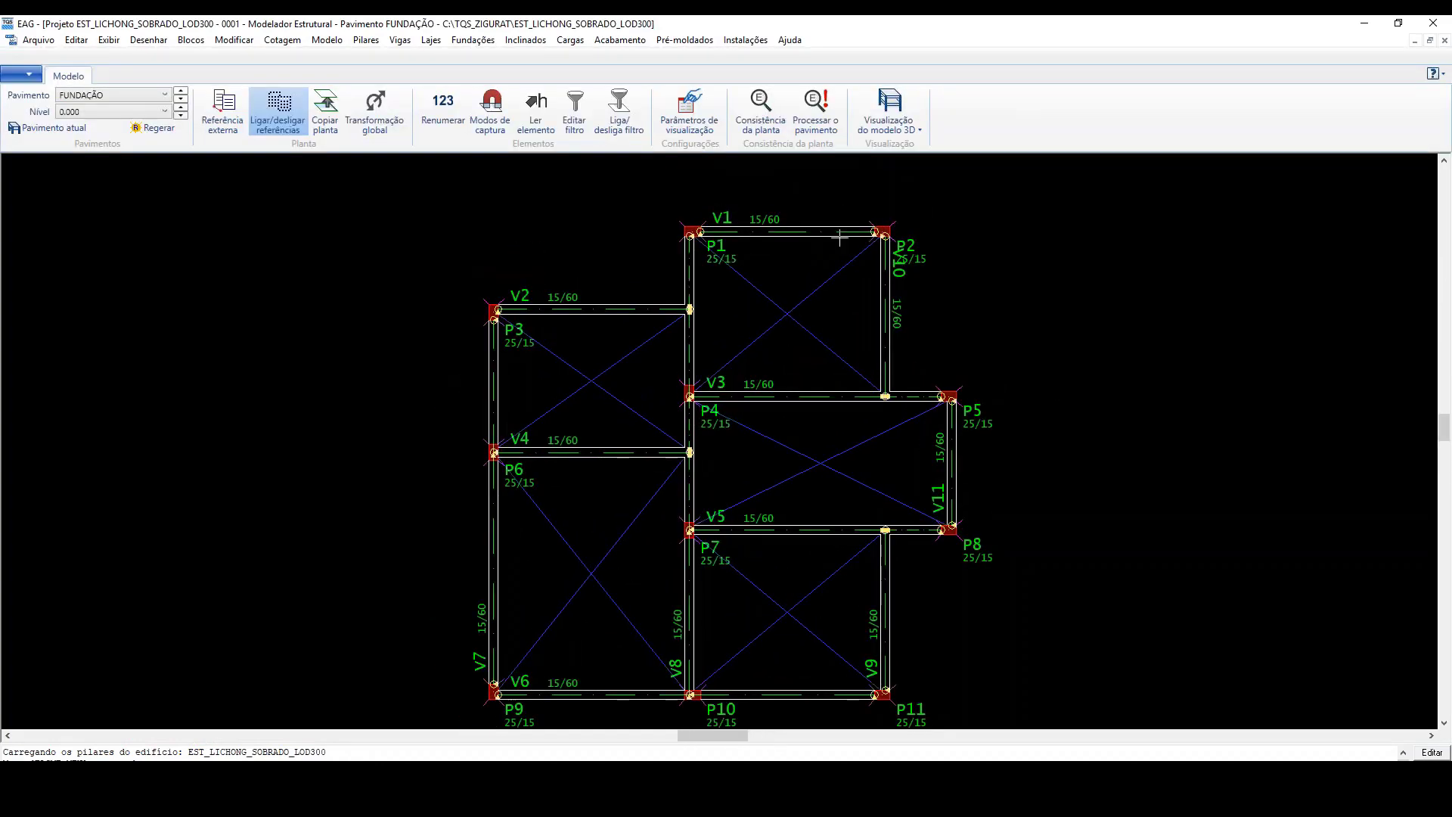
click(279, 110)
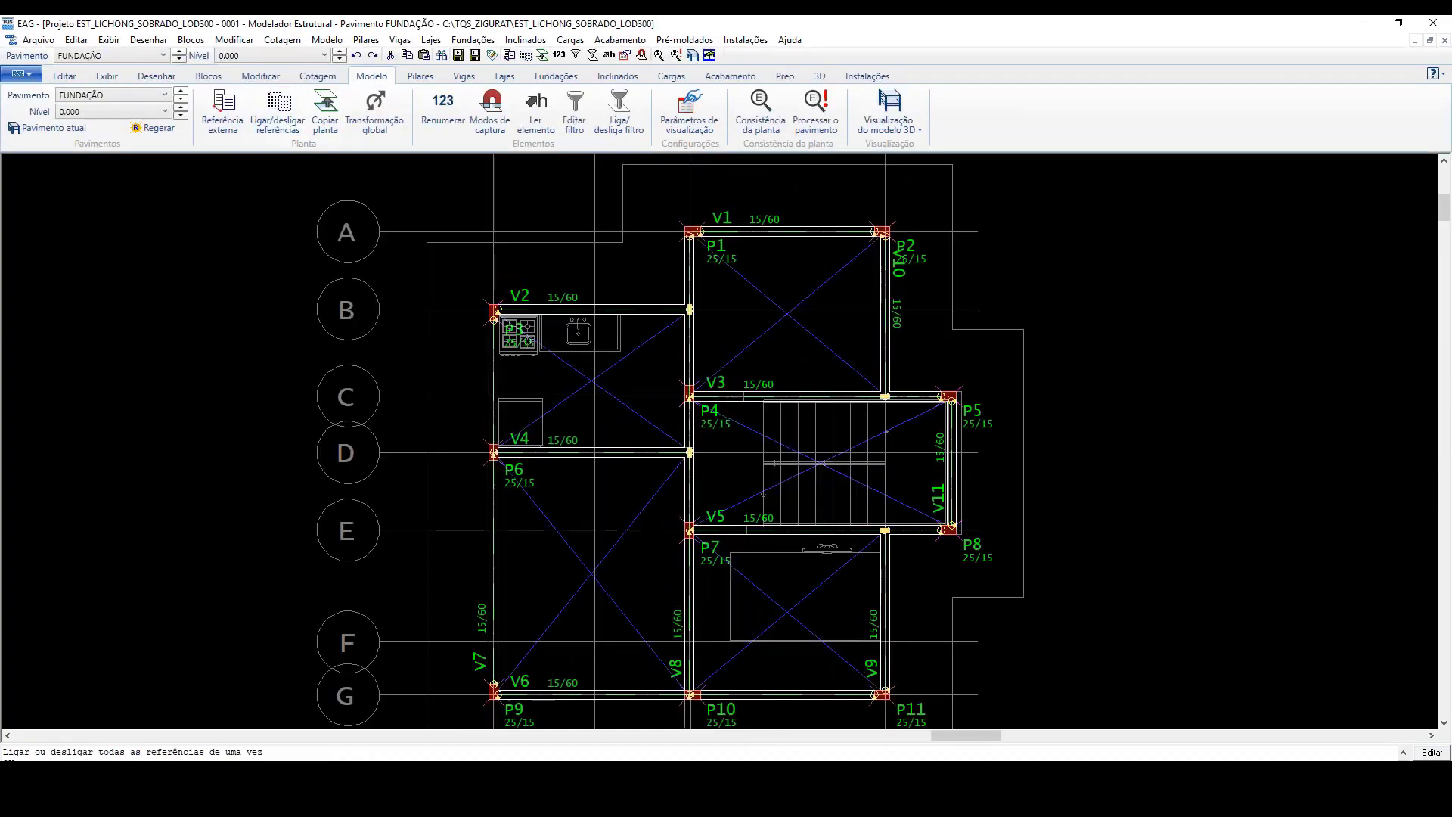
scroll(571, 308, down, 3)
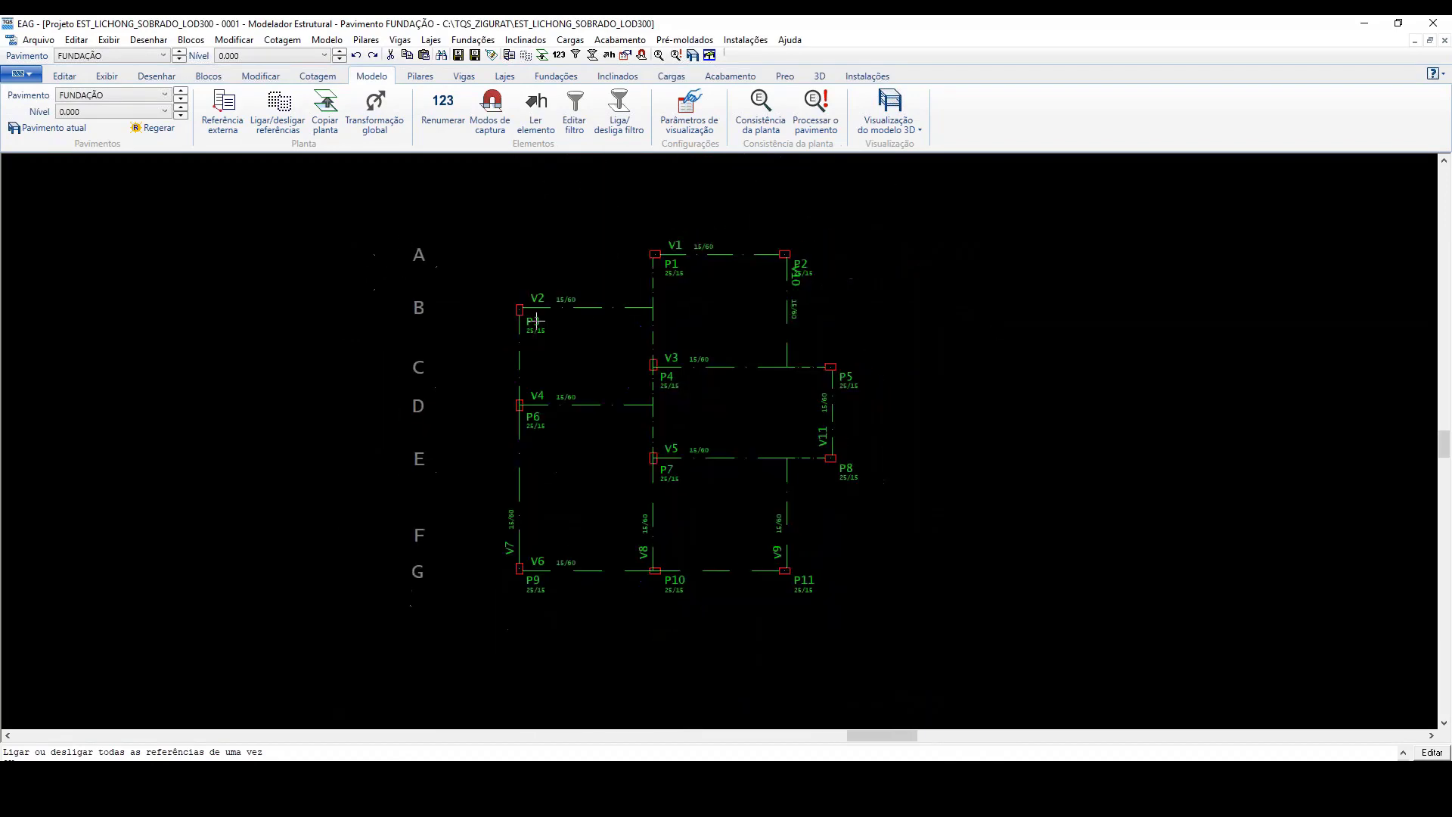
Step: Look through the PAVIMENTO 1 and COBERTURA plans with their references, return to FUNDAÇÃO and examine its grid and architectural underlay
click(181, 92)
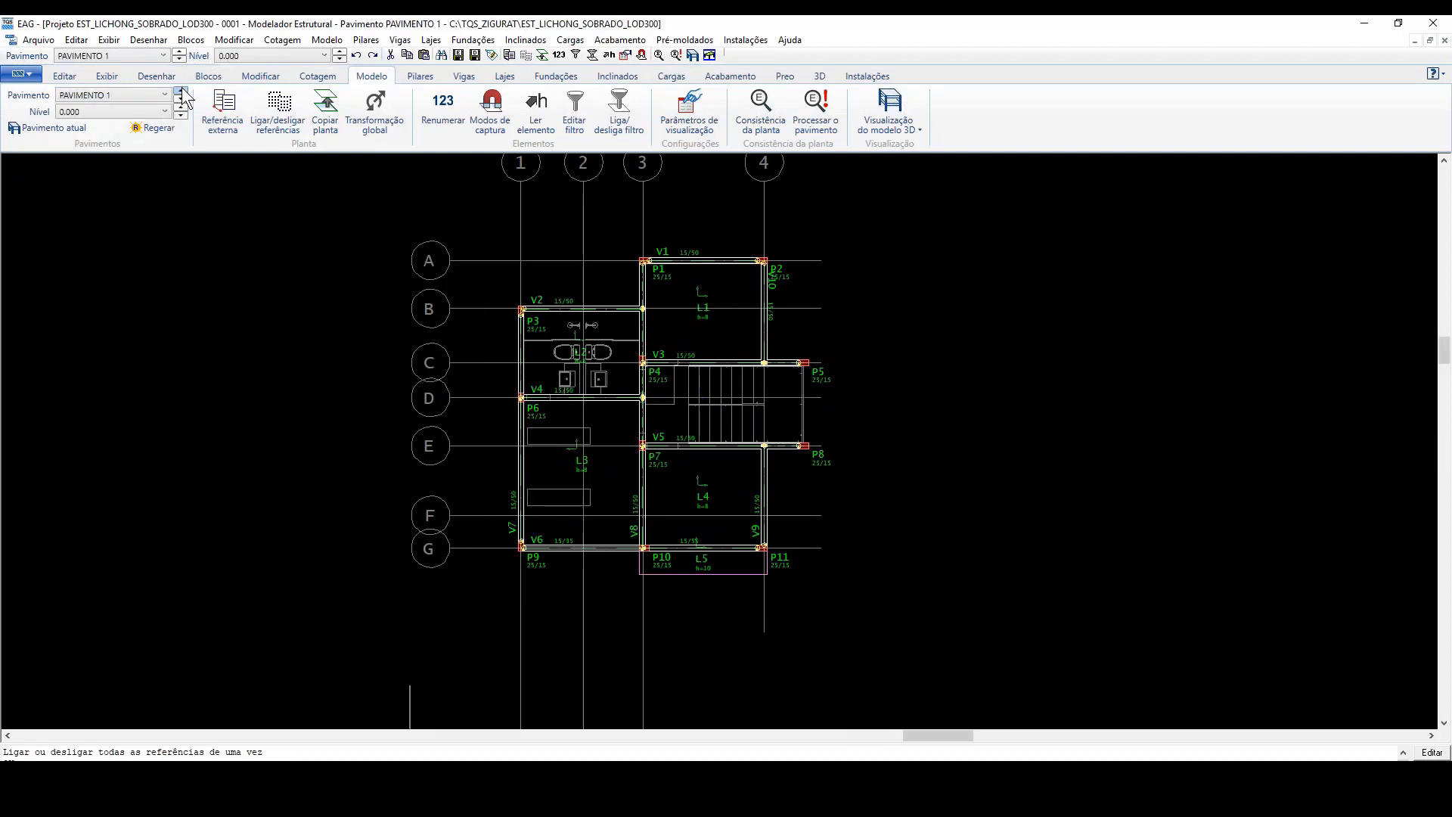
click(182, 92)
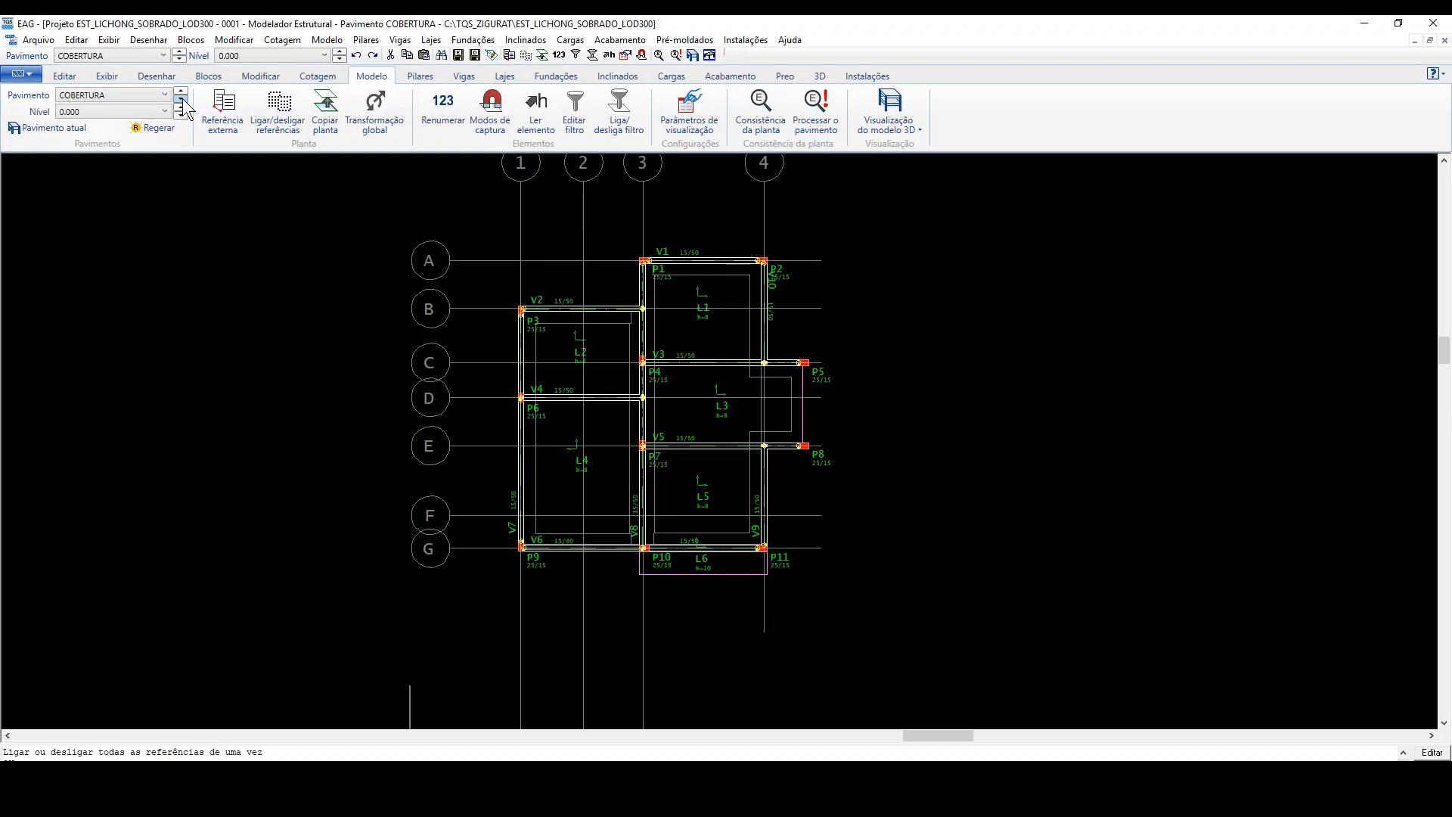
click(181, 99)
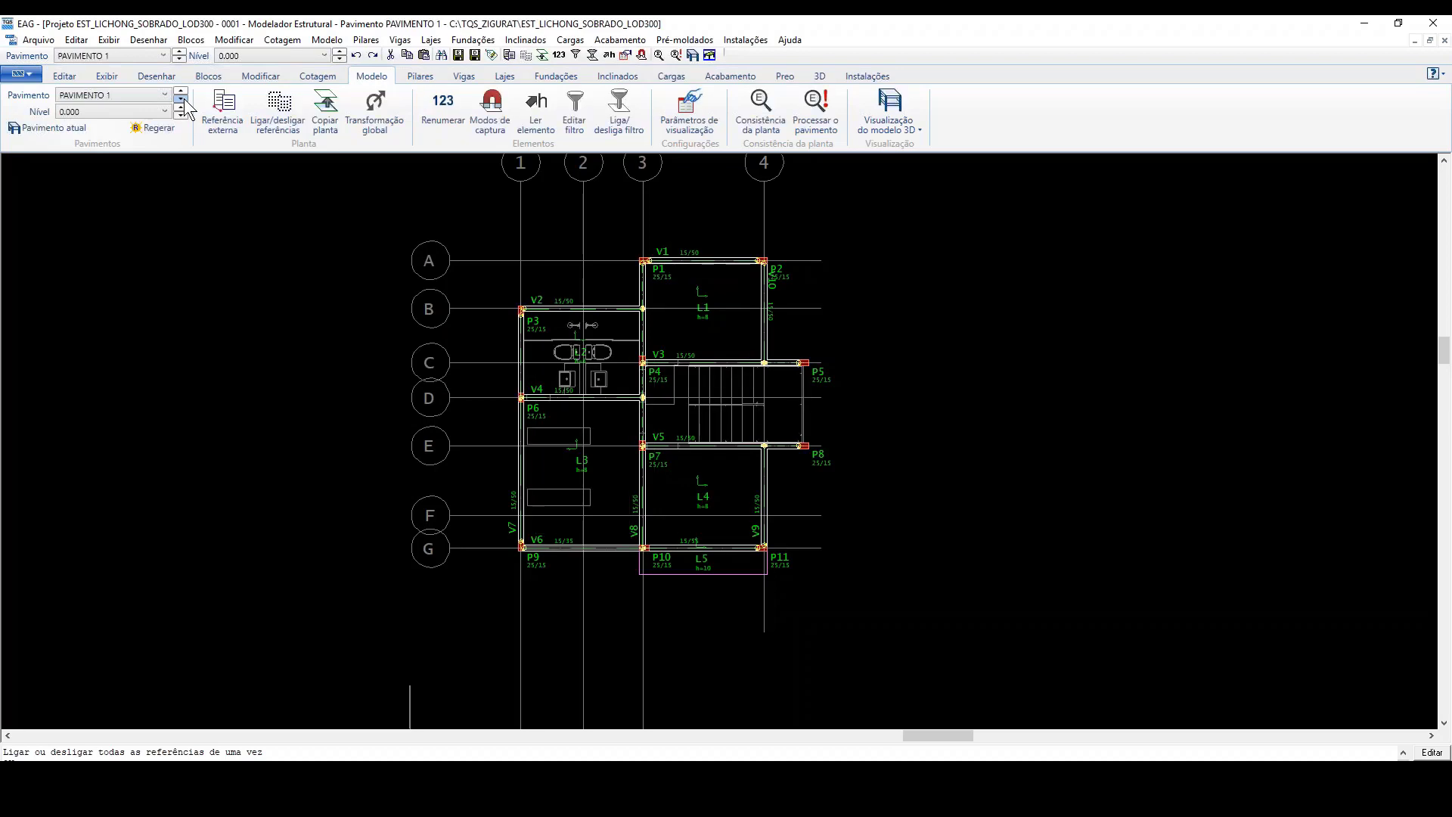
click(181, 99)
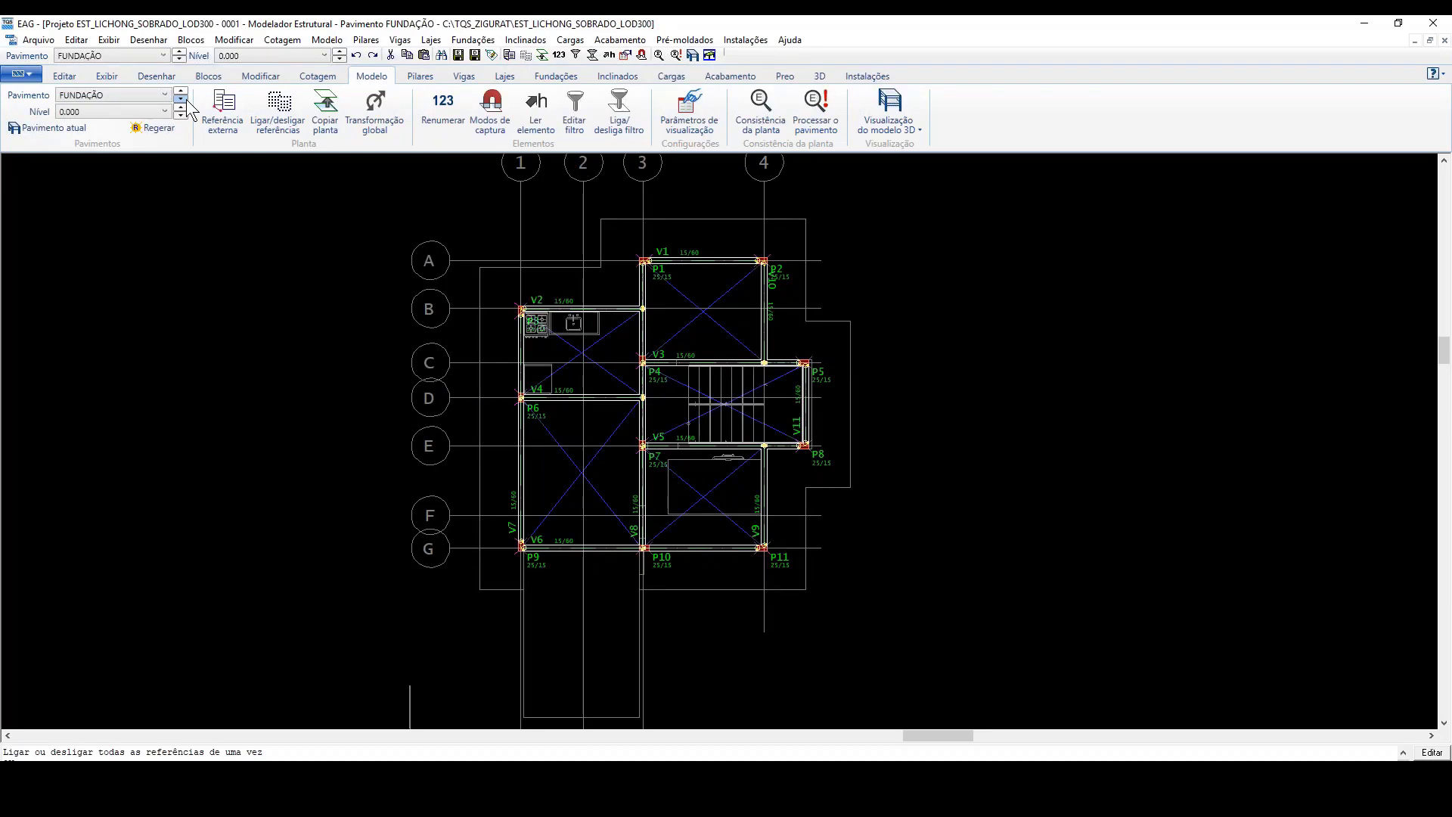
scroll(685, 268, down, 1)
scroll(572, 212, up, 1)
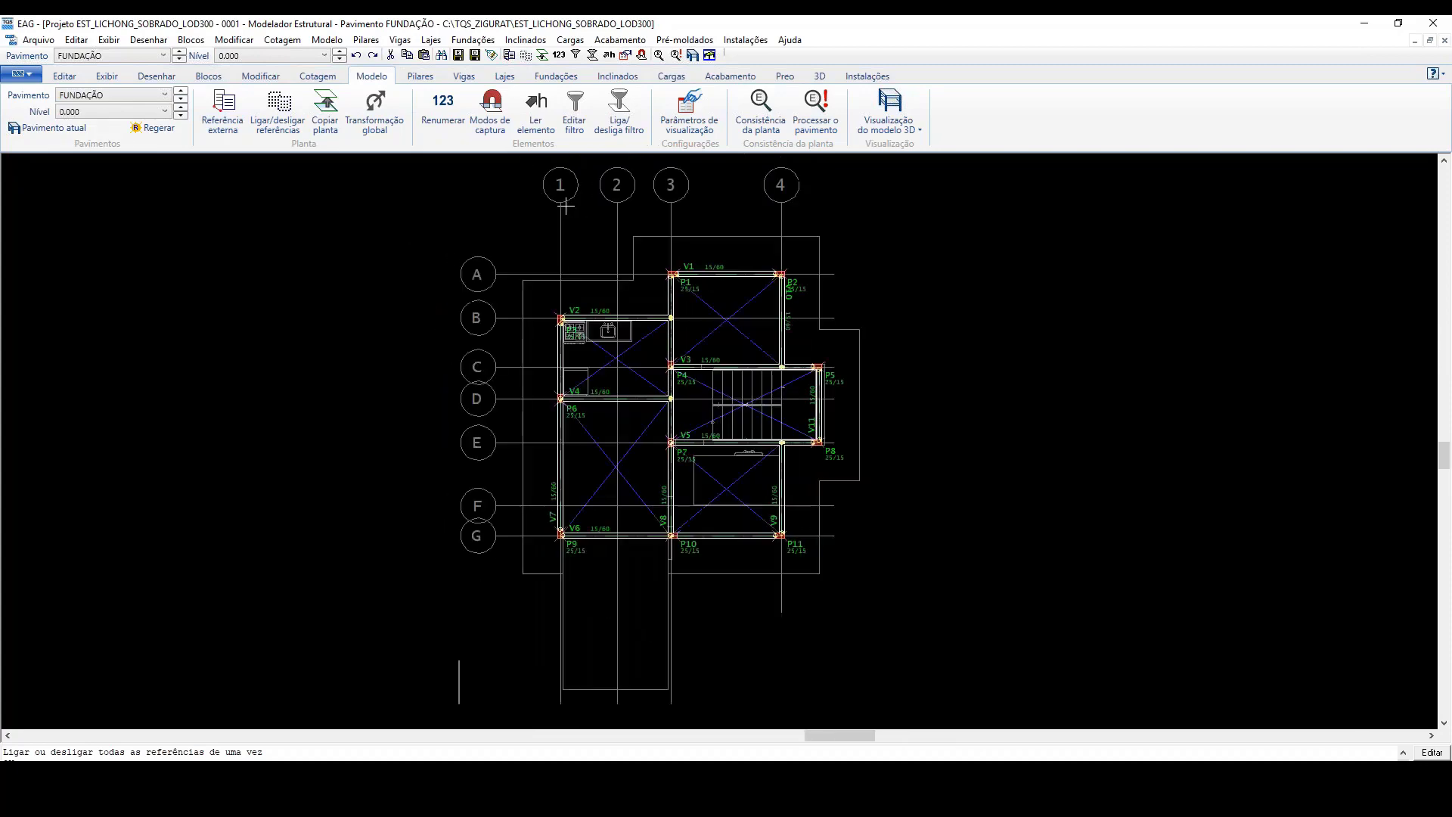
scroll(644, 267, up, 2)
scroll(644, 267, down, 2)
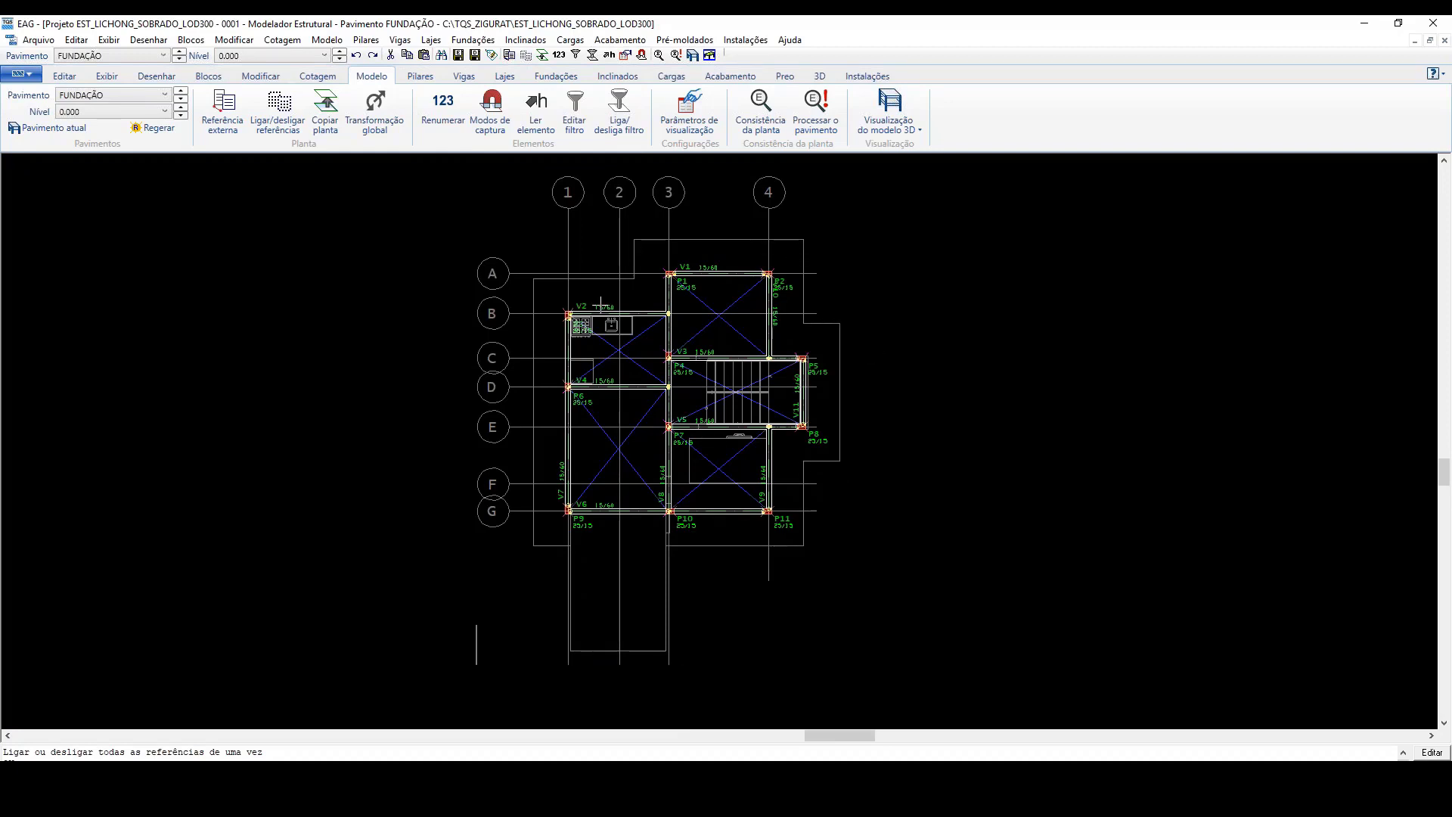
scroll(601, 304, up, 1)
scroll(602, 304, down, 1)
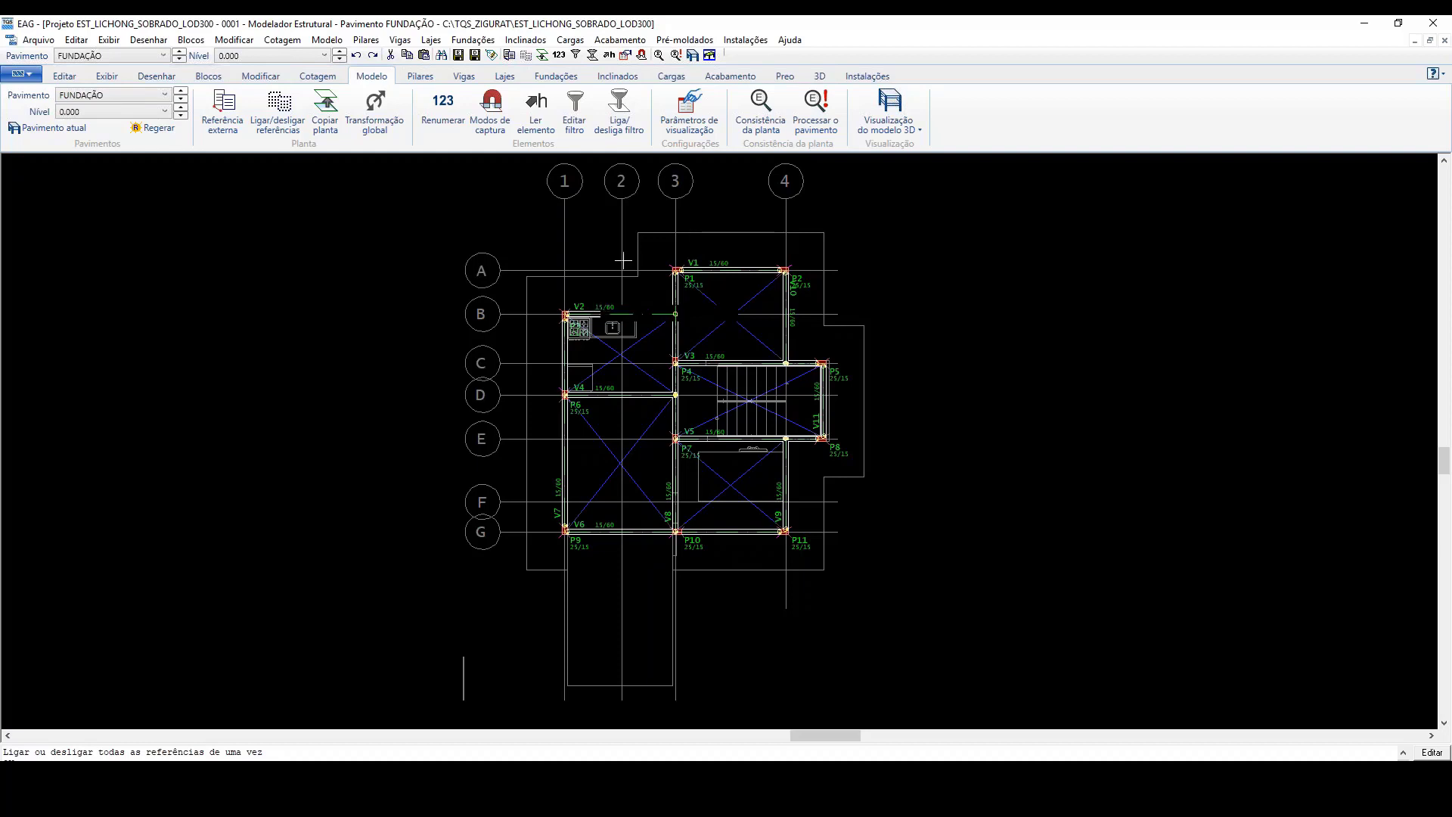
scroll(827, 314, up, 3)
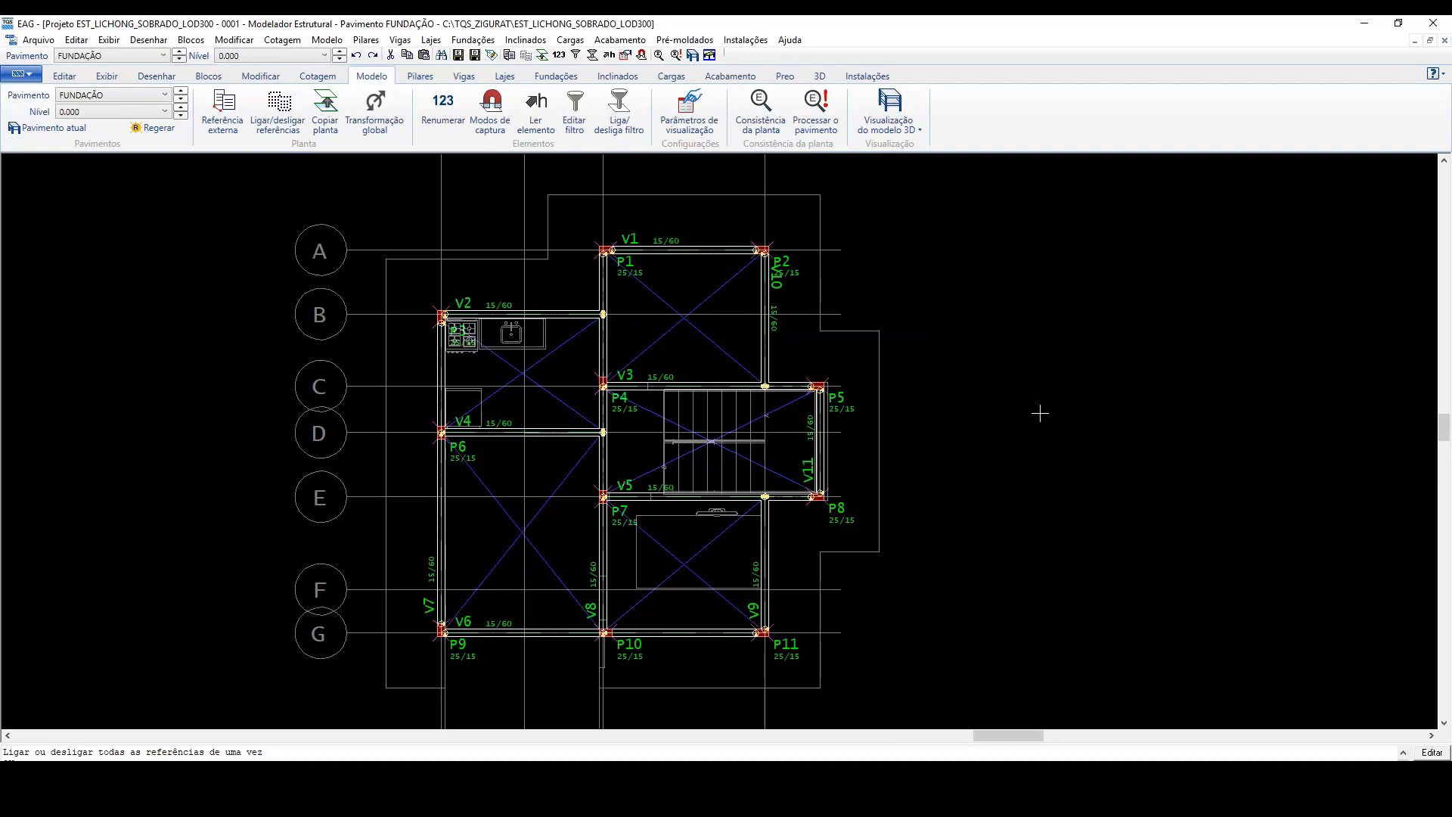
Step: Switch to Revit, open the Esgoto 3D view and look over the sewer pipes and inspection boxes from several sides
click(987, 807)
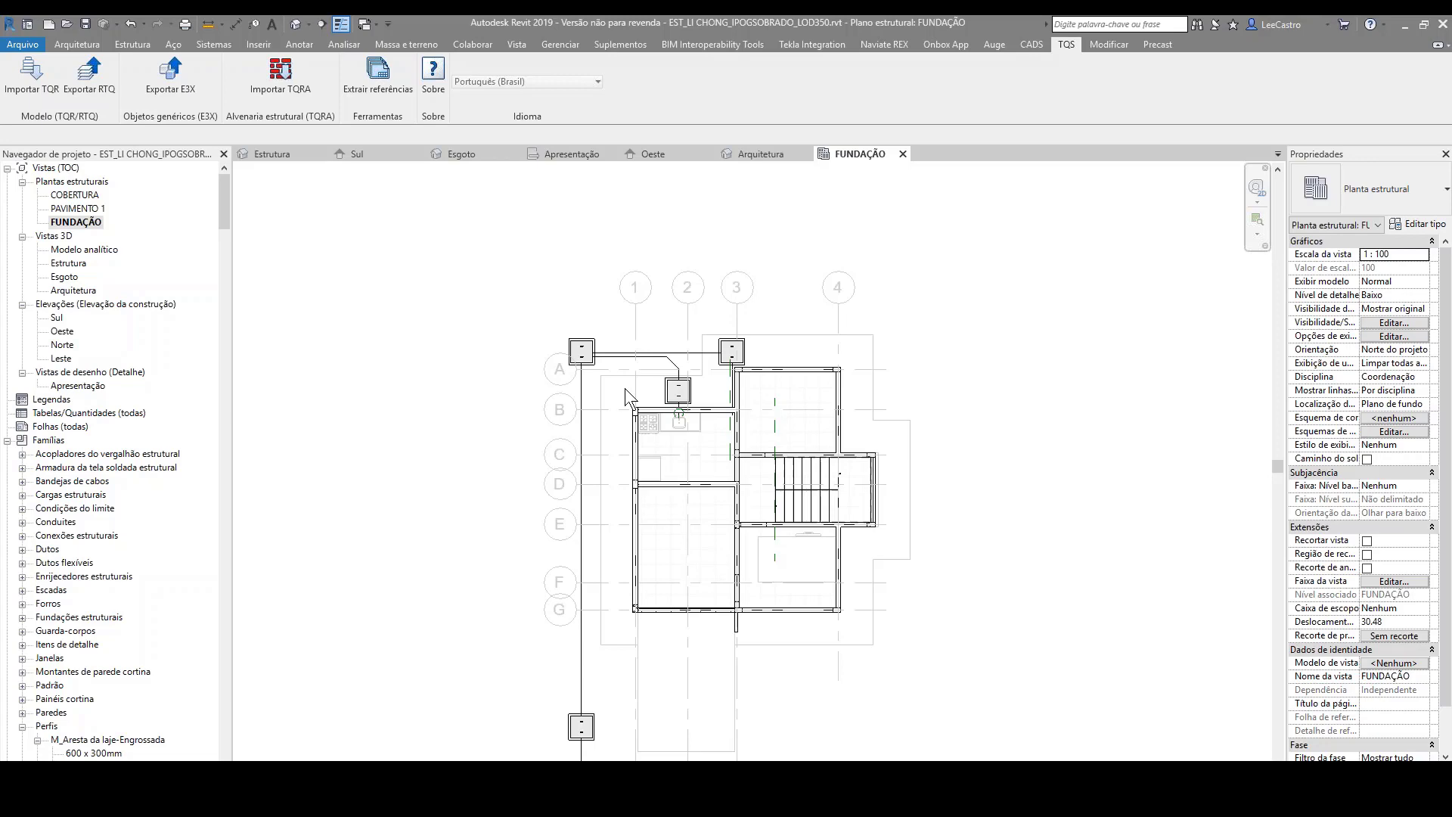
double_click(65, 277)
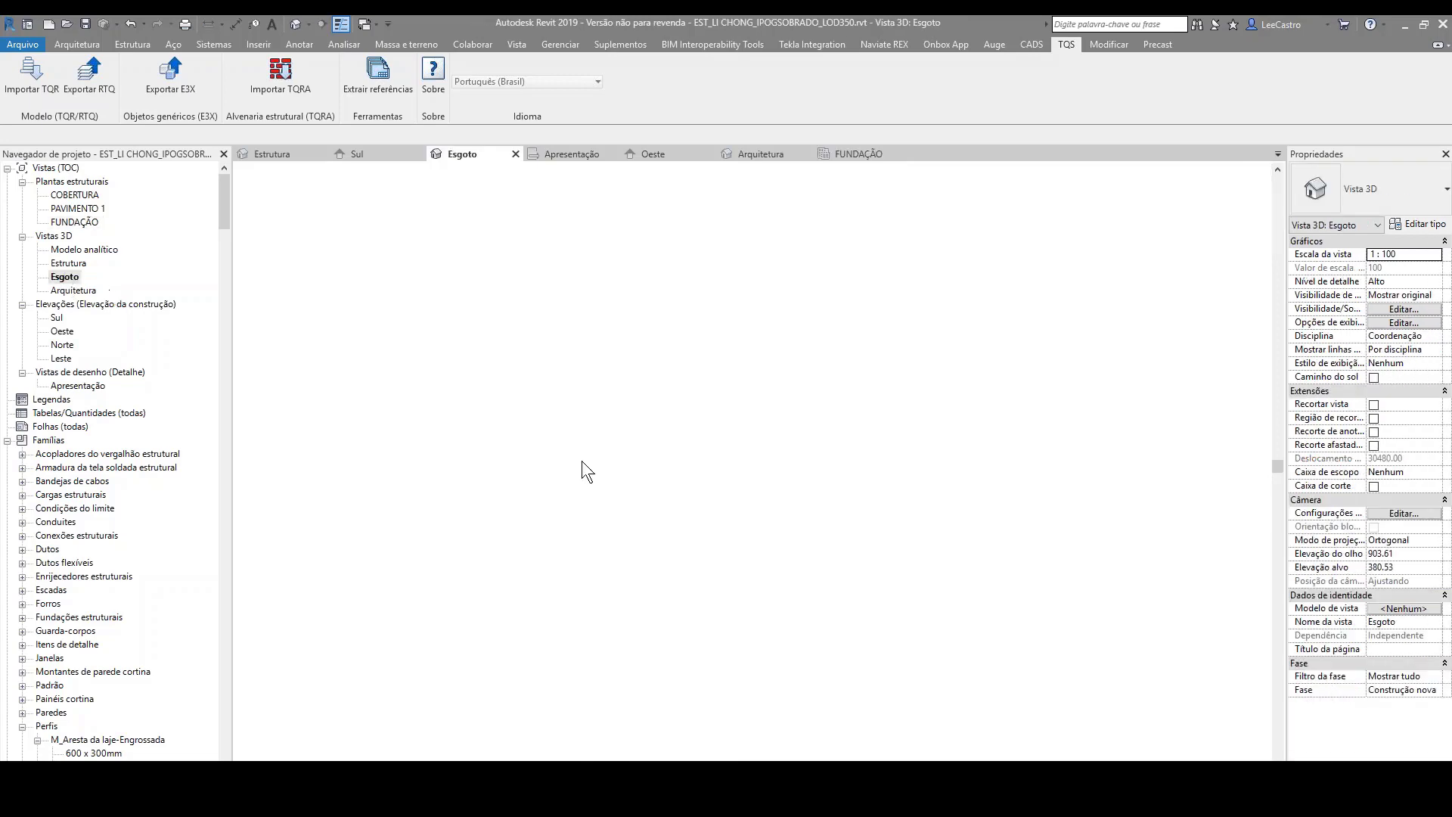
scroll(756, 552, up, 3)
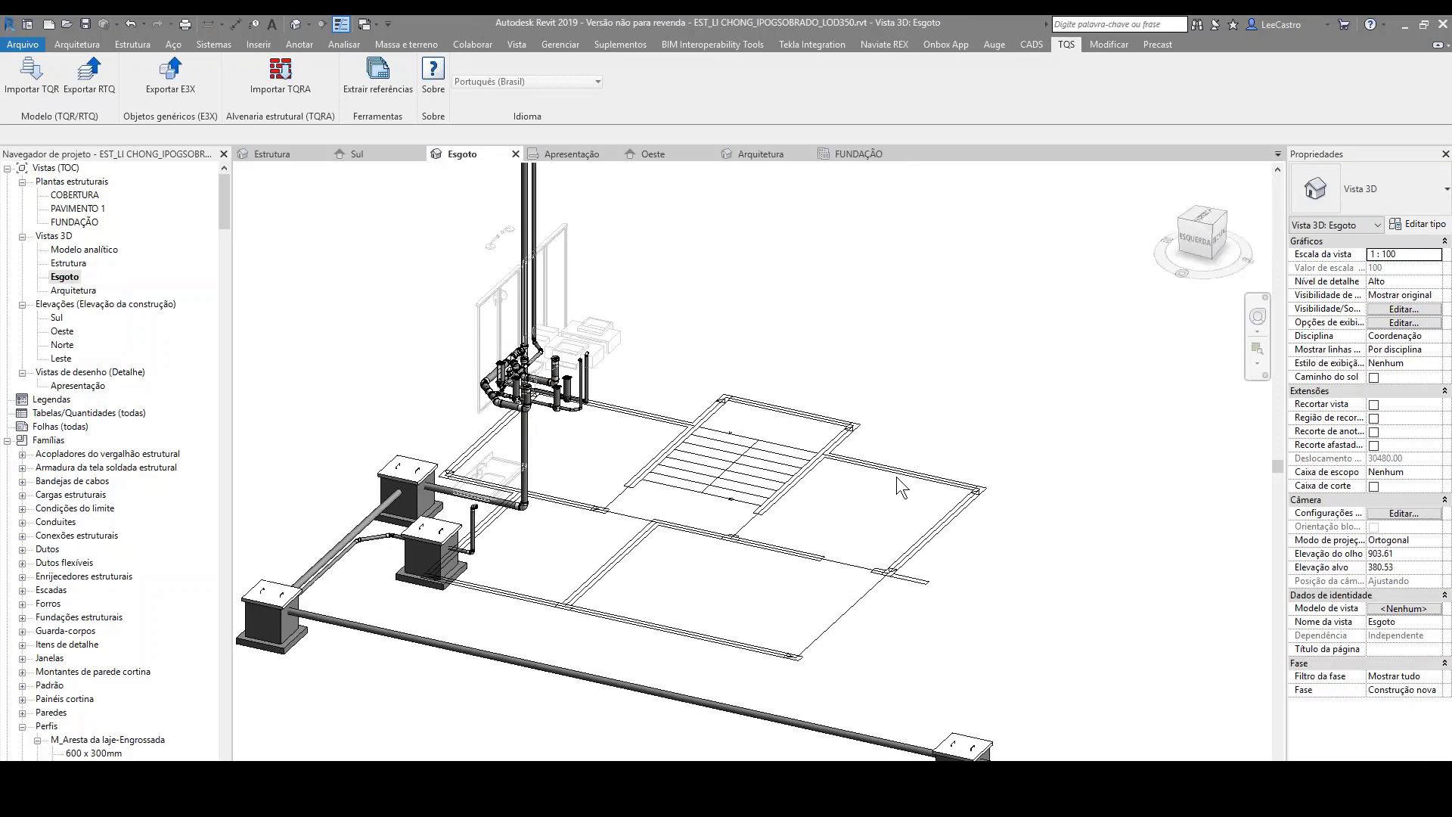
shift+middle_drag(900, 488, 964, 467)
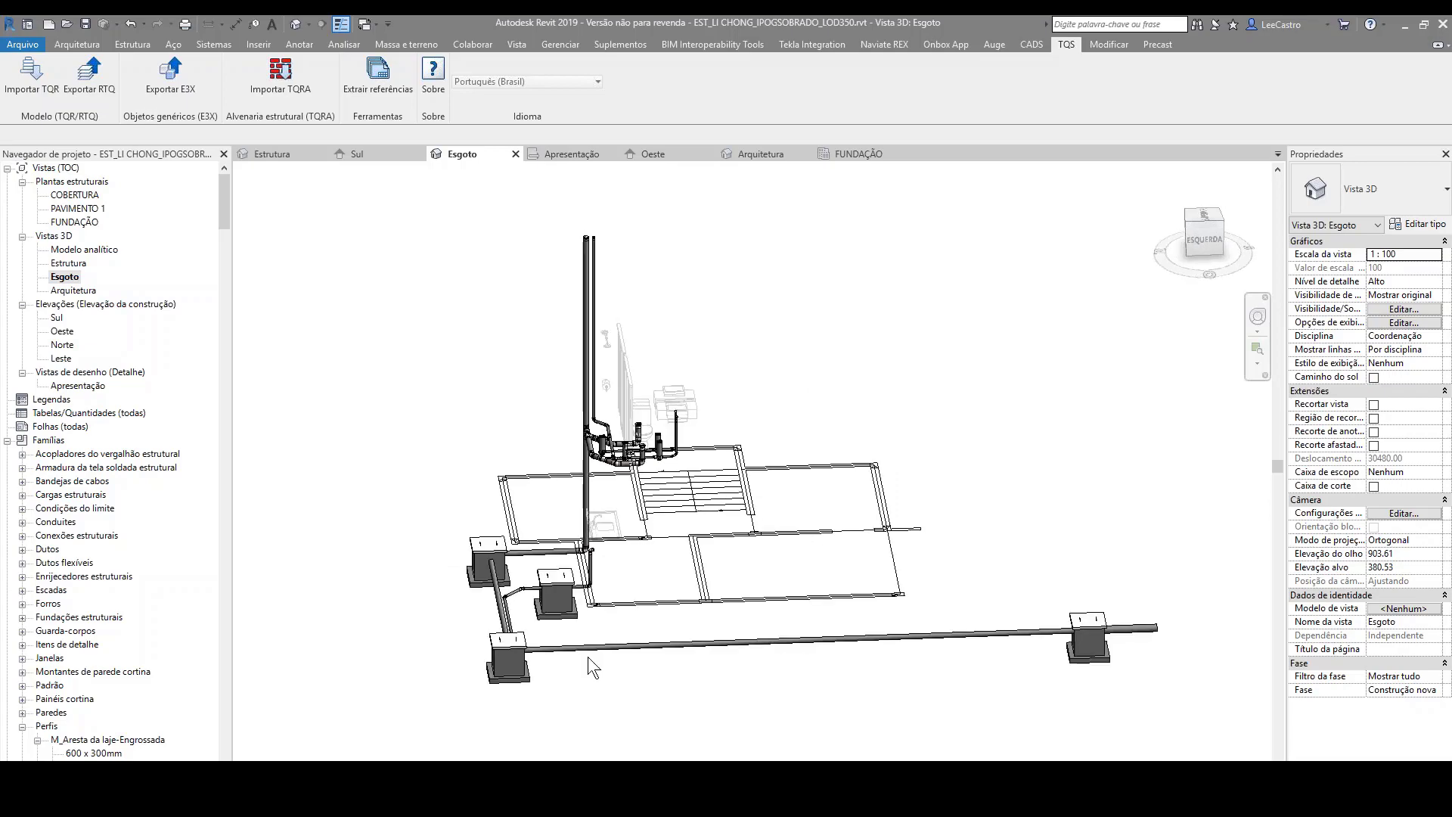
scroll(545, 639, up, 2)
shift+middle_drag(835, 532, 652, 484)
scroll(667, 540, down, 3)
scroll(659, 478, up, 3)
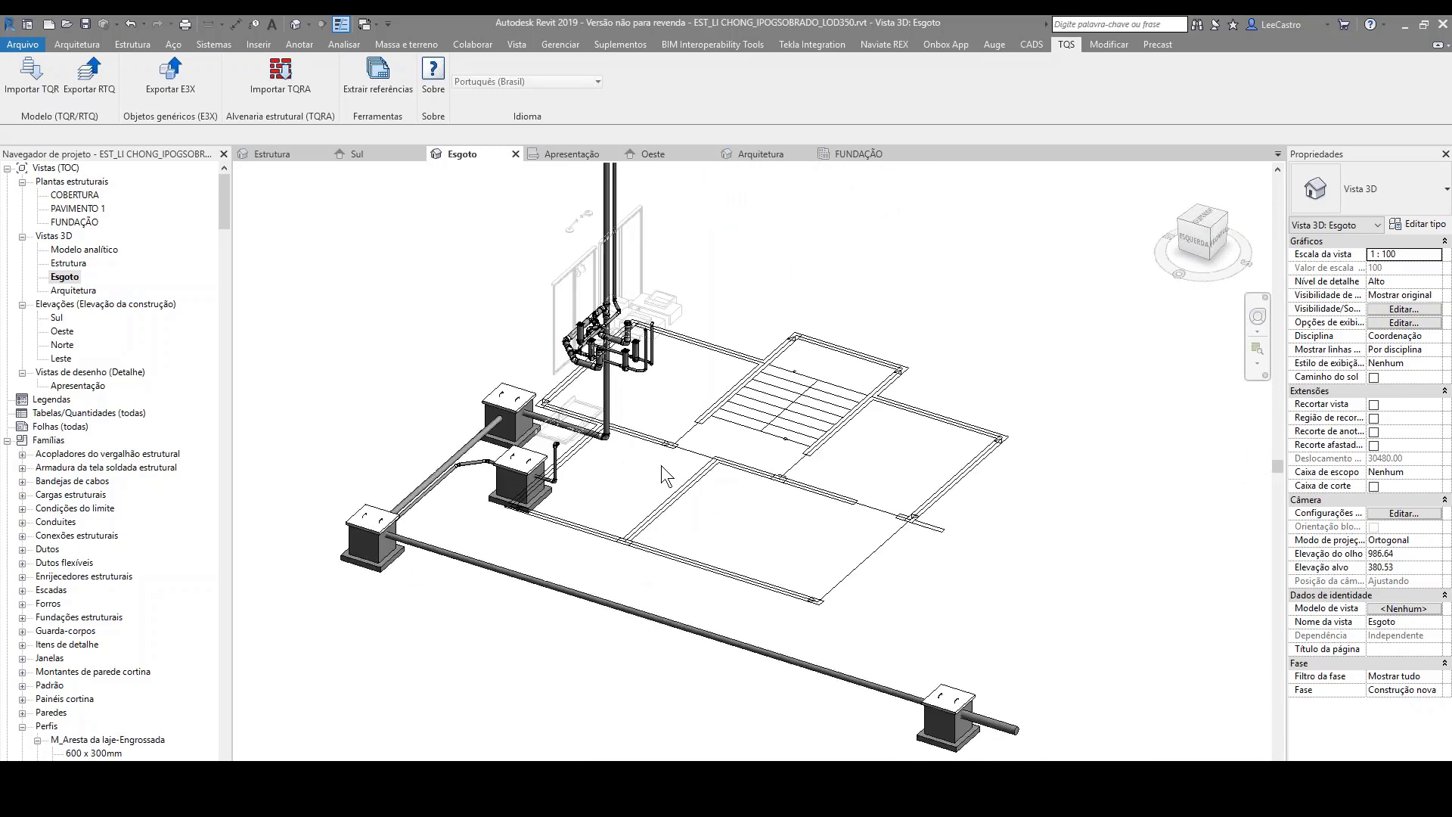
shift+middle_drag(811, 453, 733, 436)
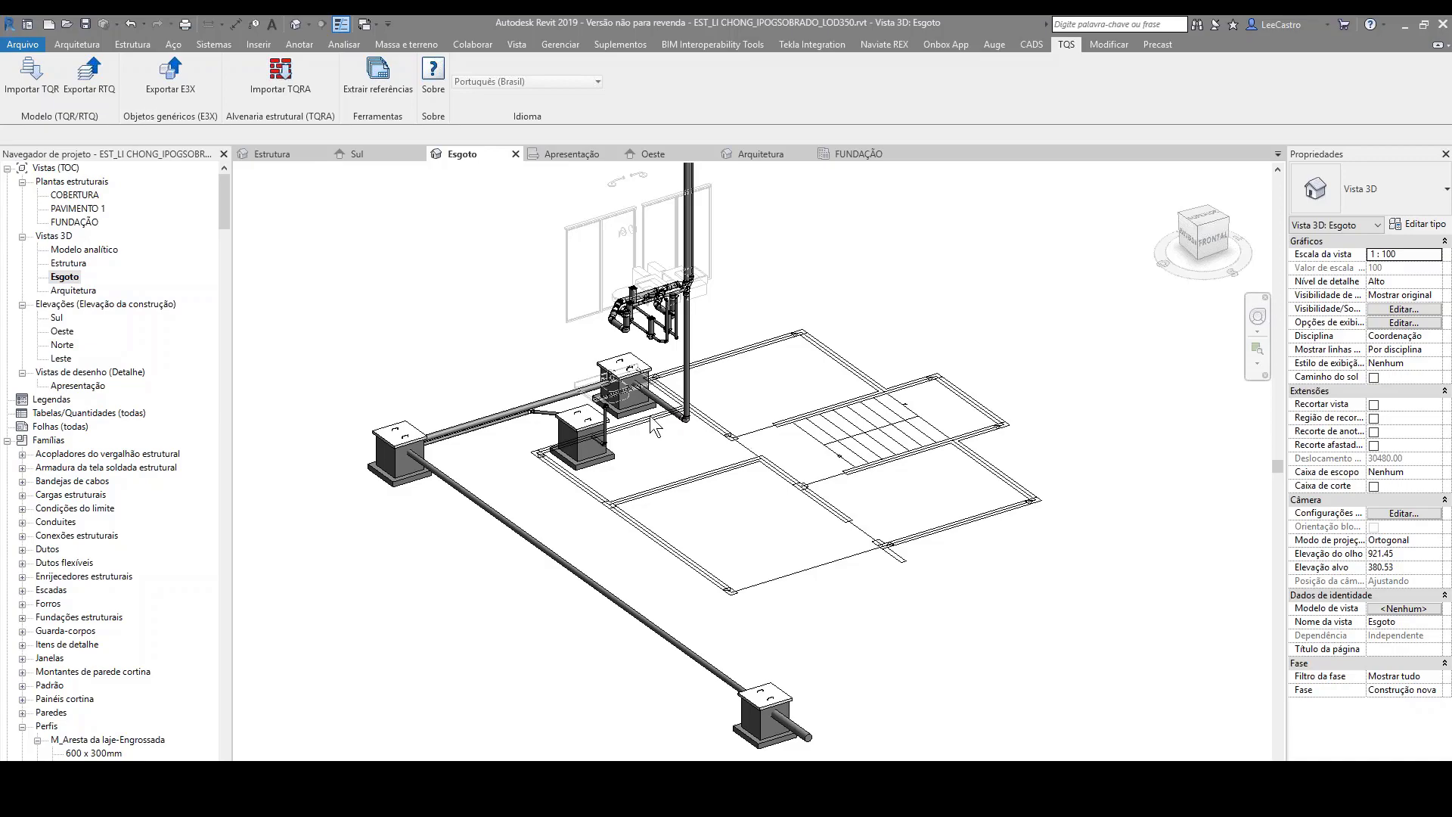
Step: Examine the vertical sewer pipe and its connections to the inspection boxes near the foundation walls
shift+middle_drag(649, 415, 748, 408)
scroll(551, 496, up, 8)
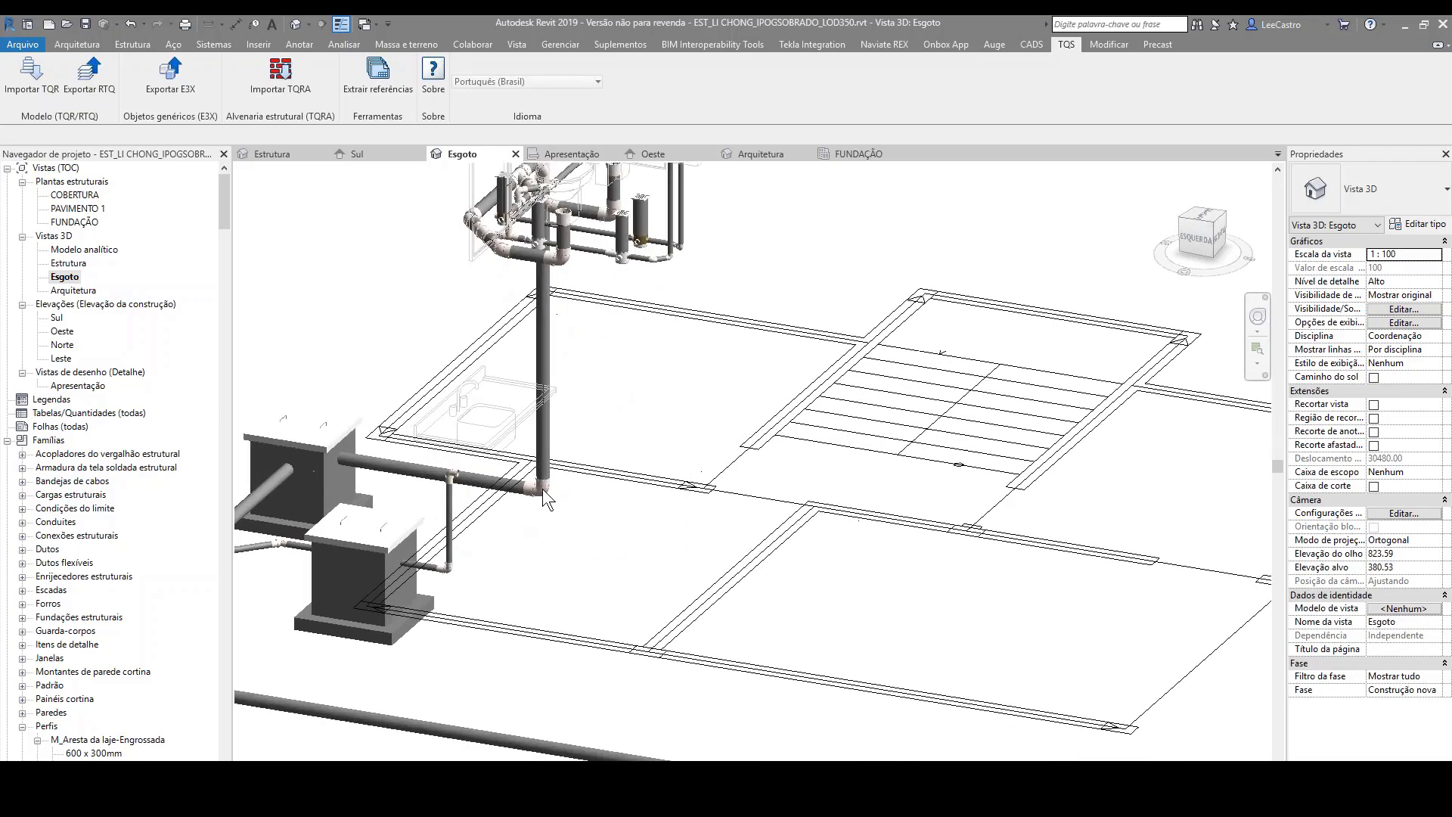
scroll(547, 495, down, 9)
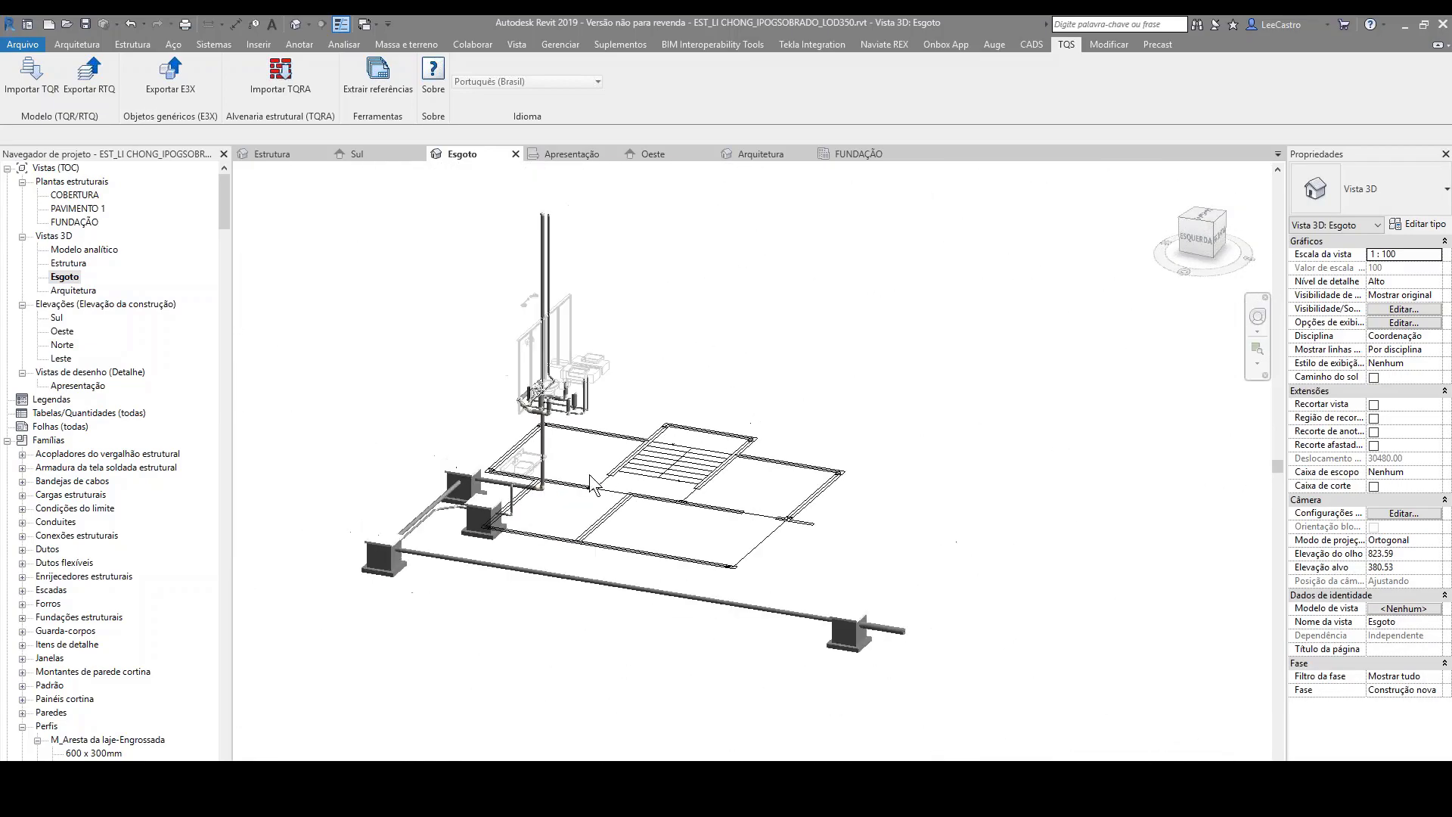
shift+middle_drag(835, 466, 737, 506)
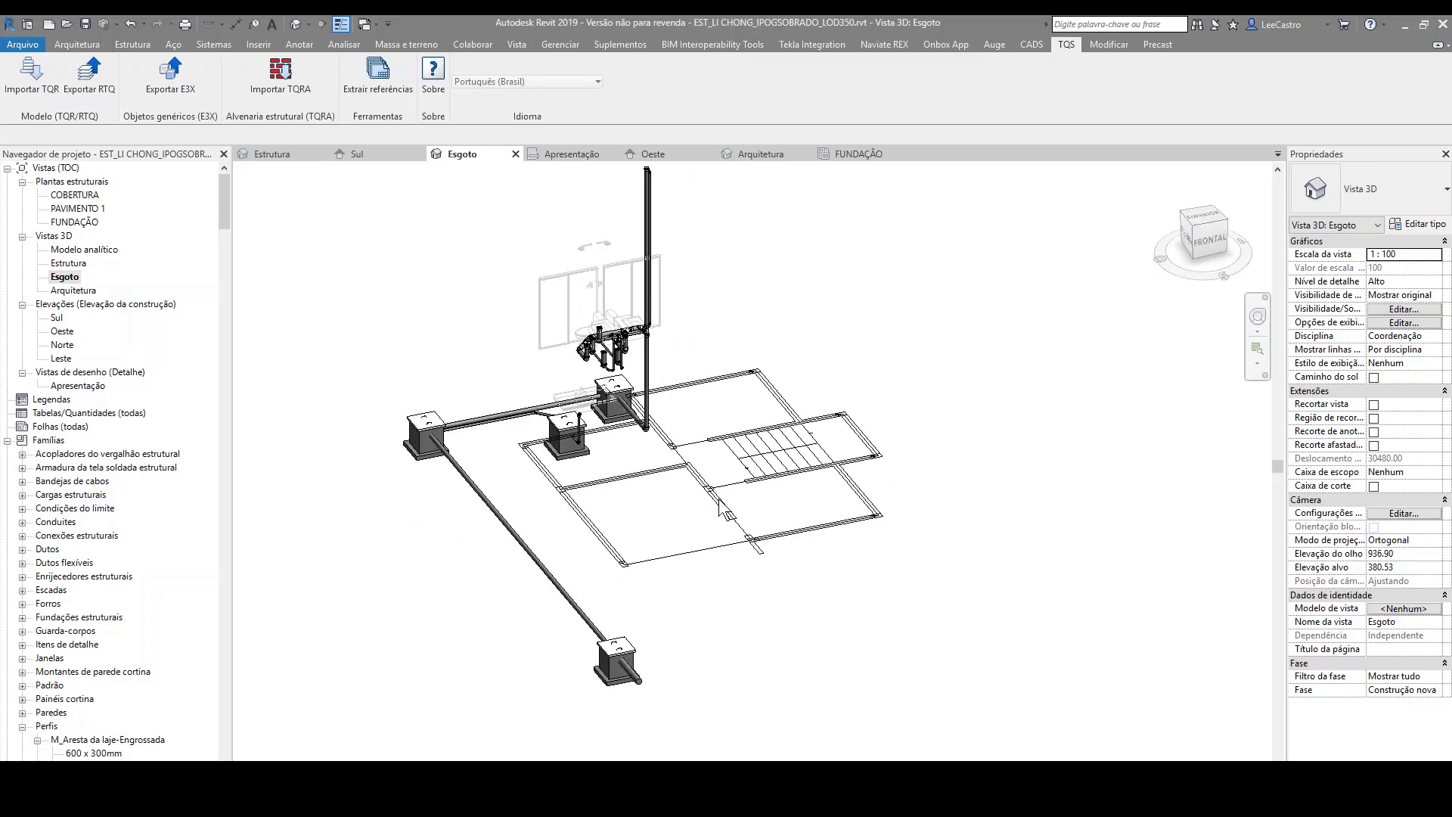
mouse_move(984, 810)
shift+middle_drag(650, 435, 783, 509)
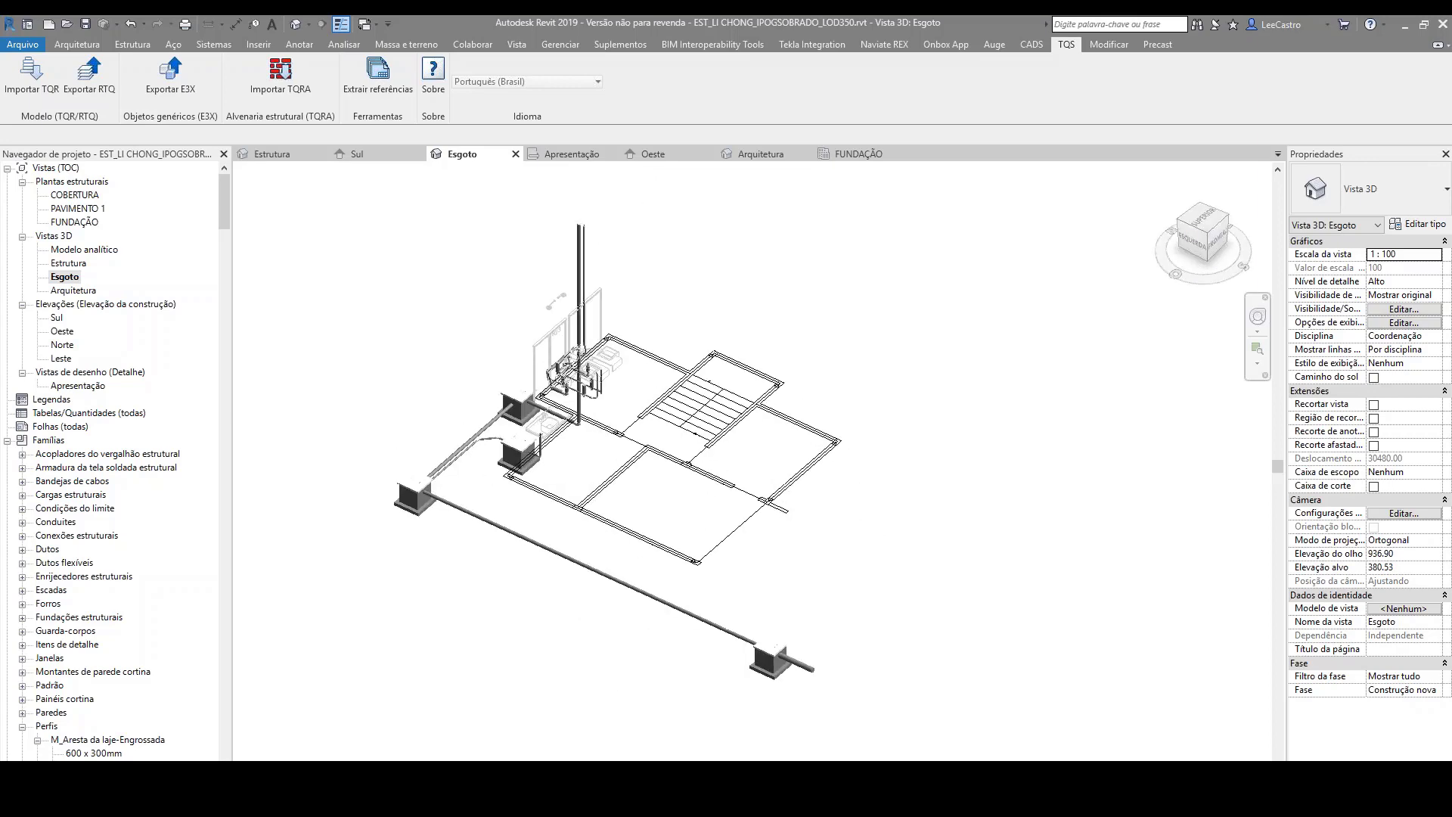
scroll(564, 442, up, 4)
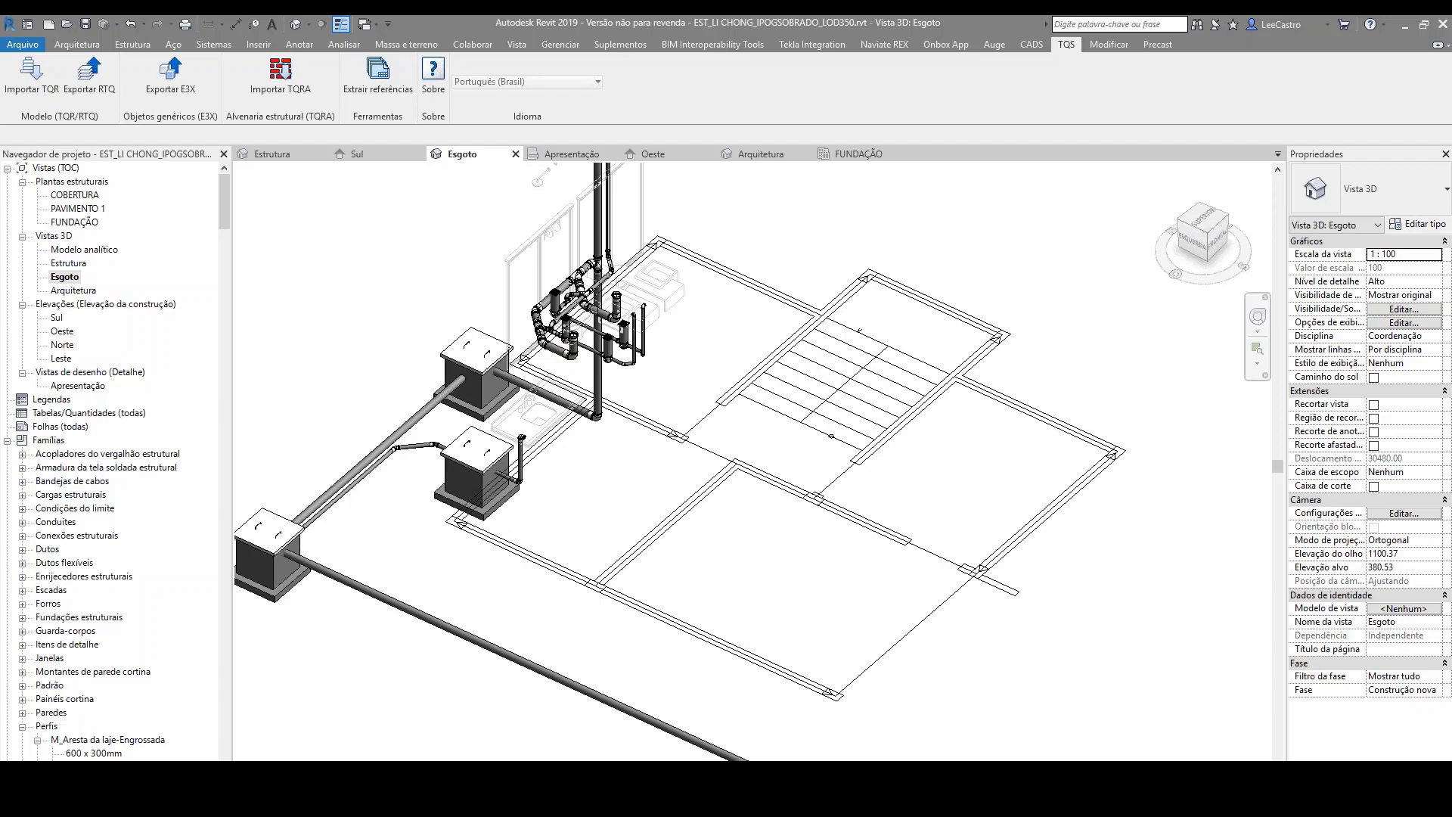
Step: Switch back to the TQS structural modeler's FUNDAÇÃO plan and show the Instalações commands
click(1096, 811)
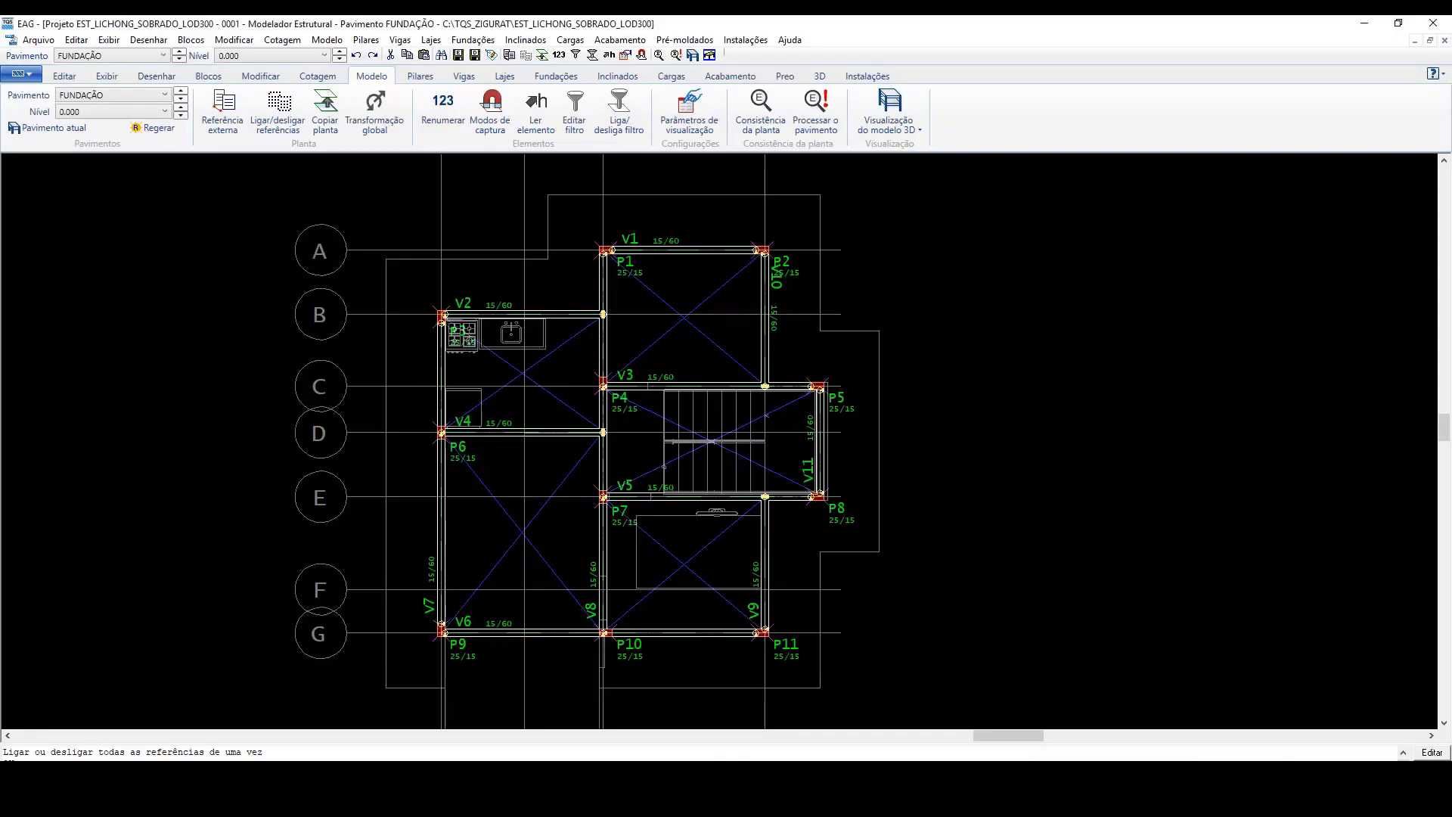
scroll(920, 383, down, 2)
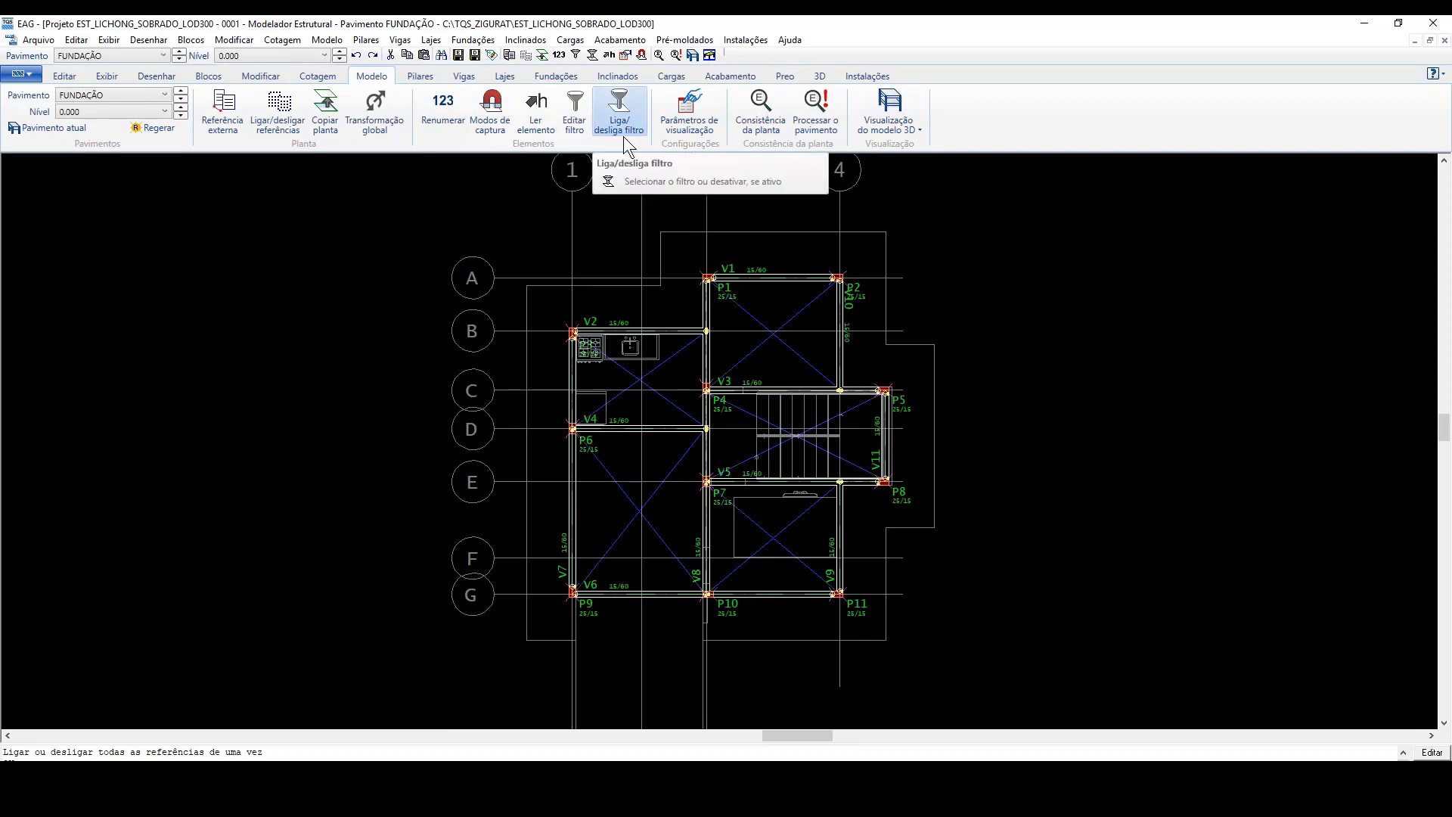
click(868, 78)
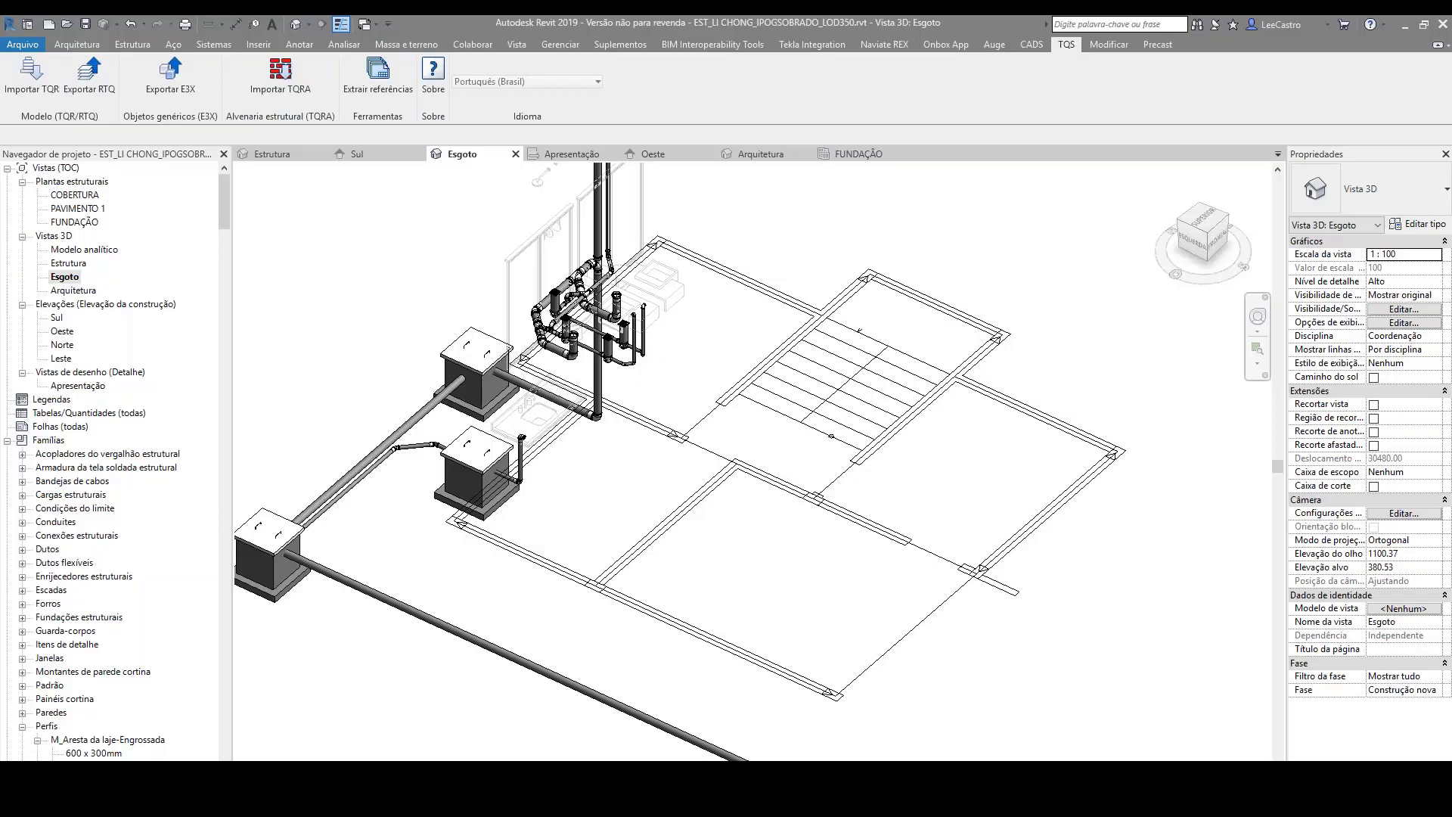
Step: In Revit, review the Exportar paredes and Exportar tubos options of the RTQ export and close it without exporting
click(85, 92)
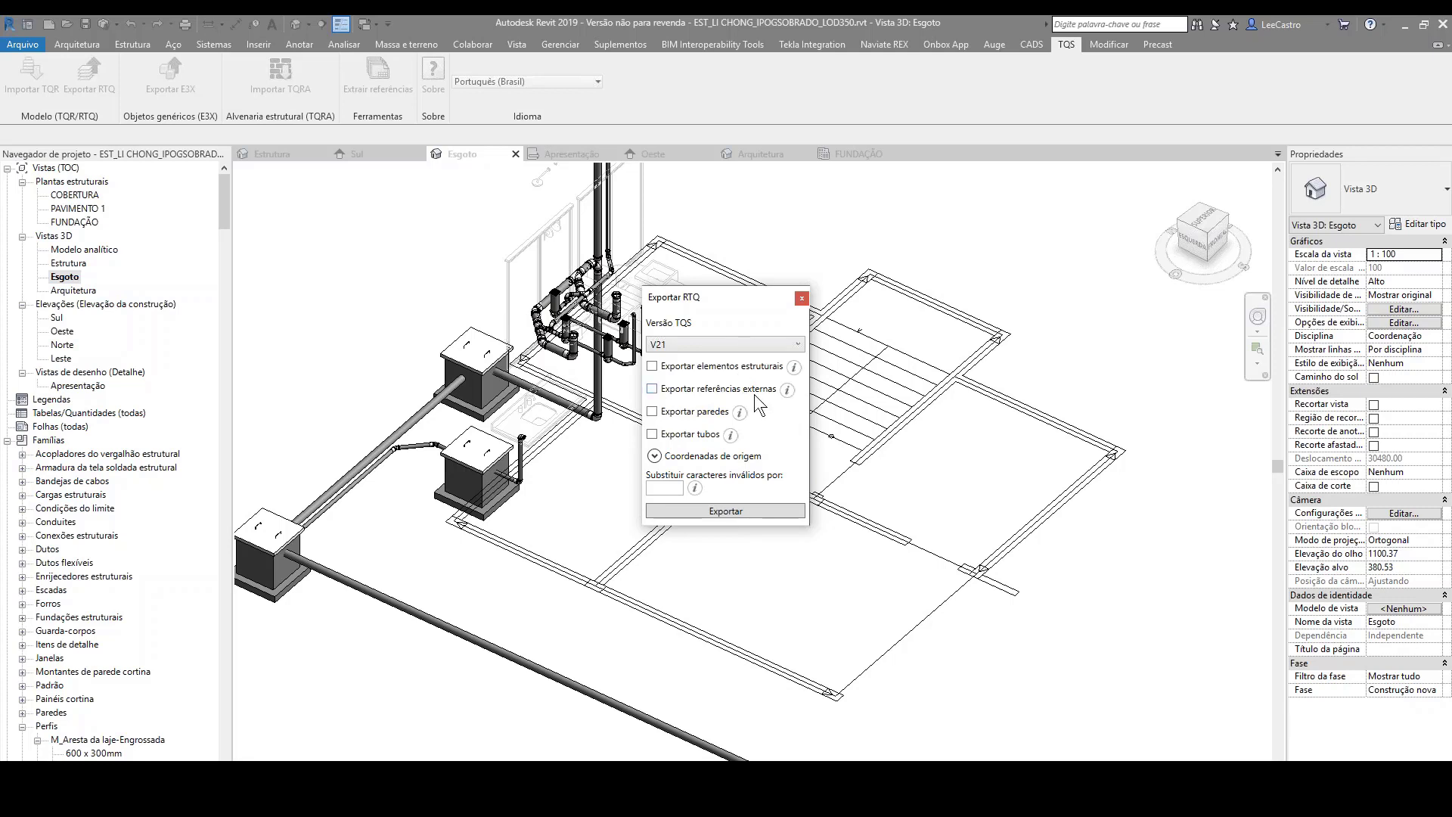
click(653, 435)
click(653, 413)
click(652, 412)
click(653, 434)
click(802, 298)
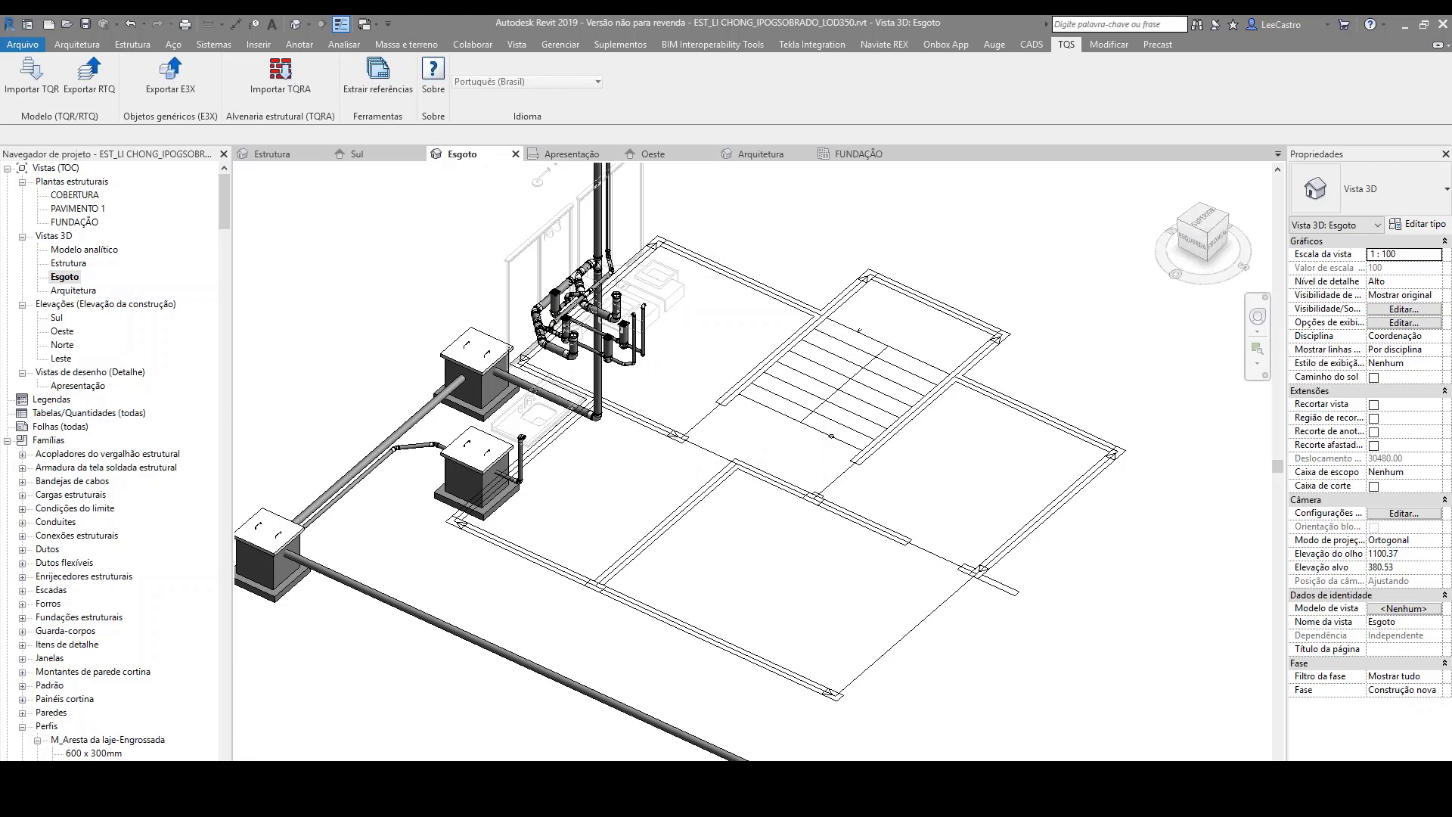
Step: View the exchange files in the 2.CAD_TQS folder in File Explorer and switch to the TQS project manager
mouse_move(319, 805)
click(348, 749)
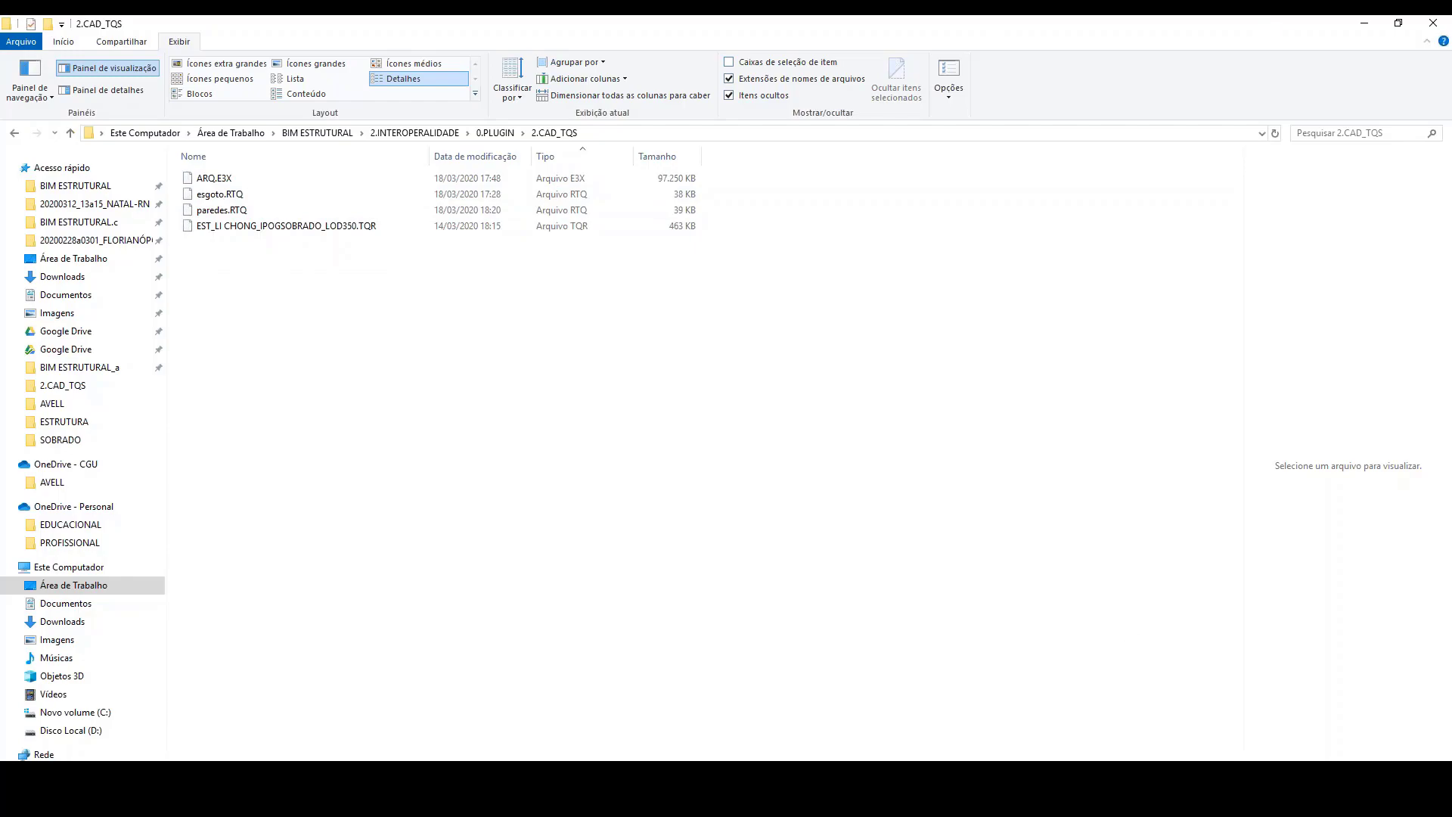
click(948, 790)
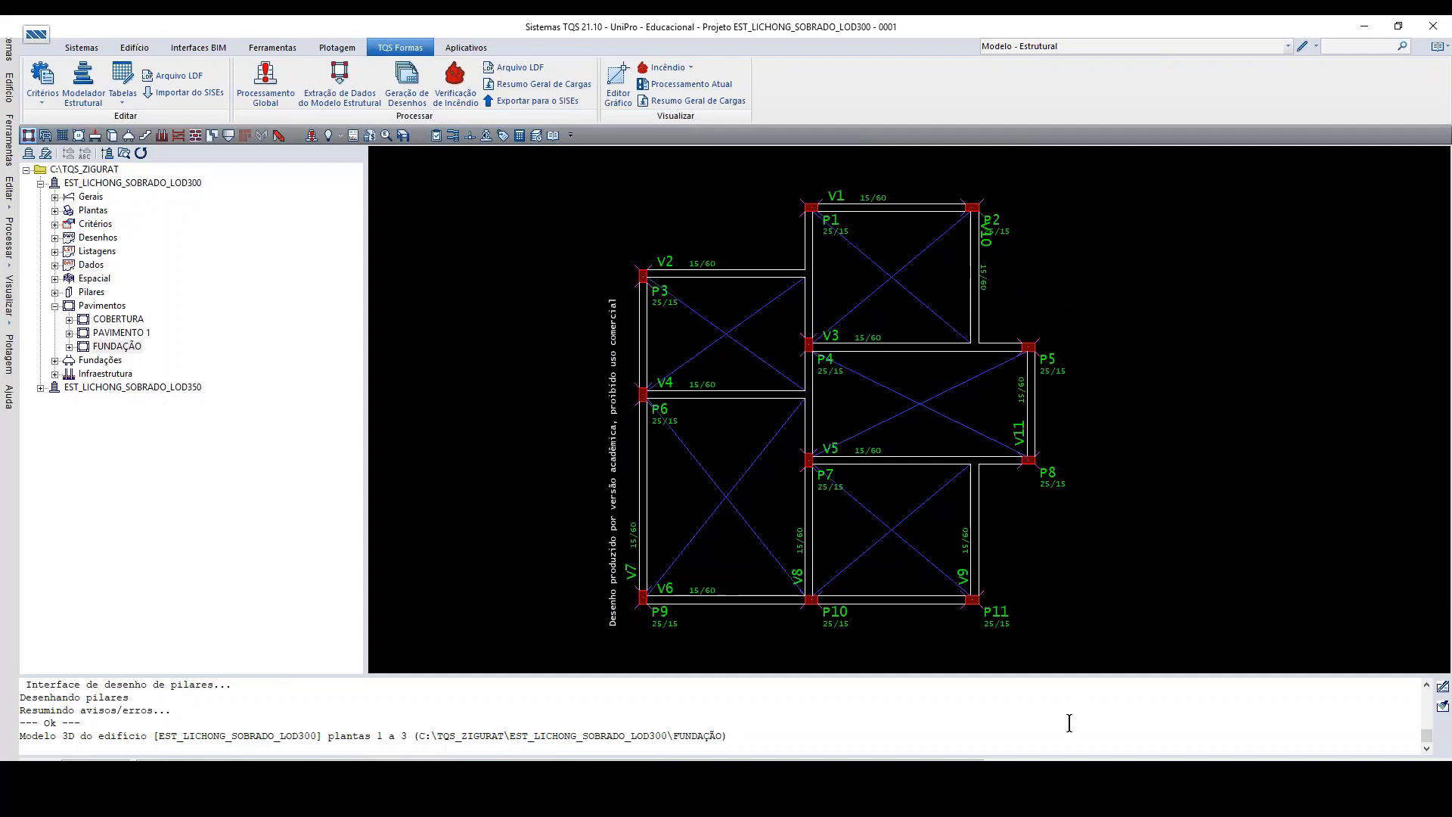
Step: Switch back to the structural modeler's FUNDAÇÃO plan
click(1096, 808)
scroll(1007, 401, down, 5)
scroll(855, 403, up, 4)
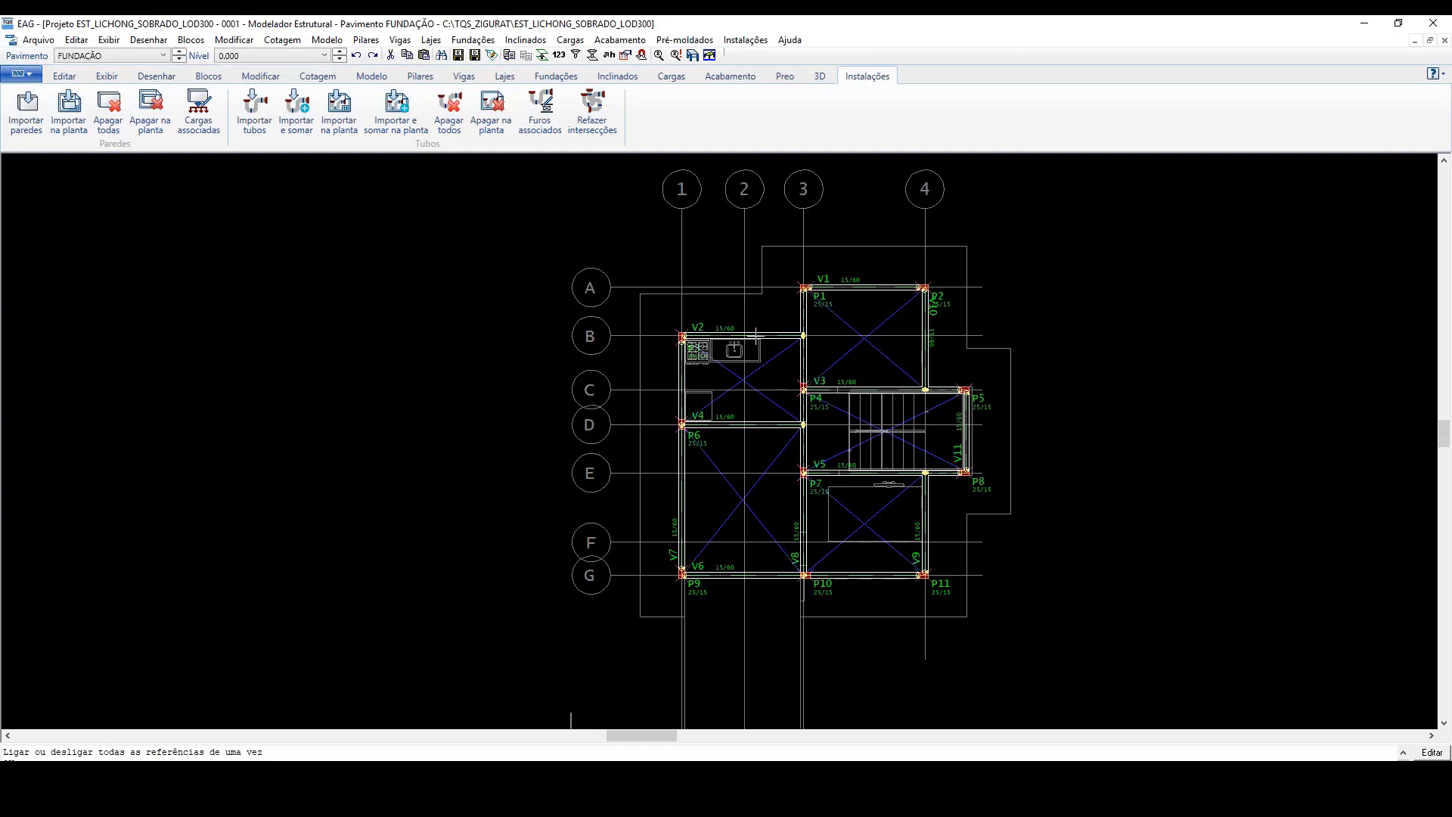
Step: Start the wall import on the FUNDAÇÃO plan and load the paredes.RTQ file
mouse_move(756, 334)
click(23, 129)
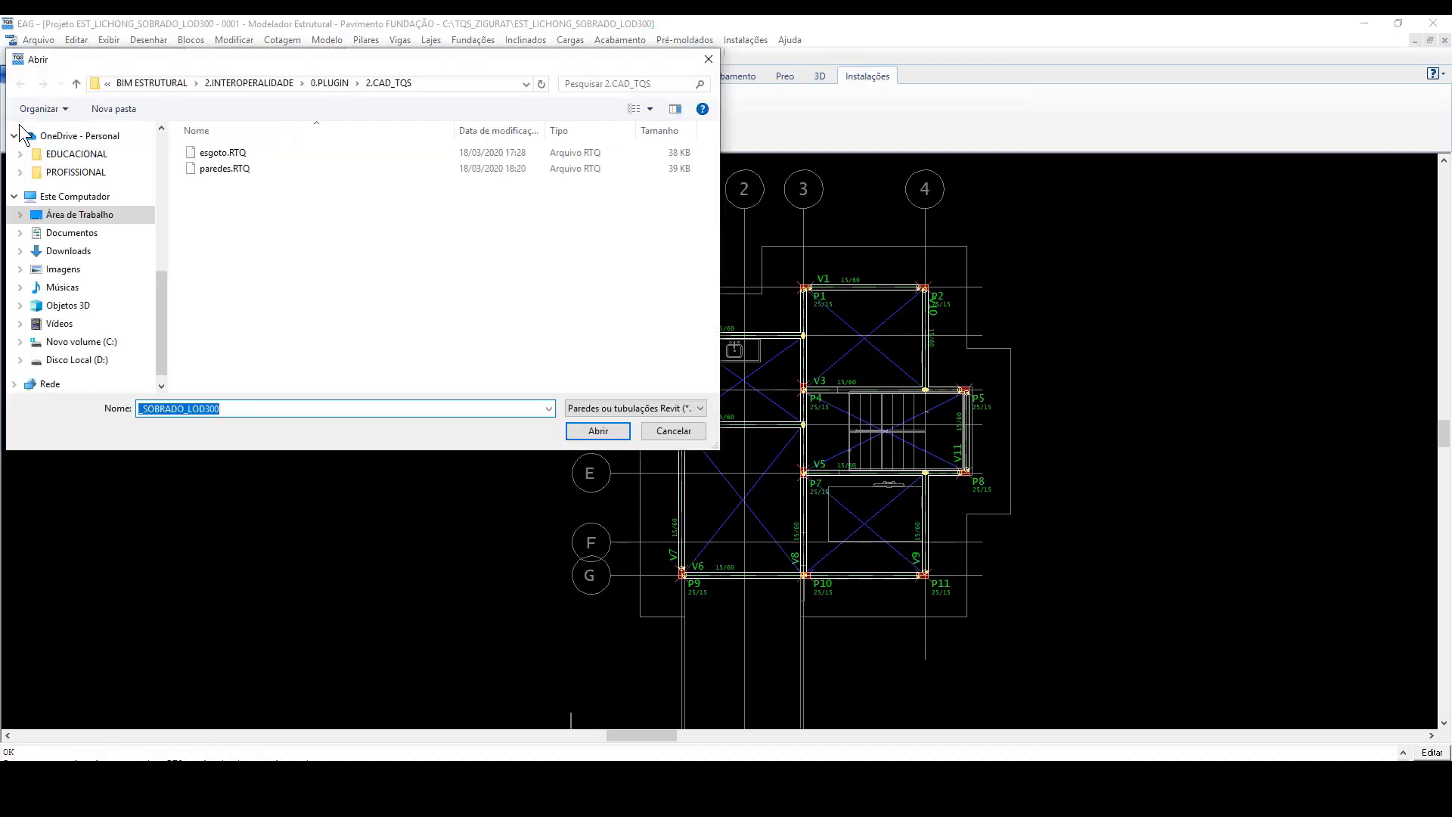
click(217, 170)
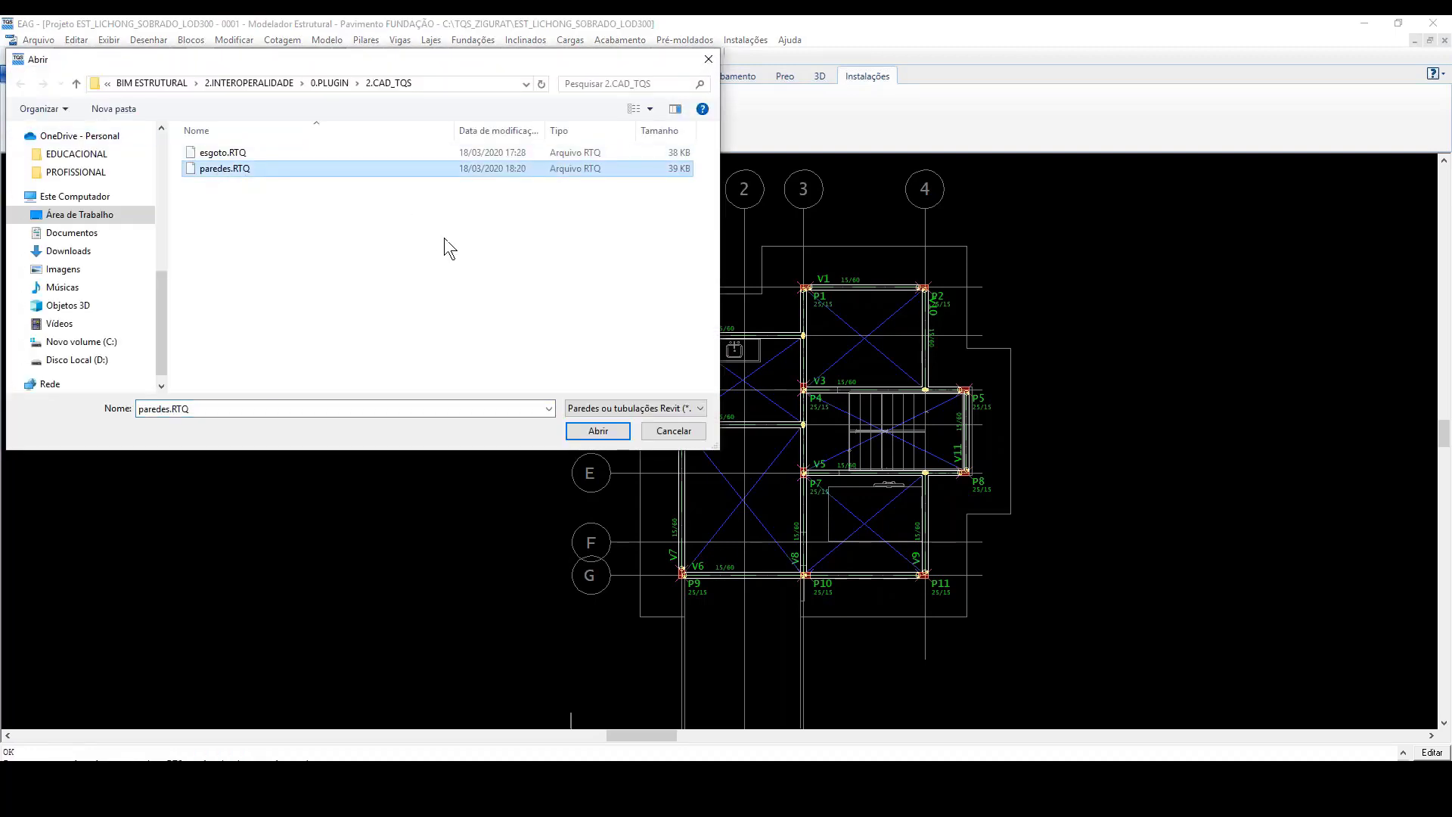
click(598, 431)
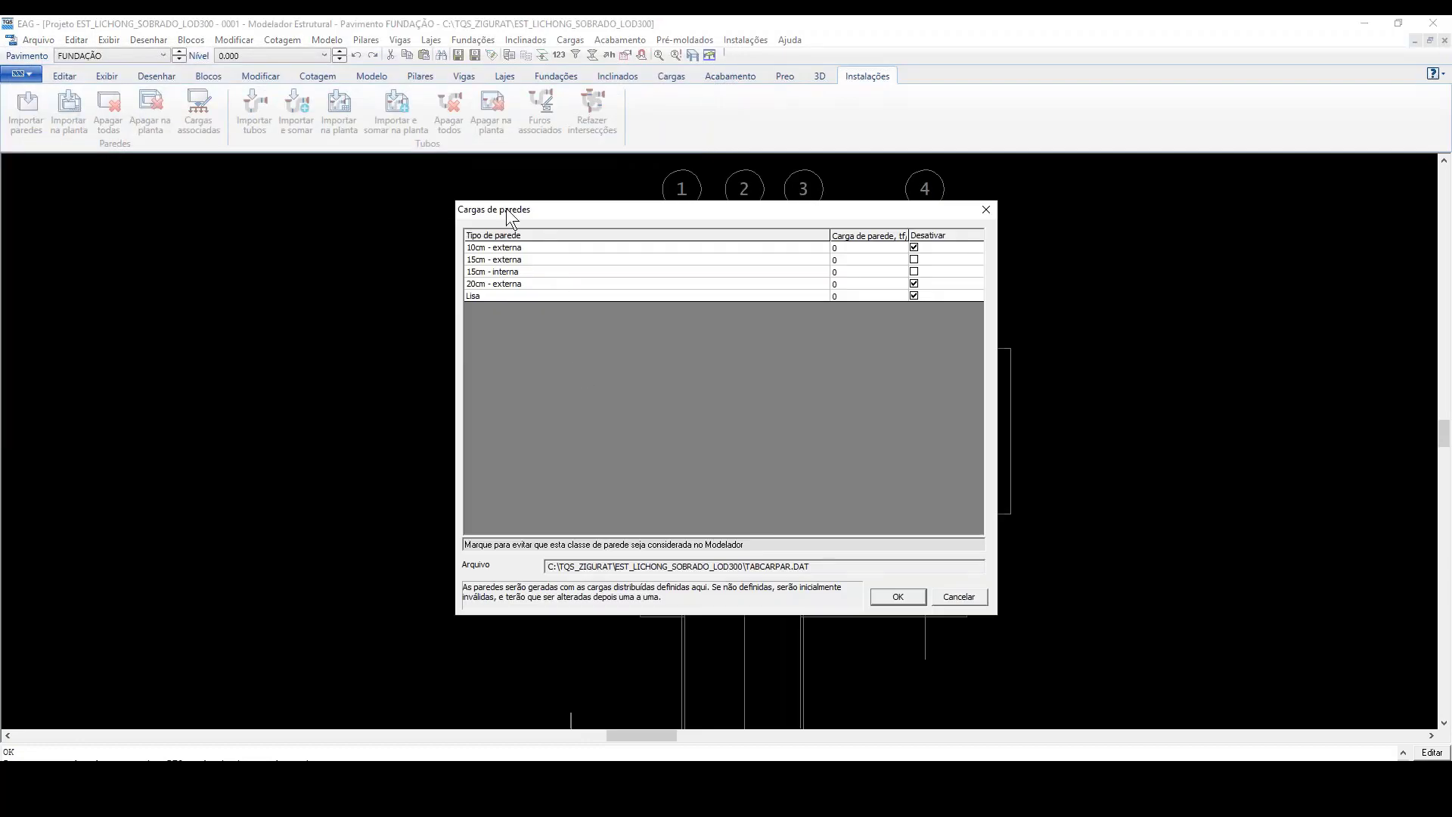
Step: Review the wall types in the wall loads table, comparing the 10cm, 15cm, 20cm and Lisa entries
click(523, 247)
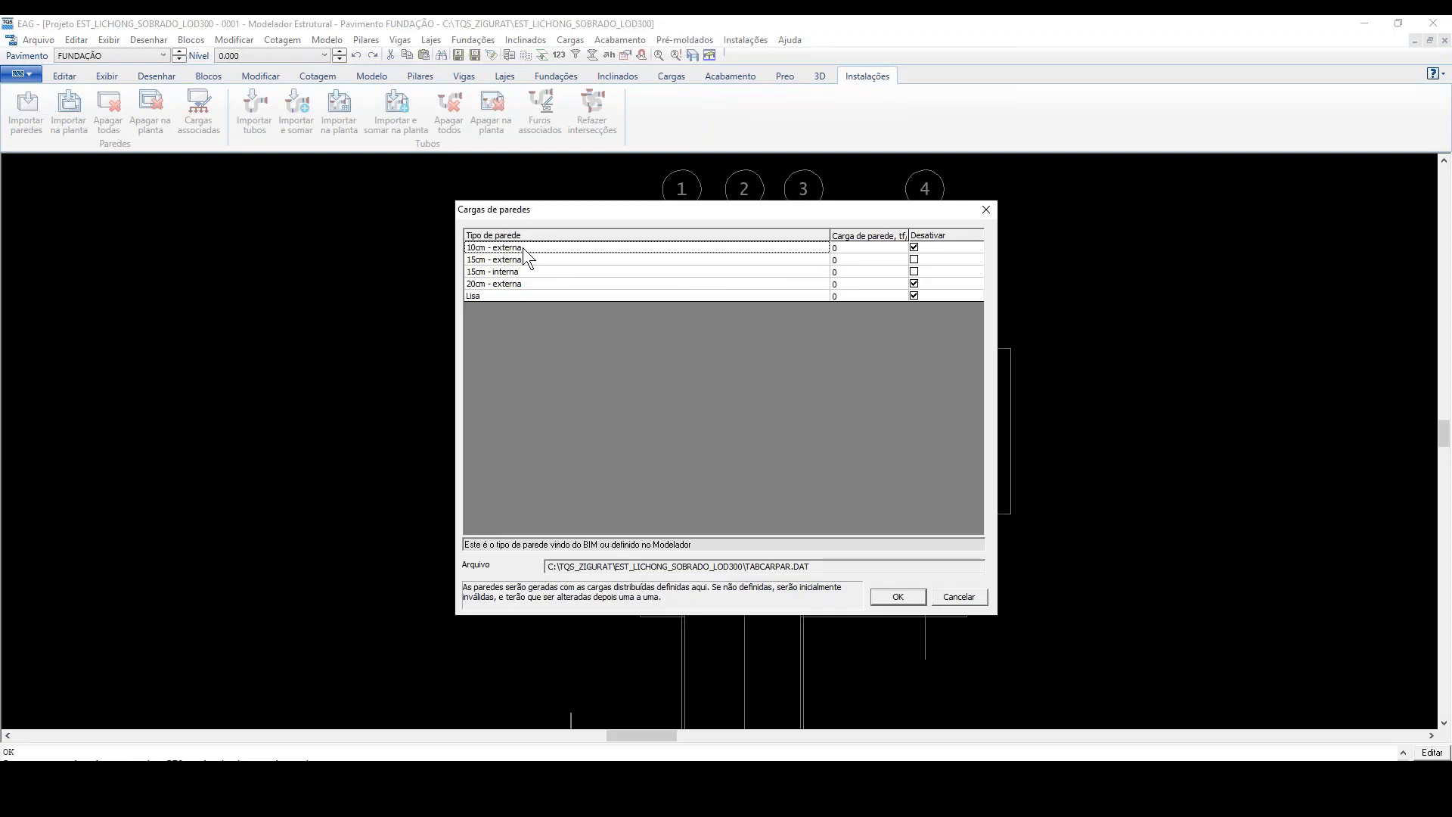
click(525, 260)
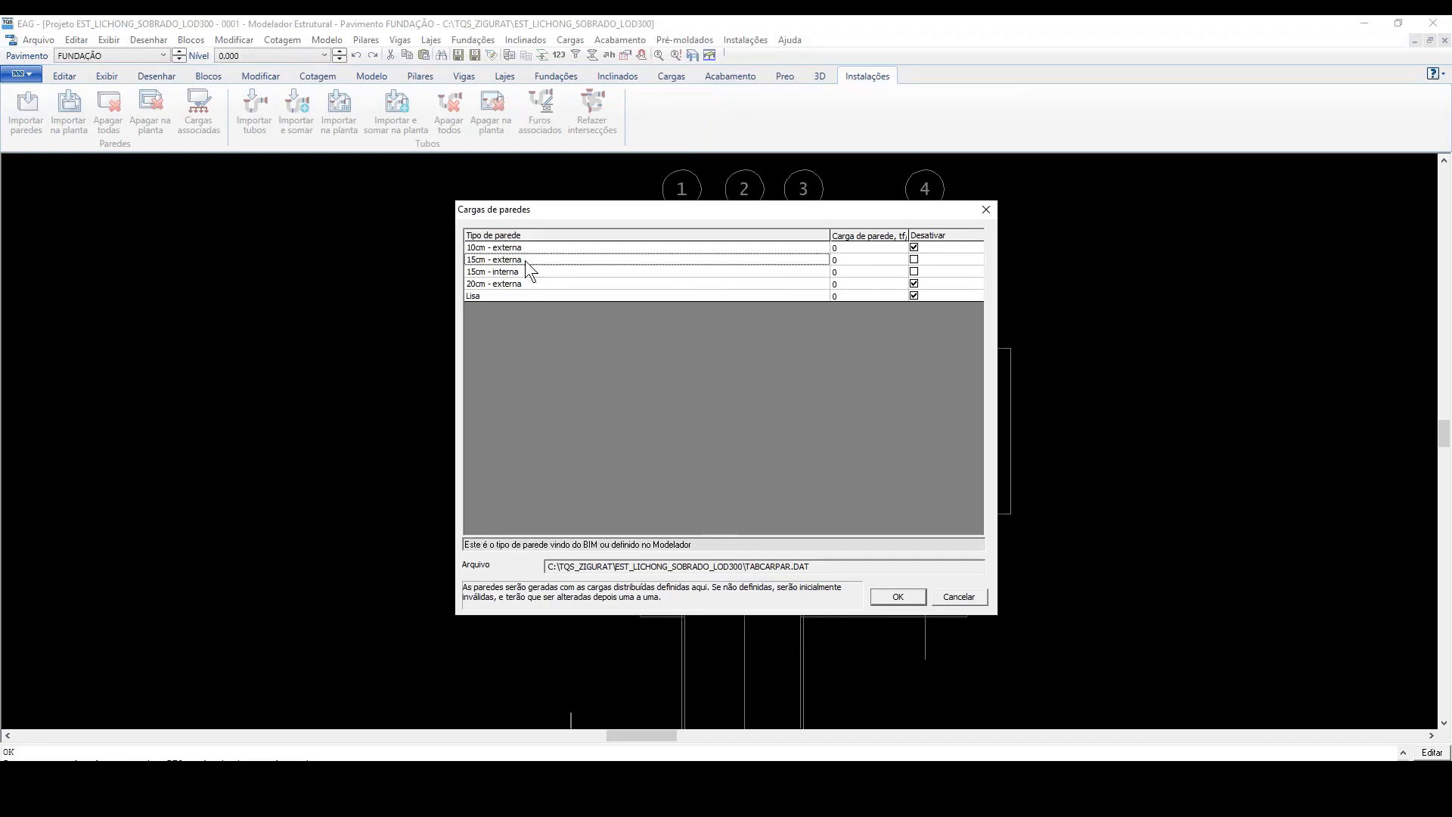
click(538, 271)
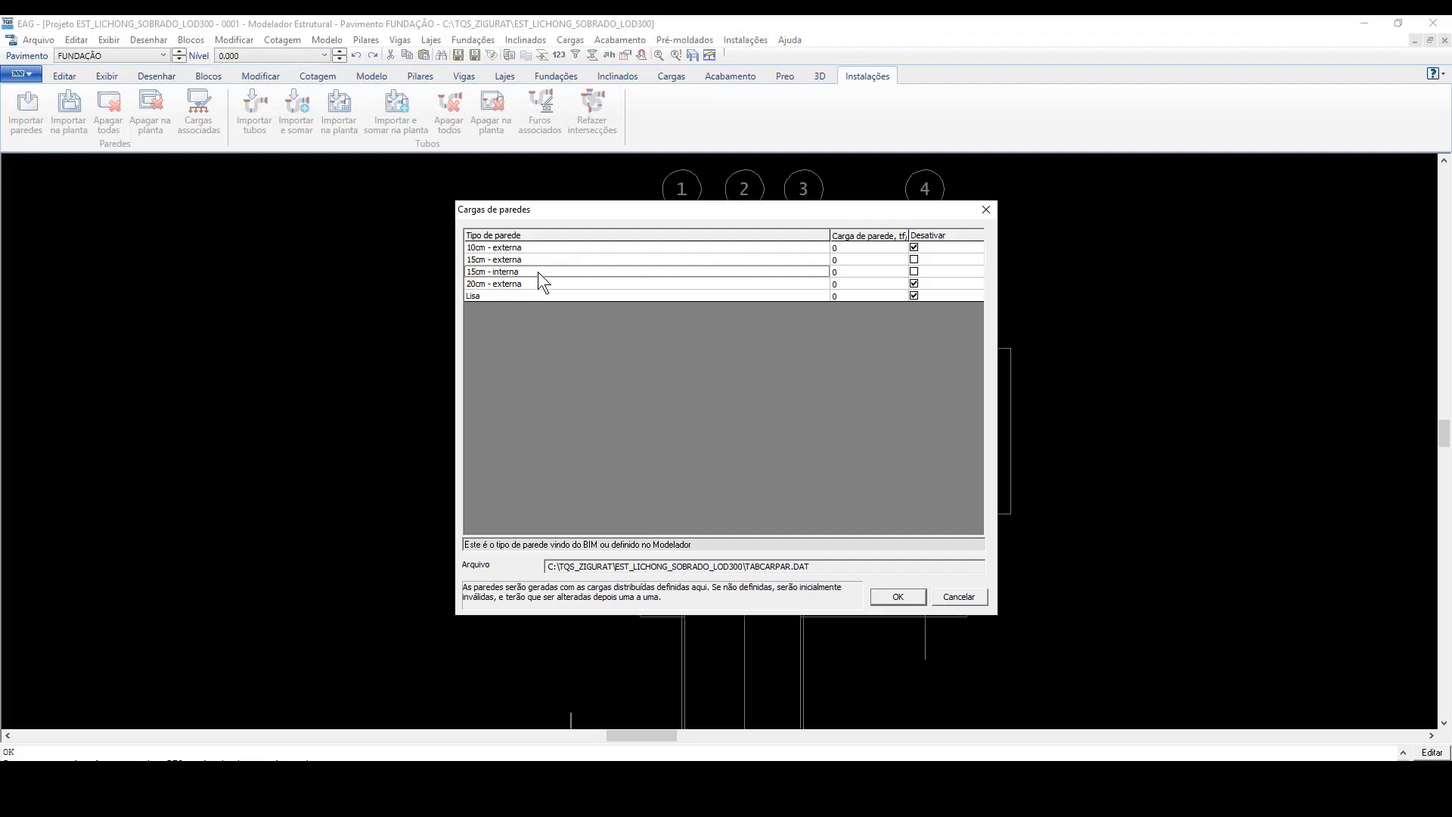
click(545, 284)
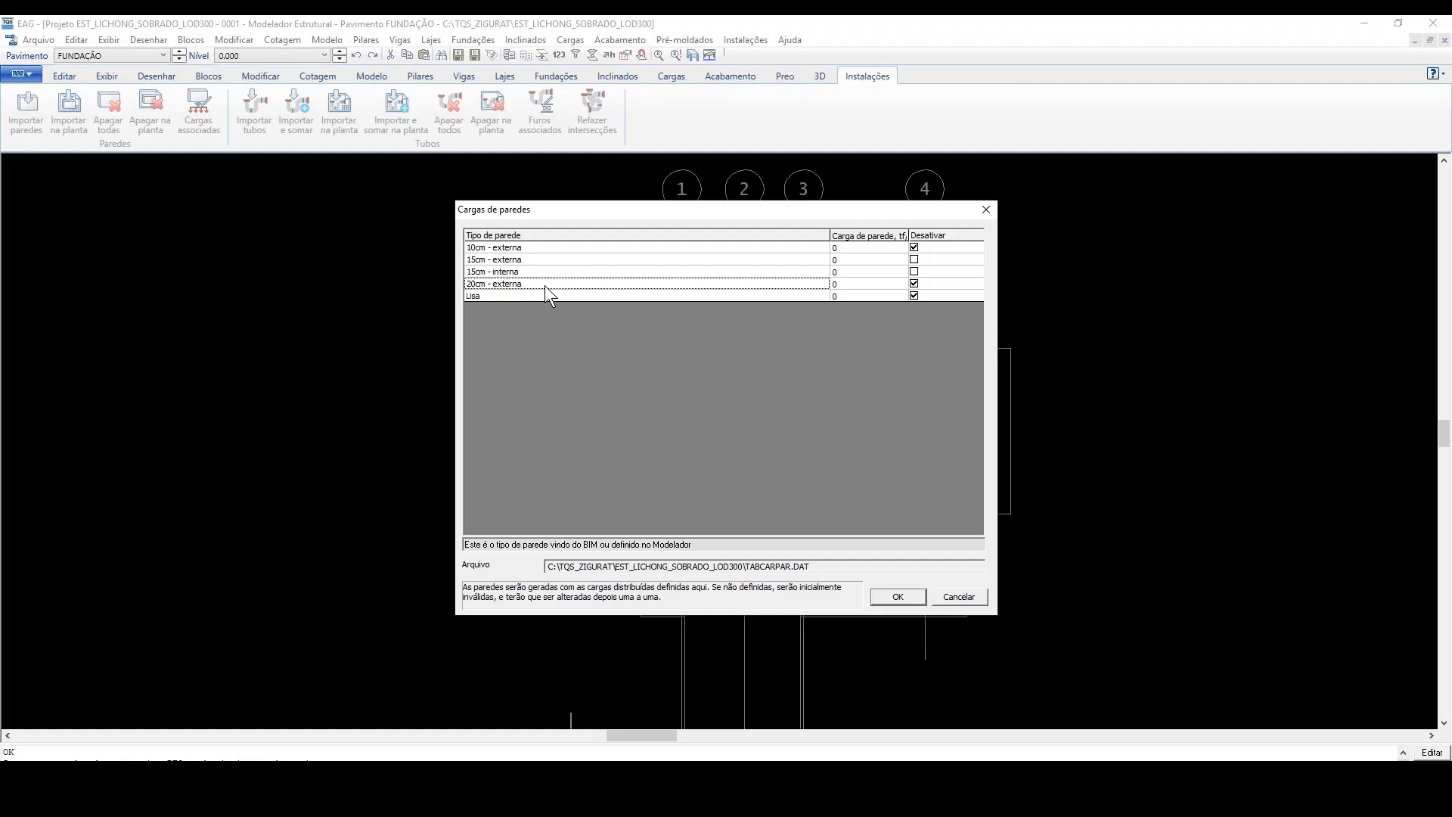
click(555, 297)
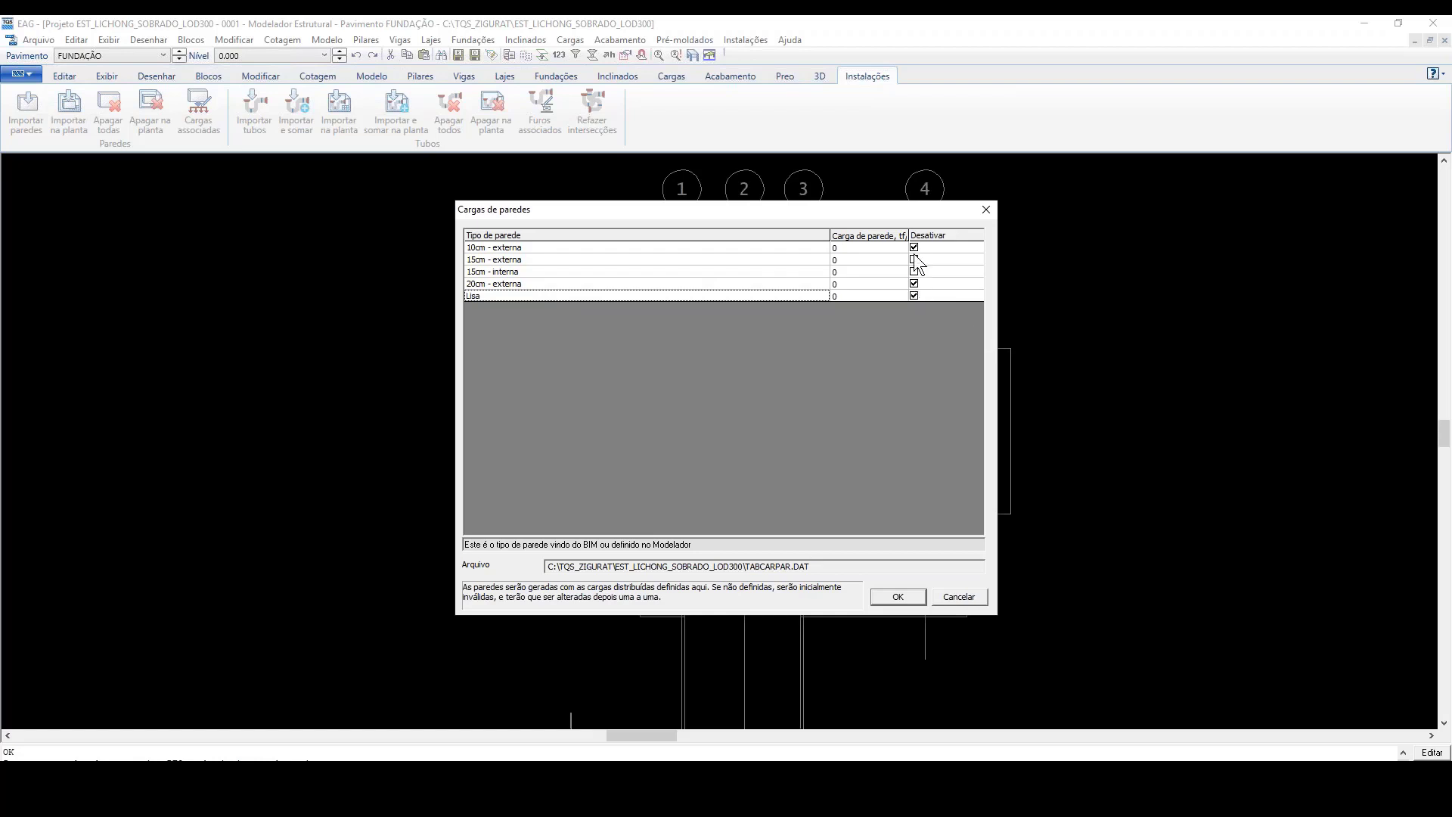
click(525, 260)
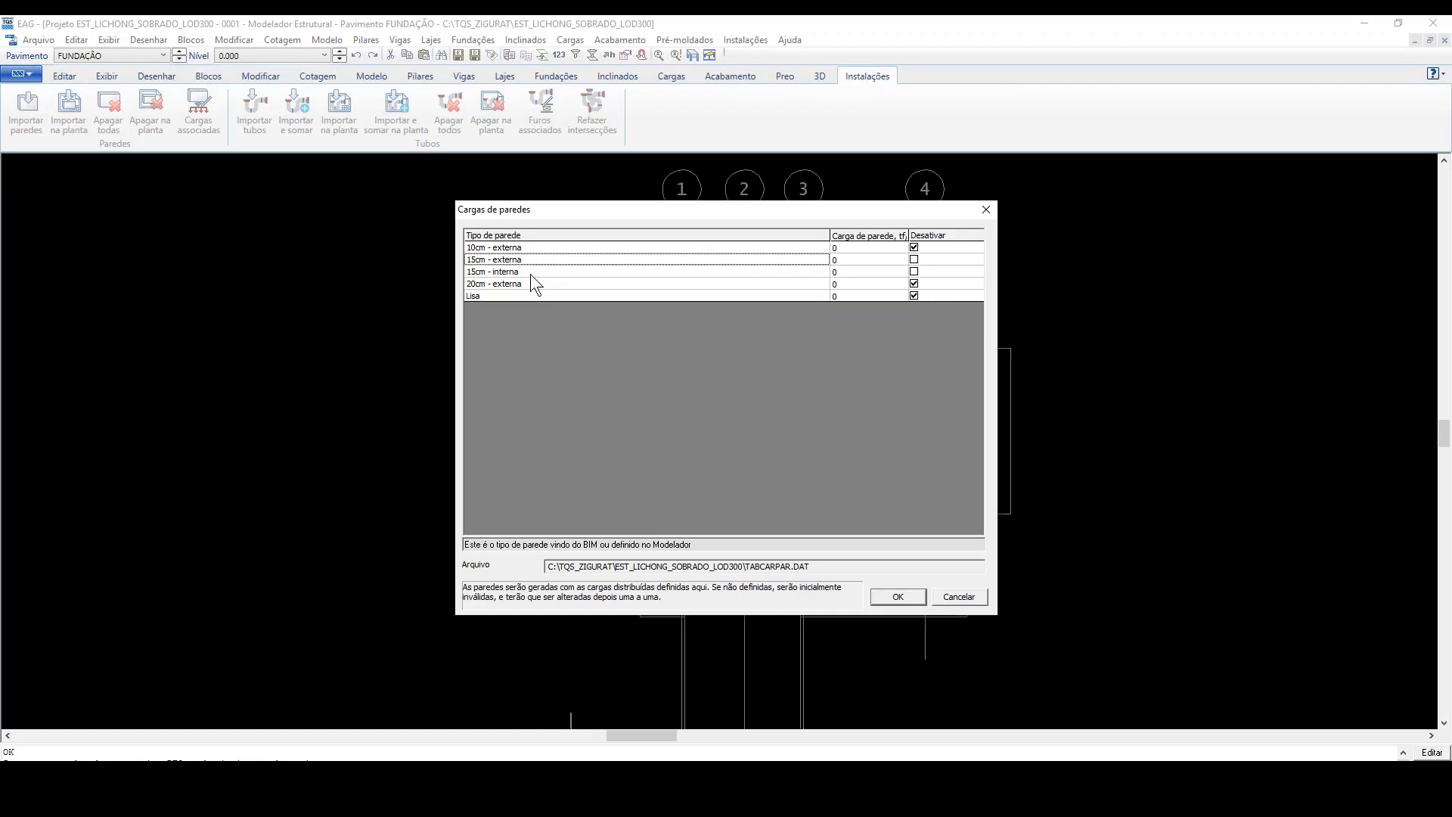
click(530, 273)
click(528, 260)
click(538, 270)
click(531, 263)
click(570, 382)
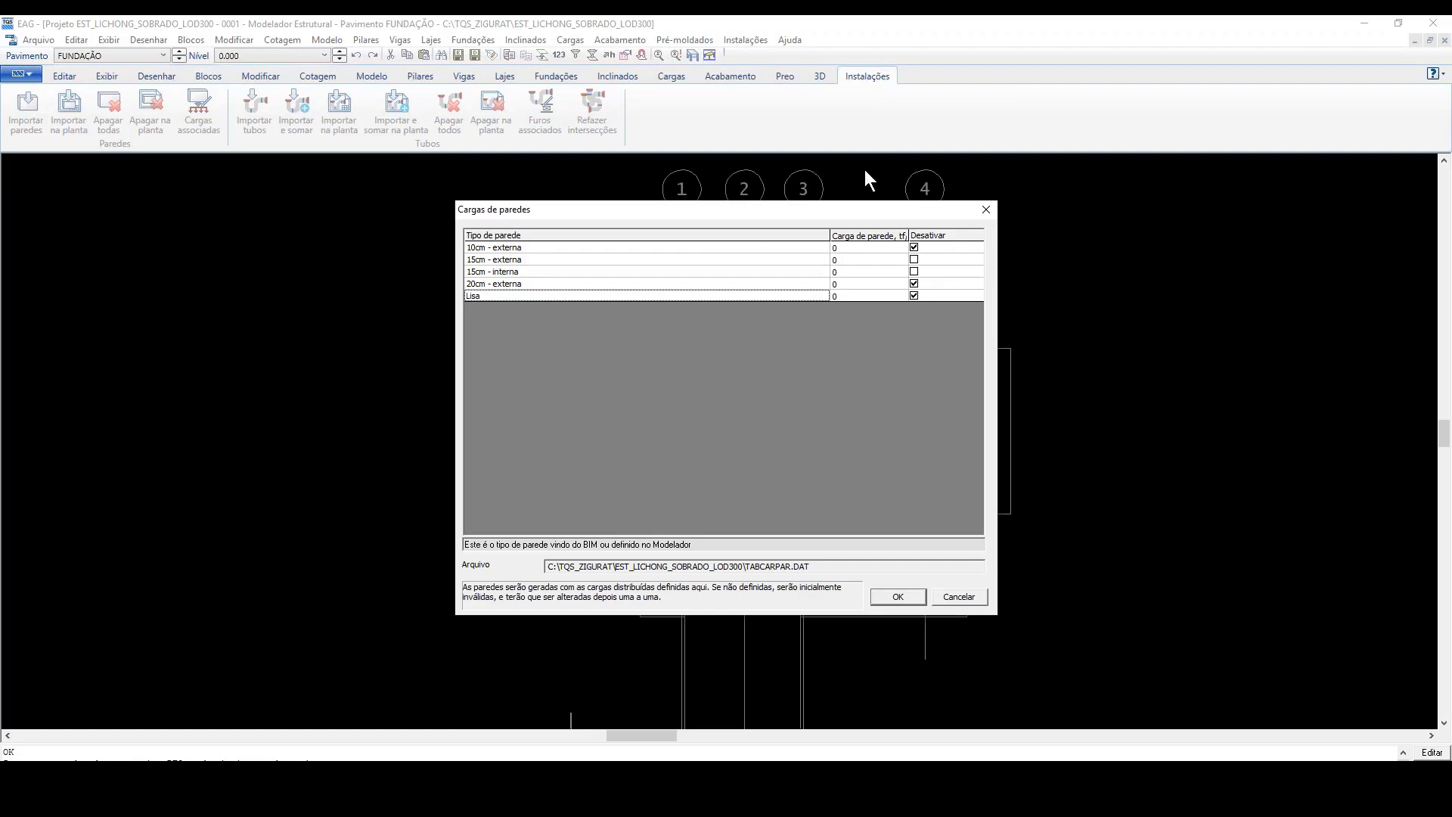
Step: Clear the Desativar option for the 10cm - externa, 20cm - externa and Lisa types and import the walls
click(915, 249)
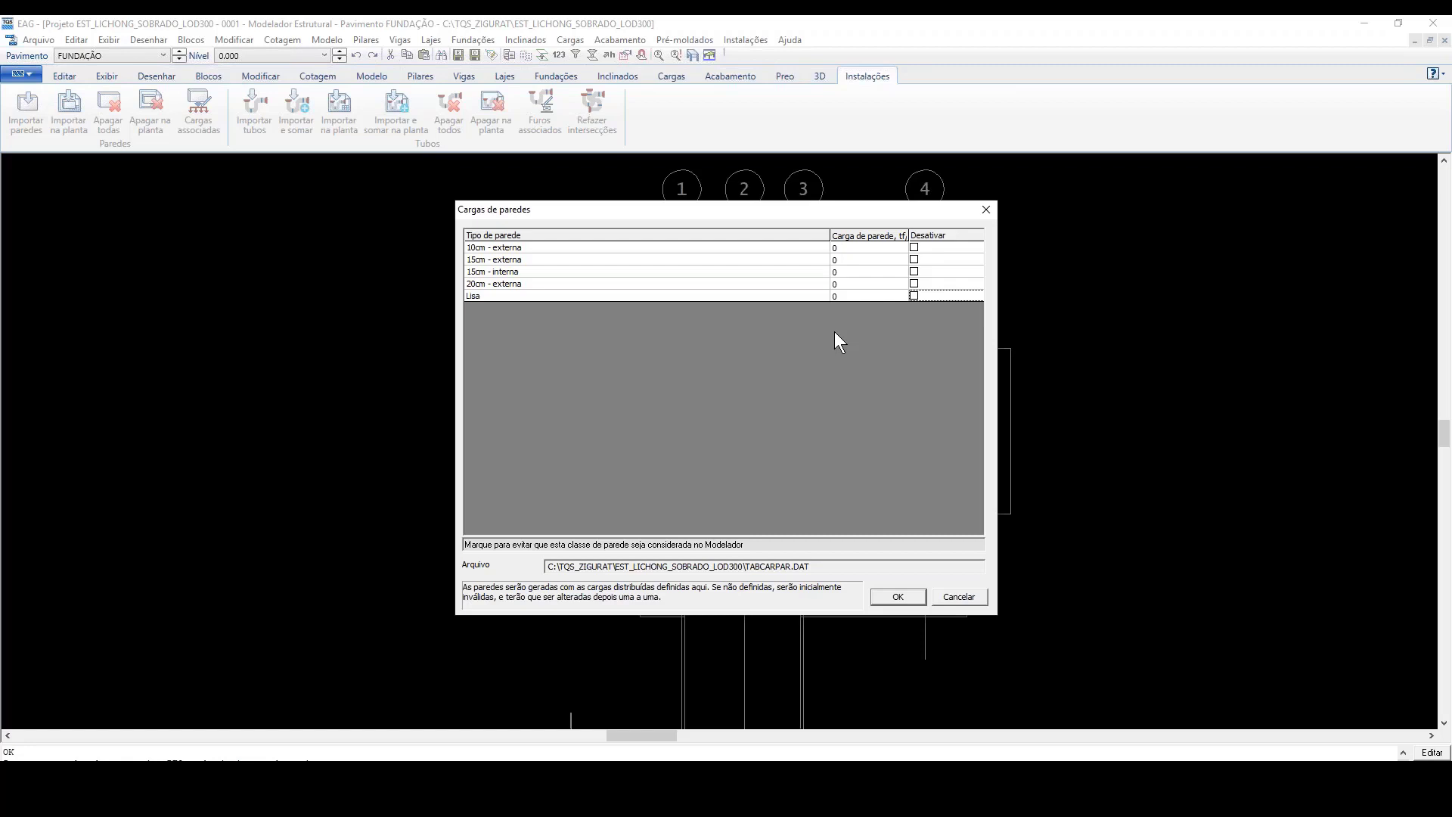
click(901, 597)
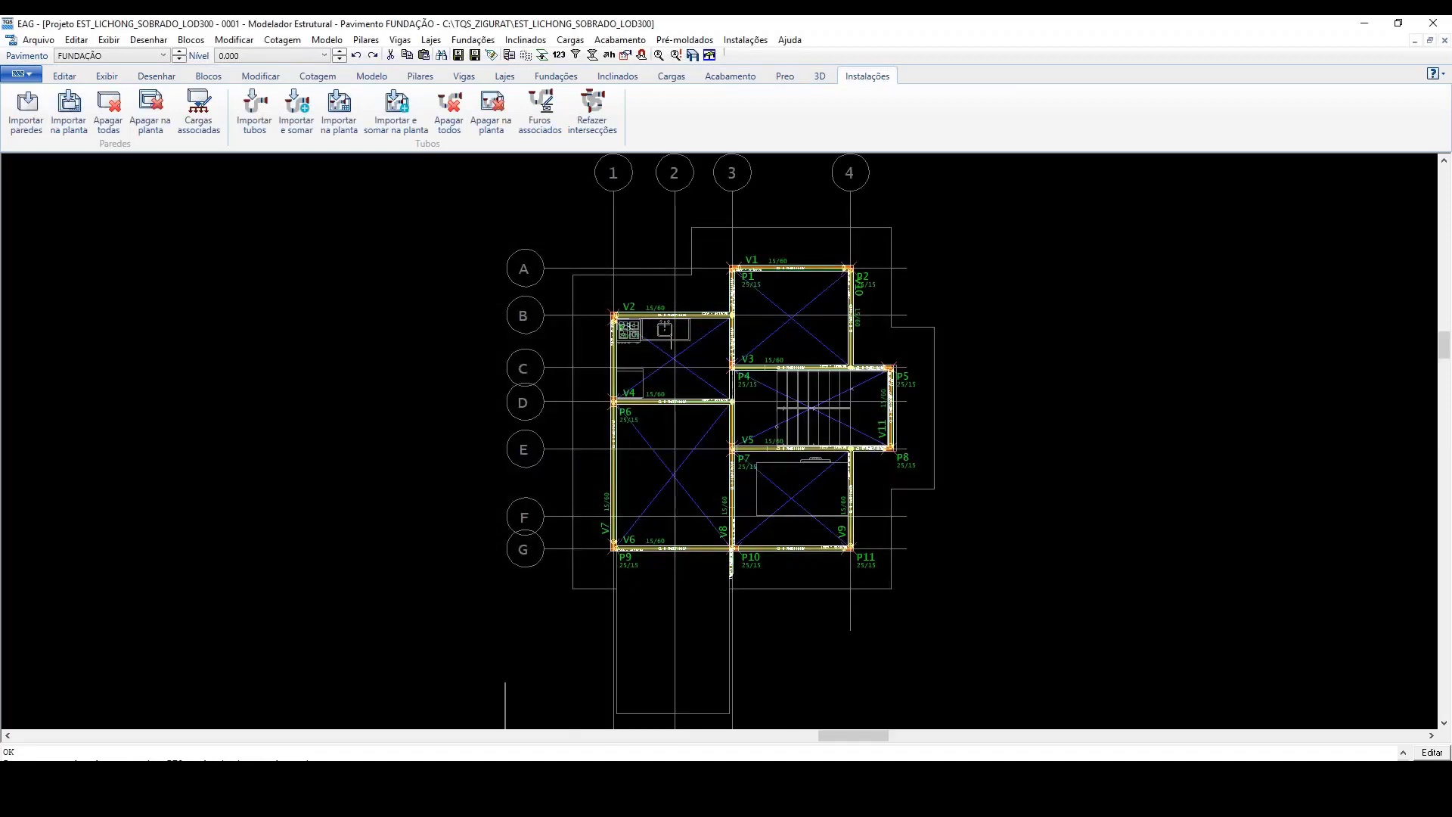
Step: Examine the imported walls and their type and load labels around the kitchen and across the foundation plan
scroll(663, 348, up, 5)
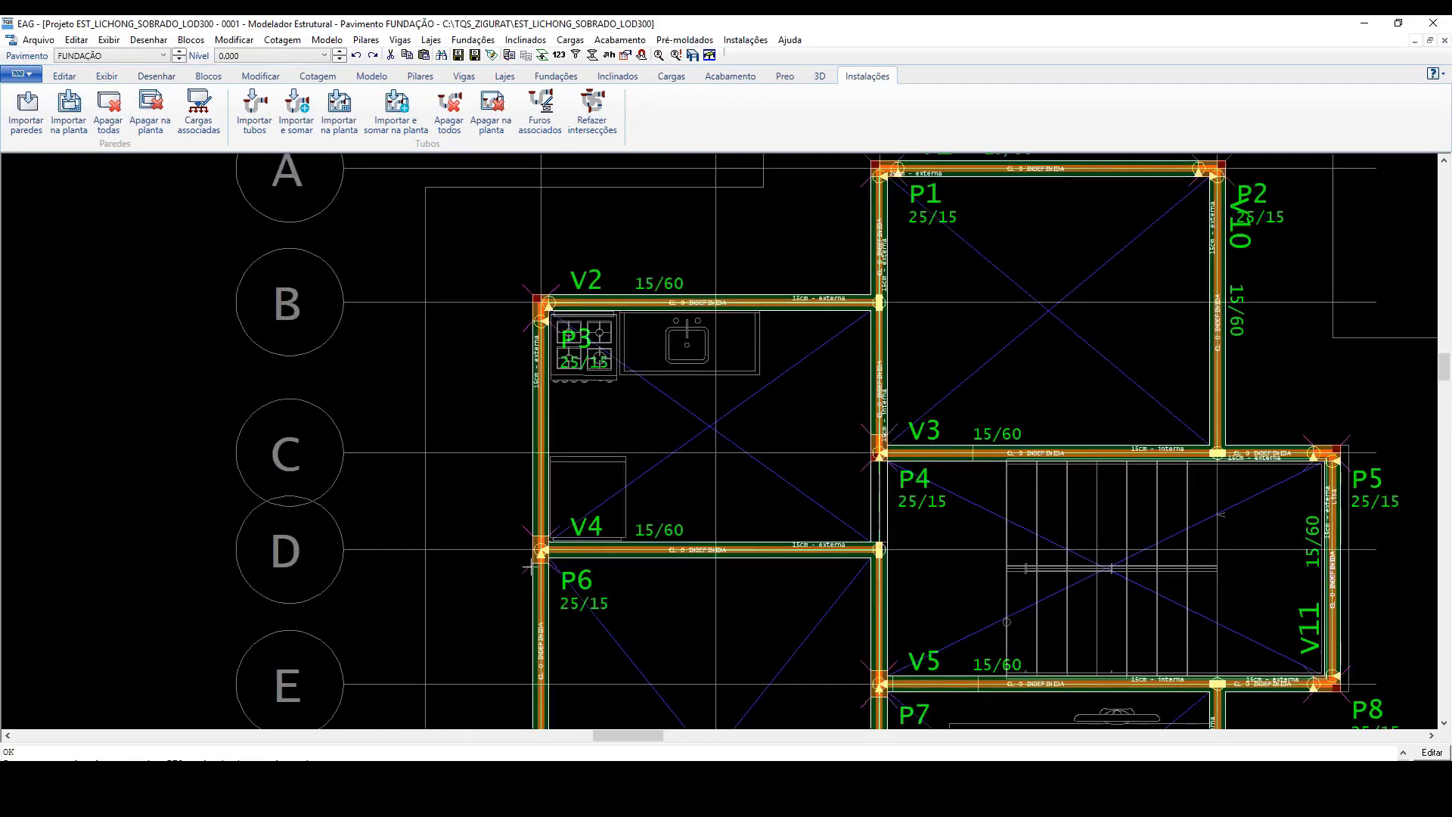
scroll(567, 348, up, 1)
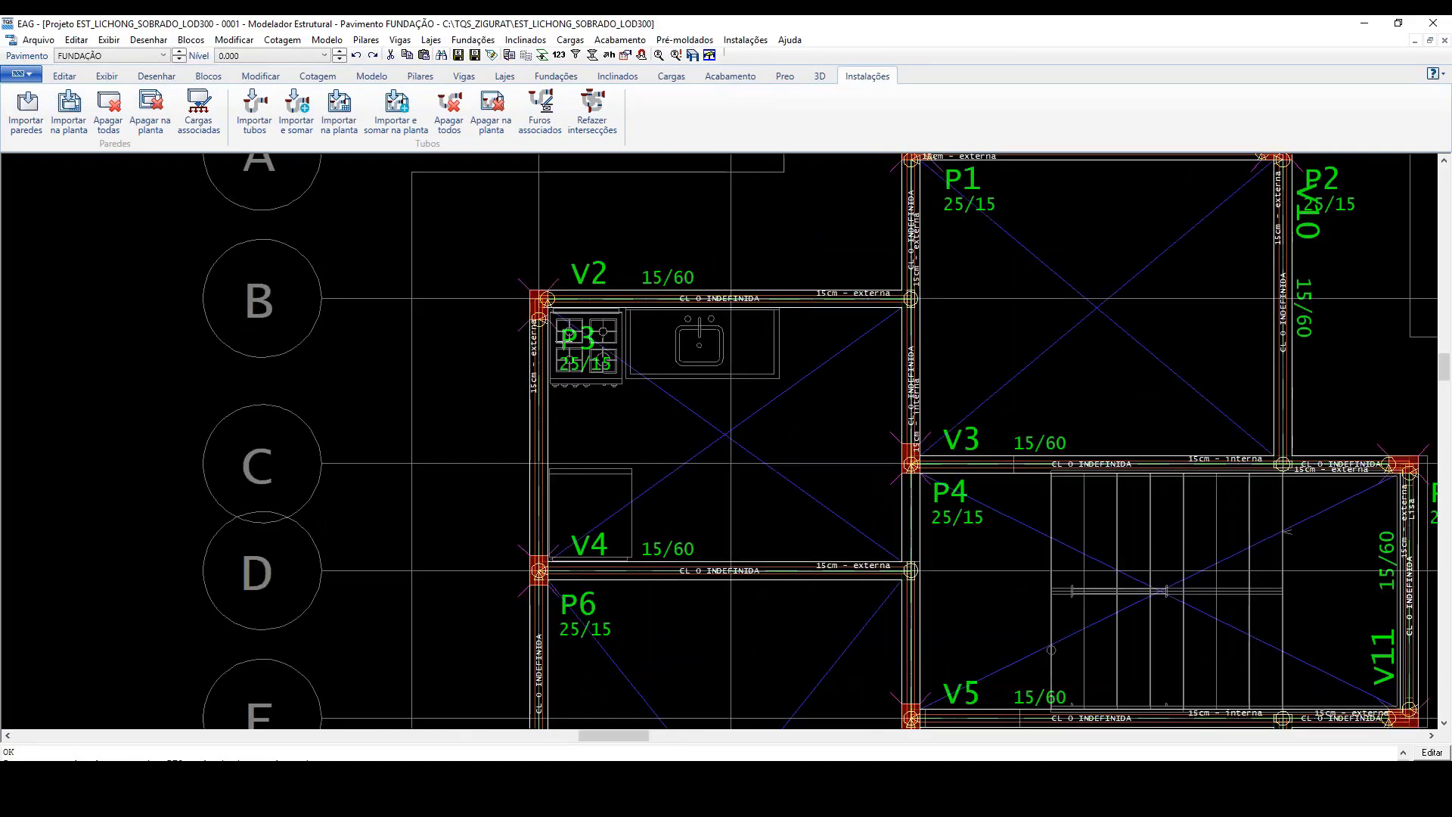
scroll(1138, 121, up, 2)
scroll(962, 420, up, 2)
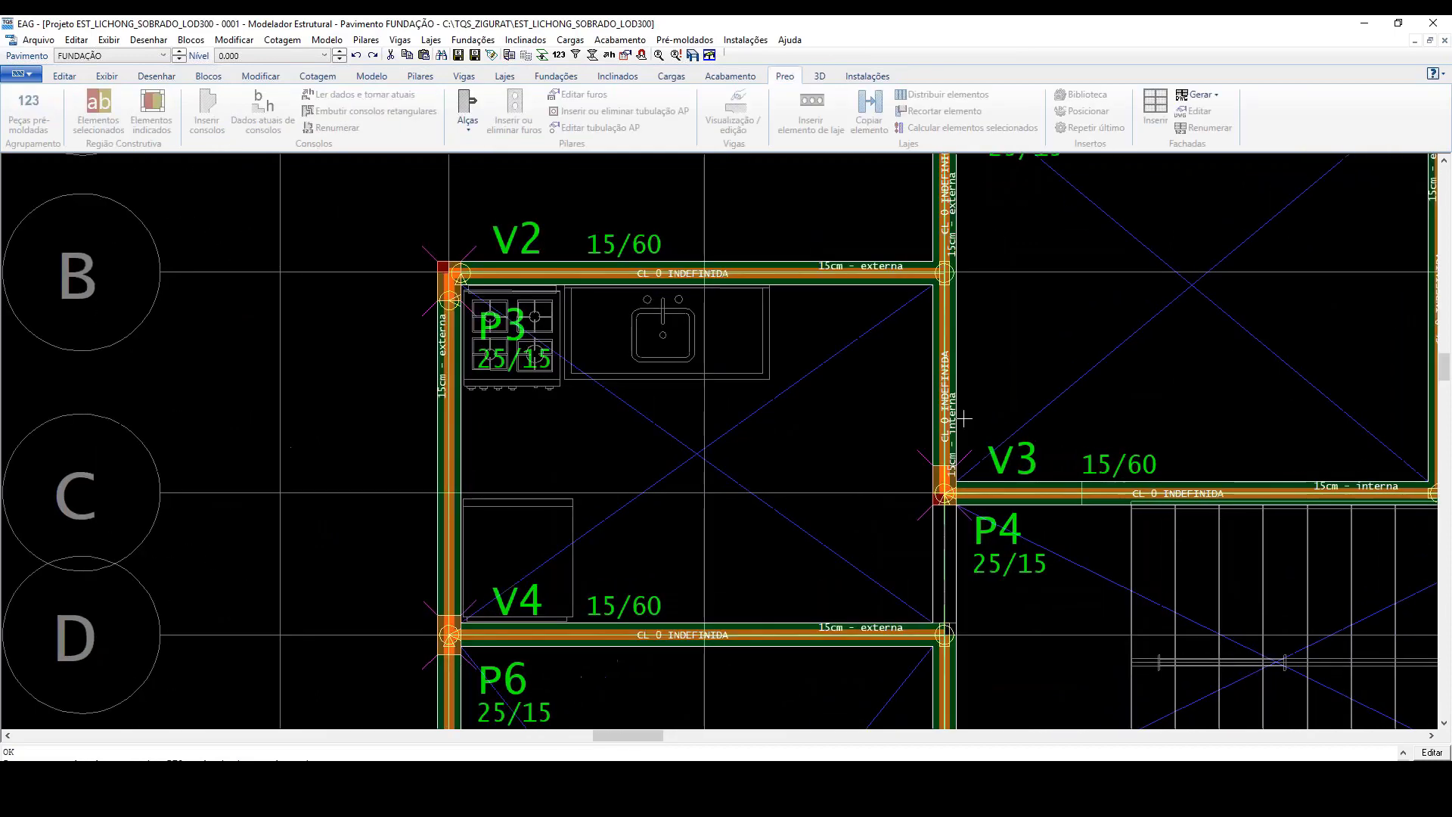
scroll(969, 427, up, 1)
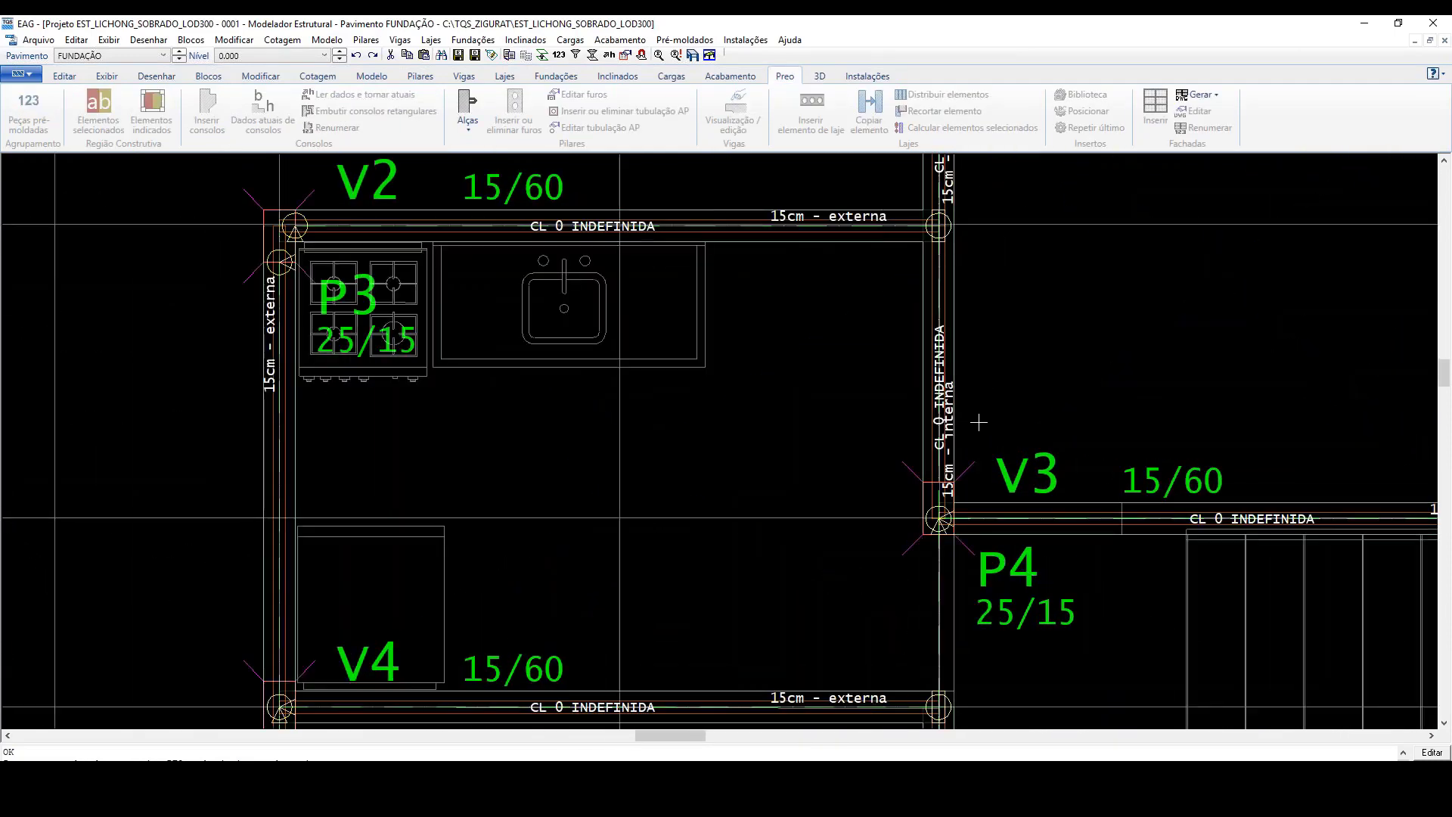
scroll(961, 469, up, 2)
scroll(956, 470, up, 3)
scroll(953, 467, down, 4)
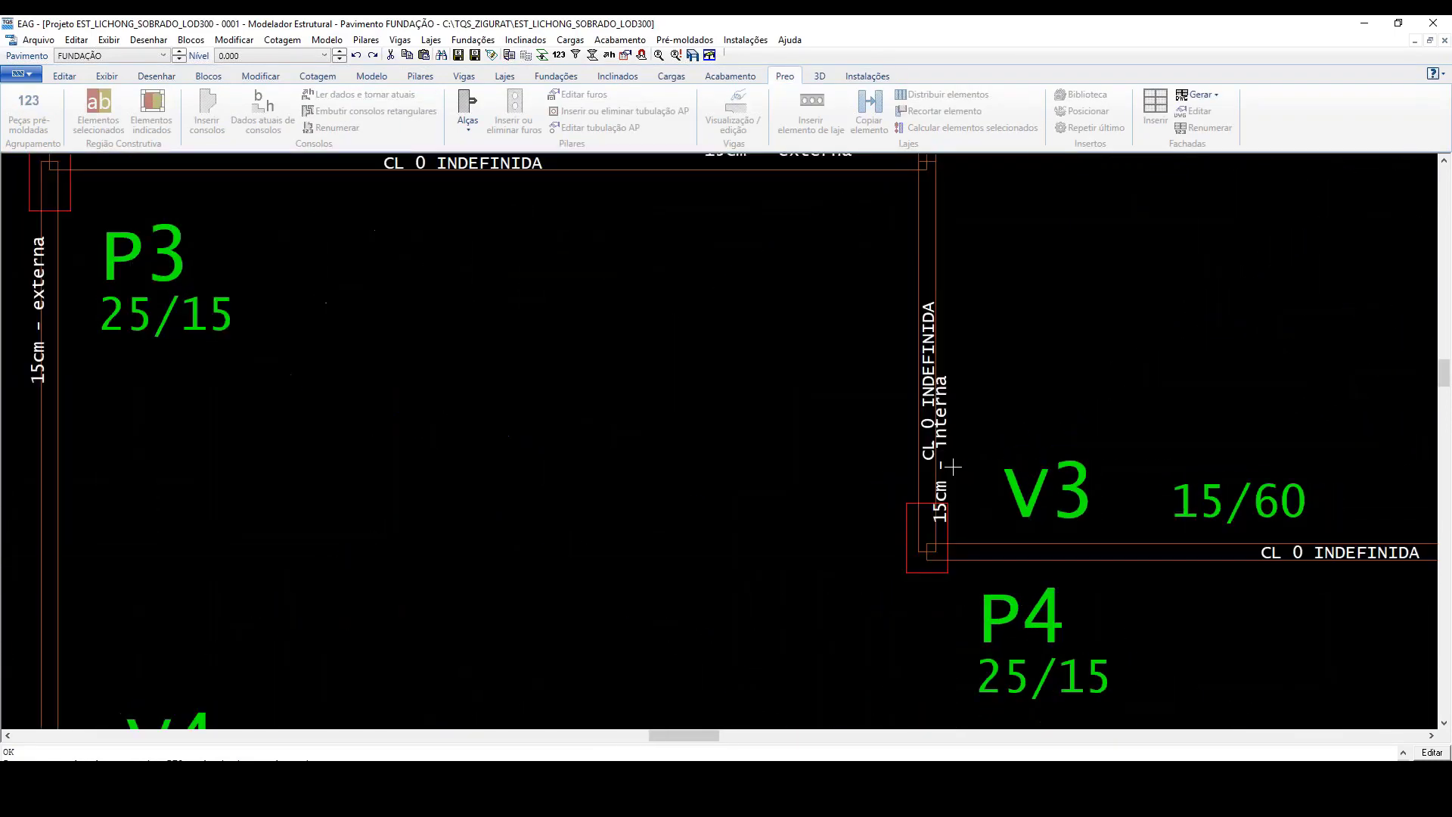
scroll(958, 321, down, 1)
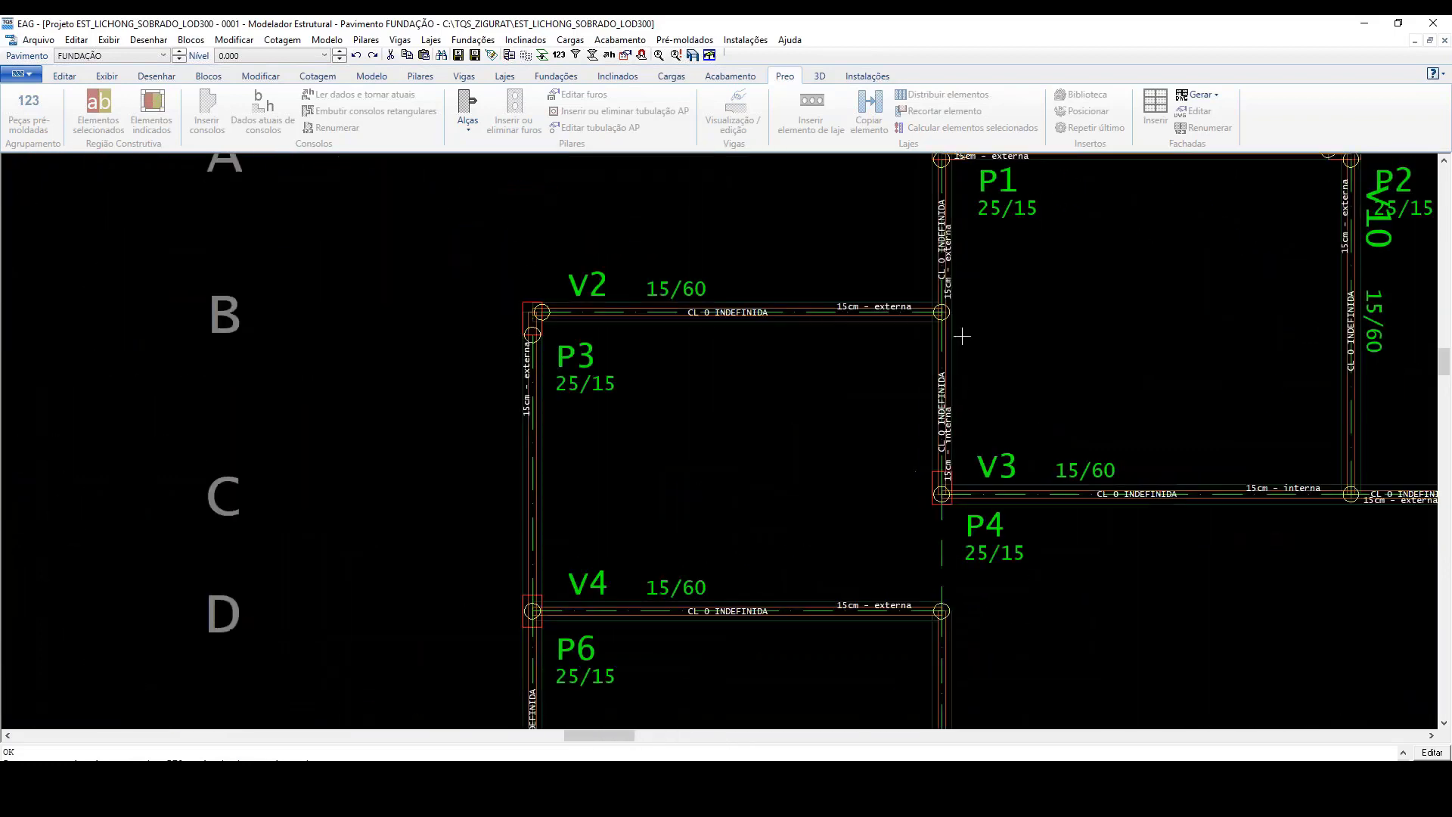
scroll(938, 286, down, 1)
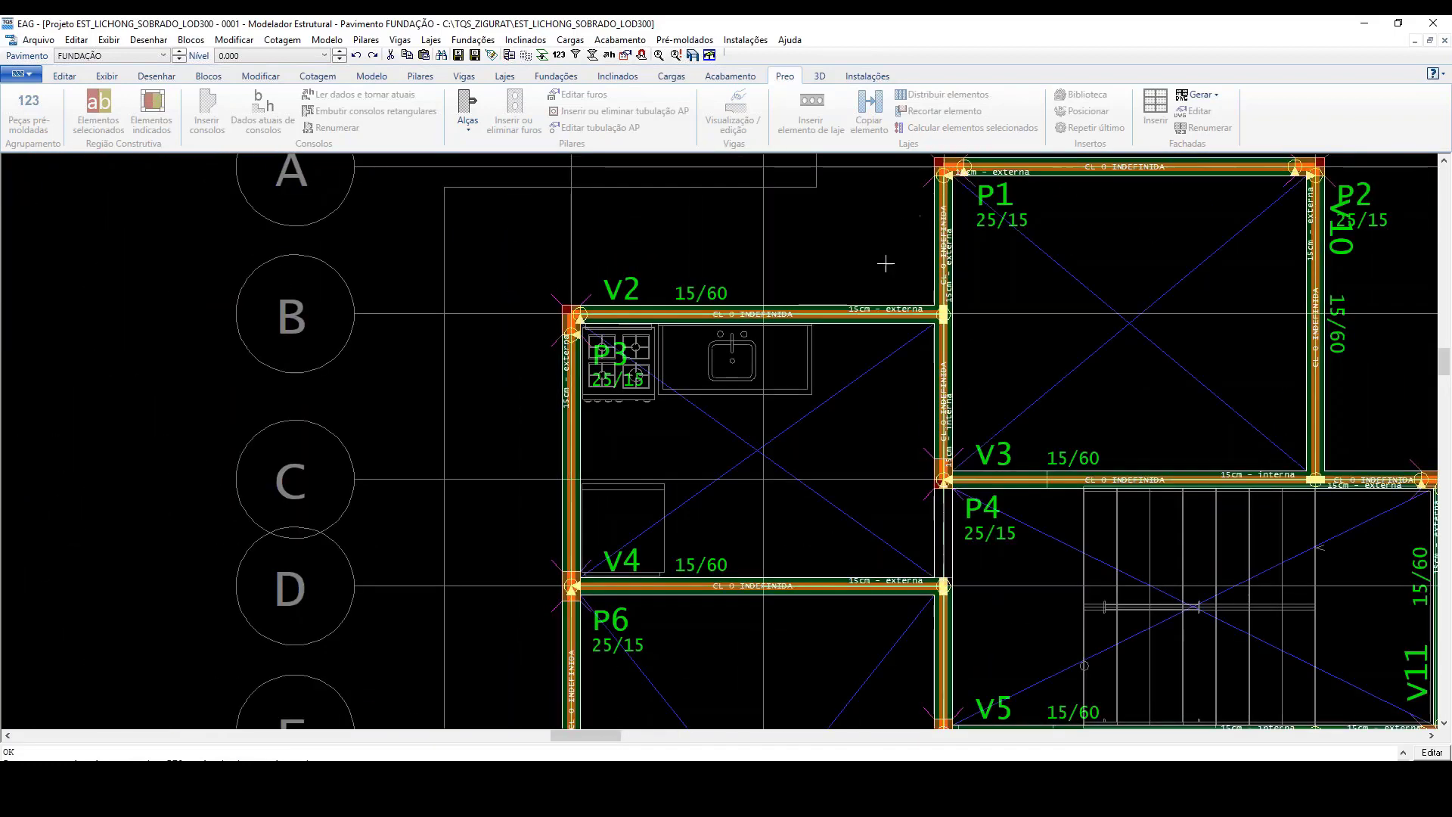
scroll(885, 263, down, 3)
scroll(756, 257, down, 2)
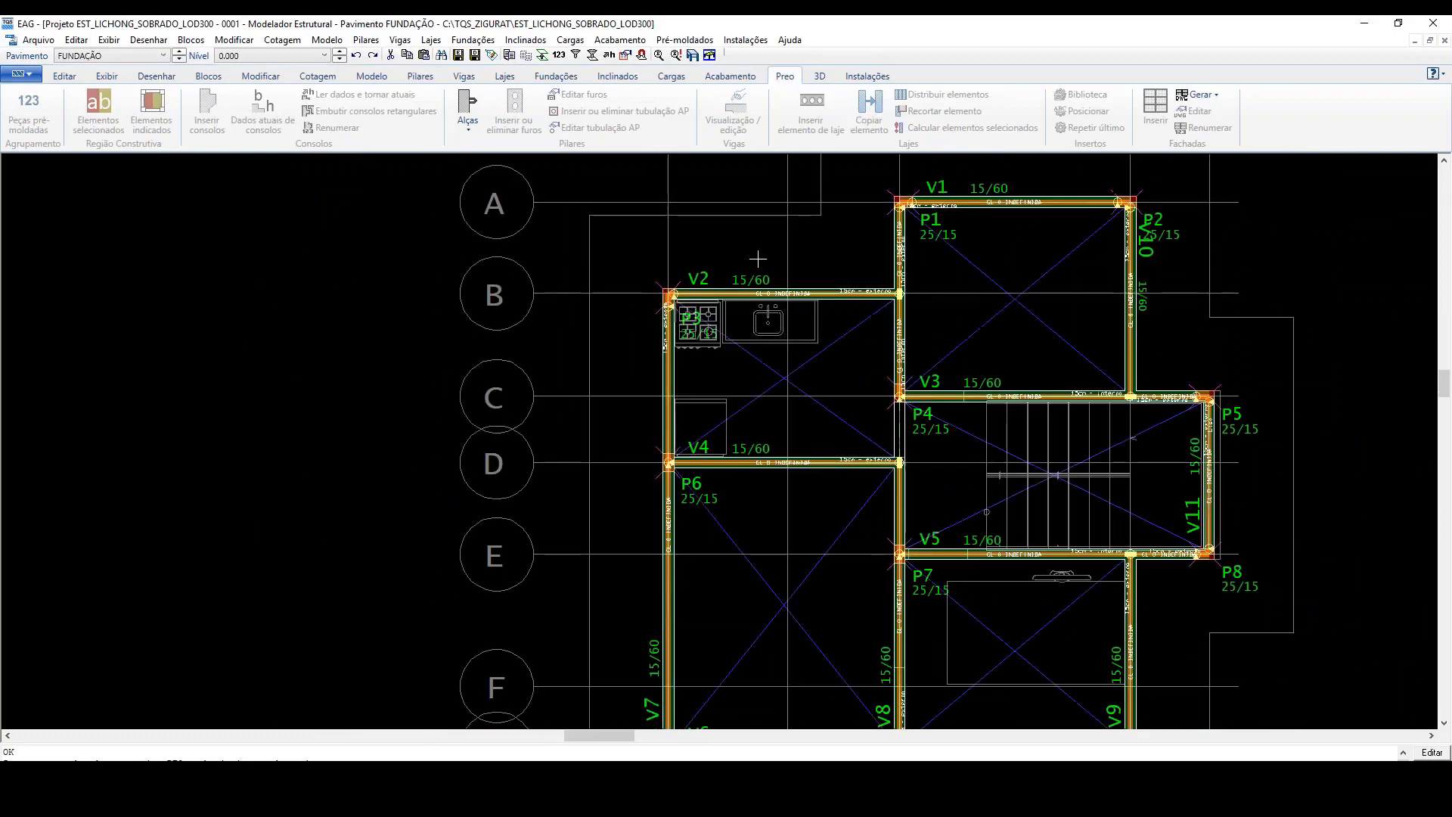
scroll(785, 220, down, 3)
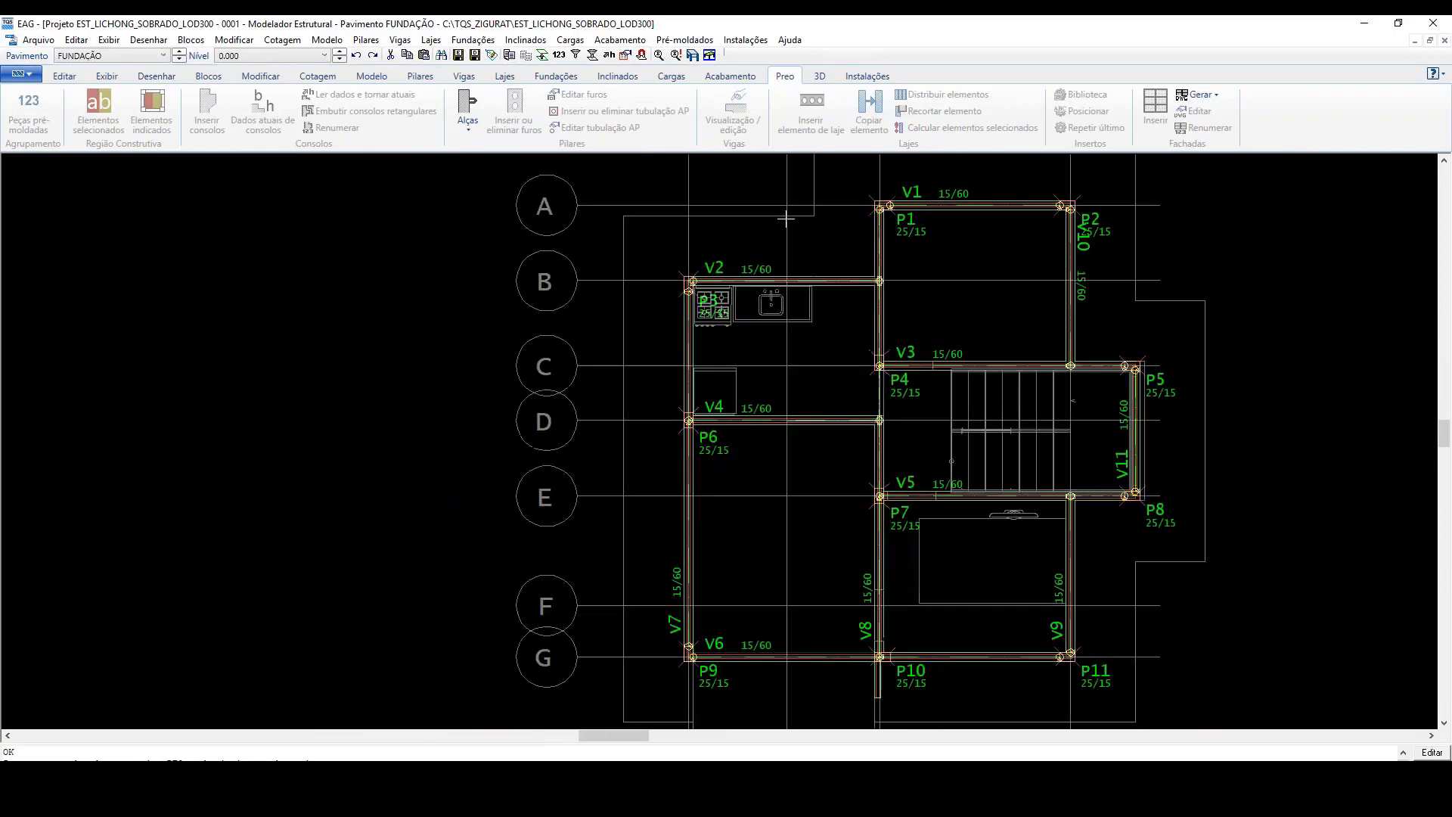
Step: Examine the overlapping wall types imported along beam V11, between columns P5 and P8
scroll(1108, 420, up, 8)
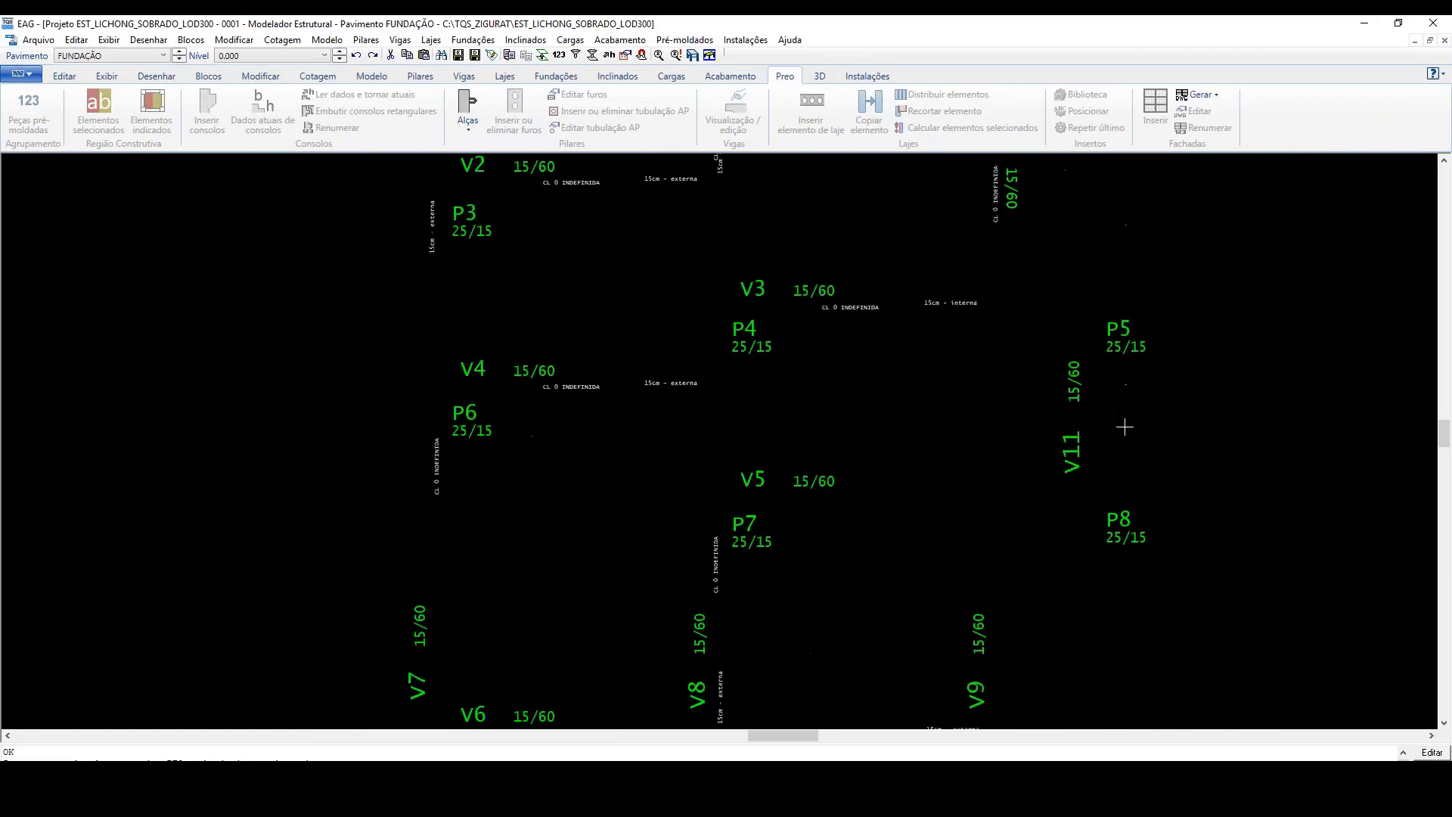
scroll(1104, 419, up, 6)
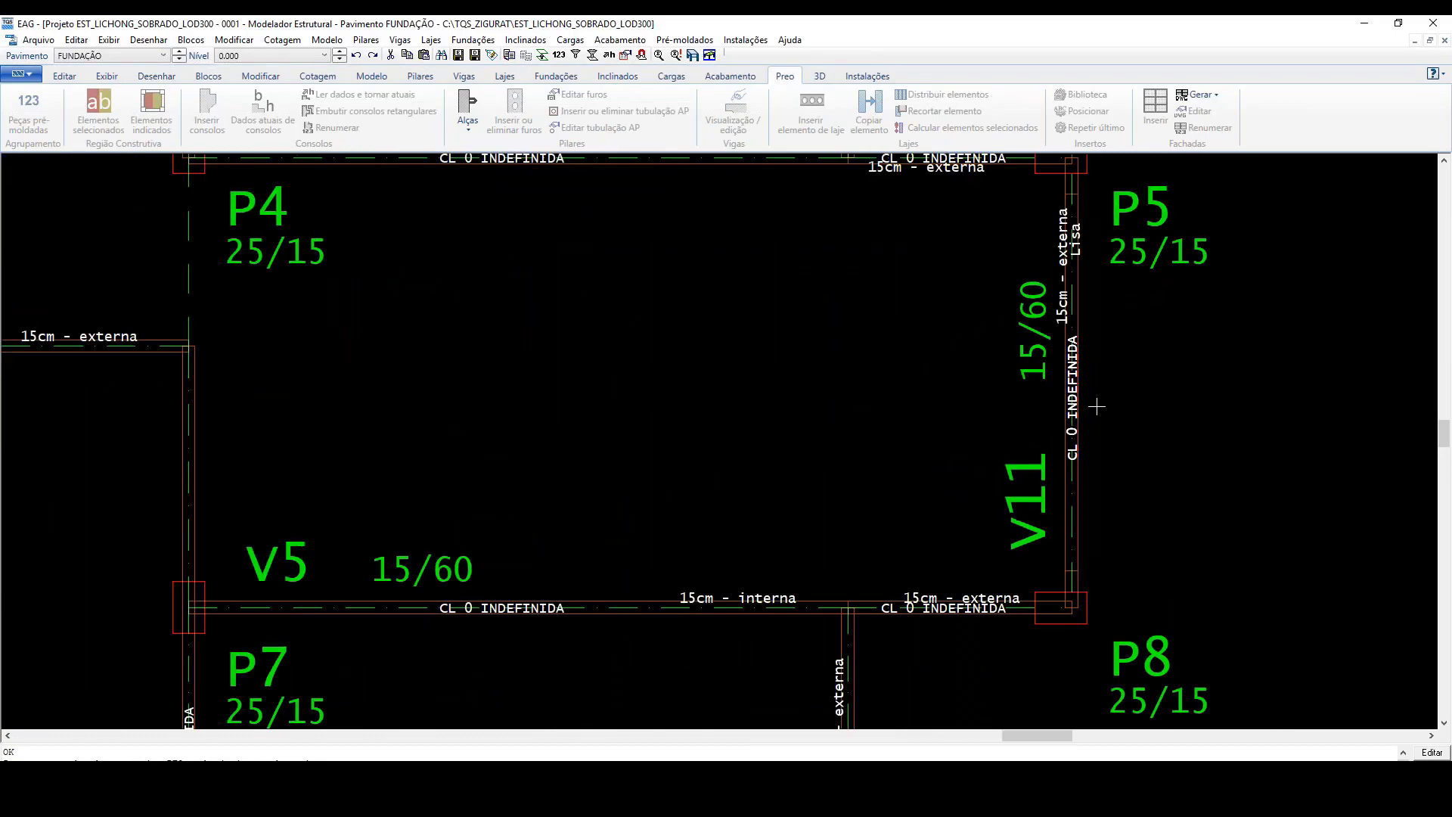
scroll(1097, 407, up, 1)
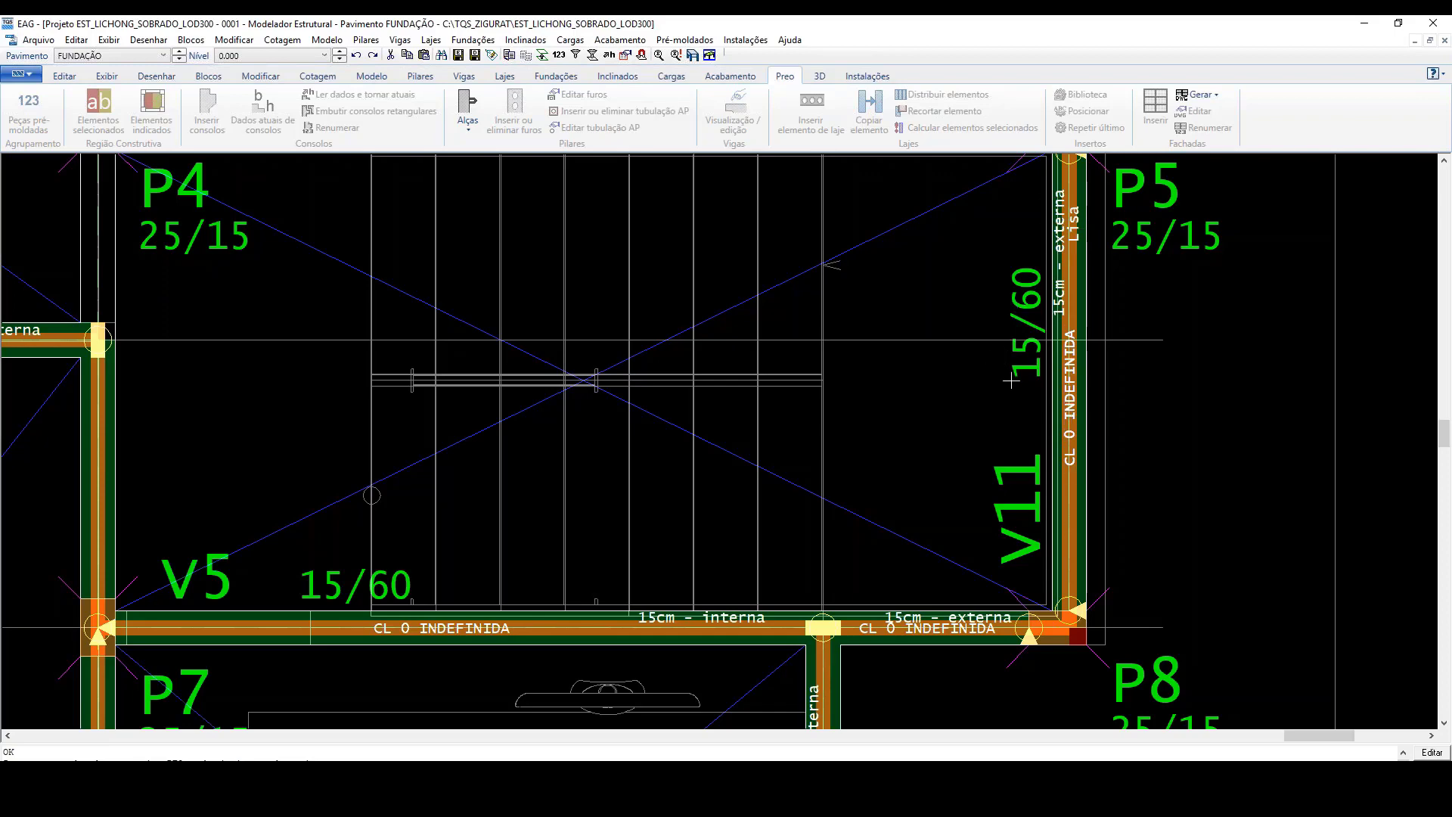
scroll(1074, 500, down, 1)
scroll(1074, 501, down, 1)
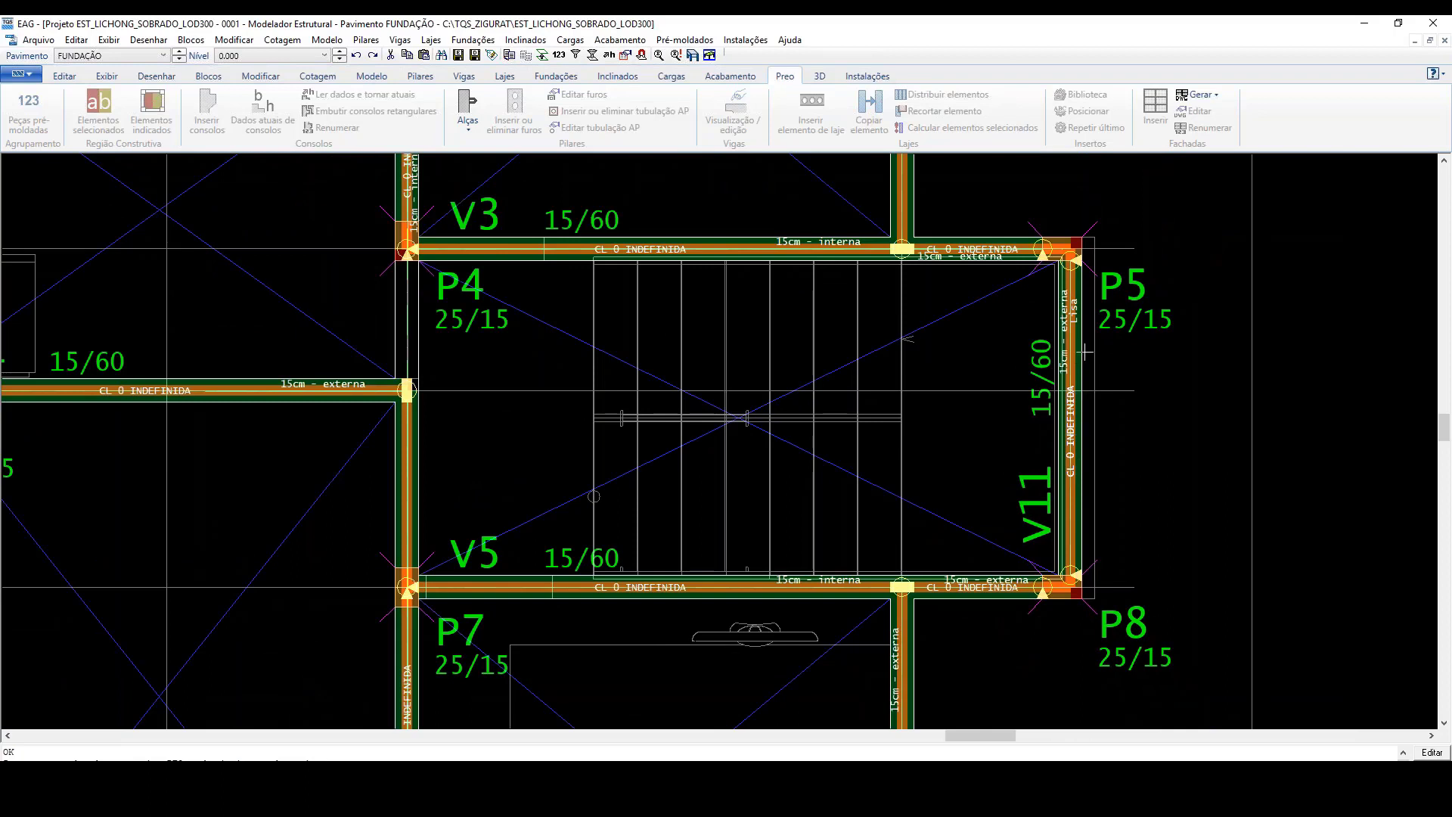
mouse_move(1084, 351)
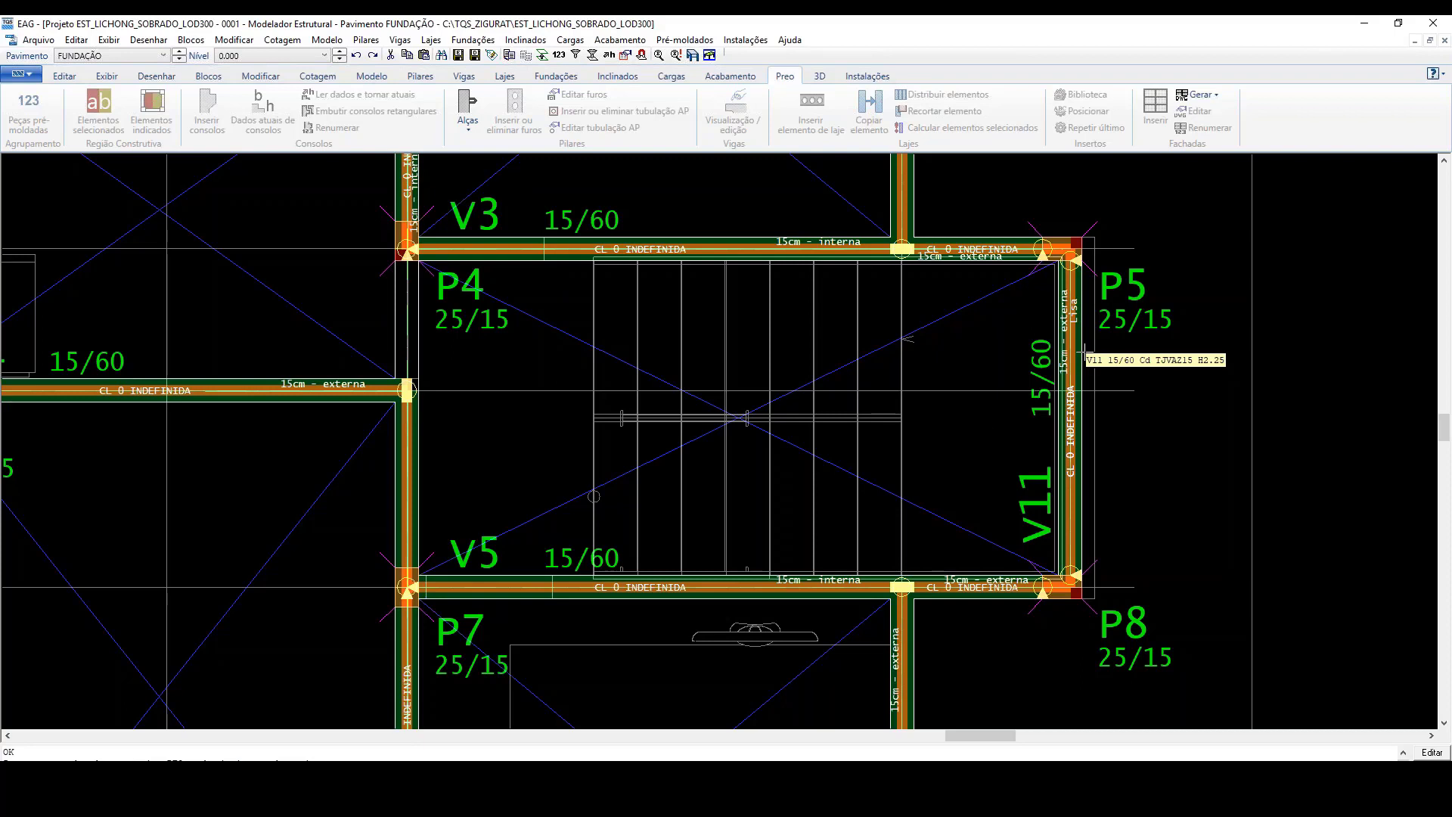
scroll(1083, 350, down, 1)
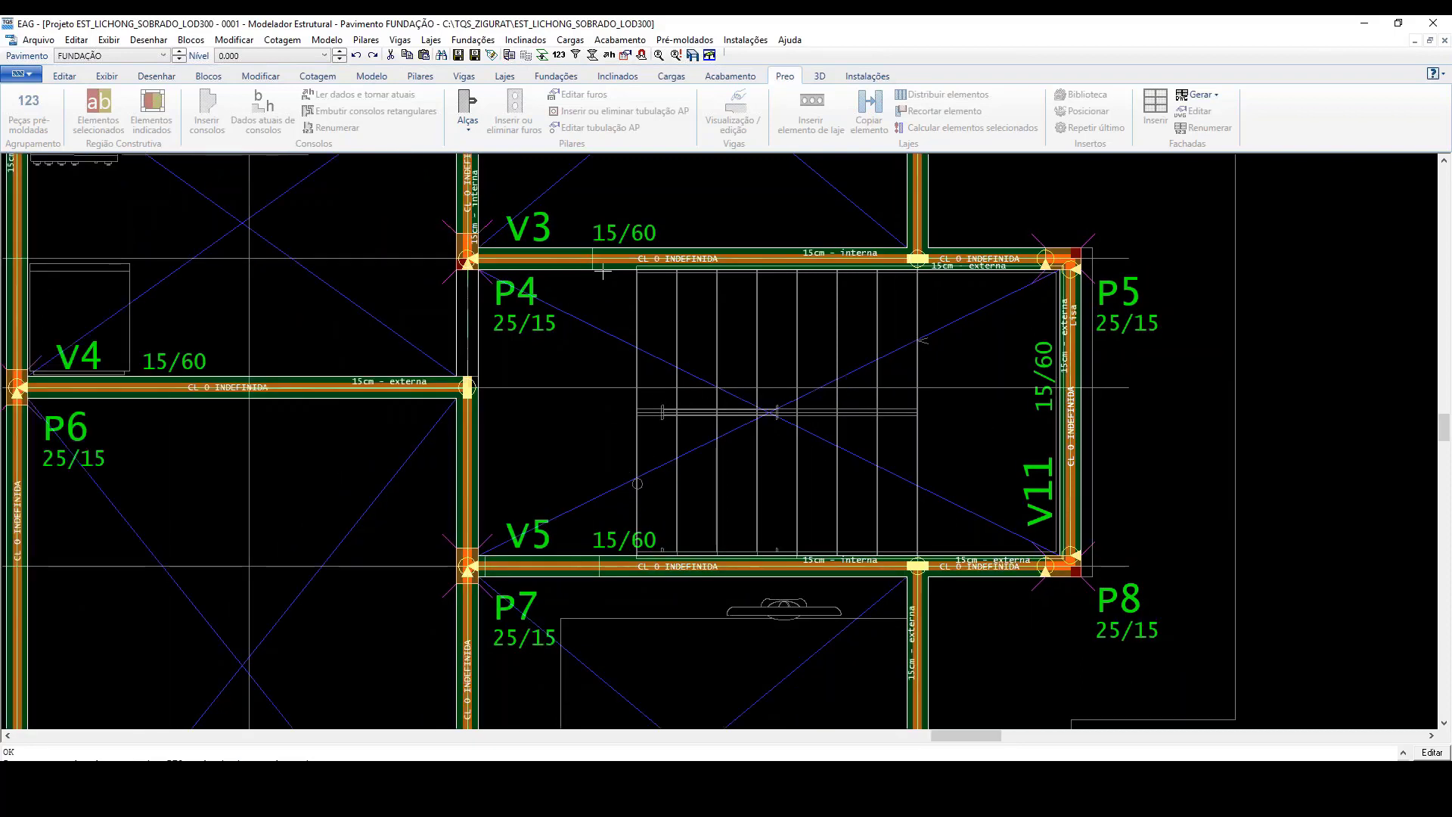
Step: Delete all imported walls from the model
click(868, 75)
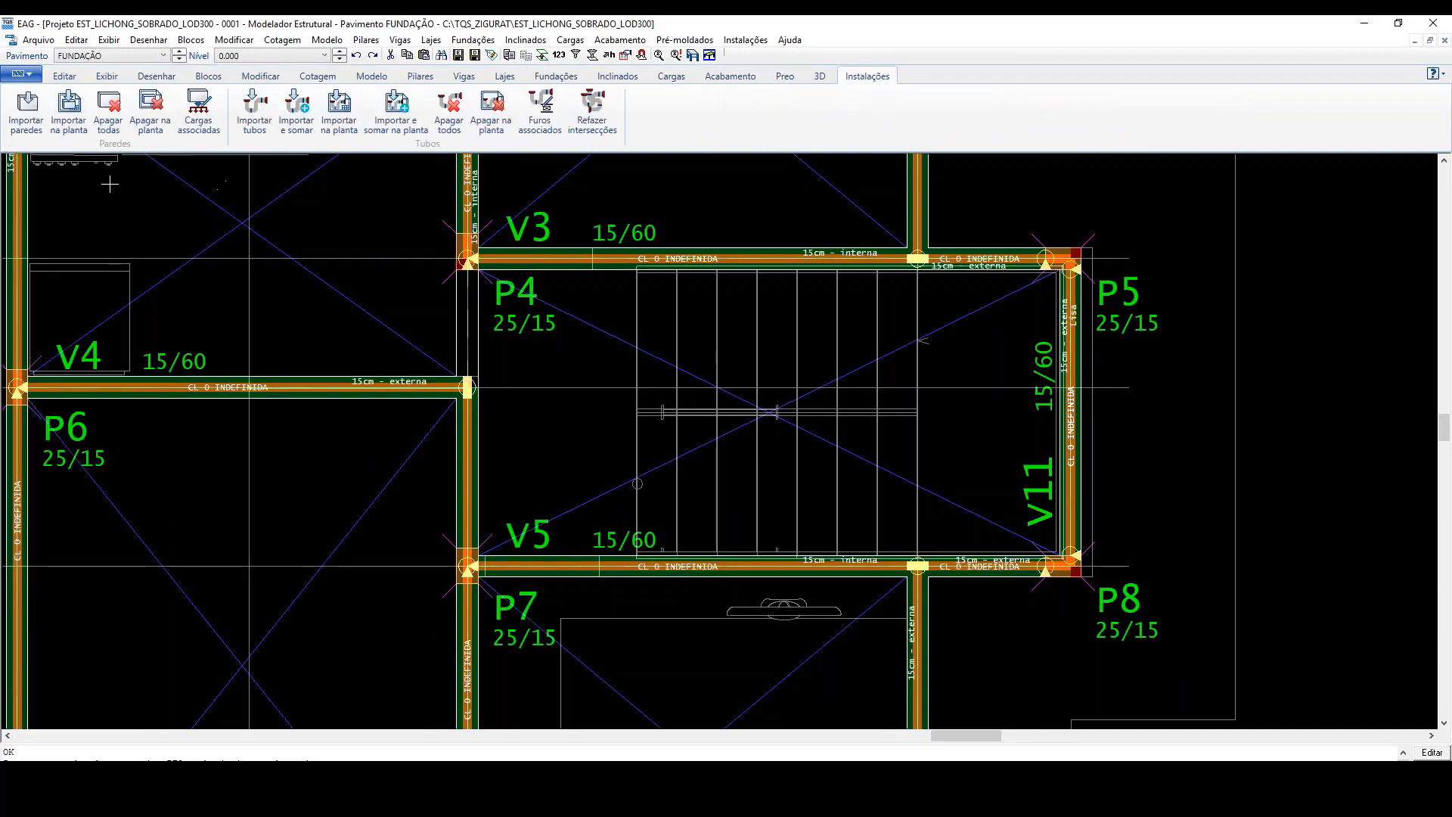
click(107, 101)
scroll(643, 476, down, 2)
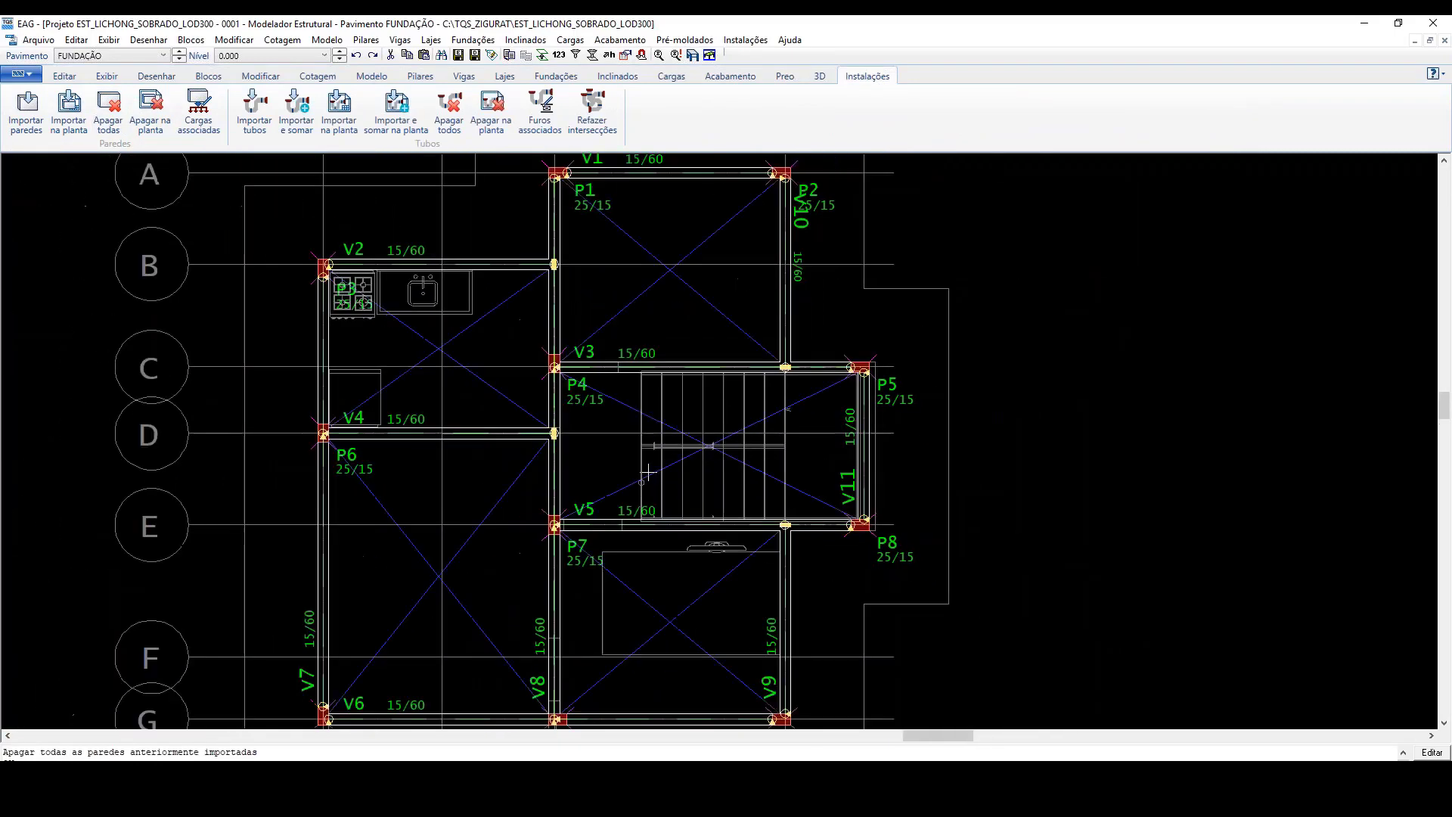
Step: Import the walls from paredes.RTQ with the 10cm - externa, 20cm - externa and Lisa types deactivated
click(38, 118)
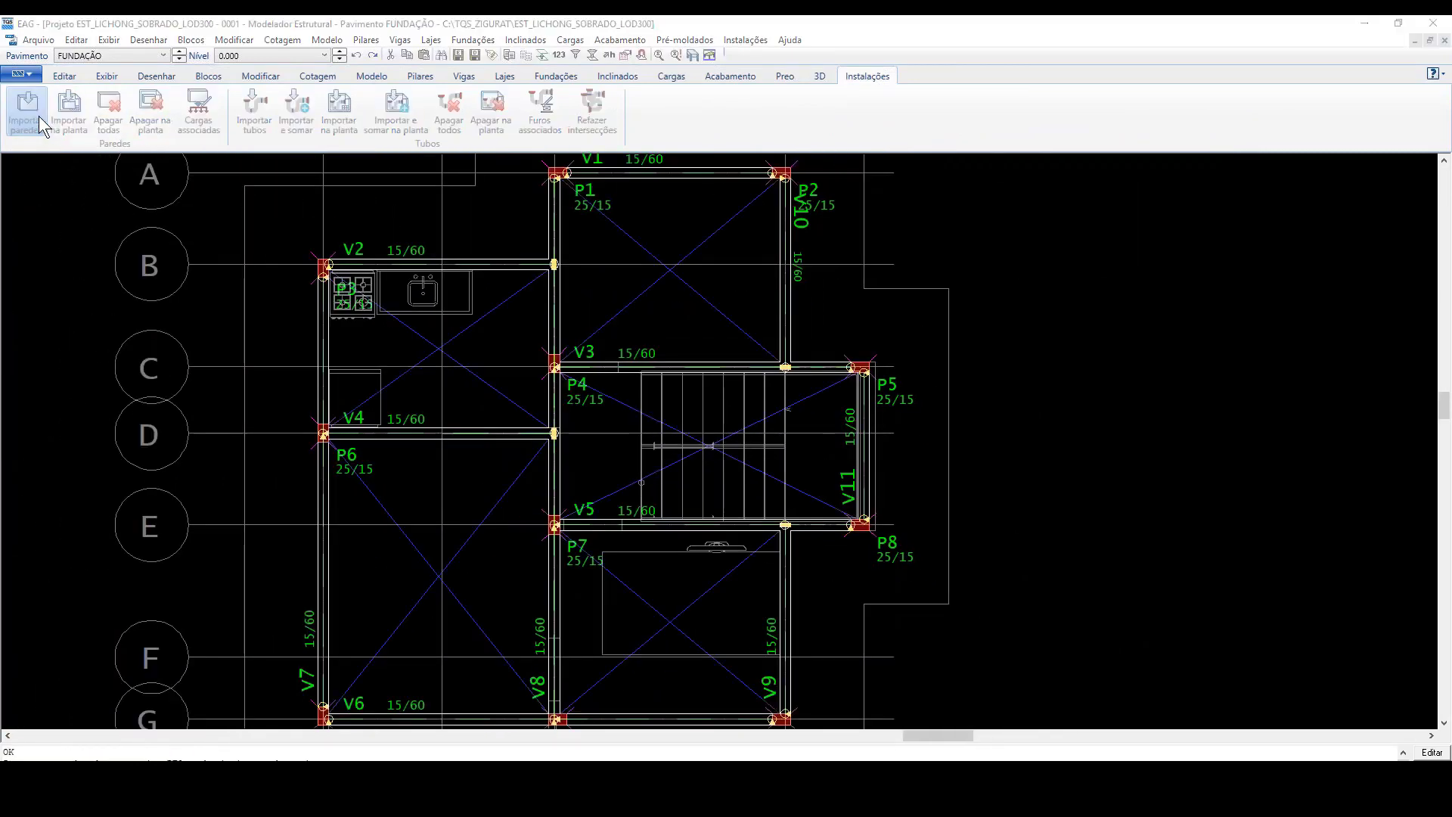
click(227, 168)
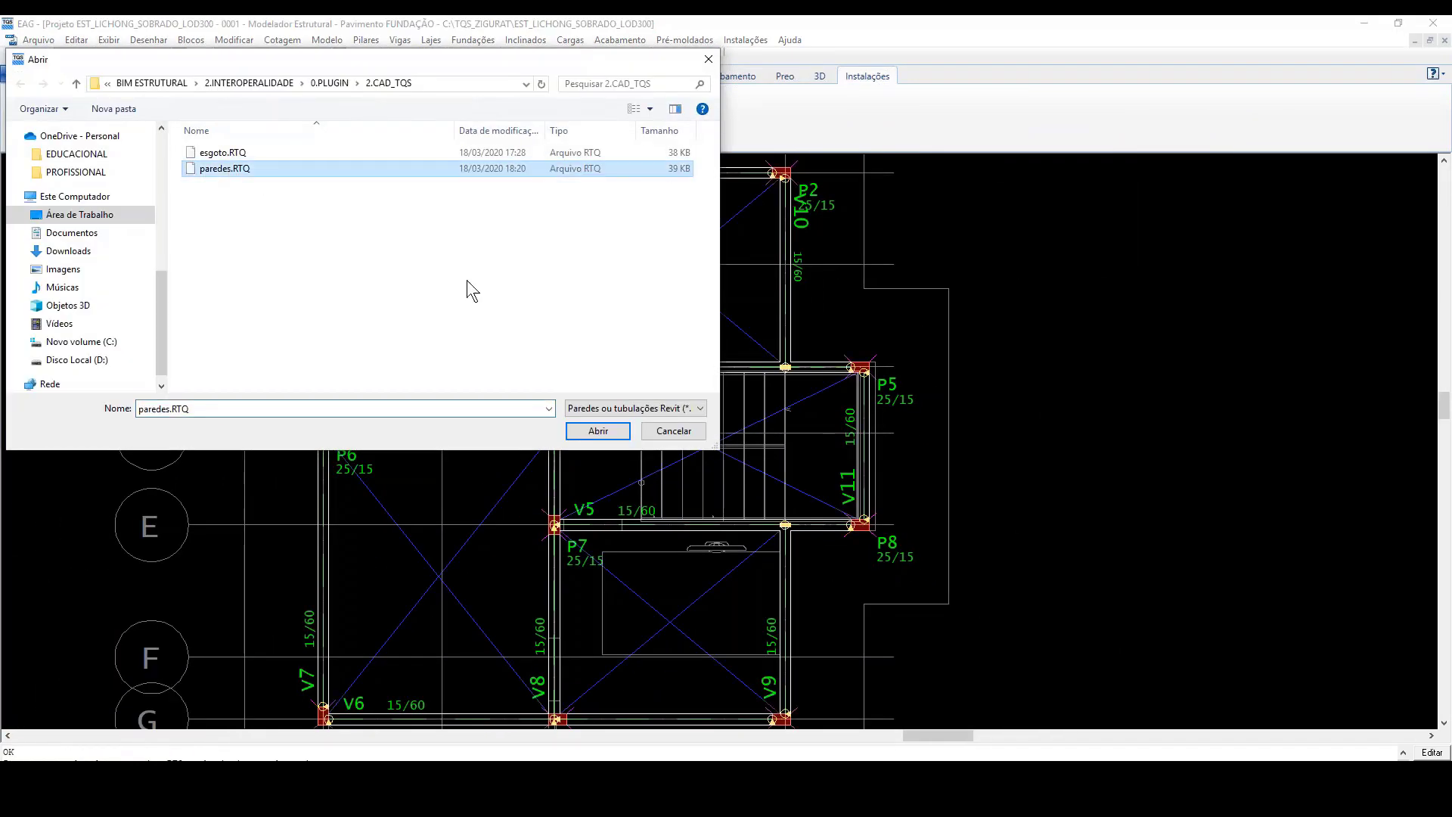
click(598, 431)
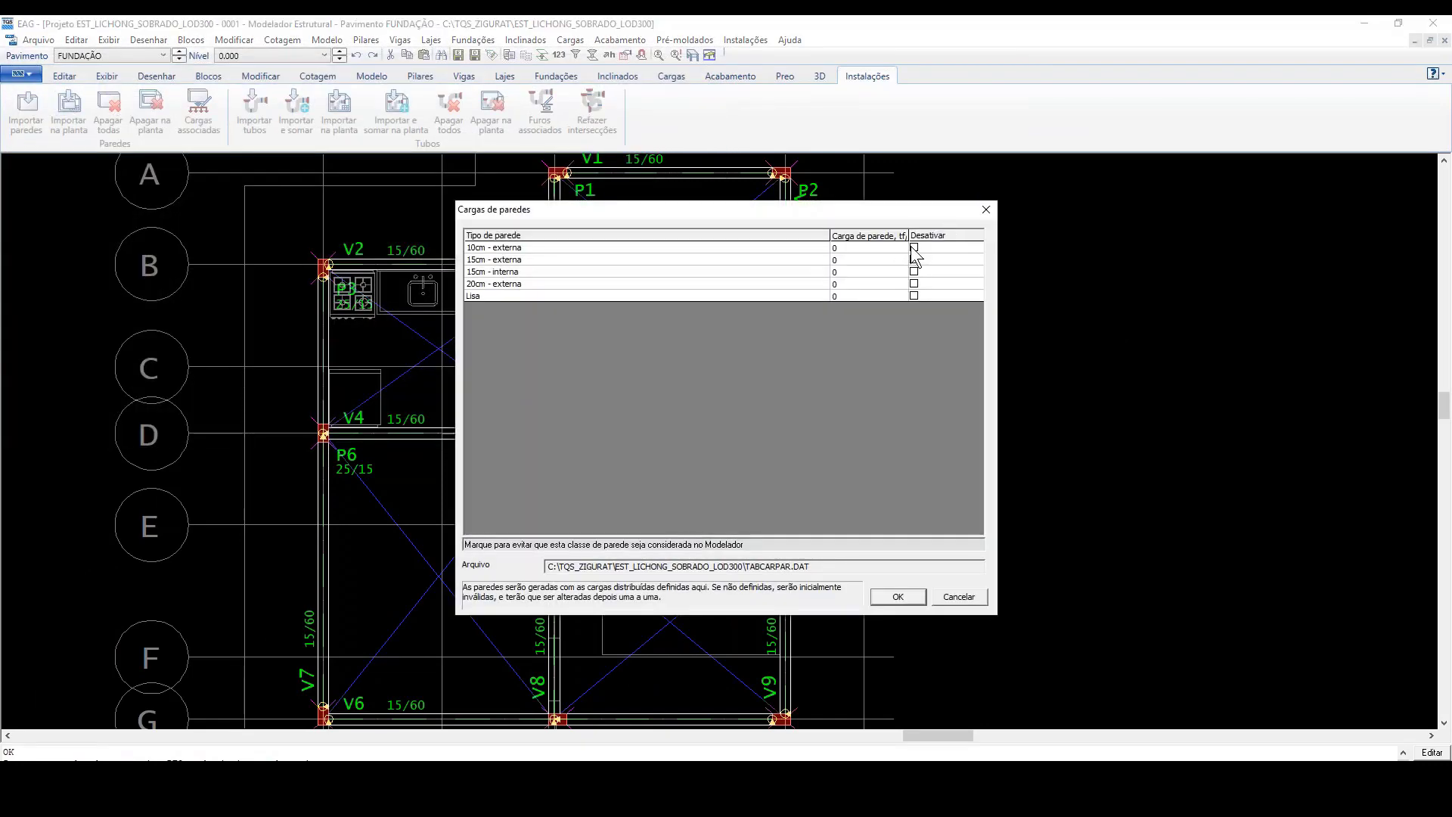
click(914, 247)
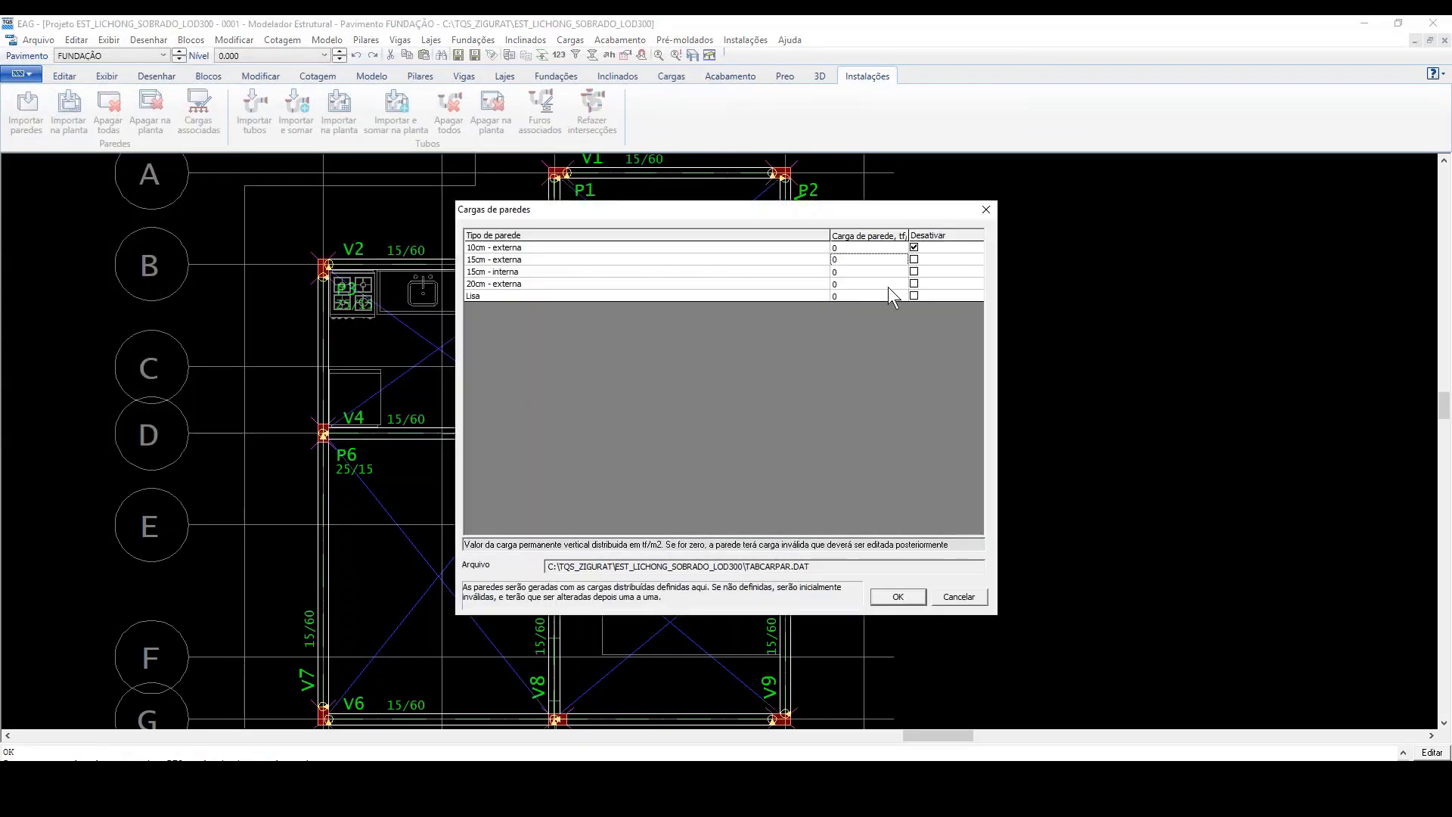
click(914, 284)
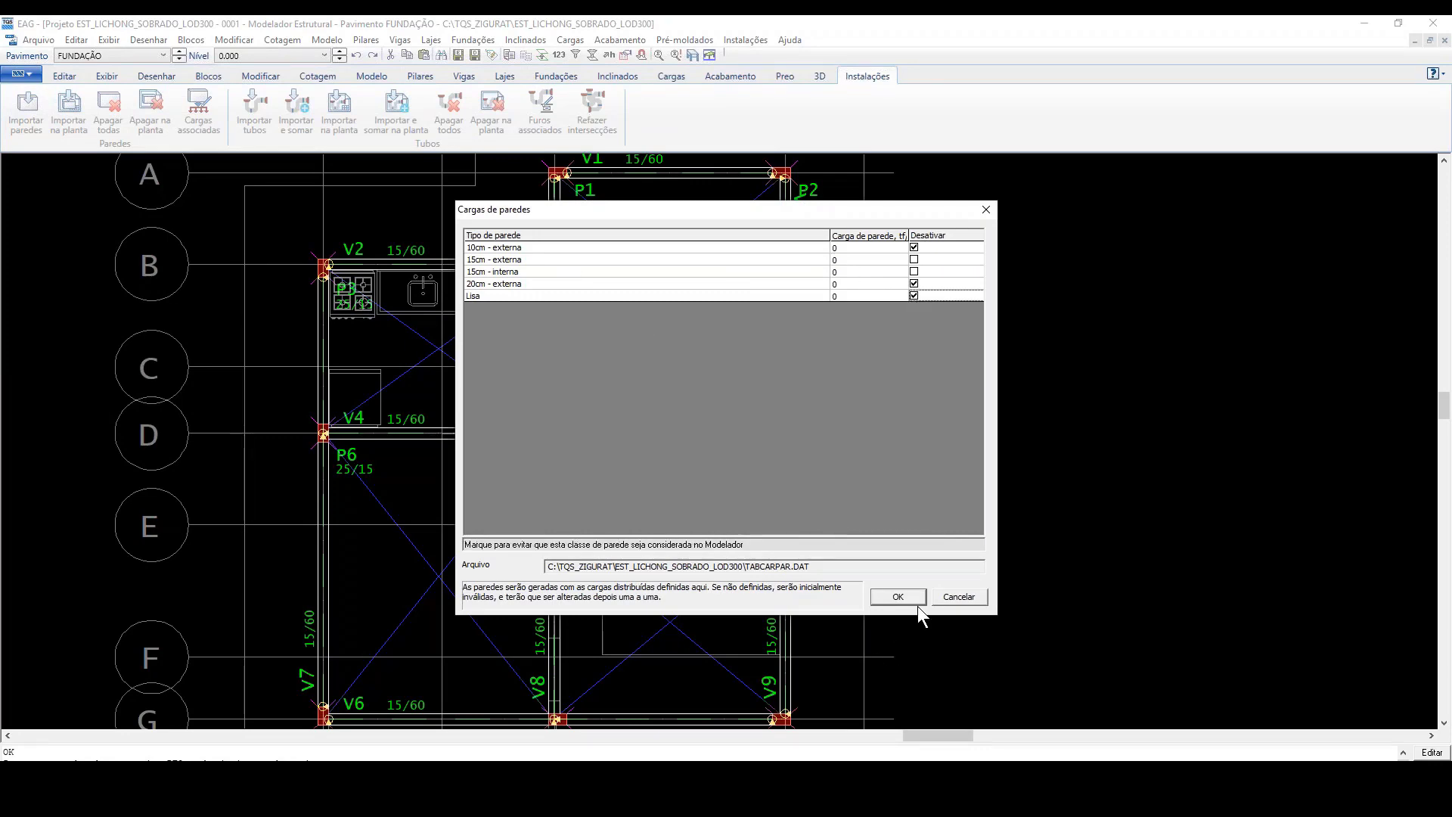
click(898, 597)
Step: Try assigning the TJVAZ15 load per unit area times wall height to the 15cm - externa wall on foundation beam V2
scroll(624, 311, up, 2)
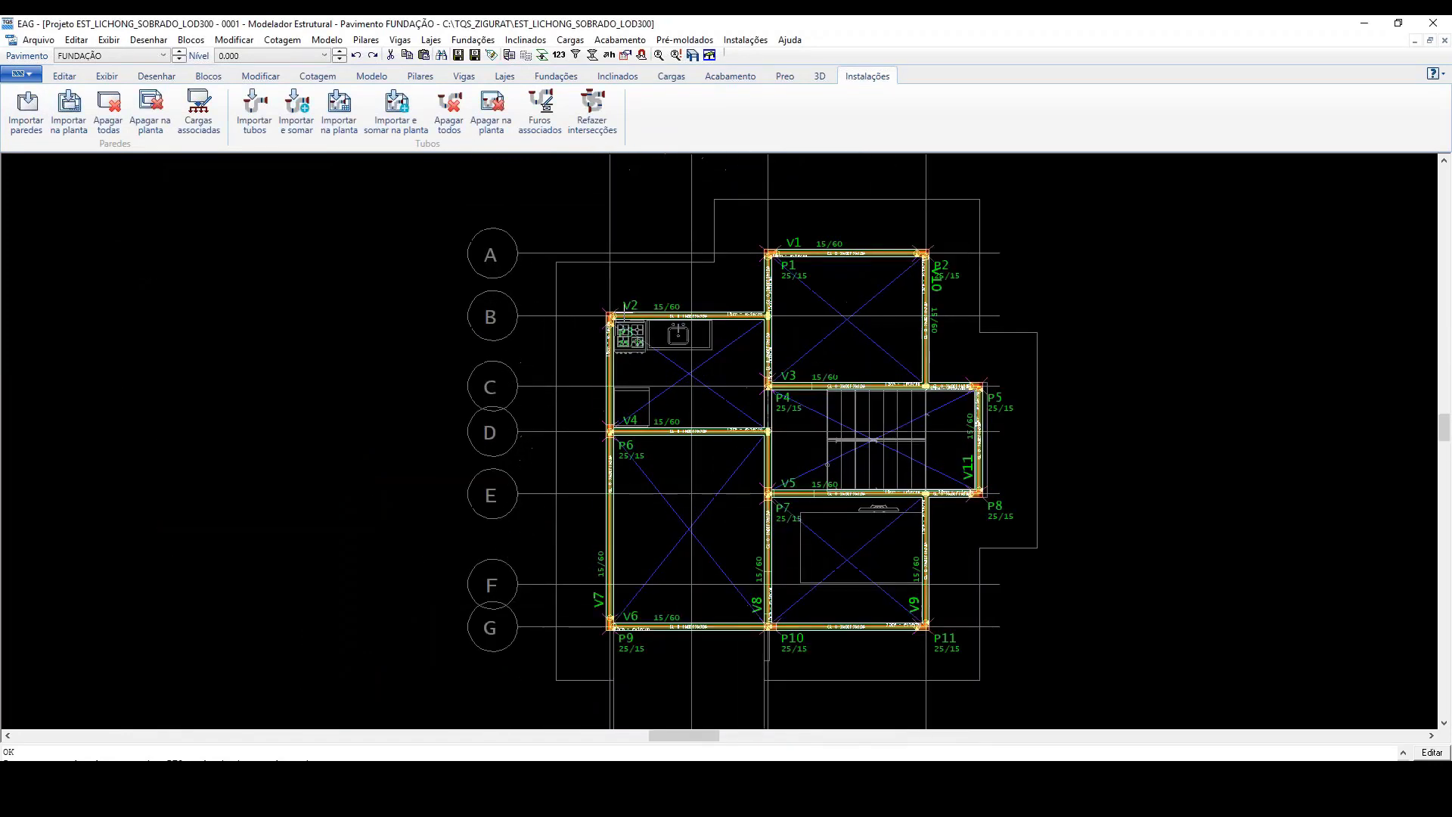
scroll(738, 327, up, 4)
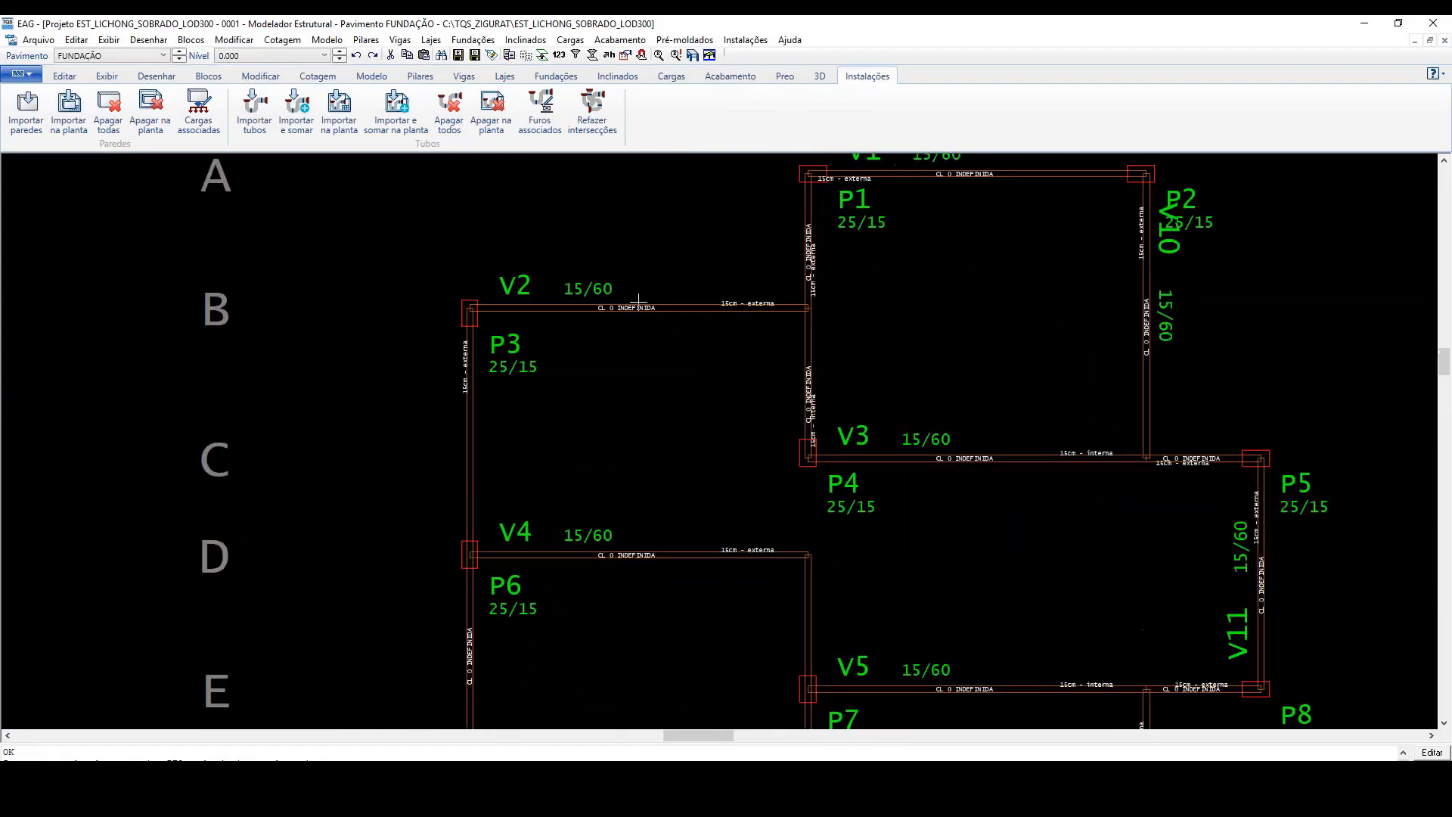
scroll(605, 344, up, 5)
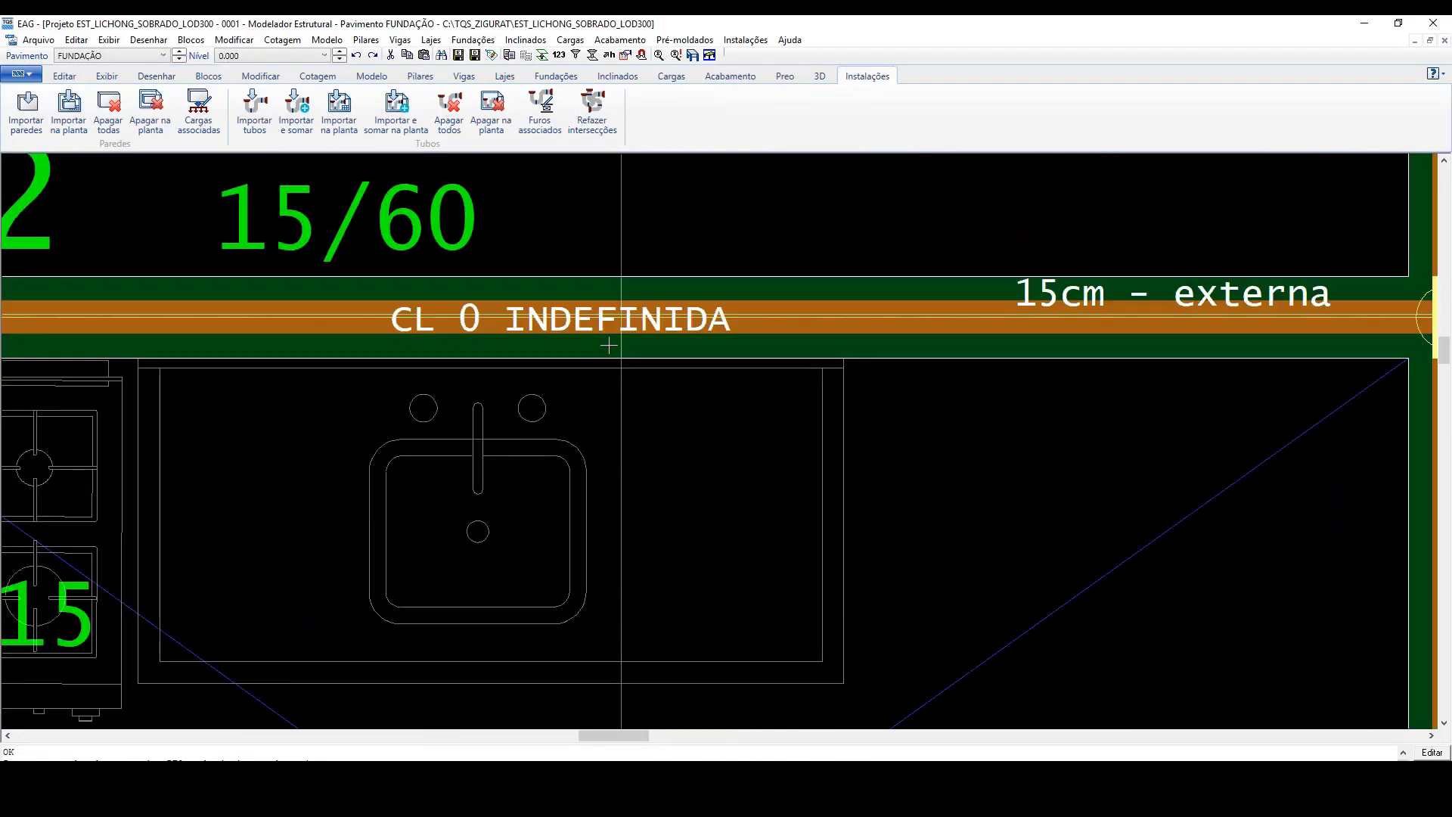
scroll(609, 346, down, 5)
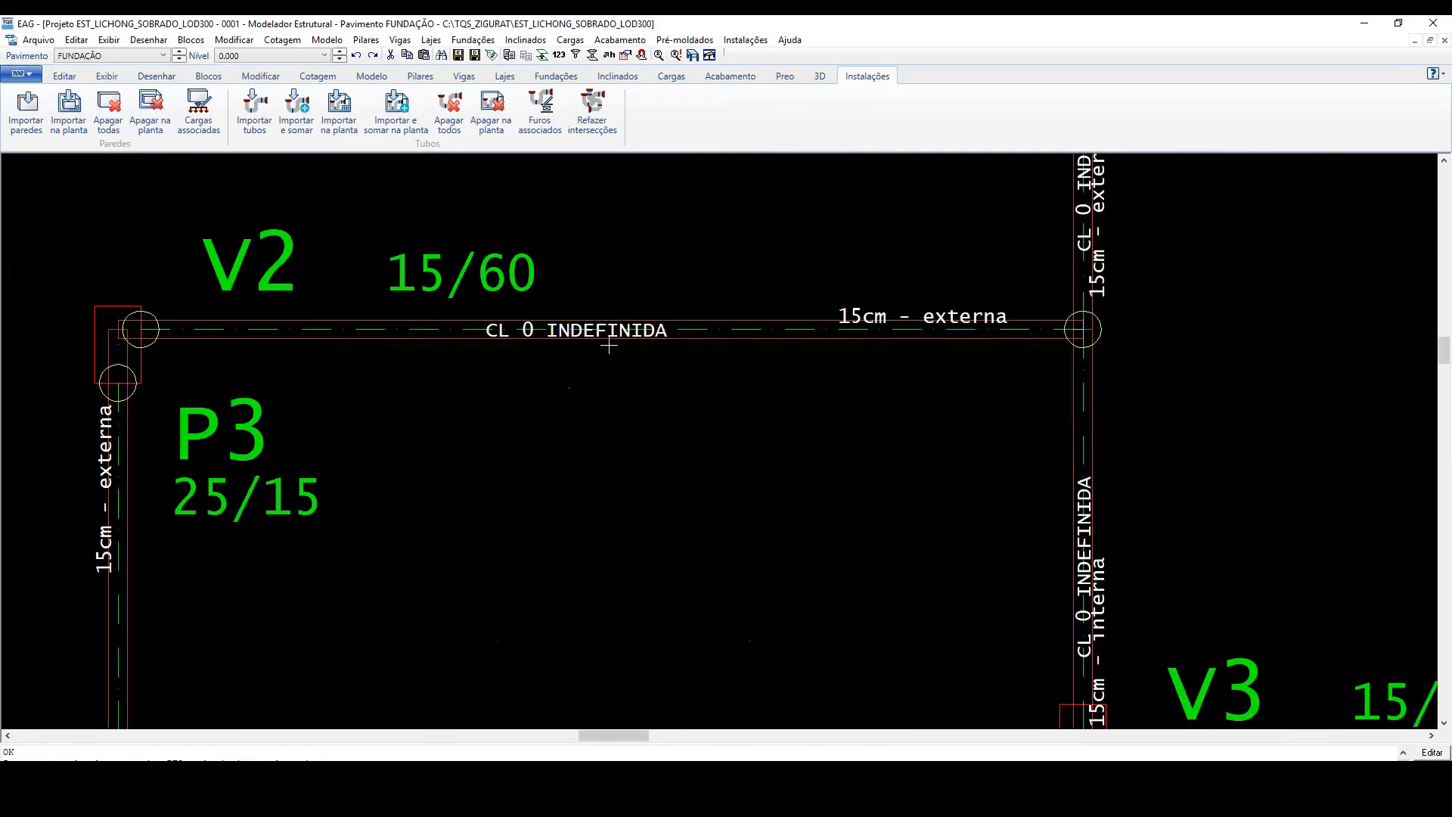
click(368, 330)
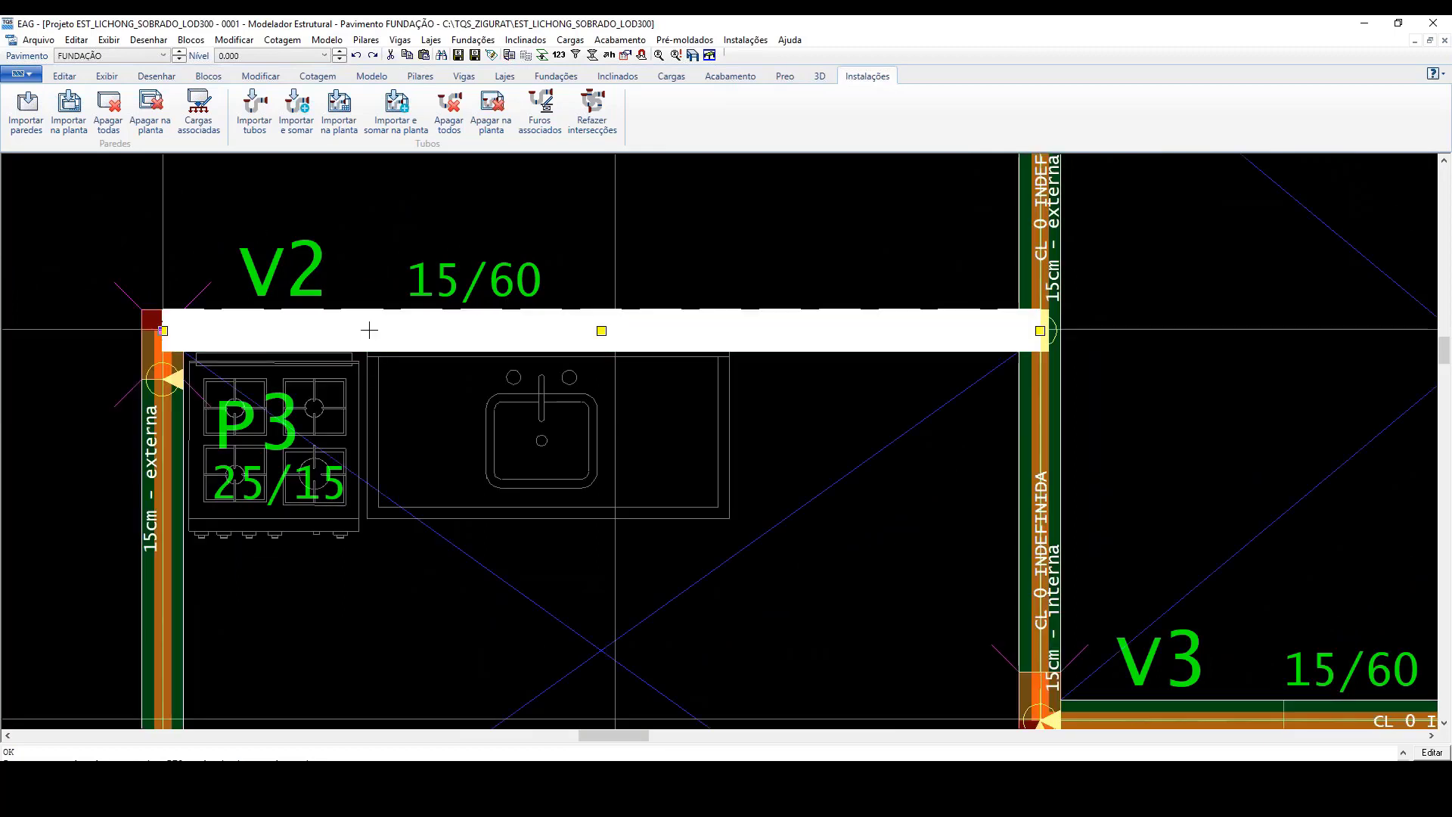
click(648, 314)
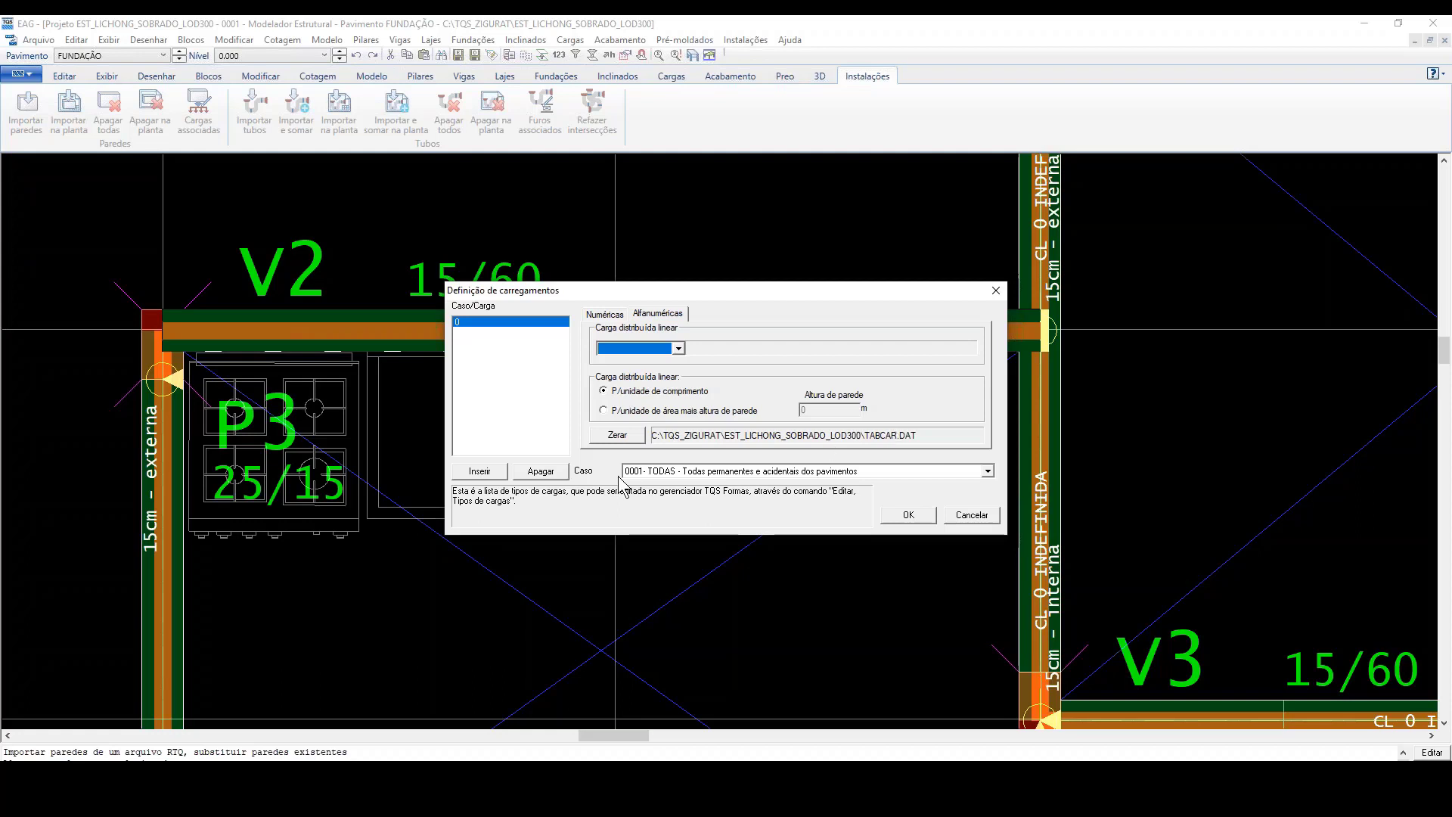
click(603, 411)
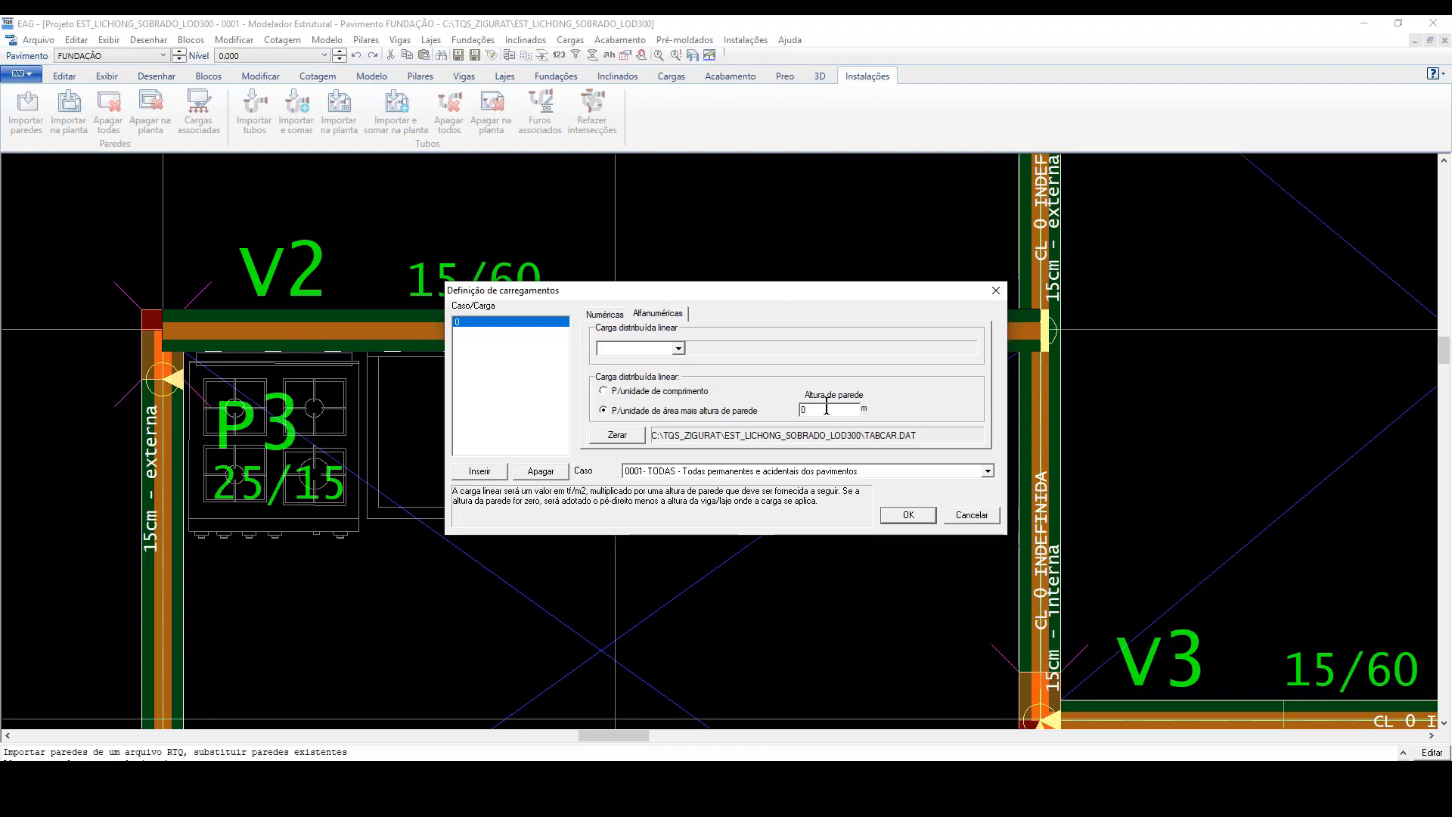
click(678, 348)
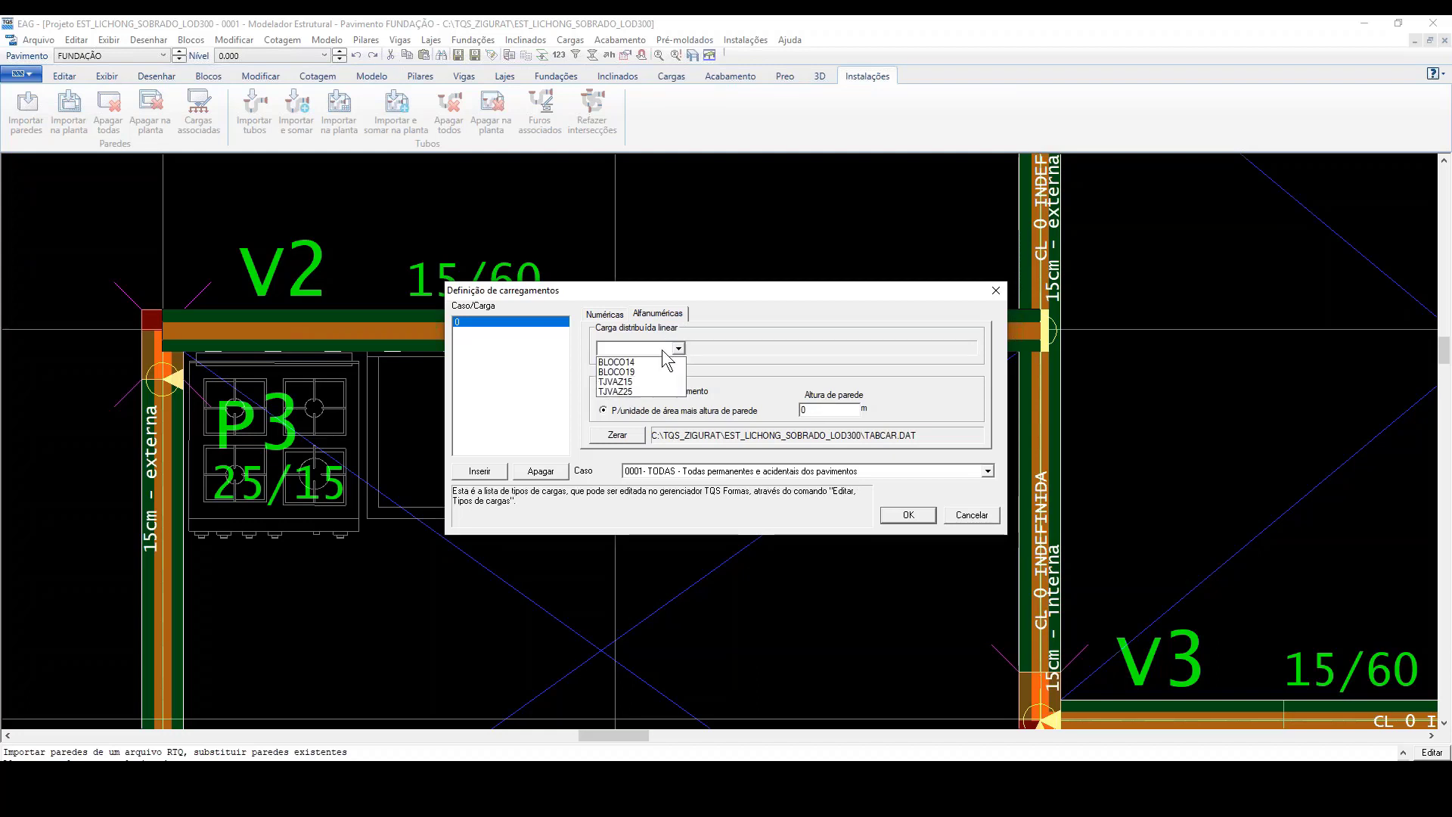
click(637, 382)
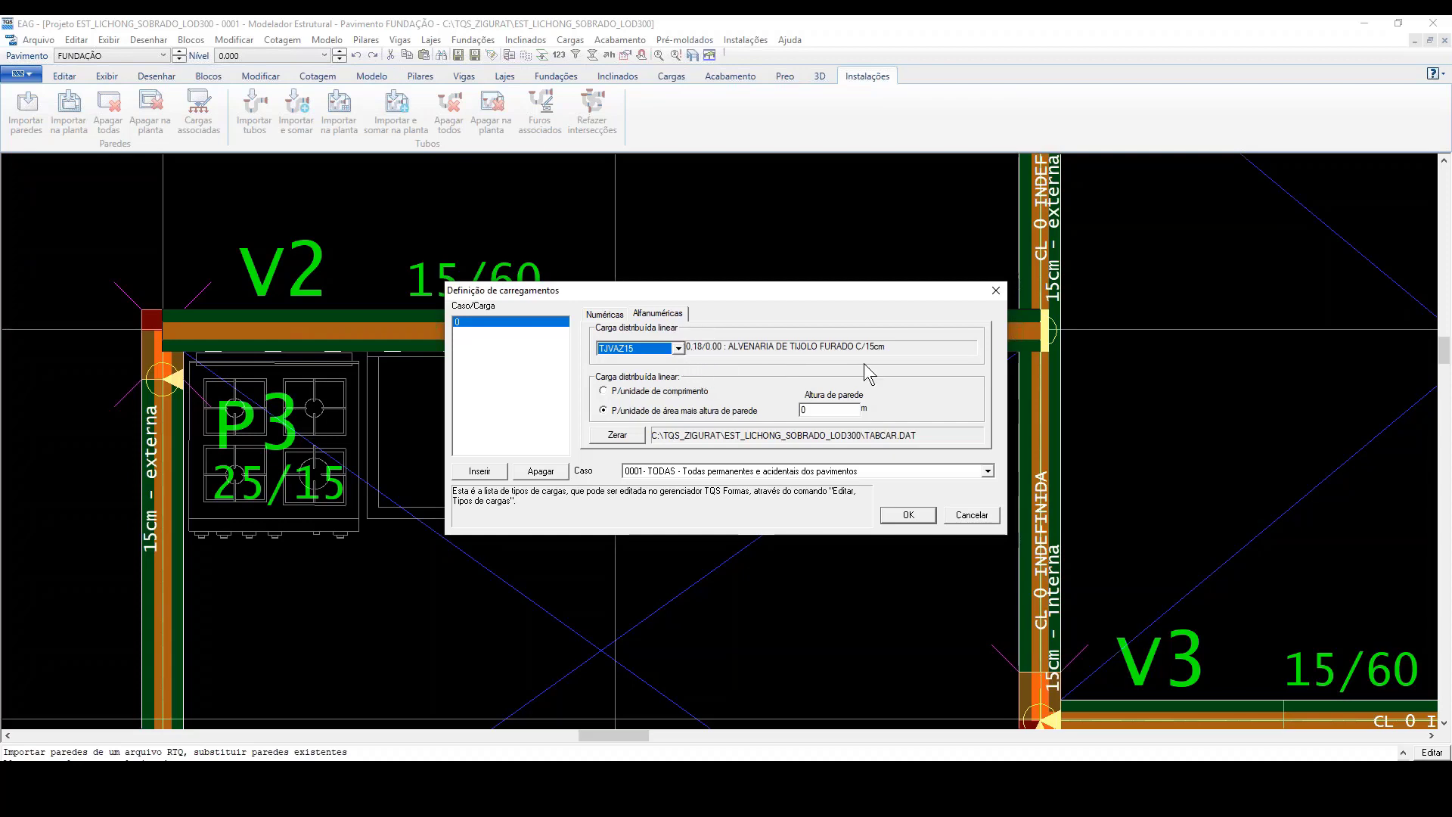
click(972, 515)
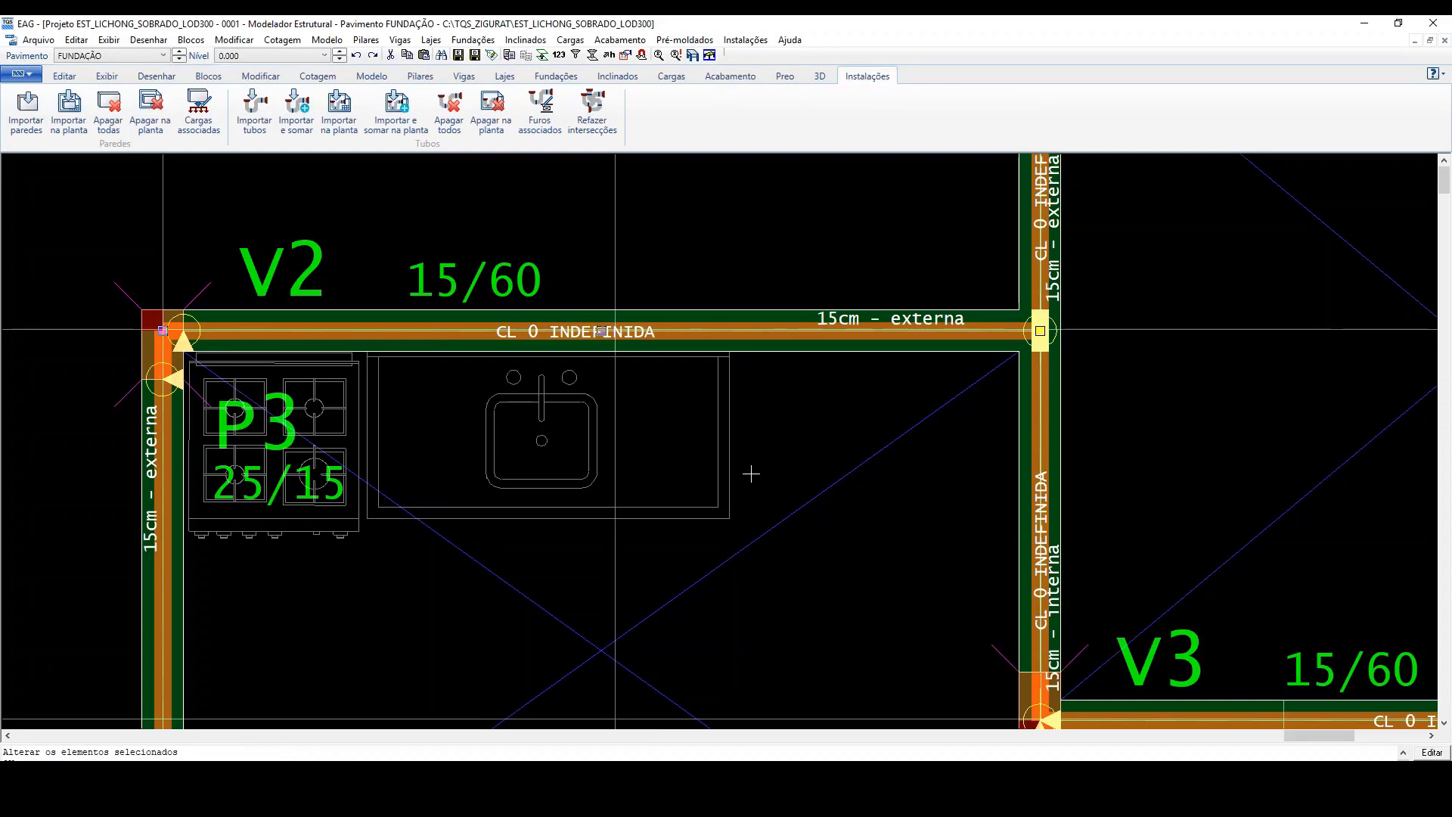
Step: Switch to the PAVIMENTO 1 floor and examine its imported walls around the bathrooms and along axis F
scroll(753, 473, down, 6)
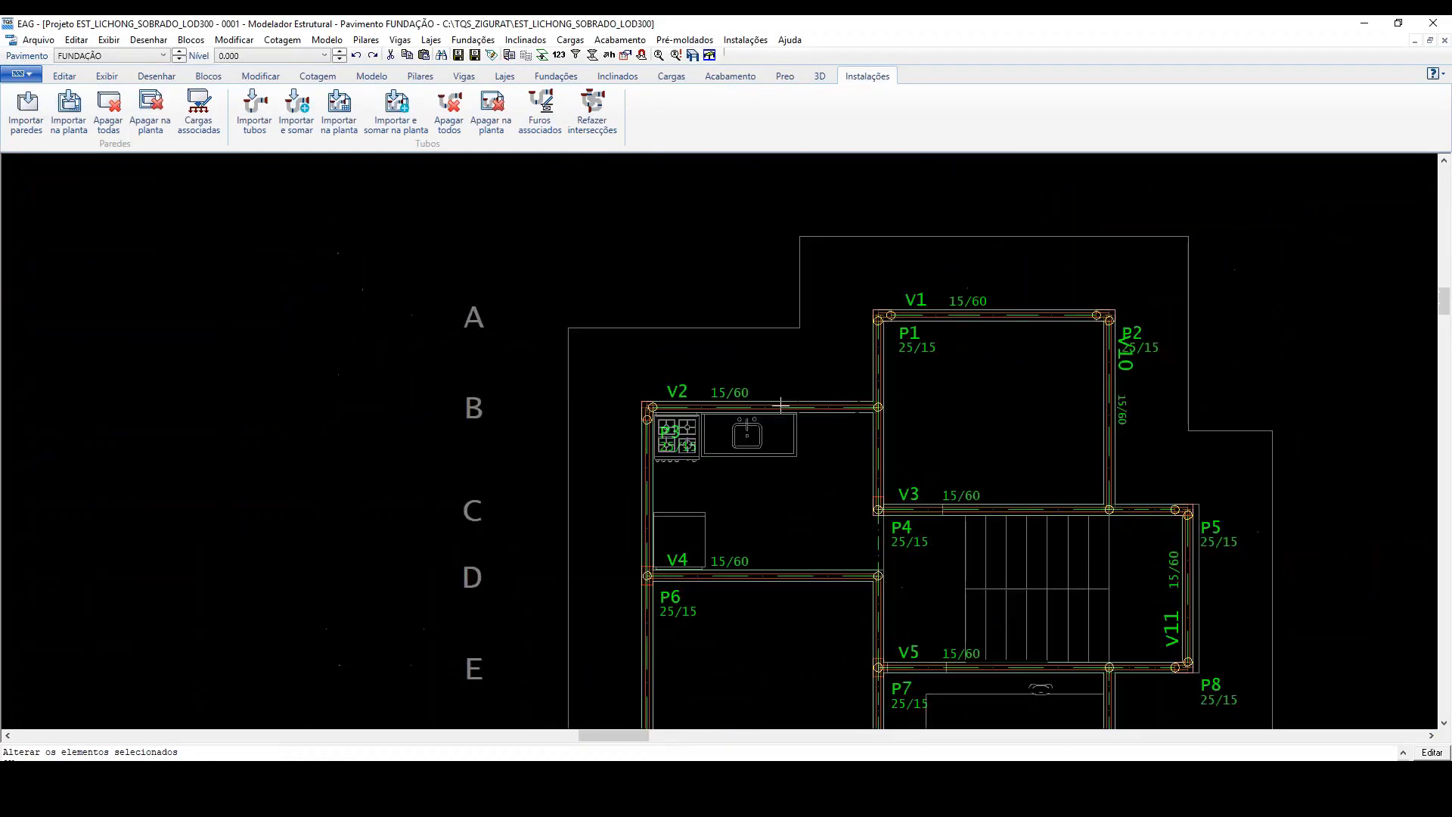
scroll(857, 619, up, 4)
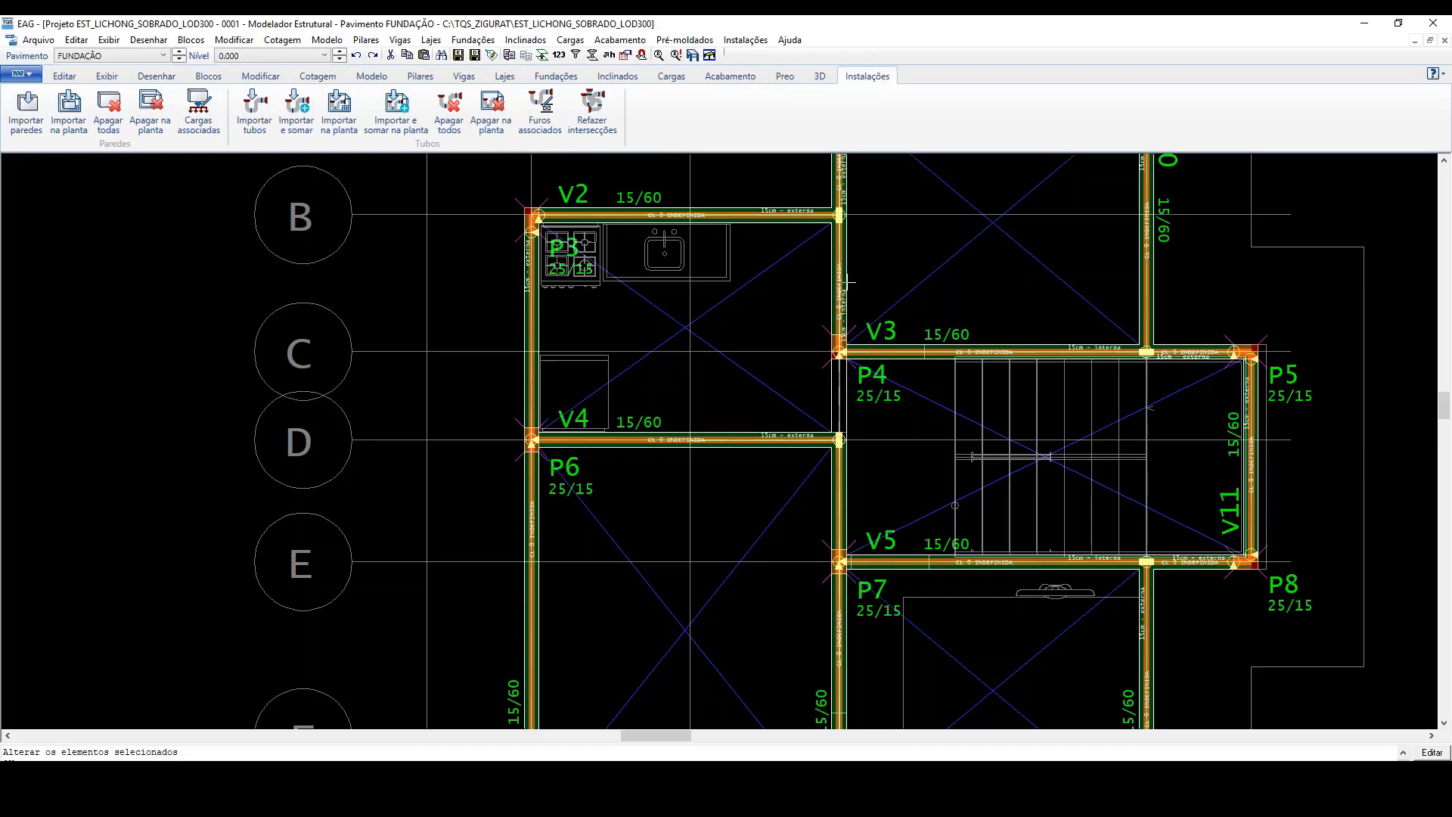
scroll(868, 402, down, 1)
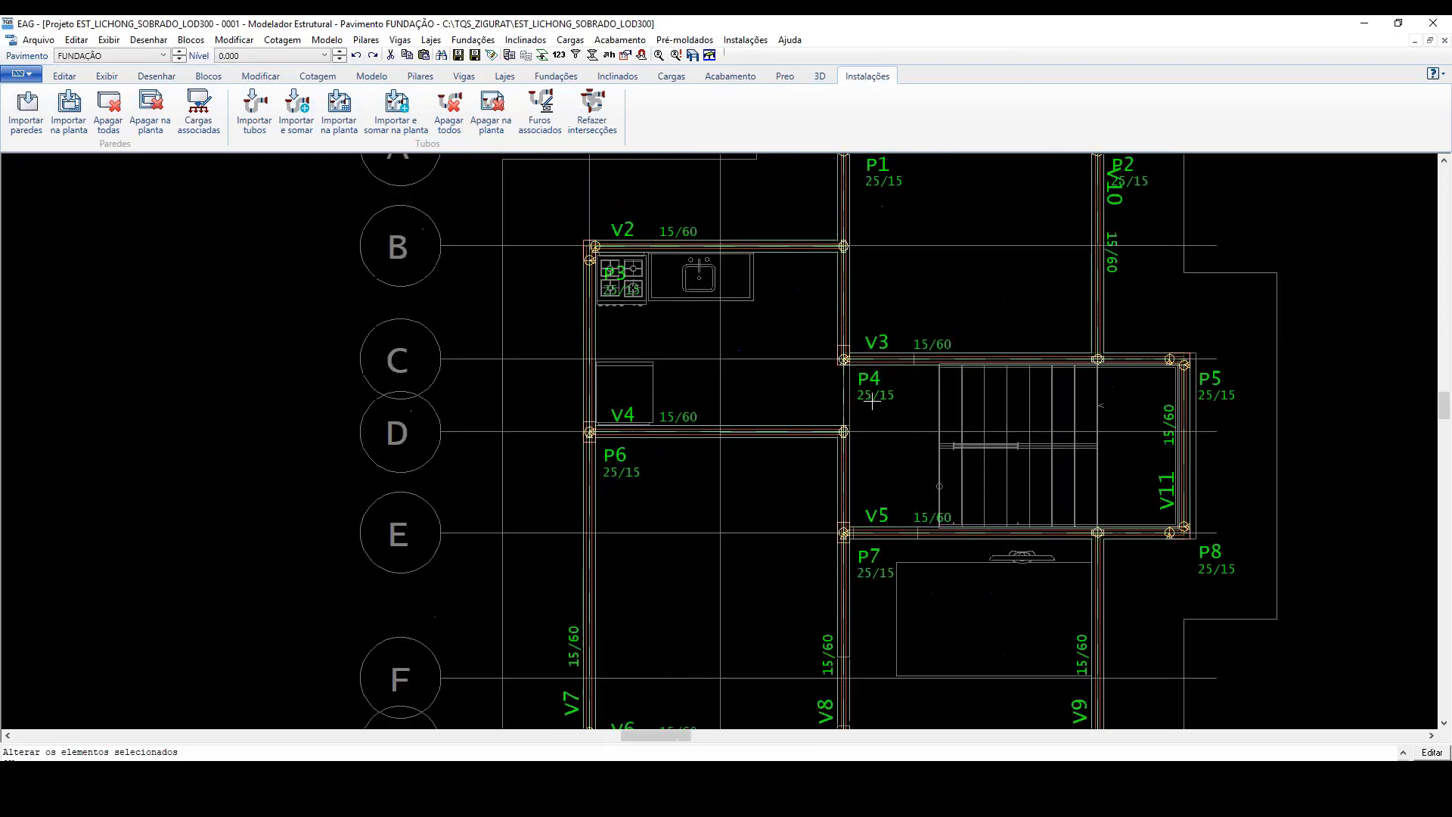
click(180, 53)
scroll(745, 345, up, 4)
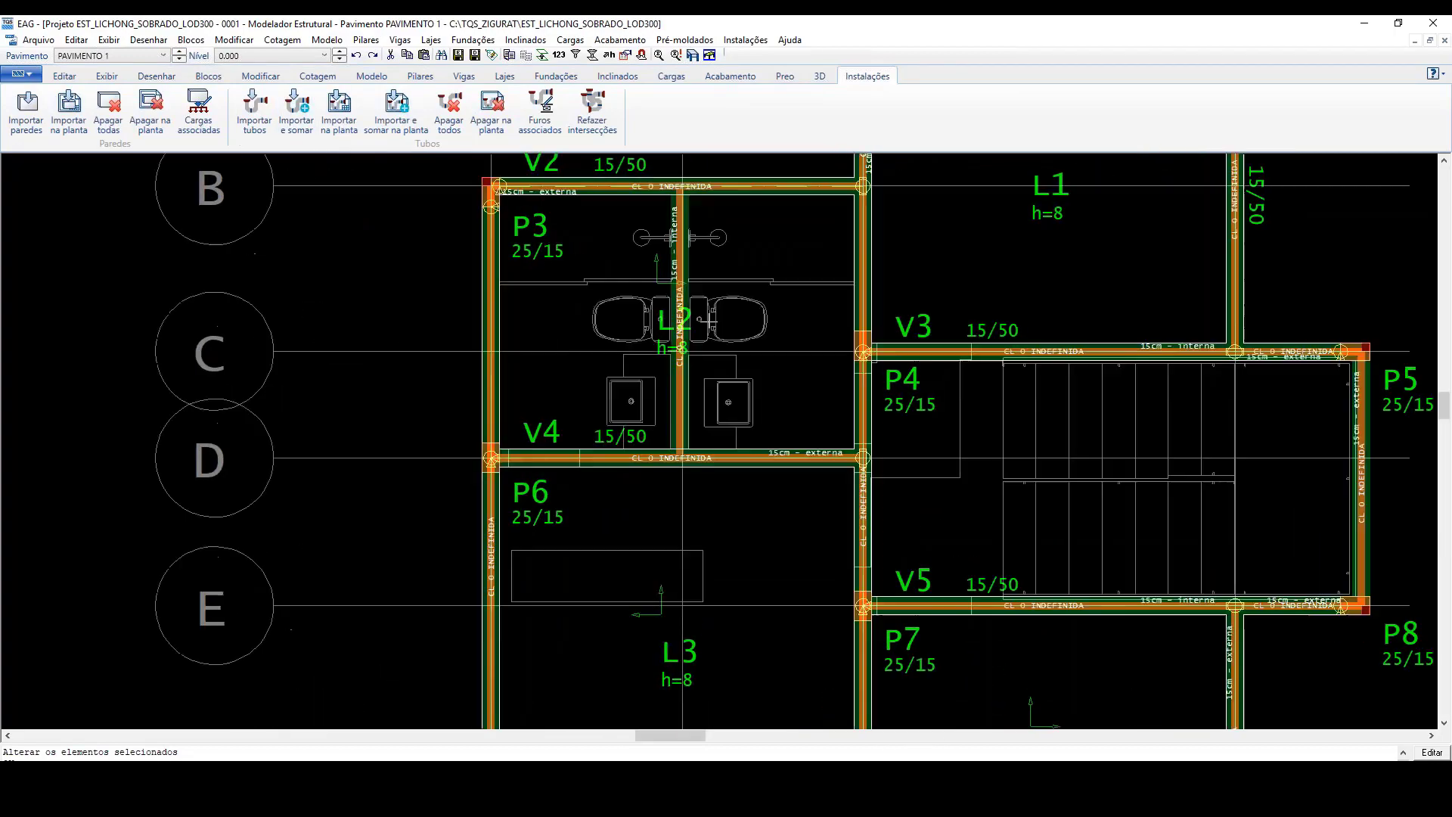
scroll(662, 298, down, 3)
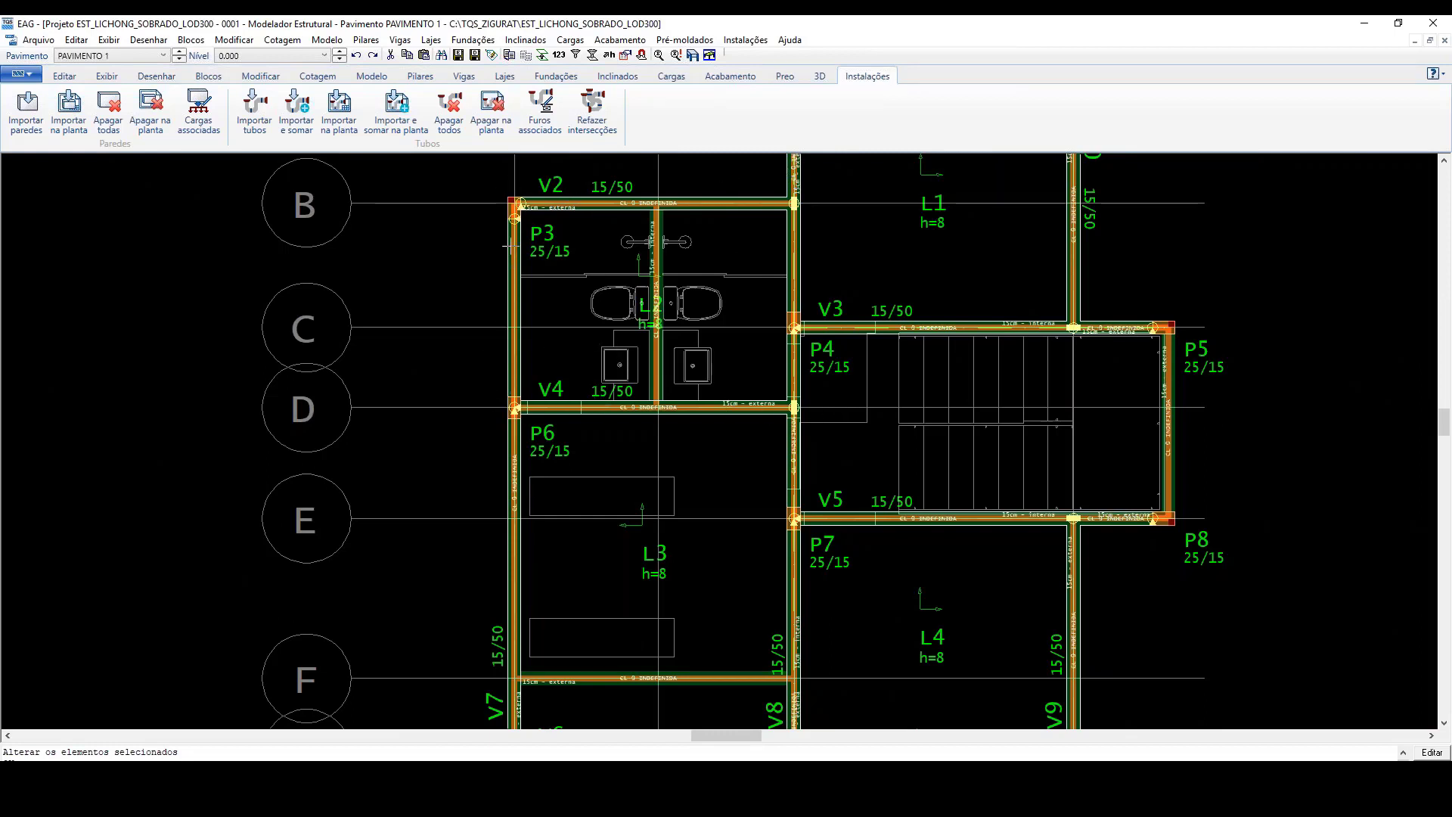
scroll(664, 363, down, 2)
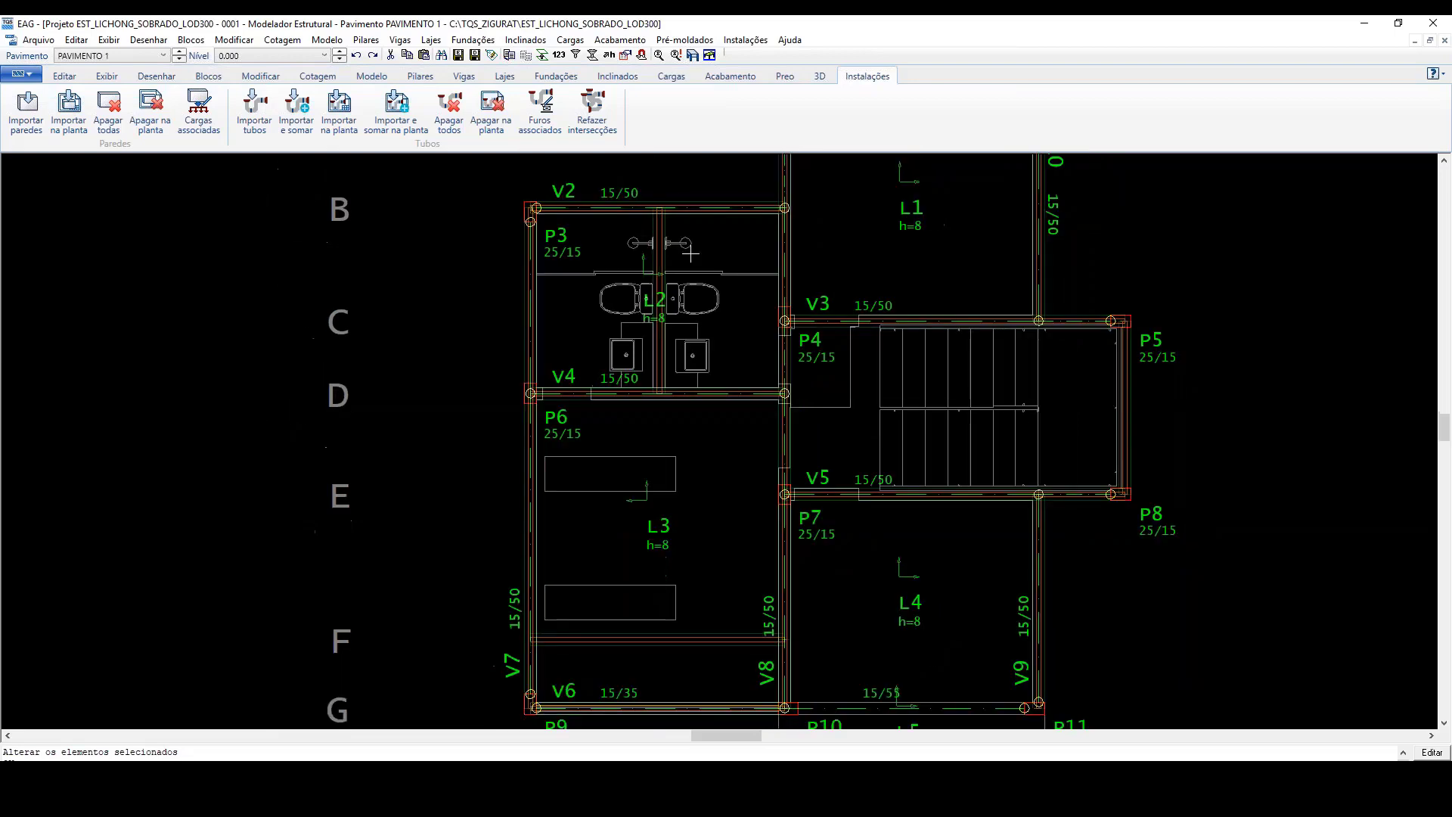
scroll(643, 529, up, 3)
scroll(620, 520, up, 2)
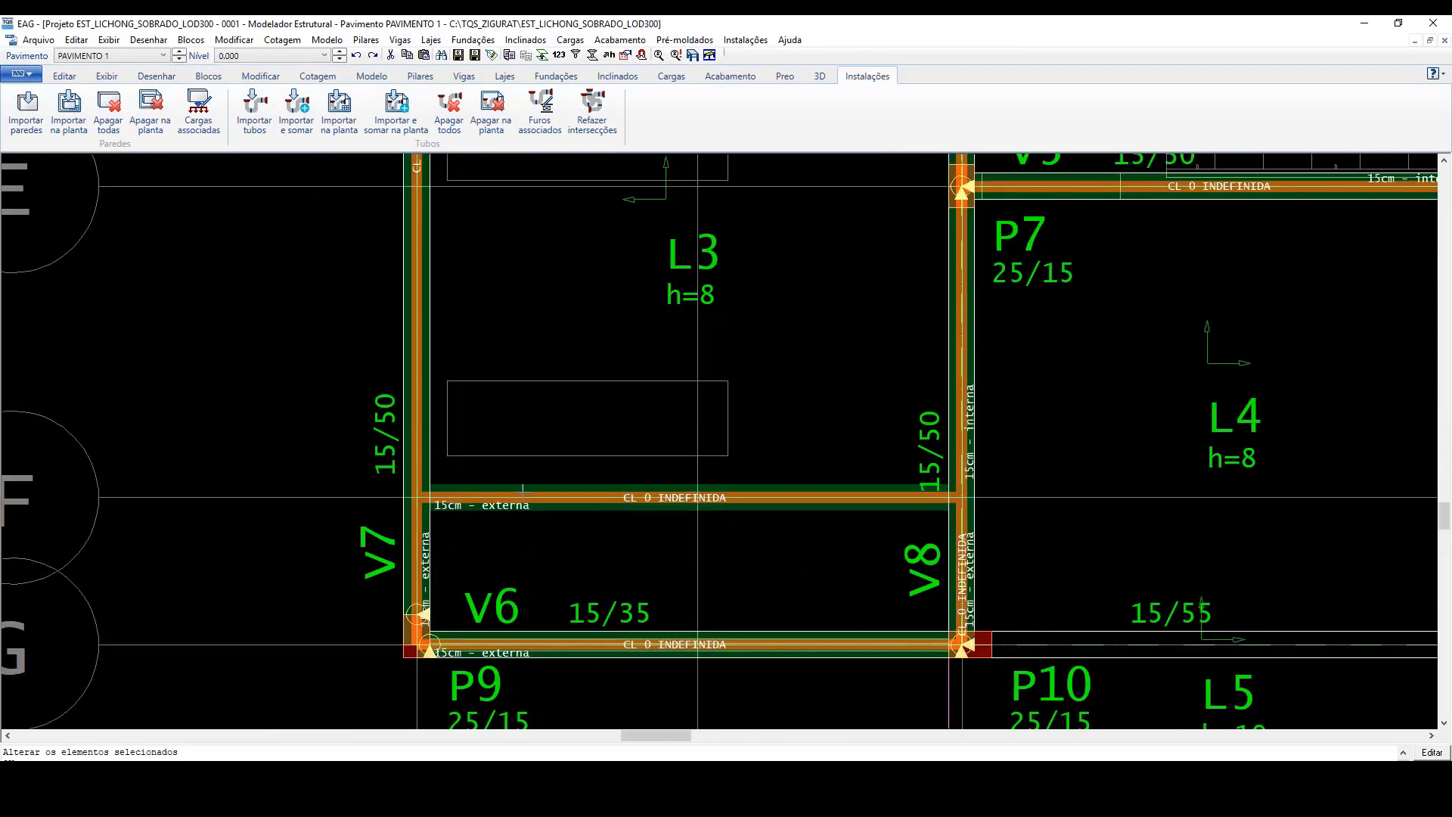
scroll(593, 502, down, 2)
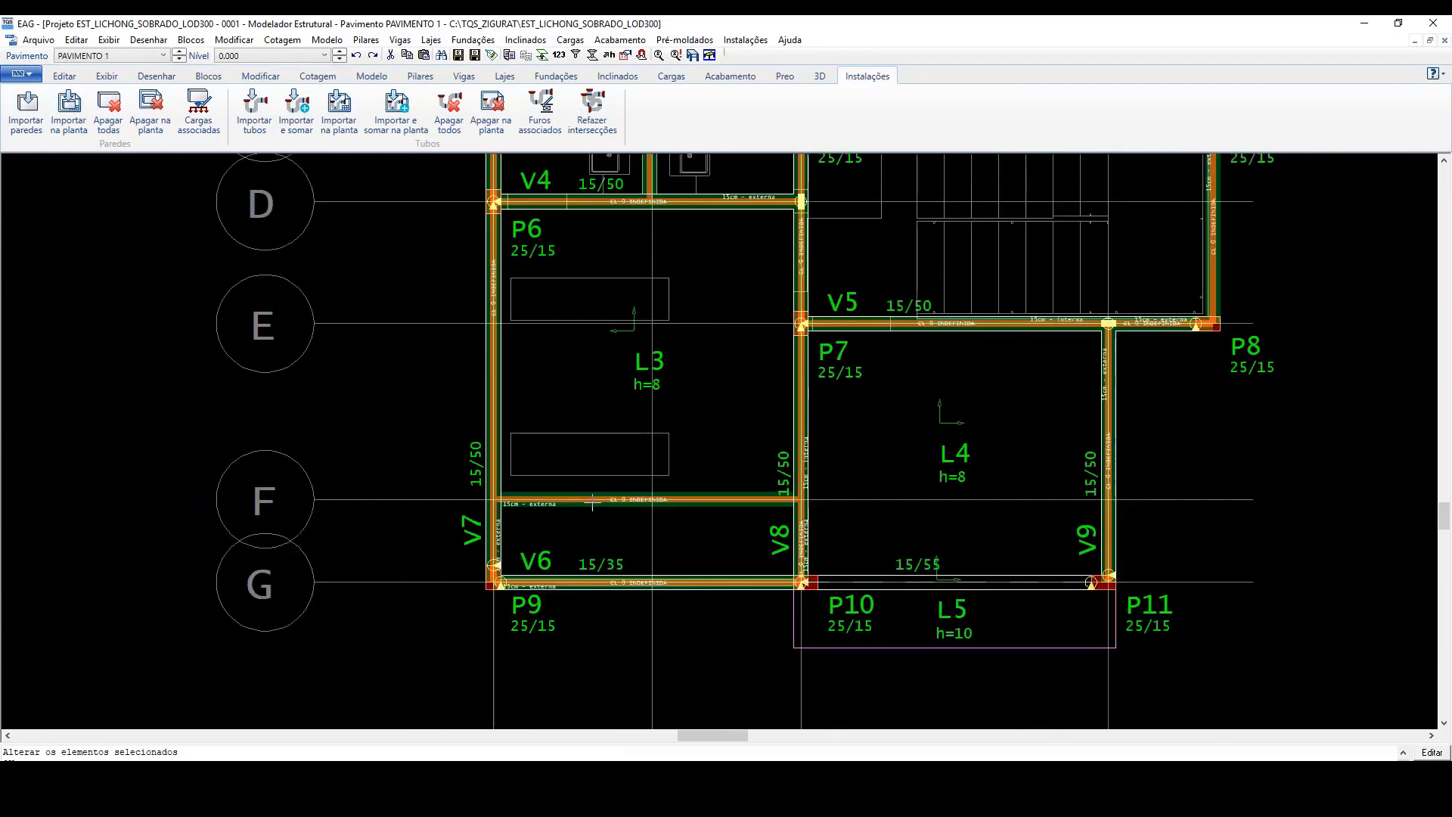
scroll(592, 502, down, 3)
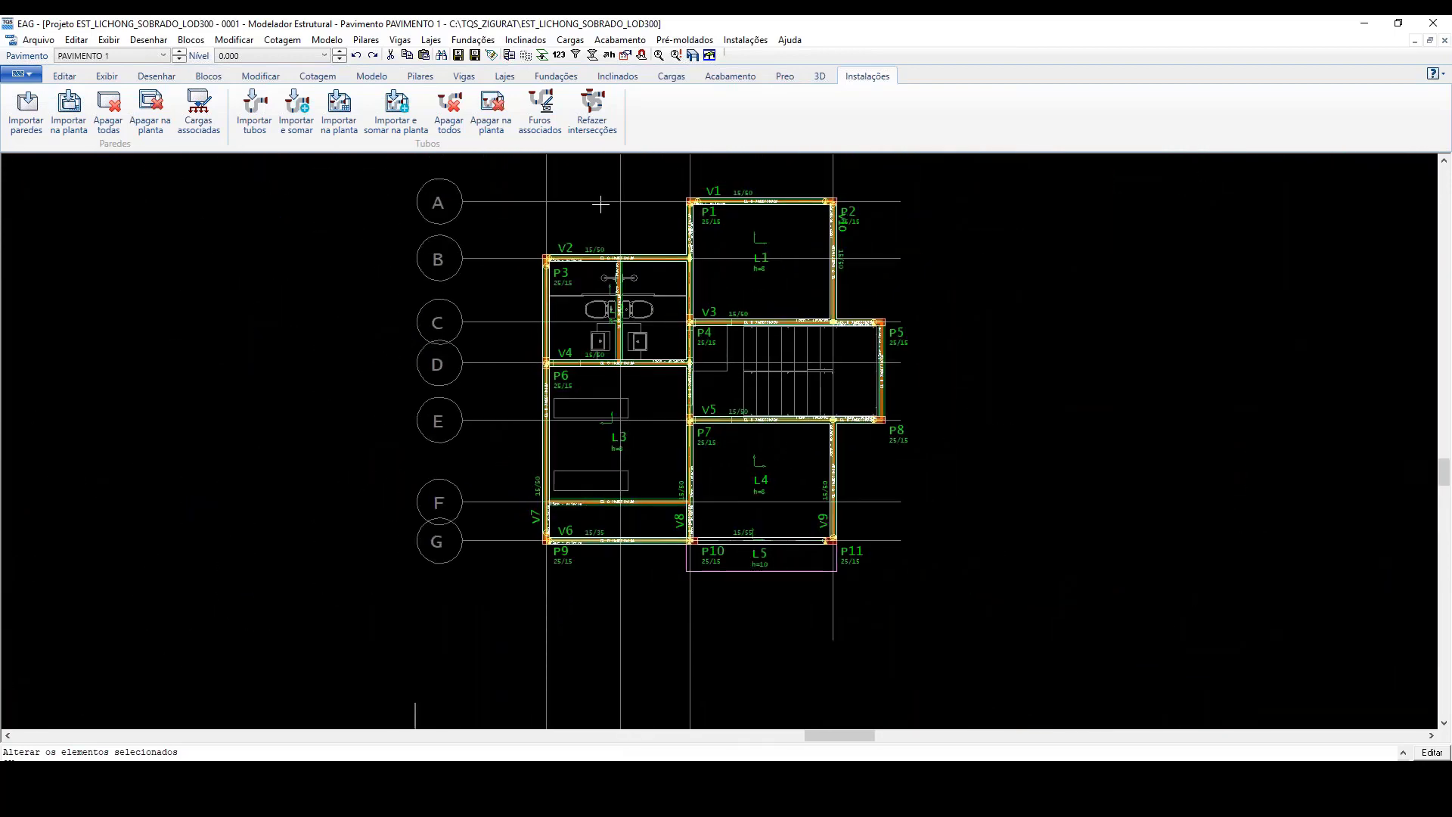
scroll(400, 189, up, 1)
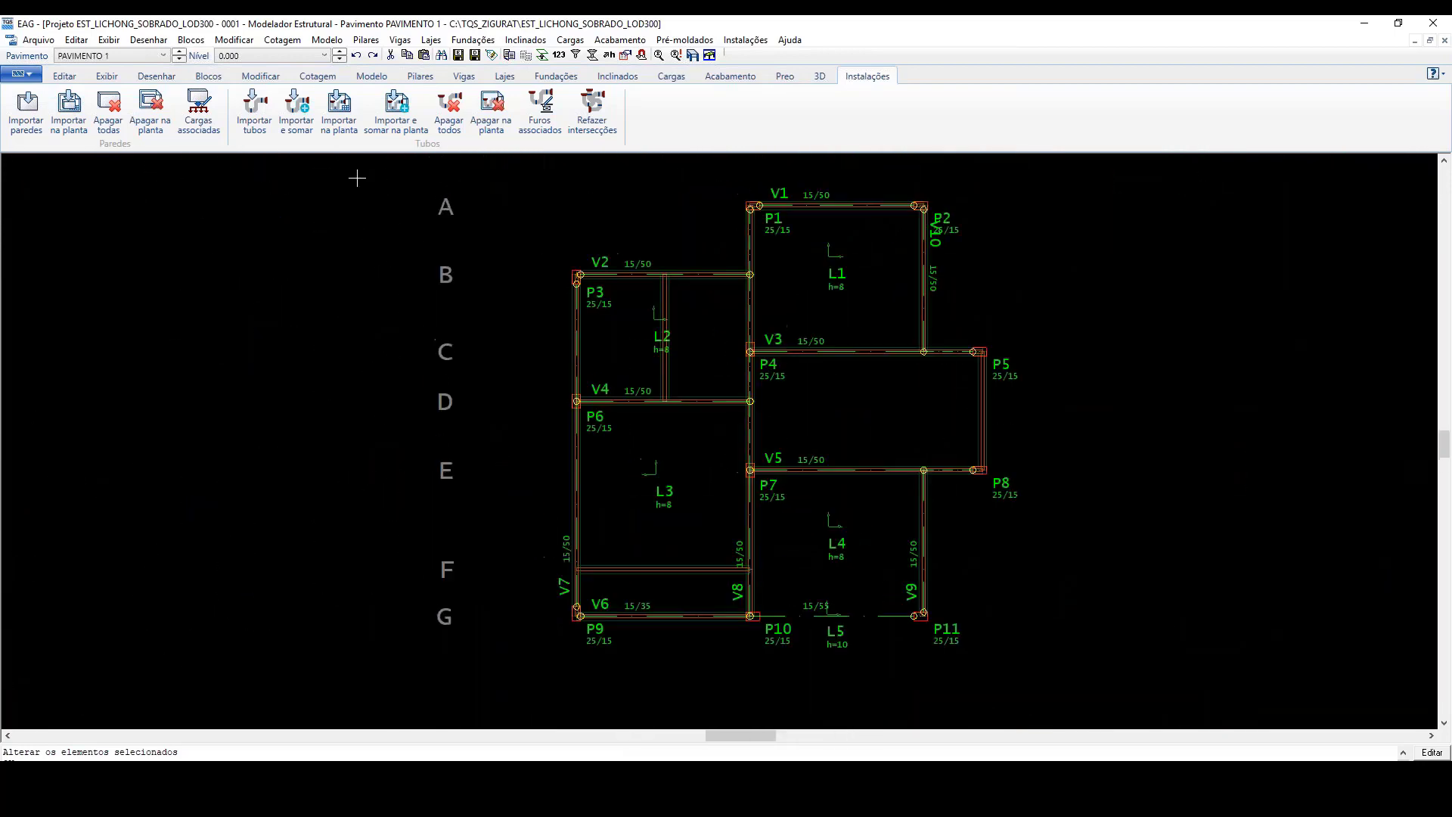
Step: Switch to the COBERTURA floor and examine the imported walls along its perimeter beams and over the slabs
click(178, 51)
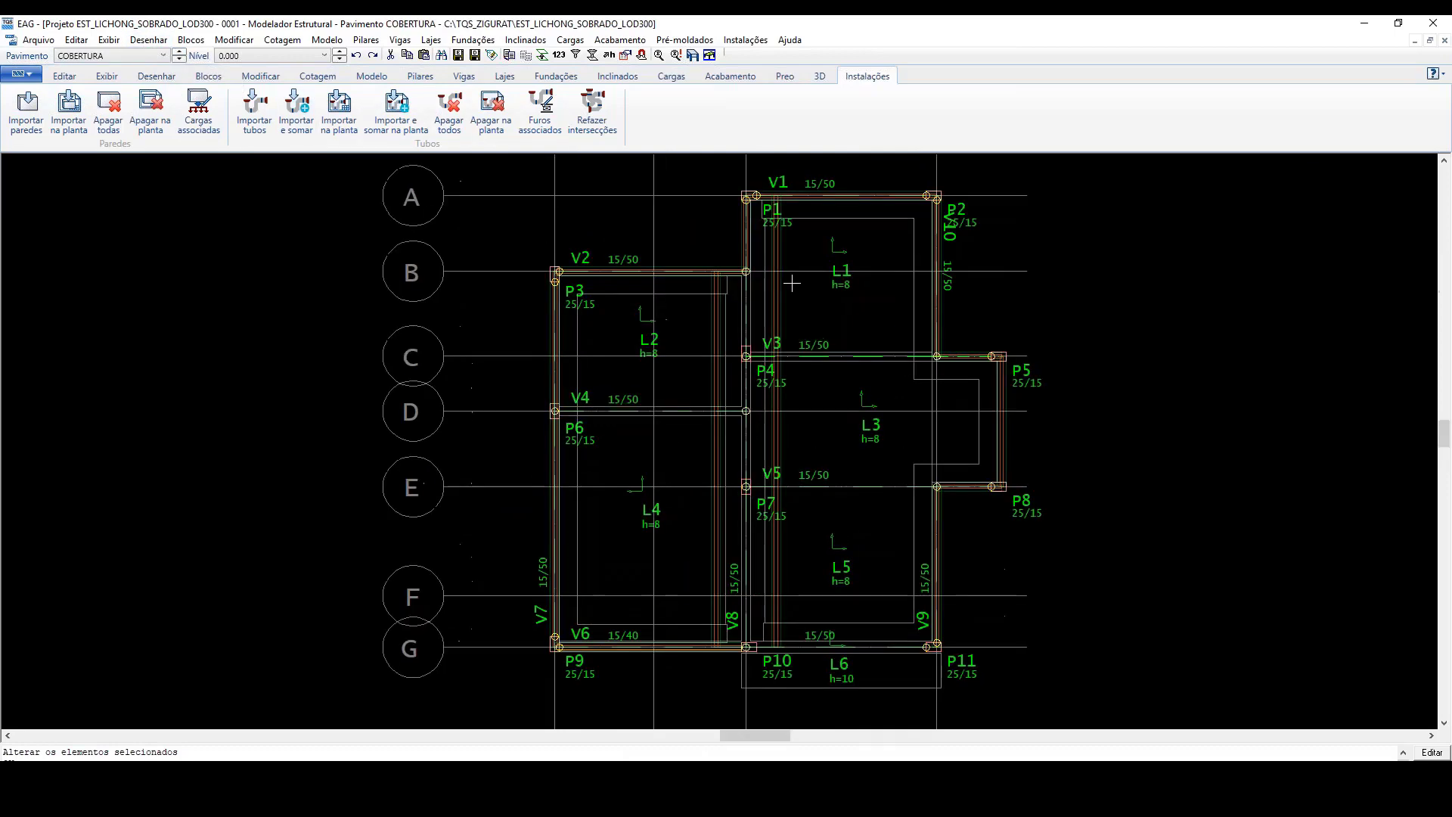
scroll(792, 283, up, 2)
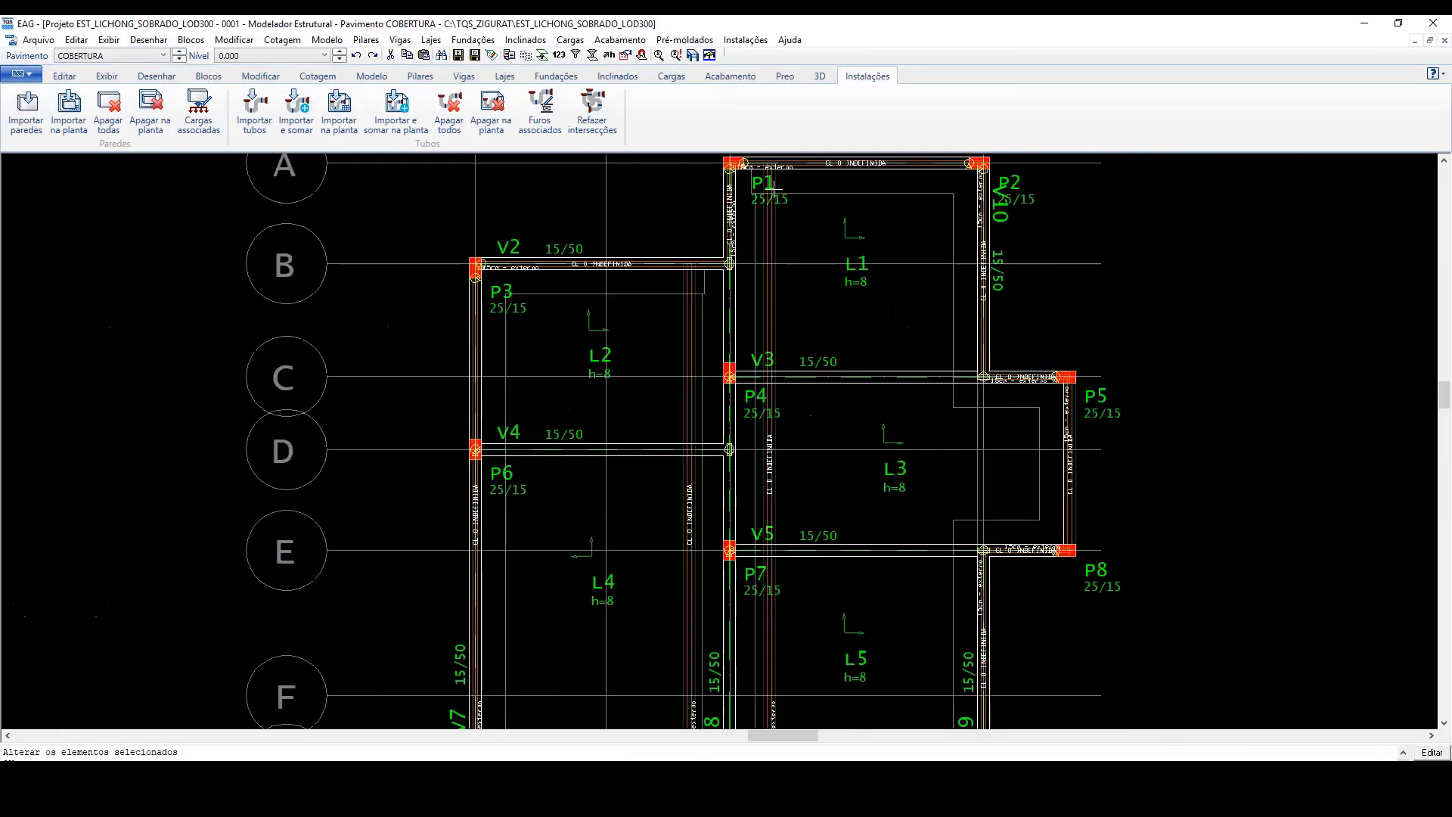
scroll(888, 404, down, 2)
scroll(888, 404, up, 1)
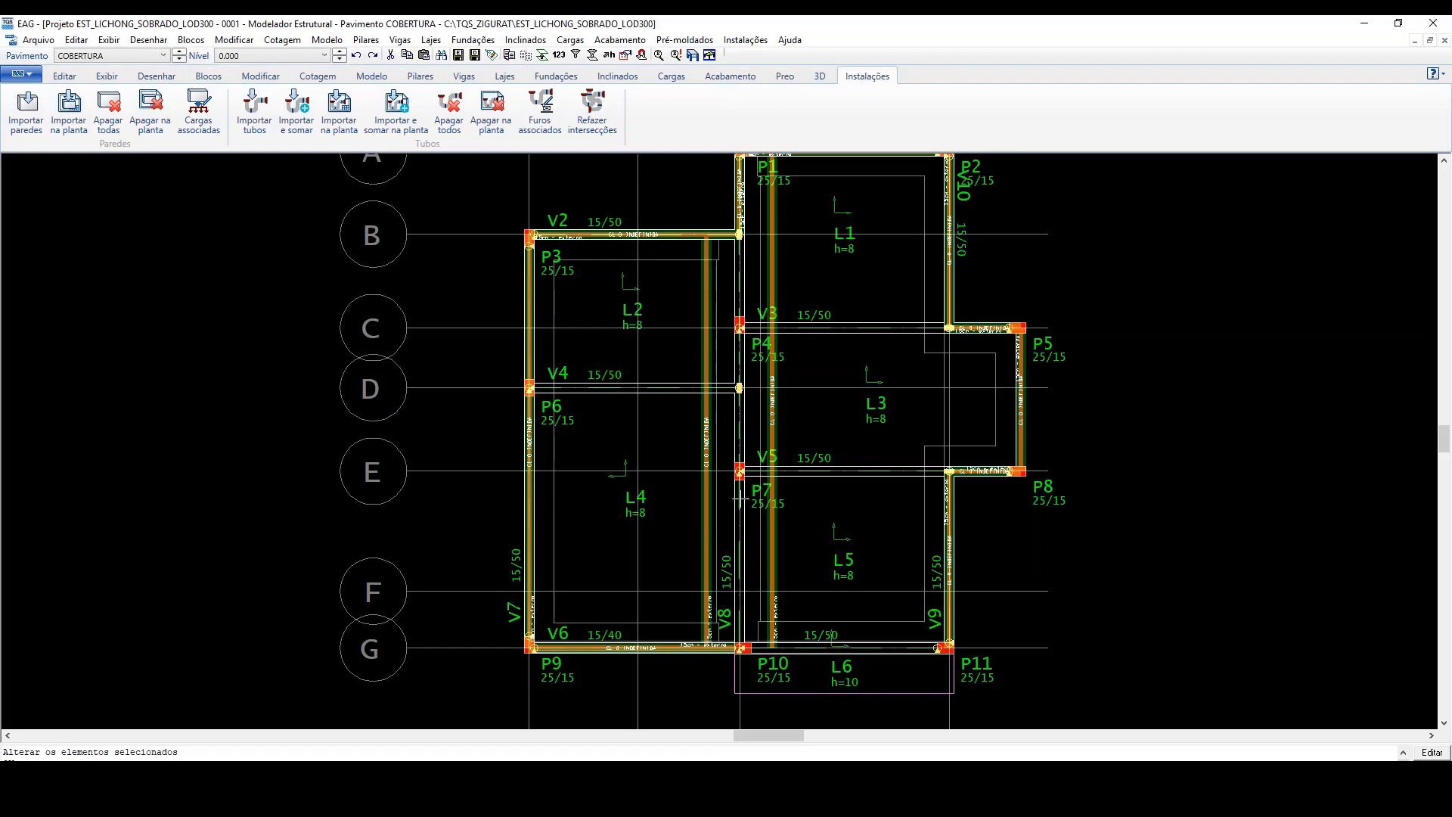
scroll(740, 497, down, 1)
scroll(740, 498, up, 1)
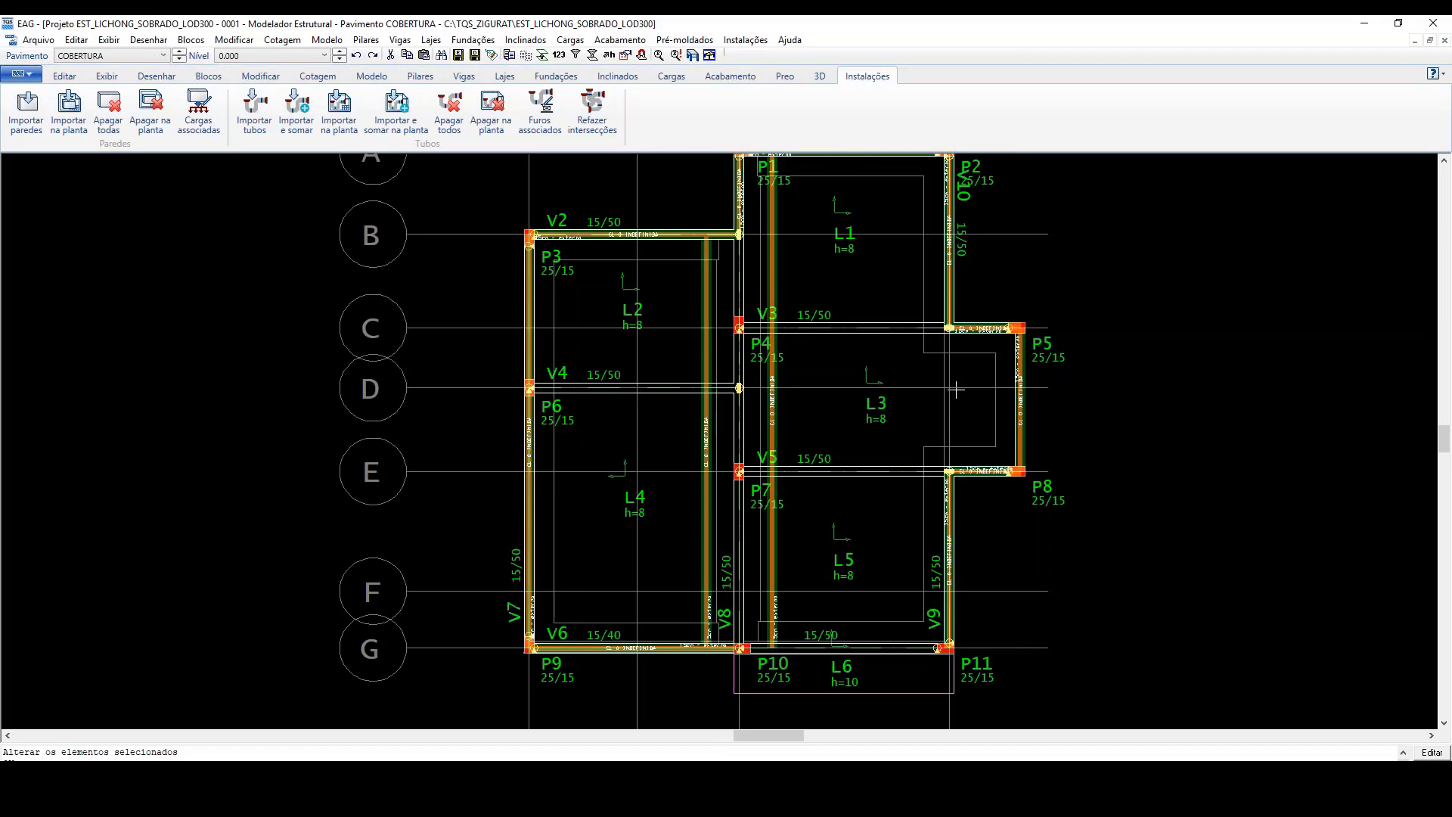
Step: Examine the two long walls running parallel to beam V8 across the roof slabs and their load labels
scroll(813, 377, up, 3)
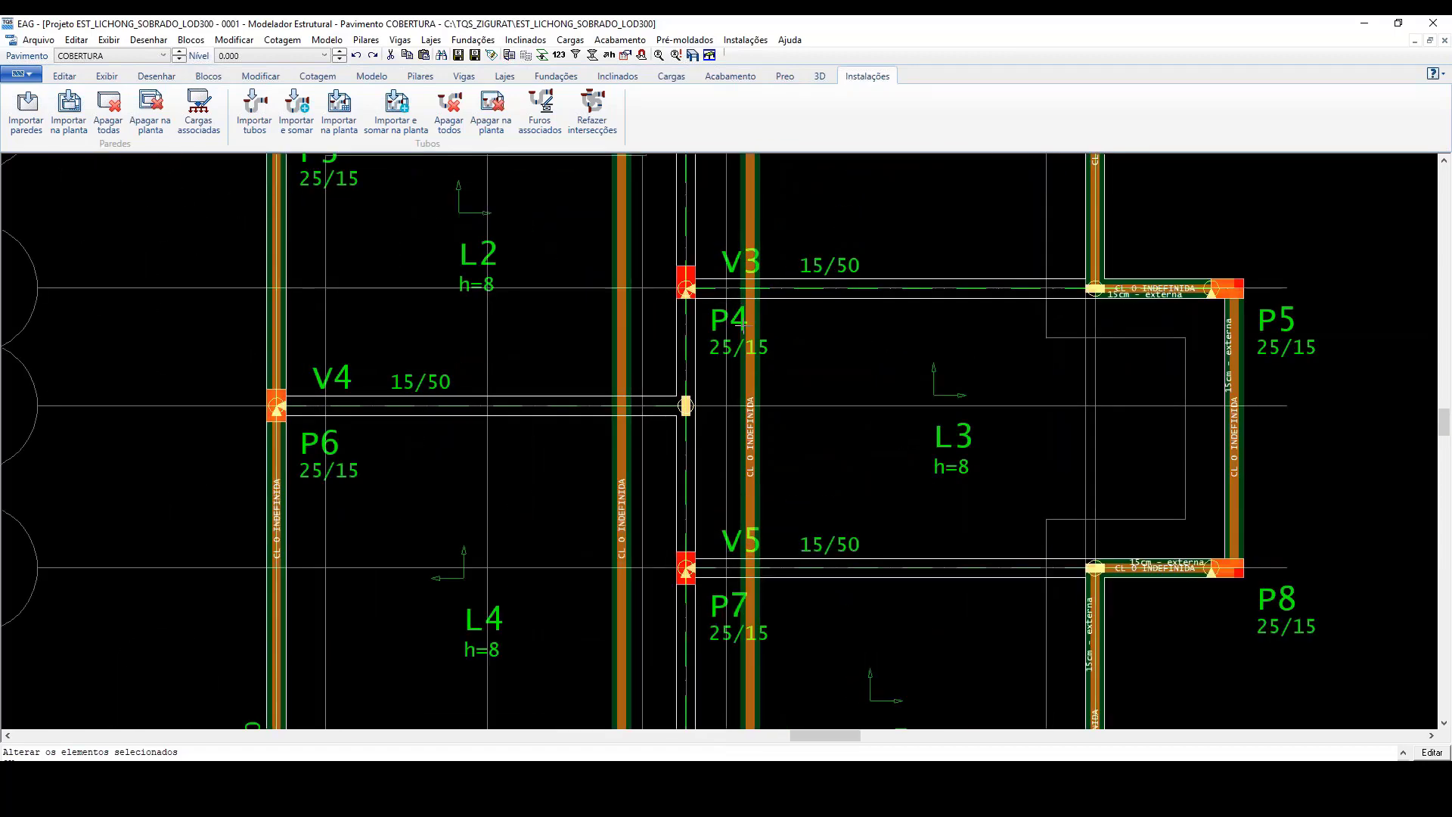
scroll(741, 324, down, 4)
scroll(747, 388, up, 2)
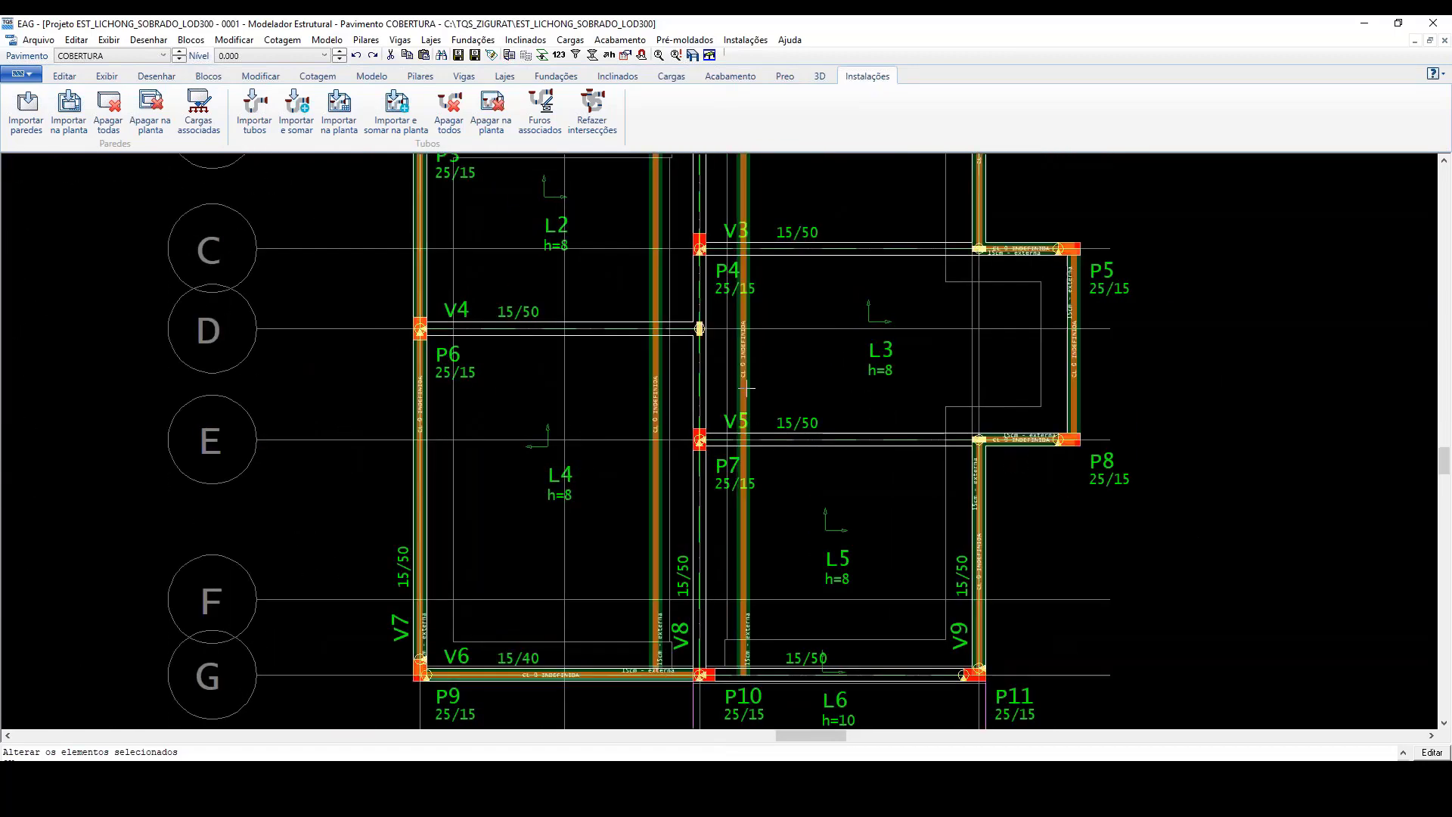
scroll(743, 363, up, 1)
scroll(743, 364, up, 2)
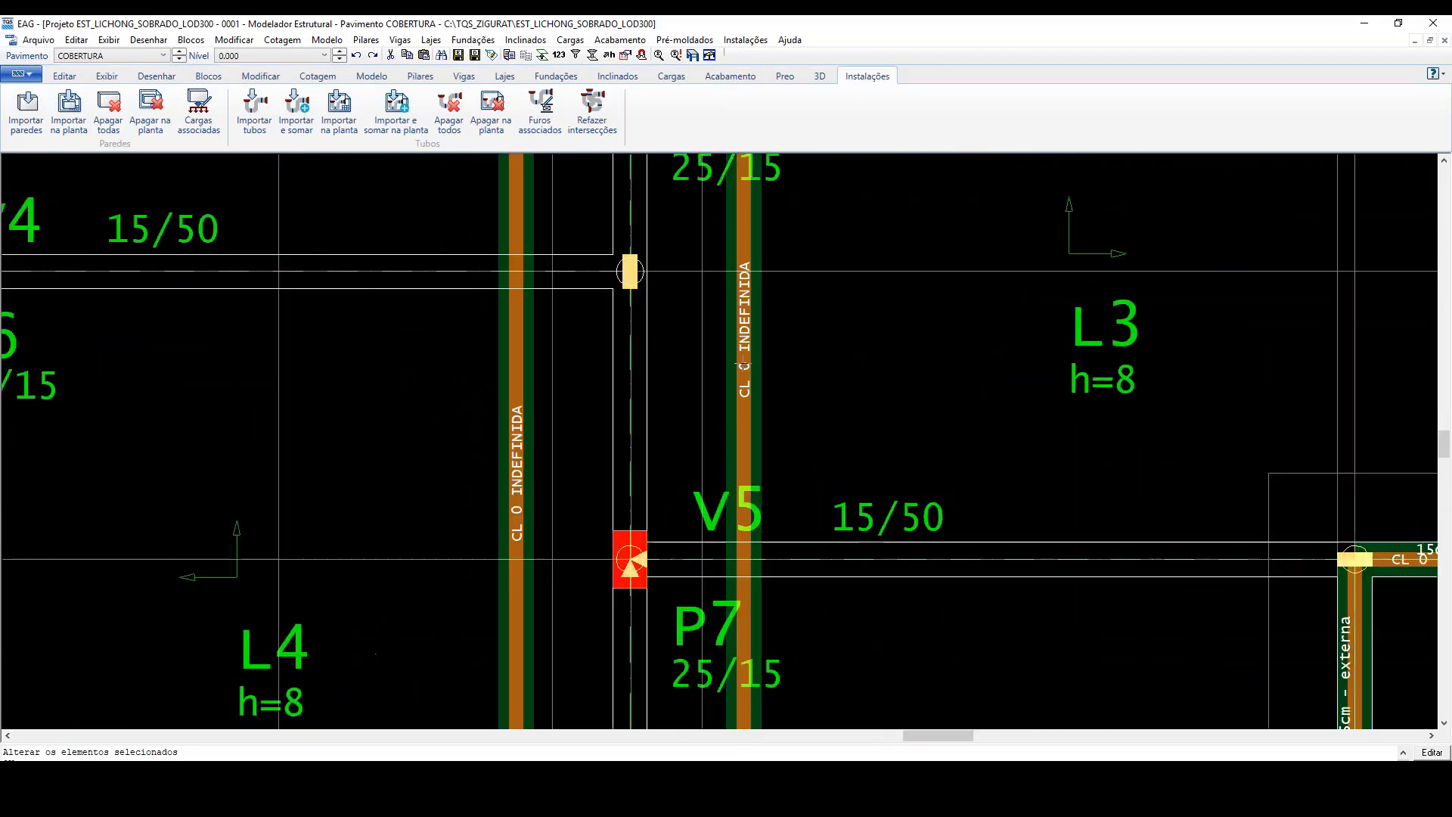
scroll(743, 363, down, 1)
scroll(742, 363, down, 3)
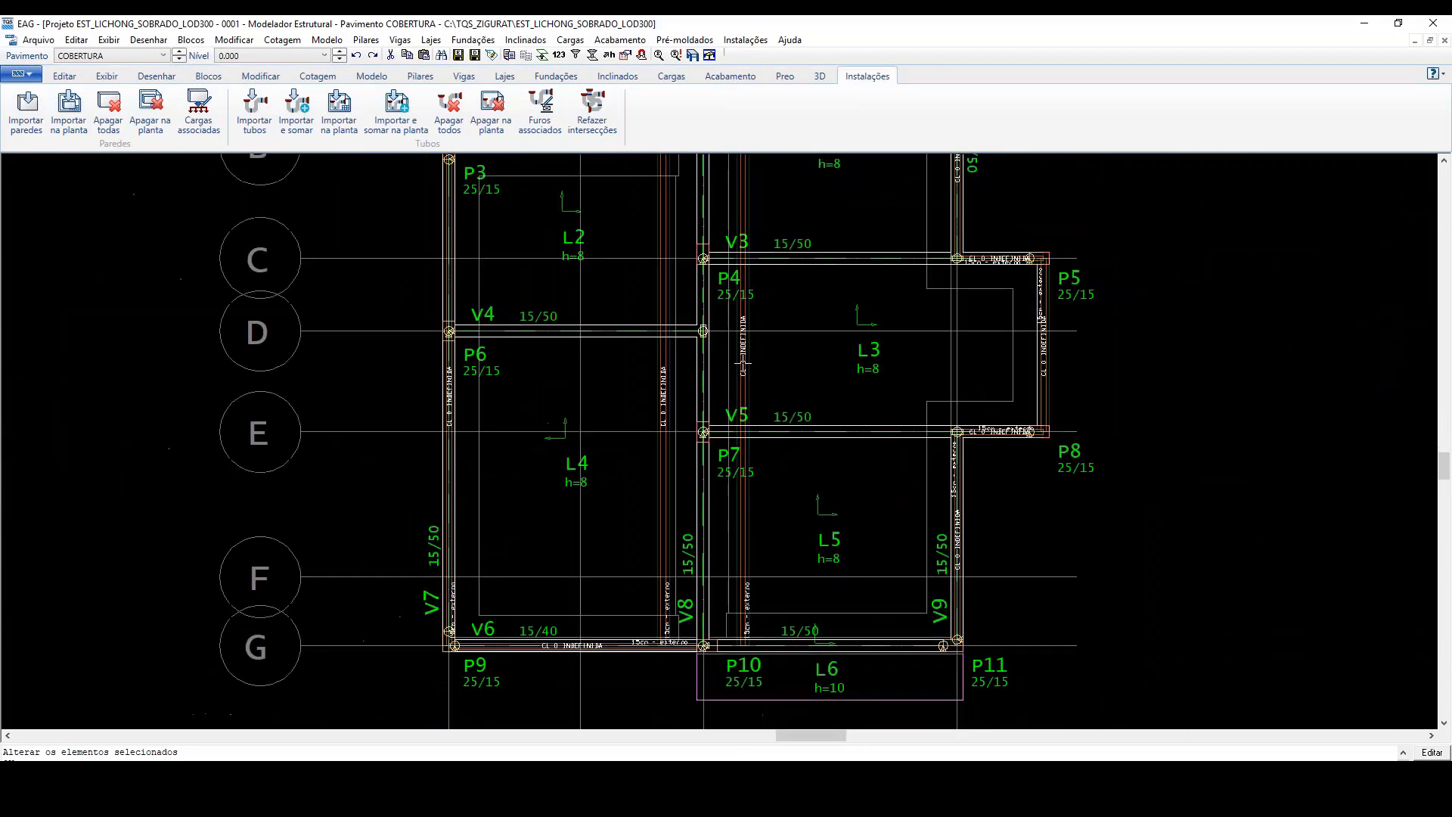
scroll(743, 363, down, 1)
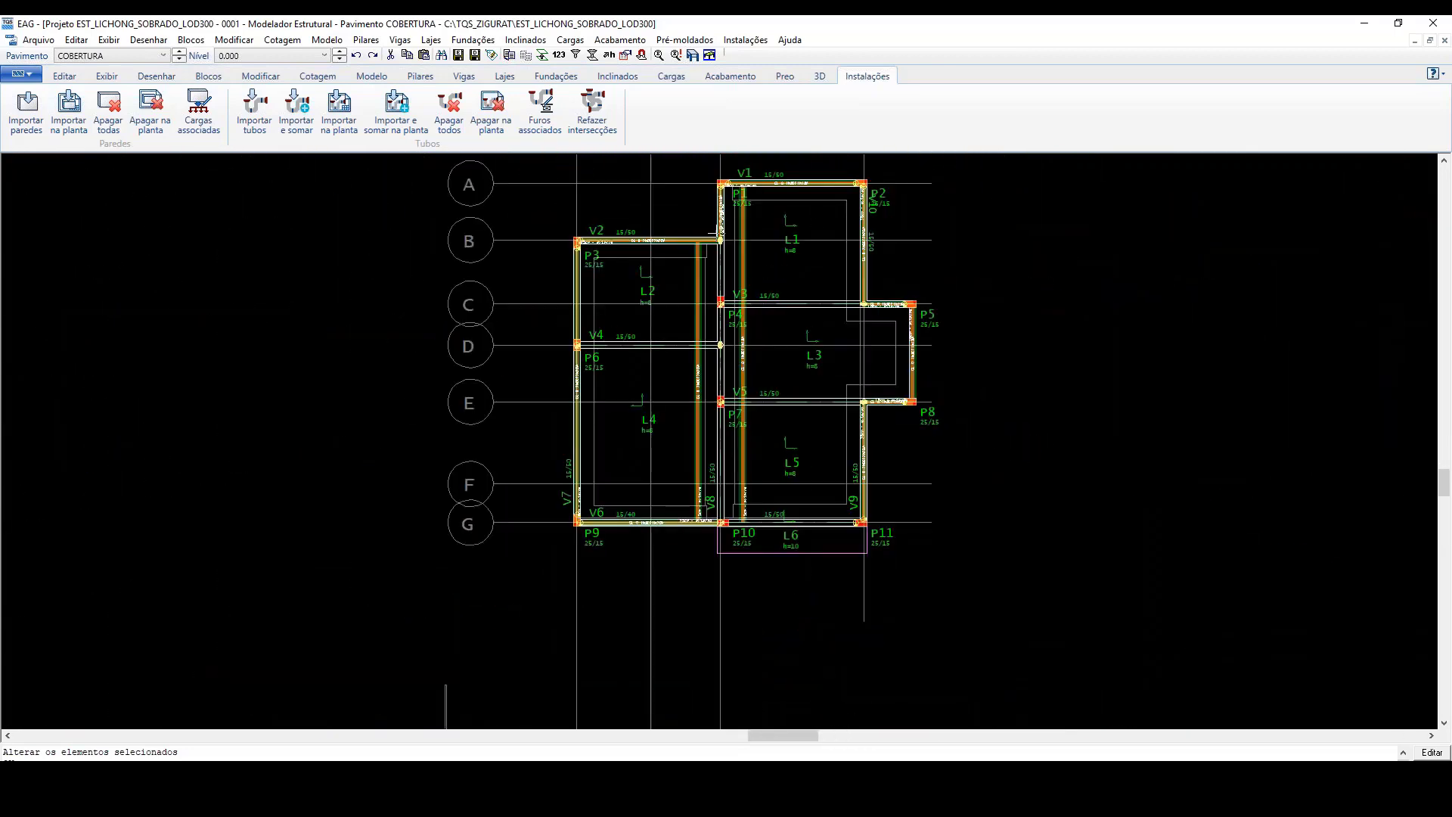
scroll(712, 248, up, 2)
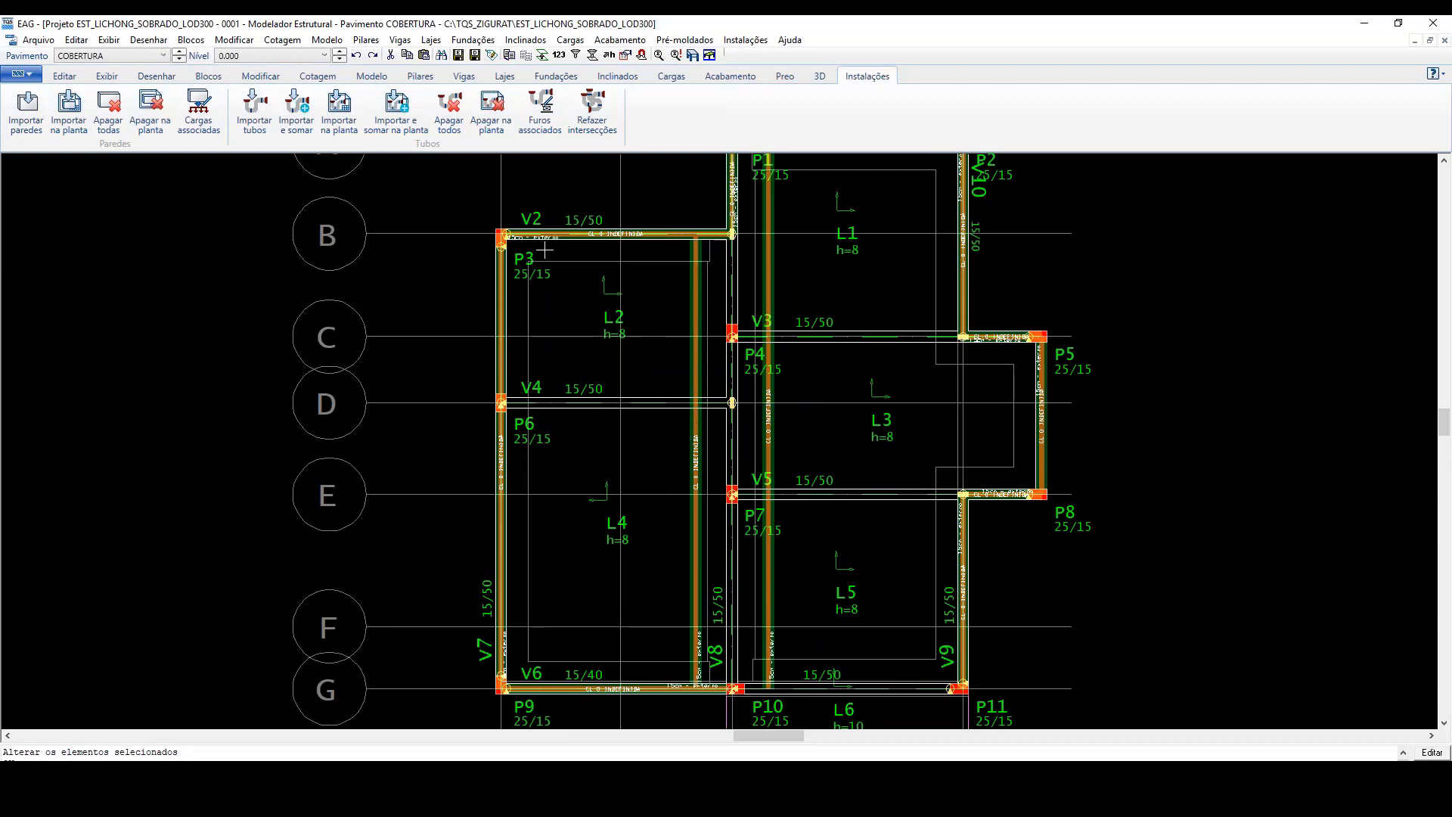
Step: Examine the imported walls on the COBERTURA floor from axis A to axis G
scroll(577, 336, down, 2)
scroll(684, 242, up, 3)
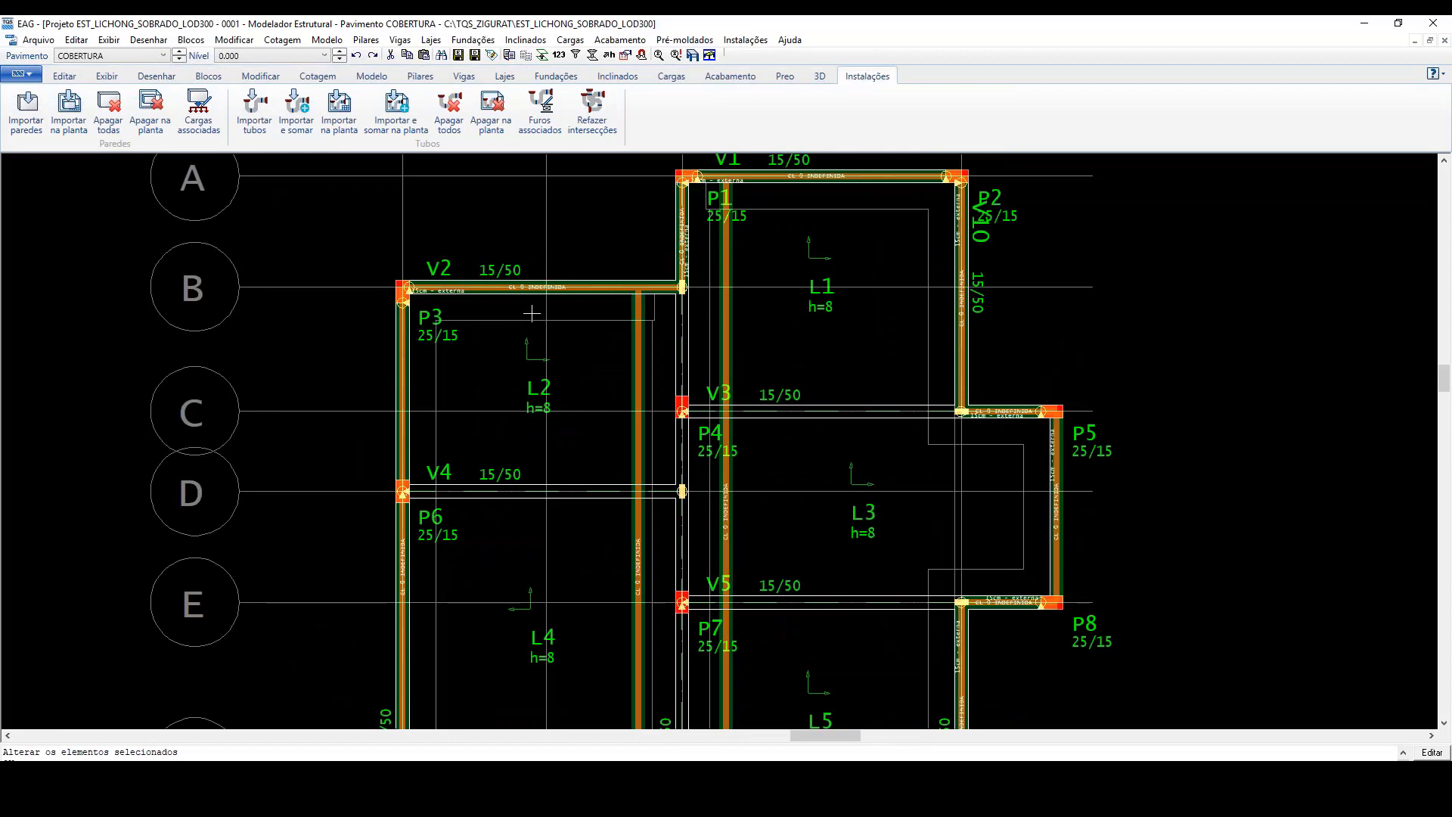
scroll(531, 310, down, 1)
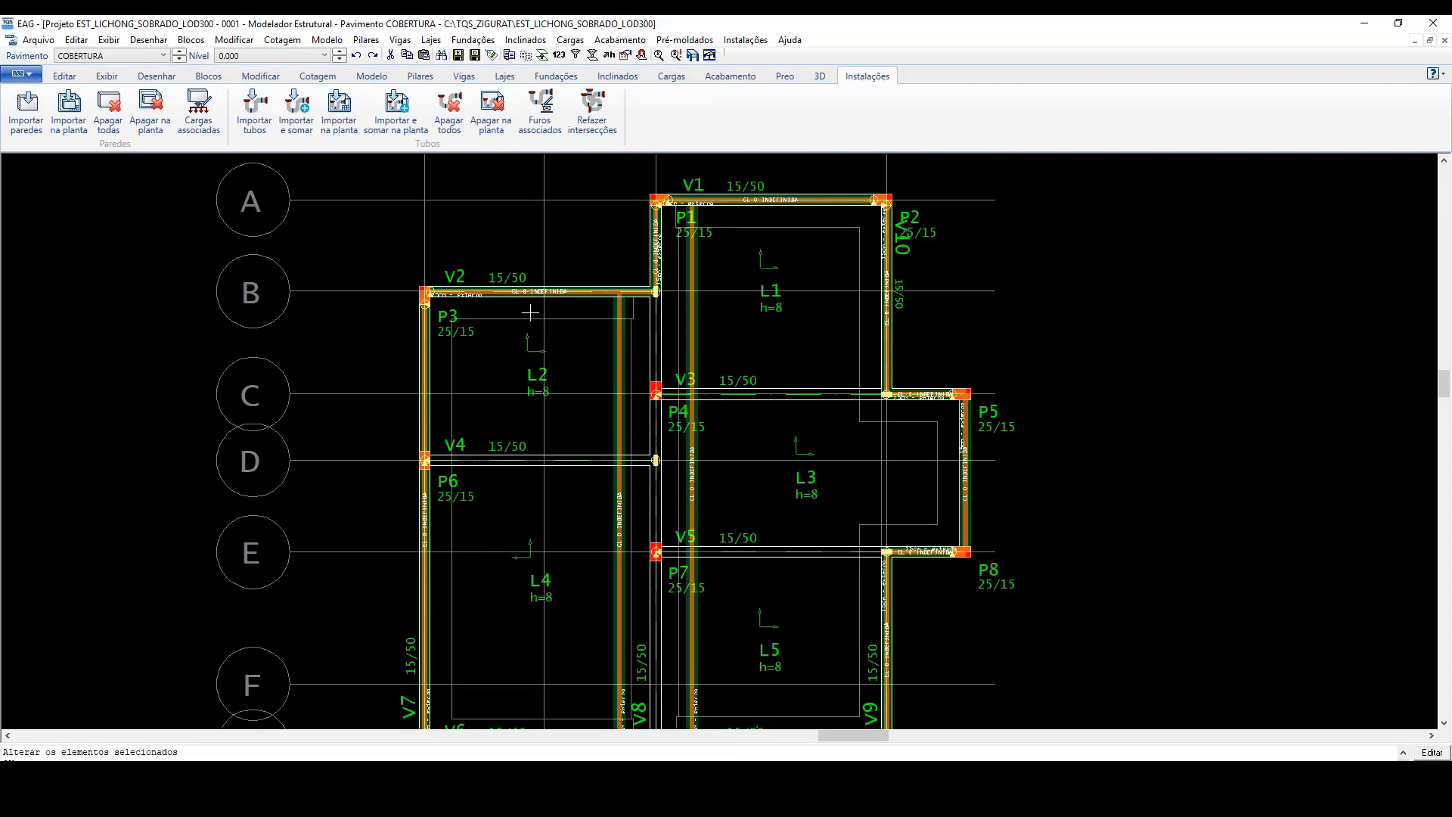
scroll(947, 440, up, 2)
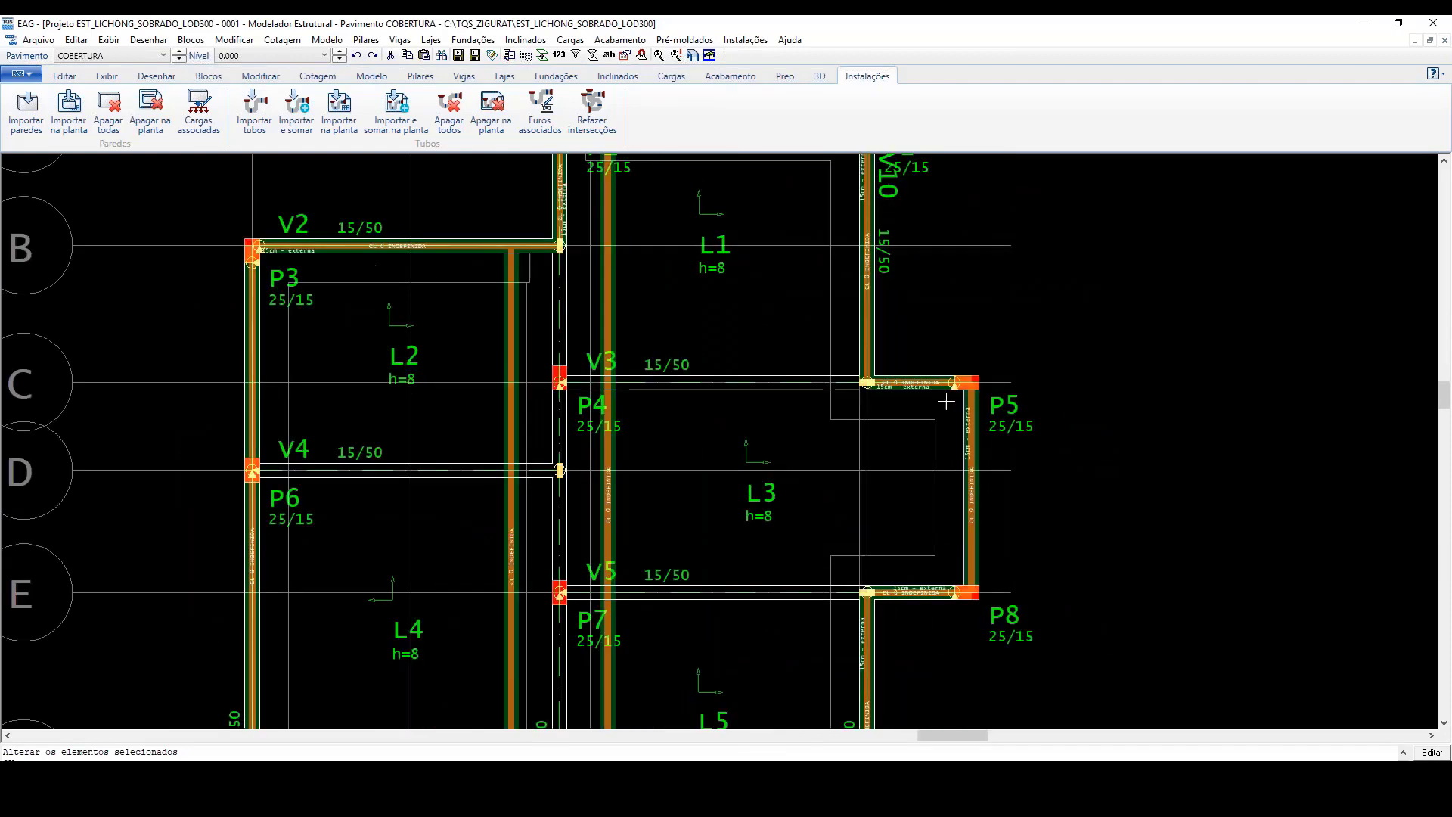
scroll(945, 402, down, 2)
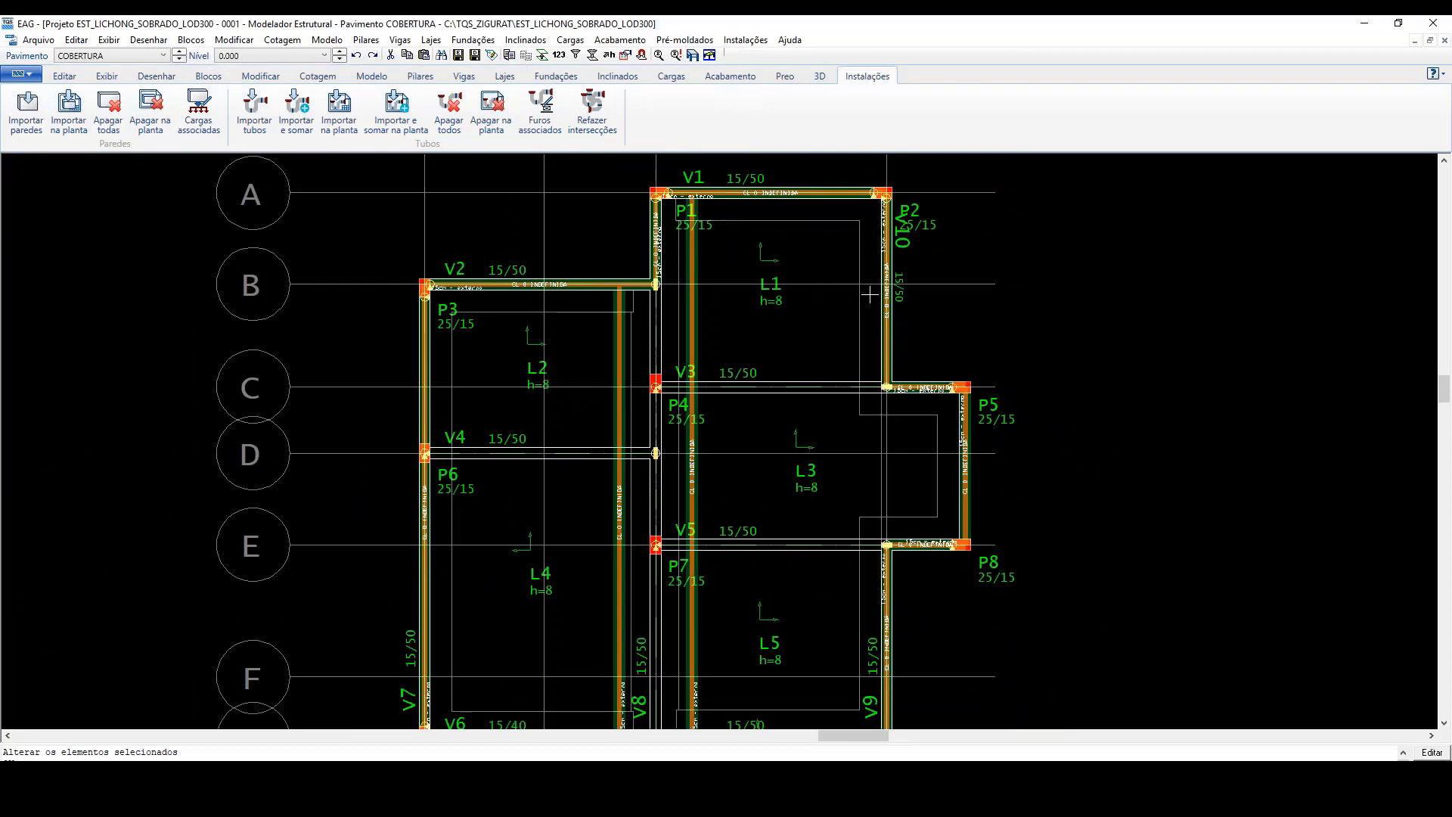
scroll(869, 295, down, 1)
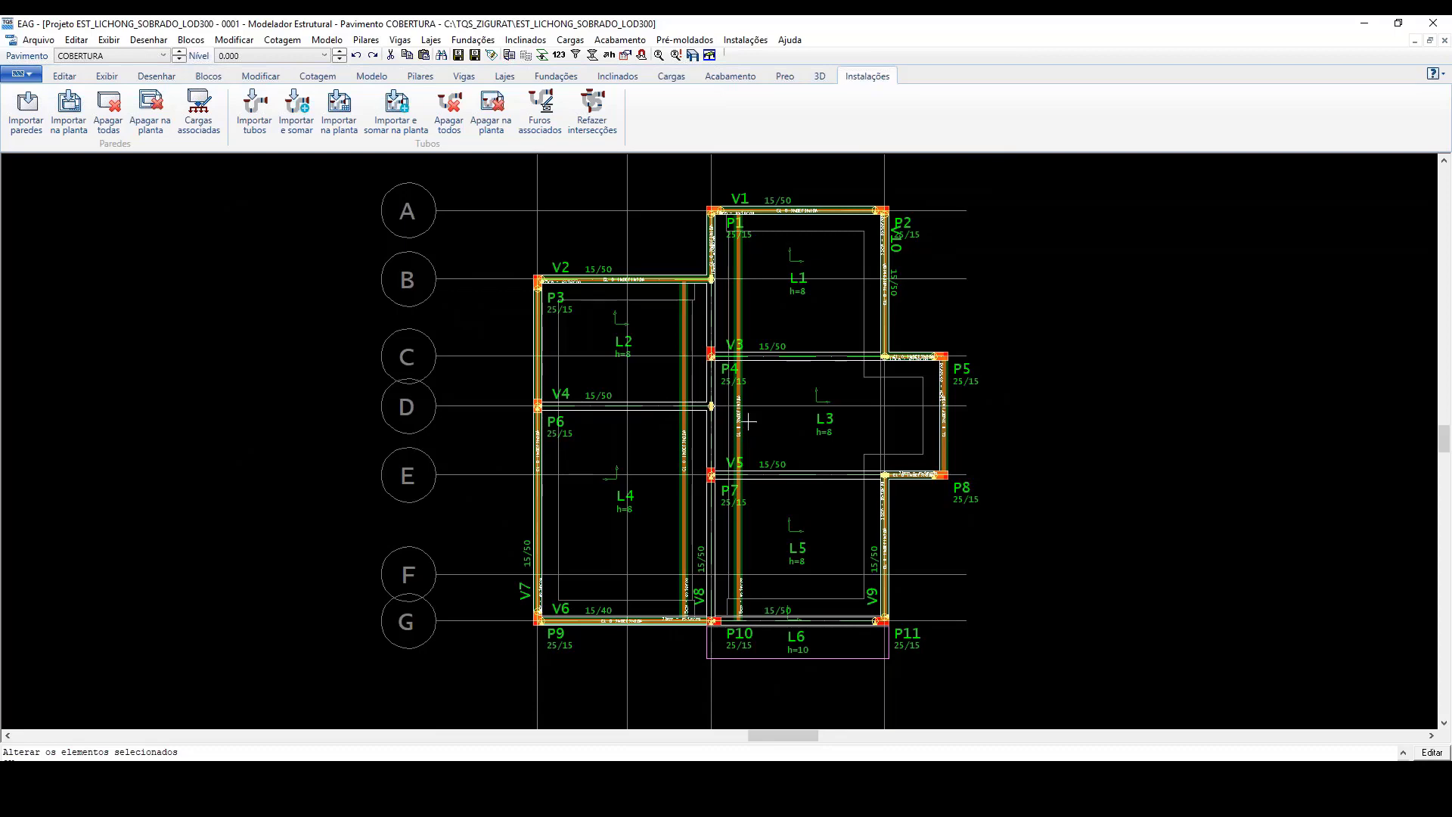
scroll(748, 421, down, 4)
scroll(746, 454, up, 3)
scroll(752, 435, down, 2)
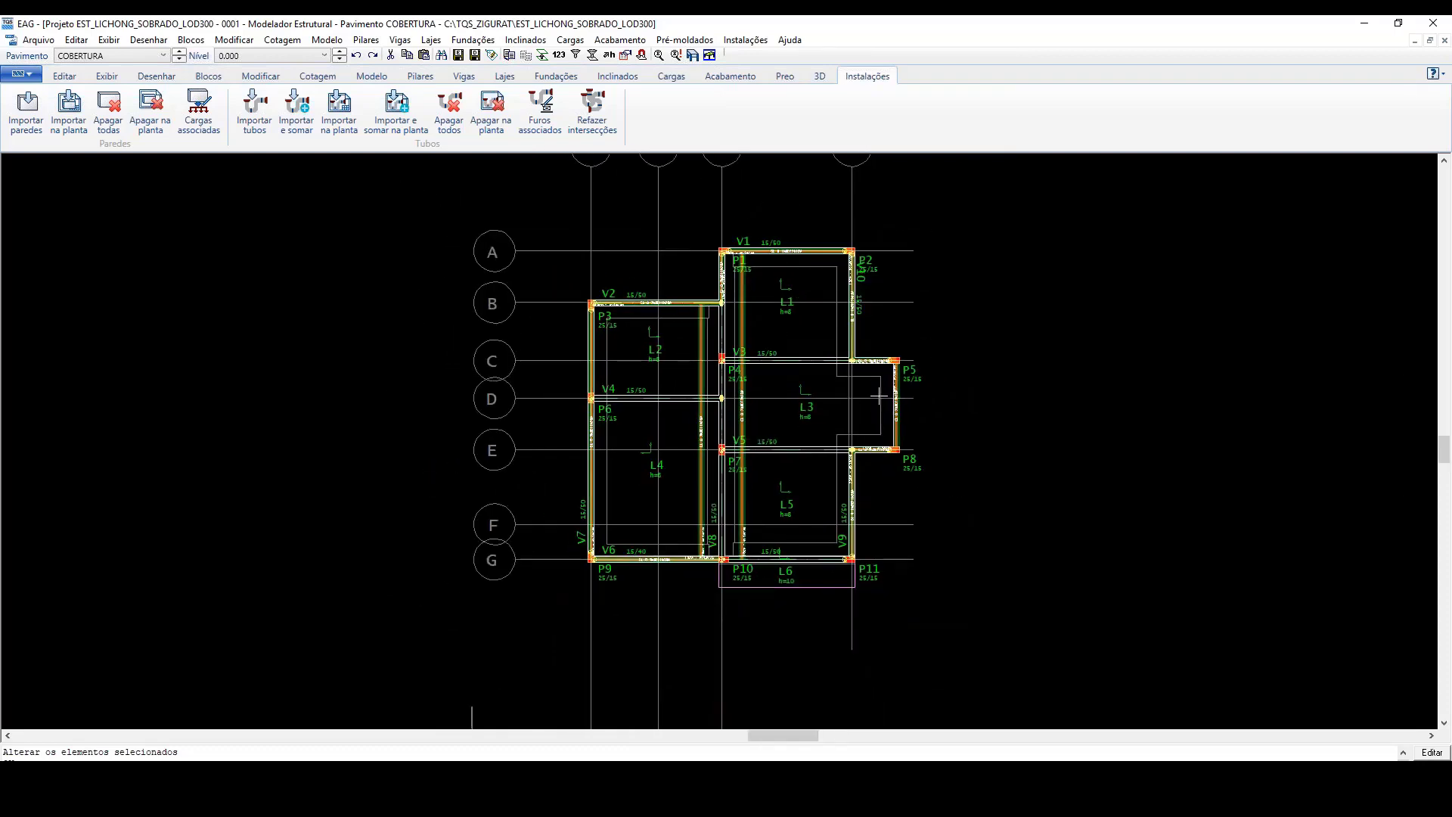
scroll(724, 344, up, 2)
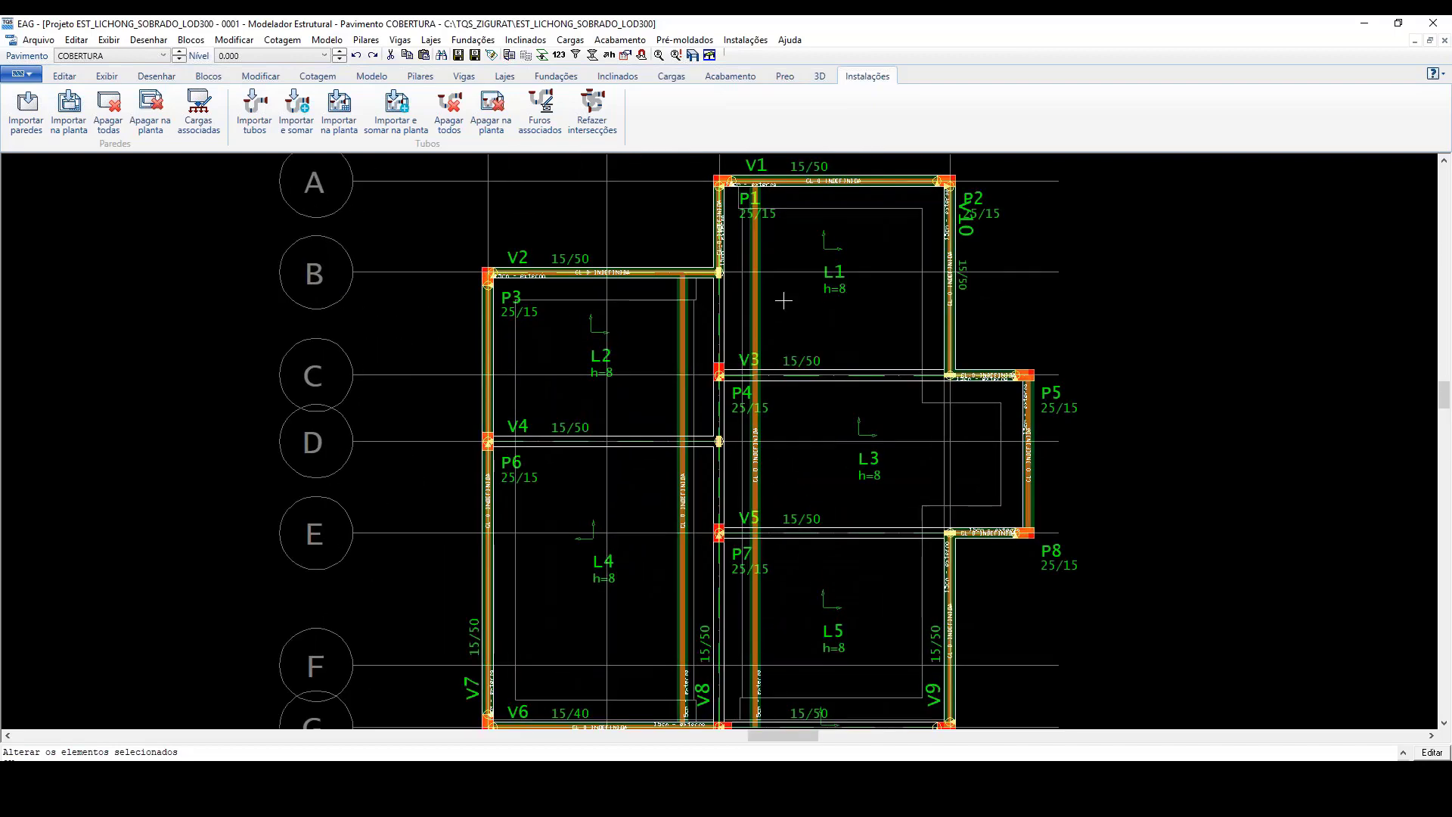
scroll(815, 287, down, 2)
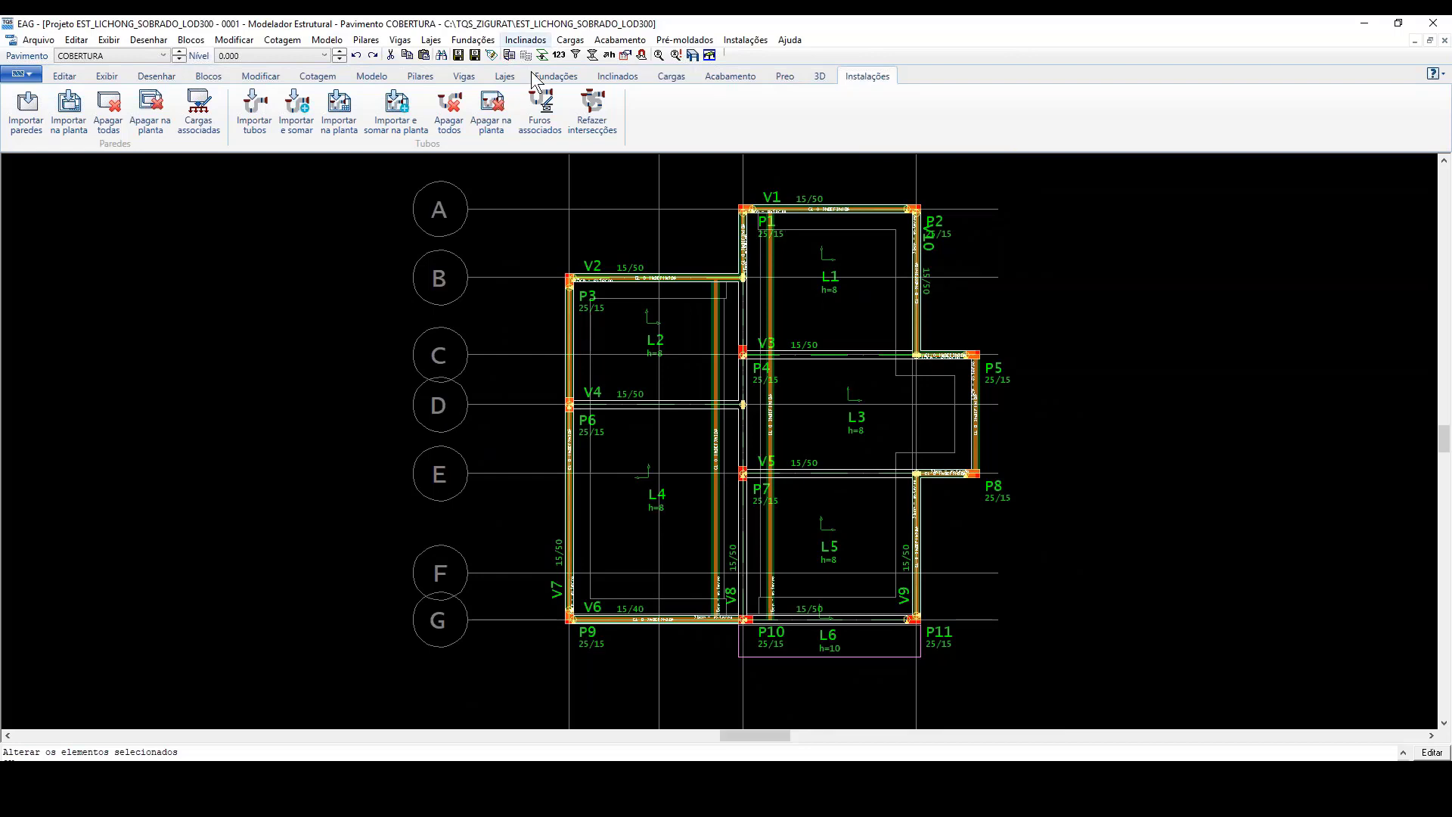
Step: Change the active floor to PAVIMENTO 1 and take a brief look at the building model in Revit
click(179, 57)
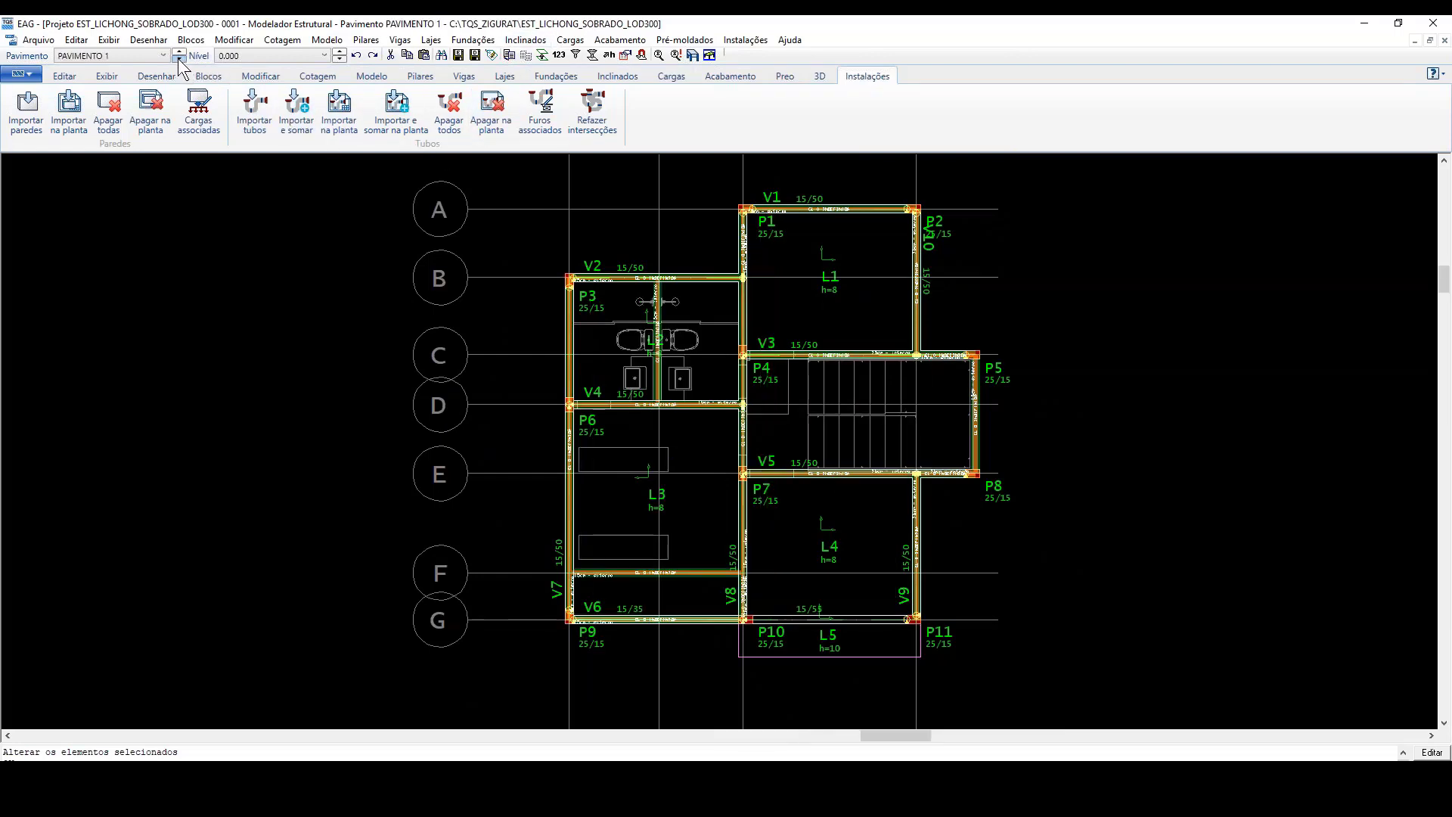
scroll(664, 303, up, 2)
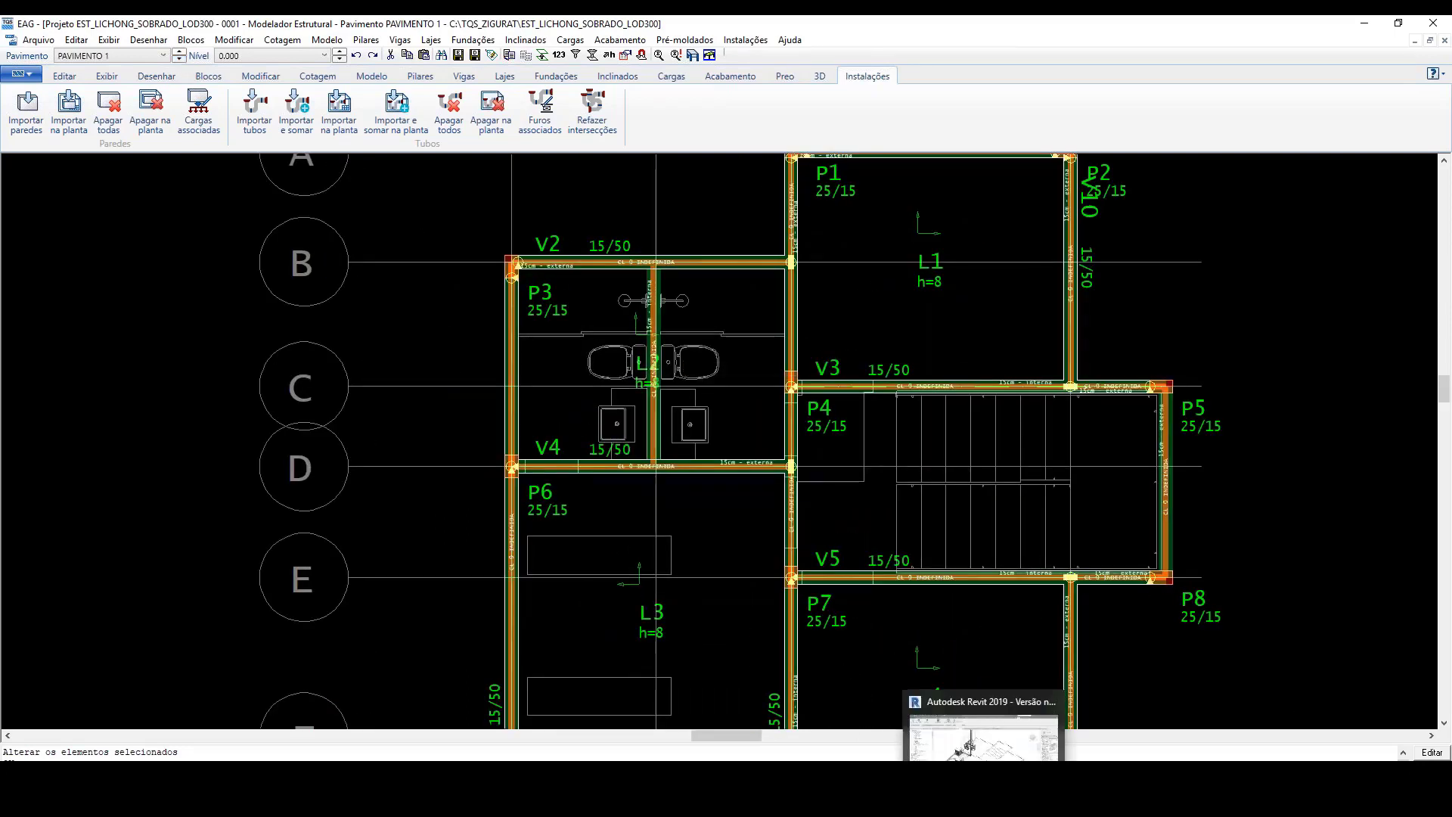
click(986, 809)
scroll(661, 479, down, 2)
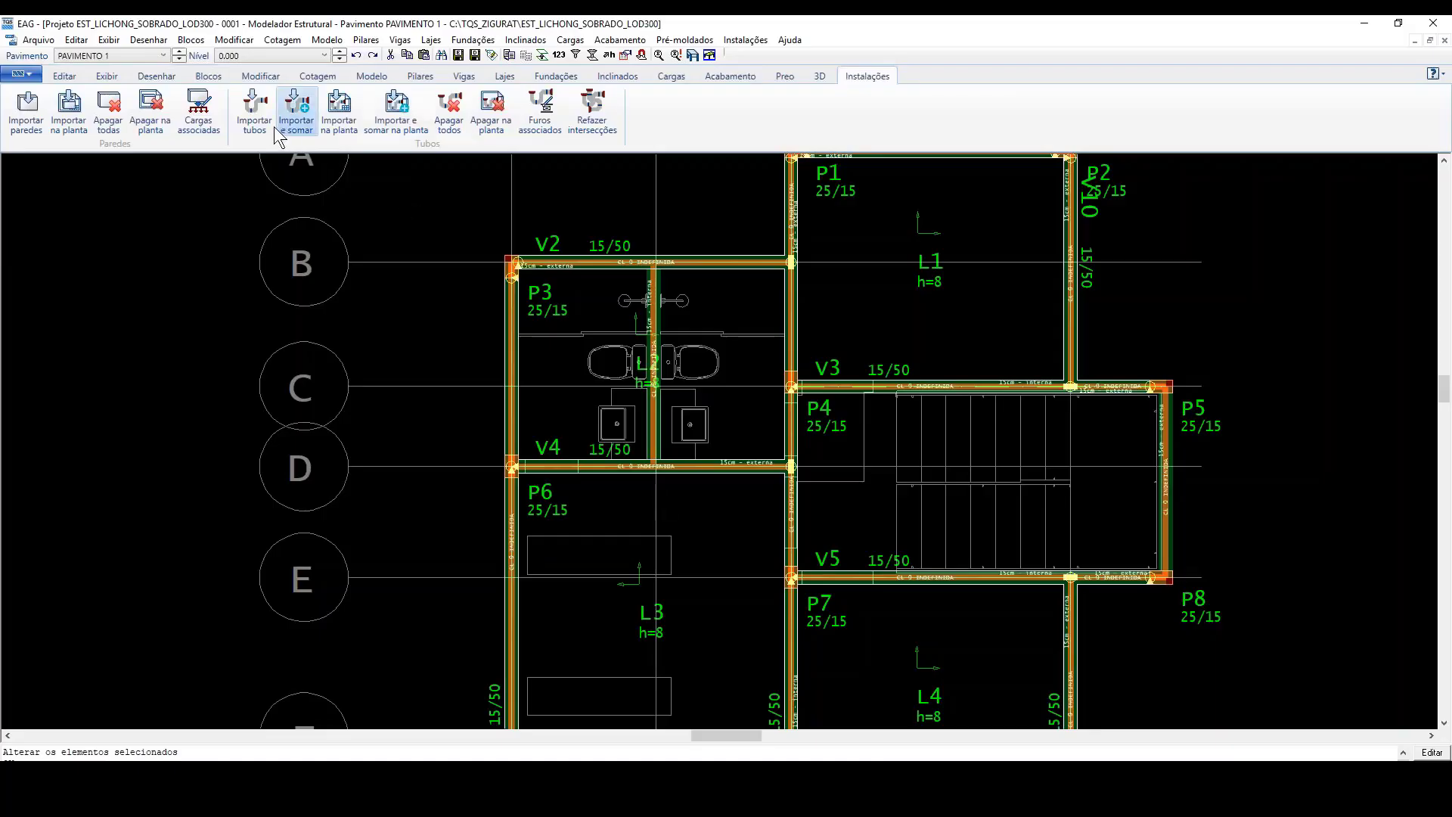
Step: Import the Revit pipes from the esgoto.RTQ file in the 2.CAD_TQS folder
click(254, 106)
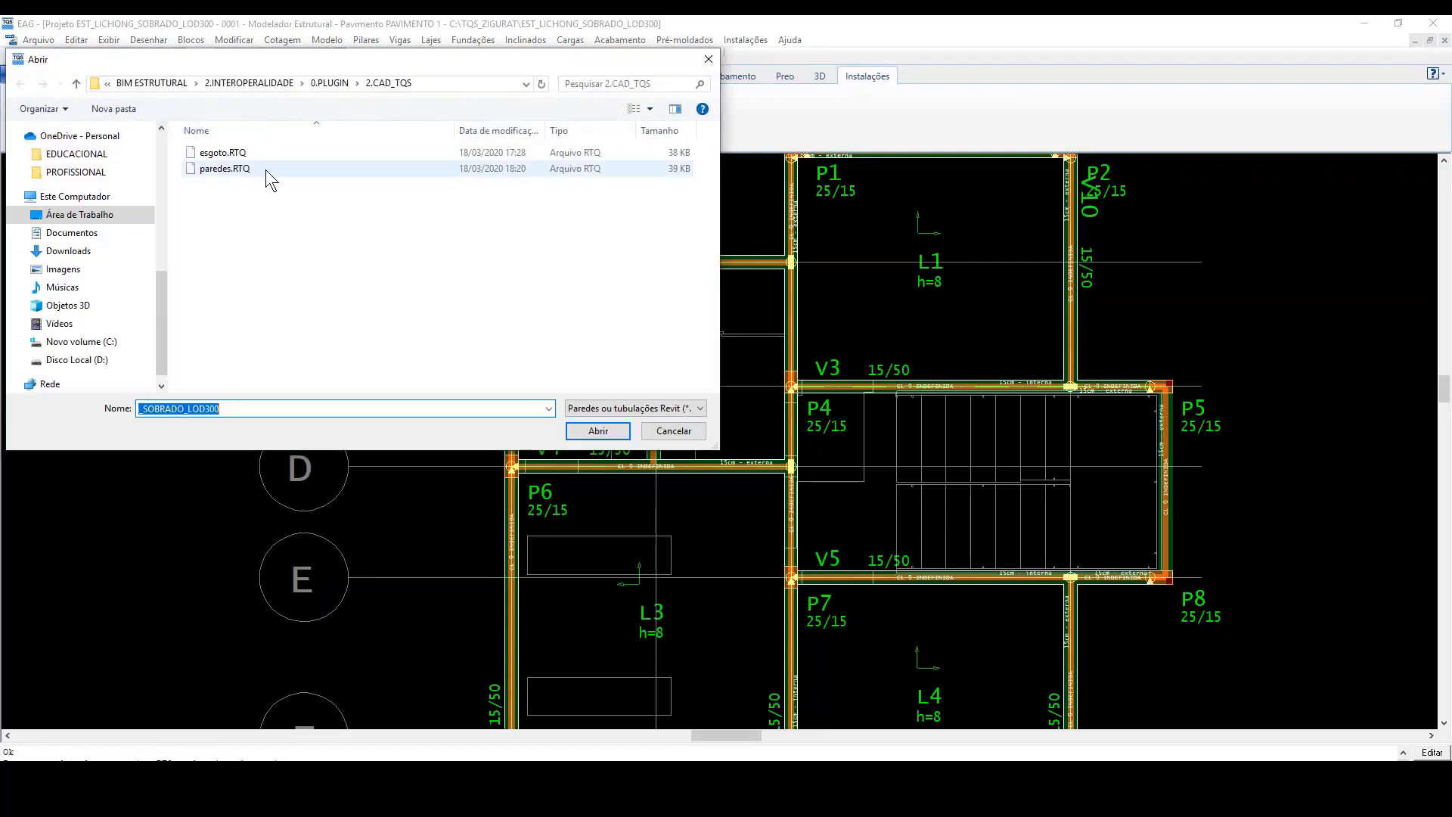
click(231, 152)
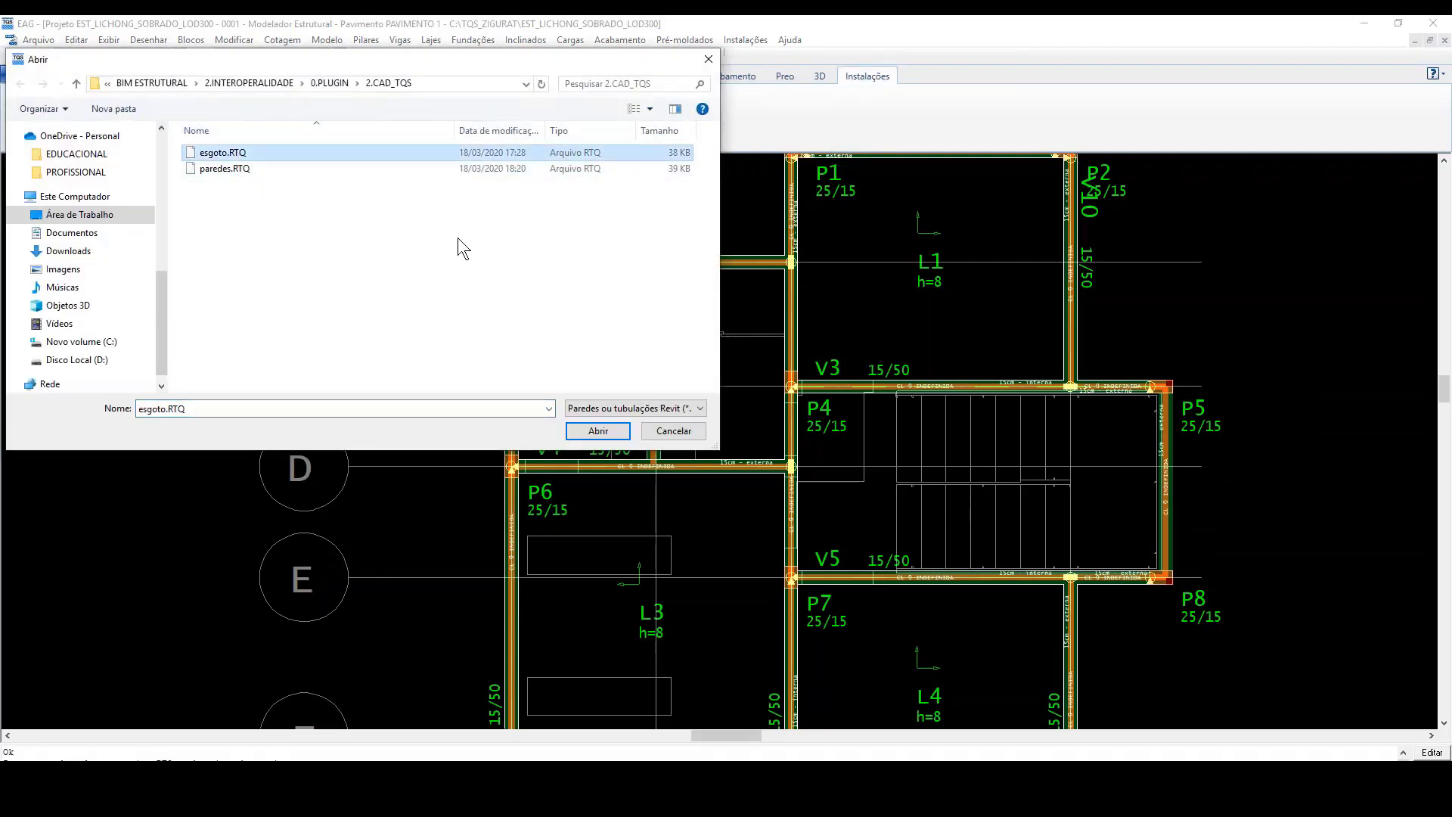
click(597, 431)
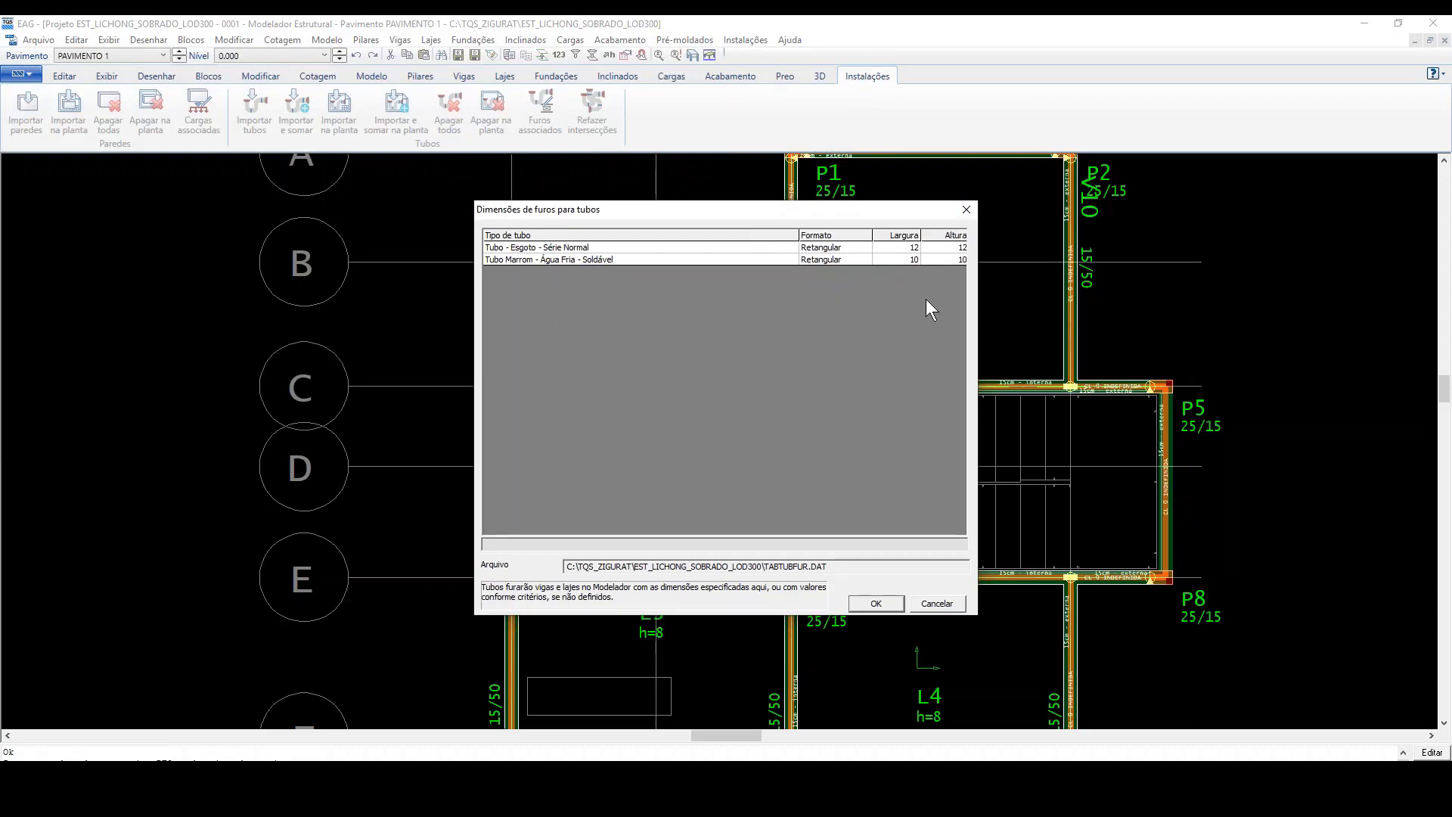
Step: Try the Circular hole format for the sewage and cold-water pipe types, restoring both to Retangular
click(851, 248)
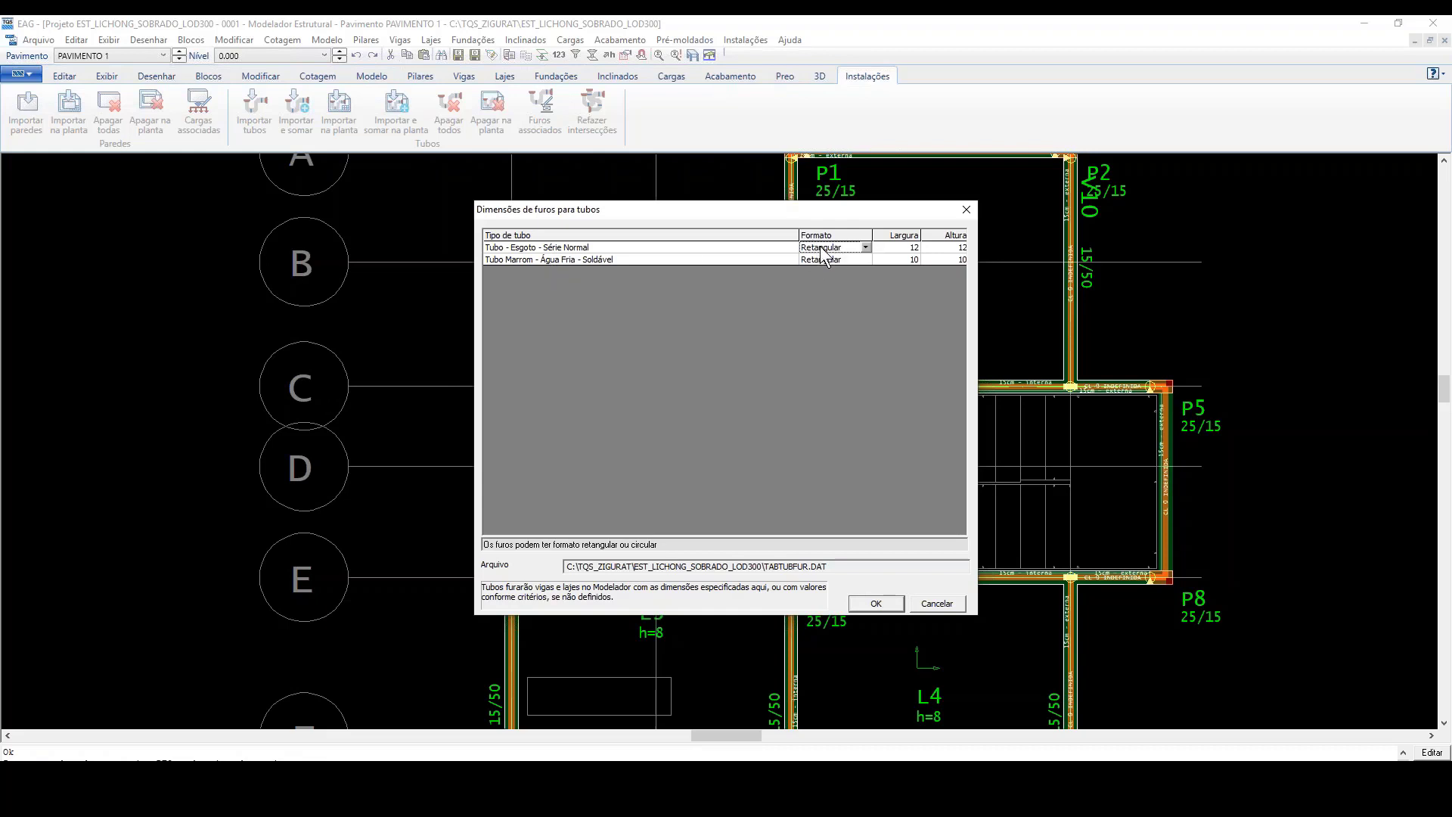
click(866, 248)
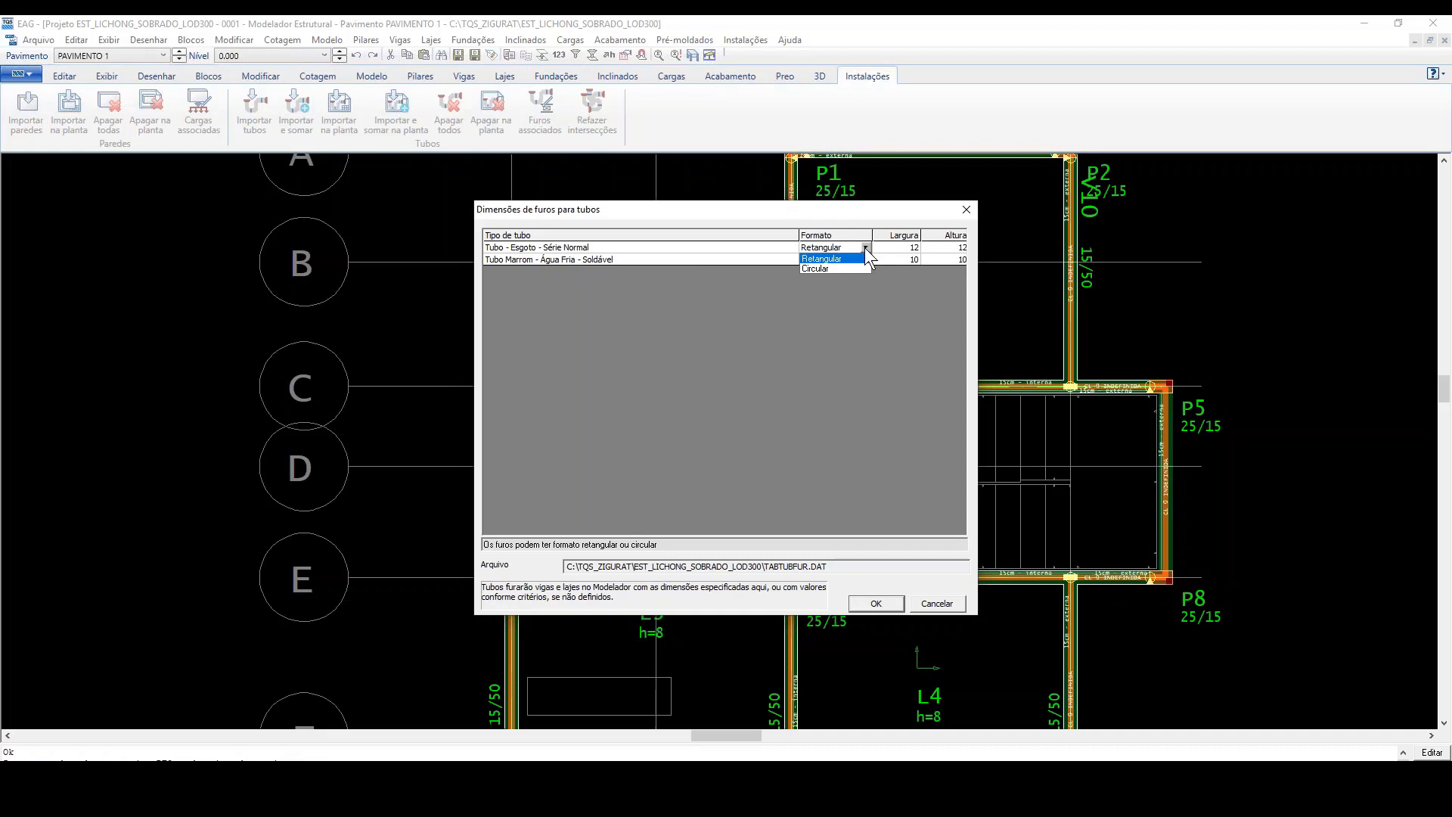
click(832, 269)
click(864, 259)
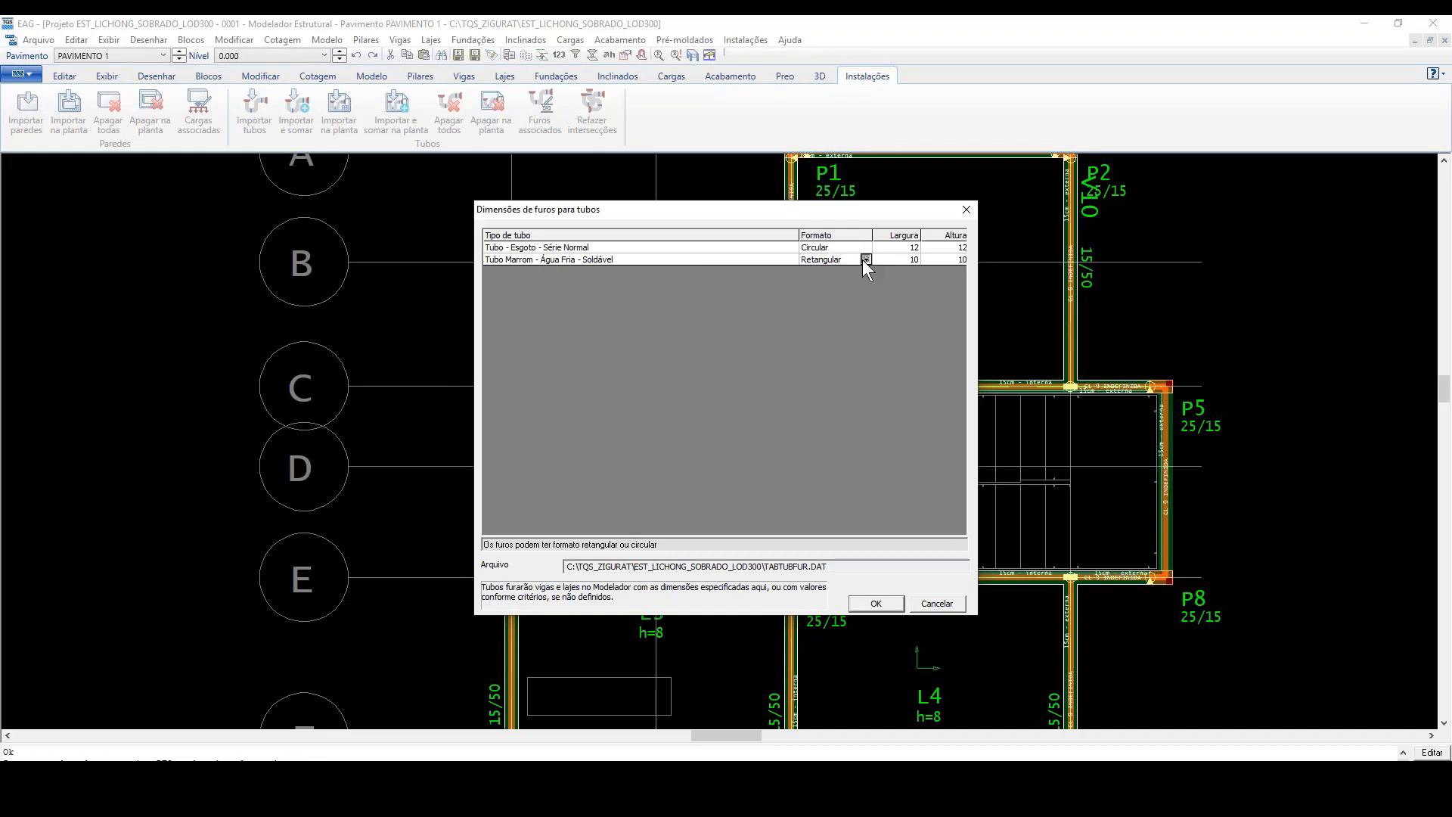
click(864, 260)
click(844, 285)
click(865, 259)
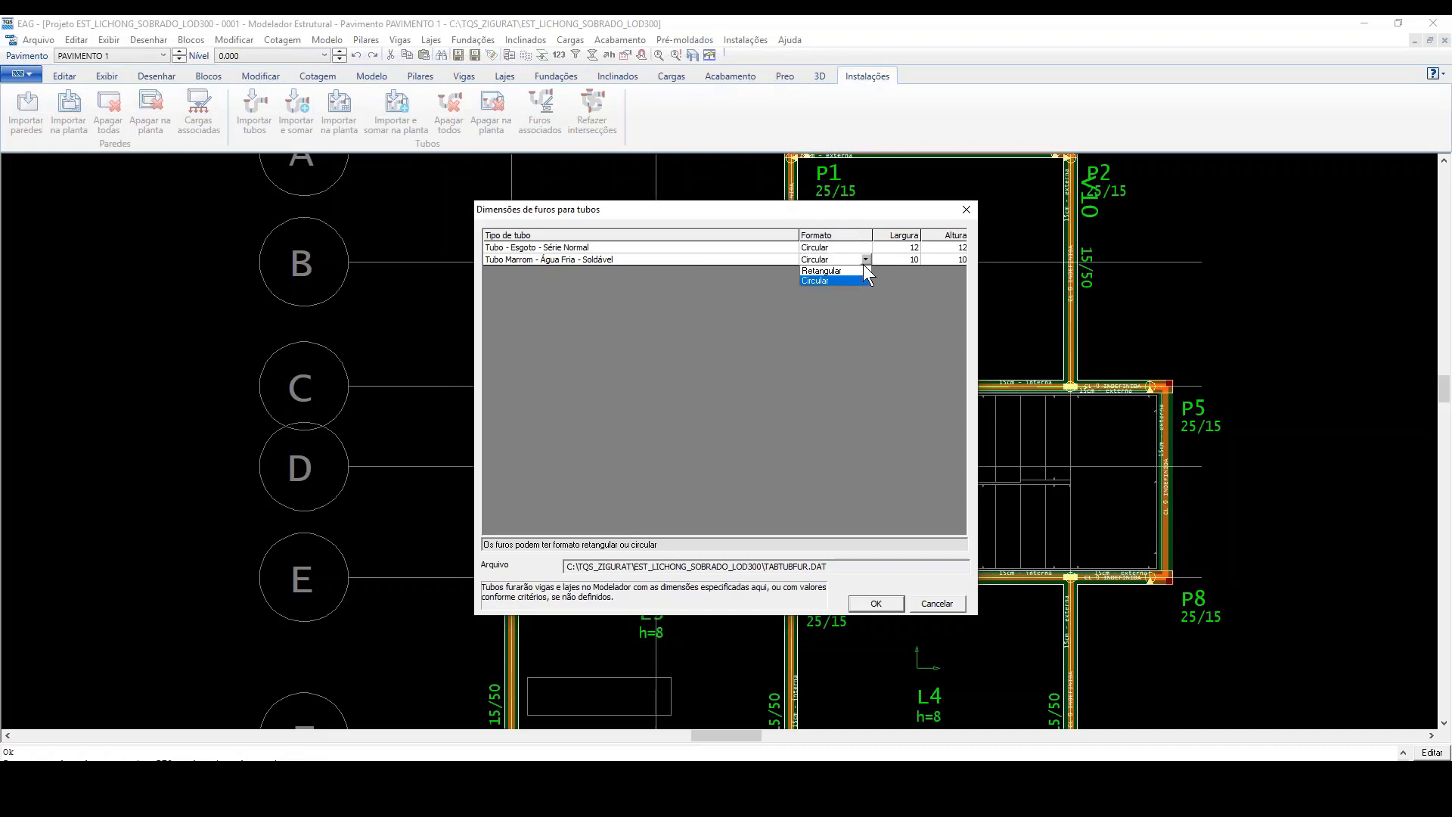
click(848, 272)
click(868, 248)
click(867, 248)
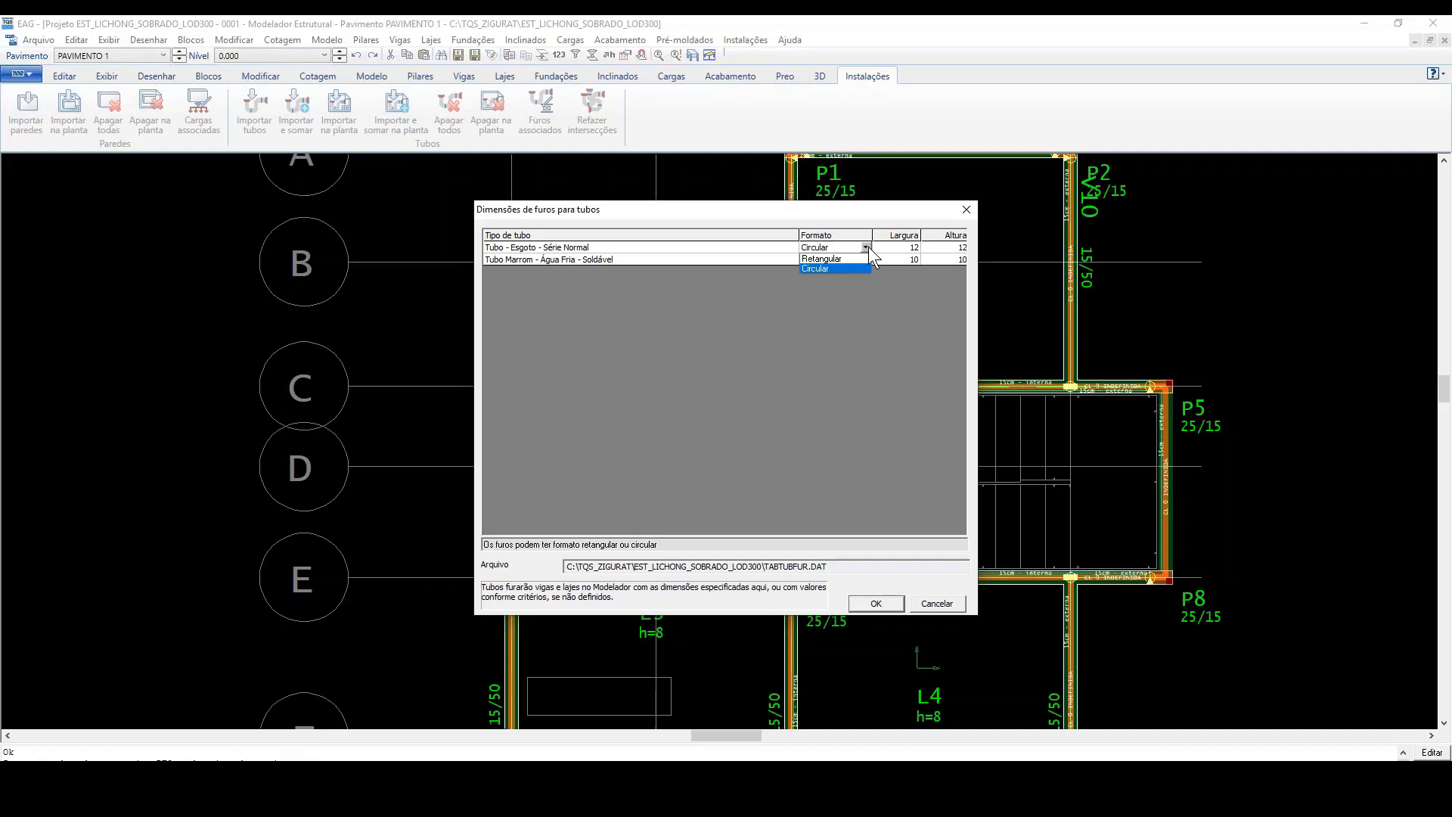
click(840, 261)
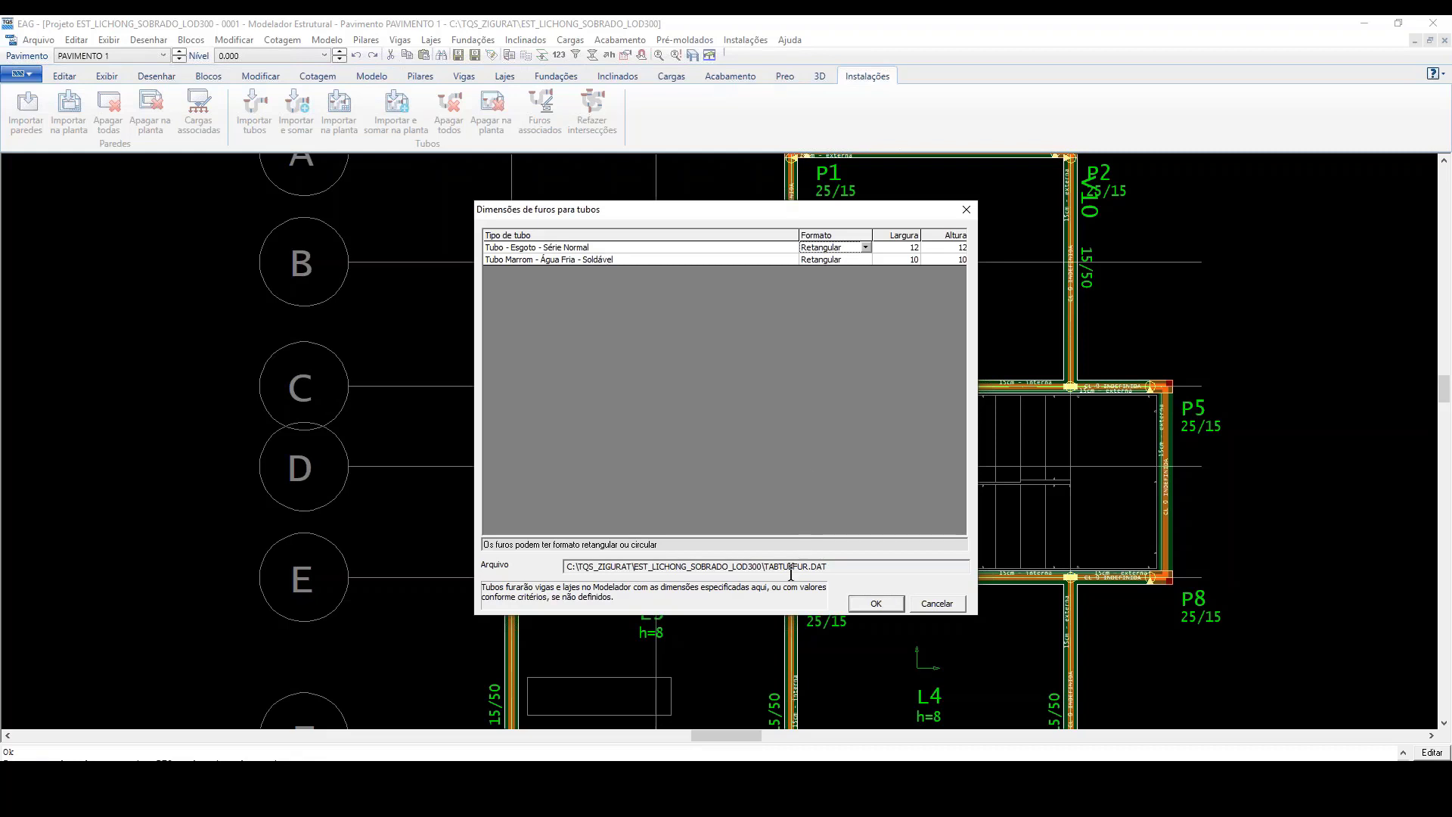
Step: Accept the pipe hole dimensions and examine the imported pipes and slab holes in the PAVIMENTO 1 bathrooms
click(879, 603)
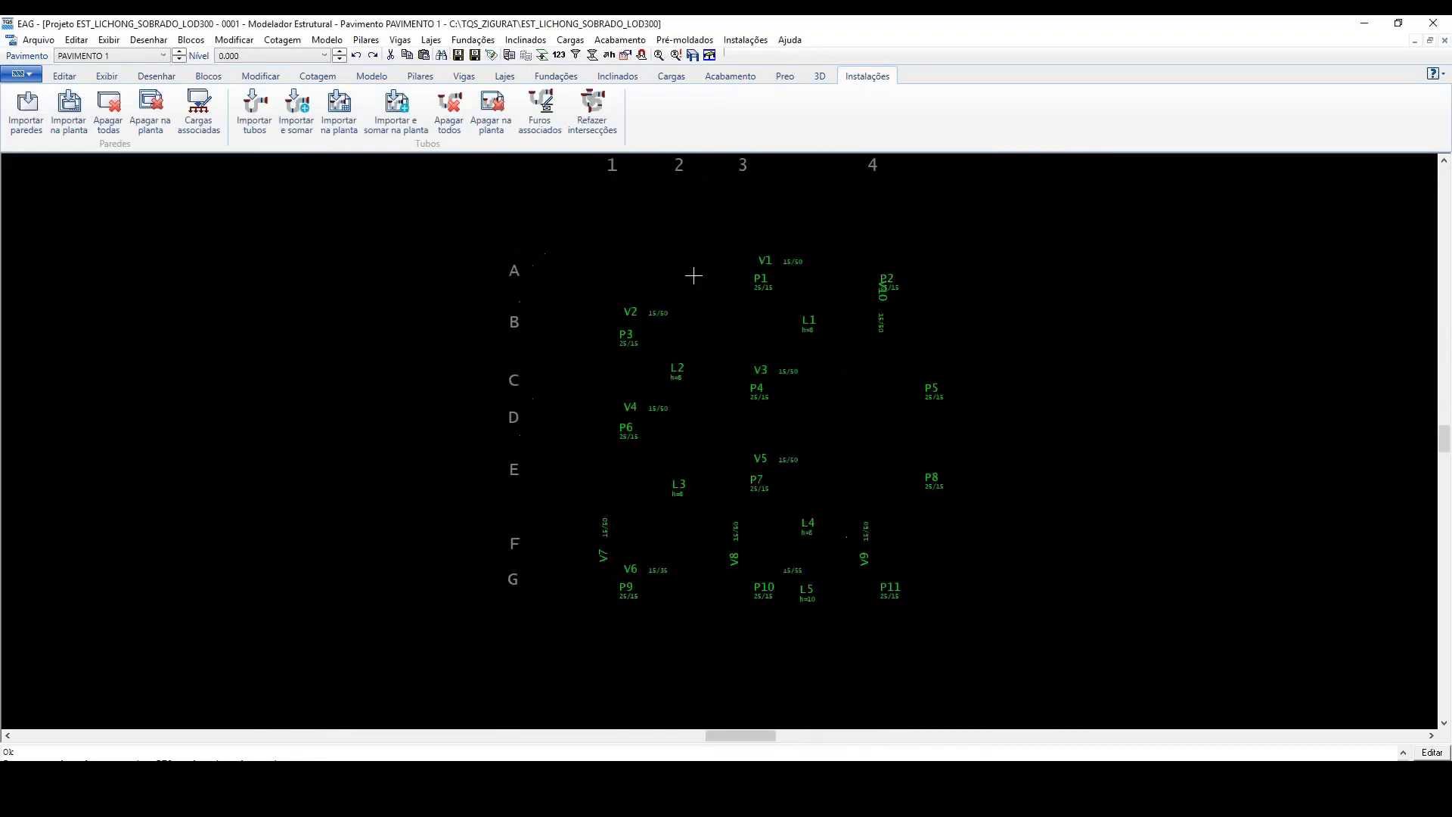
scroll(692, 261, up, 3)
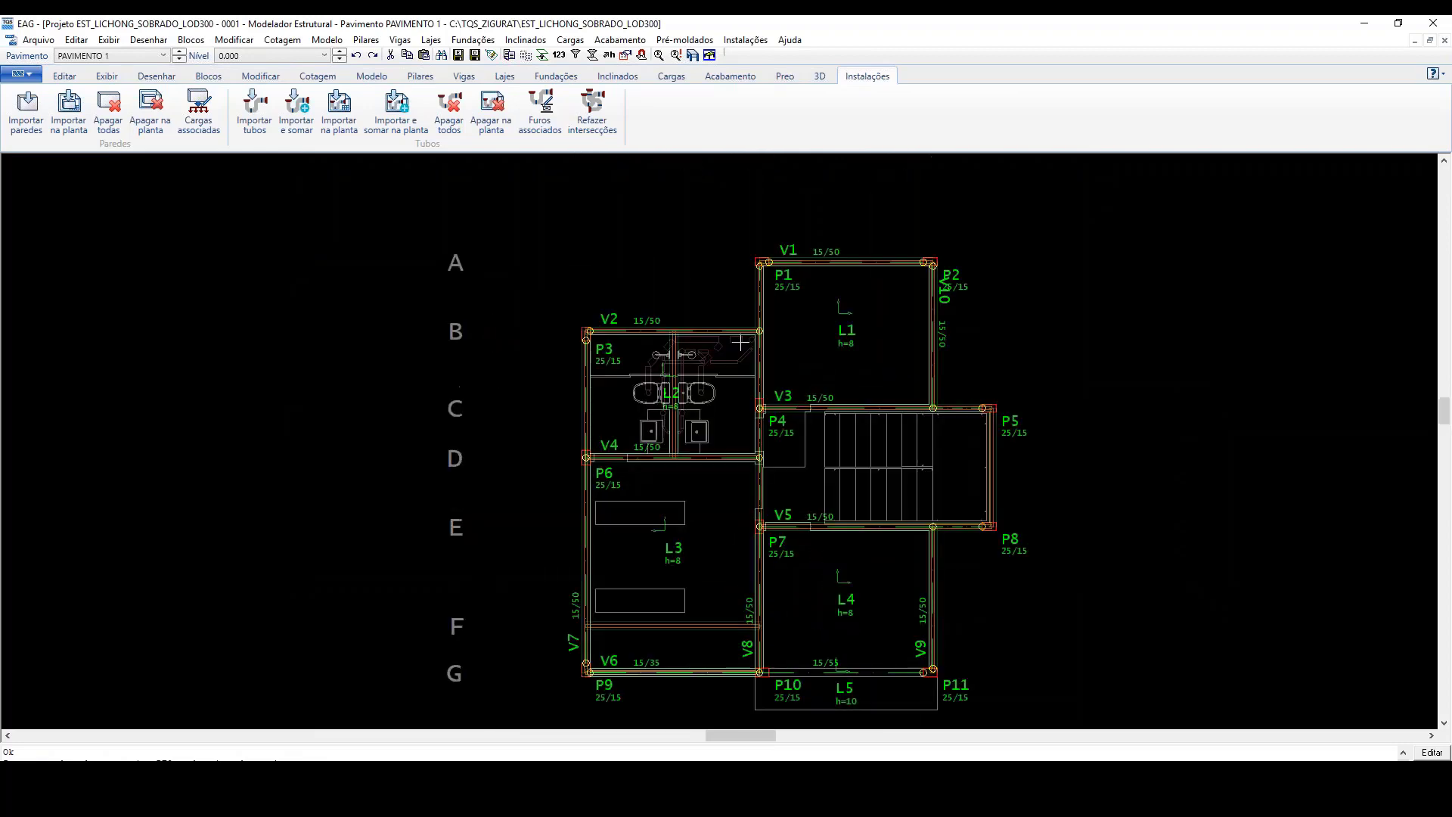
scroll(756, 333, up, 3)
scroll(754, 375, up, 3)
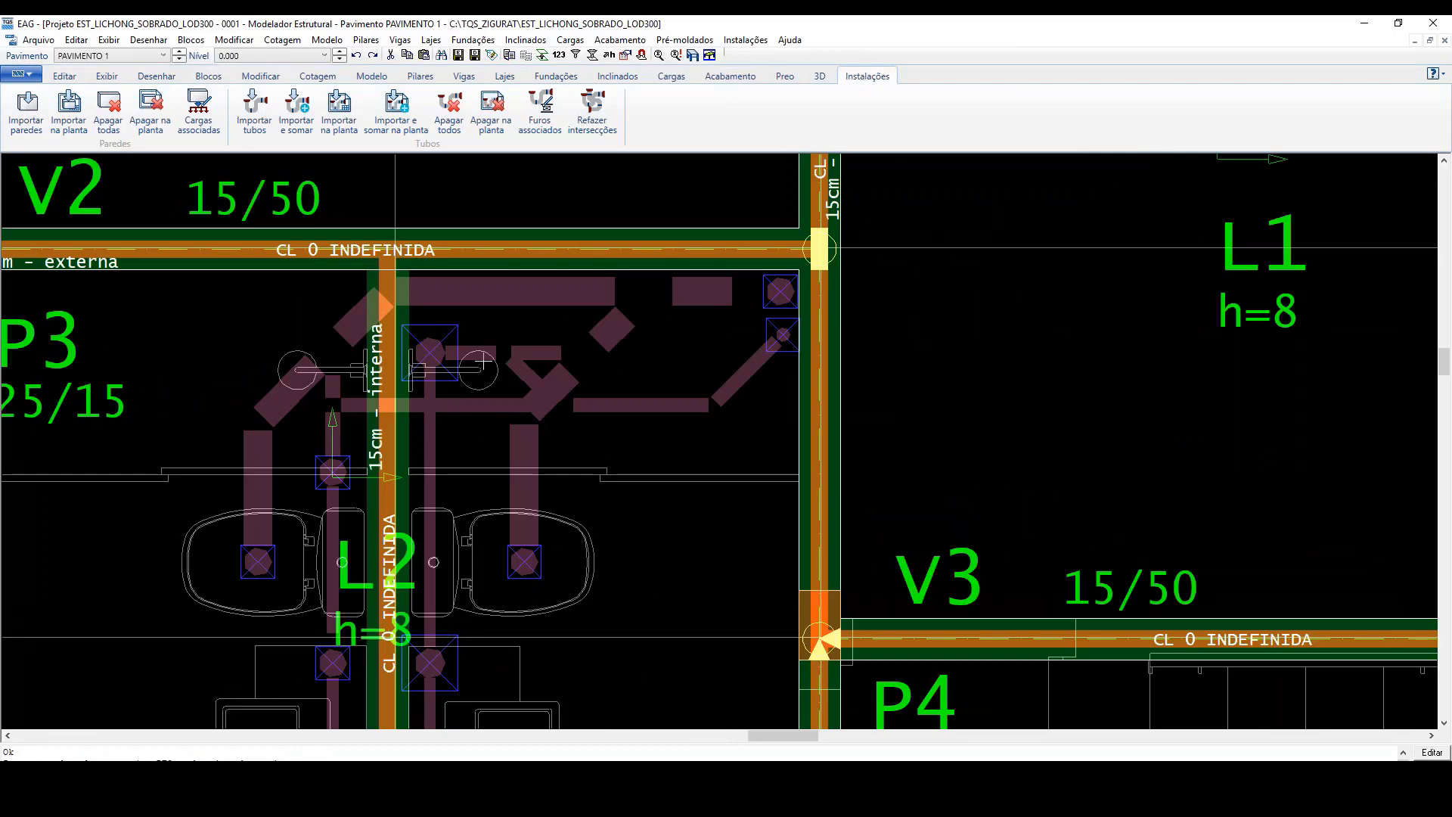
scroll(483, 364, down, 3)
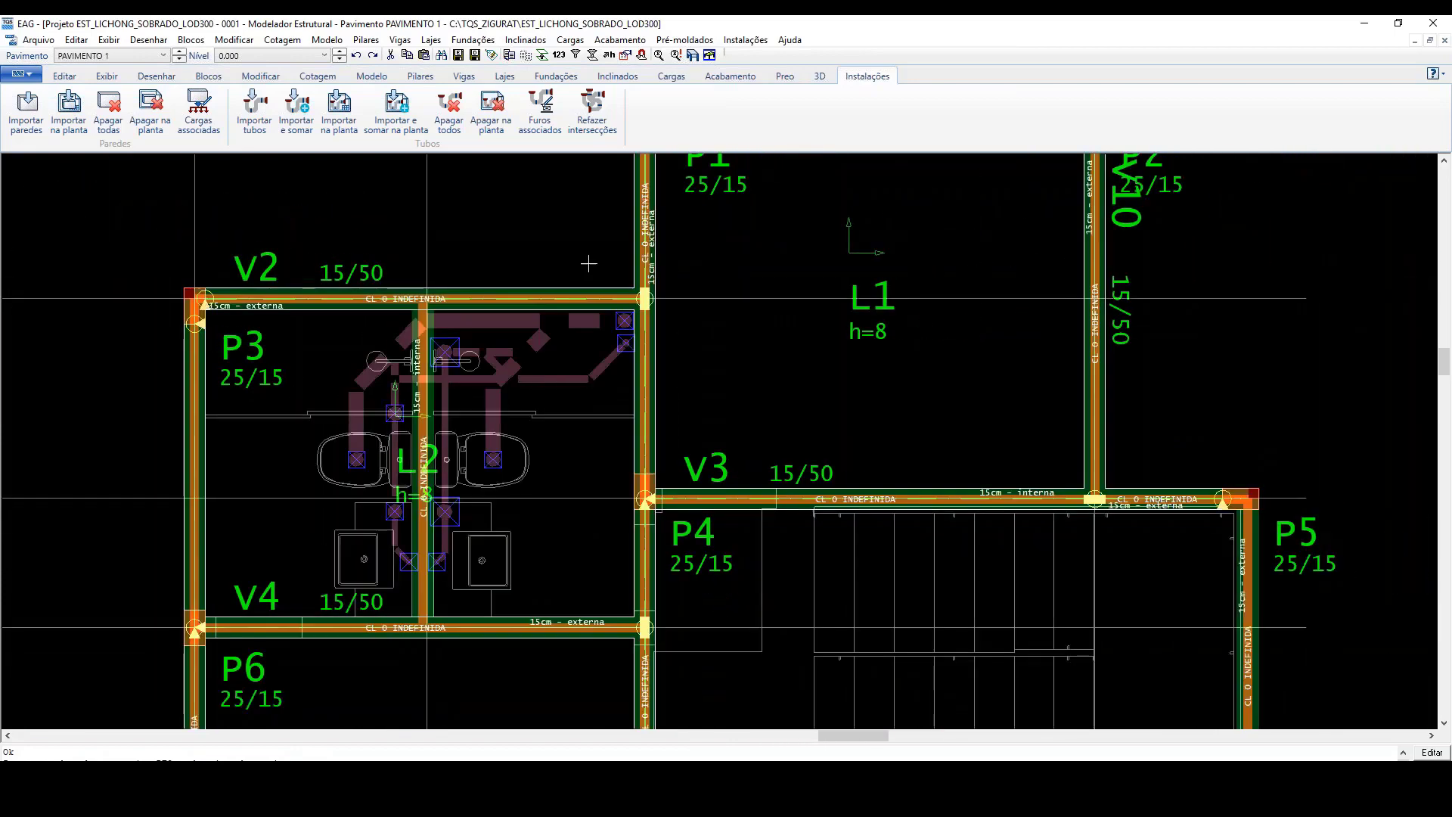
Step: Generate the 3D building model from FUNDAÇÃO to COBERTURA with Tubulações included, but without Referências externas 3D and Paredes
click(693, 58)
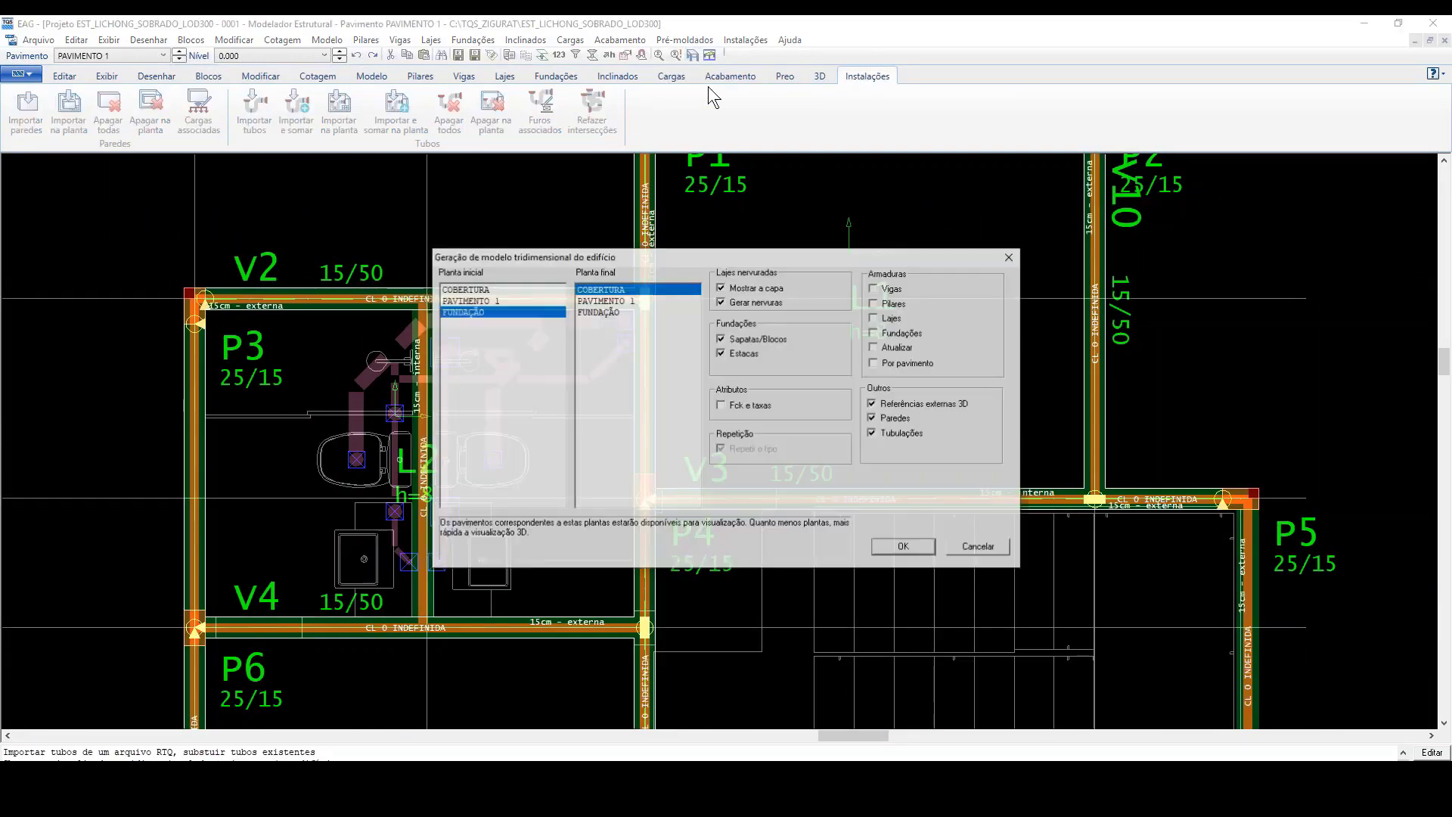
click(874, 404)
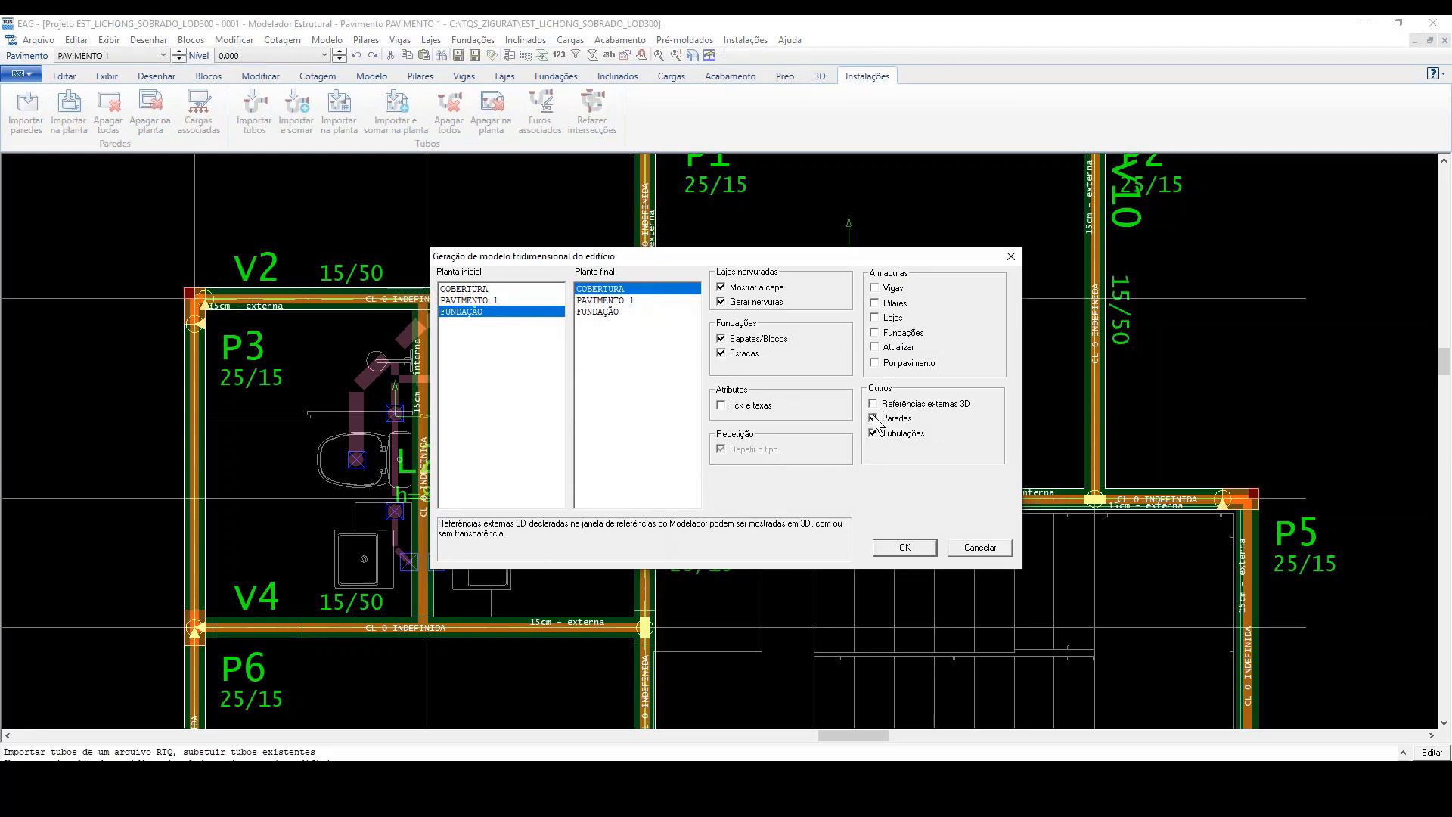
click(874, 419)
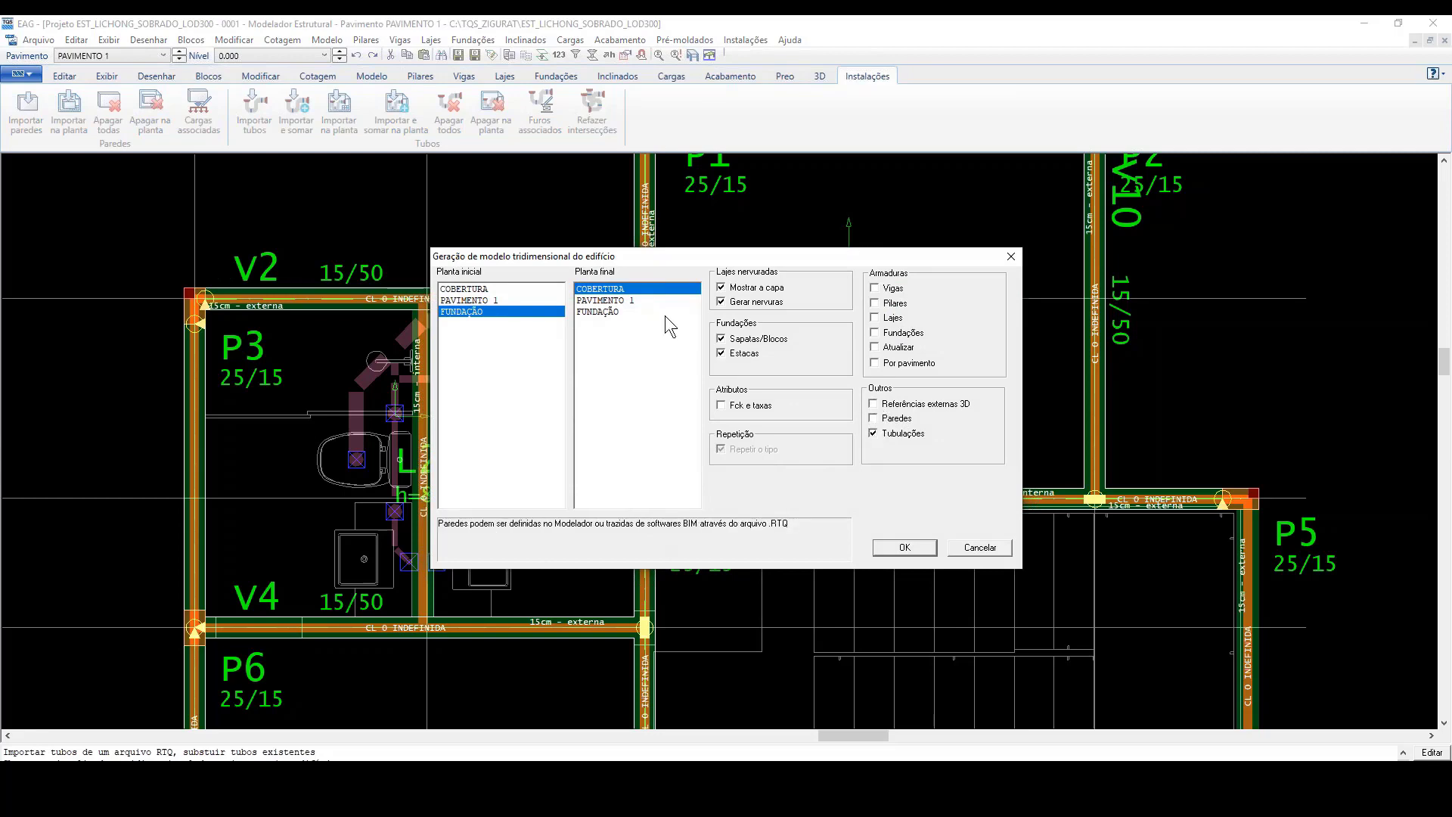
click(905, 547)
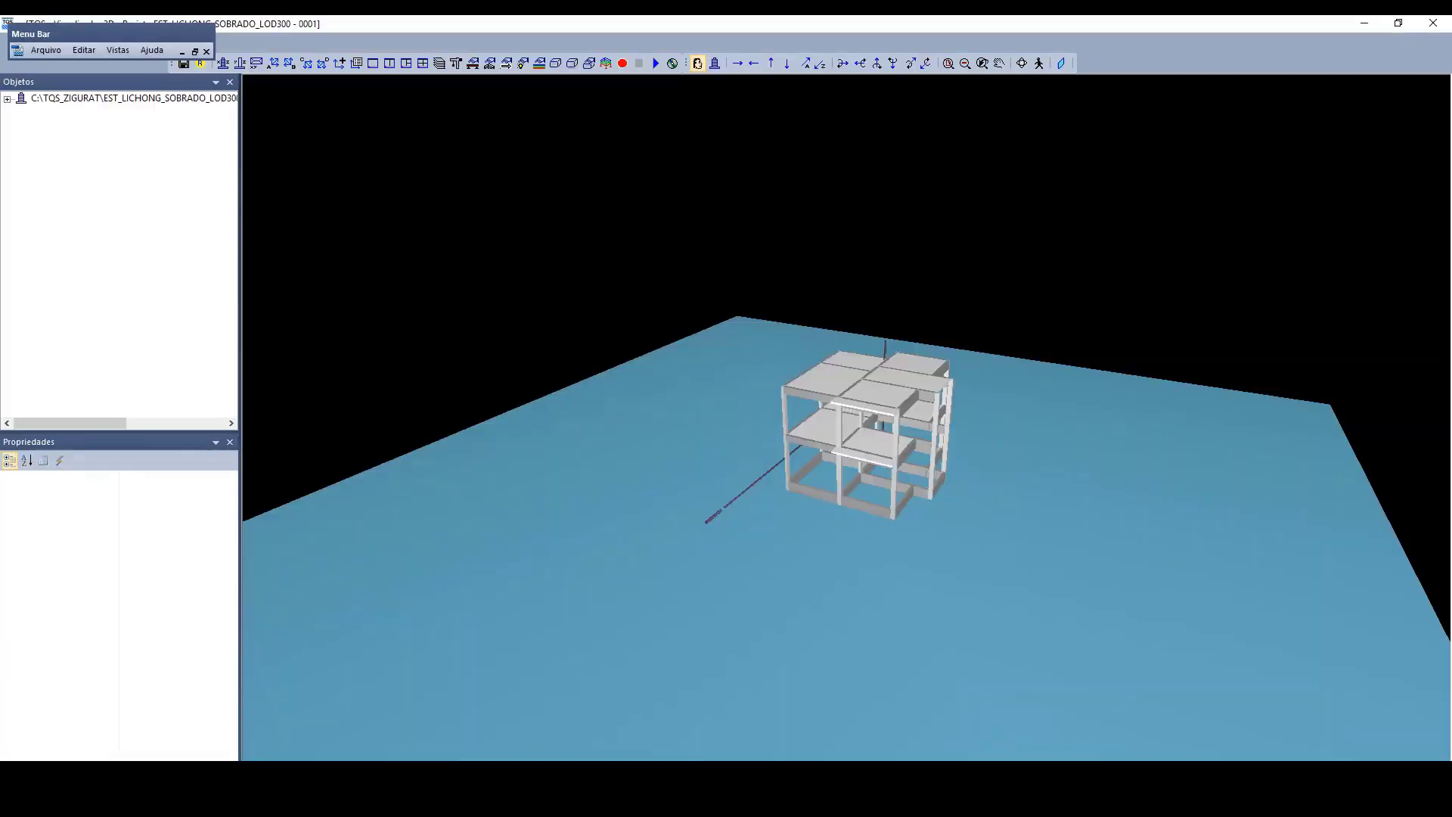
Step: Examine in 3D how the imported pipes pass through the openings in the bathroom slab of the first floor
scroll(841, 358, up, 5)
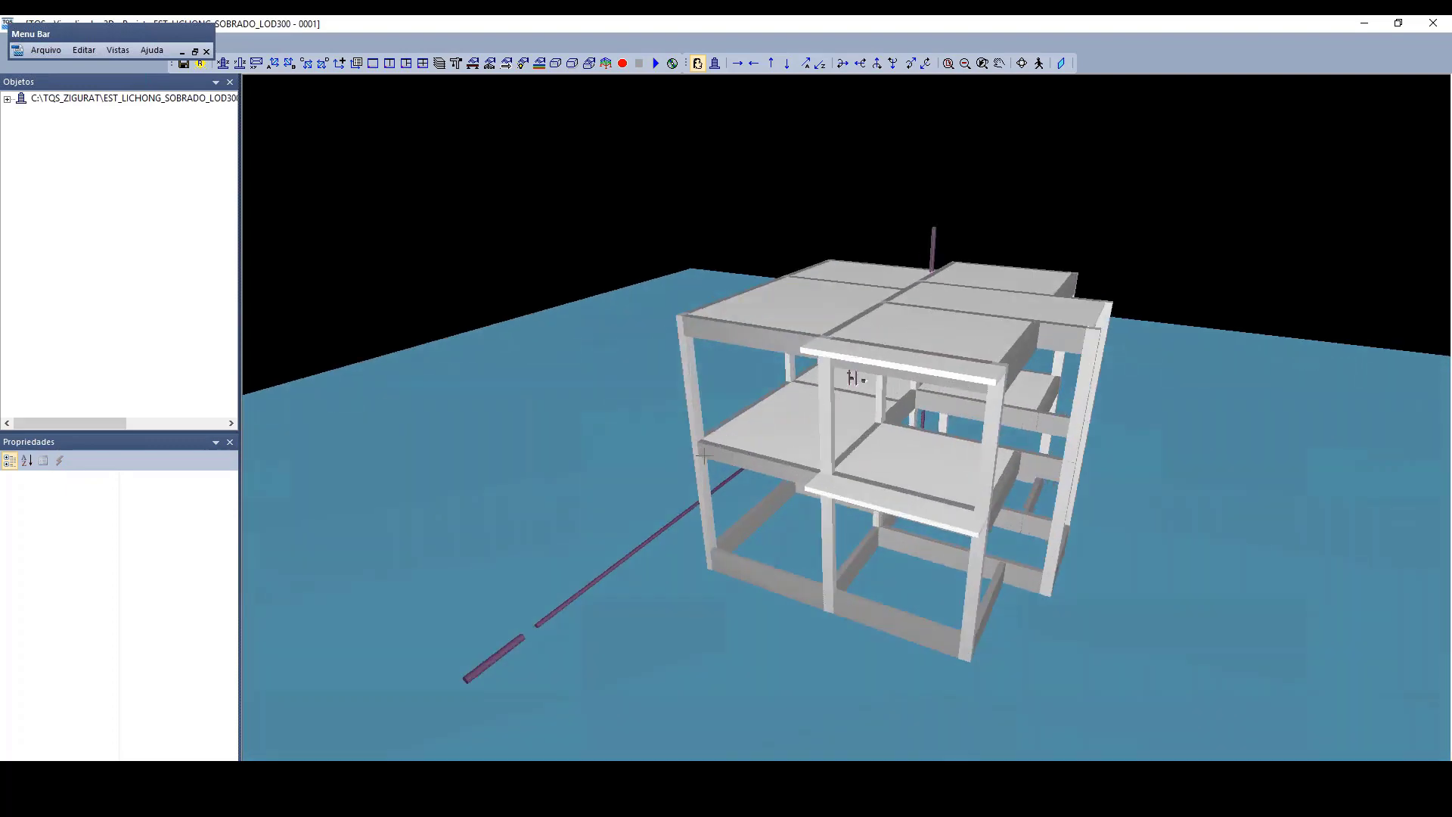
drag(660, 455, 1119, 393)
scroll(577, 411, up, 4)
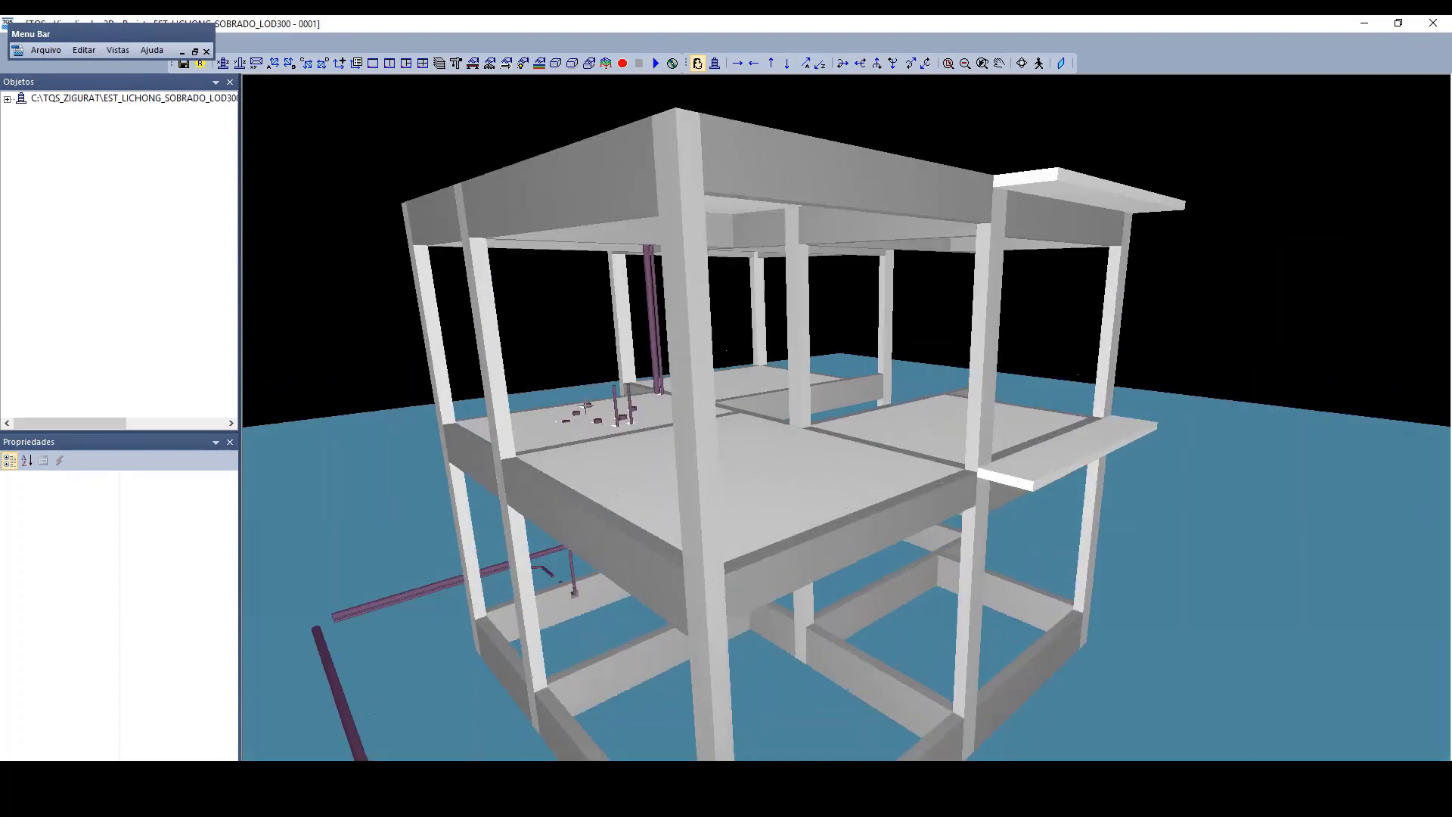
drag(574, 409, 836, 567)
scroll(752, 620, up, 3)
drag(766, 675, 973, 465)
scroll(1016, 377, up, 4)
scroll(1016, 376, up, 3)
scroll(1228, 616, up, 3)
scroll(1060, 480, down, 2)
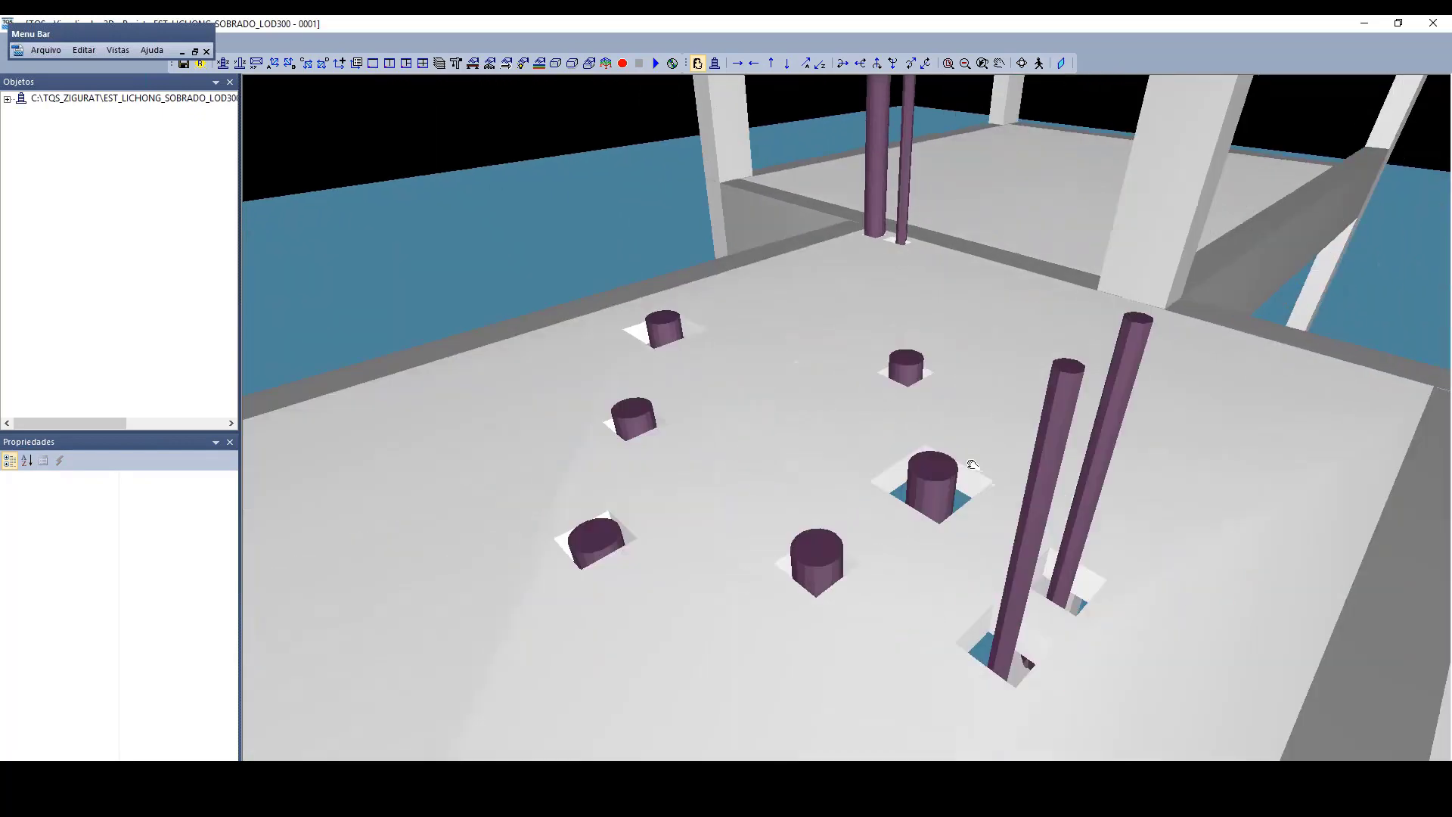
Step: Inspect up close the slab openings around the two tall vertical pipes at the beam corner
middle_drag(973, 464, 982, 620)
scroll(981, 620, up, 4)
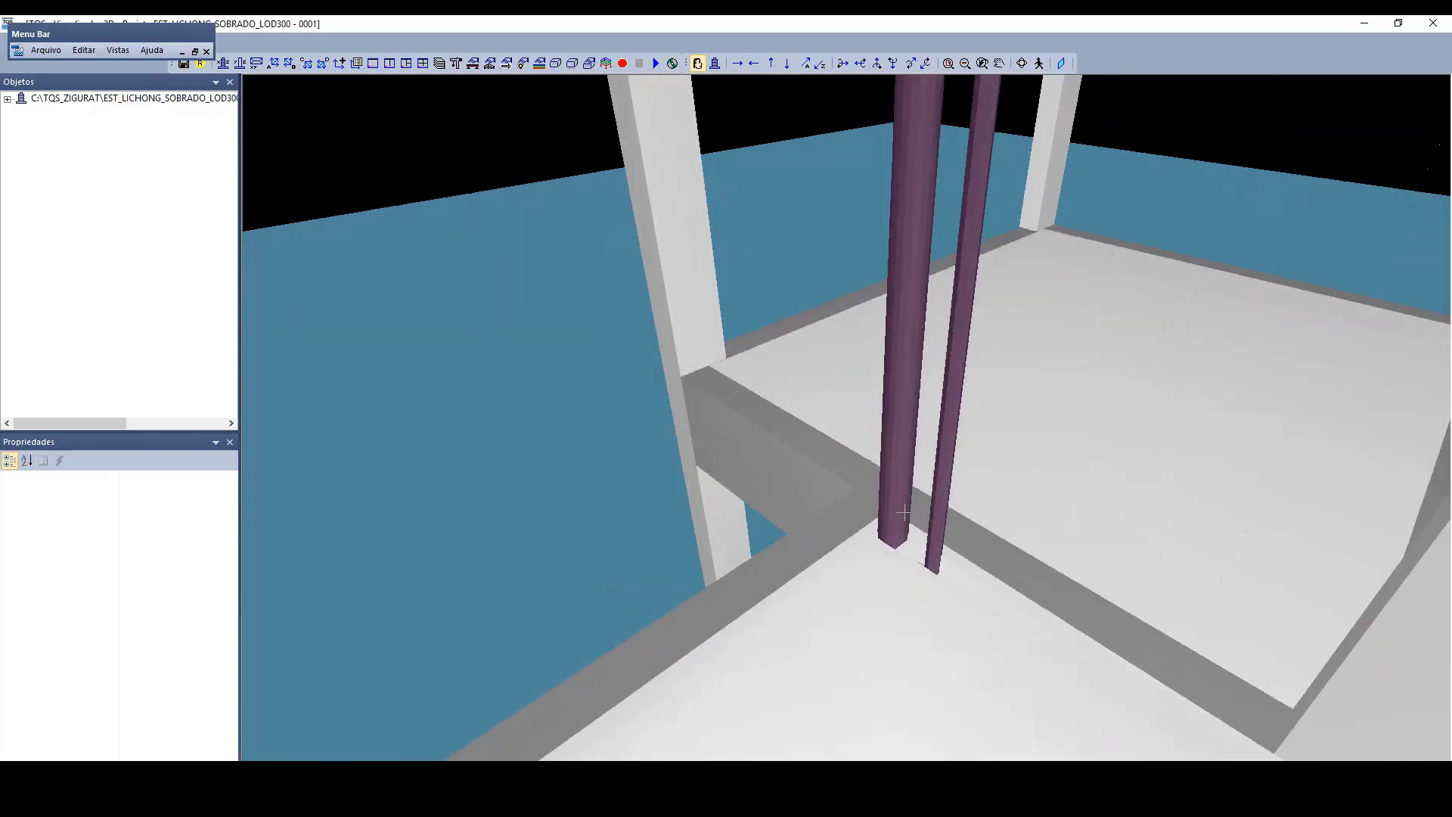
middle_drag(982, 737, 937, 438)
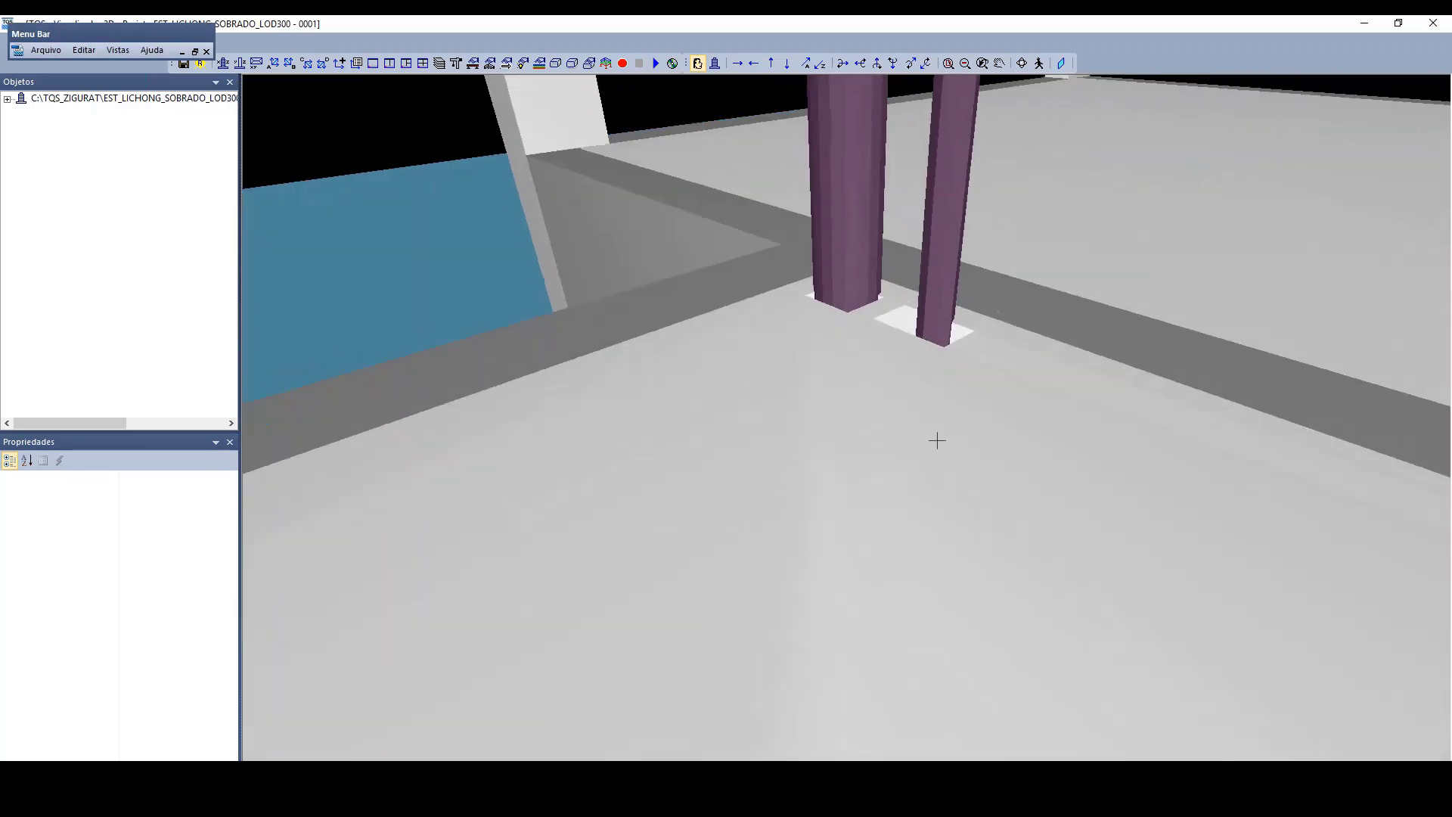
scroll(912, 294, up, 3)
middle_drag(915, 289, 990, 354)
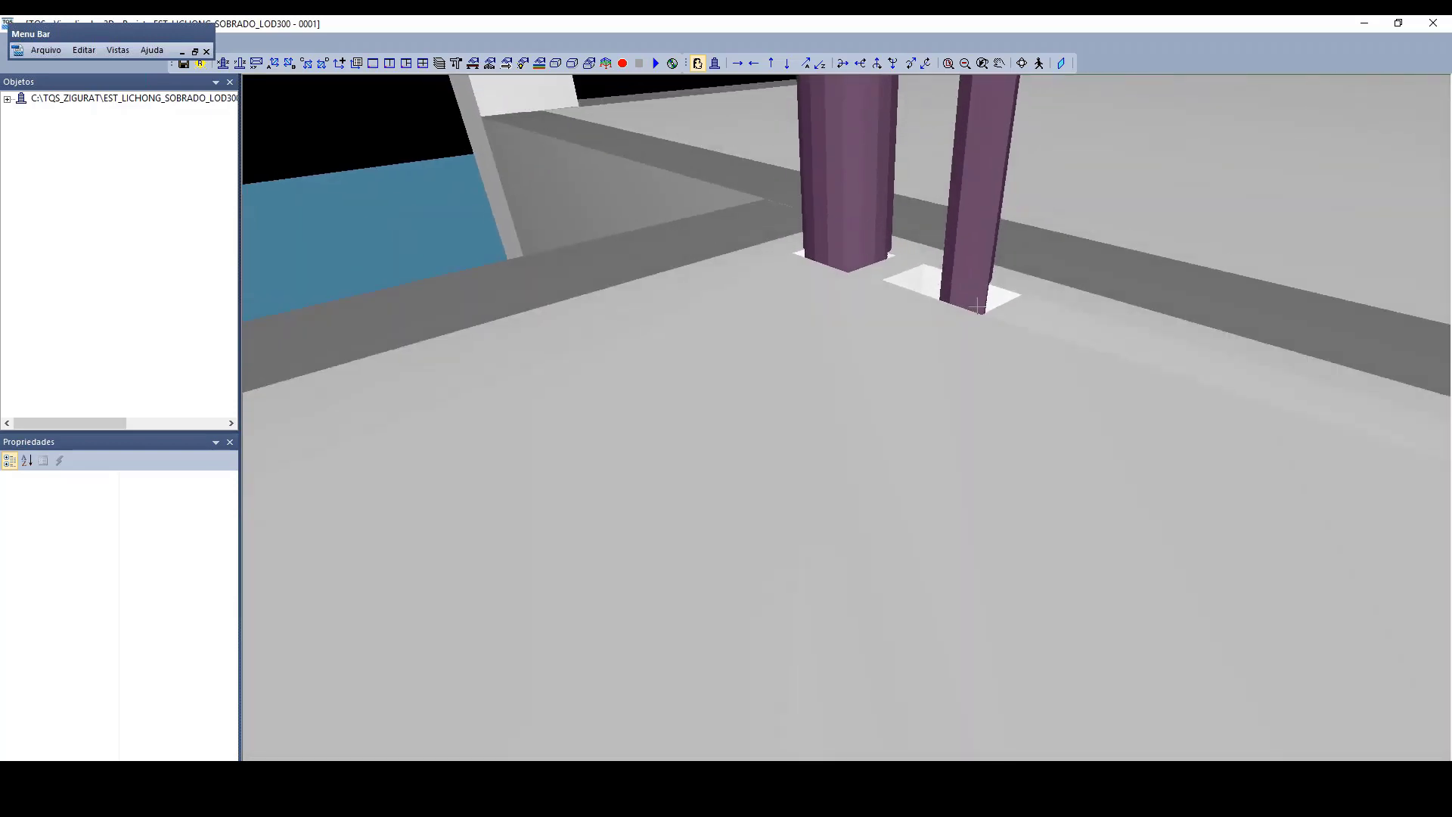
scroll(966, 457, down, 8)
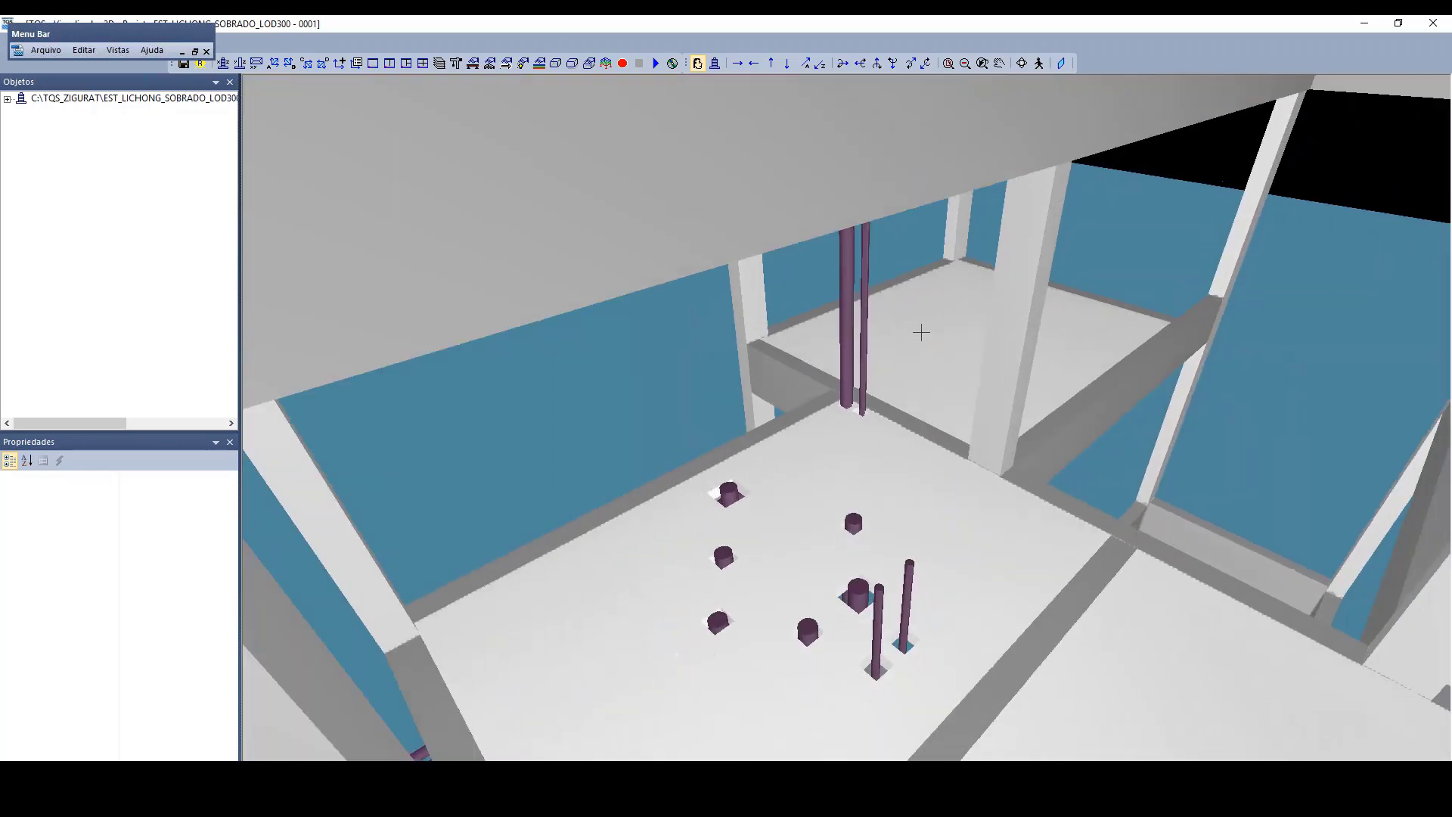
Step: Examine the ground-level pipes and the pipe opening through the foundation beam up close, and minimize the 3D viewer
scroll(922, 332, down, 2)
middle_drag(921, 333, 985, 234)
scroll(847, 350, up, 5)
scroll(848, 350, down, 6)
shift+middle_drag(664, 395, 982, 402)
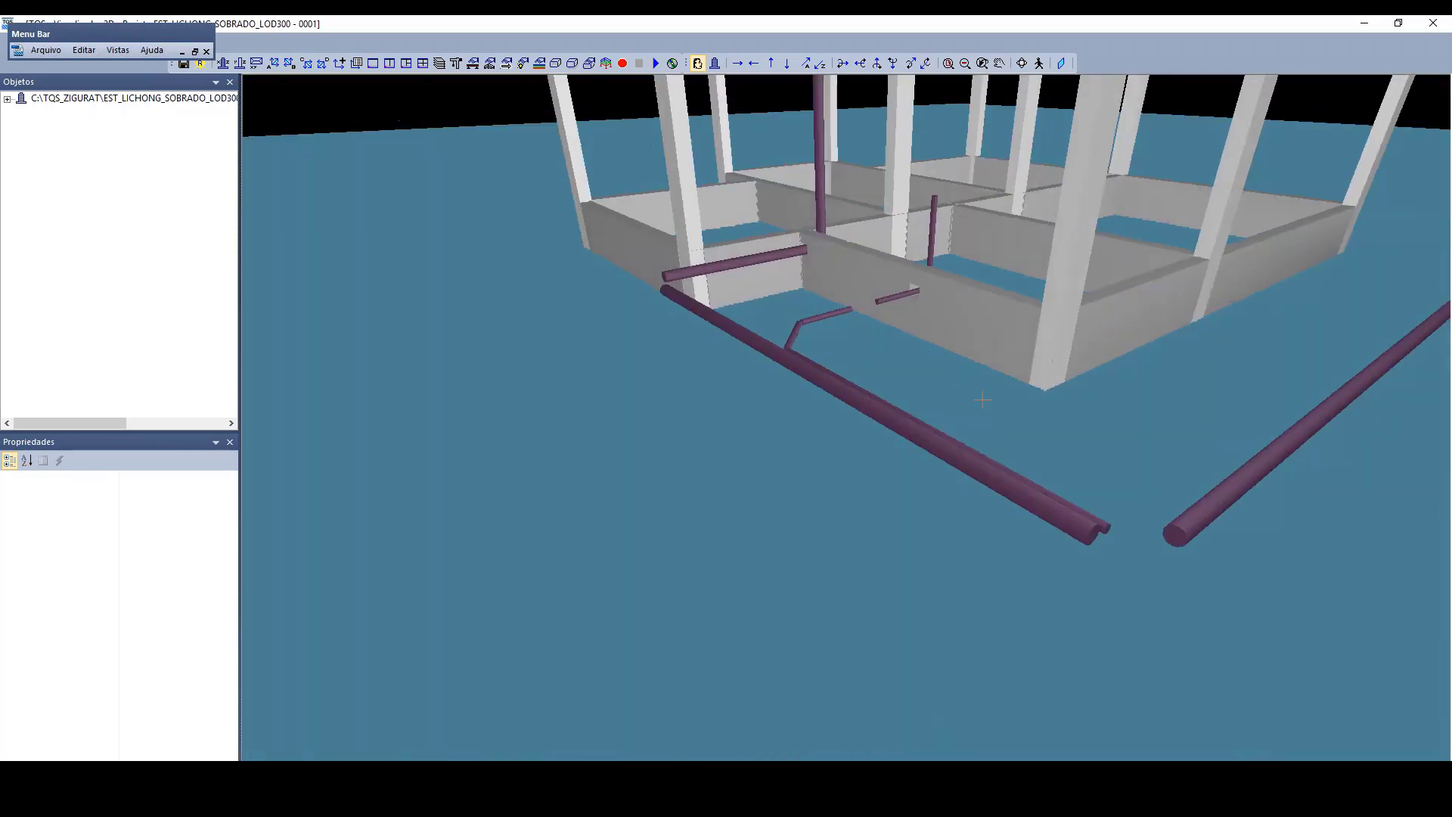
shift+middle_drag(828, 348, 933, 380)
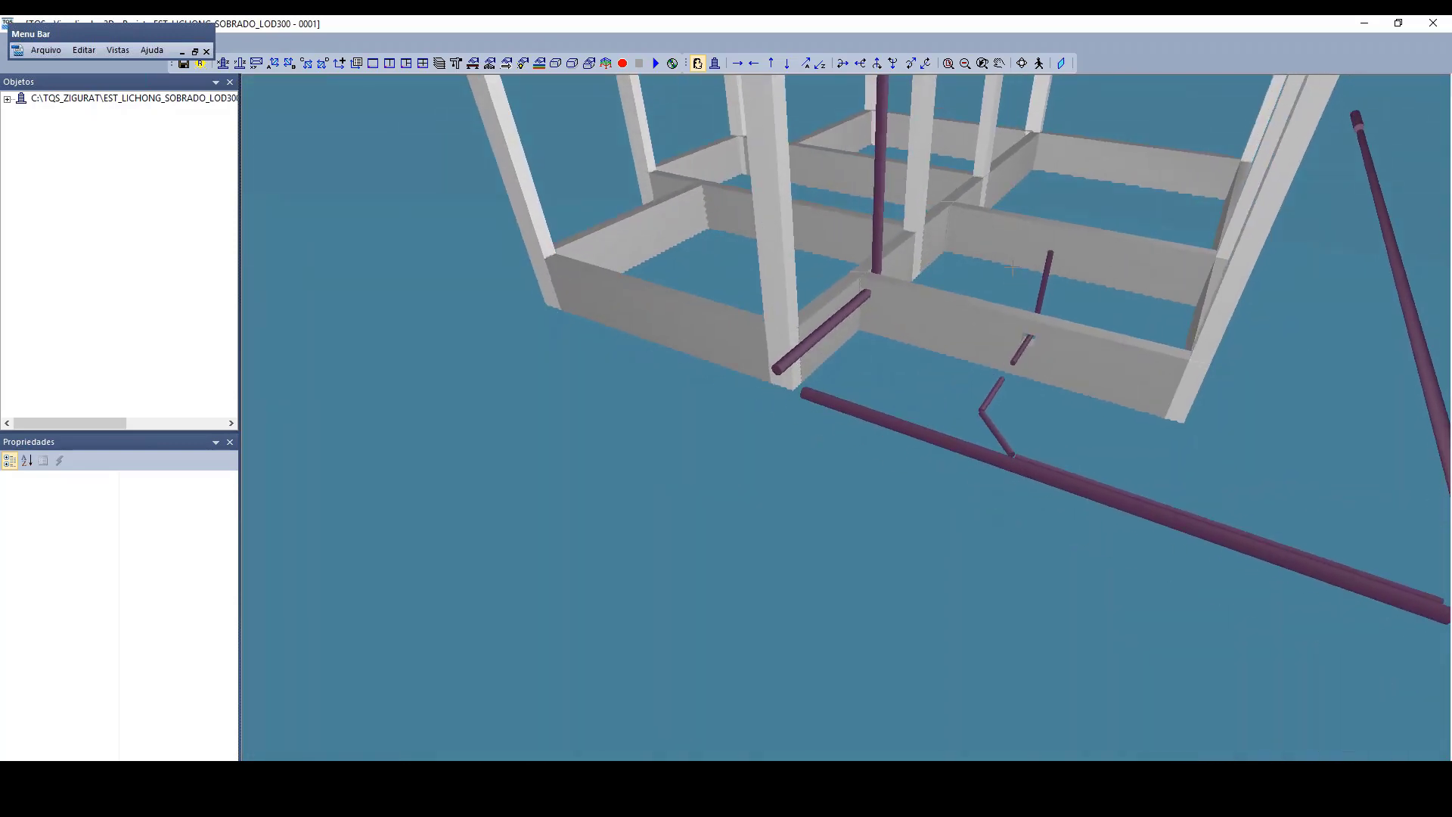
scroll(855, 412, up, 5)
middle_drag(888, 121, 801, 206)
scroll(875, 214, up, 8)
scroll(801, 206, down, 10)
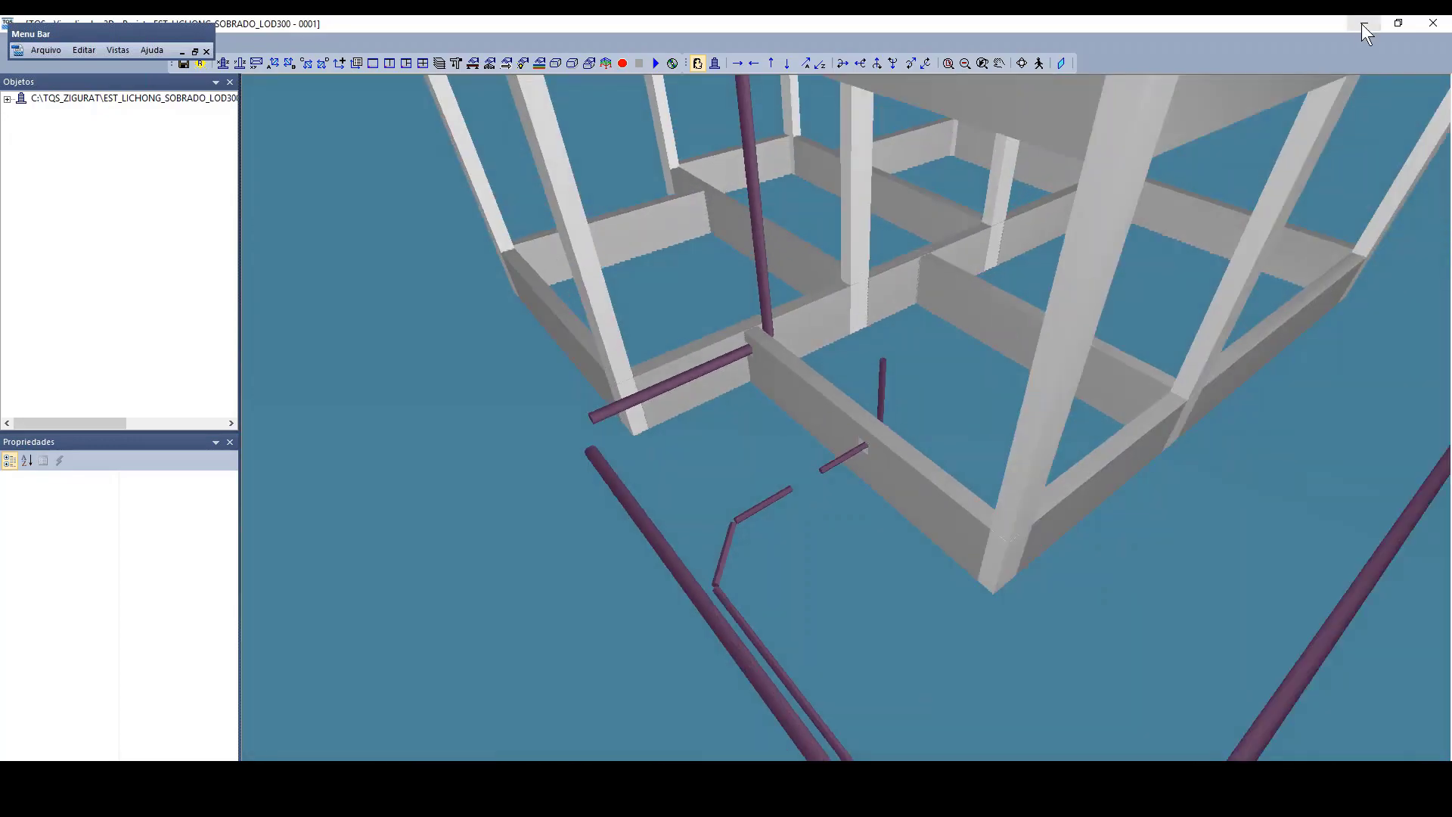
click(1364, 23)
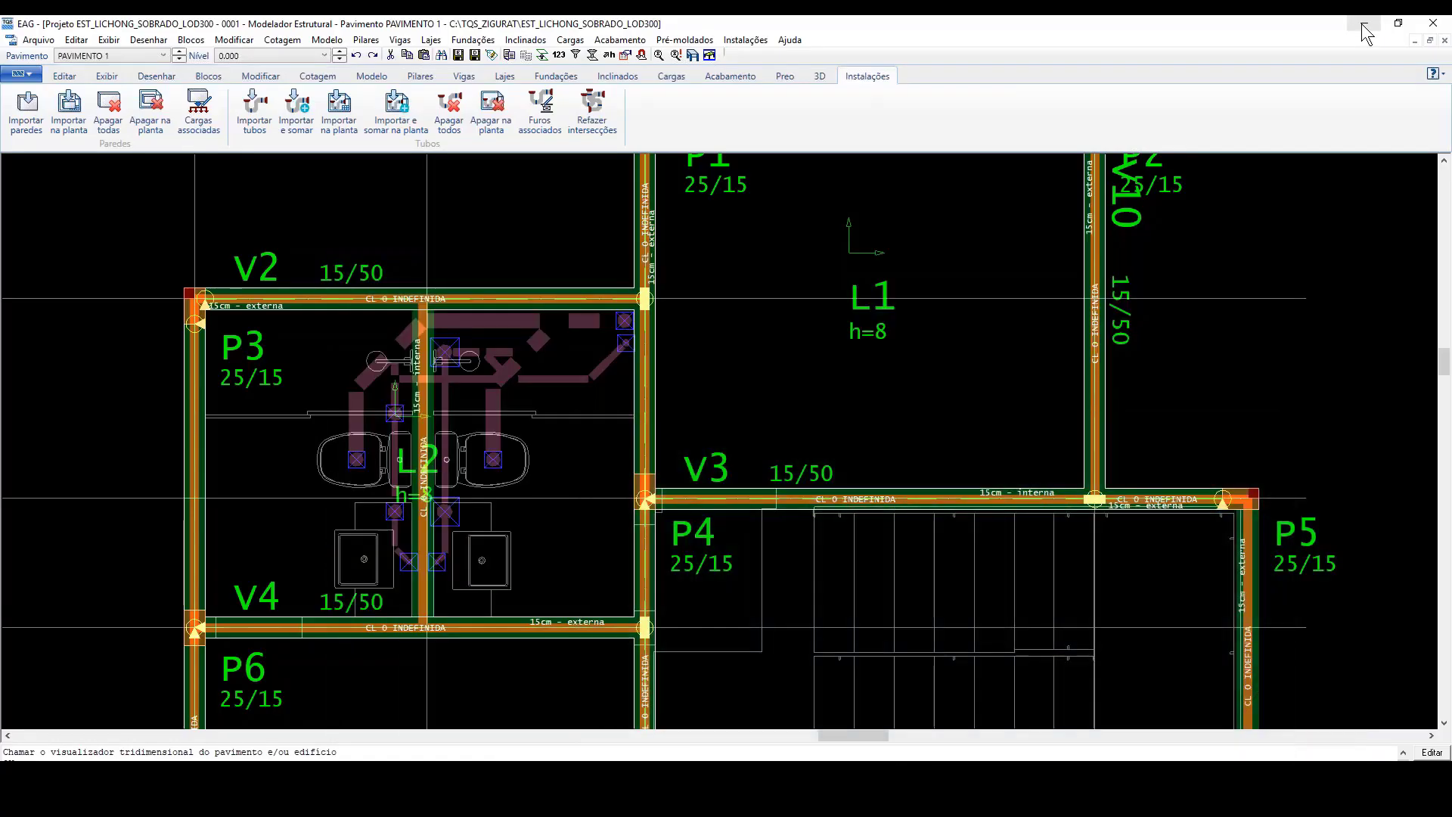
Step: Generate the 3D building model from FUNDAÇÃO to COBERTURA with Vigas, Pilares and Lajes reinforcement and Atualizar enabled, but without Tubulações
click(693, 55)
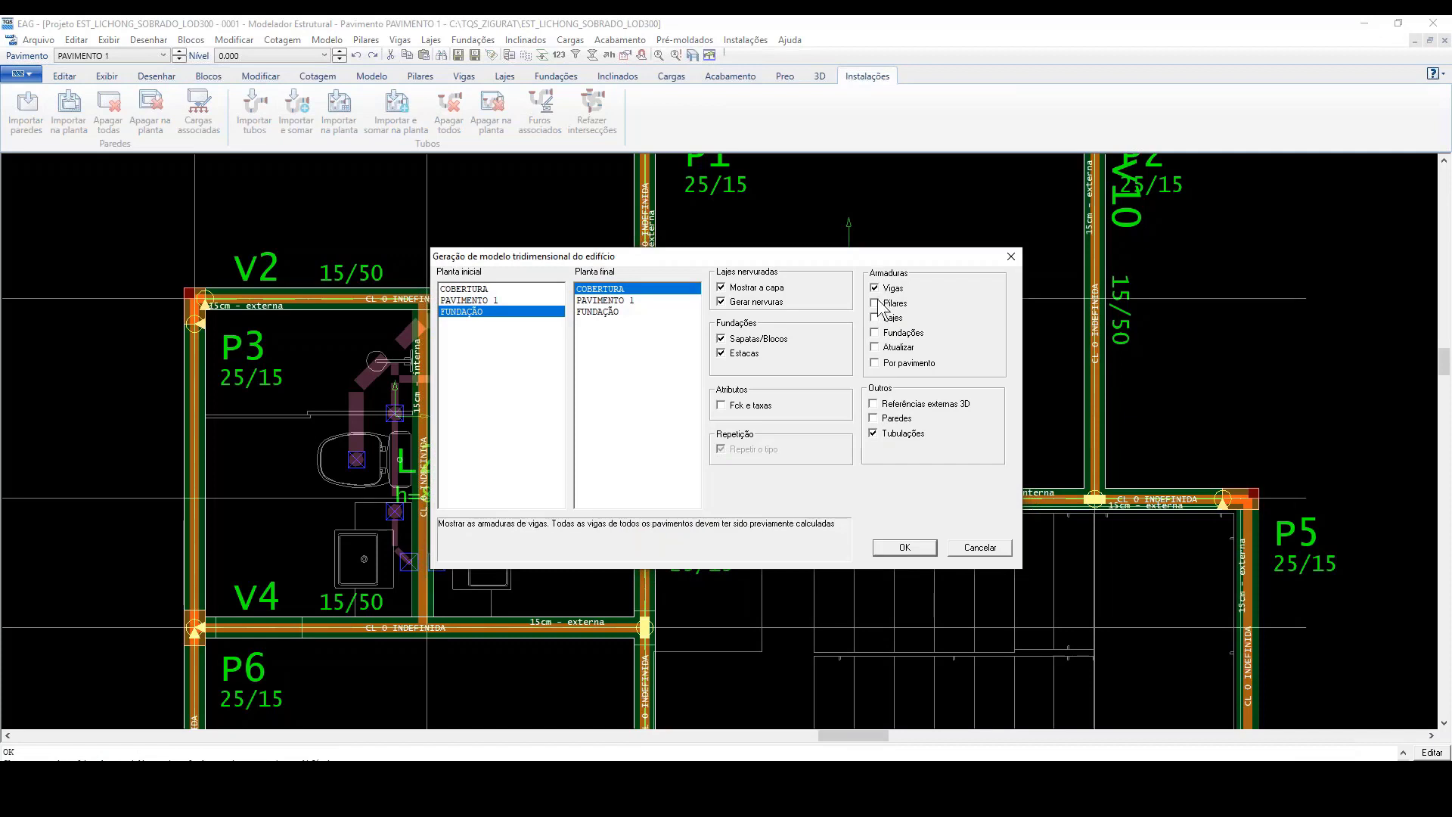
click(875, 318)
click(875, 347)
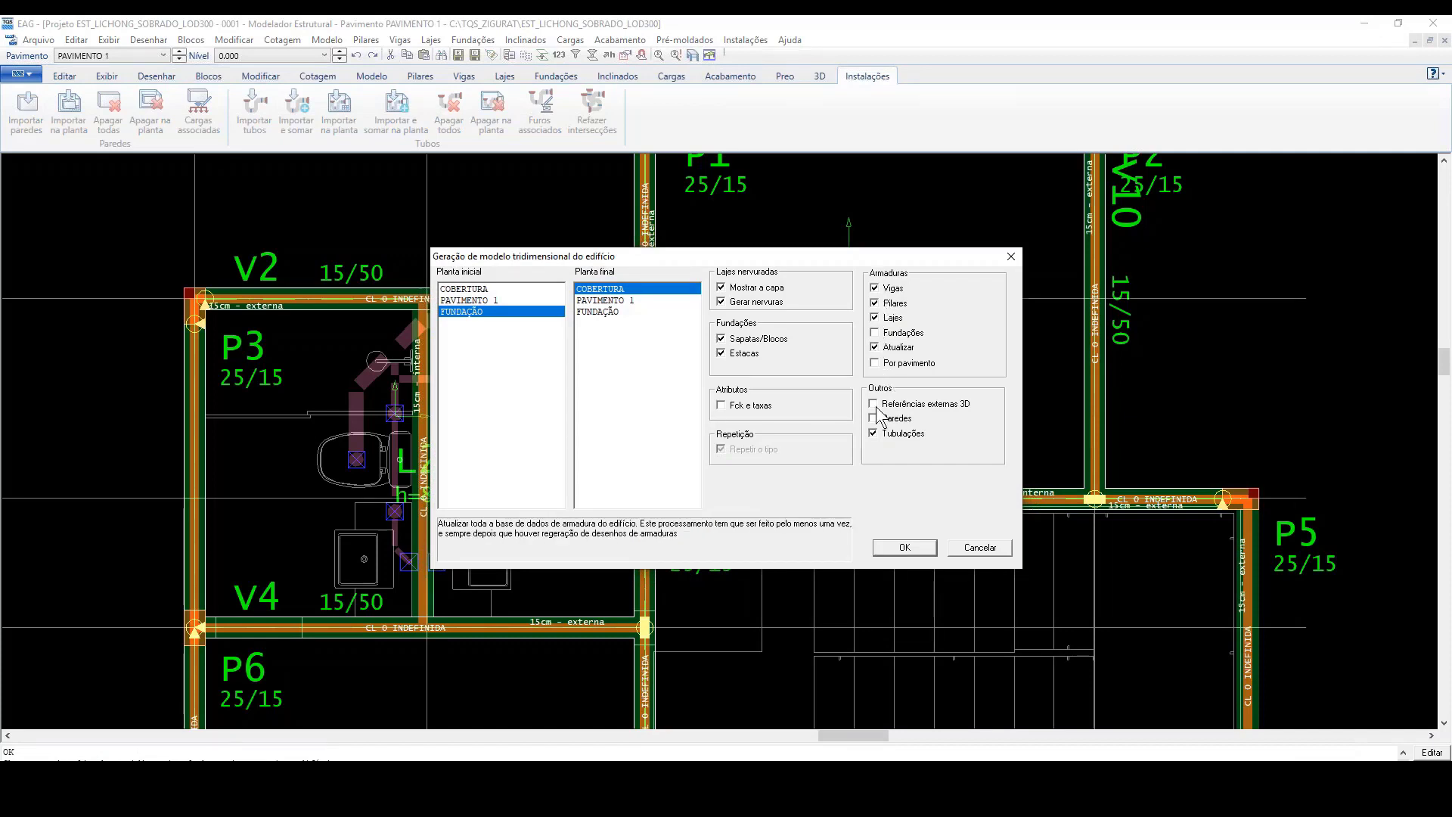
click(874, 434)
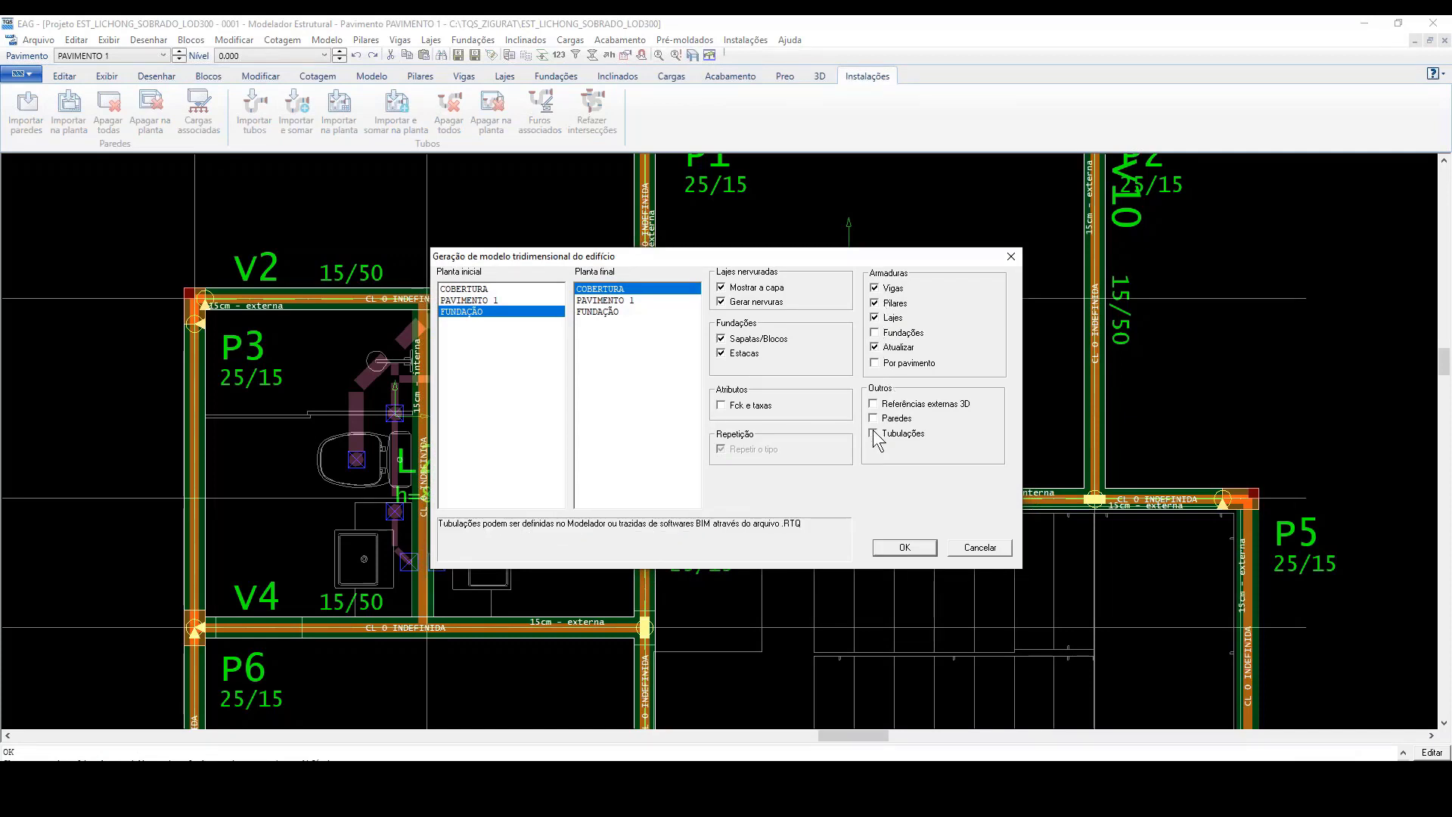
click(902, 548)
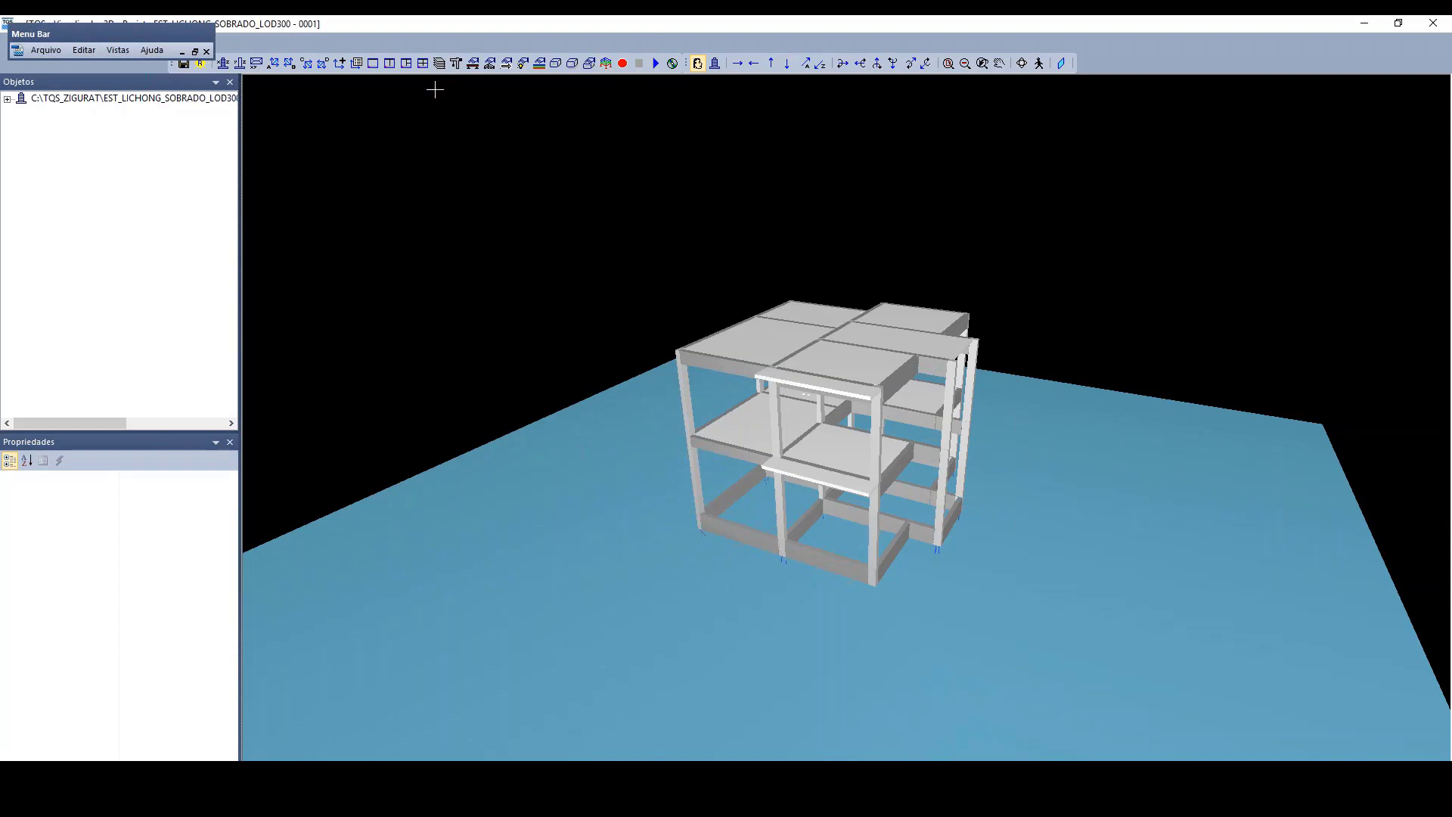
Step: Display the structure's concrete as transparent to reveal the reinforcement inside
scroll(811, 429, up, 3)
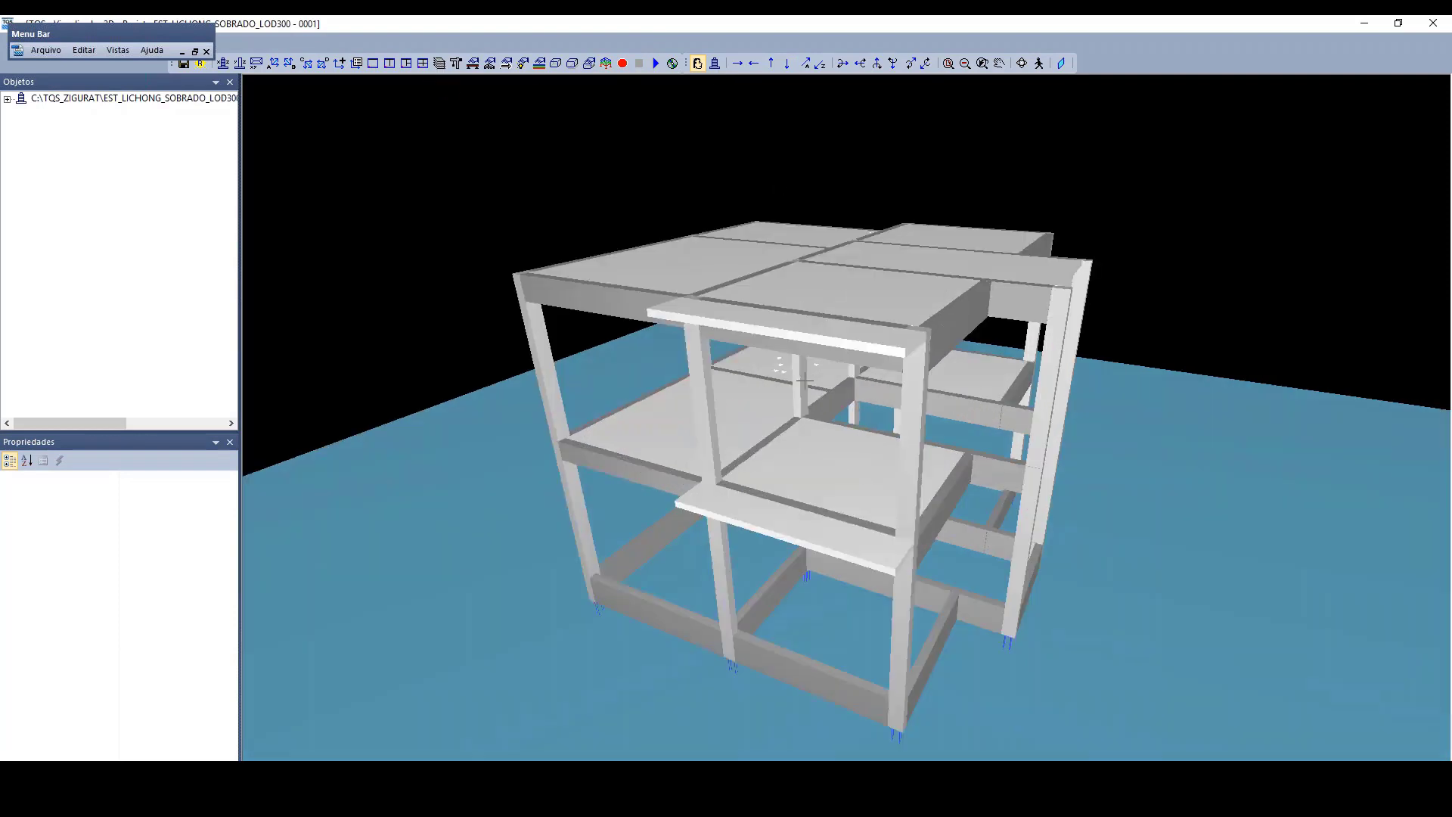
click(557, 65)
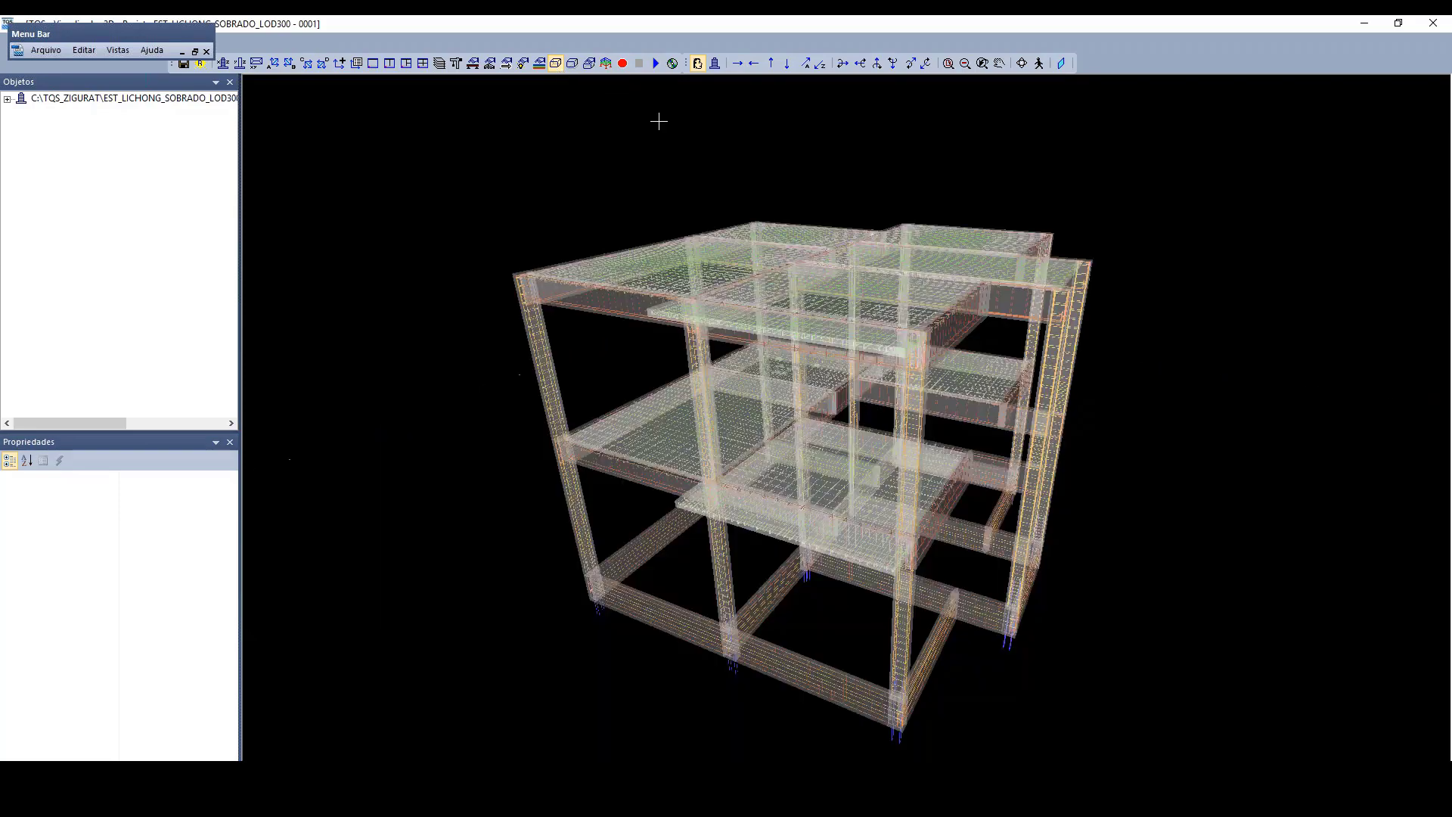
scroll(732, 619, up, 1)
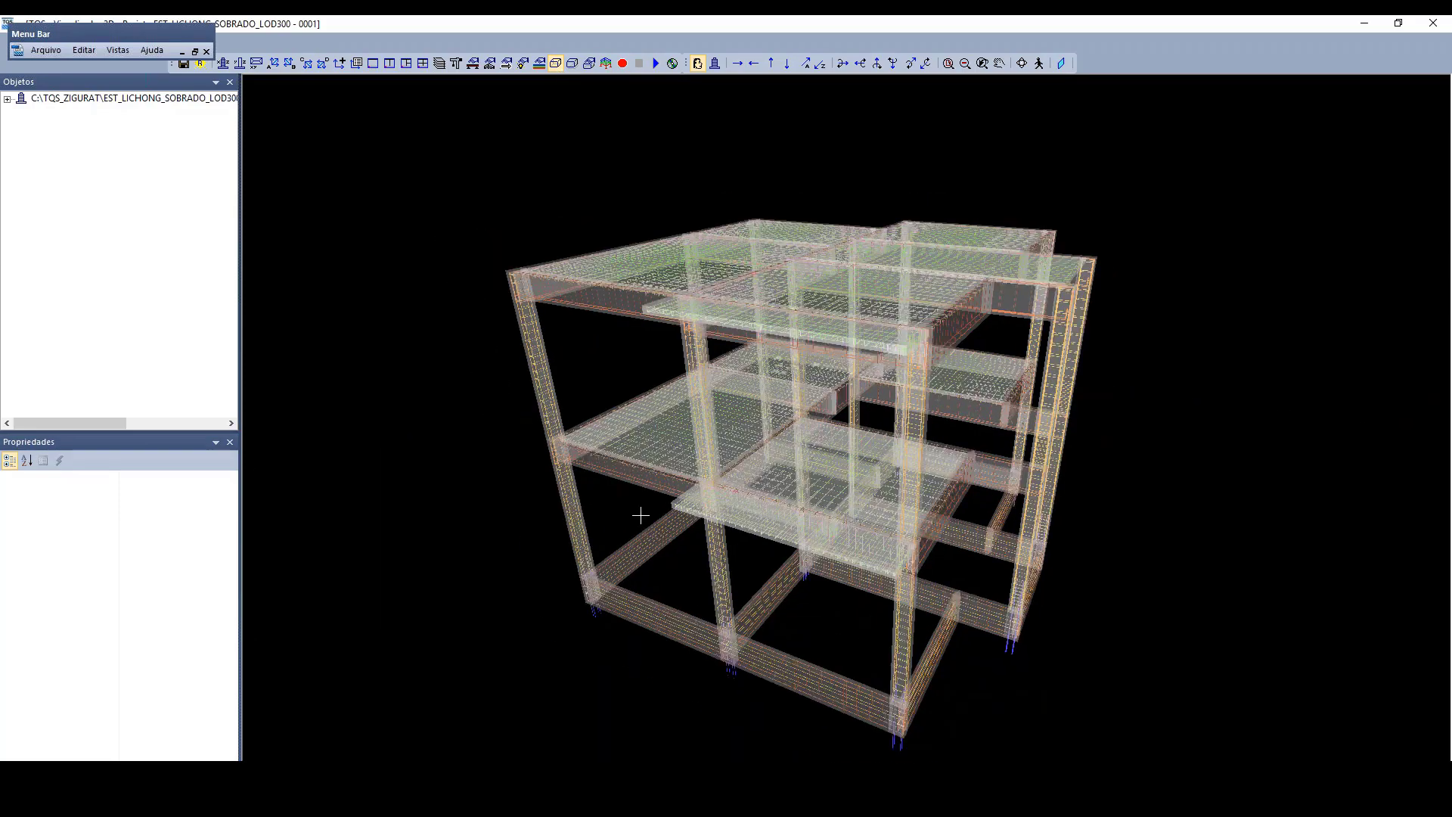
Step: Inspect up close how the stirrups and longitudinal bars run around the pipe opening in the foundation beam
middle_drag(587, 488, 757, 477)
middle_drag(681, 636, 972, 620)
scroll(957, 631, up, 3)
scroll(1009, 626, up, 3)
middle_drag(1036, 668, 988, 403)
scroll(1053, 383, up, 5)
middle_drag(1210, 387, 1177, 429)
scroll(1177, 428, up, 3)
middle_drag(1166, 565, 1134, 551)
scroll(1097, 520, up, 1)
scroll(1097, 520, up, 2)
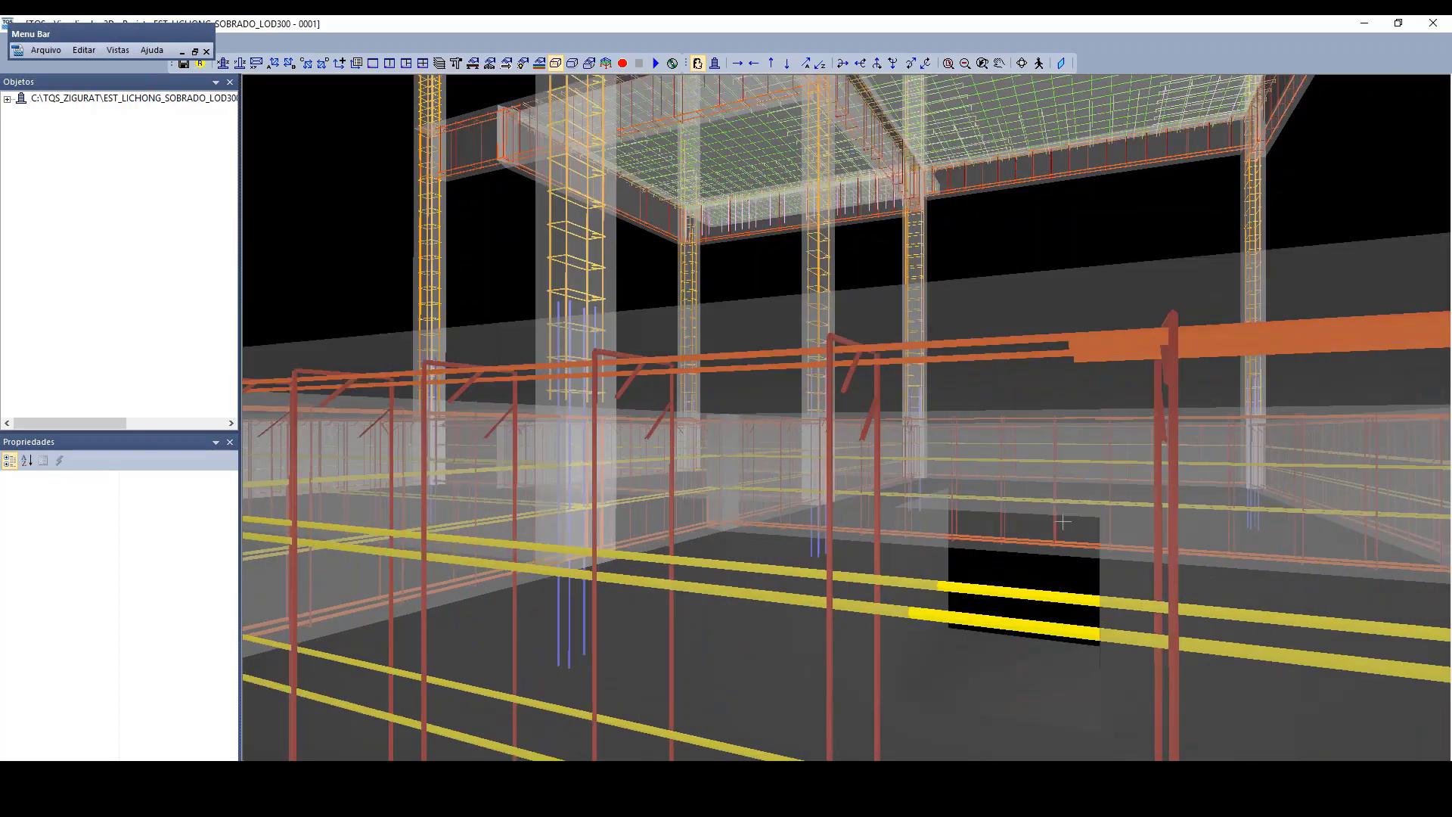
scroll(1054, 518, down, 3)
scroll(1009, 497, up, 1)
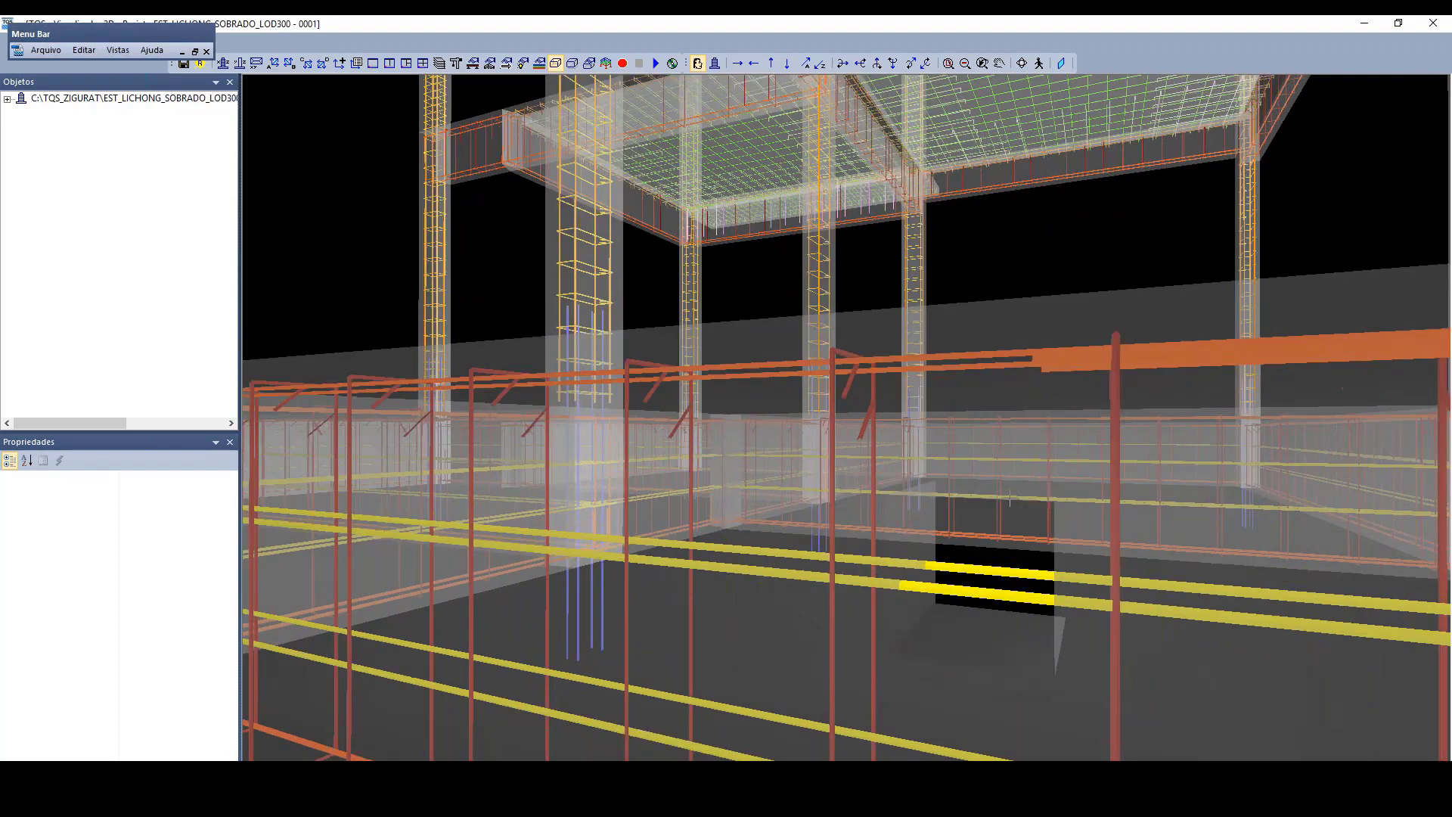
scroll(1009, 488, down, 2)
scroll(999, 474, up, 3)
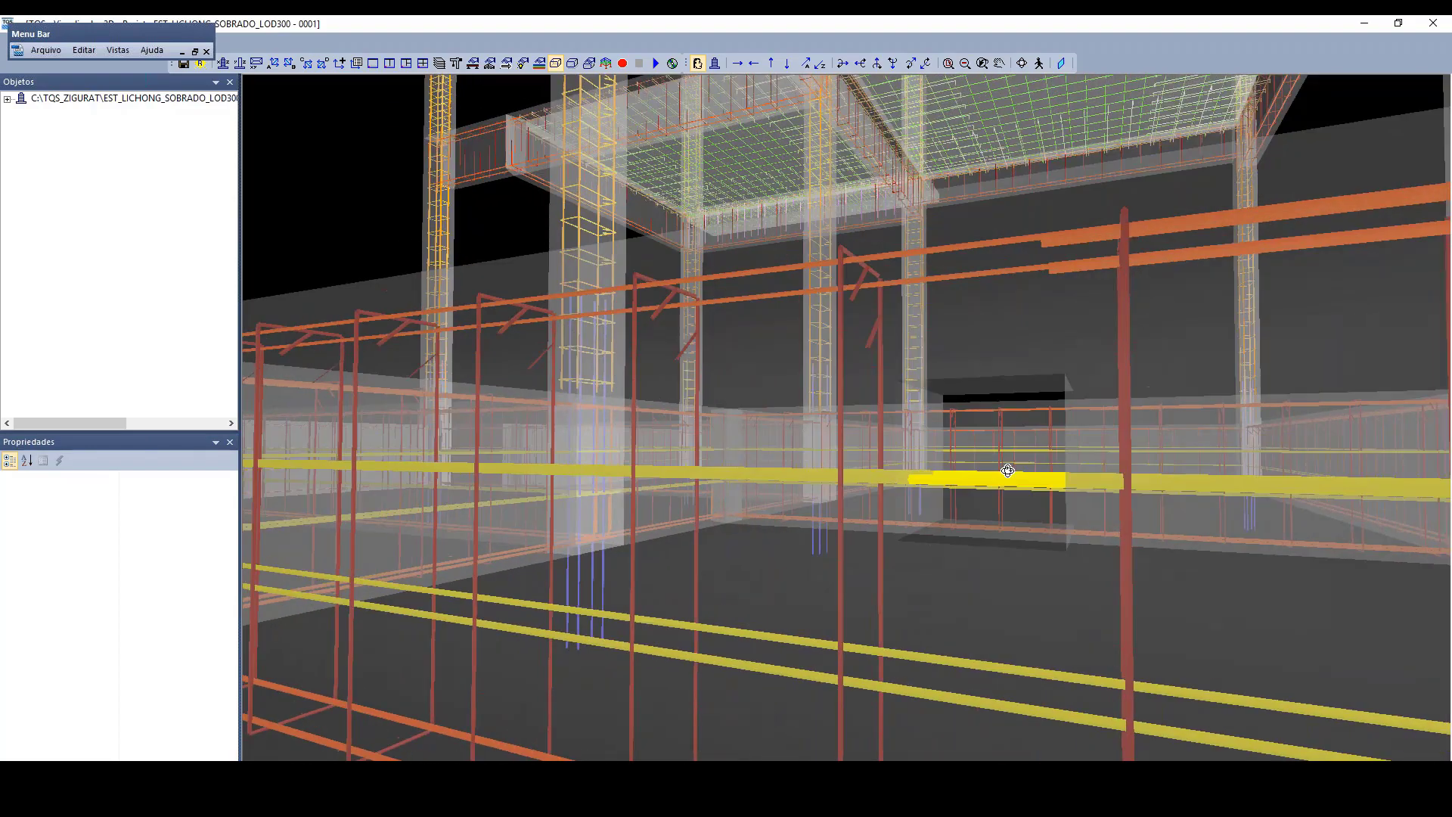
scroll(1010, 474, down, 1)
middle_drag(1010, 474, 1143, 502)
scroll(938, 470, down, 1)
scroll(937, 471, down, 3)
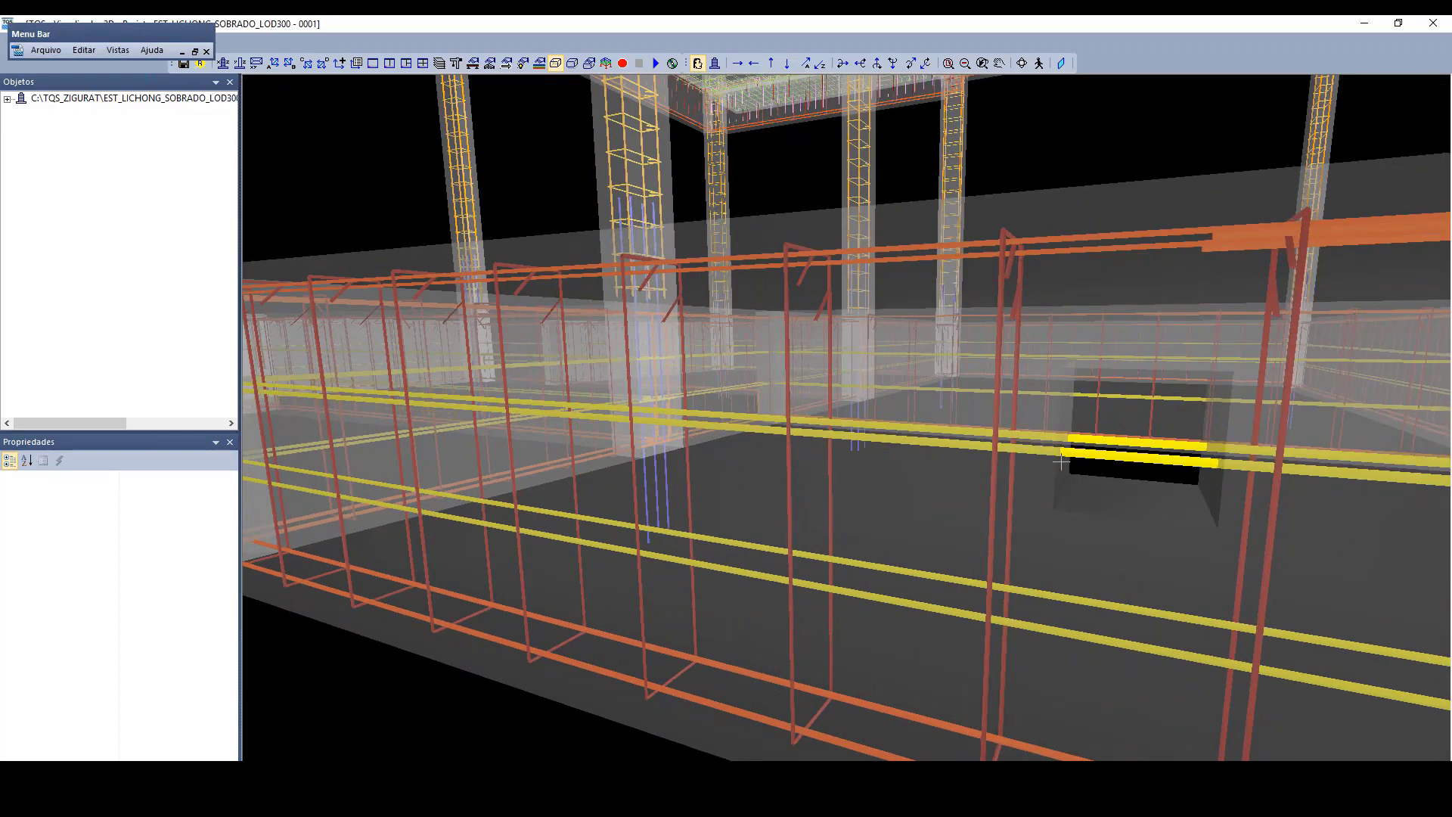
scroll(968, 551, down, 8)
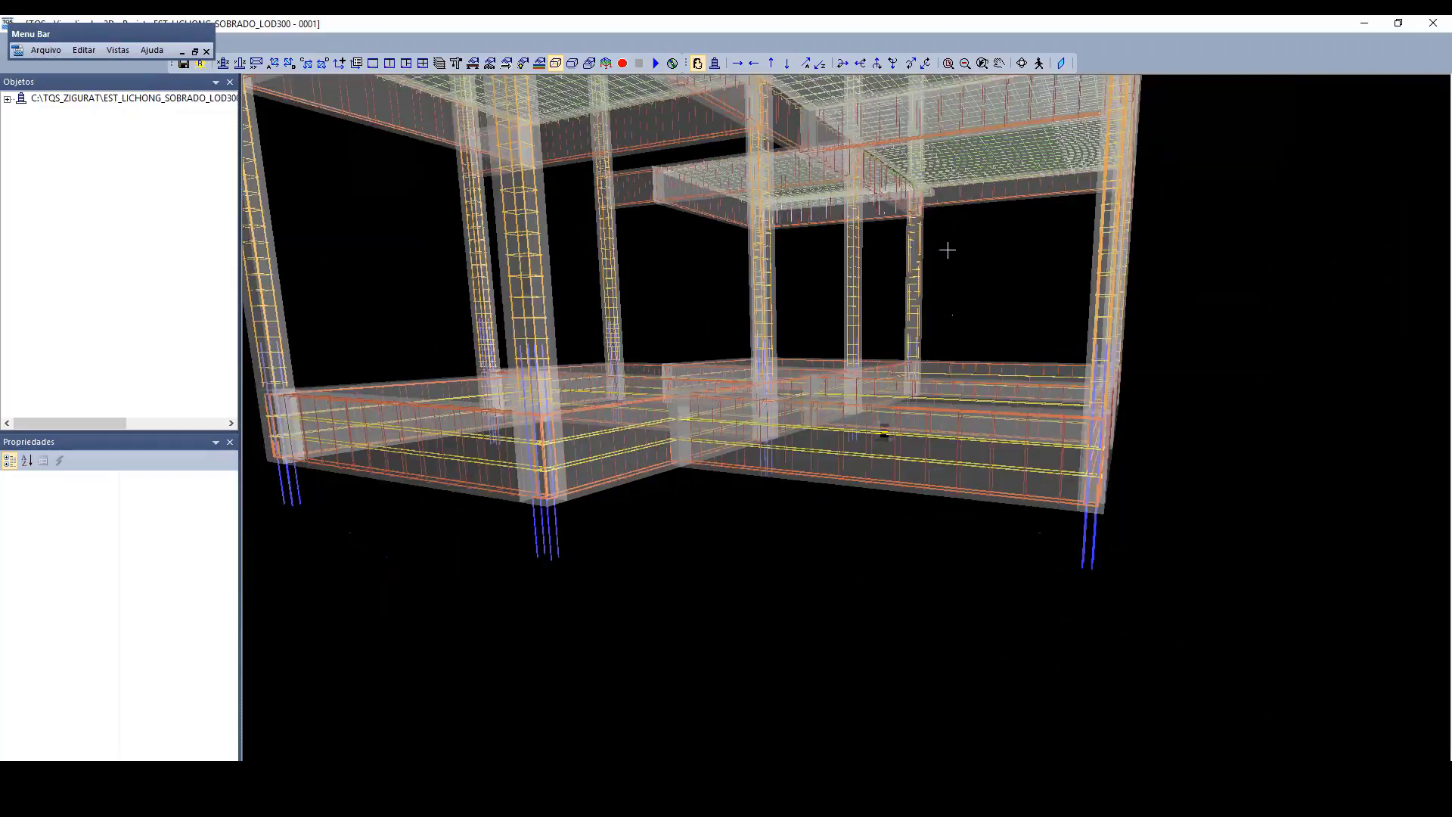
Step: Examine from above the slab reinforcement around the pipe openings in the first-floor bathrooms
middle_drag(947, 251, 961, 505)
scroll(959, 507, down, 3)
scroll(955, 512, up, 3)
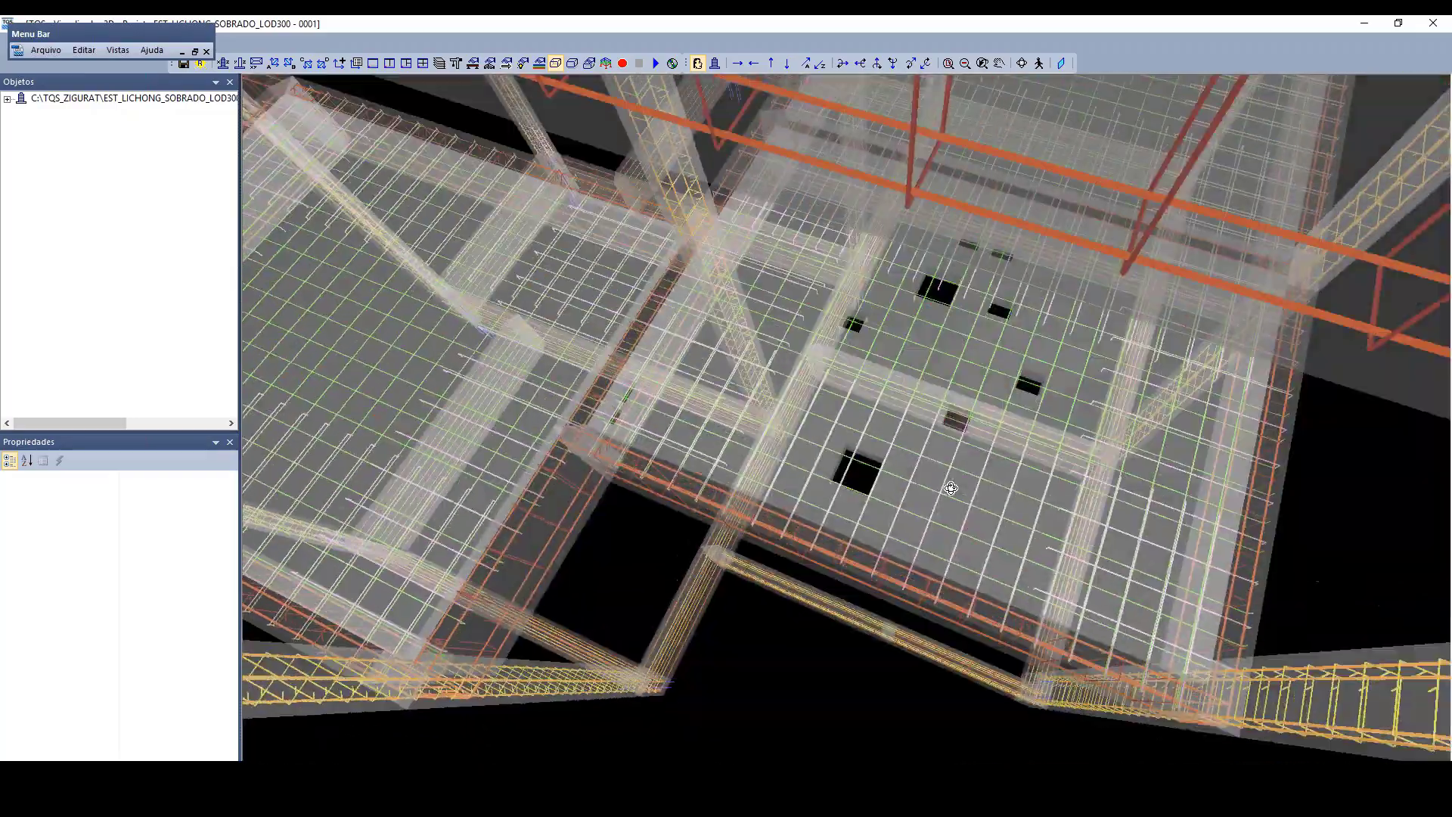
scroll(953, 499, up, 2)
scroll(959, 386, up, 1)
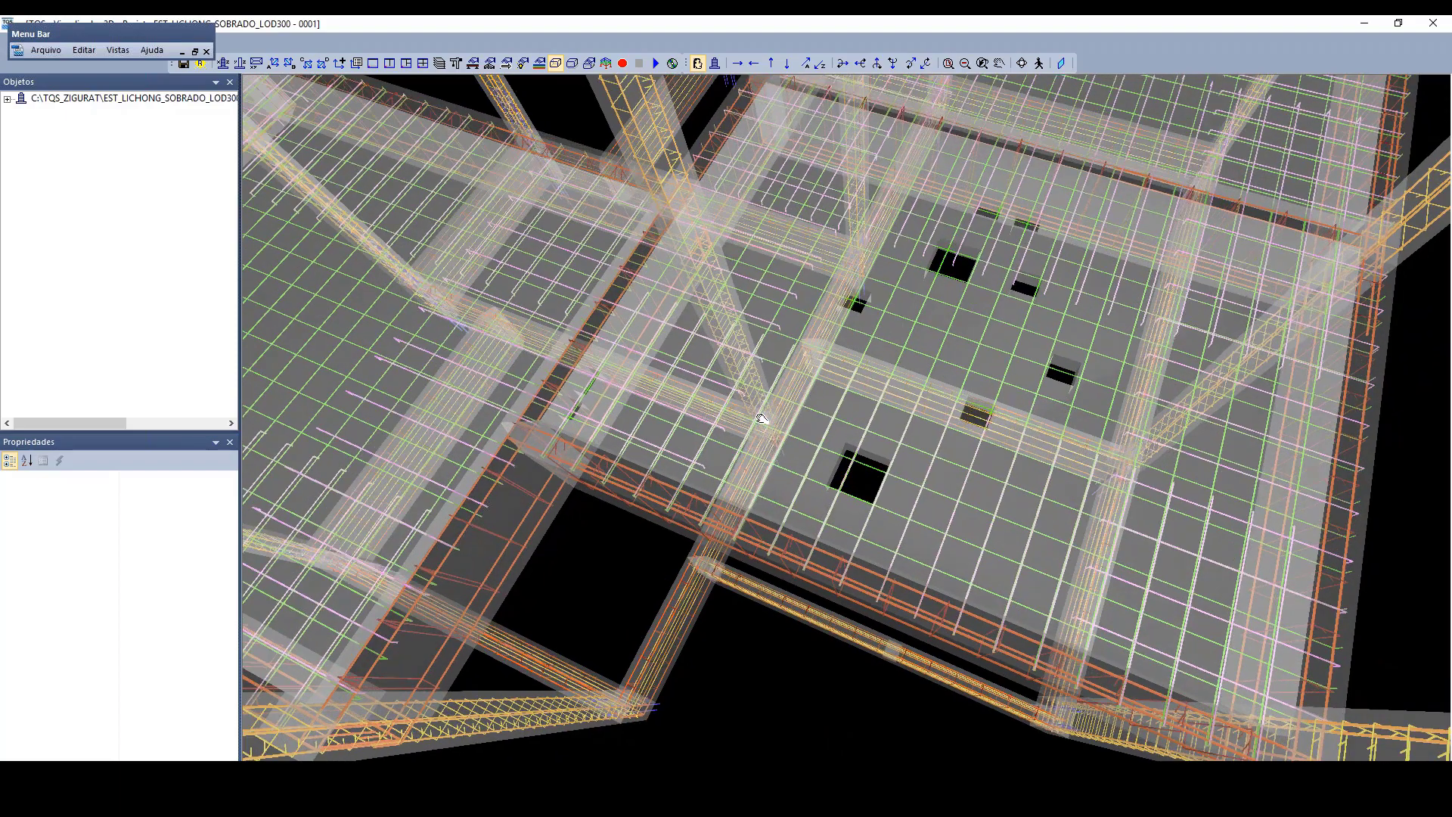
Step: Inspect the slab bars crossing the pair of pipe openings beside the beam corner
middle_drag(762, 419, 870, 448)
scroll(870, 448, up, 6)
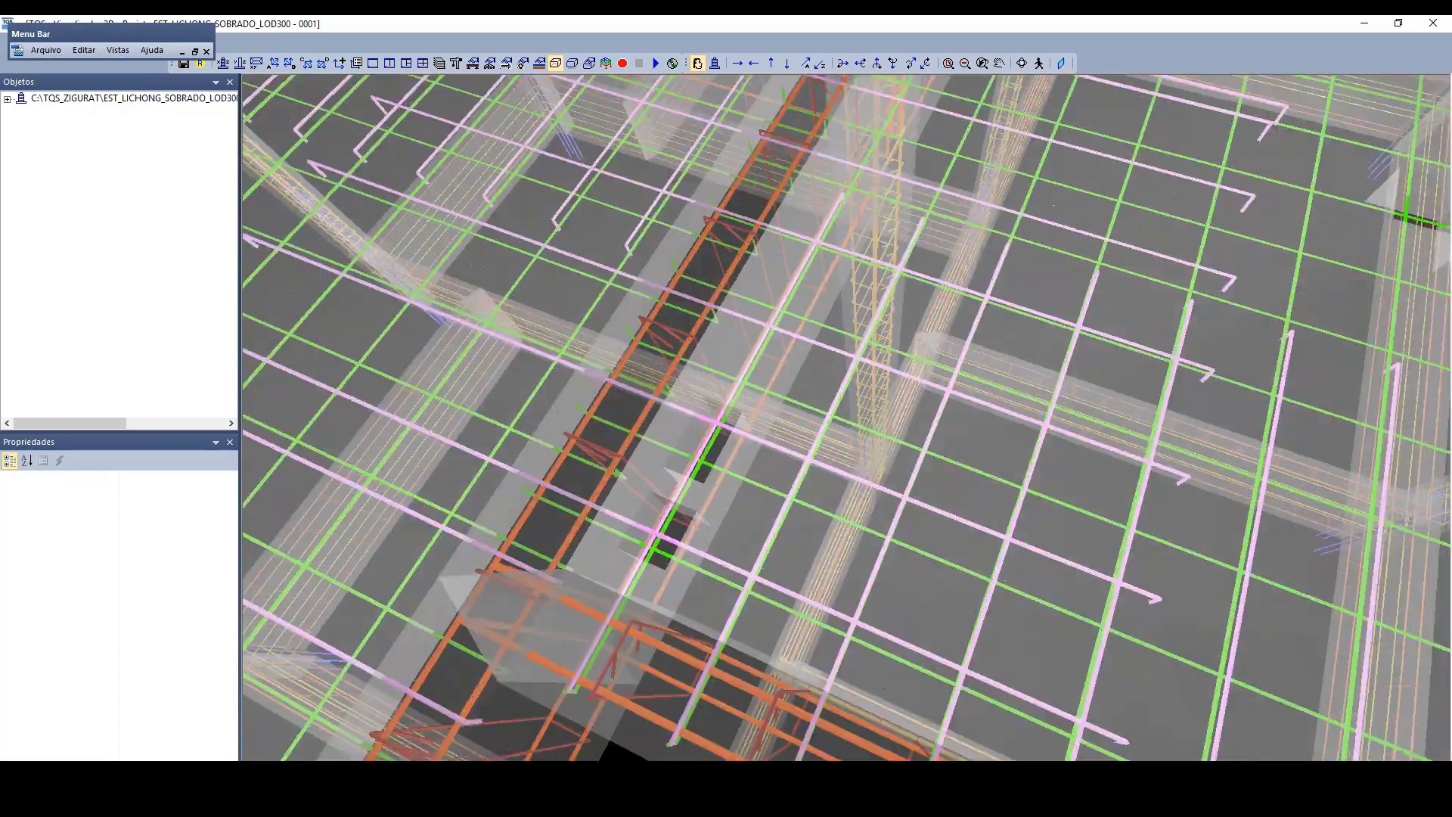
mouse_move(766, 470)
middle_down()
mouse_move(778, 487)
mouse_move(802, 472)
mouse_move(775, 449)
middle_up()
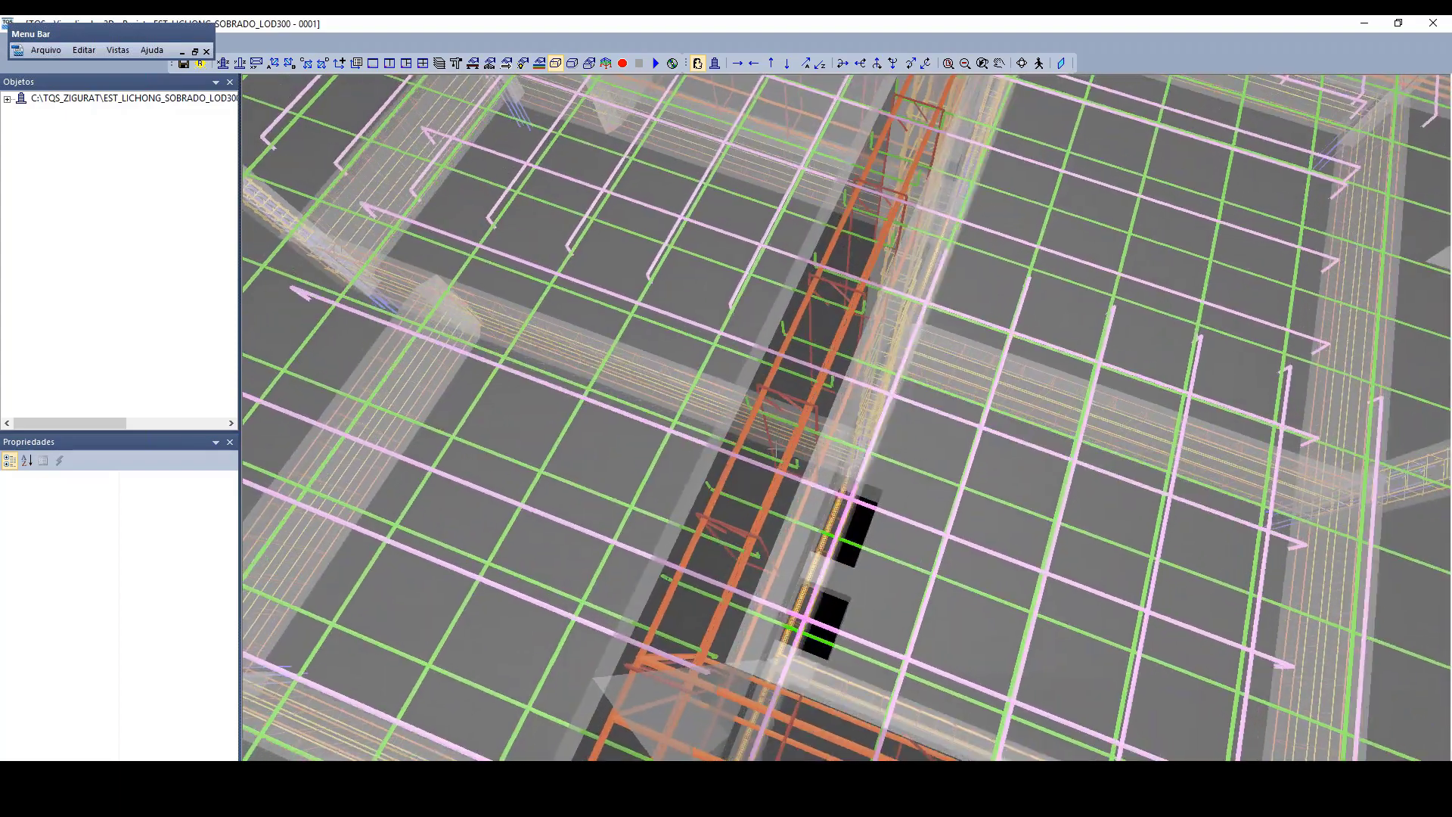
scroll(774, 452, down, 8)
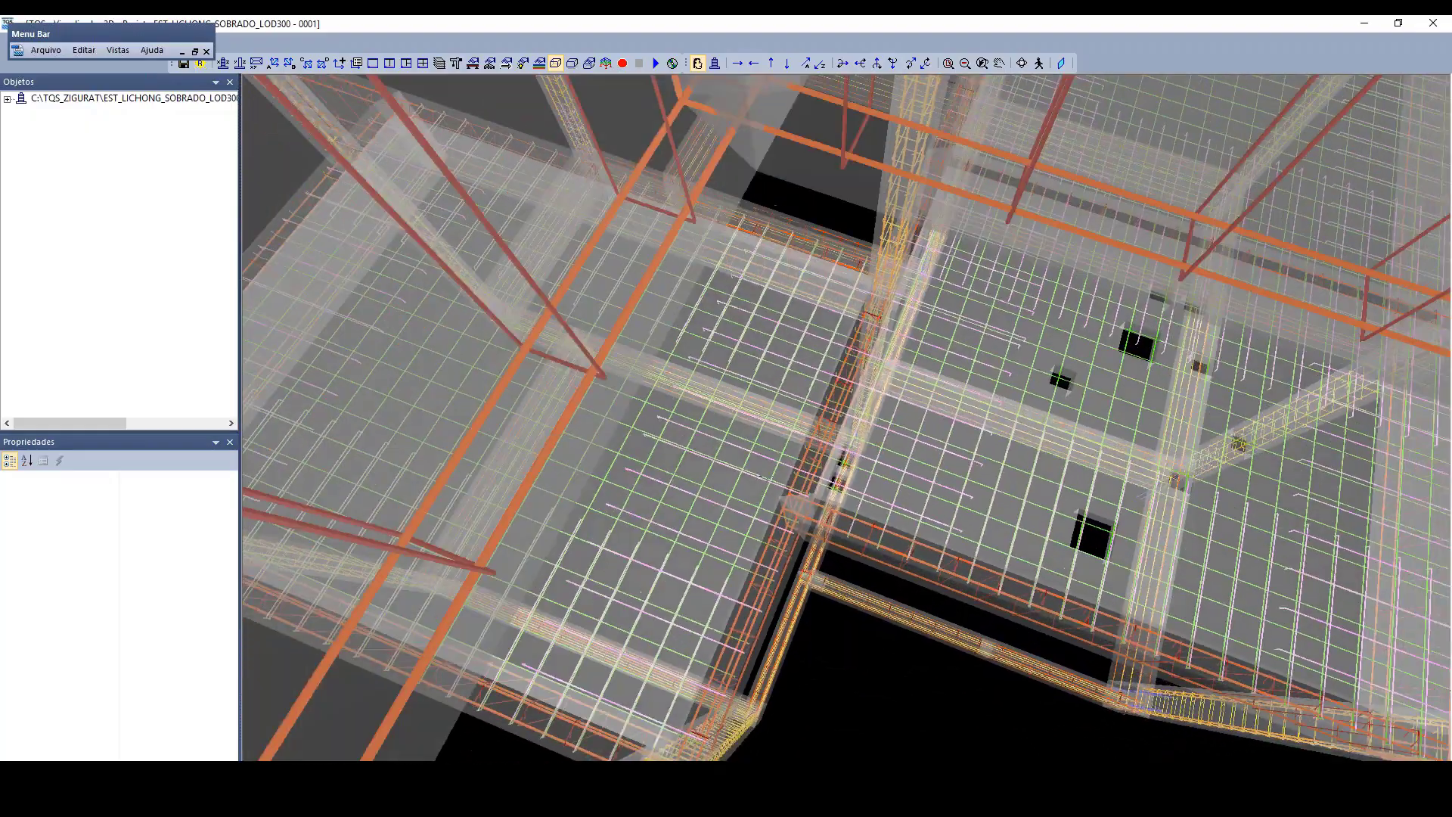
scroll(764, 477, down, 8)
scroll(921, 252, up, 5)
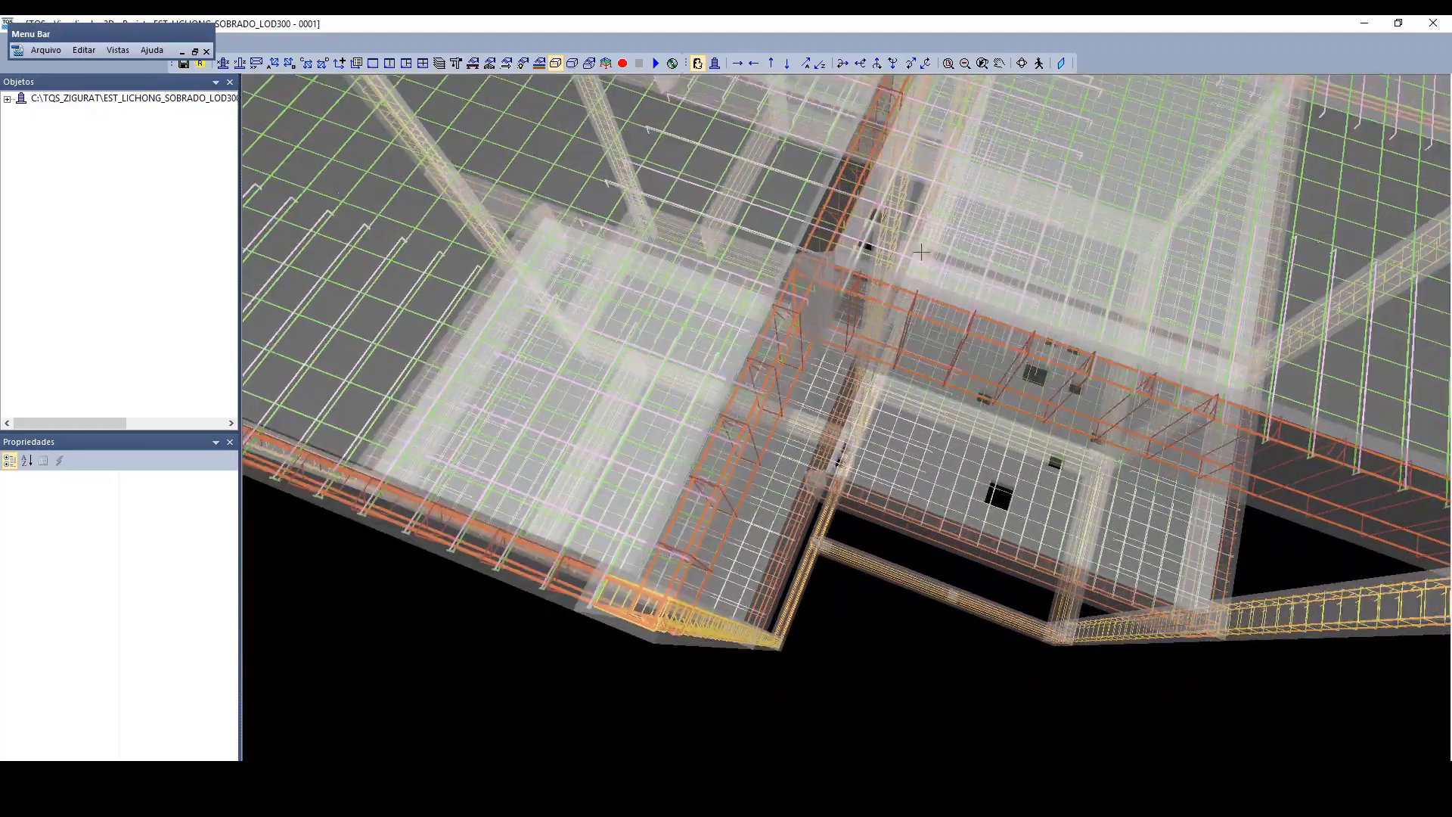
scroll(921, 252, up, 6)
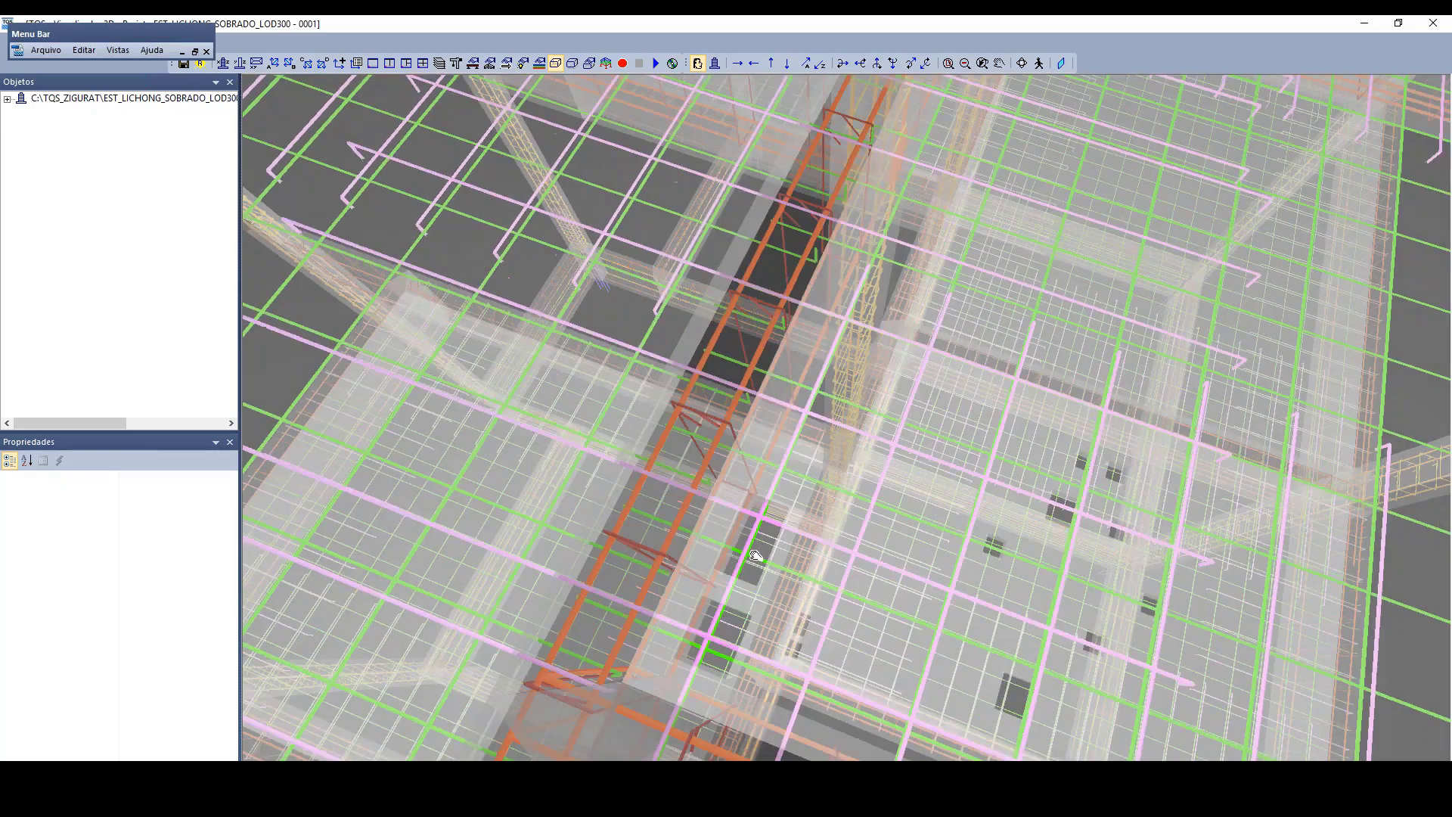
middle_drag(755, 554, 778, 348)
scroll(791, 484, down, 3)
scroll(798, 534, up, 3)
scroll(802, 529, down, 7)
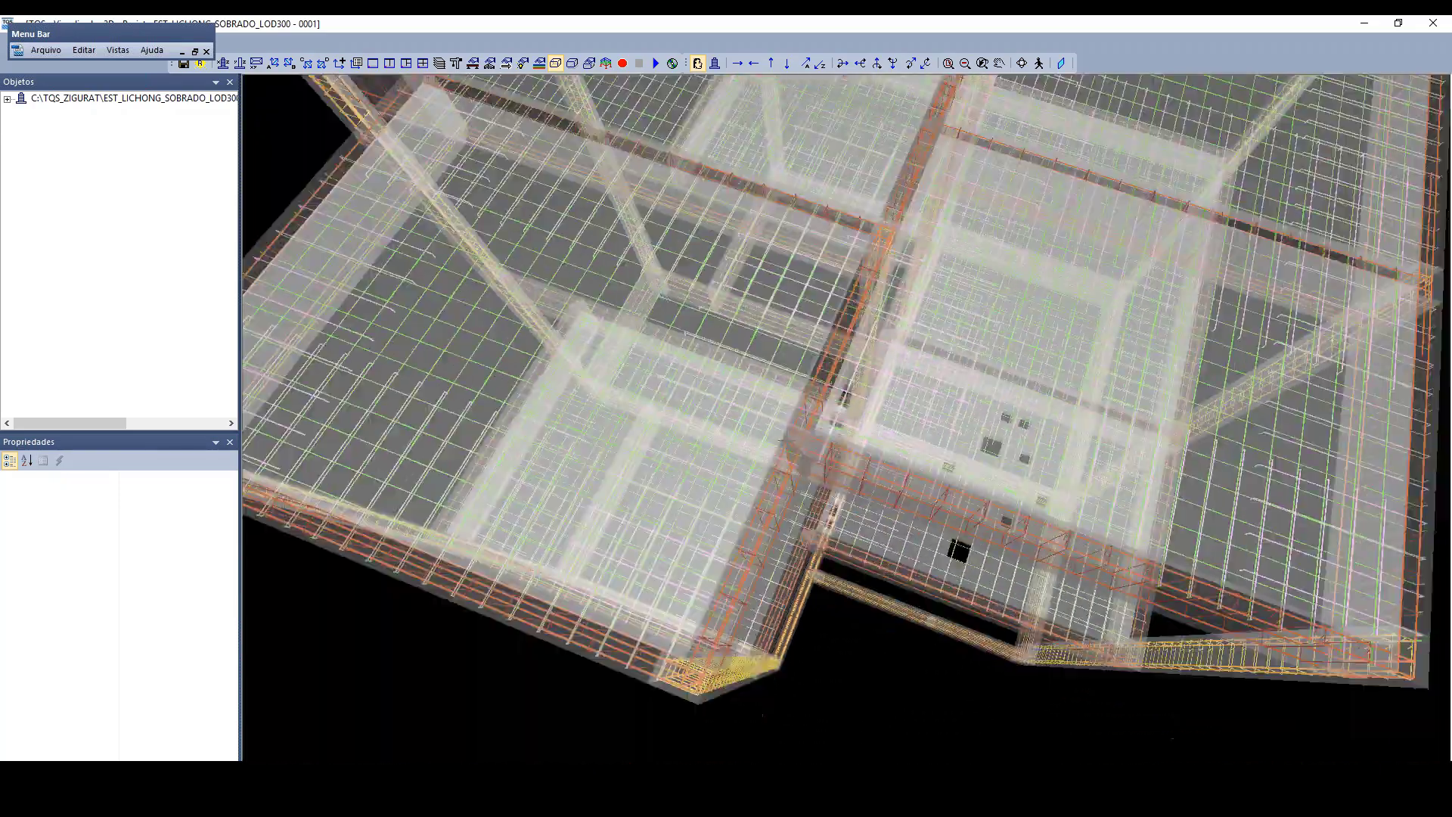
scroll(832, 522, down, 5)
Step: Review the reinforcement of the whole building from several sides and close this 3D viewer
shift+middle_drag(839, 522, 885, 325)
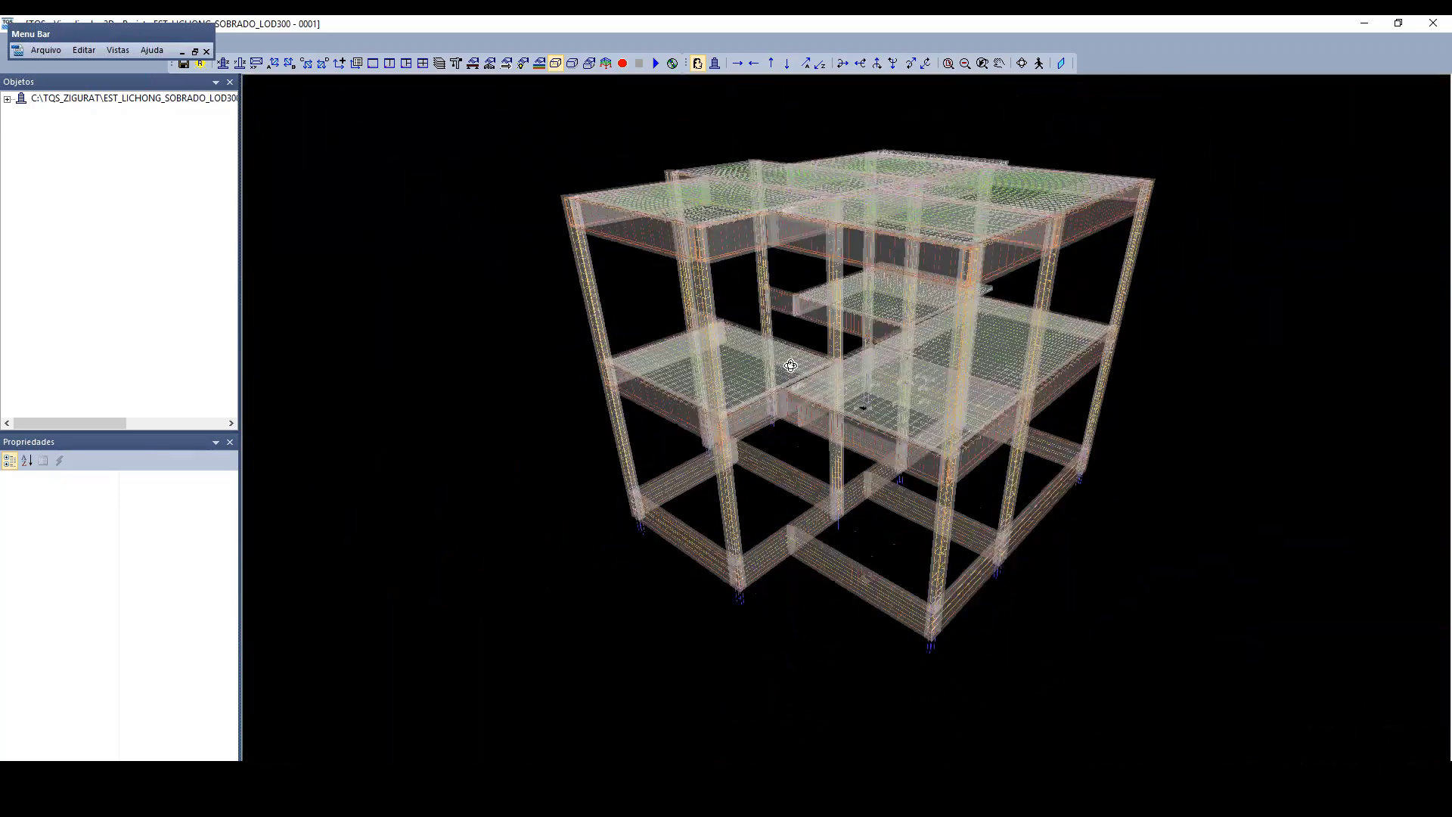
shift+middle_drag(709, 345, 662, 348)
middle_drag(1144, 465, 974, 499)
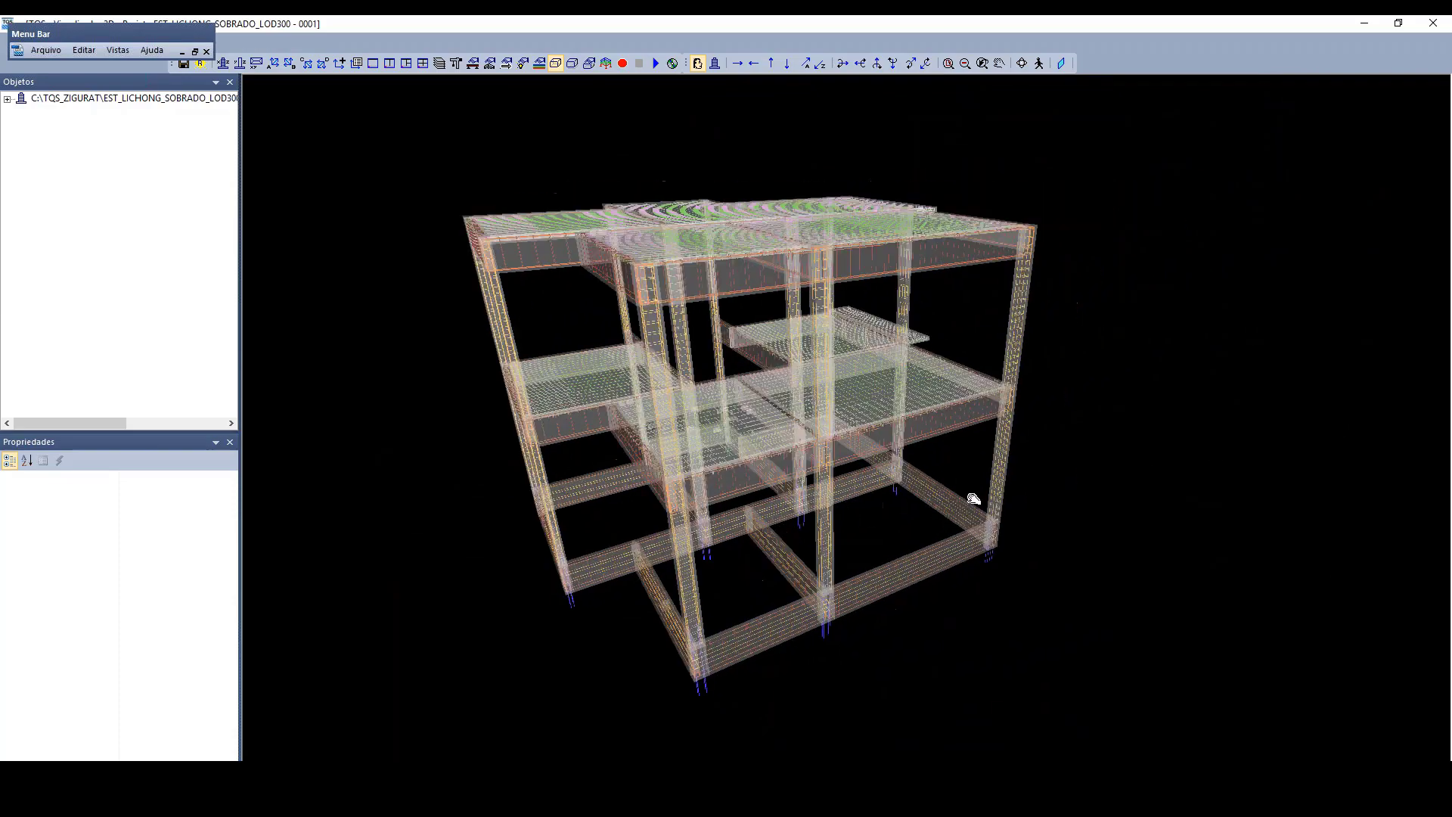
middle_drag(1144, 362, 1199, 401)
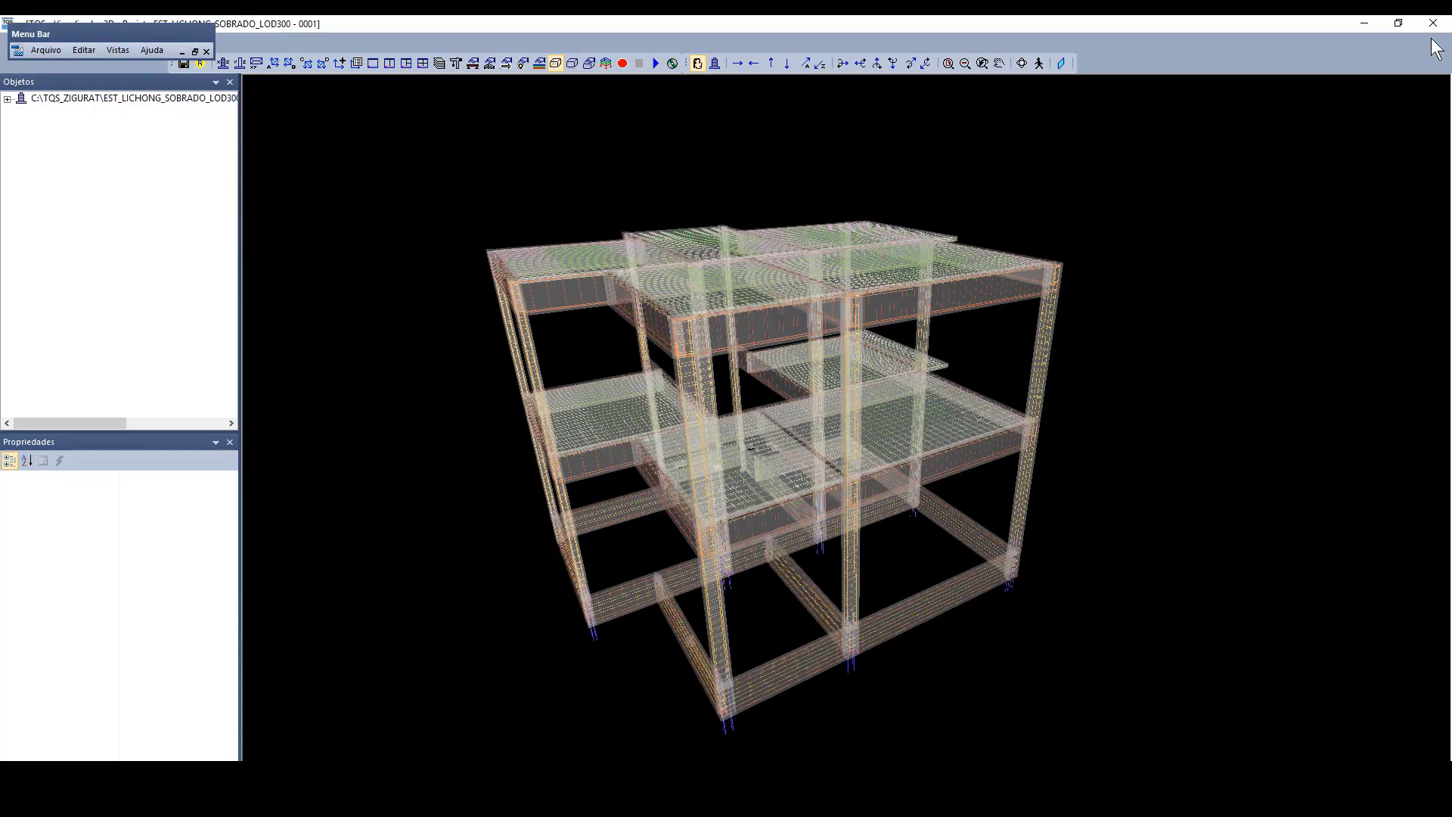
click(1433, 23)
Step: Check the COBERTURA plan, return to PAVIMENTO 1 and examine its imported walls and bathroom pipes
scroll(772, 282, down, 2)
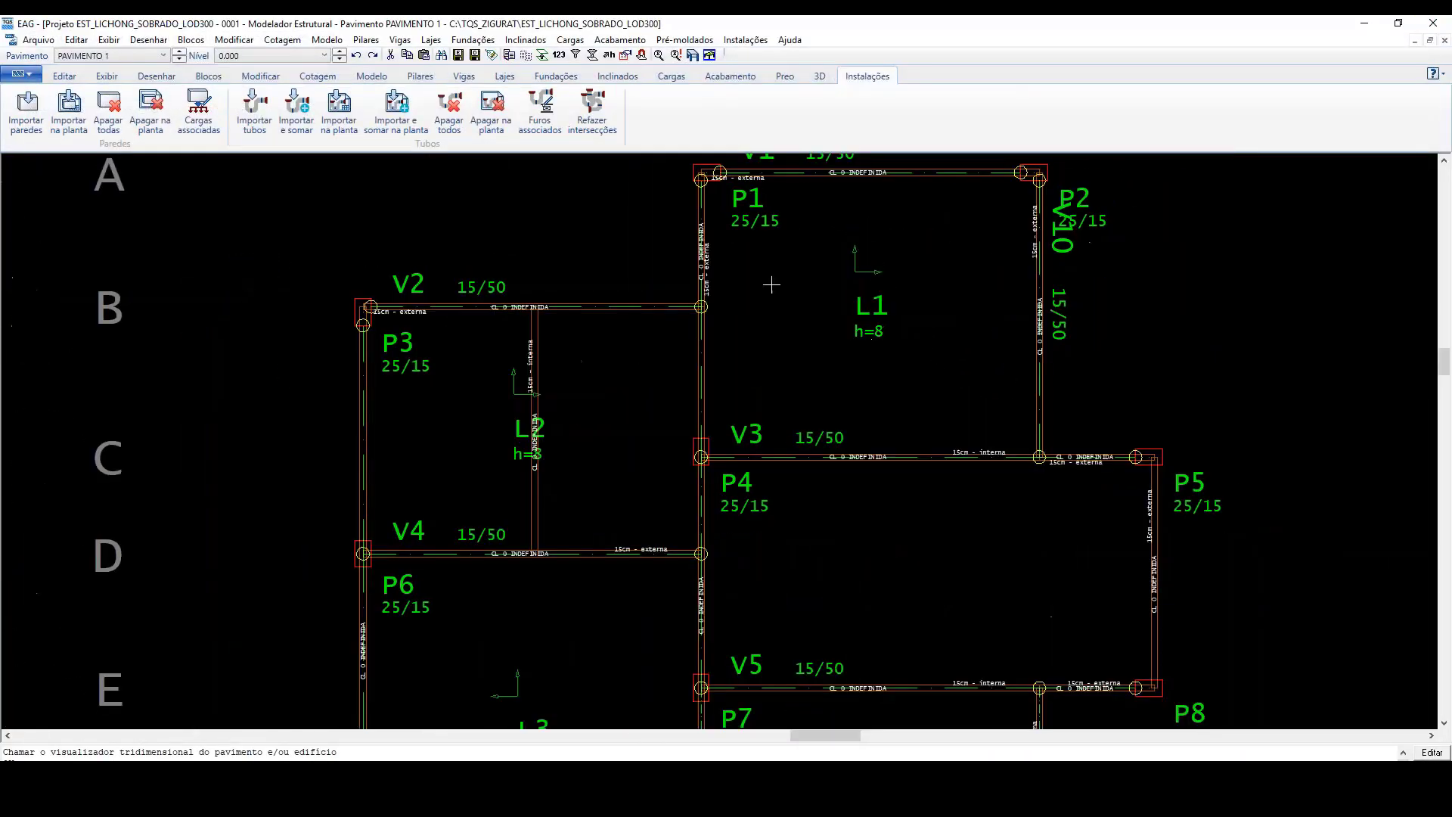
click(178, 51)
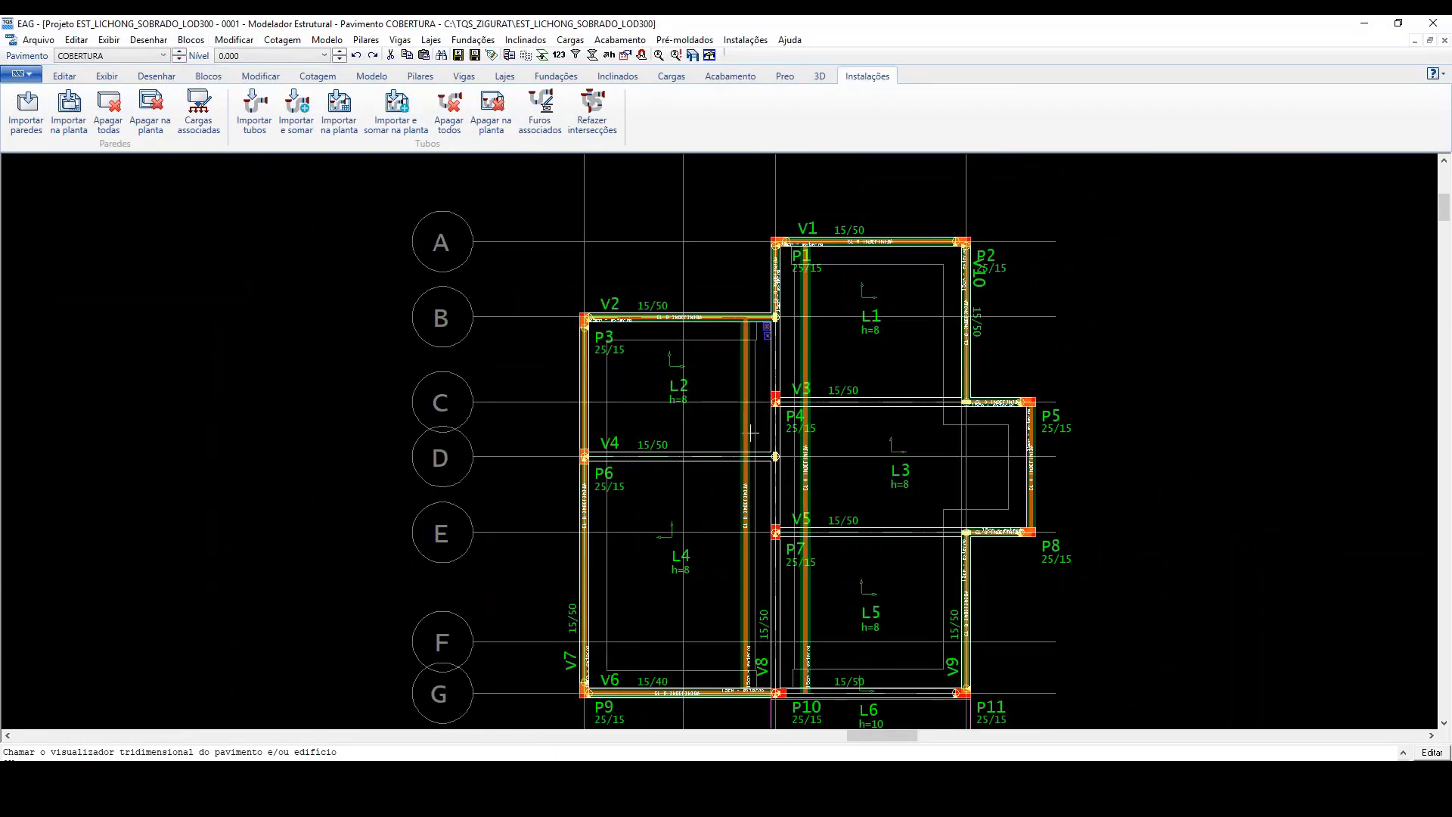
click(179, 59)
scroll(681, 378, up, 3)
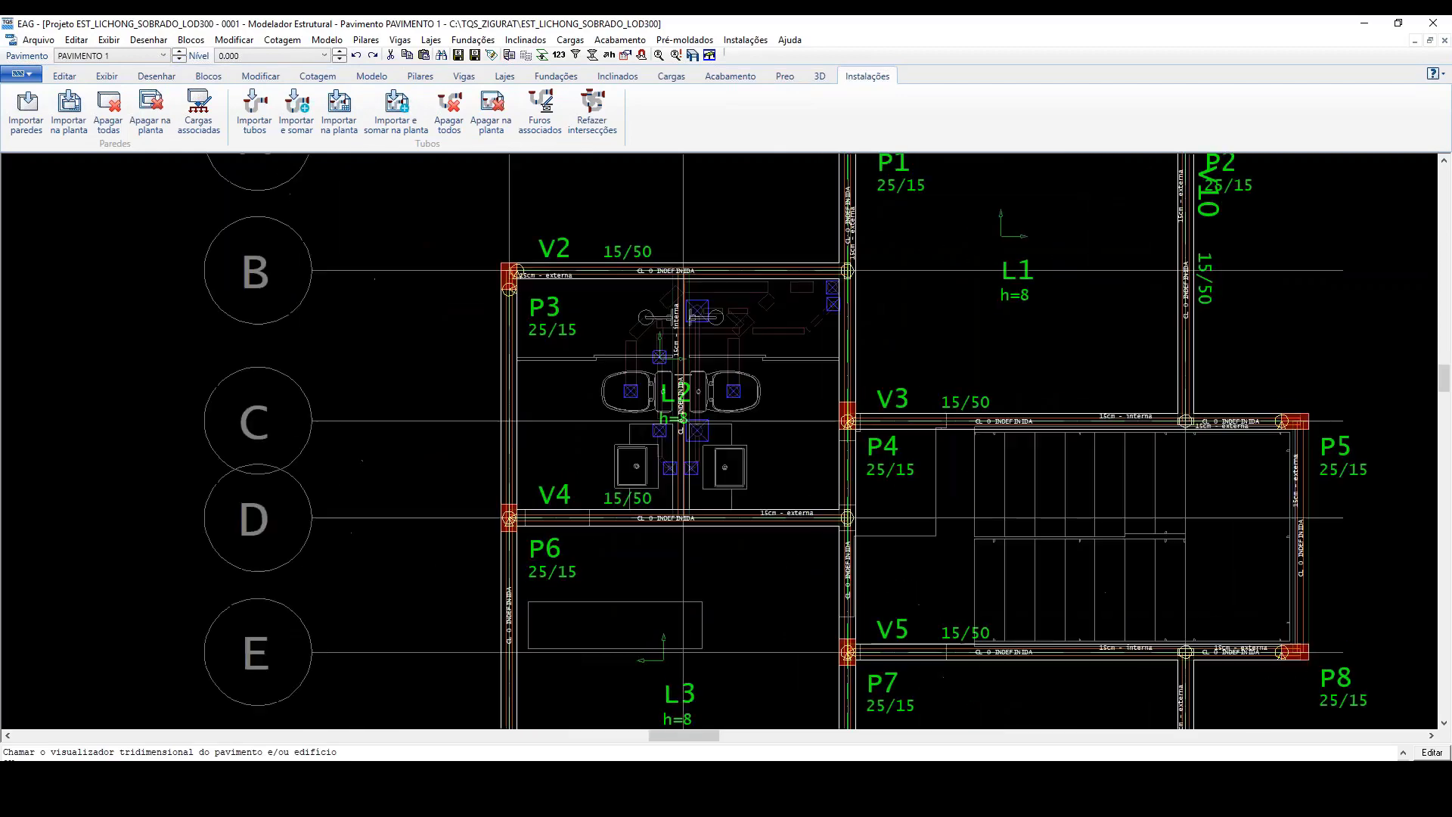
scroll(731, 266, down, 2)
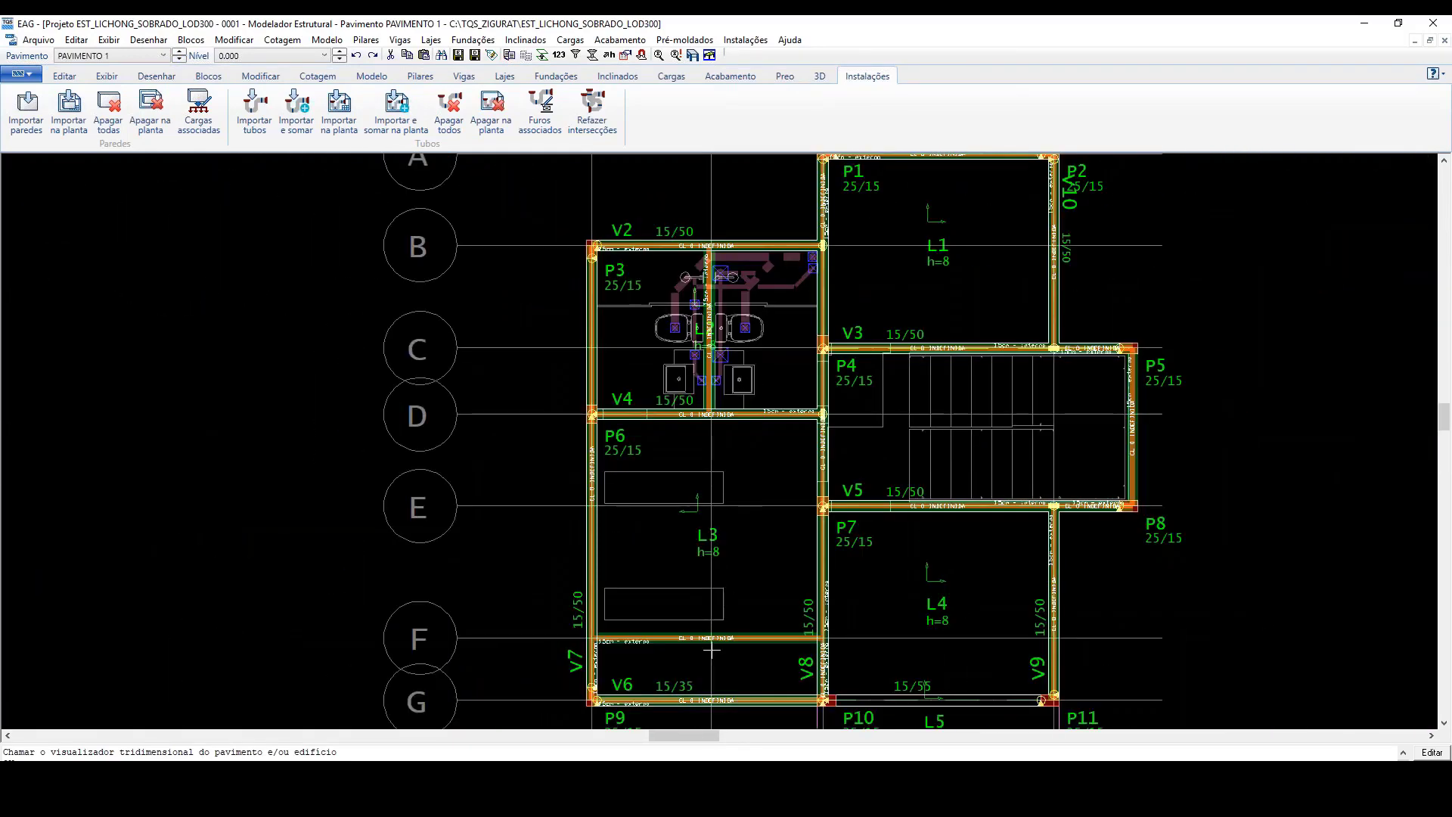
scroll(710, 662, up, 1)
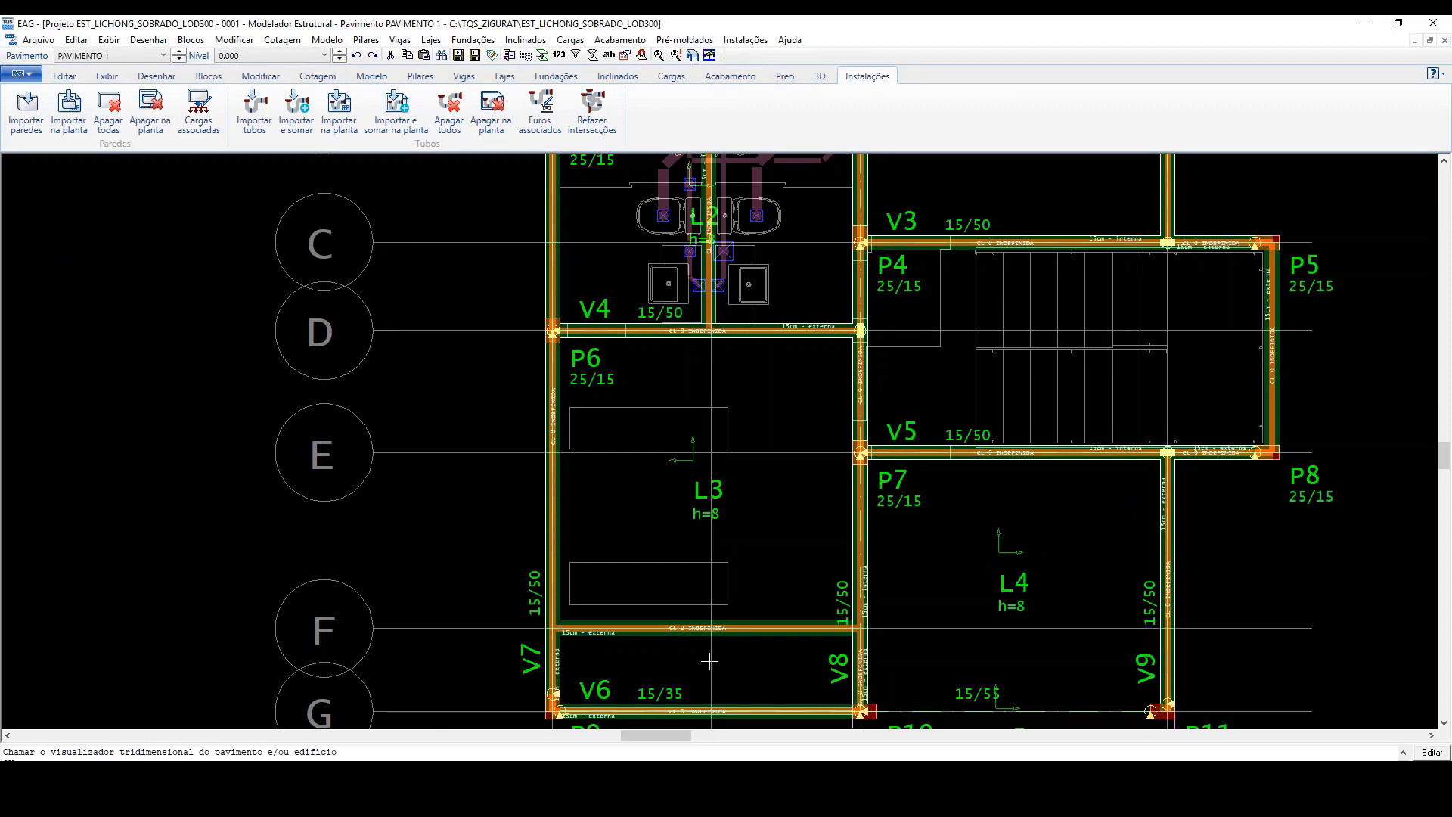
scroll(646, 651, down, 3)
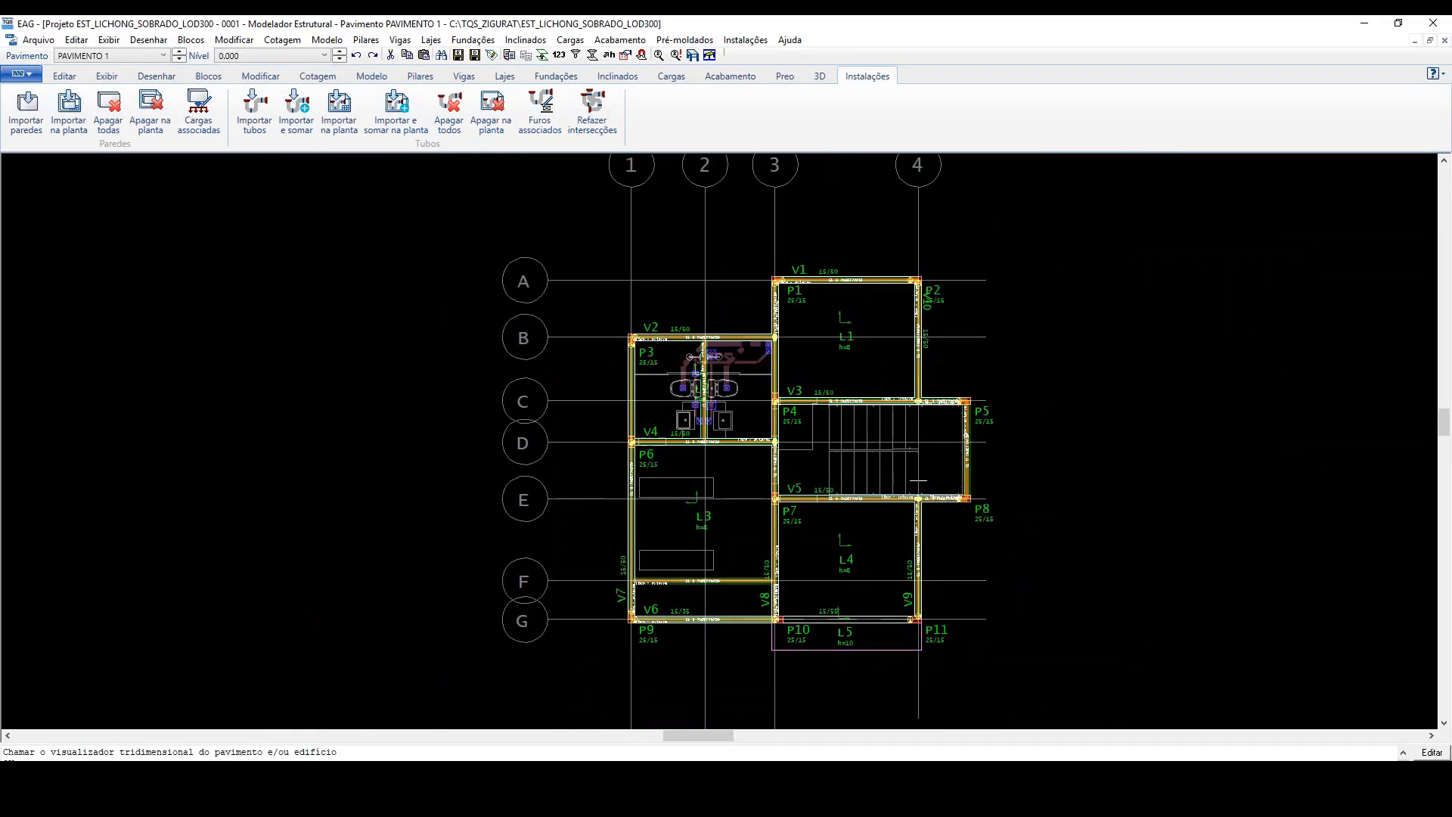
scroll(817, 434, up, 2)
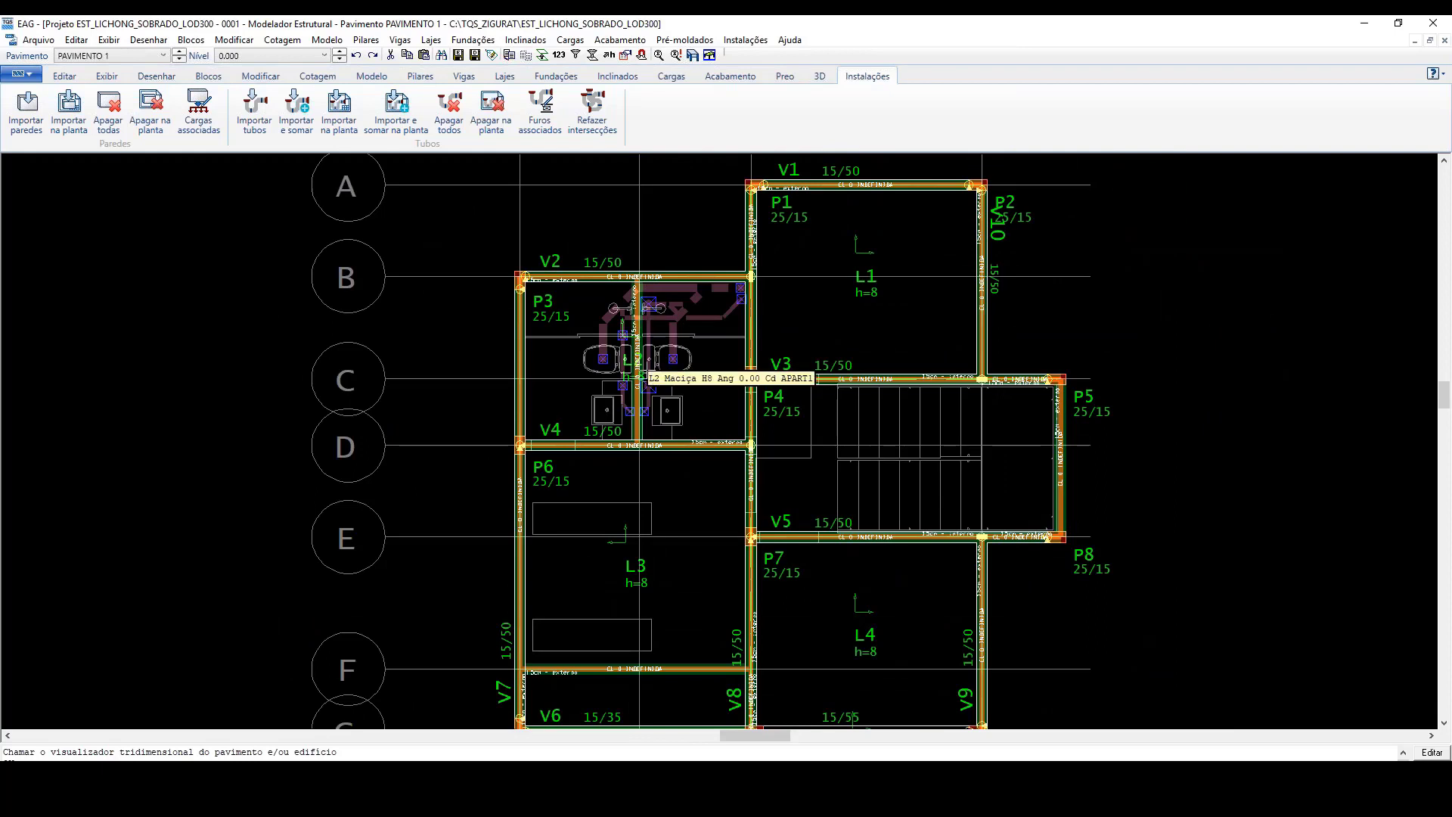
Step: Try to close the structural modeler
click(1434, 23)
click(779, 465)
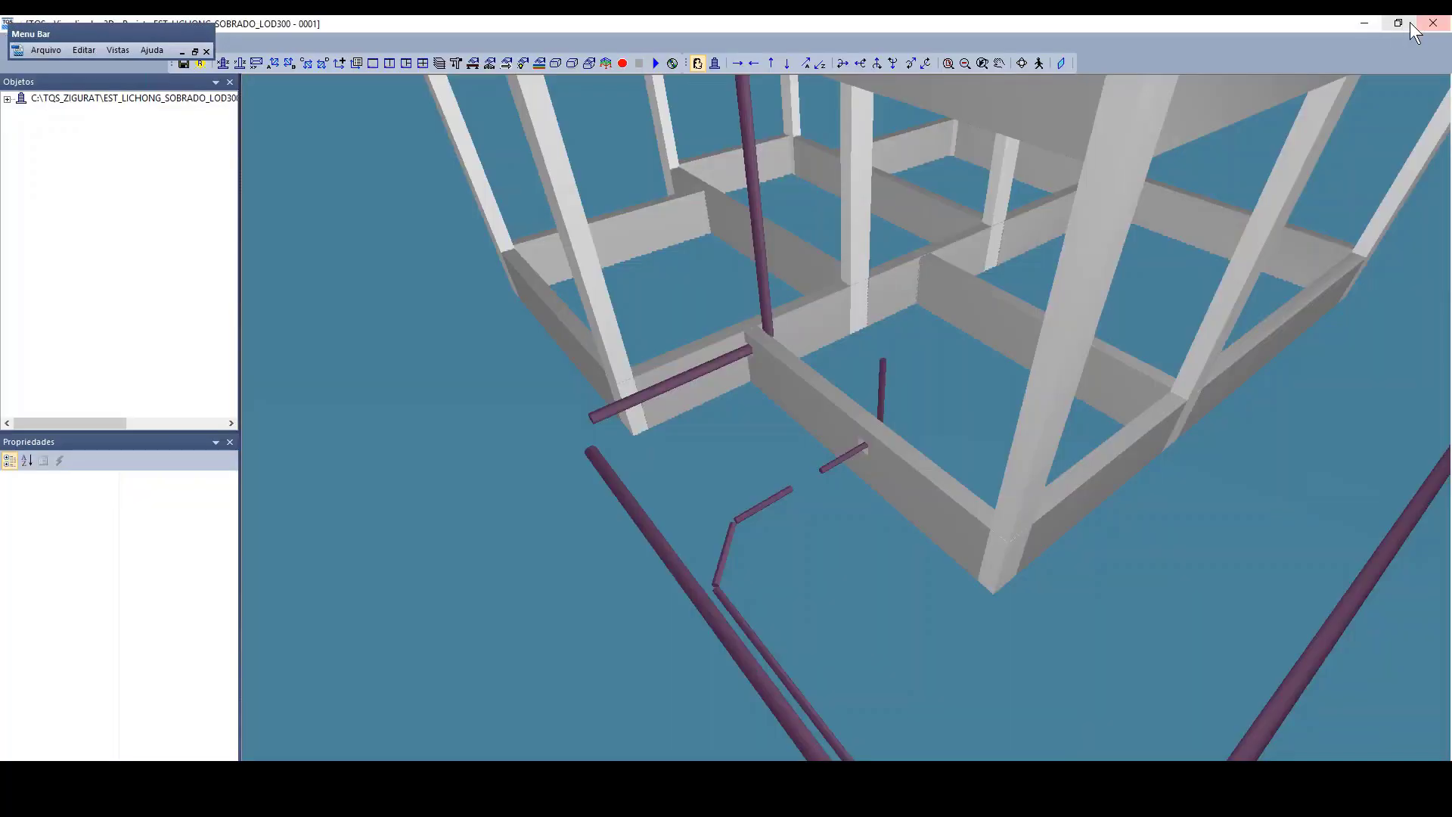
Step: Return to the TQS manager, open the FUNDAÇÃO plan of EST_LICHONG_SOBRADO_LOD350 and check the pipe holes in beam V2
click(1422, 23)
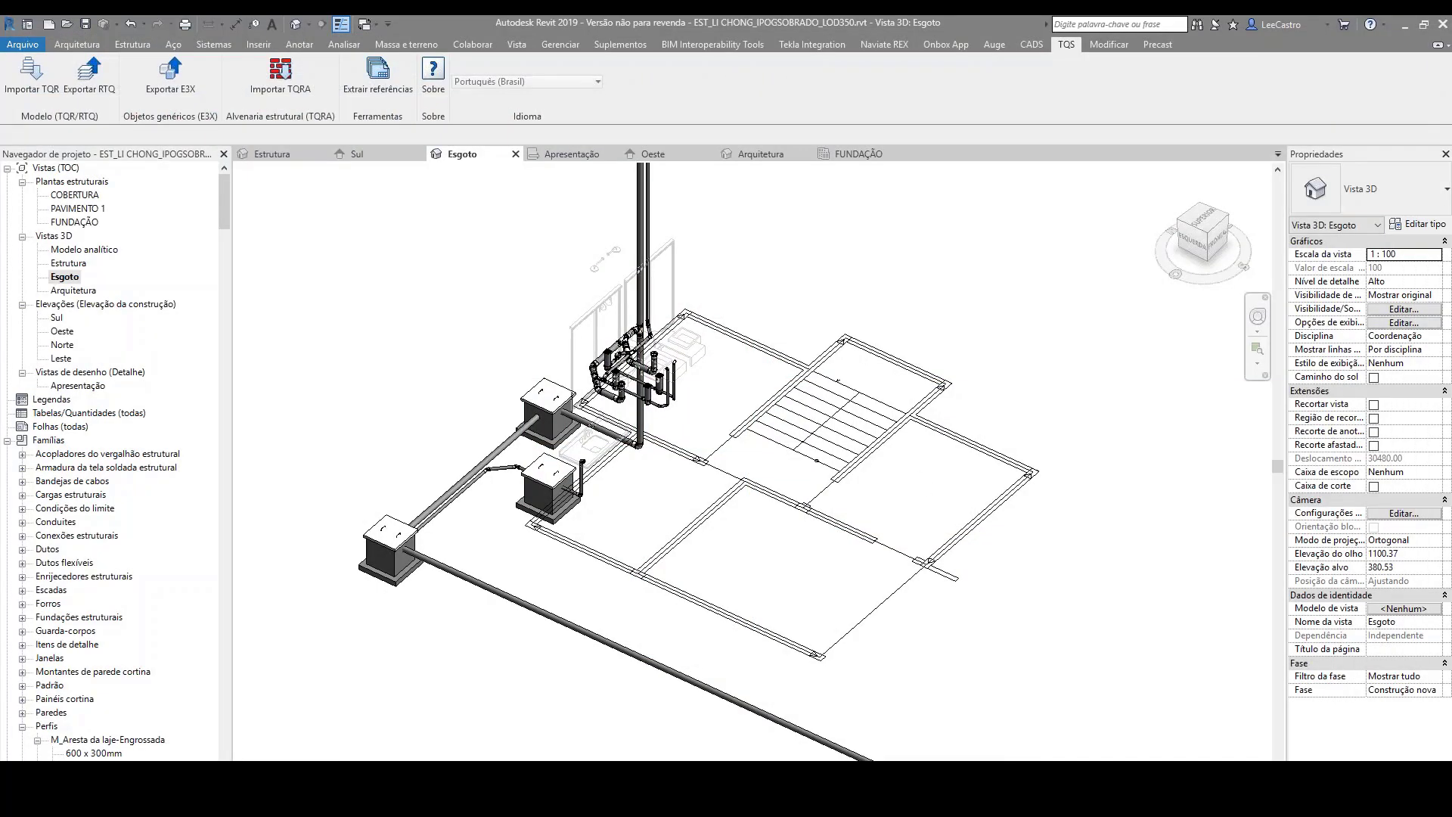
click(948, 778)
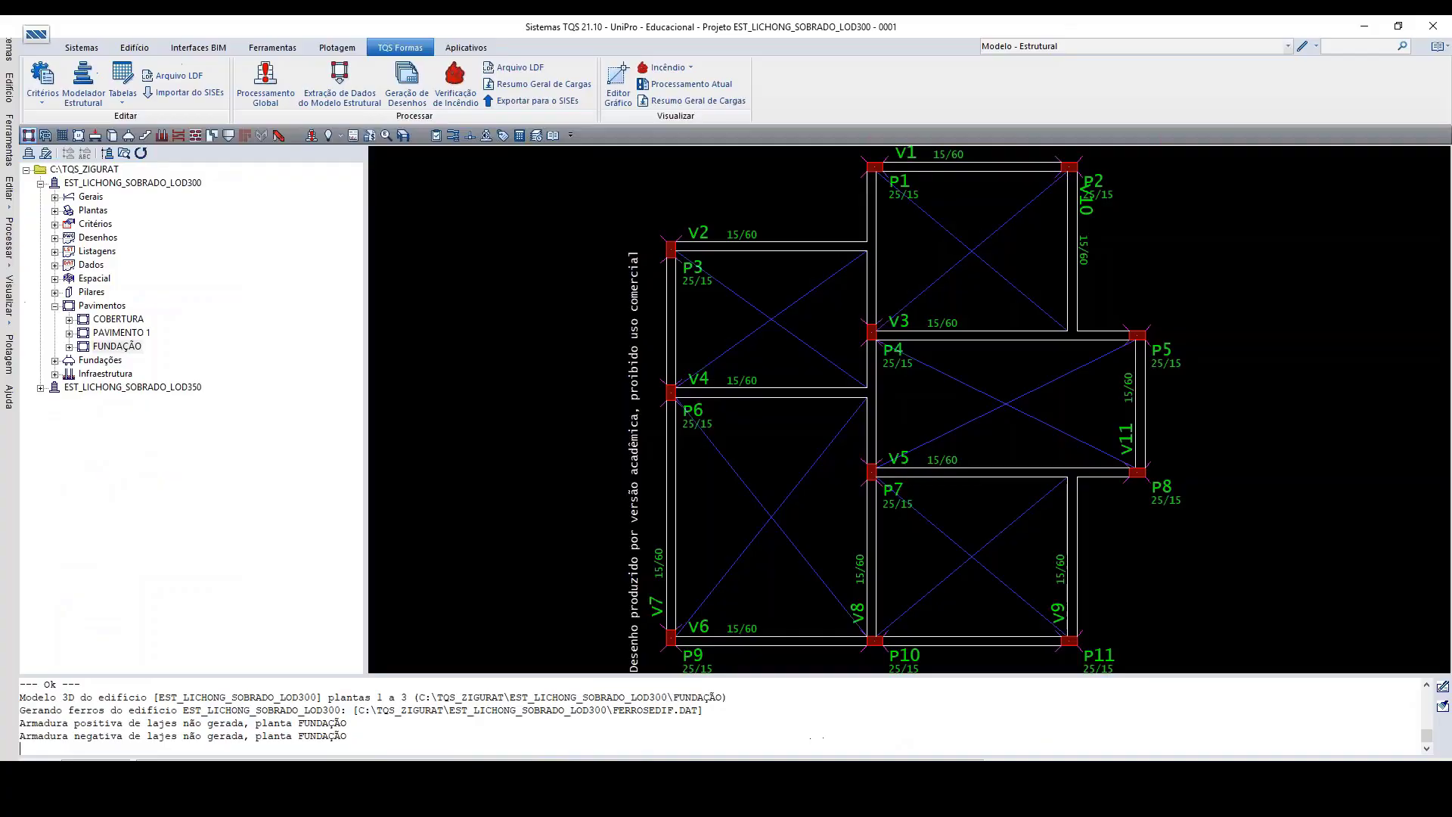
click(87, 388)
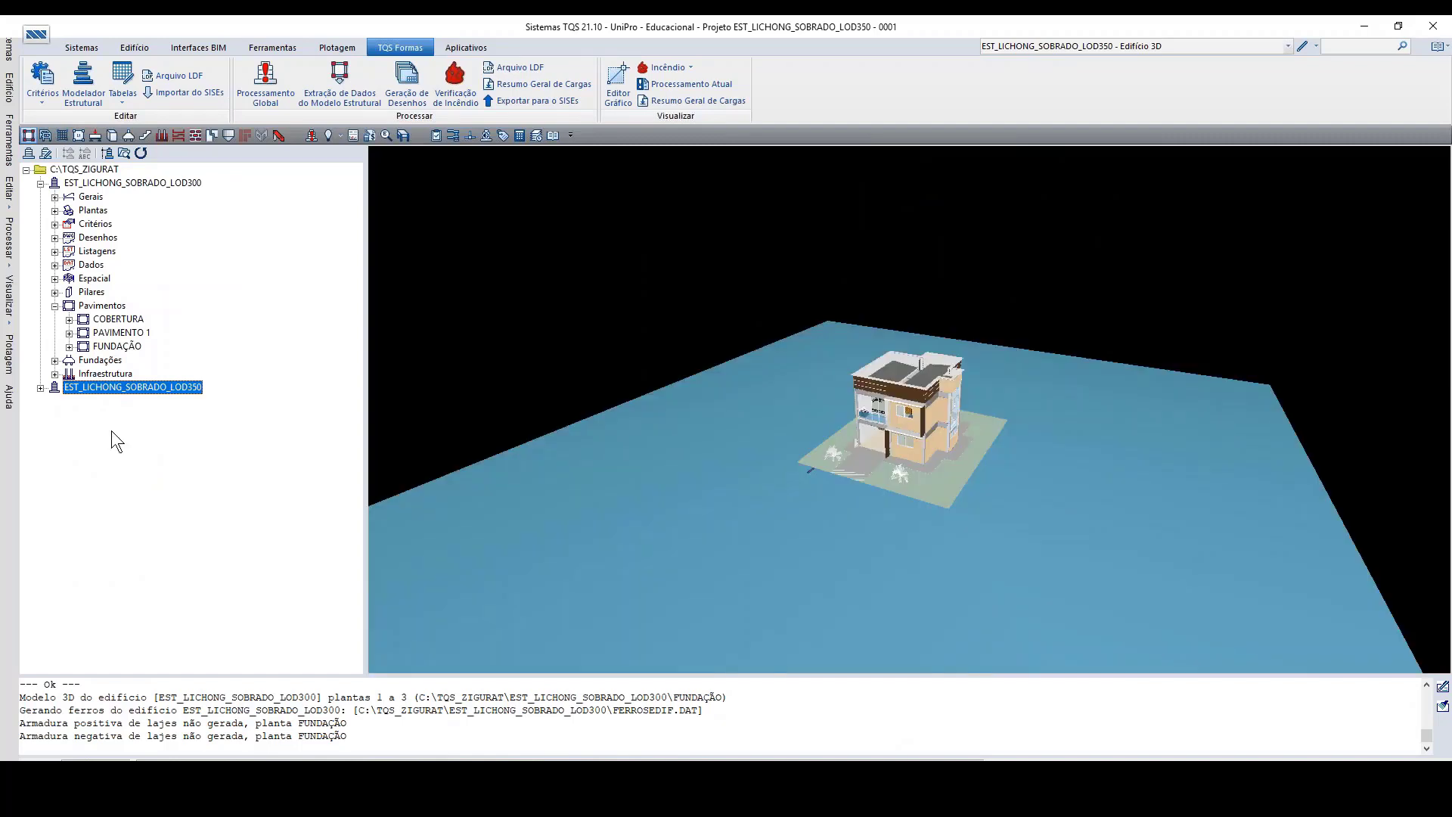
click(728, 314)
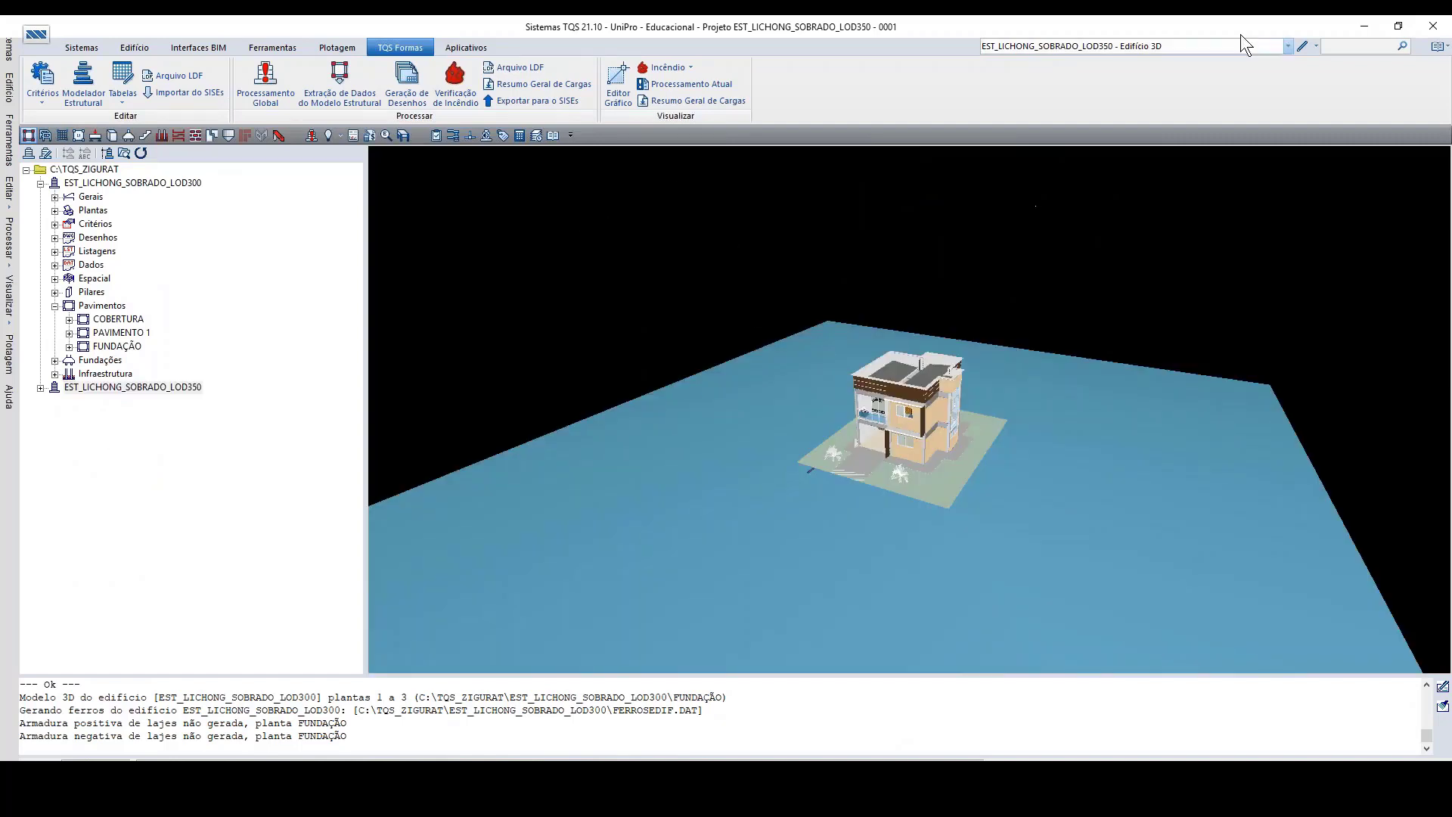
click(41, 388)
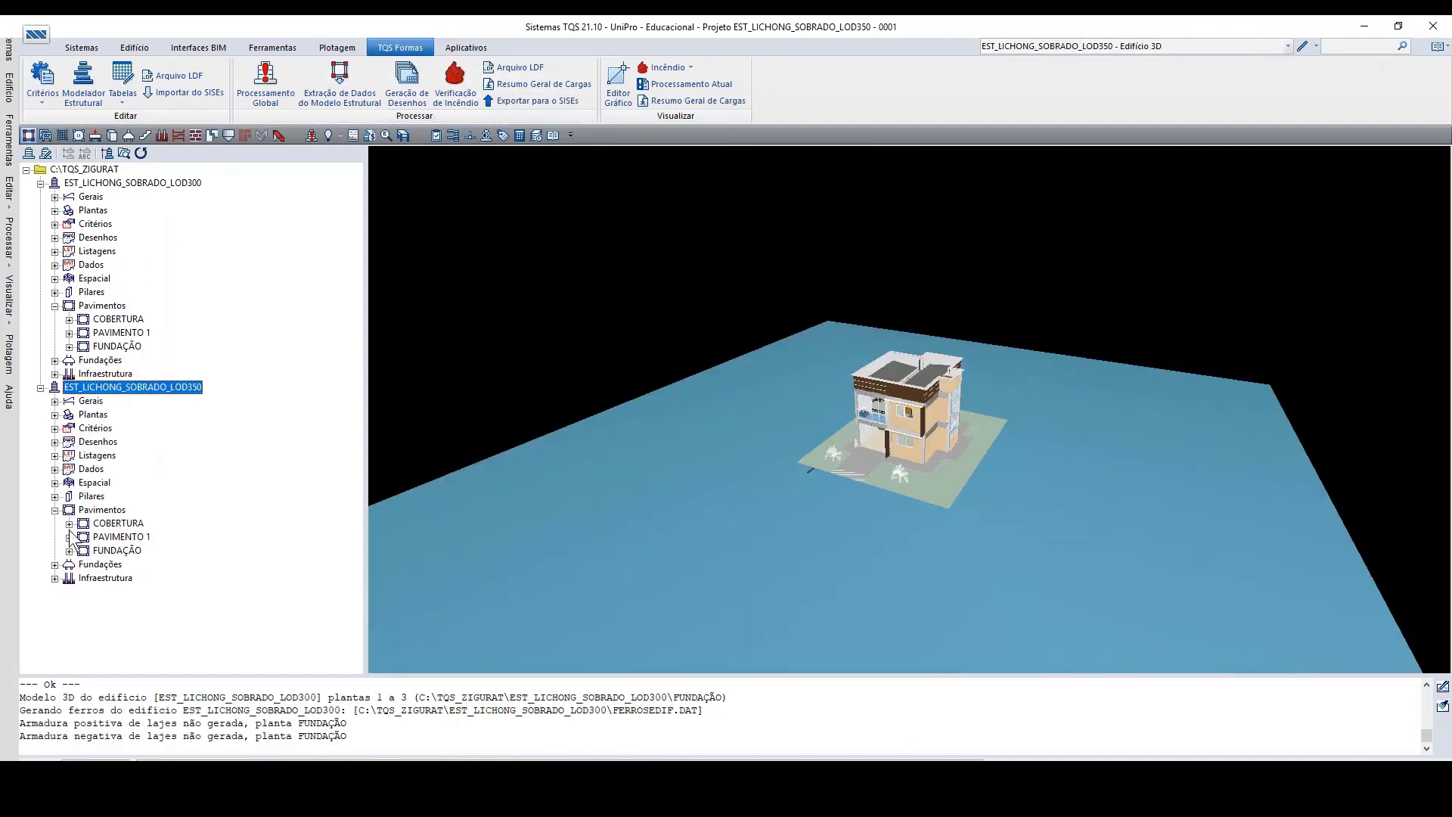
double_click(106, 551)
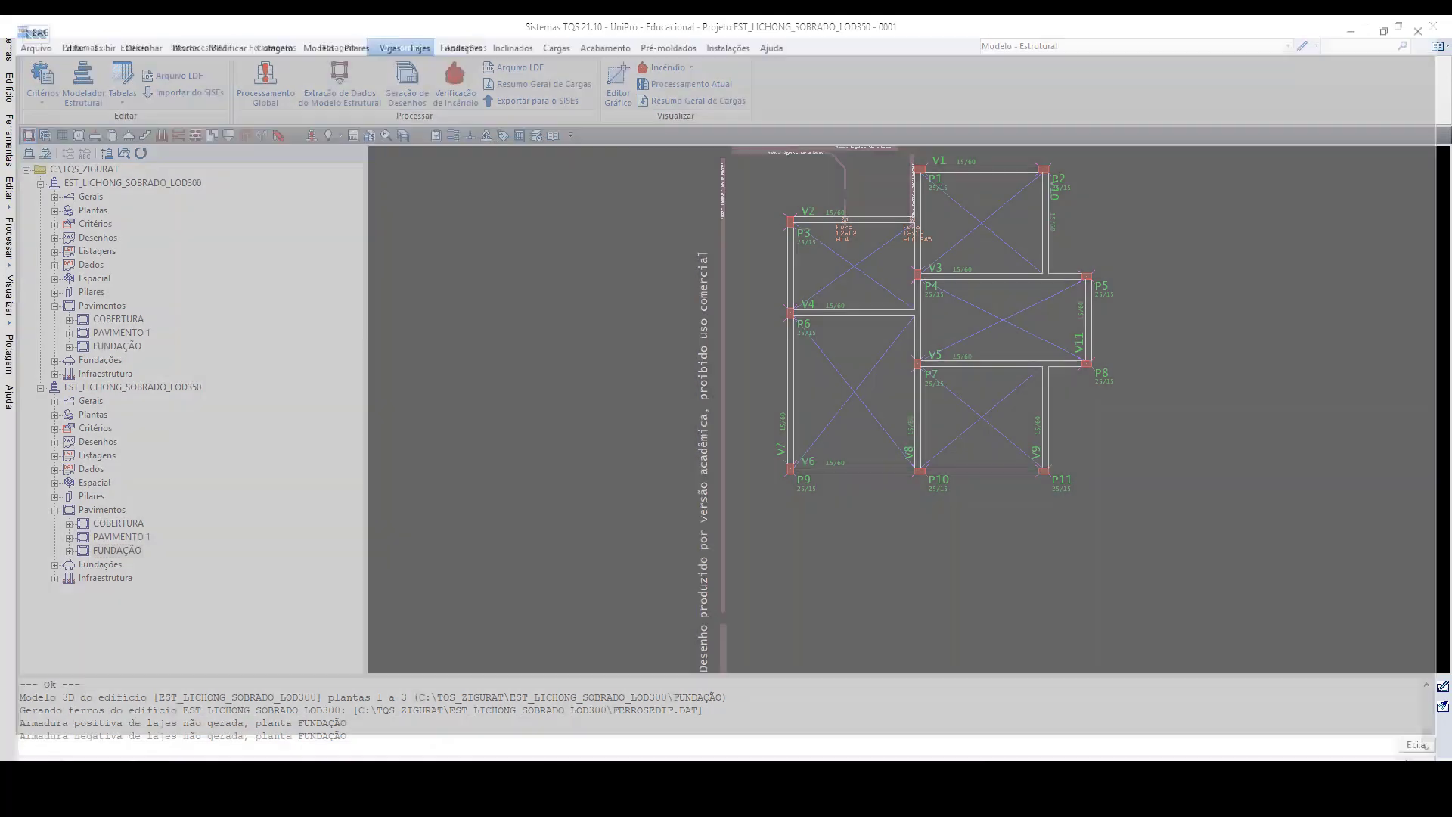
scroll(639, 259, up, 3)
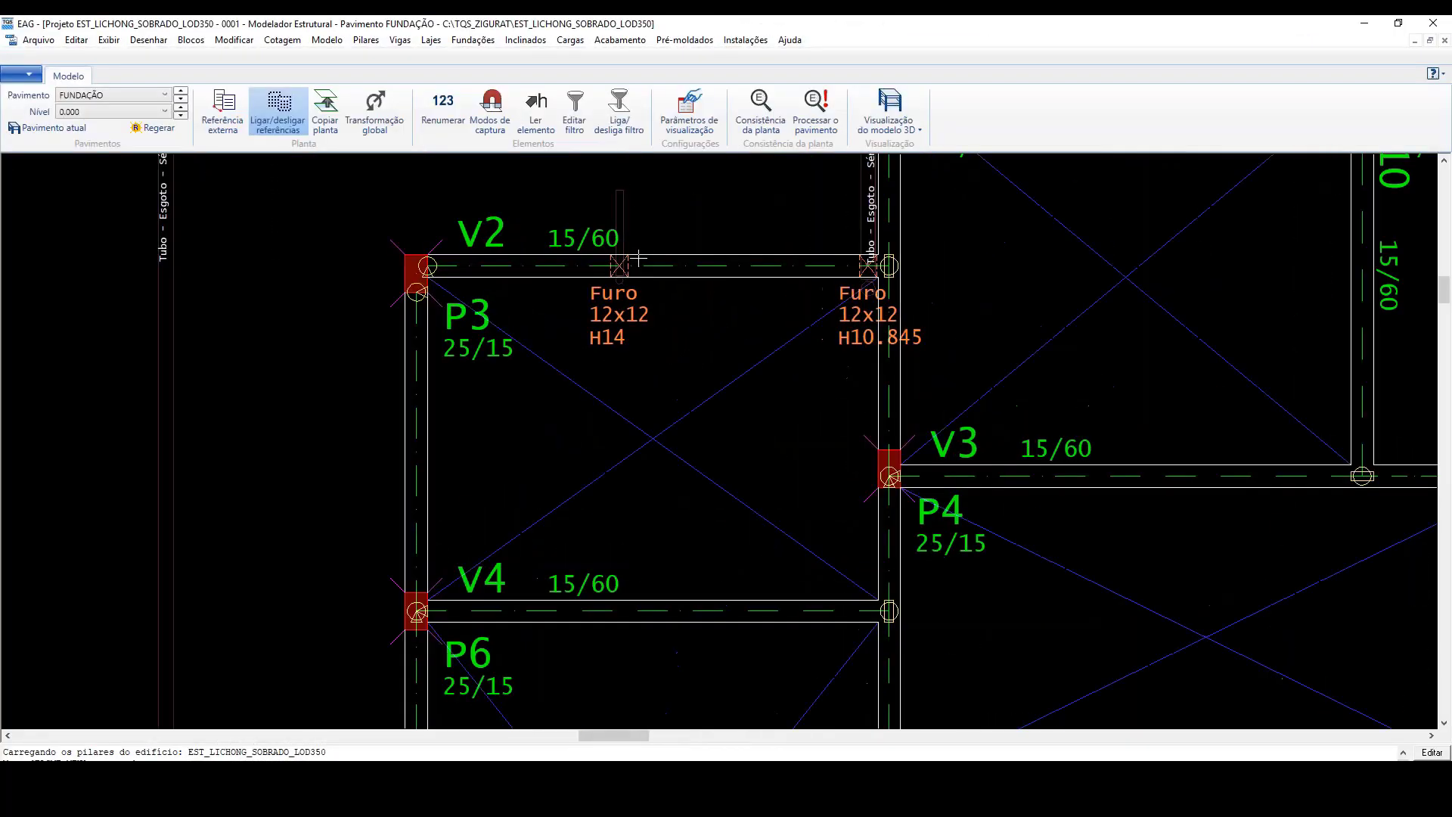
scroll(602, 327, down, 5)
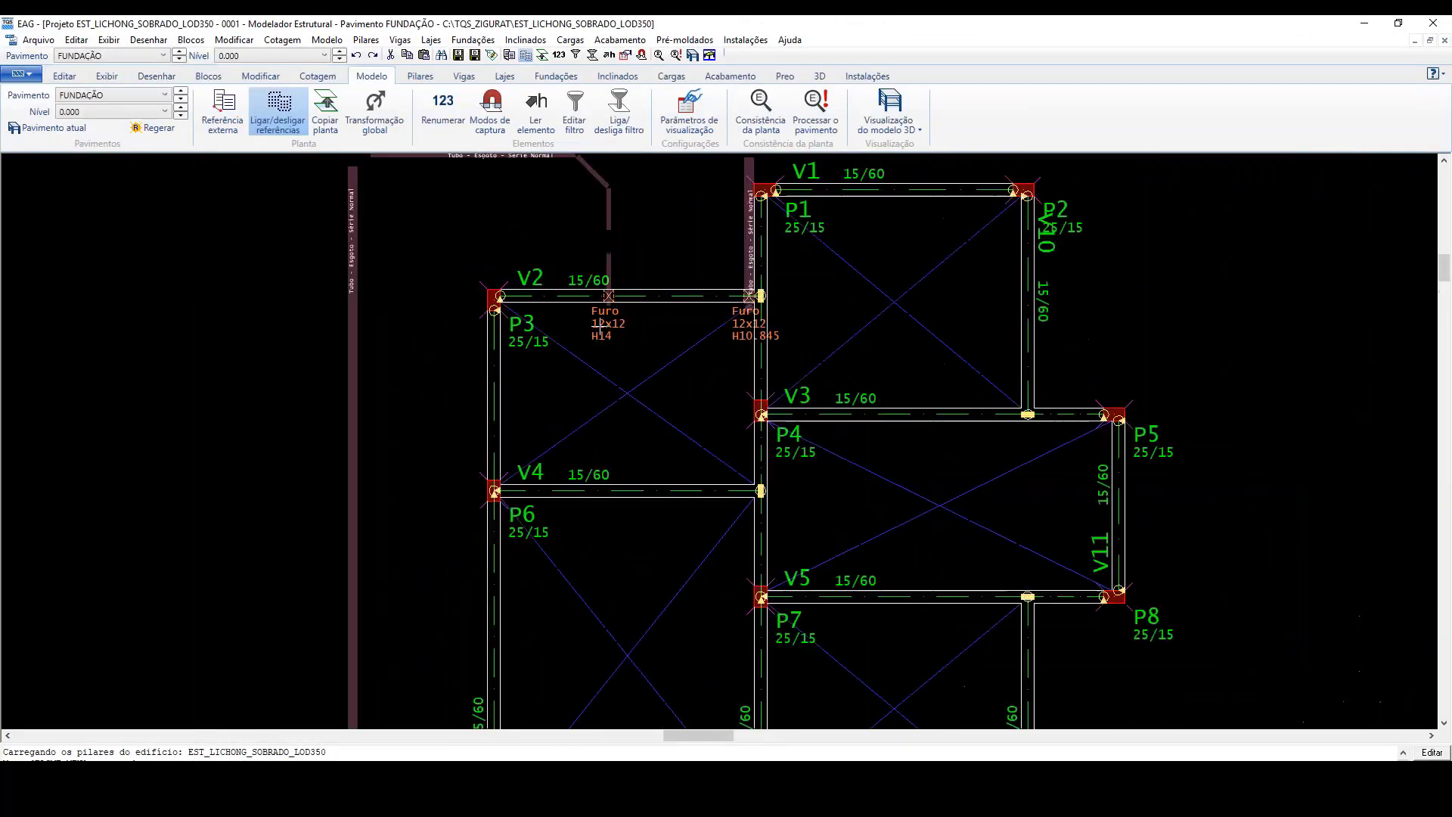
scroll(601, 327, down, 1)
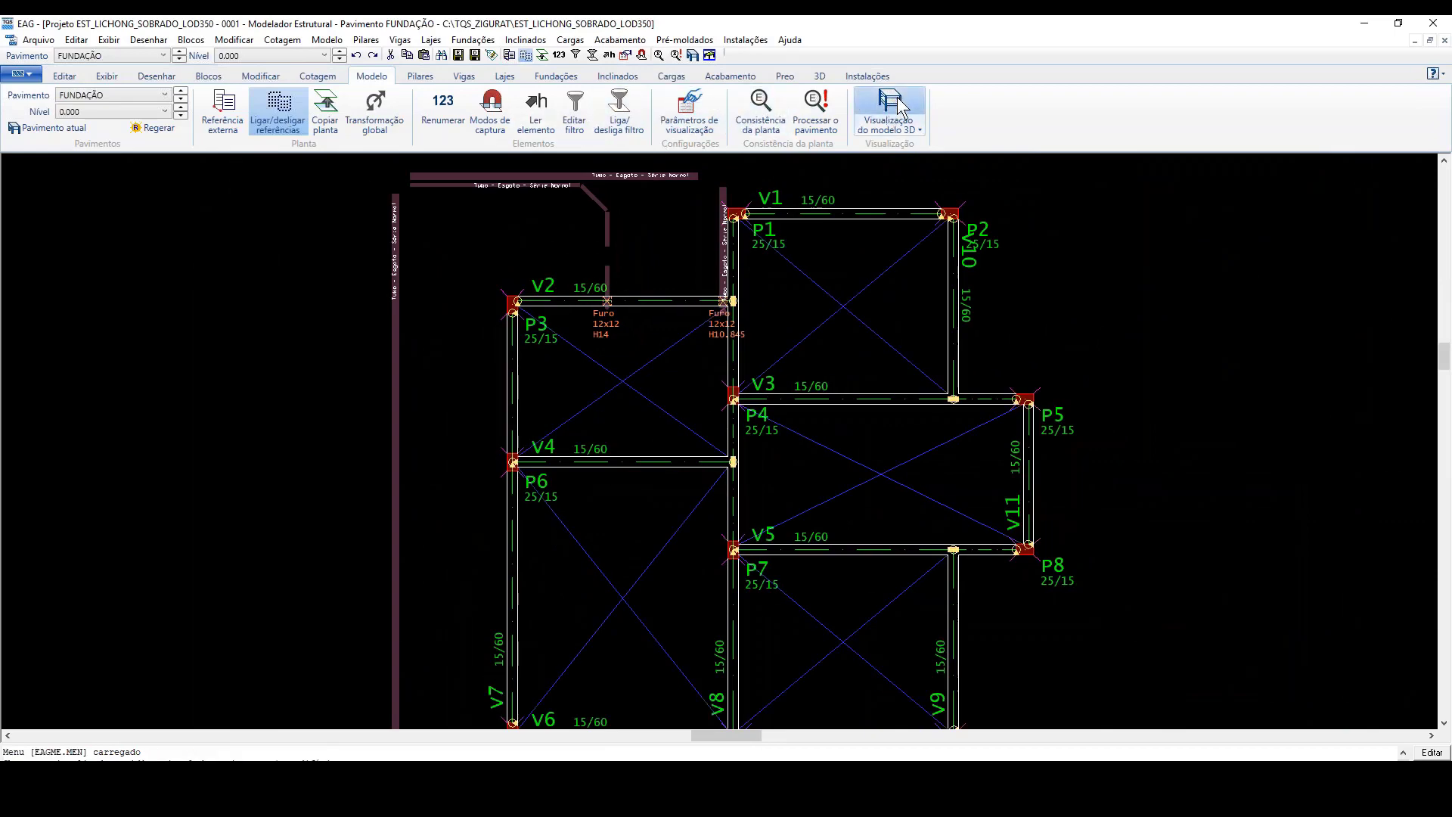
Step: Generate the building's 3D model with updated beam, column and slab reinforcement, excluding external references and walls, check it and close the viewer
click(891, 104)
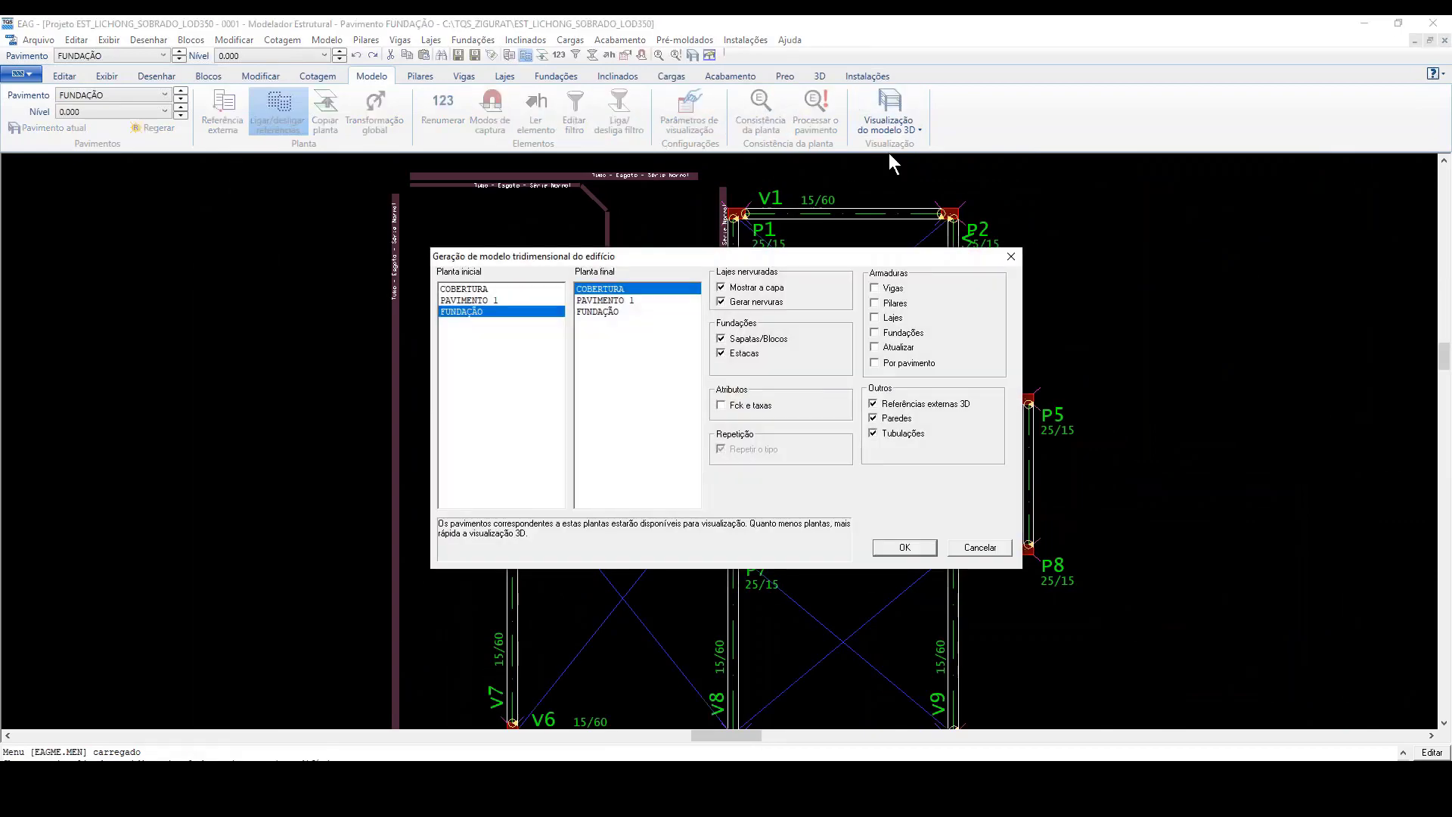
click(876, 406)
click(873, 418)
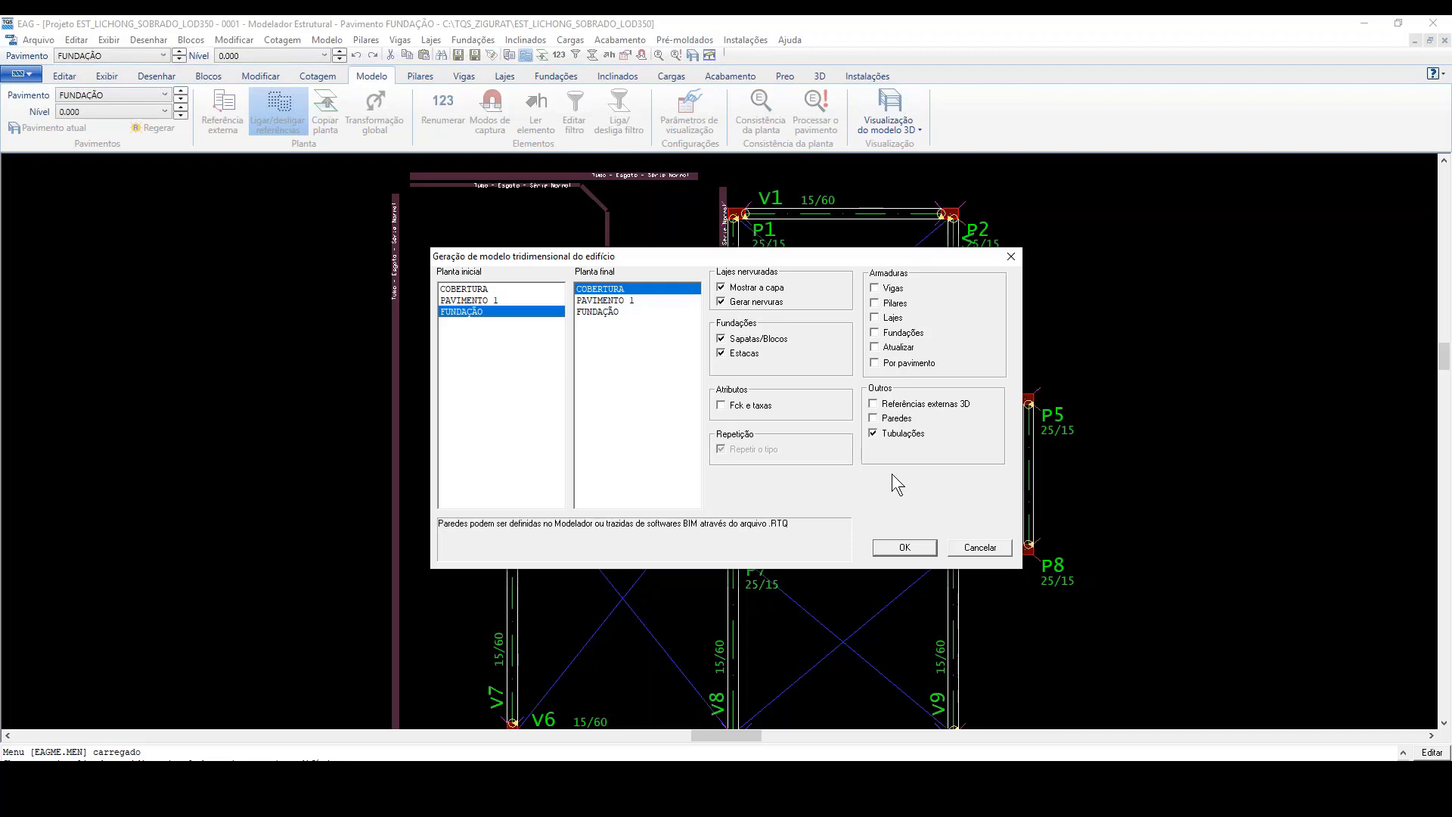
click(875, 289)
click(876, 302)
click(875, 317)
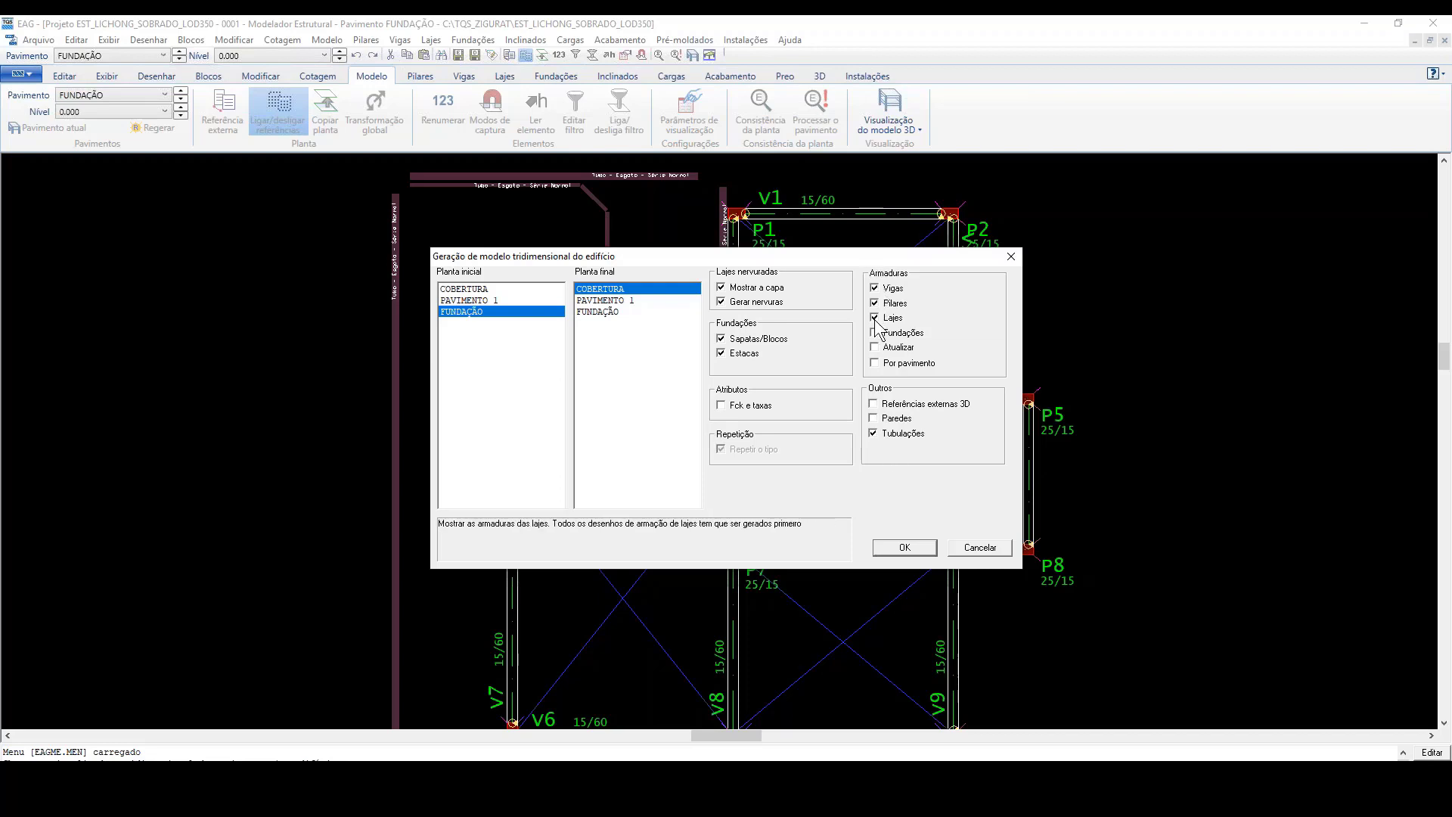
click(875, 348)
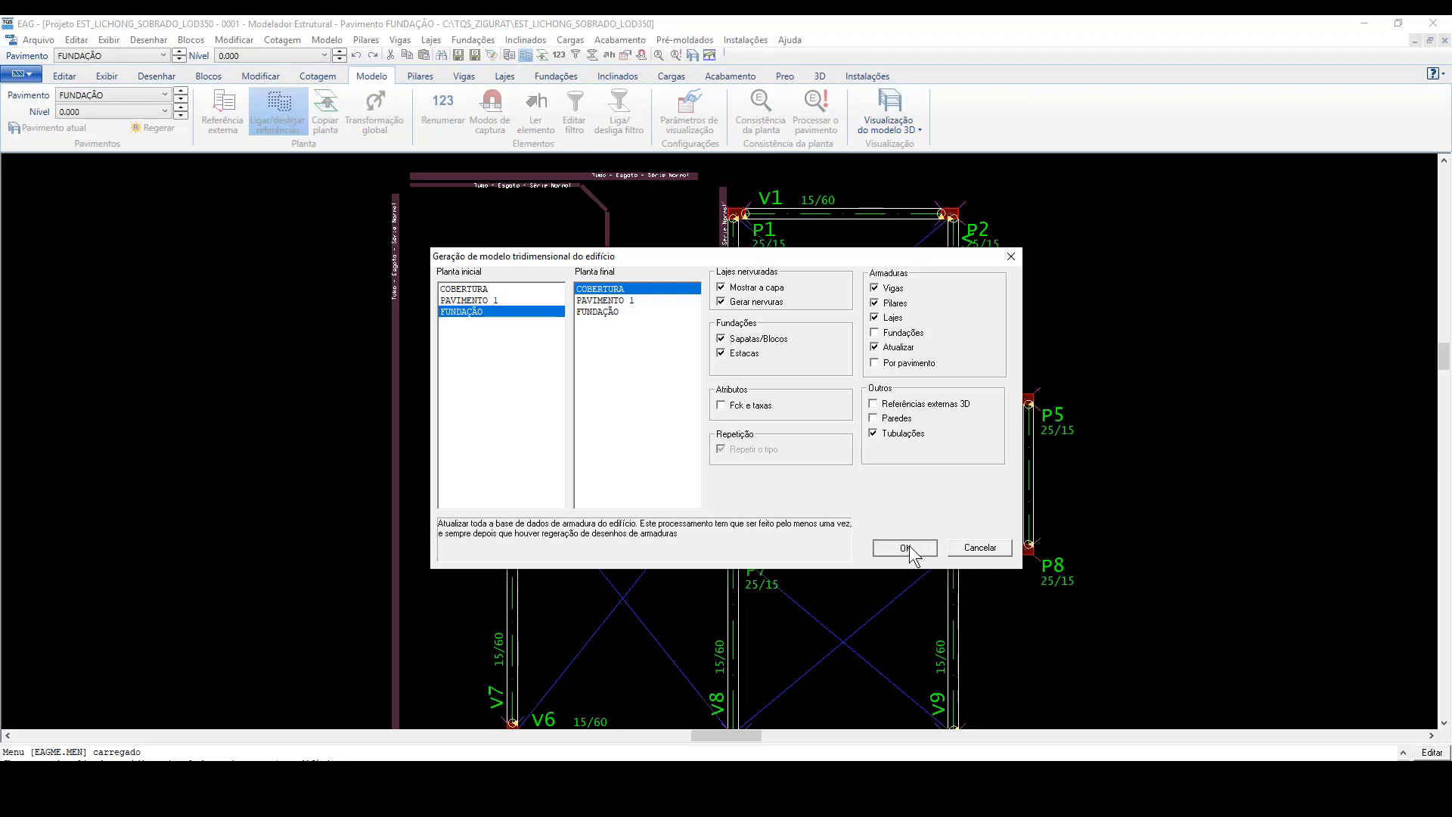
click(909, 546)
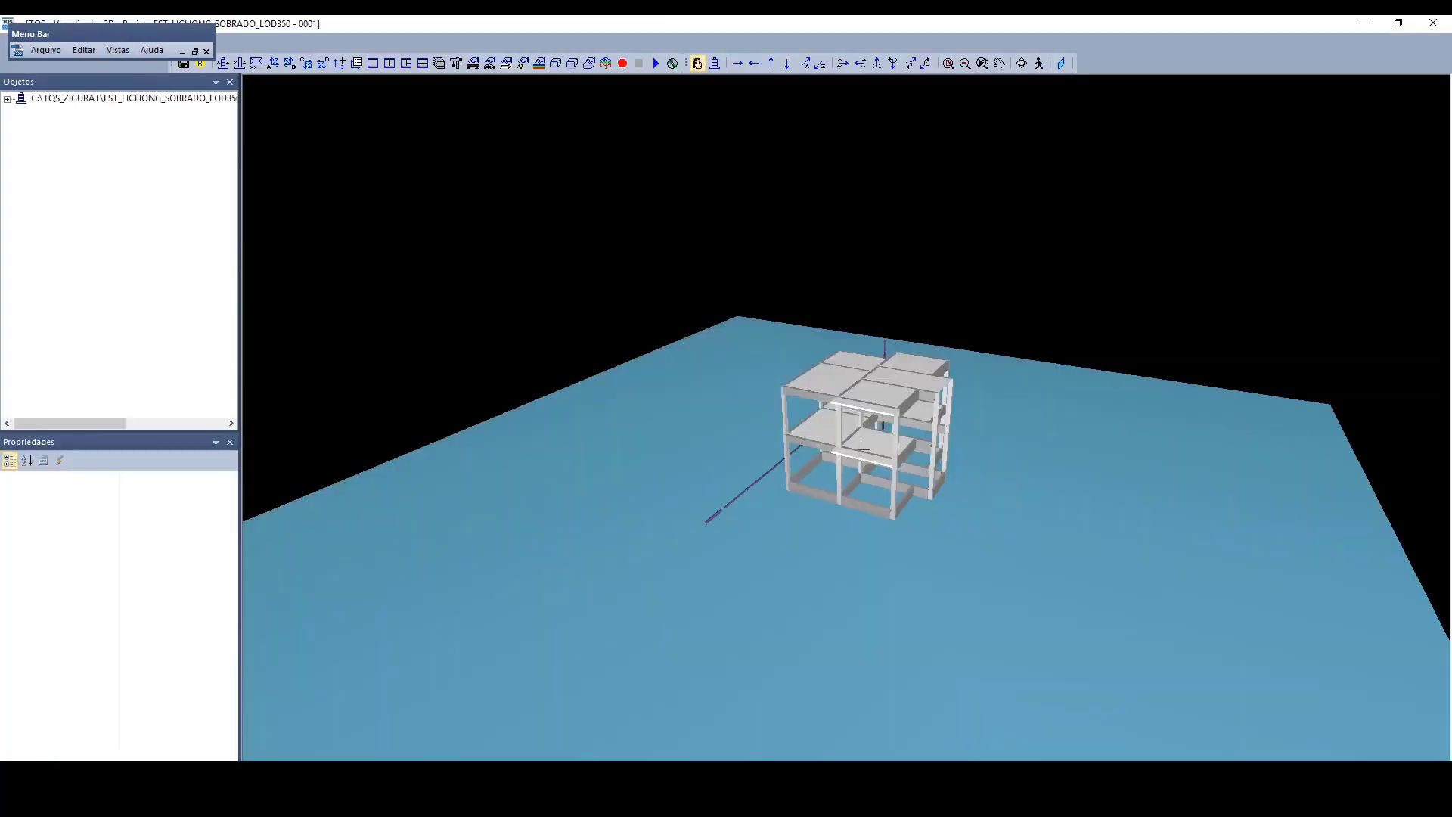
scroll(929, 171, up, 5)
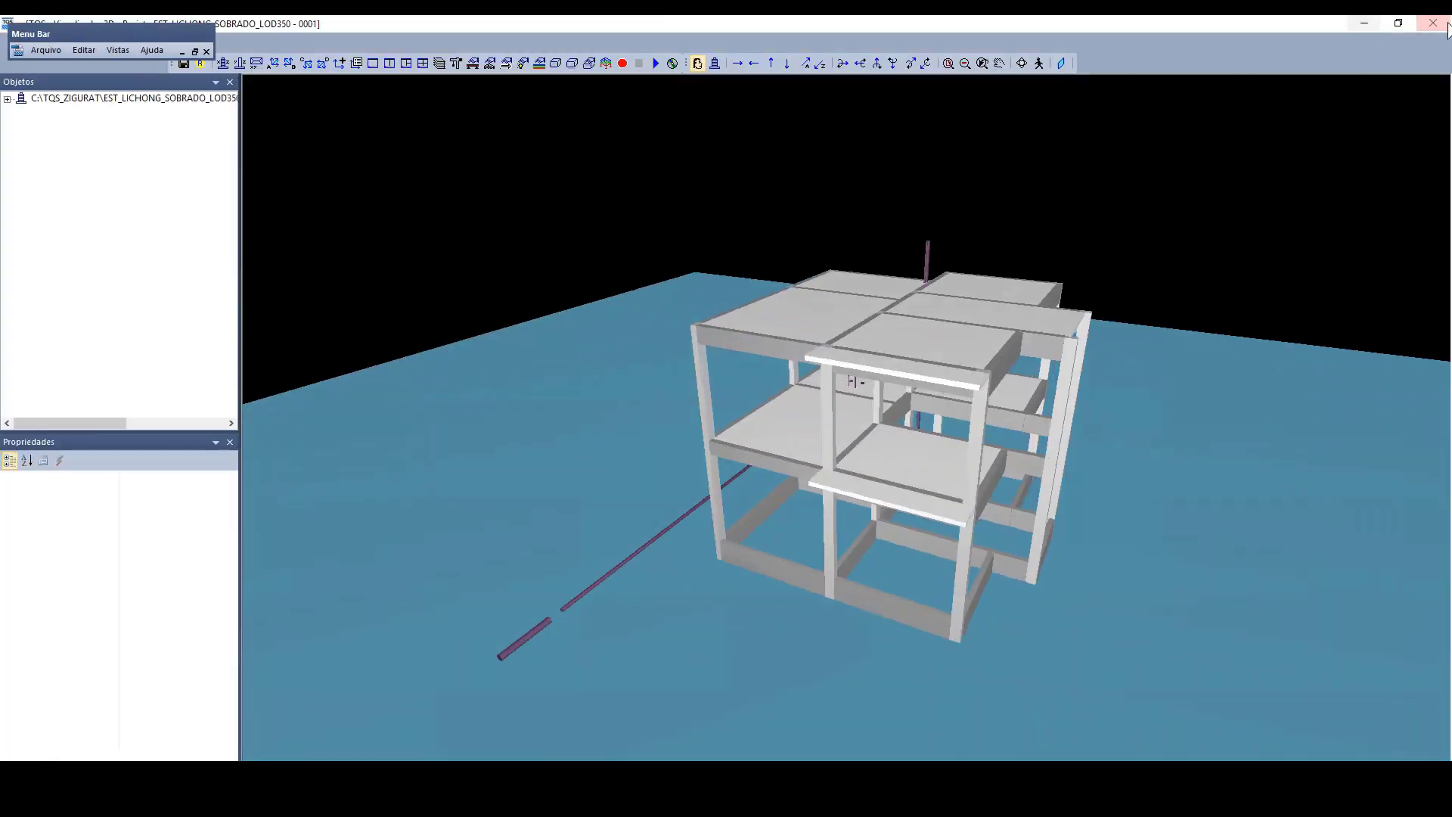
click(1434, 24)
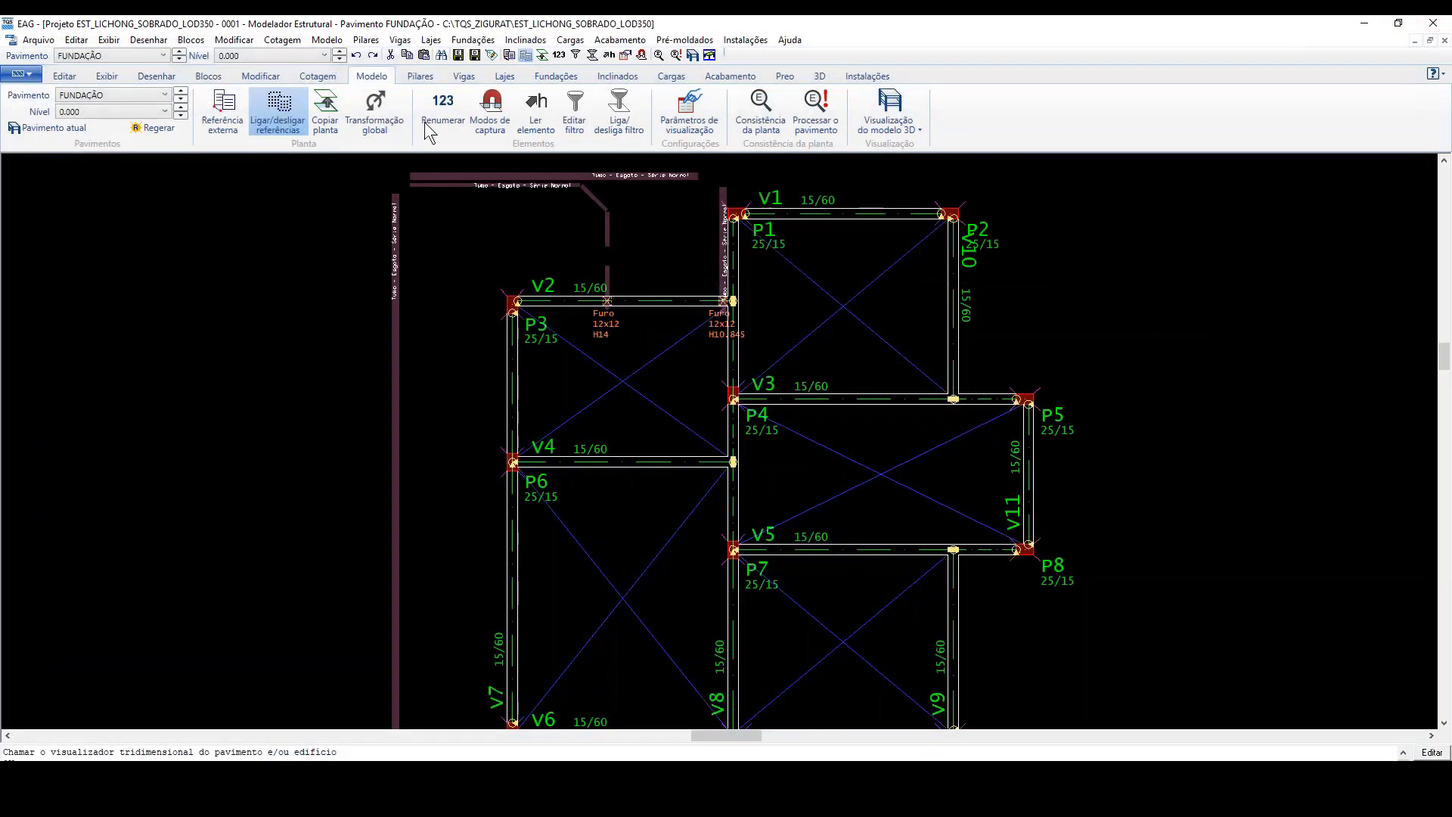
Step: Generate the 3D model again with the same options, check the structure, and close the viewer and the structural modeler
click(895, 134)
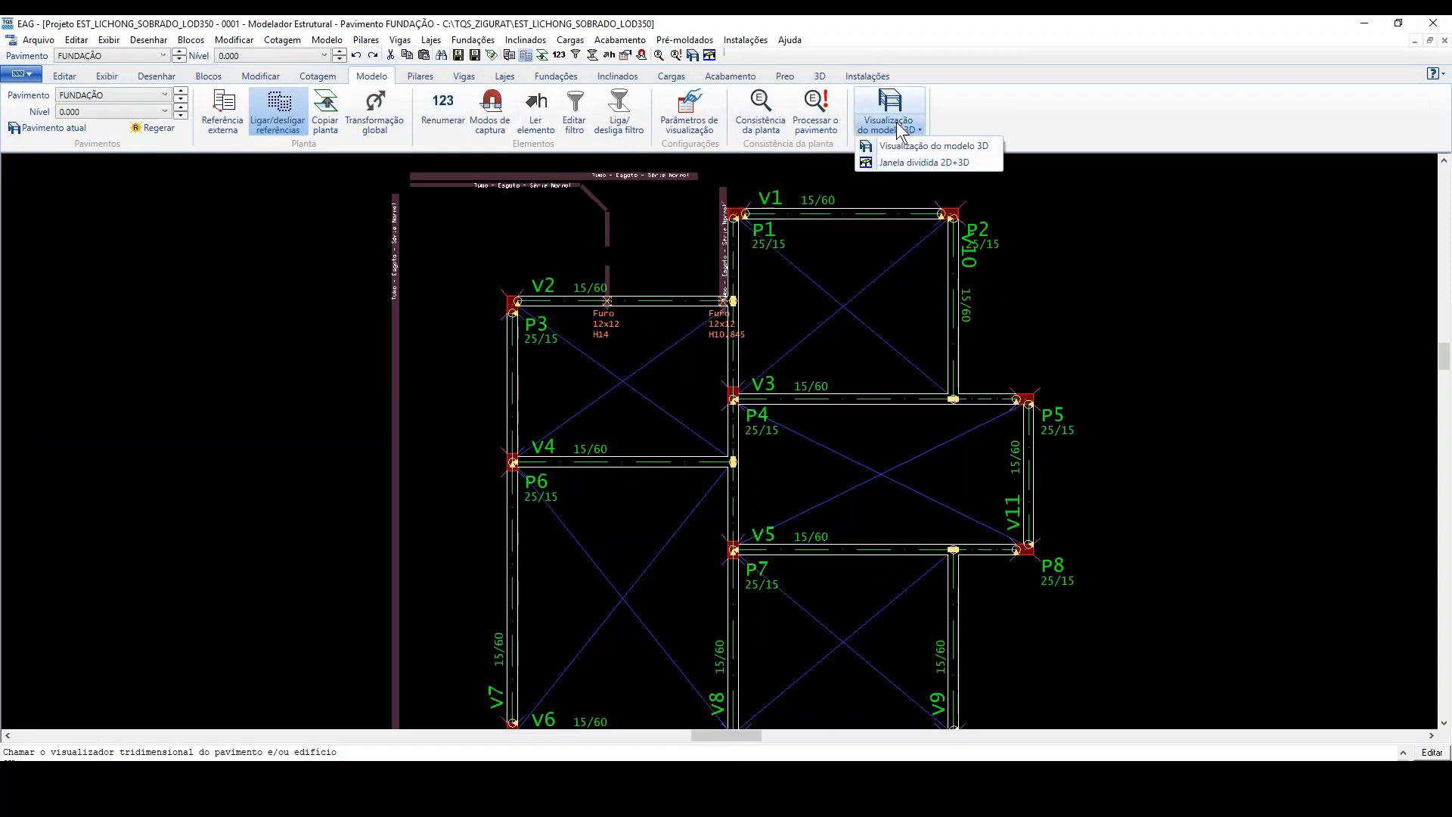
click(927, 134)
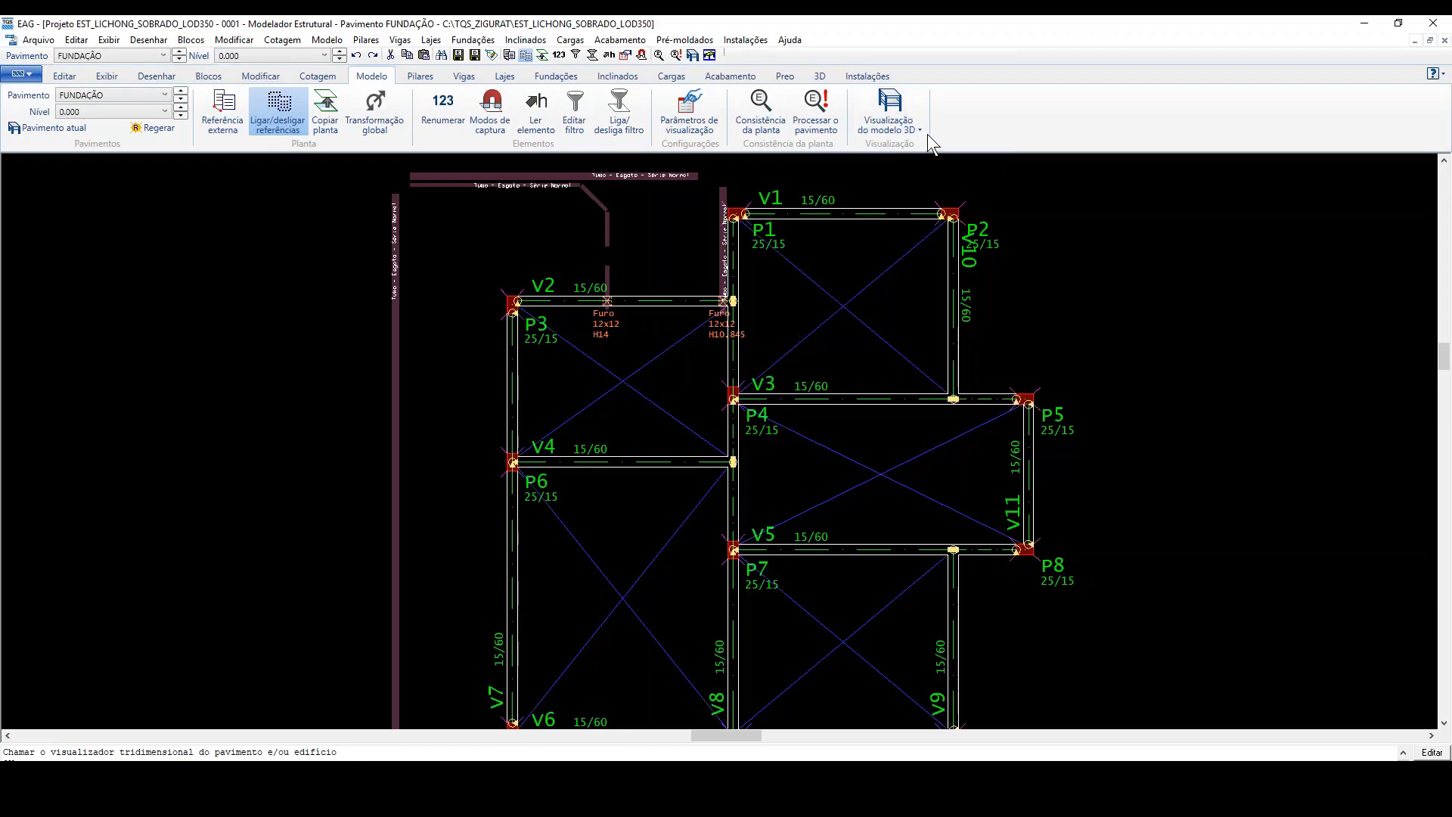
click(927, 134)
click(907, 145)
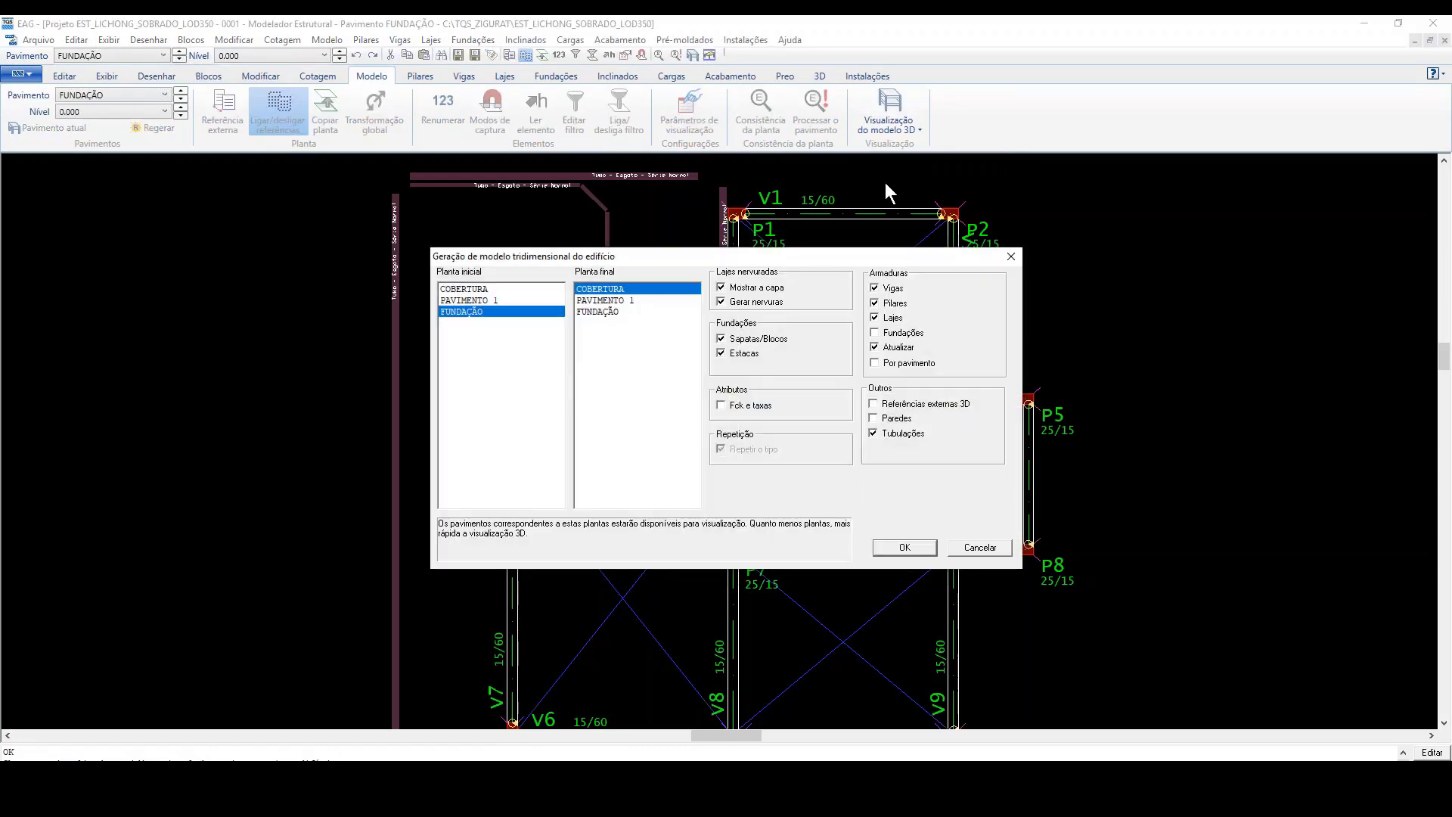
click(906, 547)
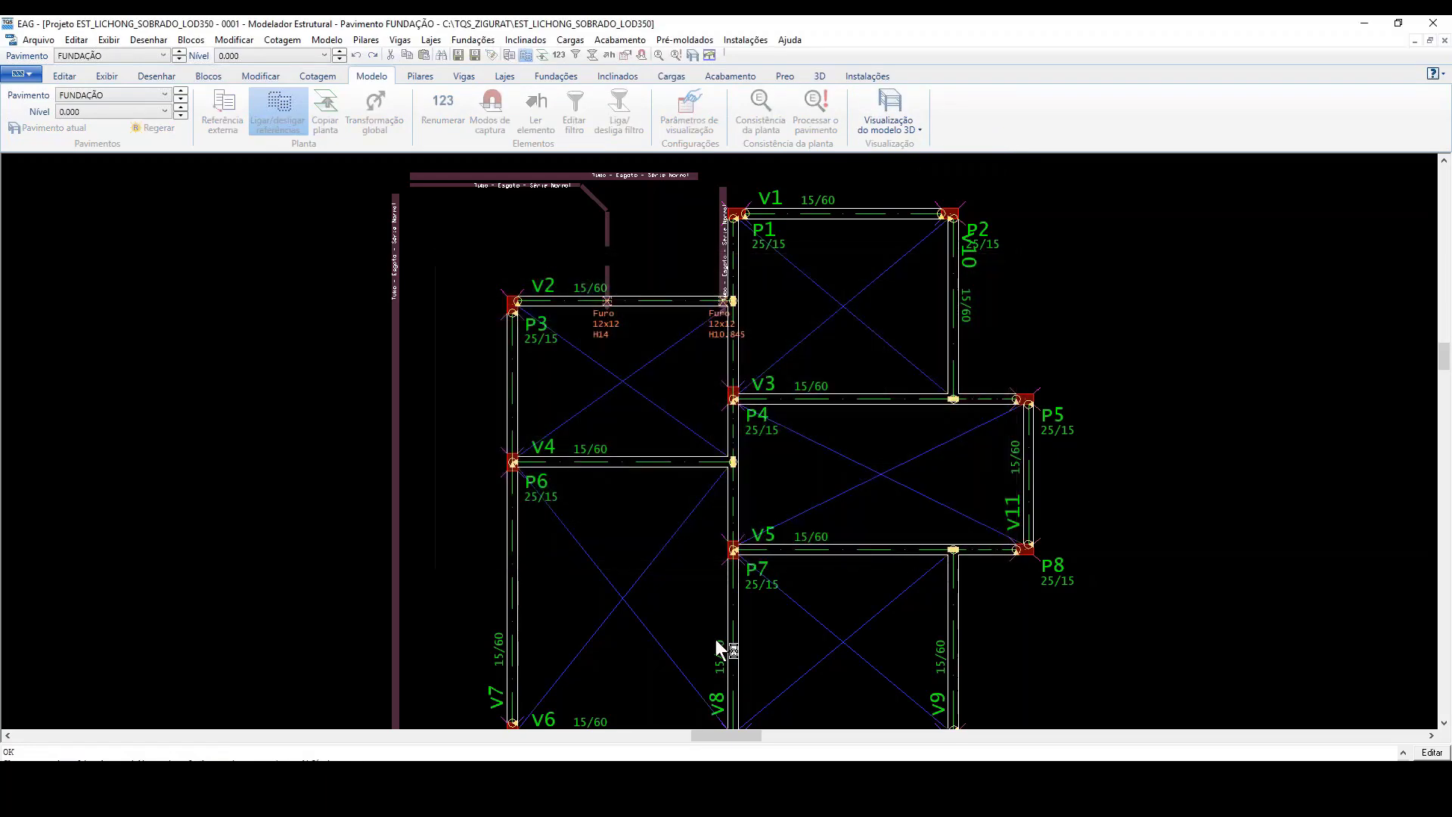
scroll(914, 470, up, 5)
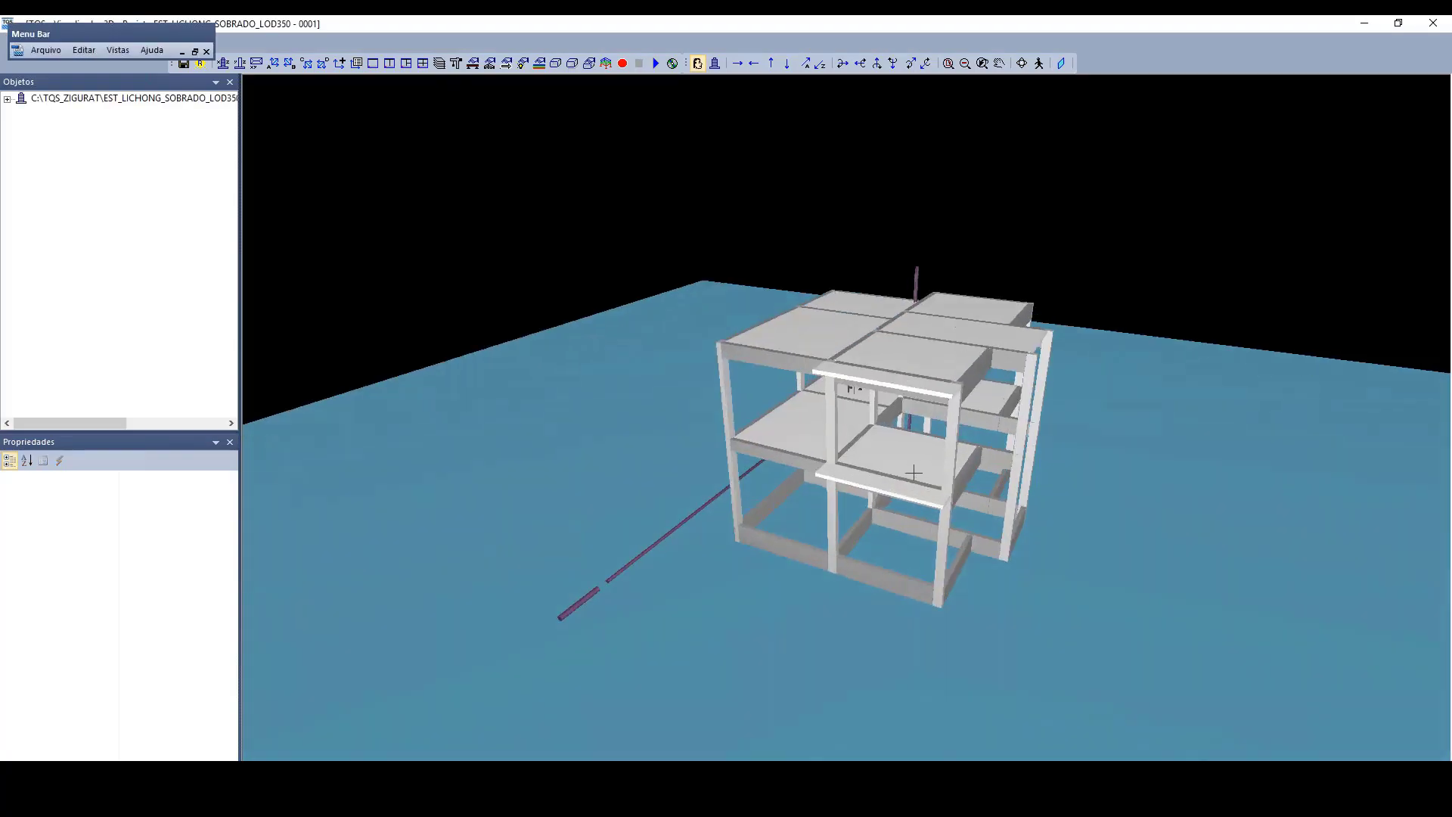
click(1437, 26)
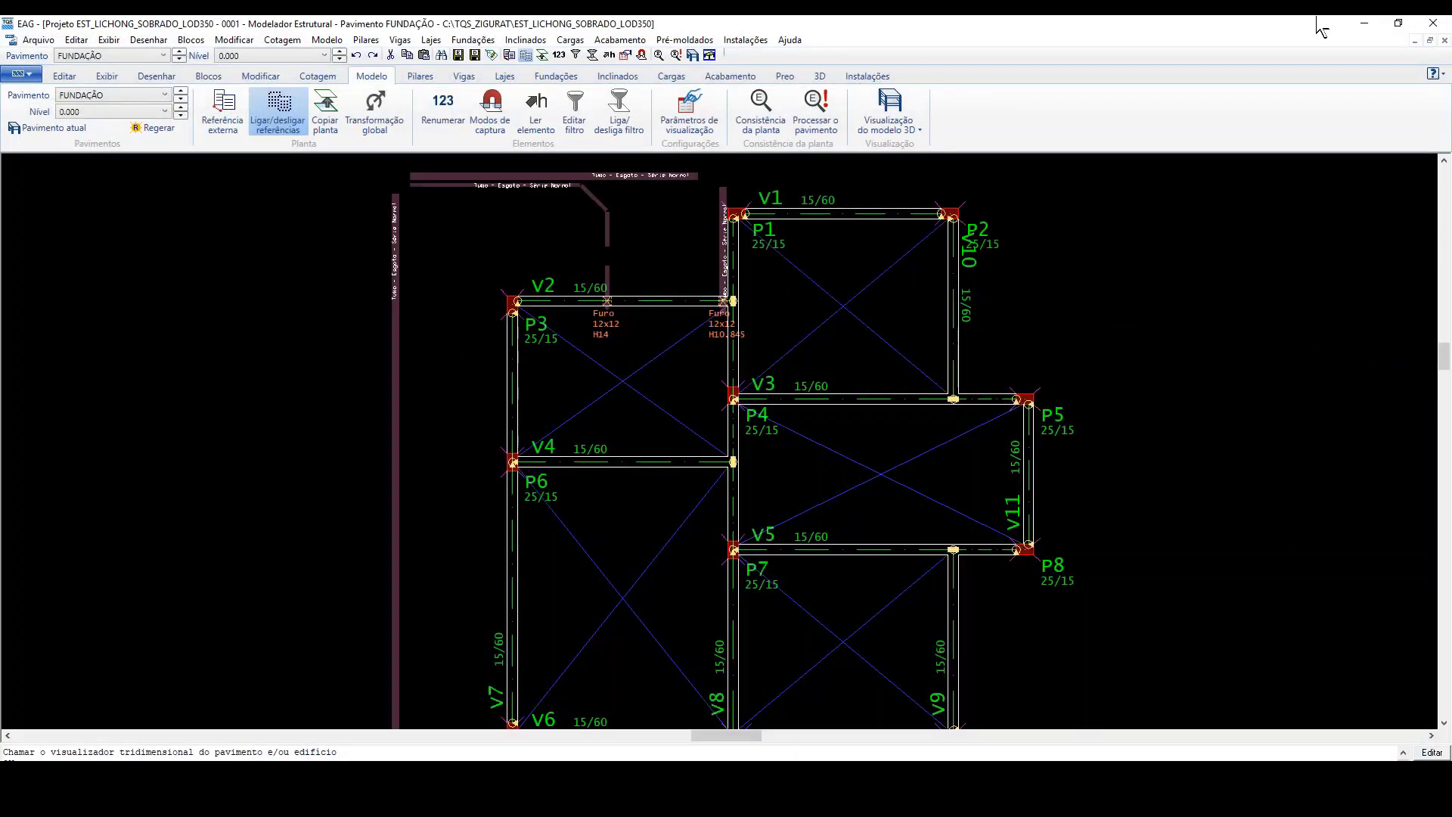
click(1433, 23)
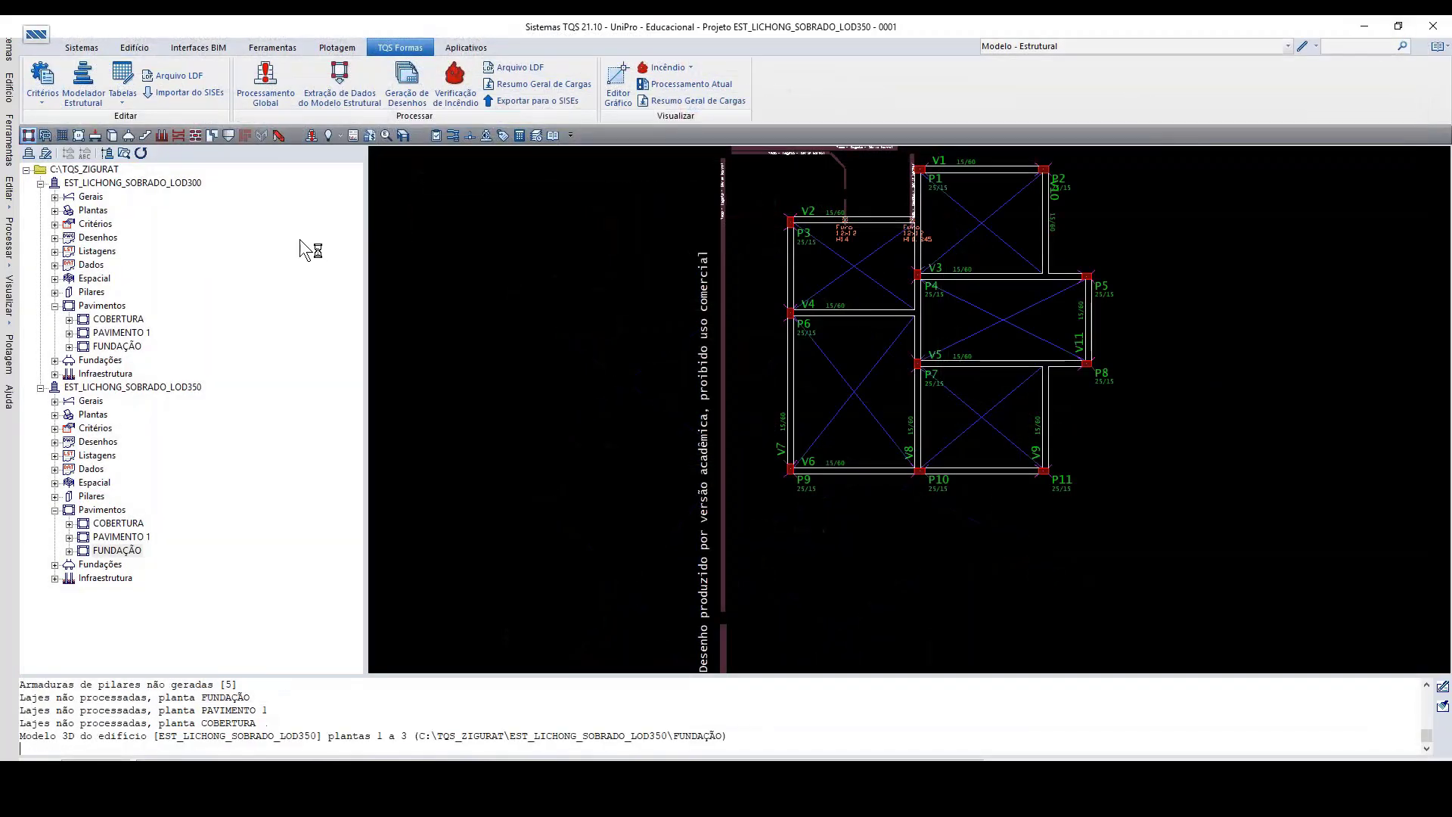
Step: Switch the current building tree to the C:\TQS_SC folder
click(112, 157)
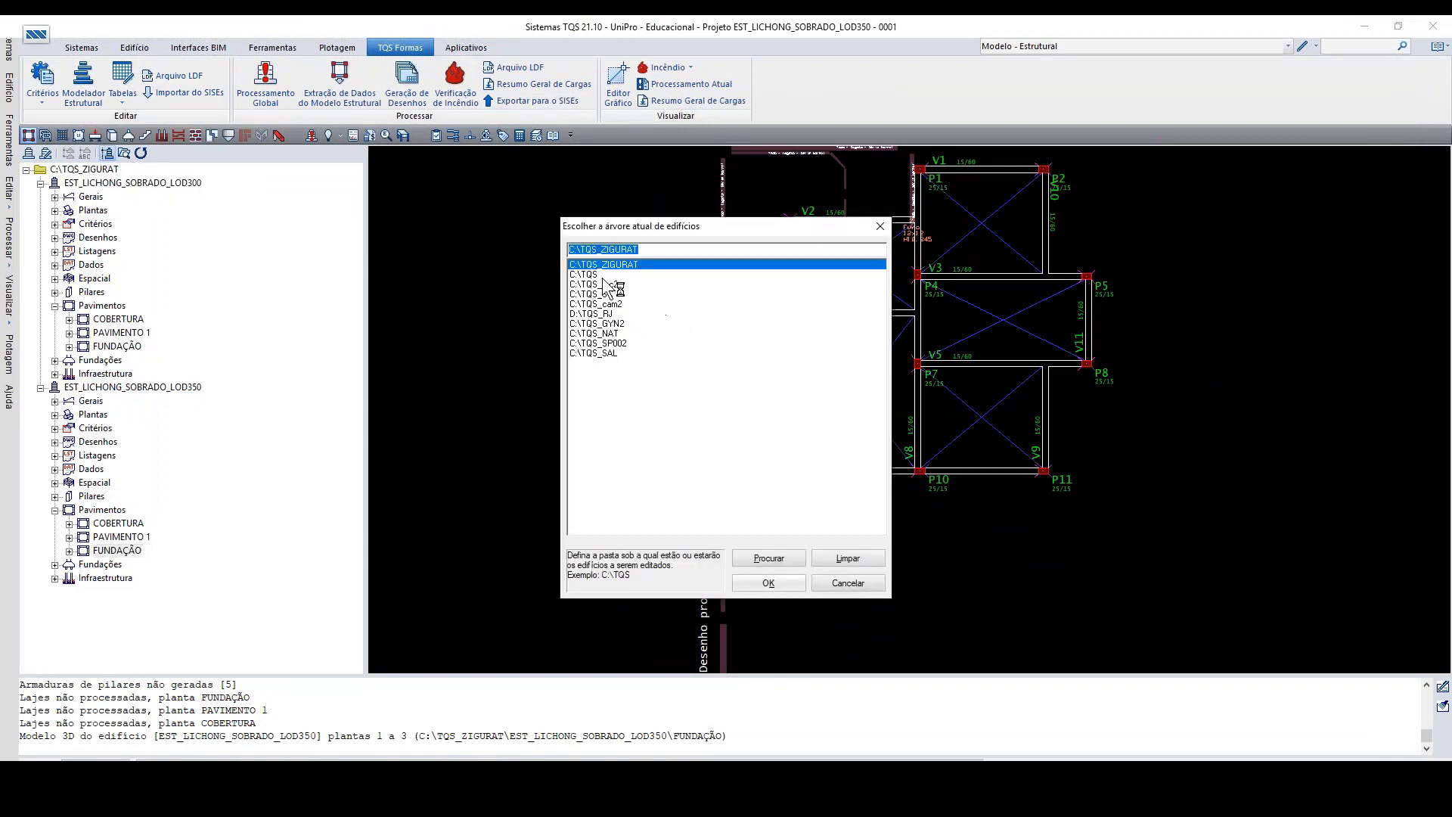
click(605, 284)
double_click(606, 285)
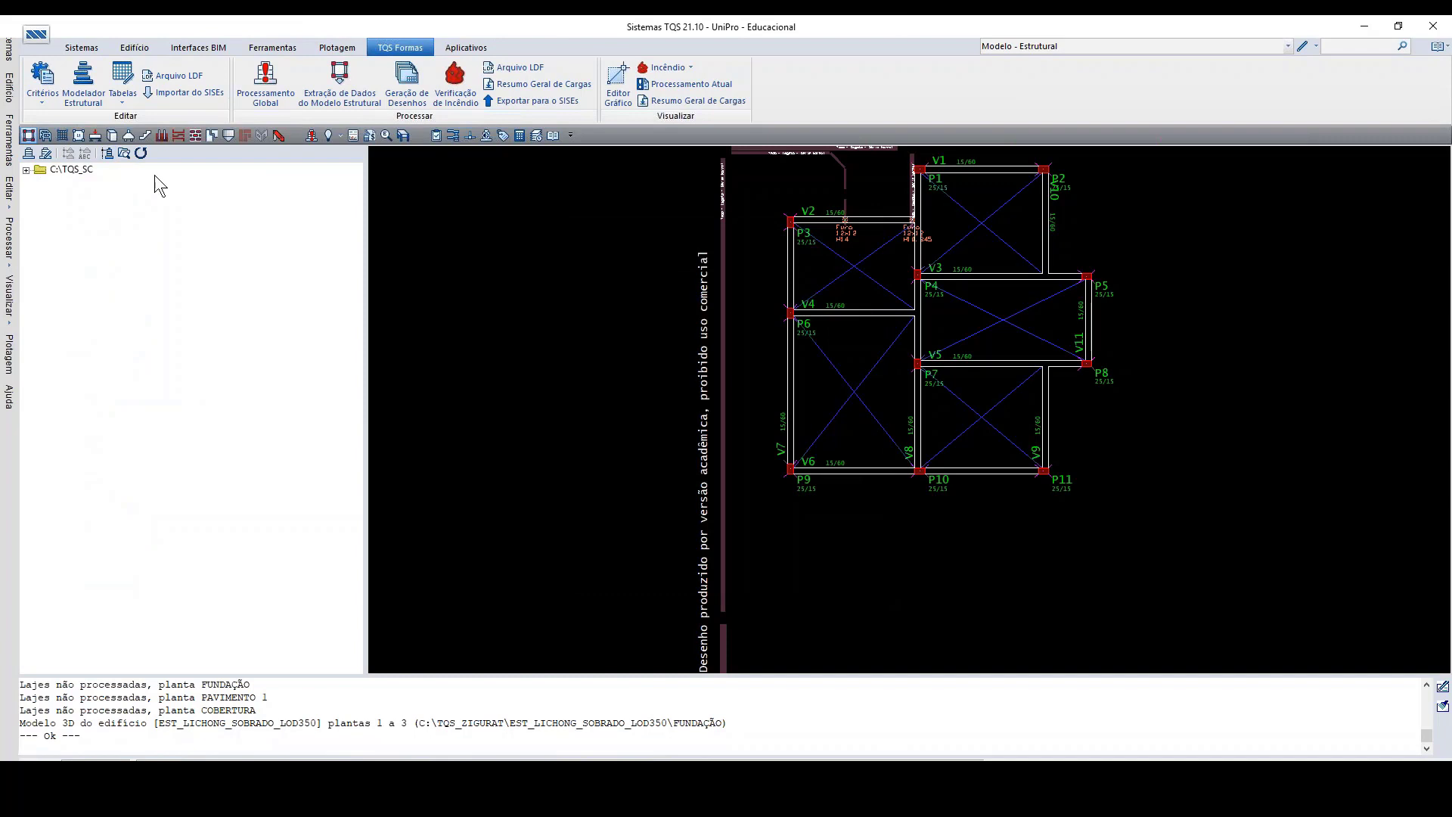
Step: Switch the current building tree to C:\TQS_rec2 and expand it to list its buildings
click(107, 156)
click(602, 294)
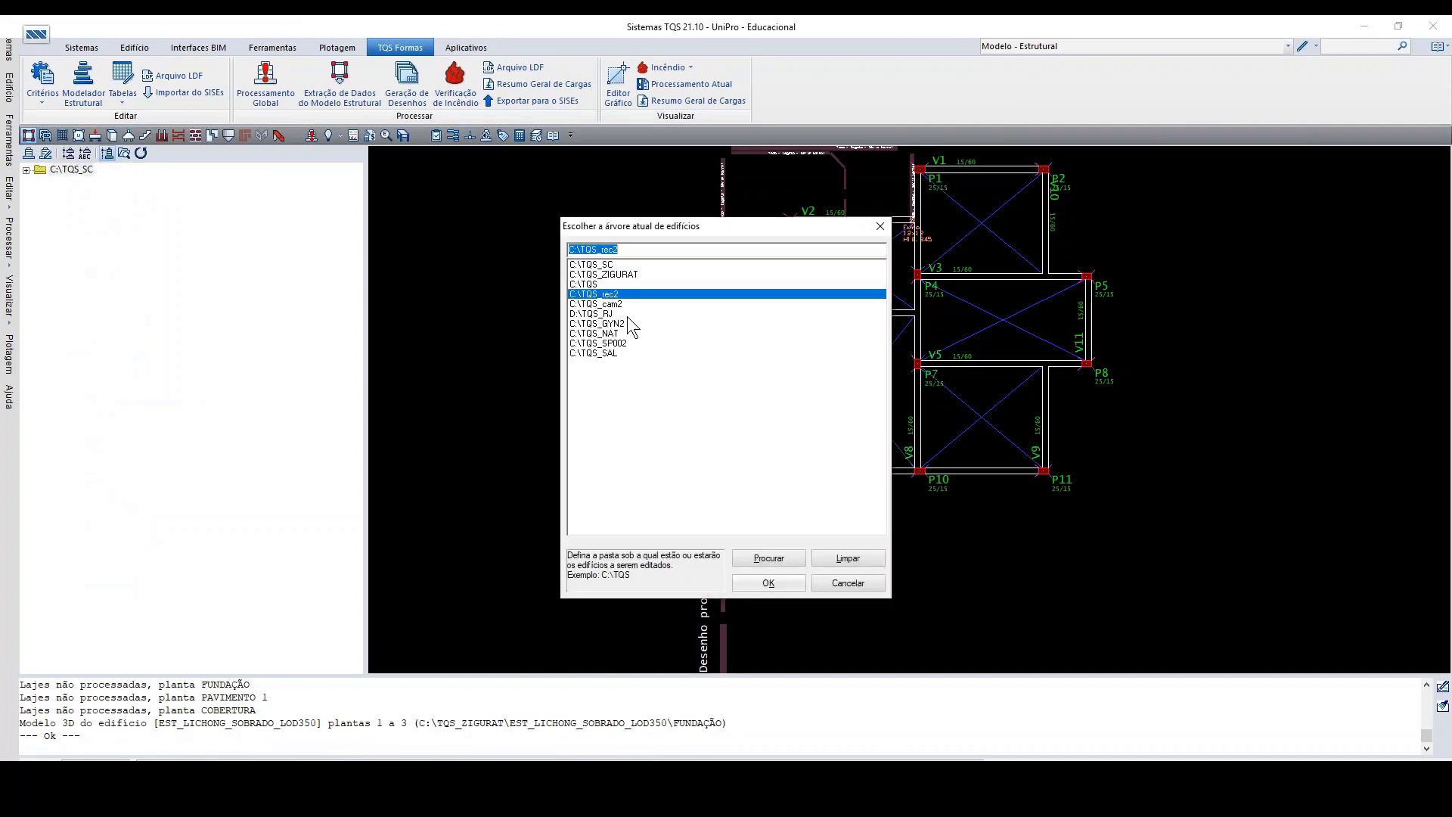
click(763, 583)
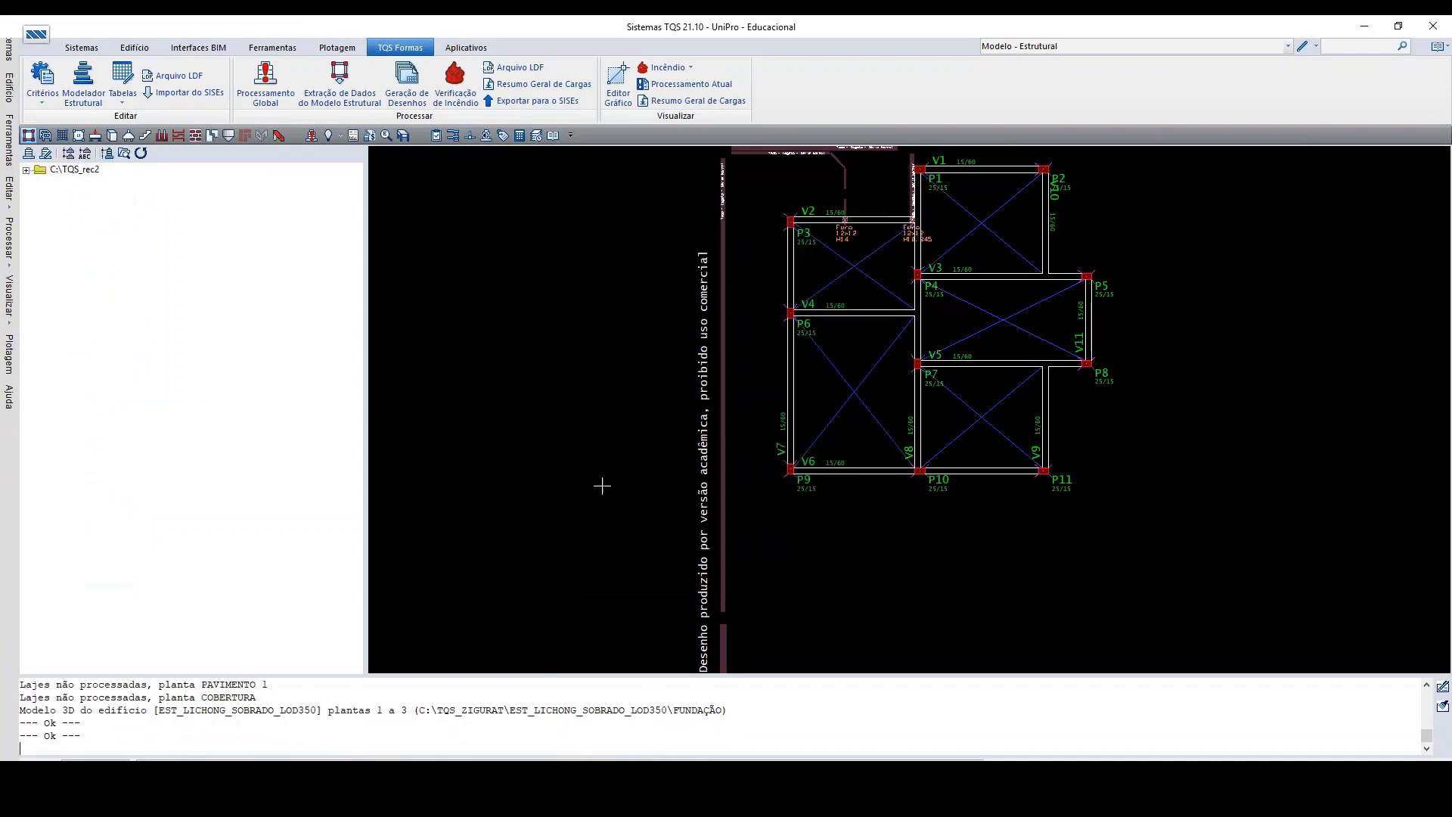
click(26, 170)
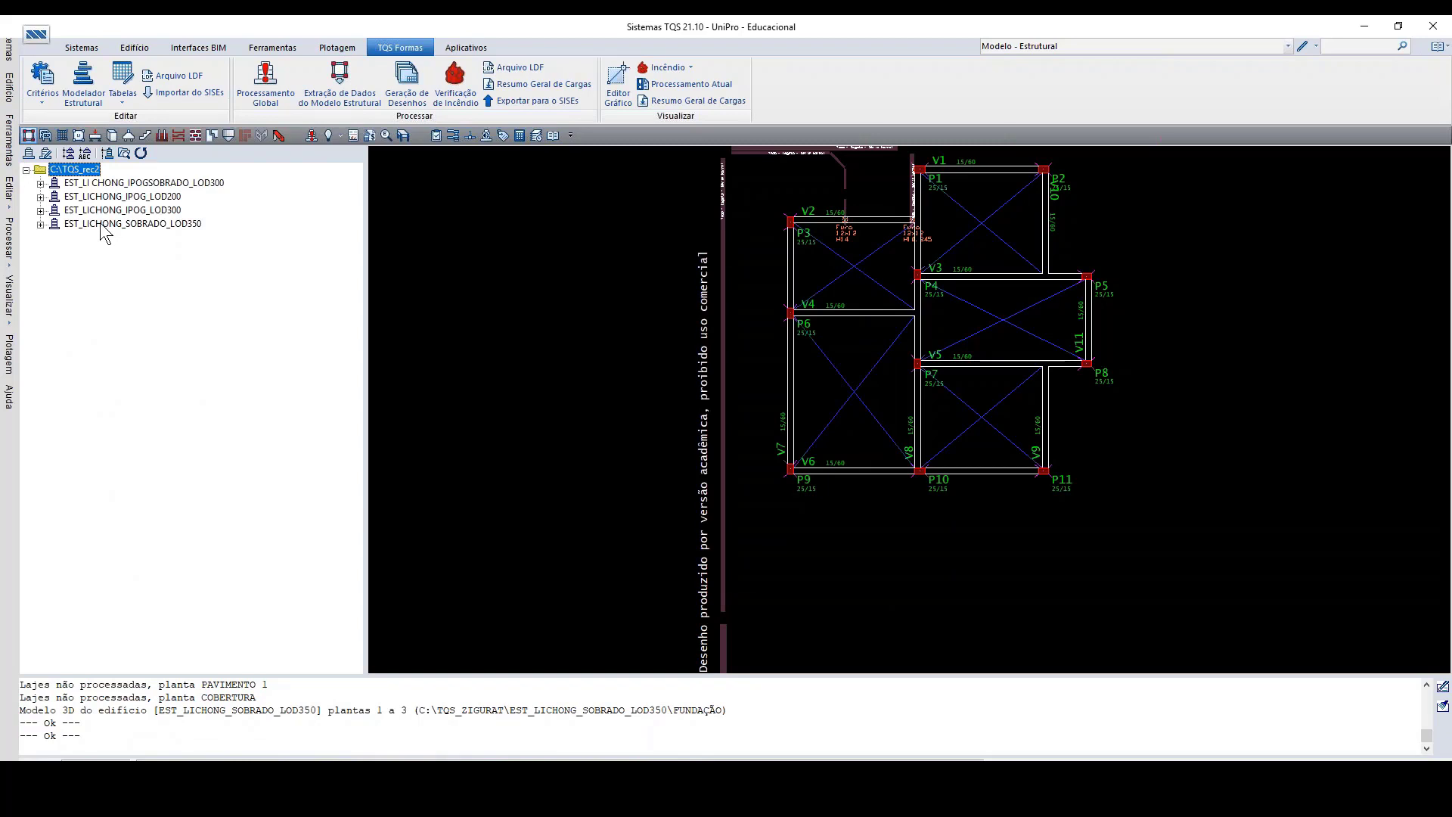
Step: Open the FUNDAÇÃO plan of the EST_LICHONG_SOBRADO_LOD350 building from C:\TQS_rec2 in the structural modeler
click(101, 225)
click(40, 225)
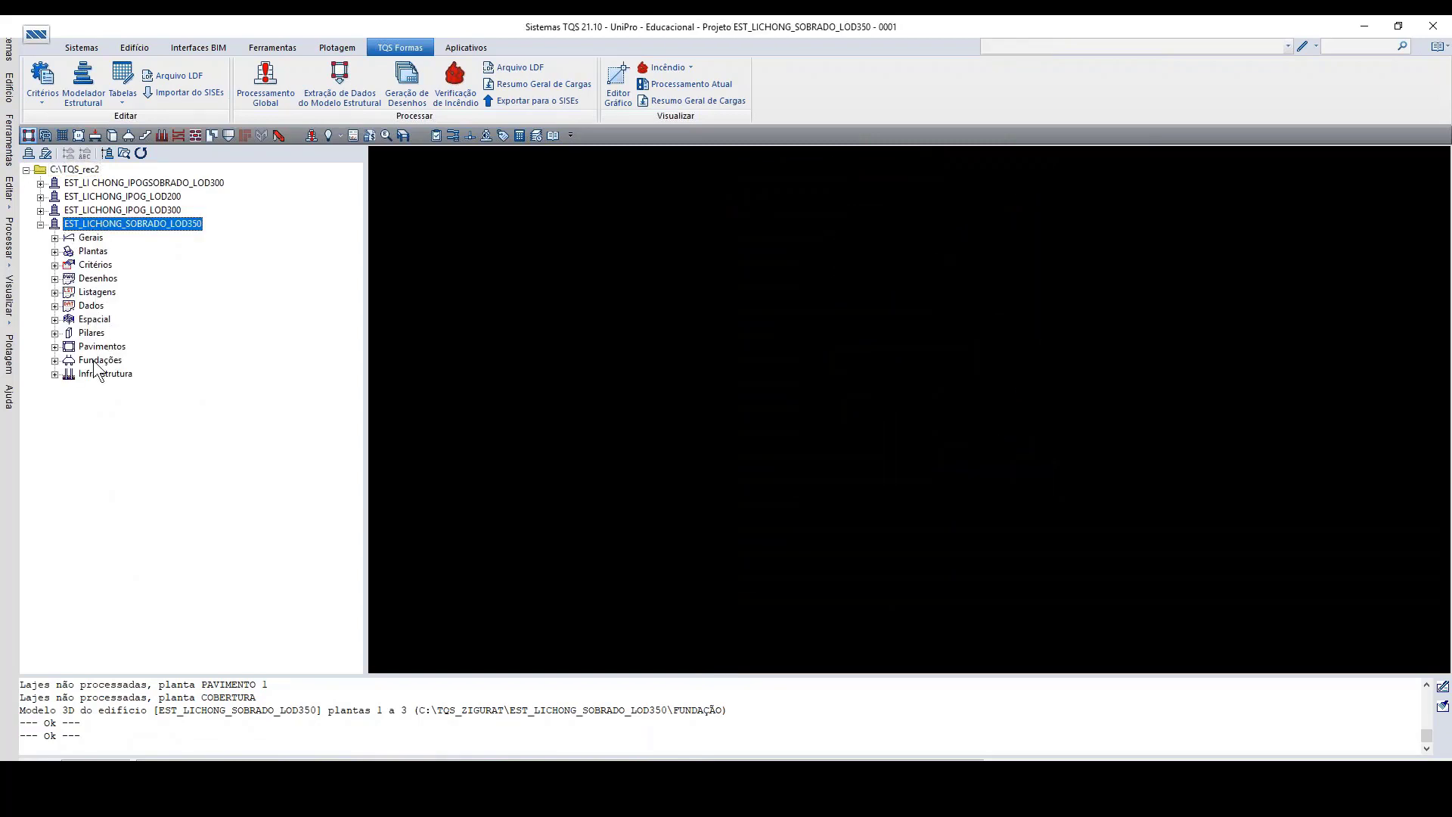
click(1078, 47)
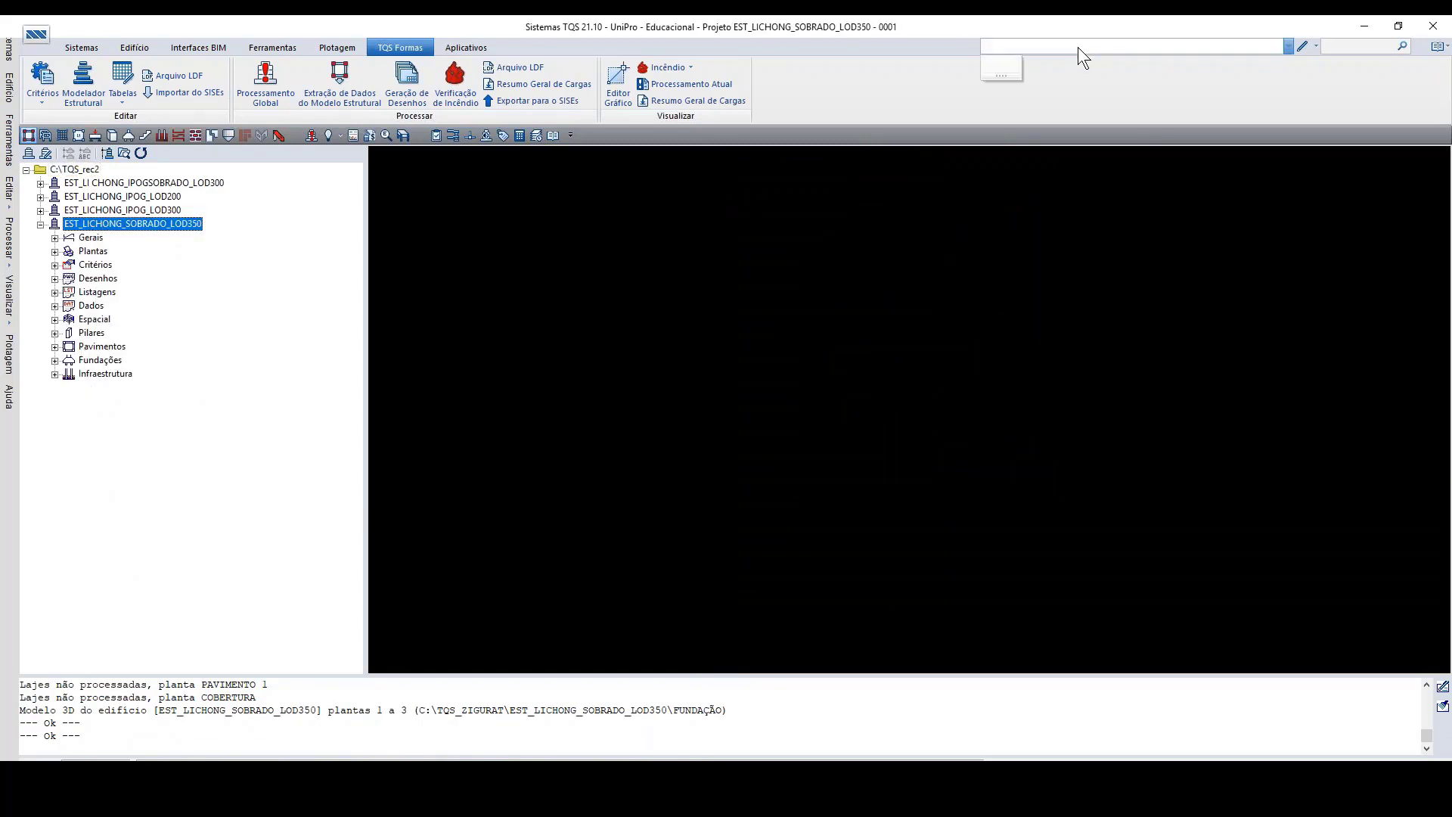
click(107, 225)
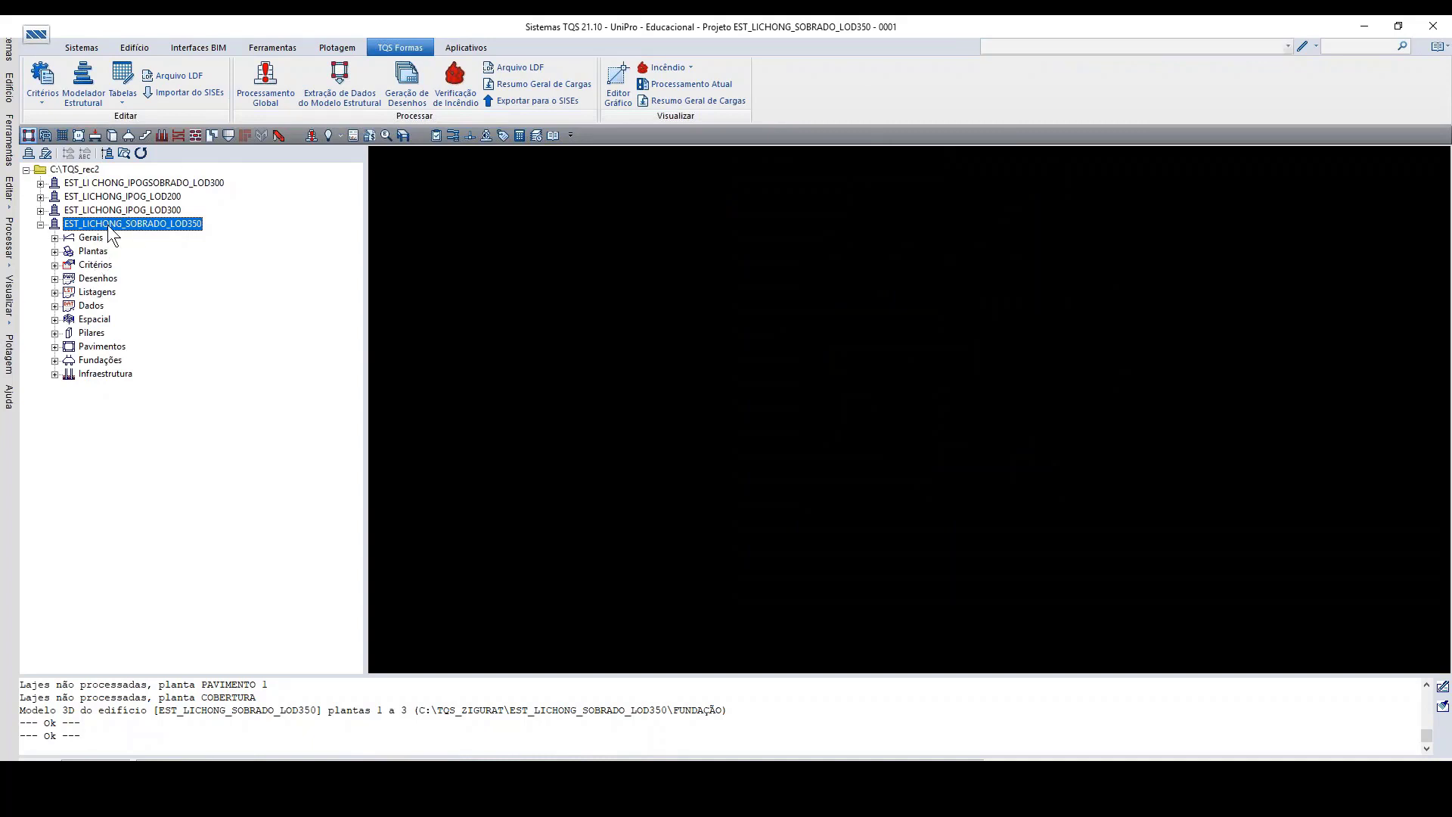
click(54, 346)
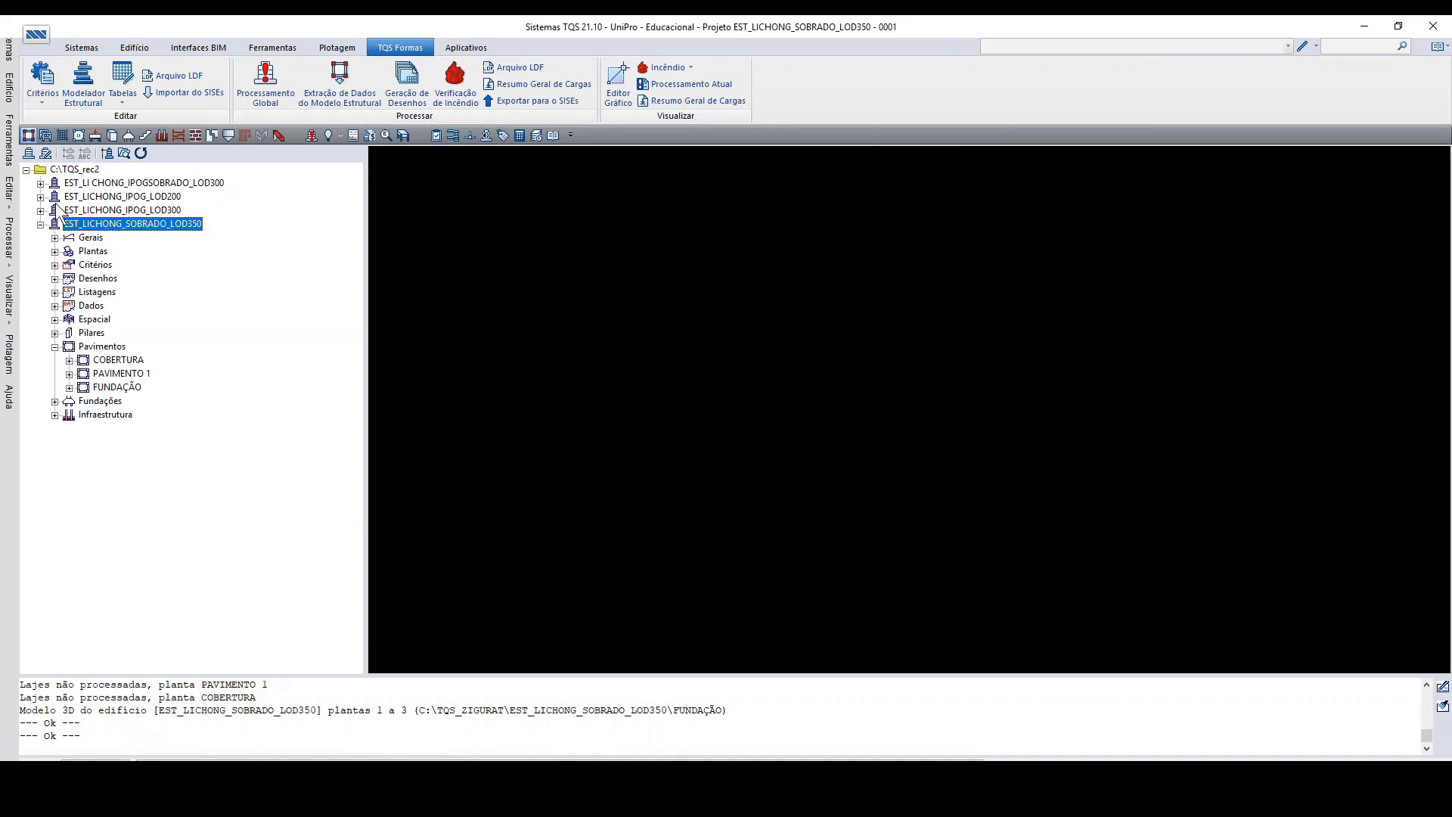
click(106, 388)
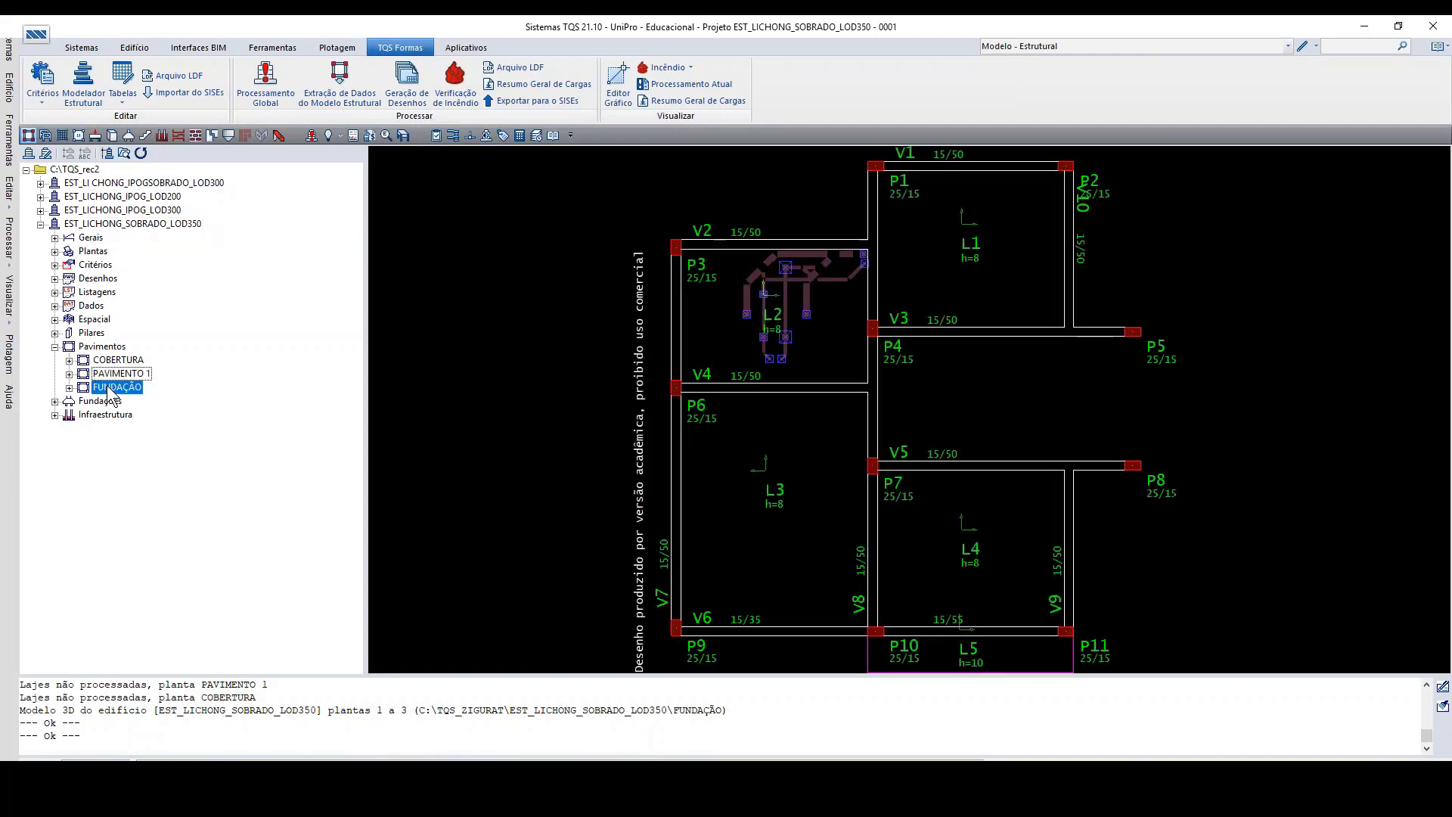
double_click(491, 337)
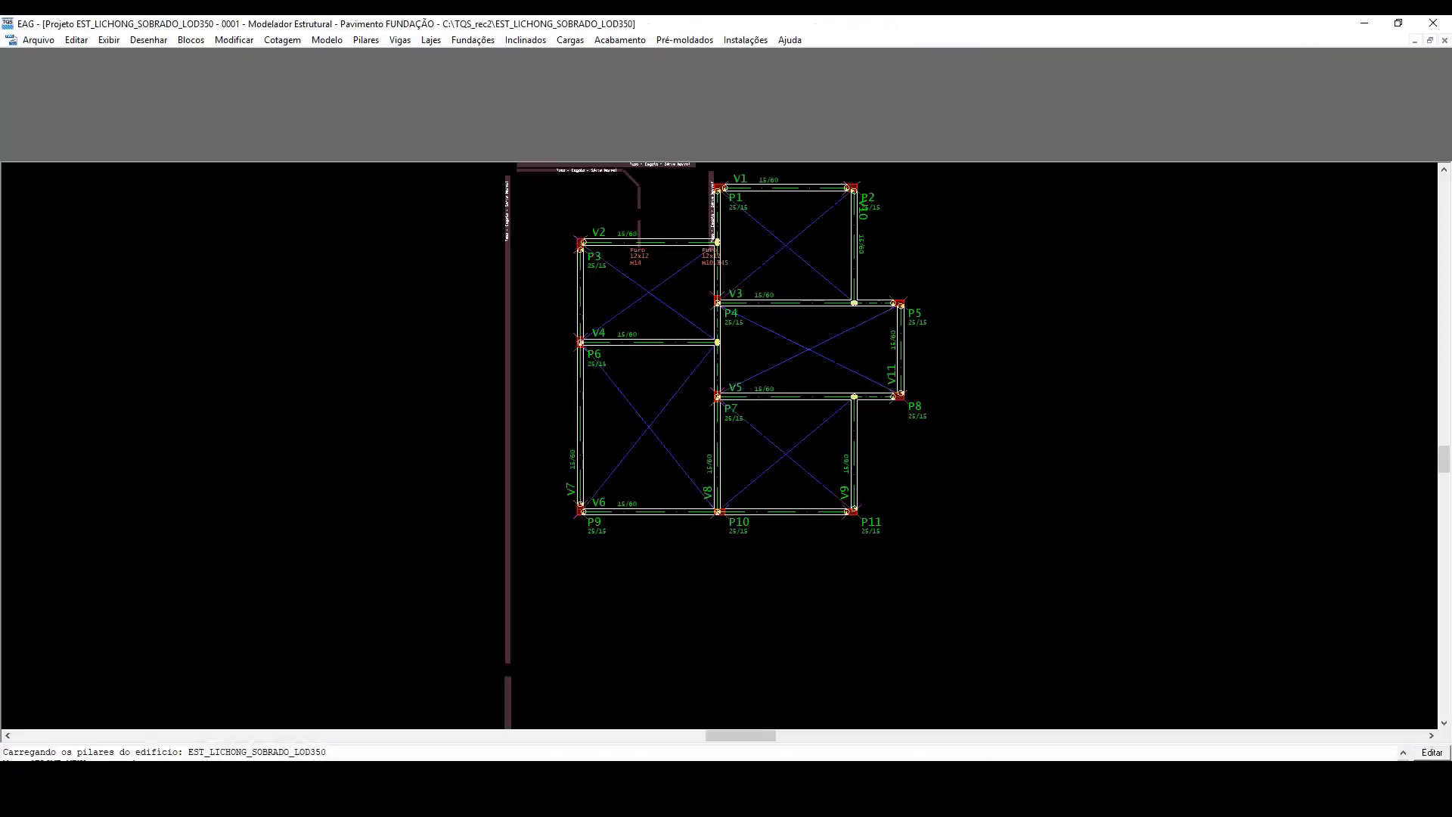
Step: Generate the building's 3D model from FUNDAÇÃO to COBERTURA with Vigas, Pilares and Lajes reinforcement and the Atualizar option enabled
click(891, 107)
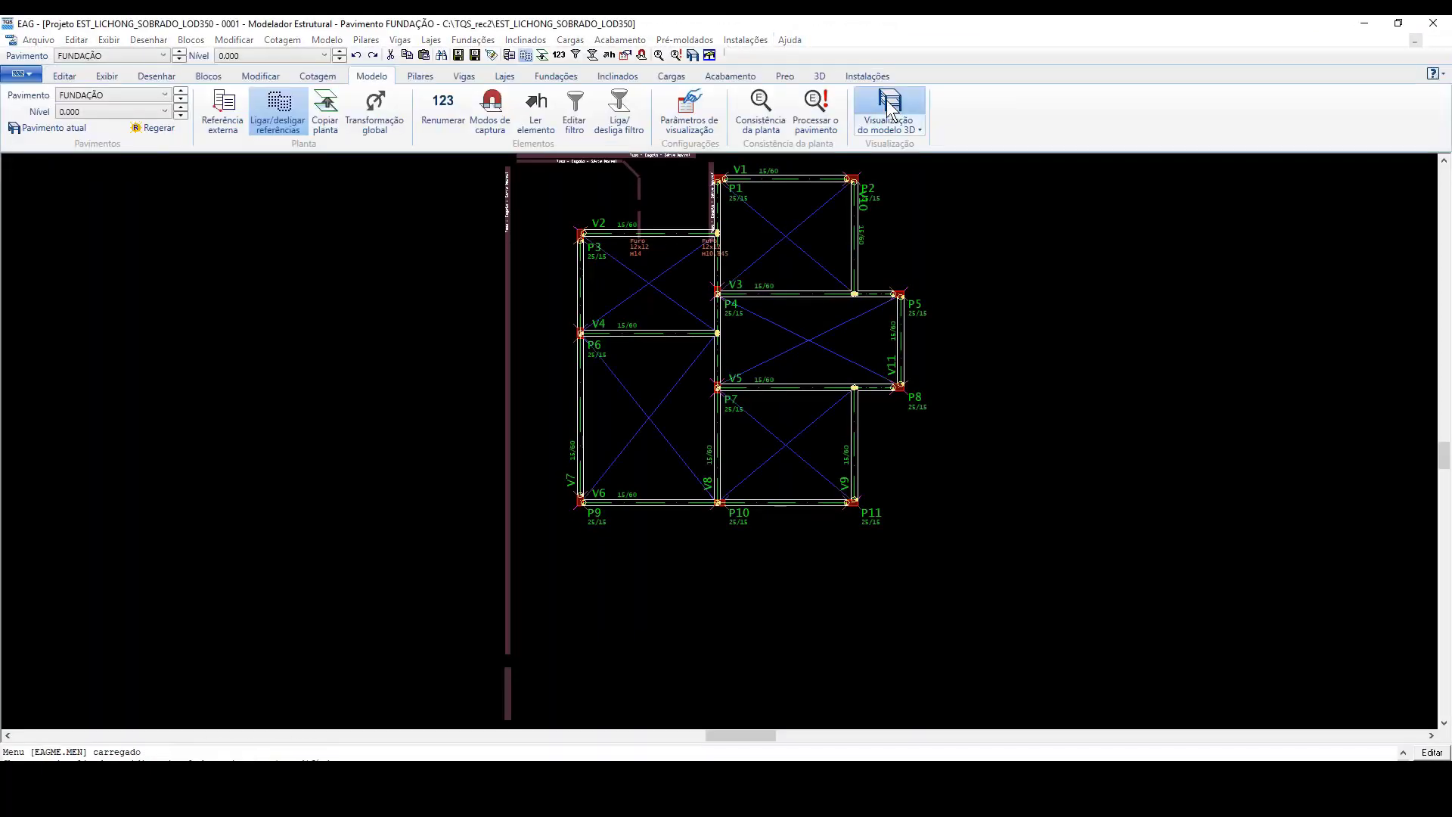
click(875, 288)
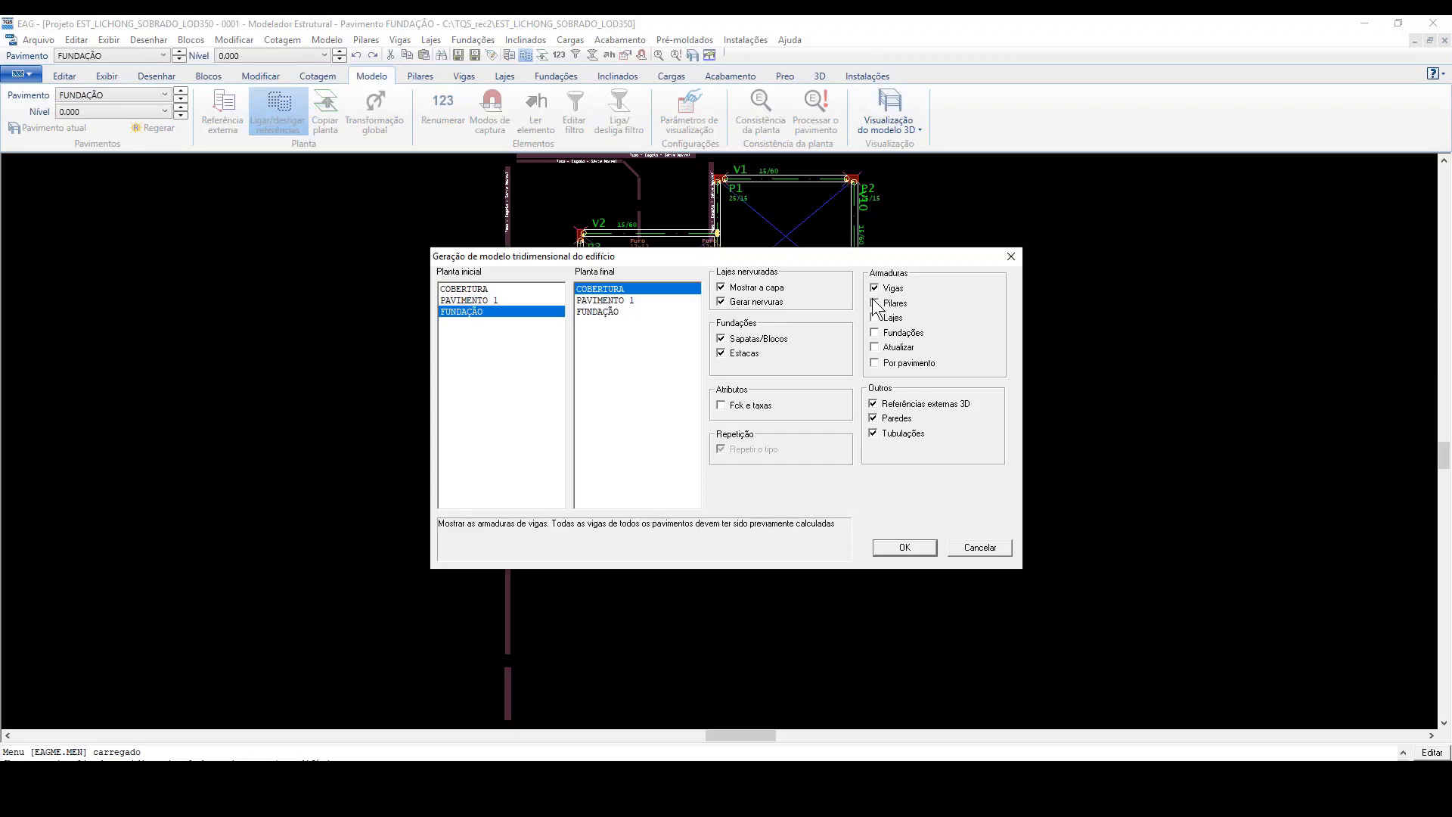
click(876, 303)
click(875, 318)
click(875, 347)
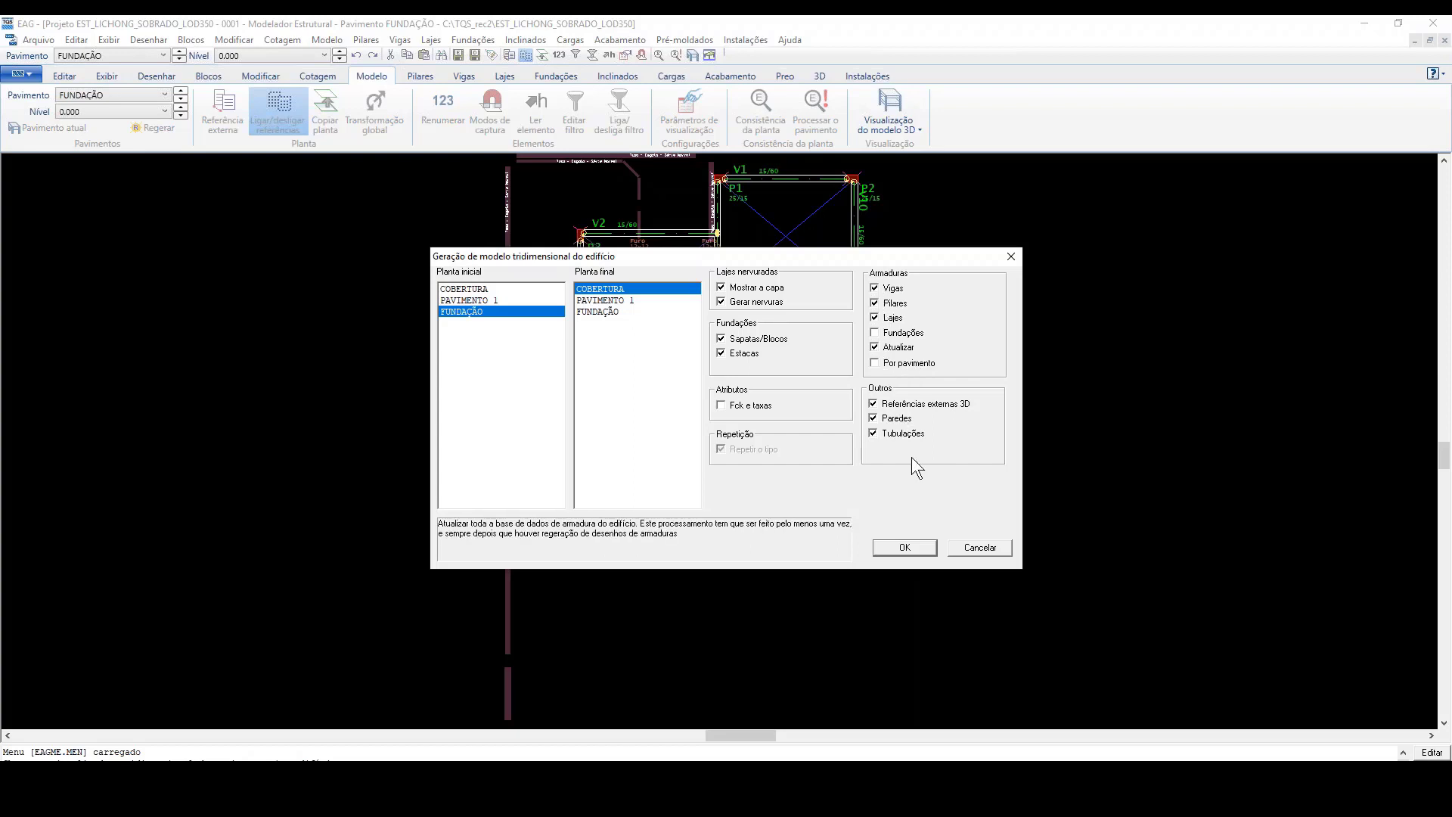
click(905, 547)
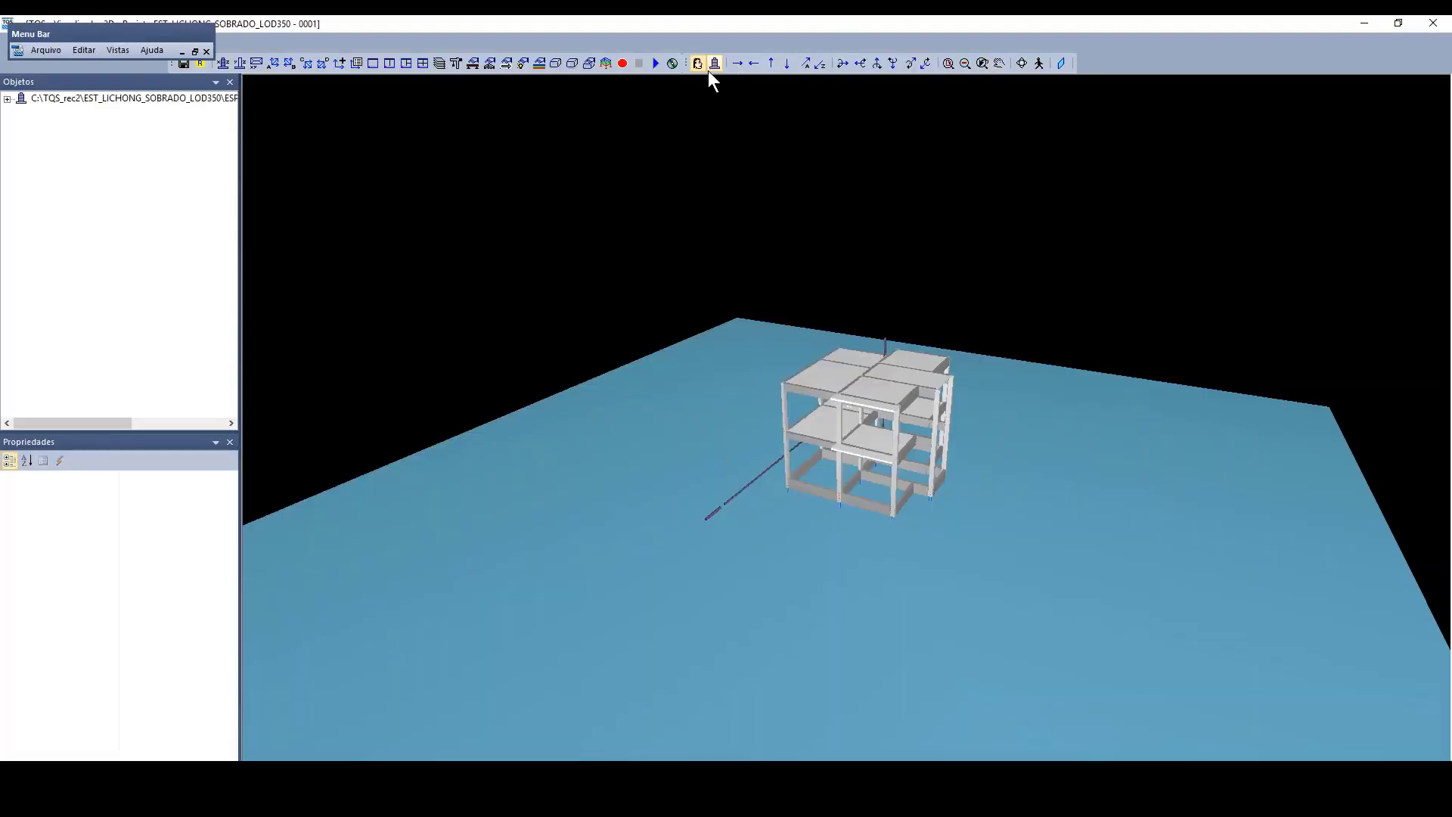
Step: Display the concrete as transparent and examine the reinforcement and pipes down to the foundation level
click(558, 63)
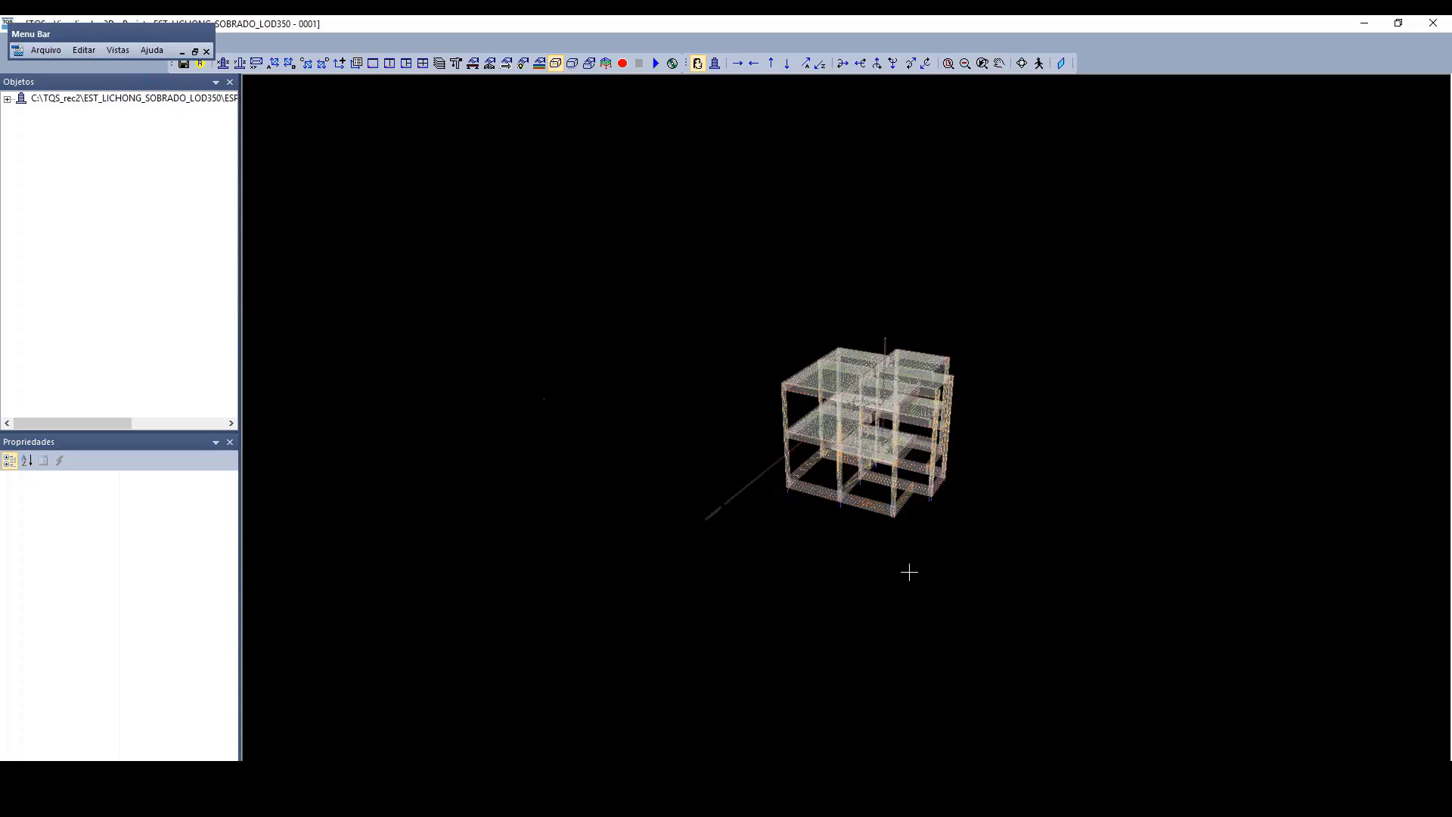
scroll(908, 570, up, 6)
drag(1066, 520, 862, 525)
scroll(930, 742, down, 3)
scroll(935, 667, up, 2)
scroll(935, 667, up, 1)
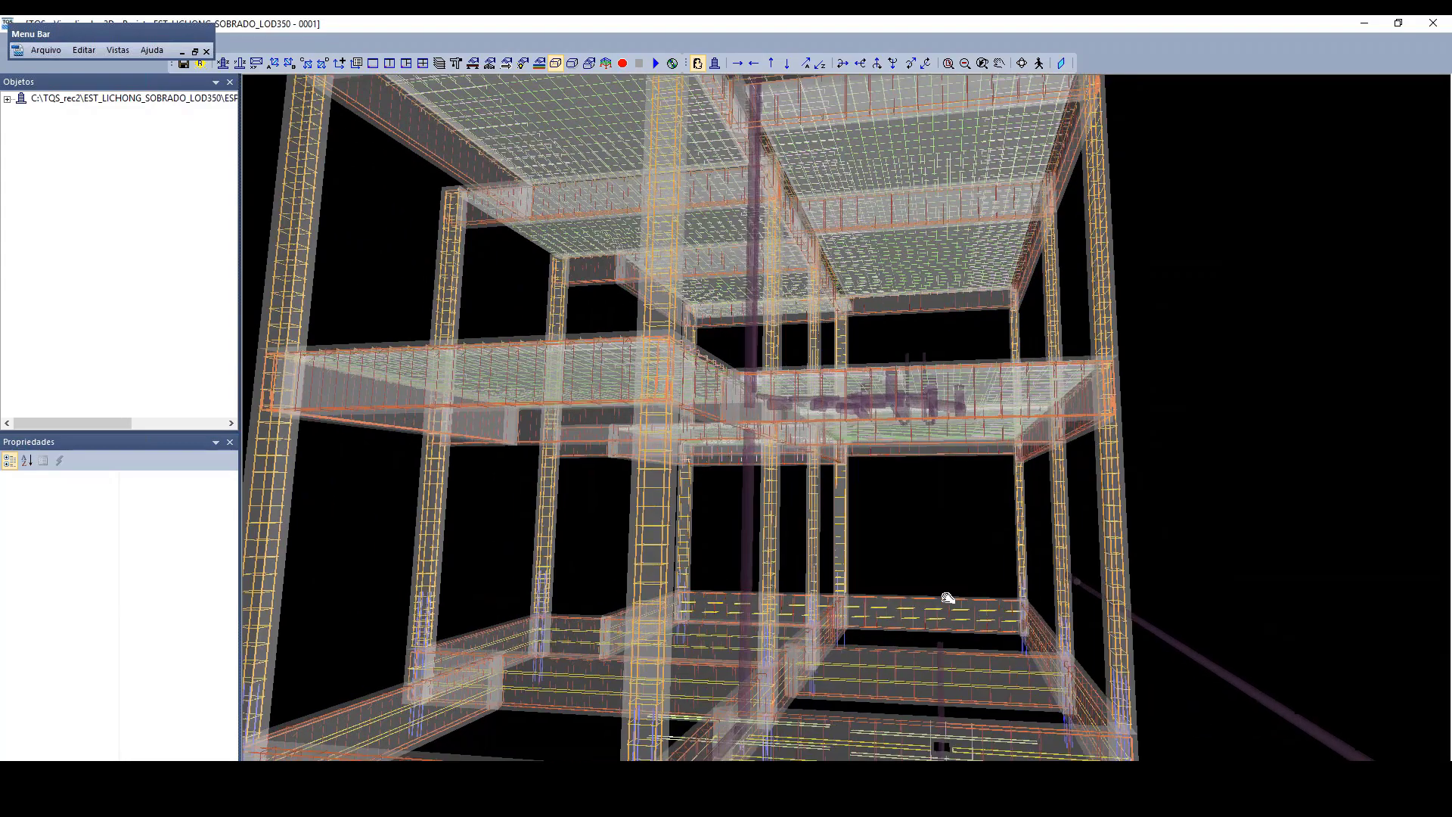
middle_drag(947, 596, 878, 426)
scroll(878, 426, up, 4)
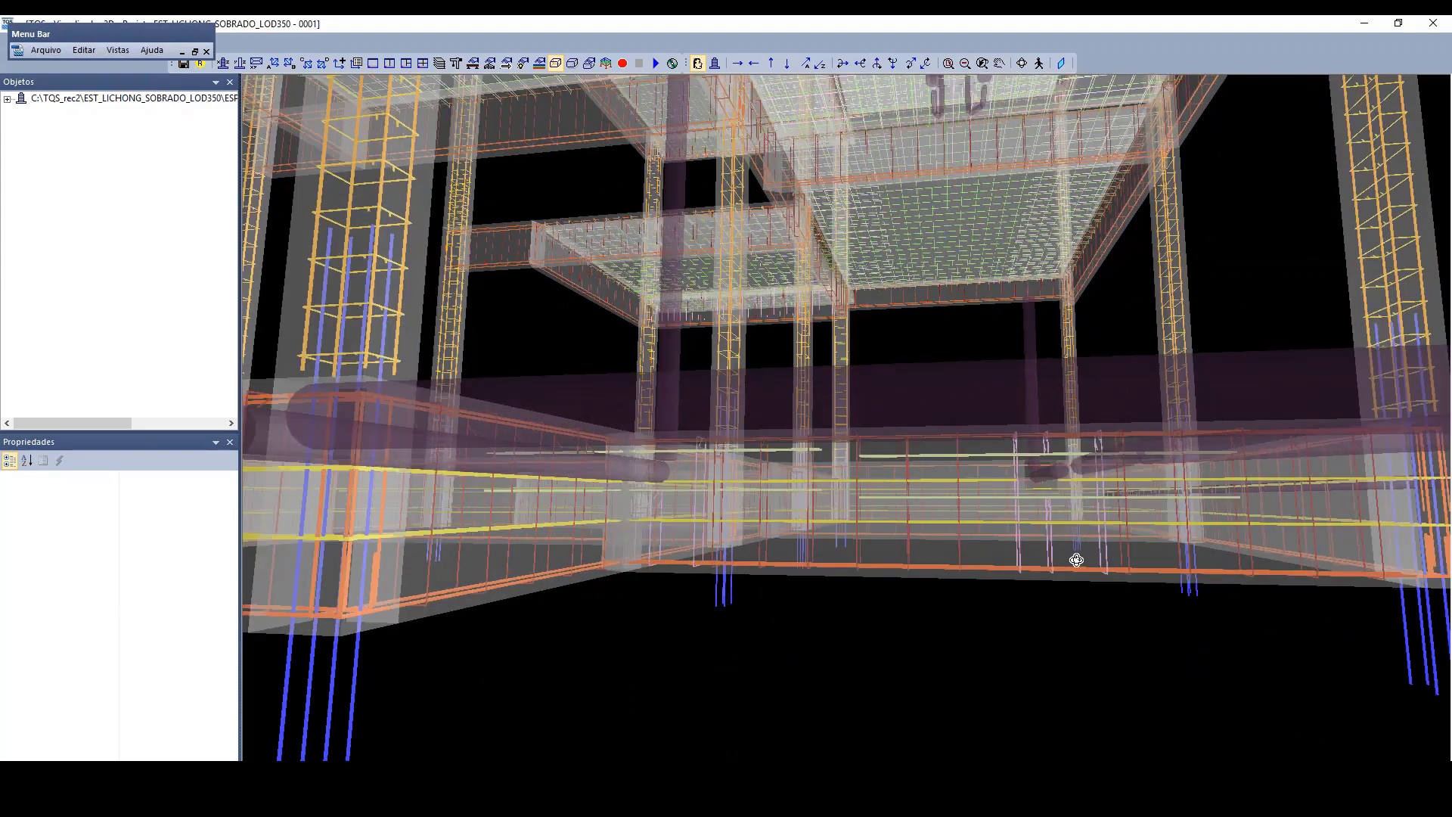
Step: Examine the stirrups and longitudinal bars around the pipe holes in the foundation beams
drag(1077, 560, 1063, 552)
scroll(997, 647, up, 2)
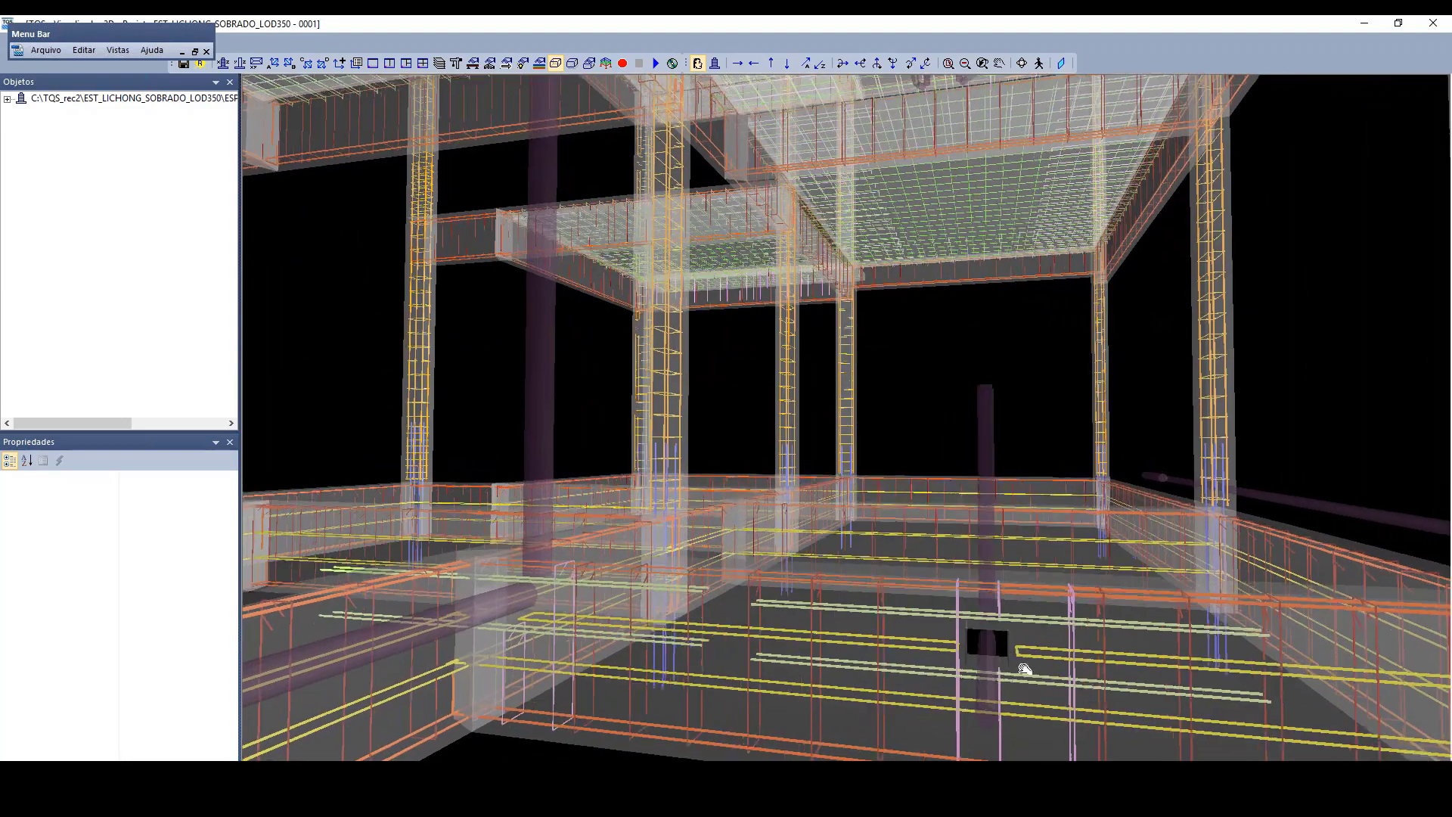
middle_drag(1025, 669, 1014, 639)
scroll(1059, 285, up, 4)
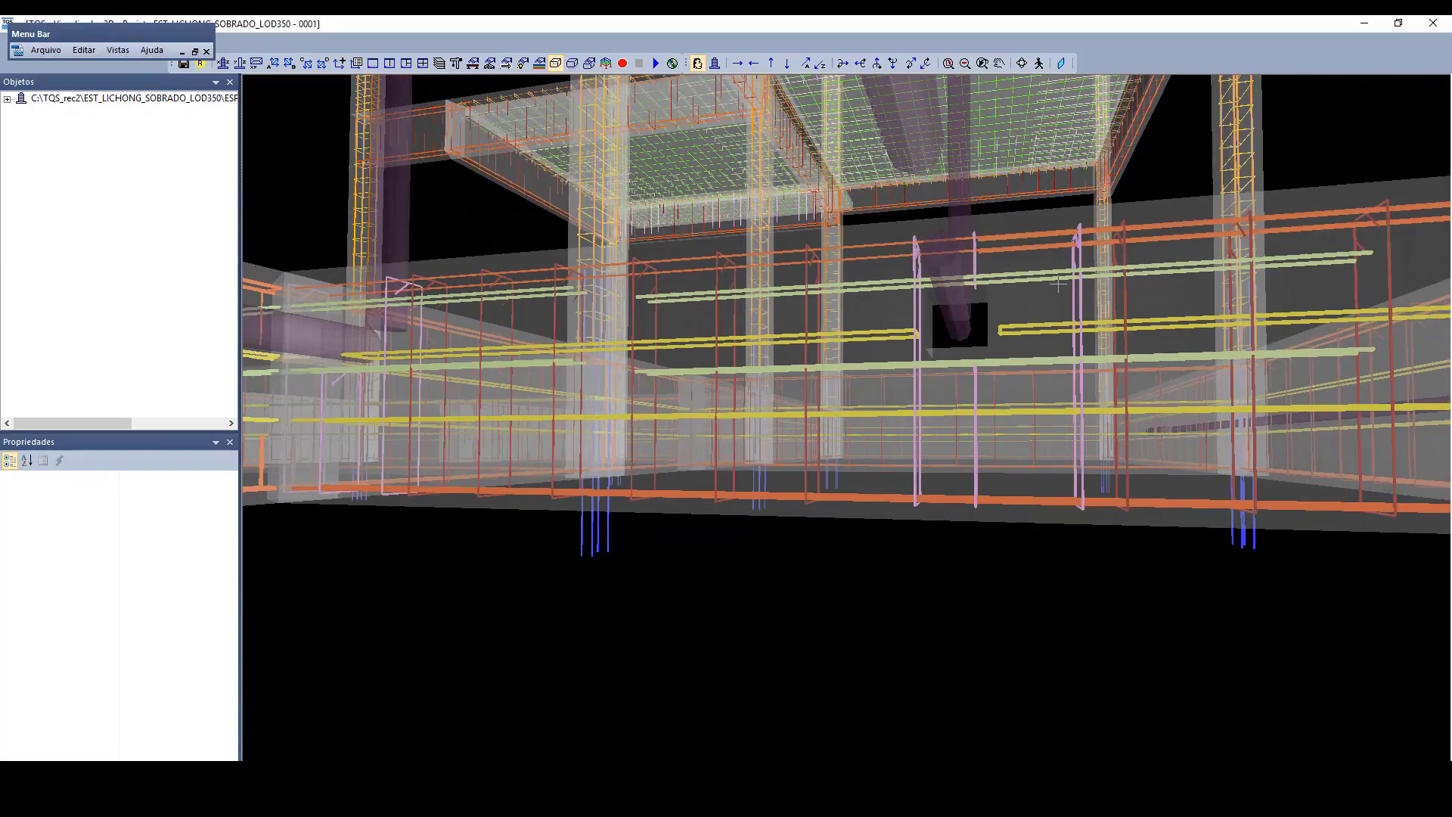
scroll(1059, 284, up, 5)
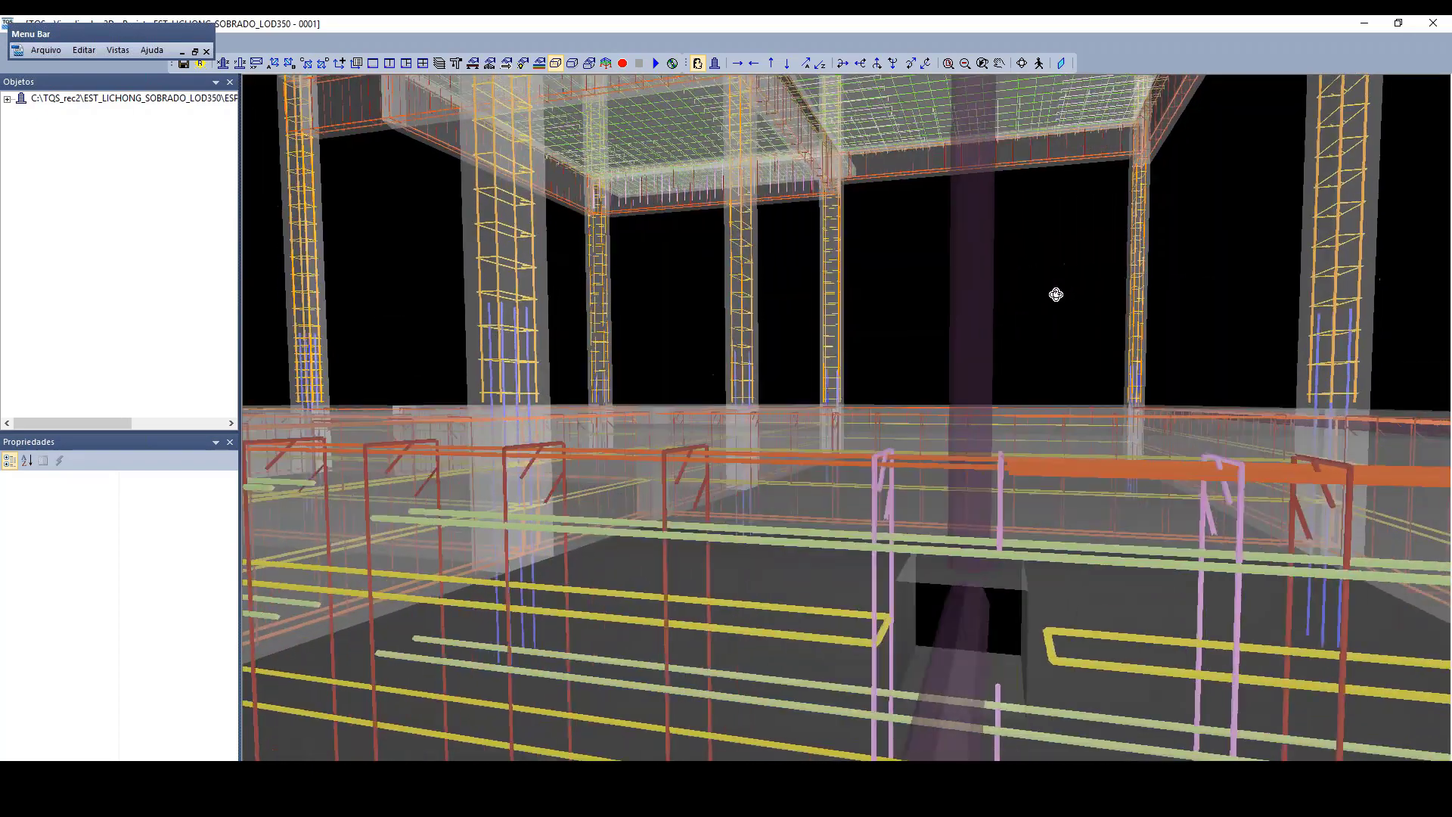
drag(1056, 295, 1055, 301)
drag(1061, 652, 929, 560)
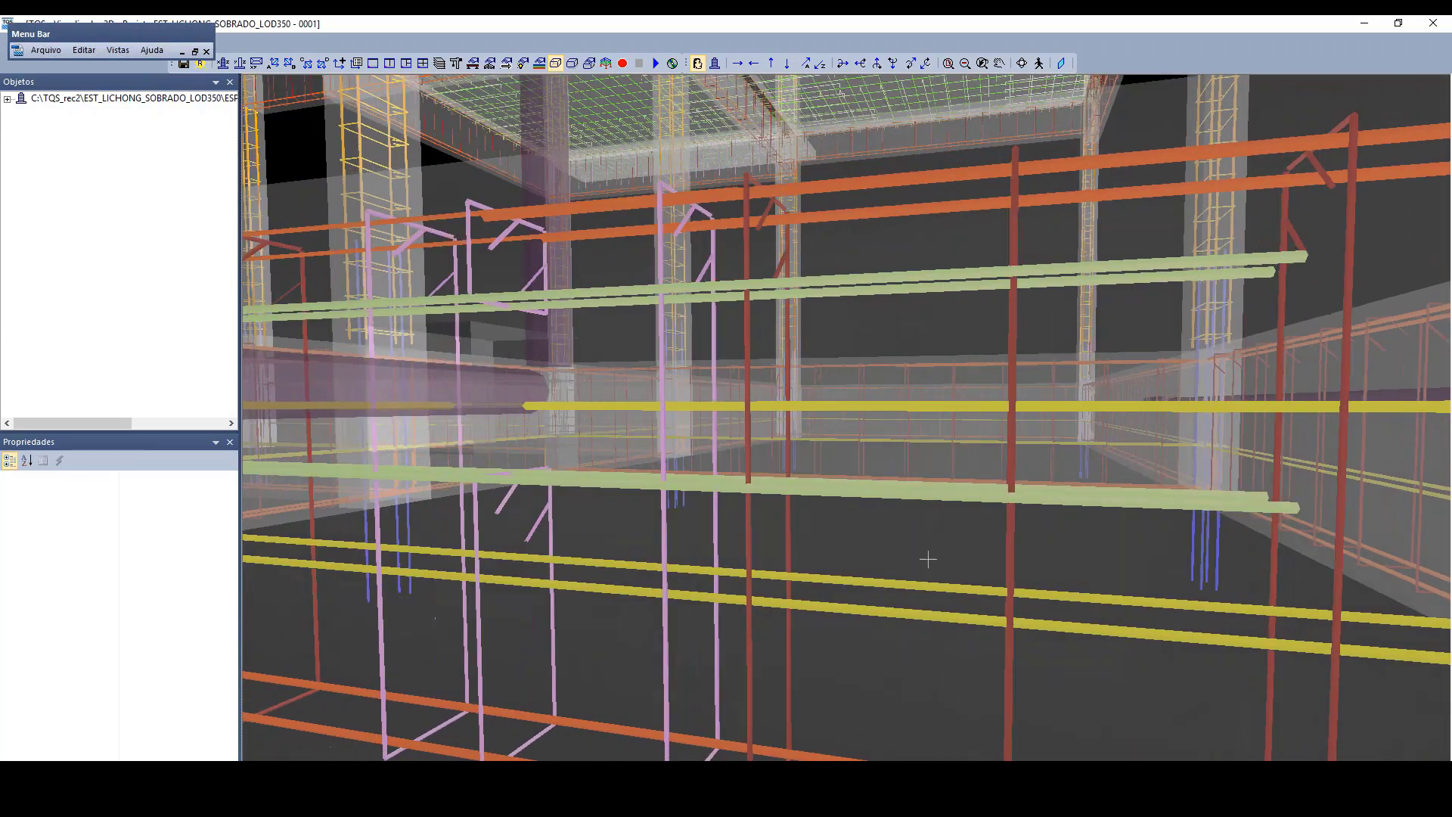
drag(494, 350, 505, 361)
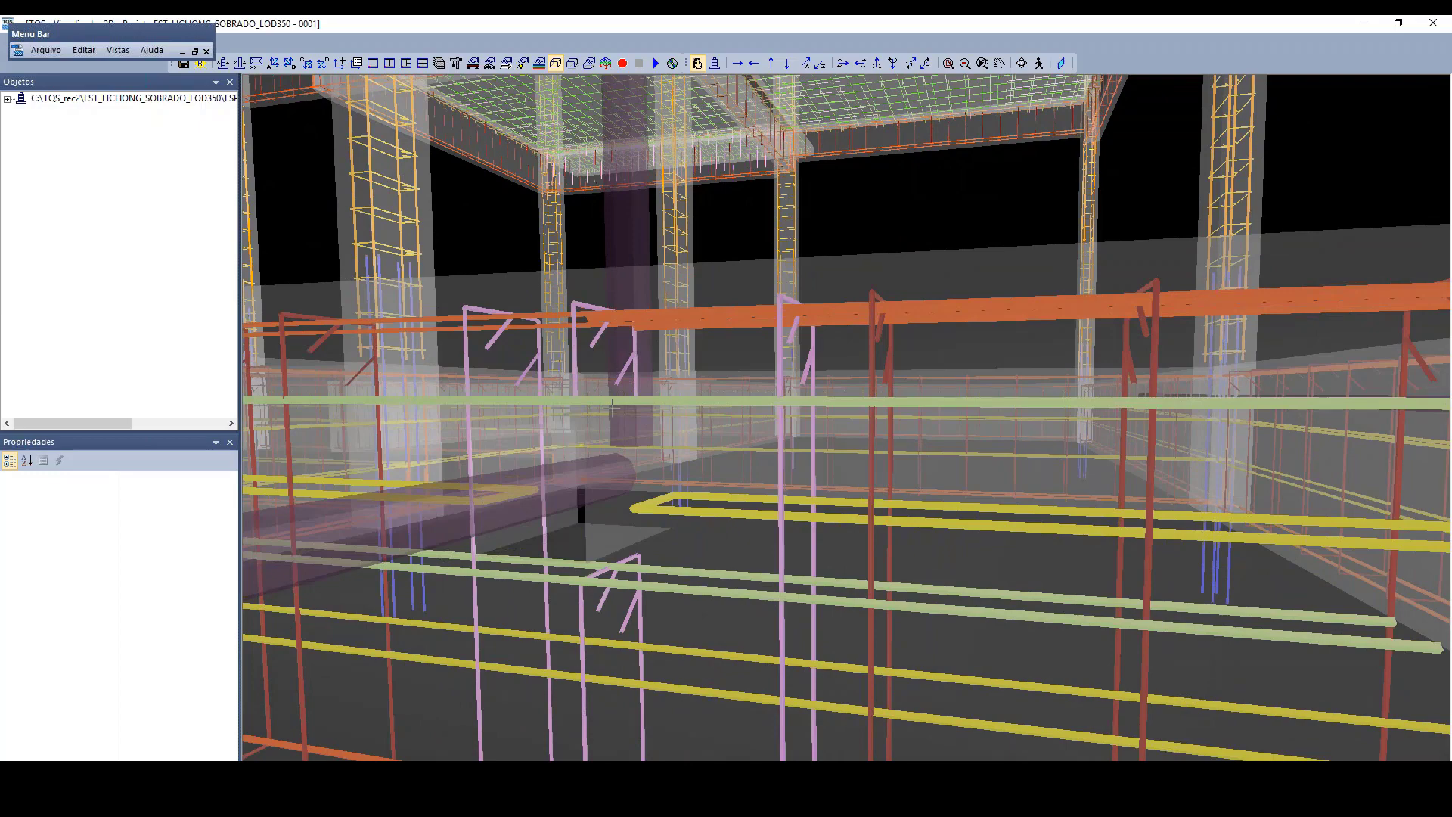
drag(611, 406, 708, 429)
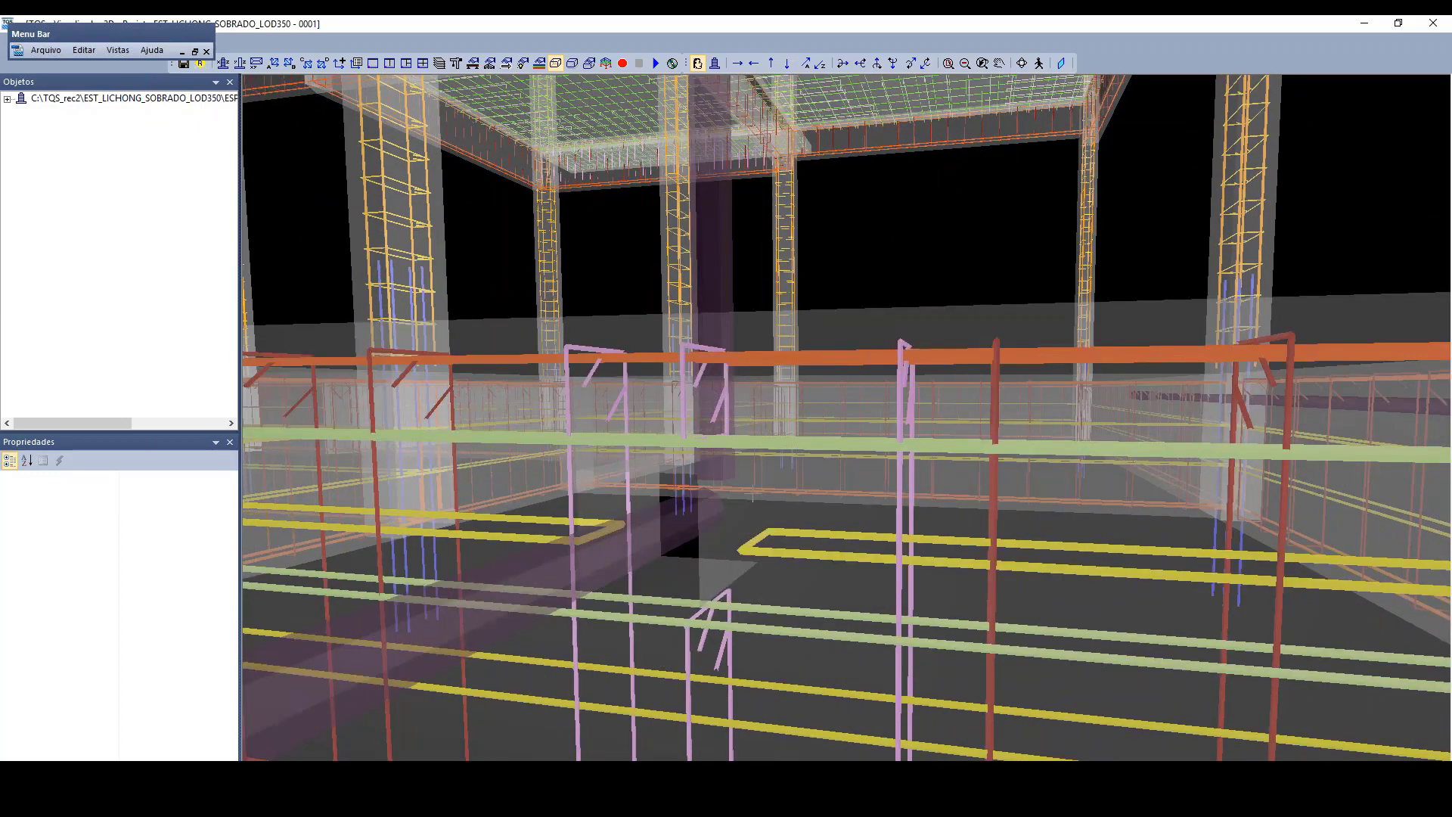
mouse_move(752, 493)
mouse_down()
mouse_move(762, 467)
mouse_move(749, 481)
mouse_up()
scroll(732, 516, down, 2)
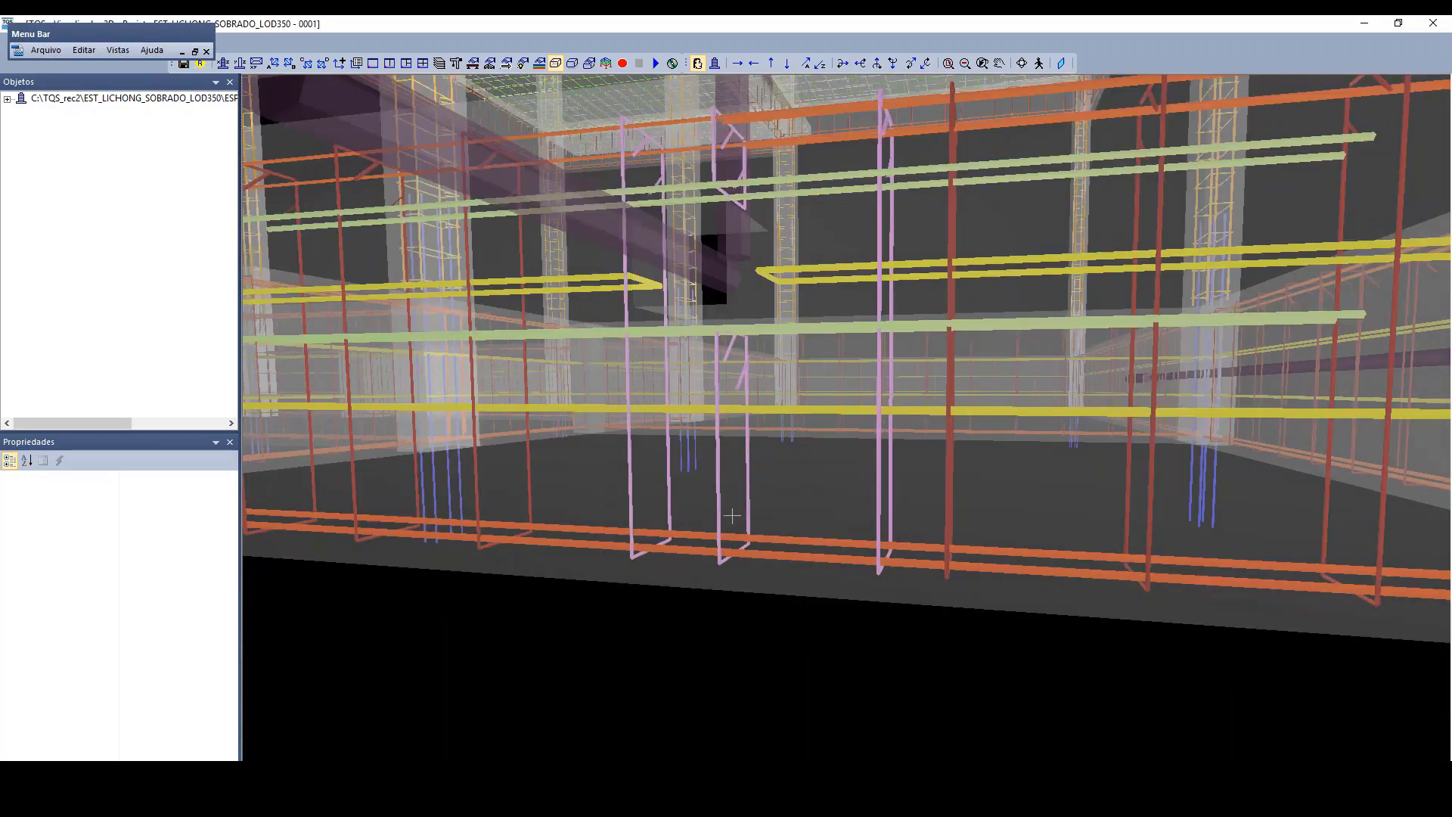
scroll(732, 516, down, 5)
middle_drag(733, 516, 771, 622)
Step: Examine the pipe penetrations and surrounding slab reinforcement on the intermediate floor
scroll(792, 439, up, 2)
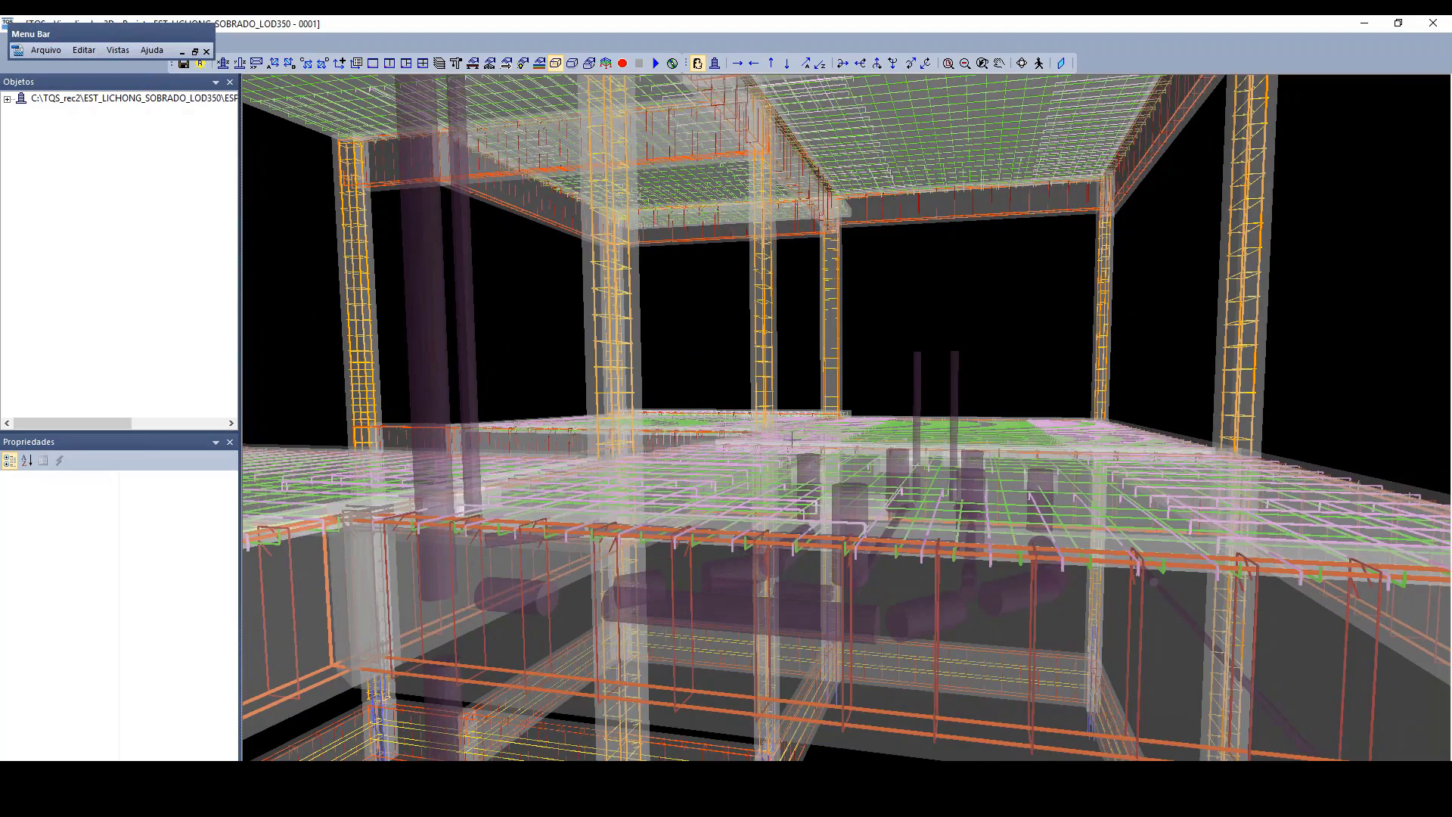
scroll(792, 439, up, 1)
drag(792, 438, 748, 463)
scroll(748, 463, up, 4)
drag(583, 659, 668, 536)
scroll(723, 325, up, 3)
drag(723, 314, 723, 356)
drag(900, 502, 875, 532)
scroll(901, 735, up, 2)
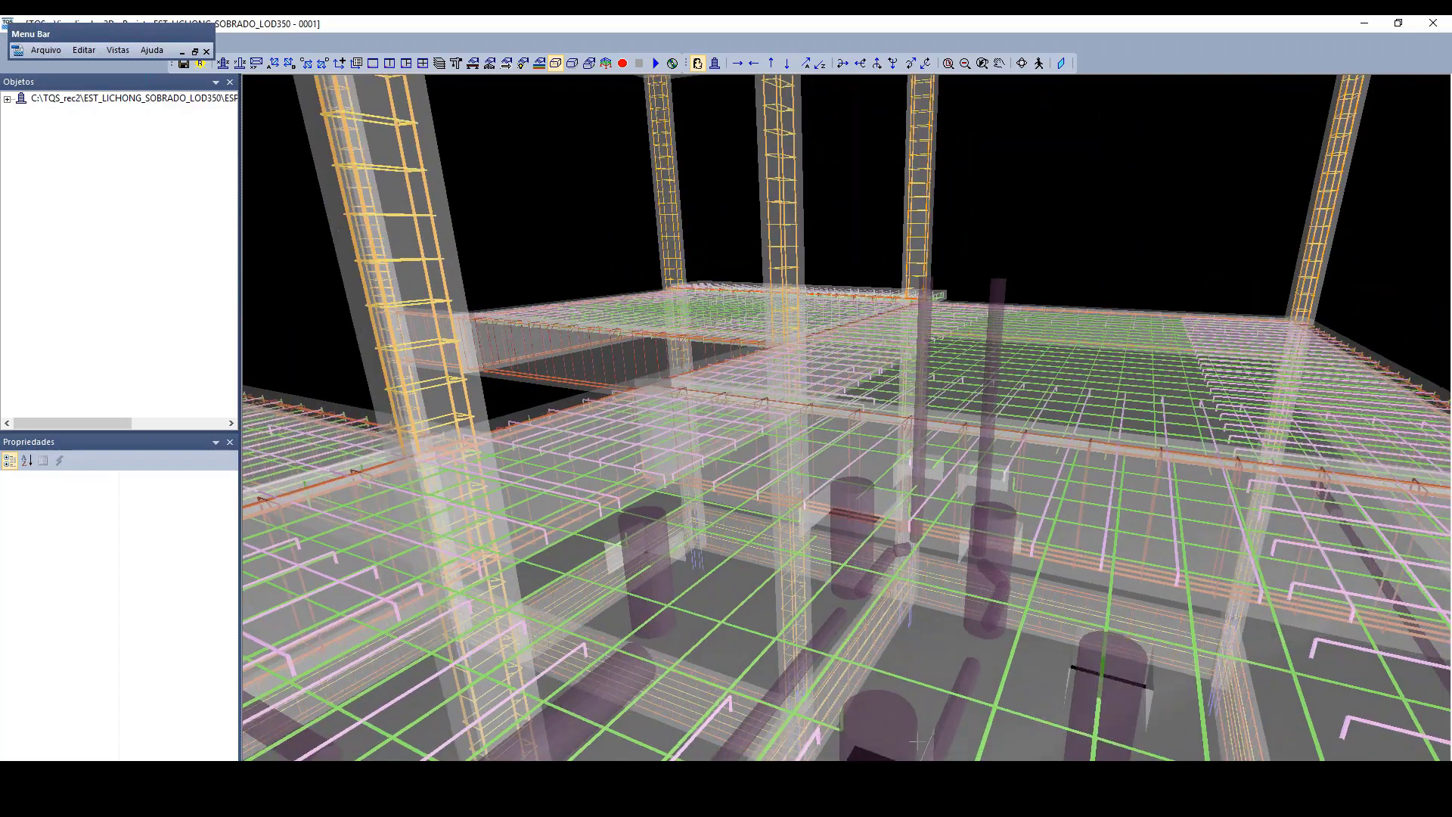
scroll(919, 741, down, 8)
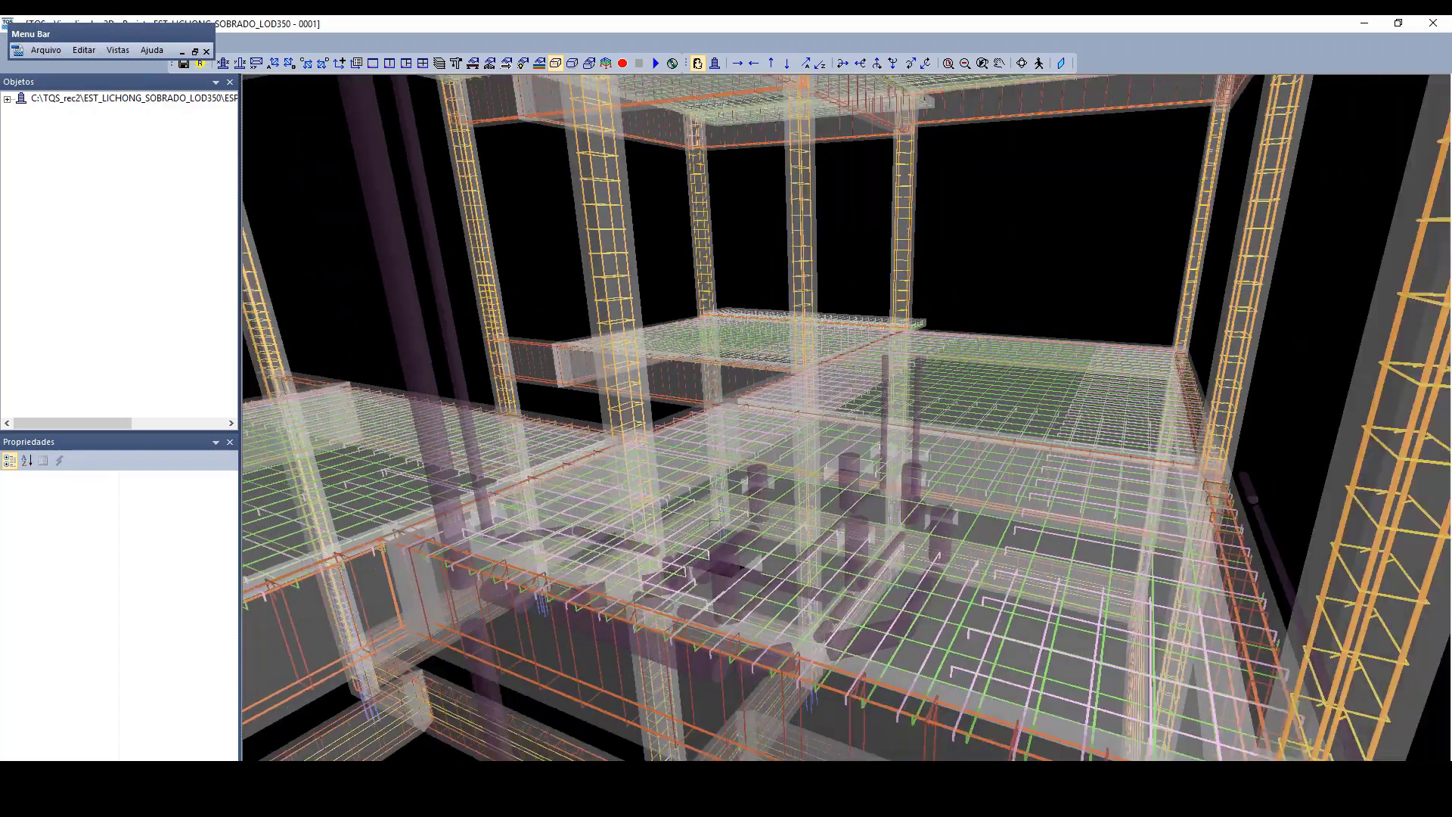
Step: Inspect the vertical pipe passing beside the upper slab's beams and close the 3D viewer
drag(712, 521, 697, 478)
scroll(706, 437, down, 4)
scroll(616, 689, up, 4)
drag(617, 688, 644, 662)
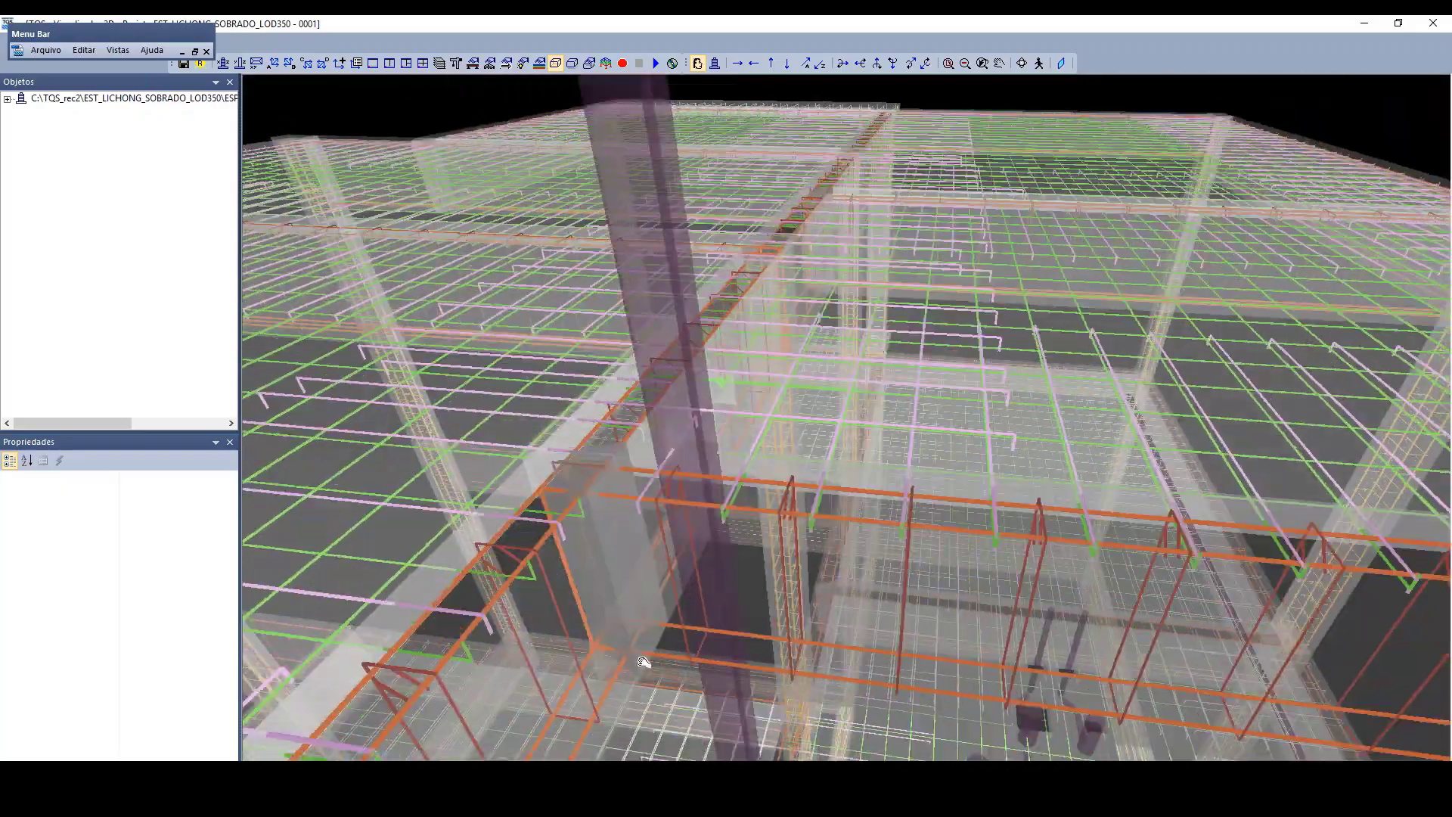
scroll(644, 662, down, 5)
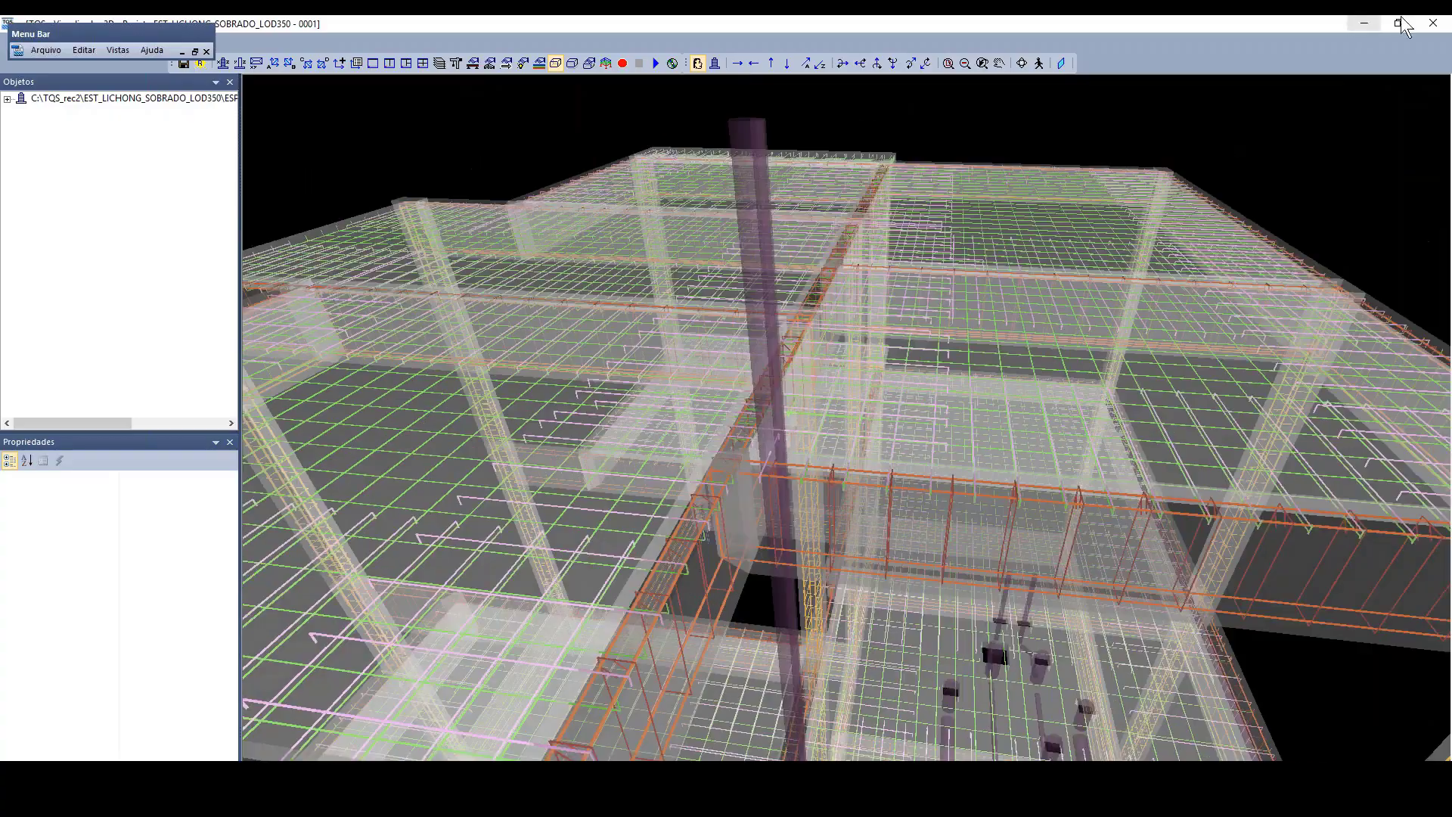
click(1434, 24)
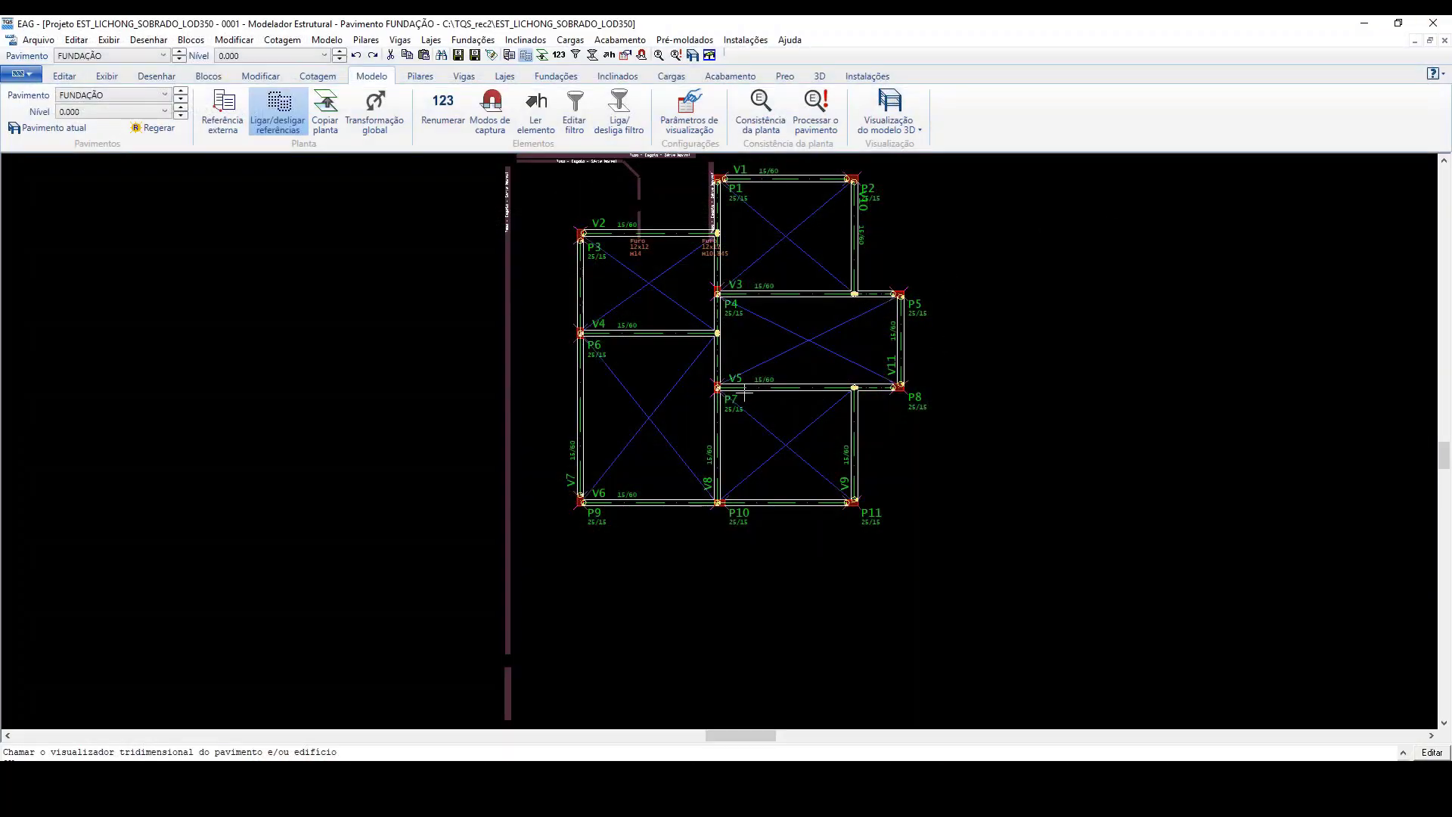
Step: Leave the structural modeler after checking the holes at beam V2, and open the FUNDAÇÃO beams in the quick reinforcement editor
scroll(745, 392, up, 5)
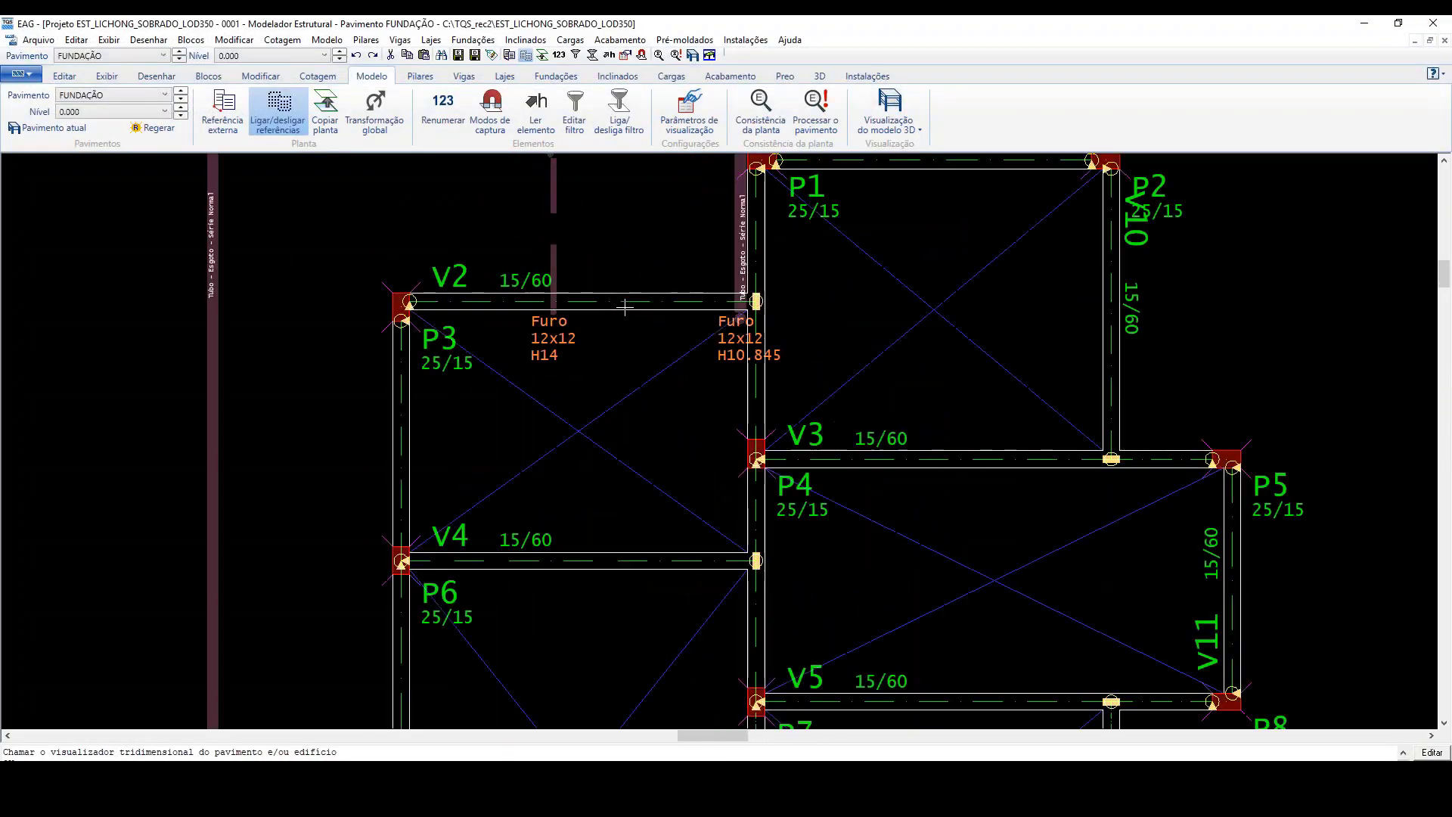
click(1443, 25)
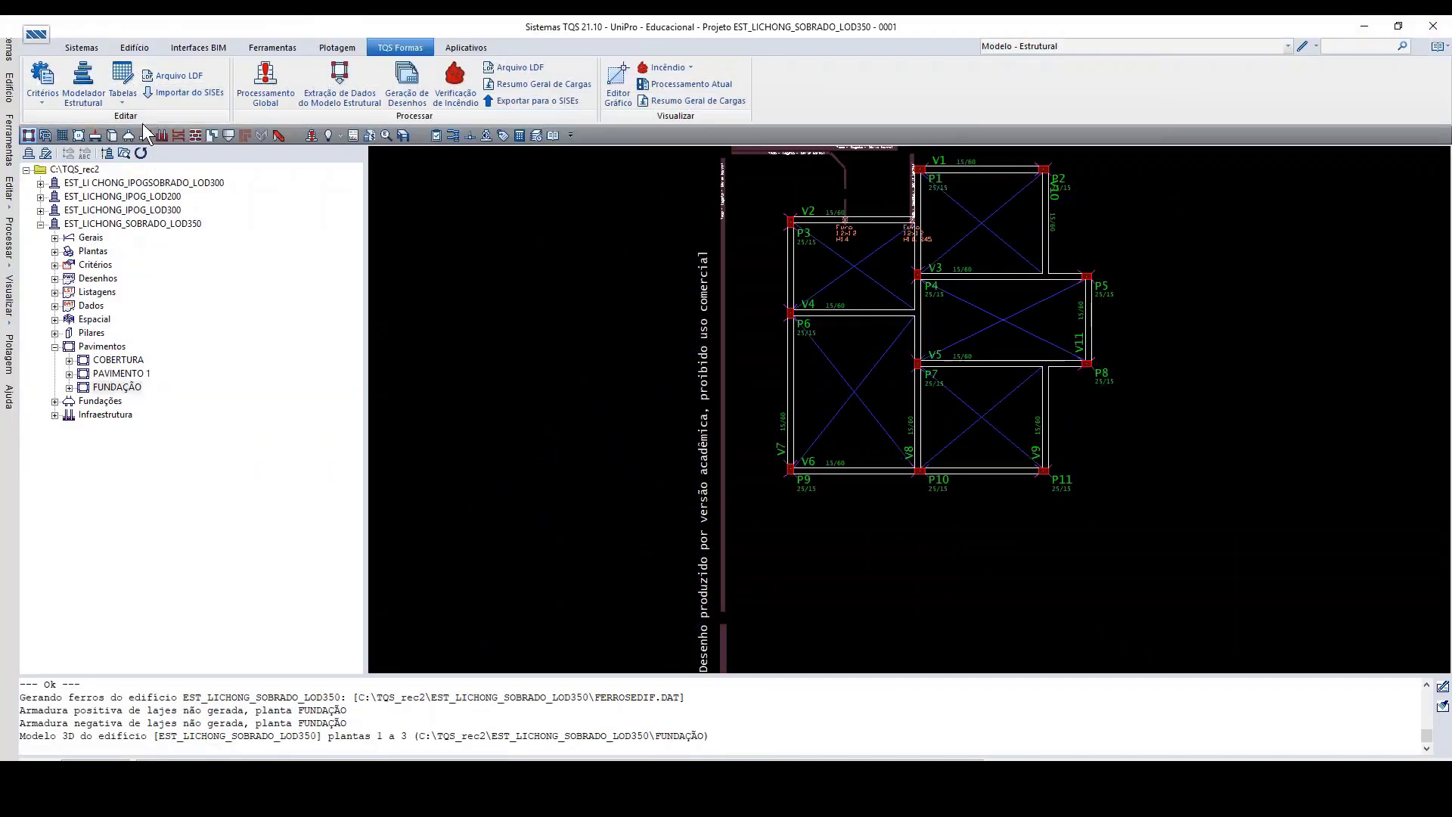
click(96, 136)
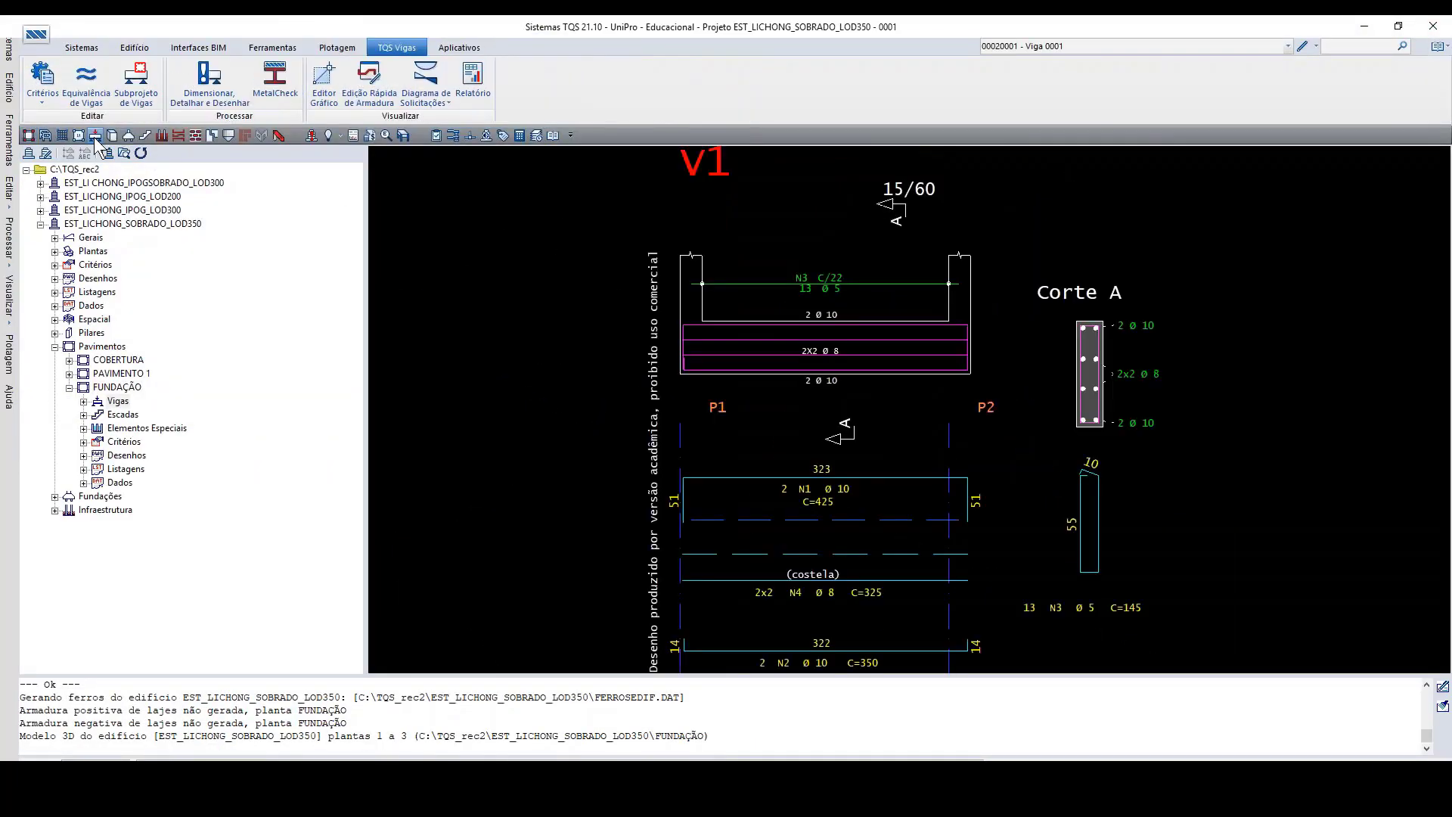
click(371, 92)
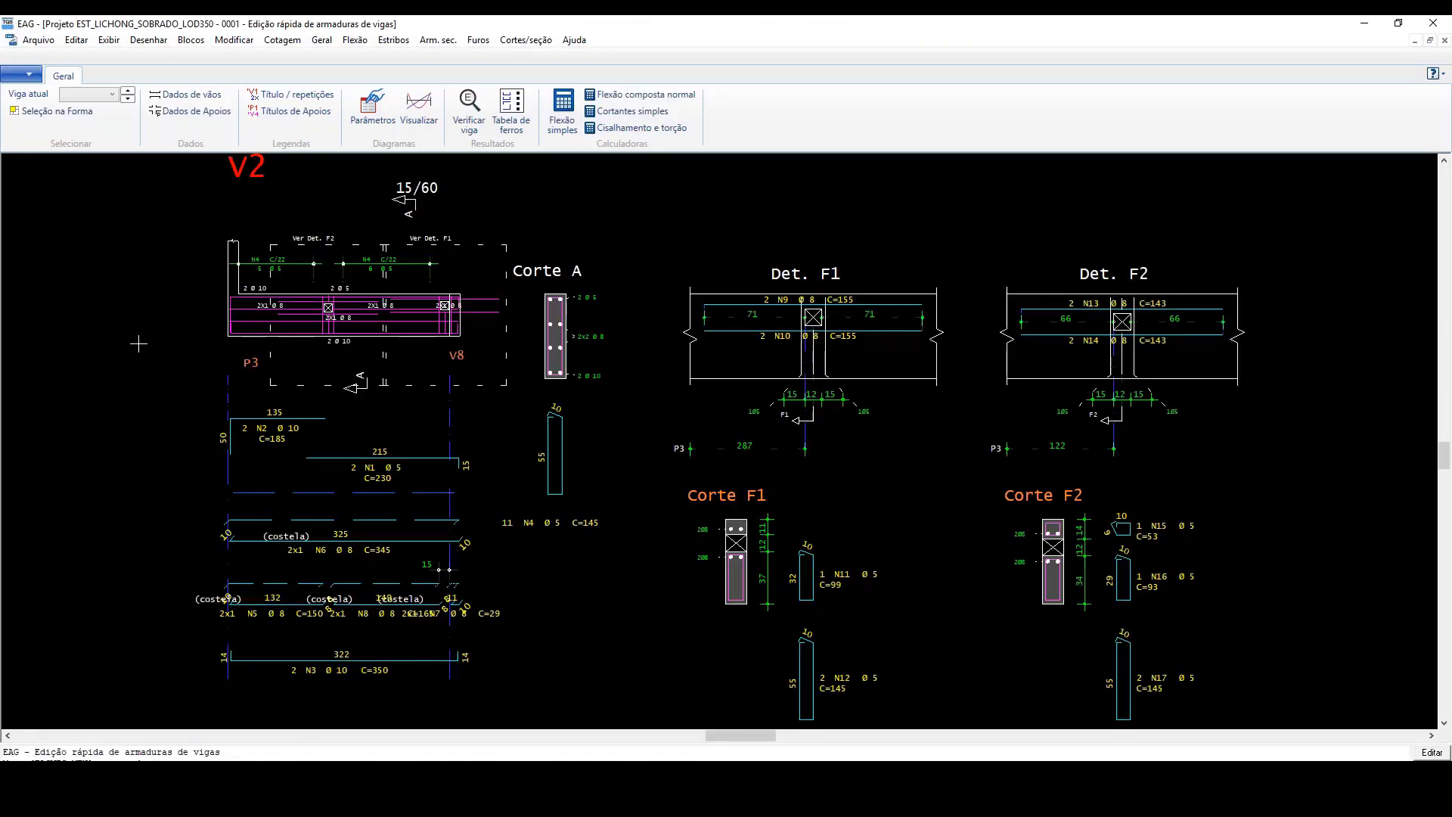
Step: Examine beam V2's elevation and the reinforcement detail around hole F1
scroll(463, 346, up, 8)
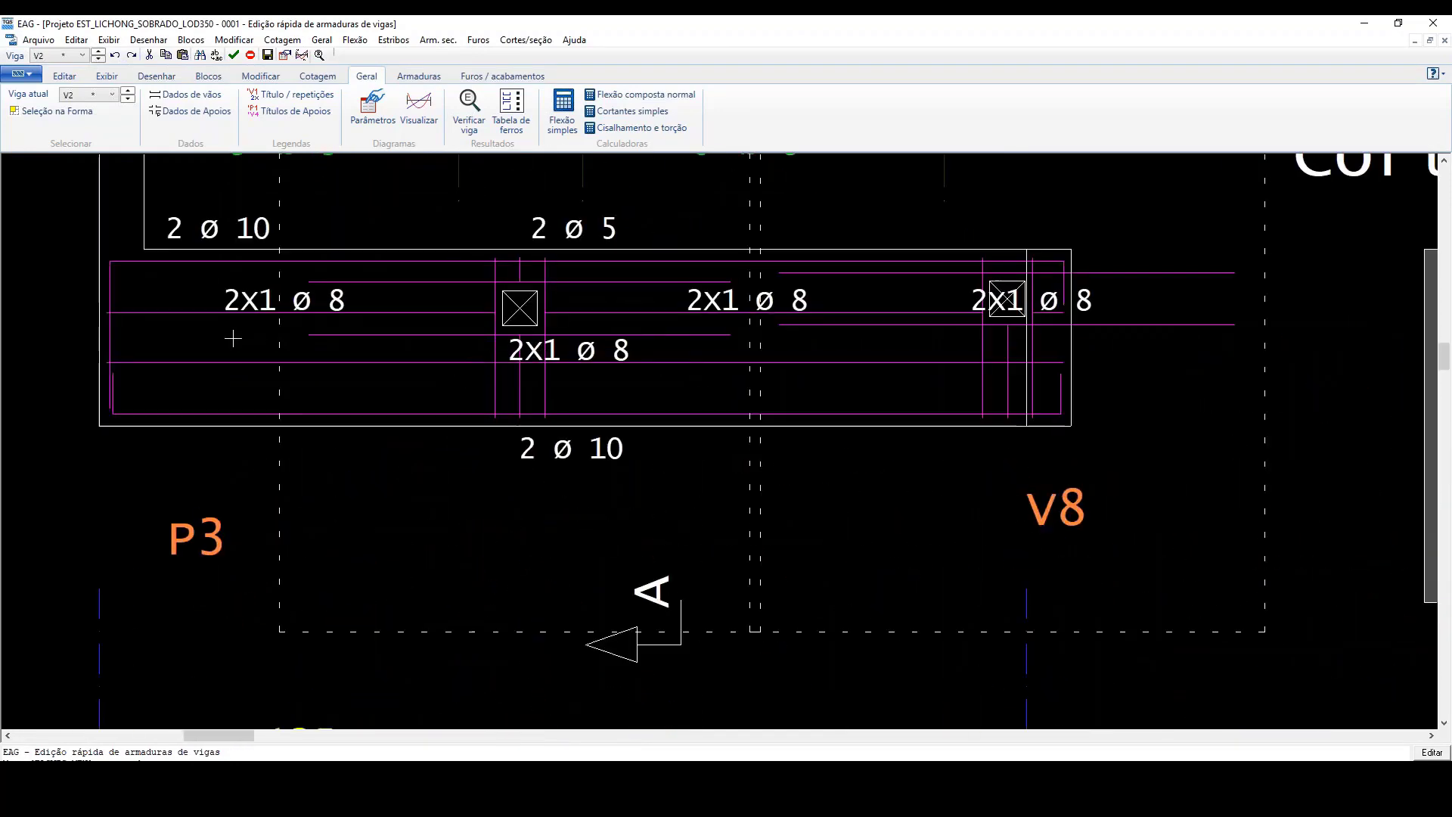
scroll(233, 338, down, 5)
scroll(233, 338, down, 2)
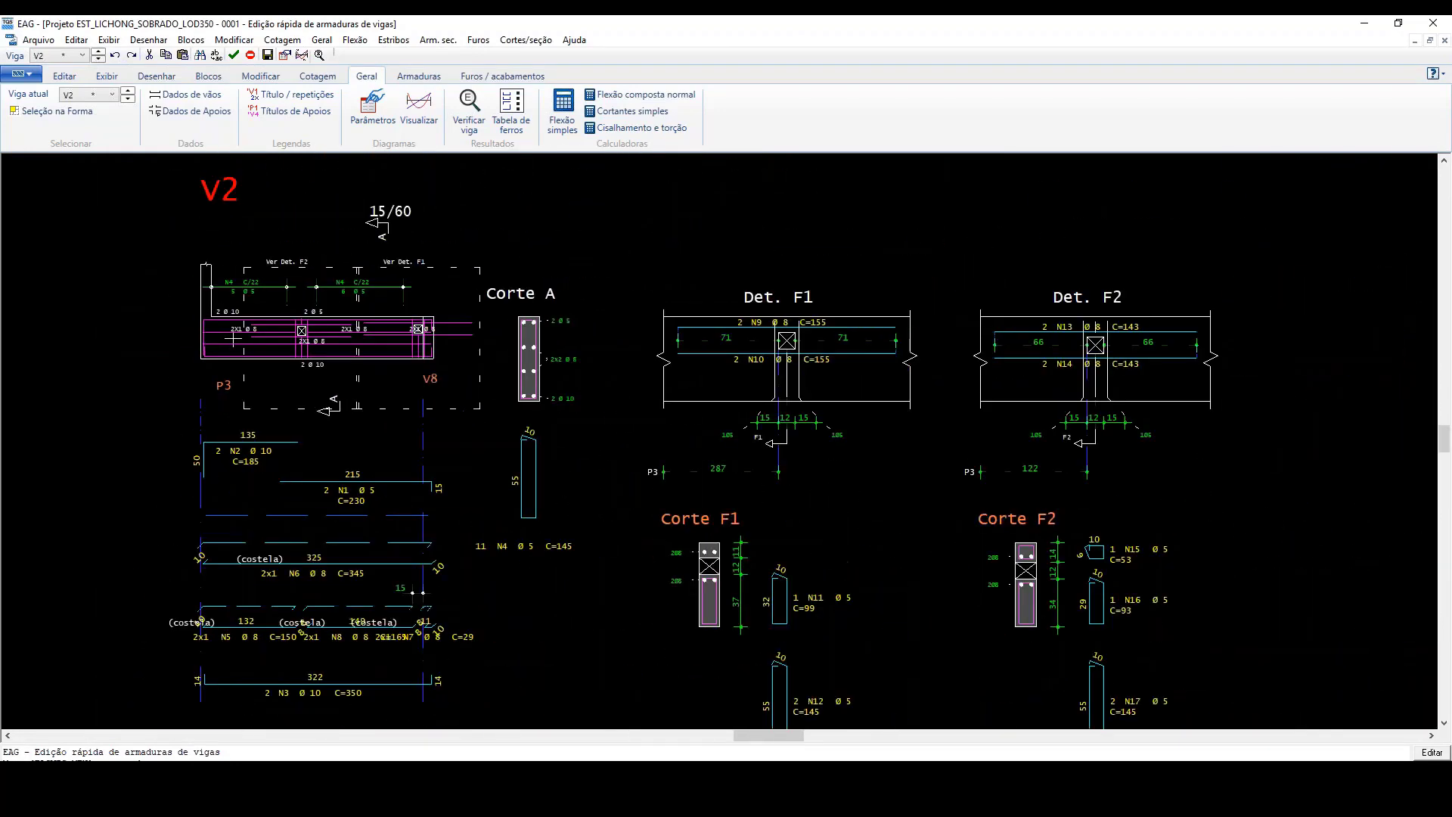
scroll(811, 361, up, 2)
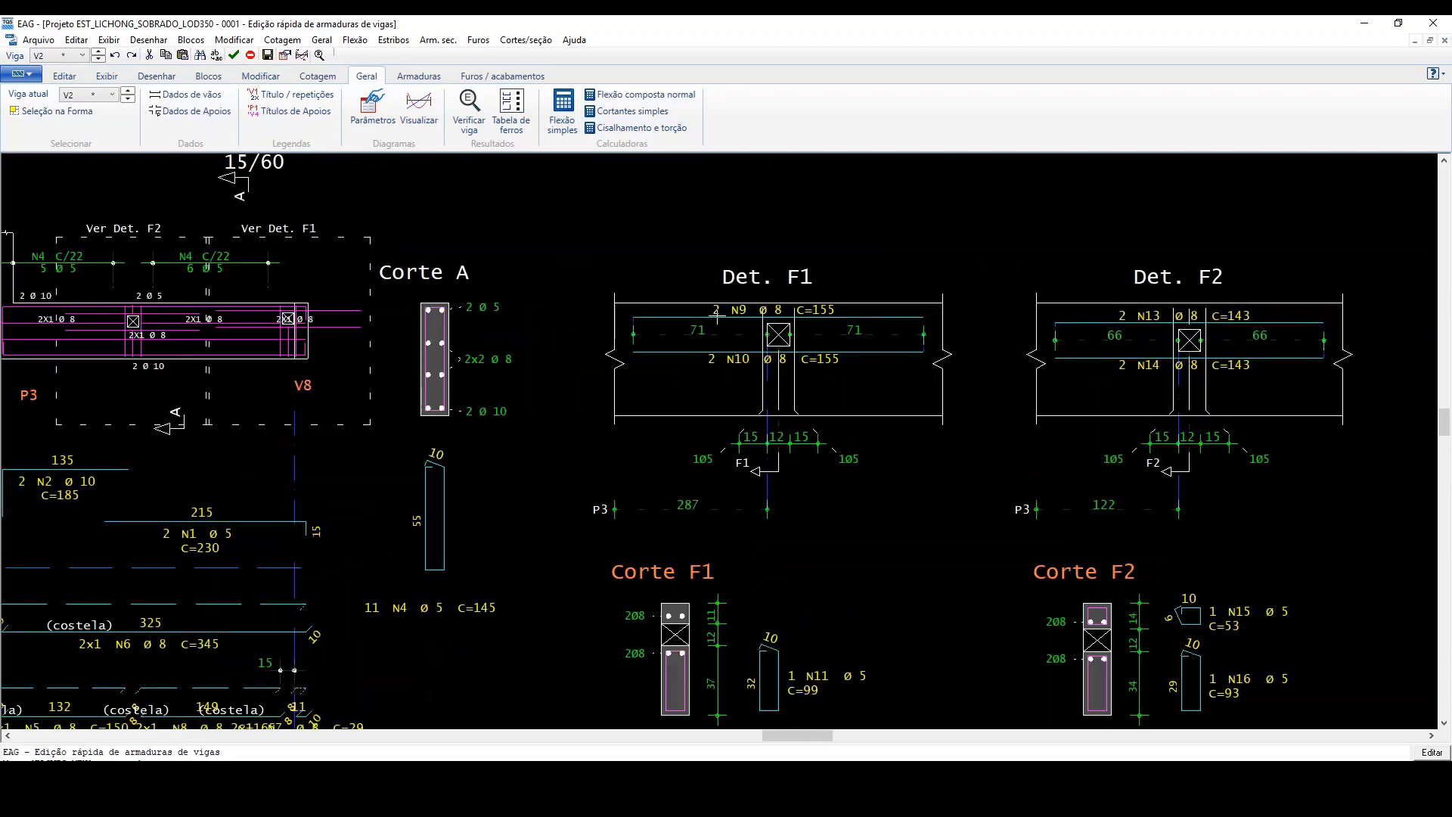
scroll(716, 318, down, 2)
scroll(755, 332, up, 3)
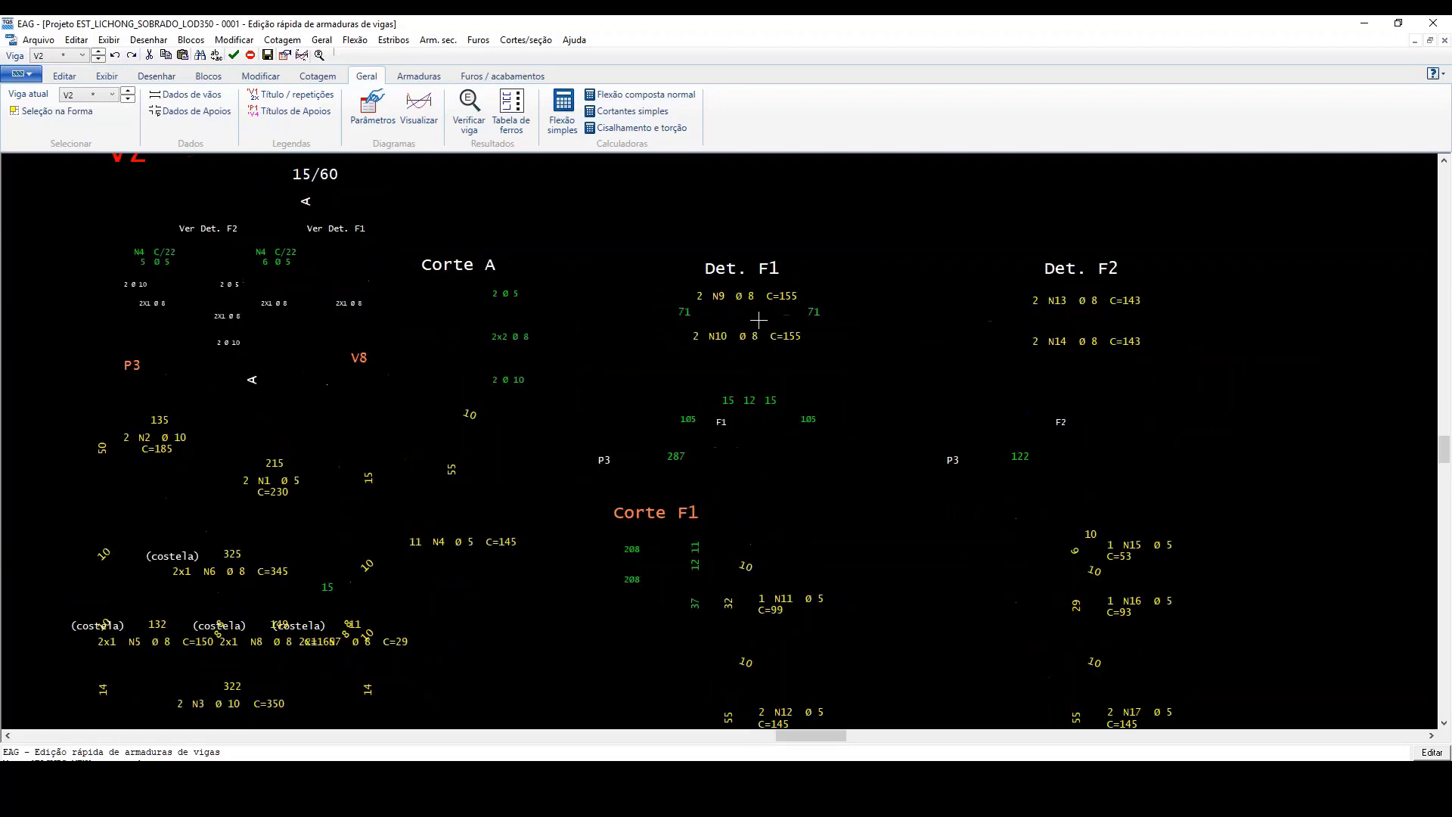
scroll(640, 322, down, 3)
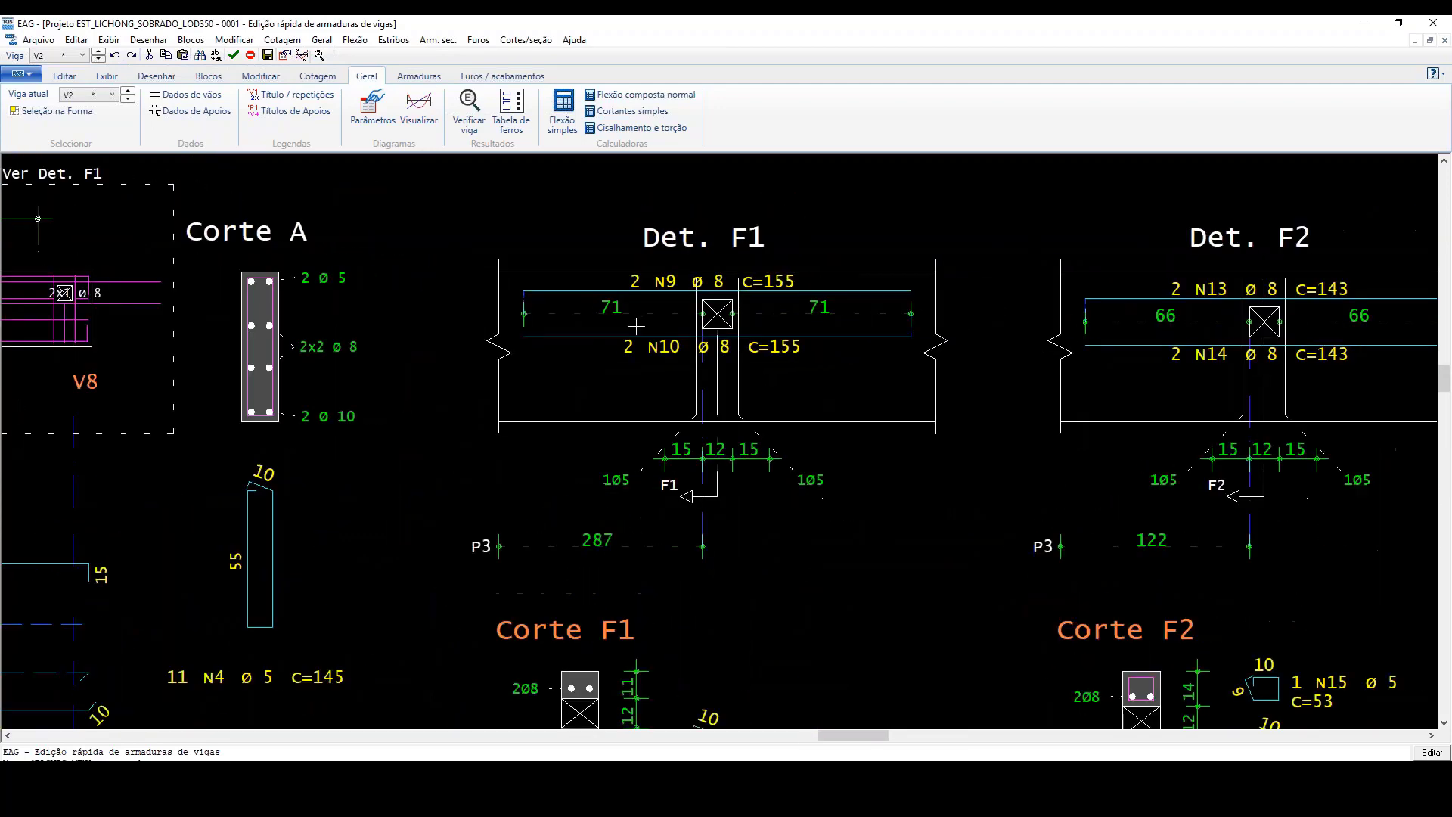
scroll(637, 326, down, 2)
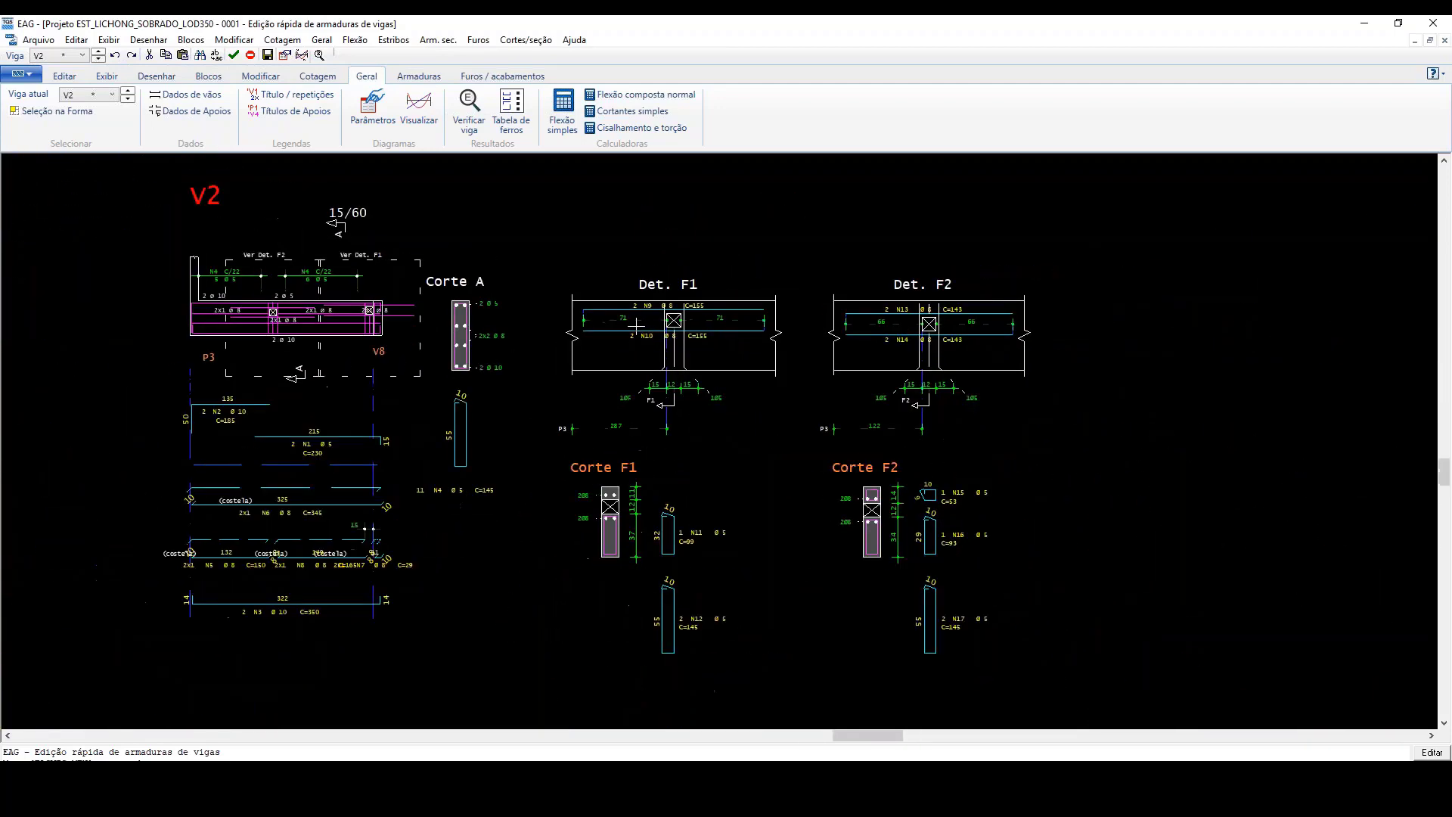
Step: Compare the reinforcement details and sections of holes F1 and F2 in beam V2
scroll(949, 340, up, 2)
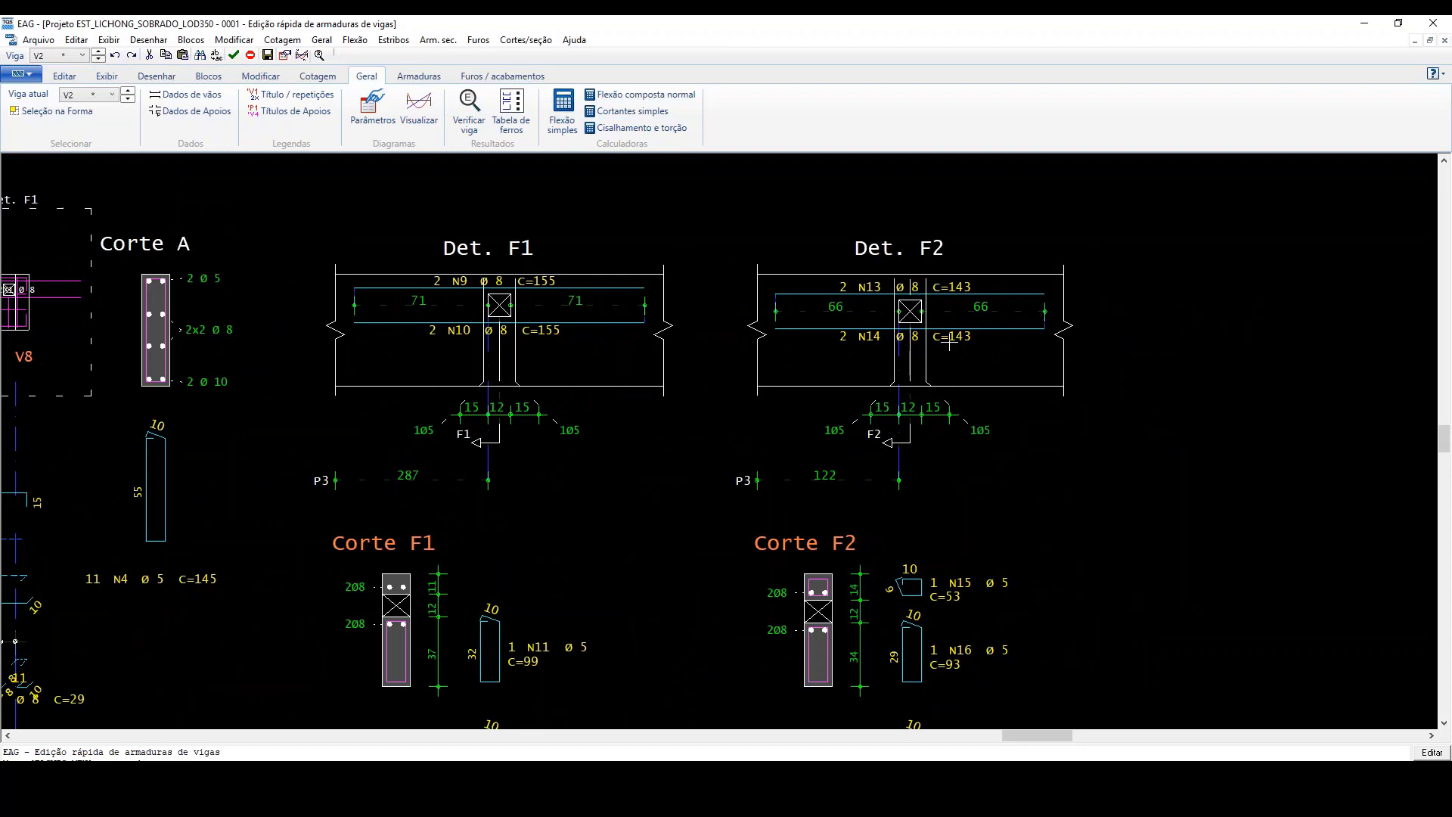
scroll(949, 341, down, 1)
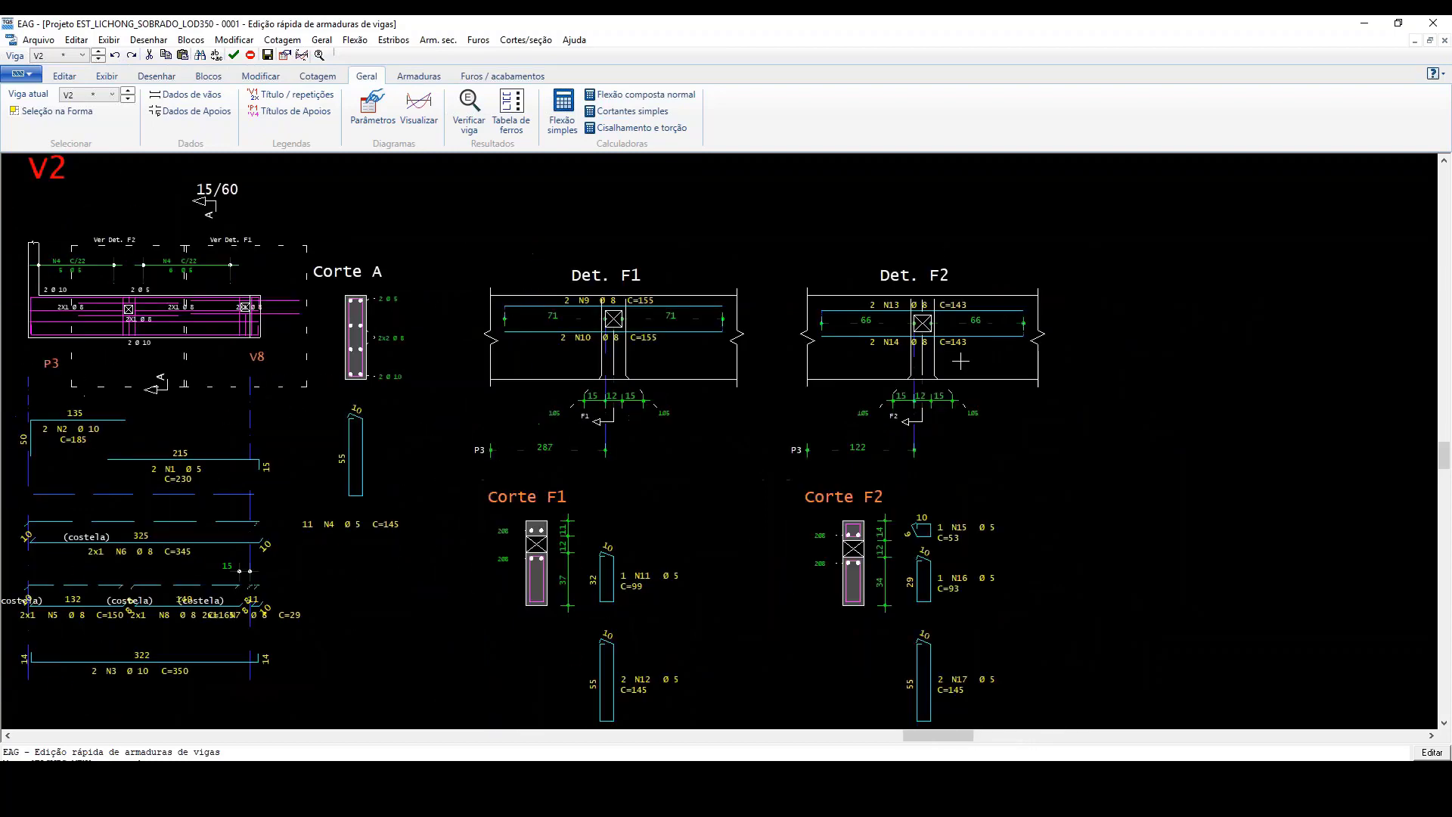
scroll(757, 370, down, 1)
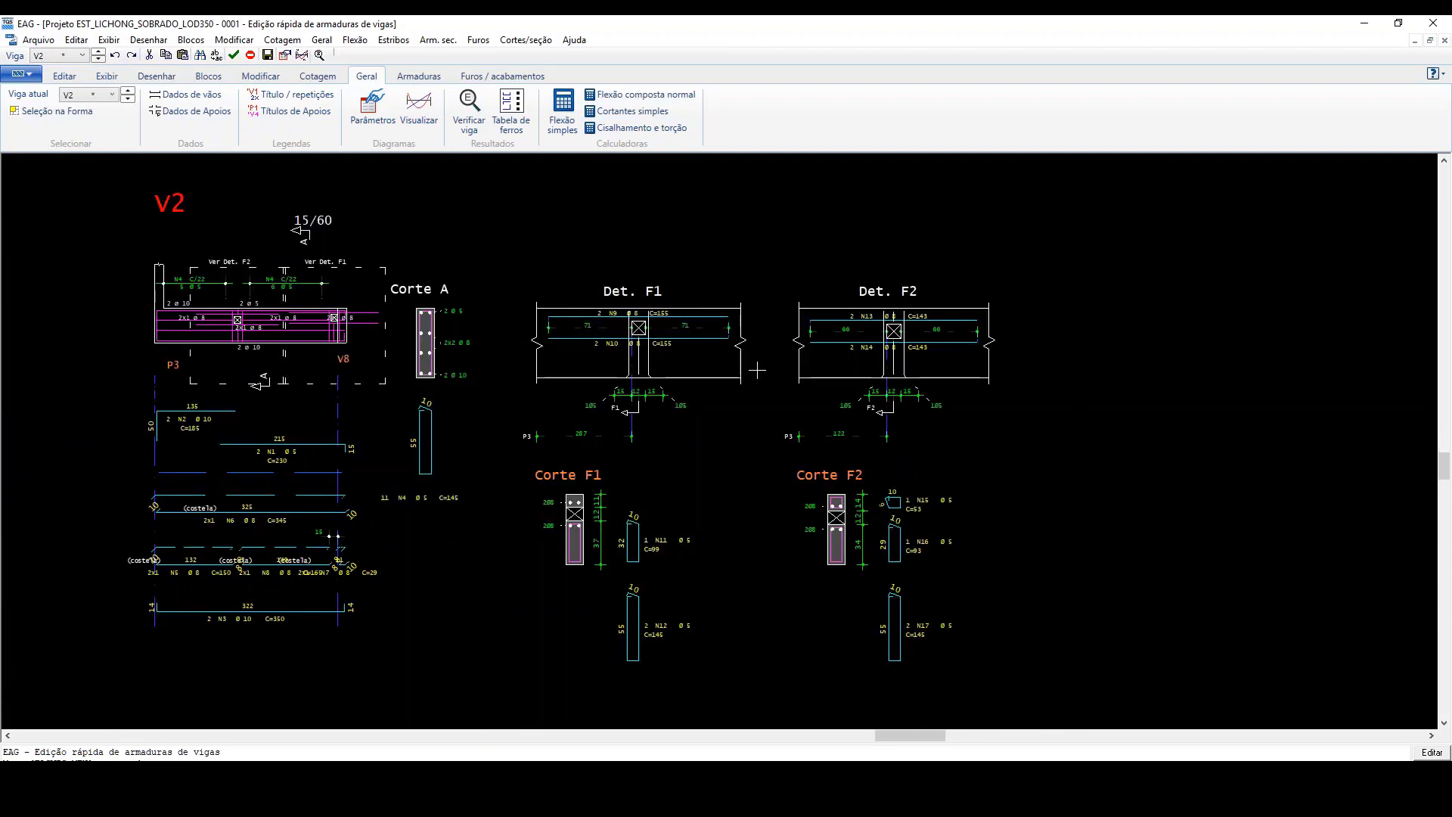
scroll(756, 370, up, 1)
scroll(806, 371, down, 1)
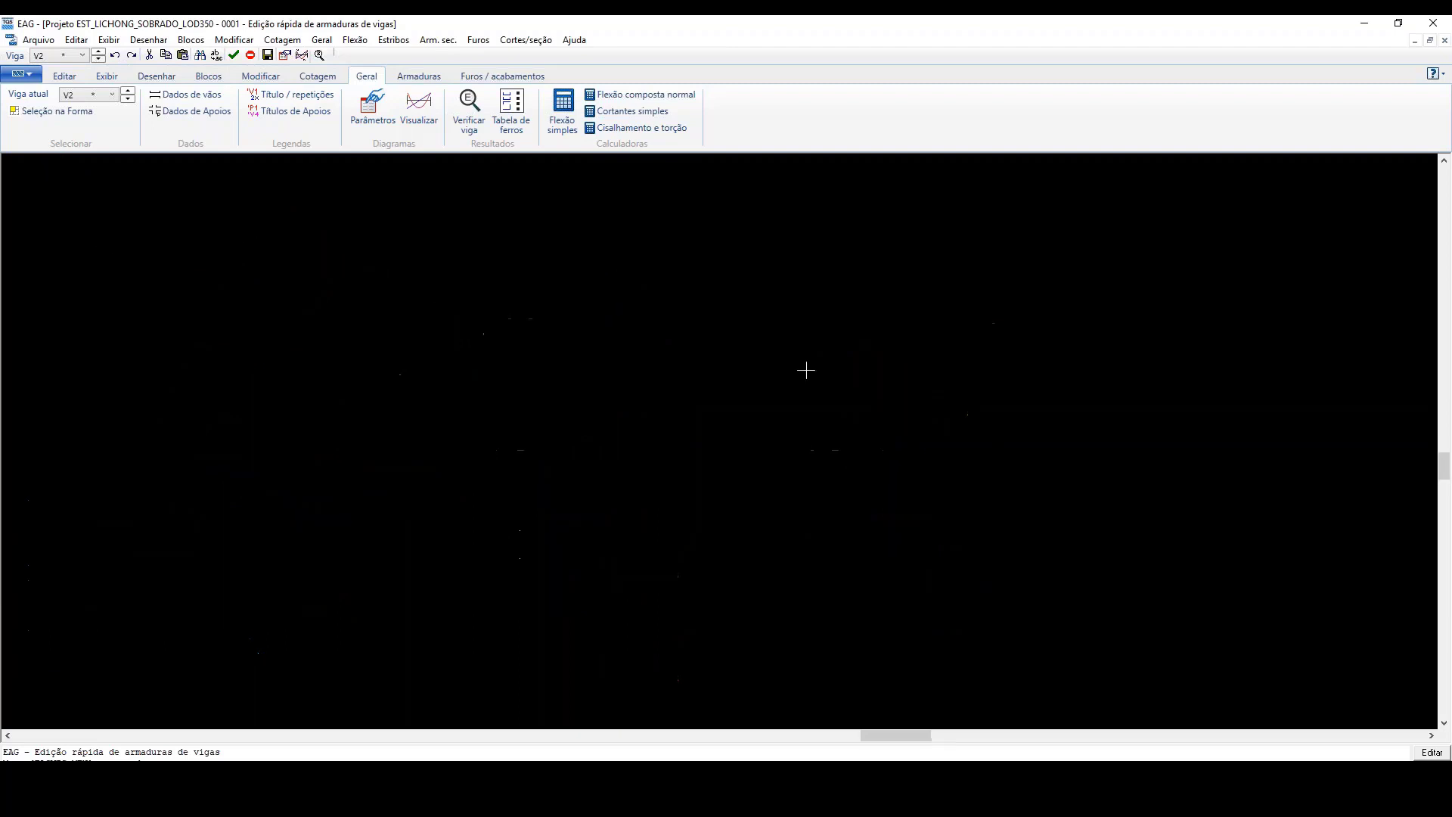
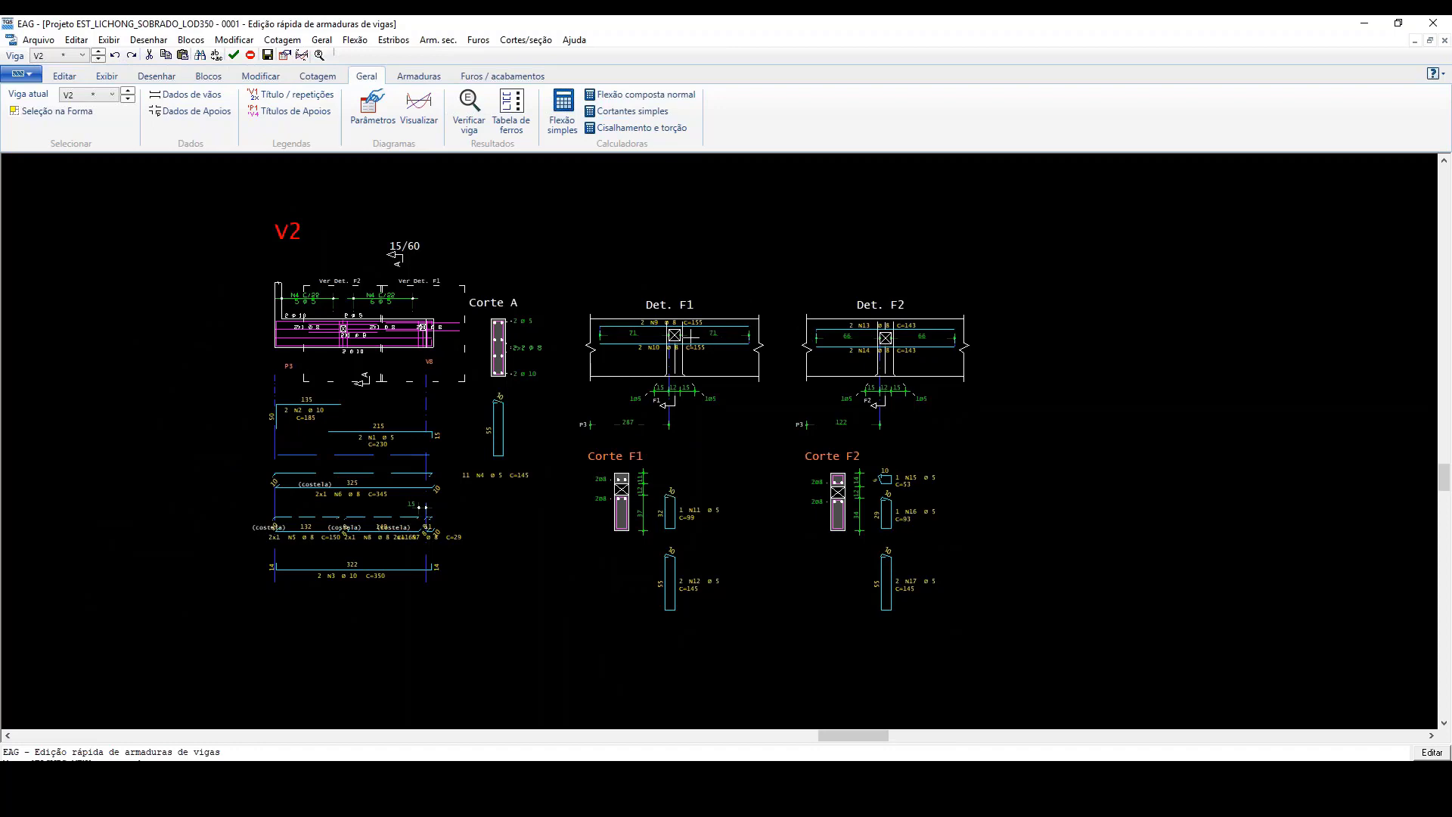
Step: Review the bars and stirrups around holes F1 and F2 in beam V2, and close the beam reinforcement editor
scroll(690, 335, up, 5)
scroll(693, 363, down, 4)
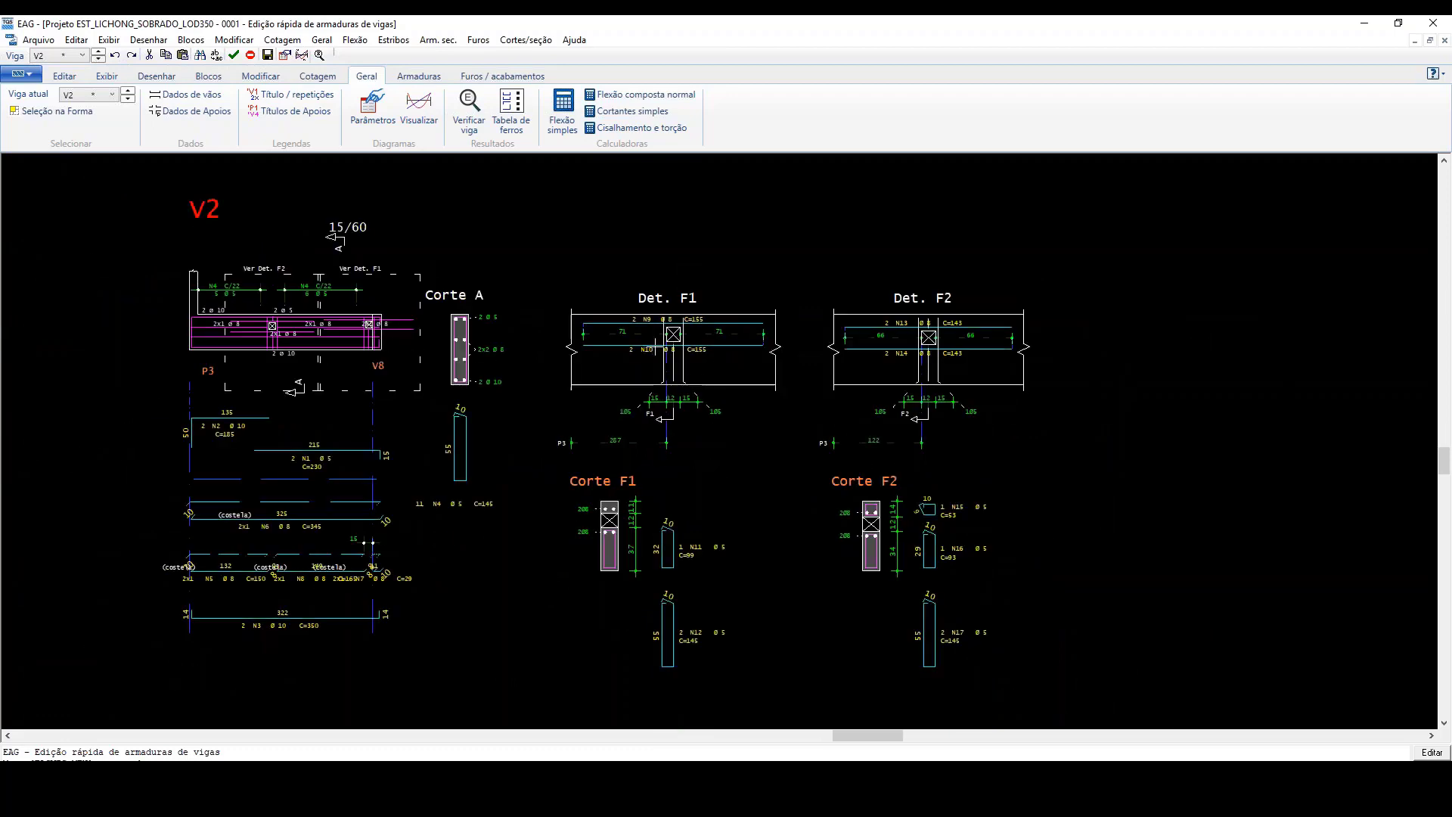
scroll(655, 344, up, 3)
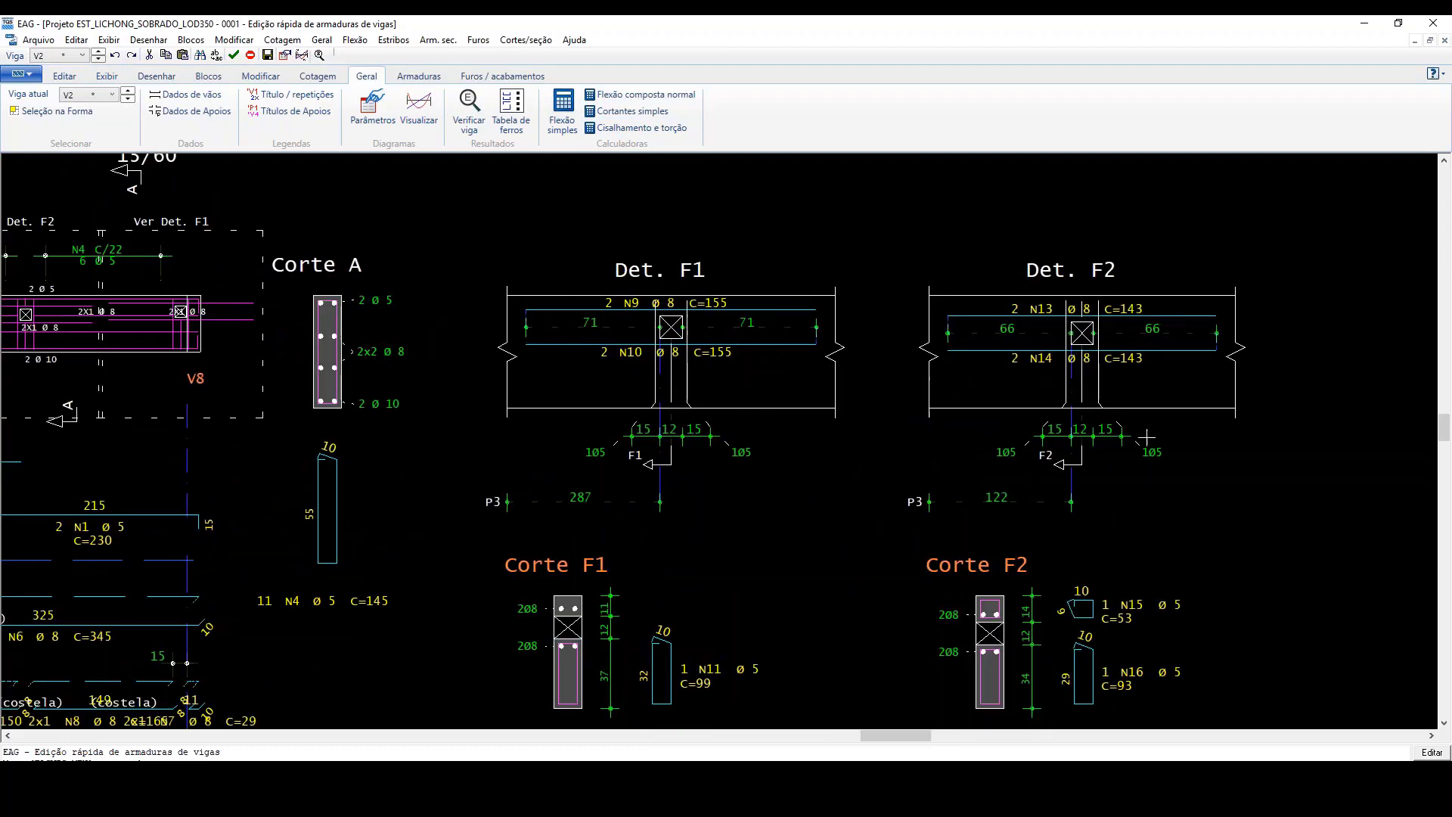
scroll(836, 364, down, 2)
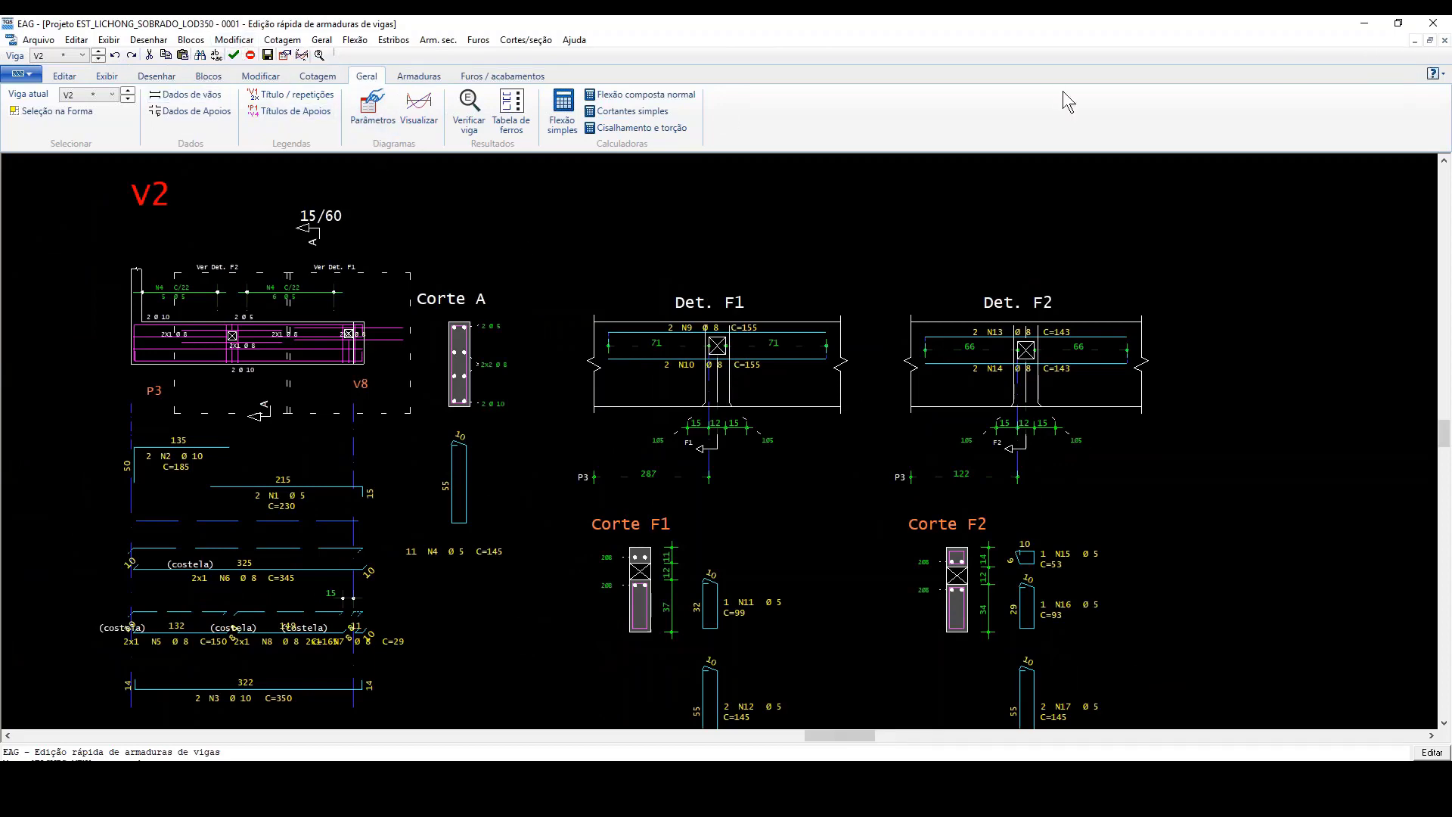
click(1434, 23)
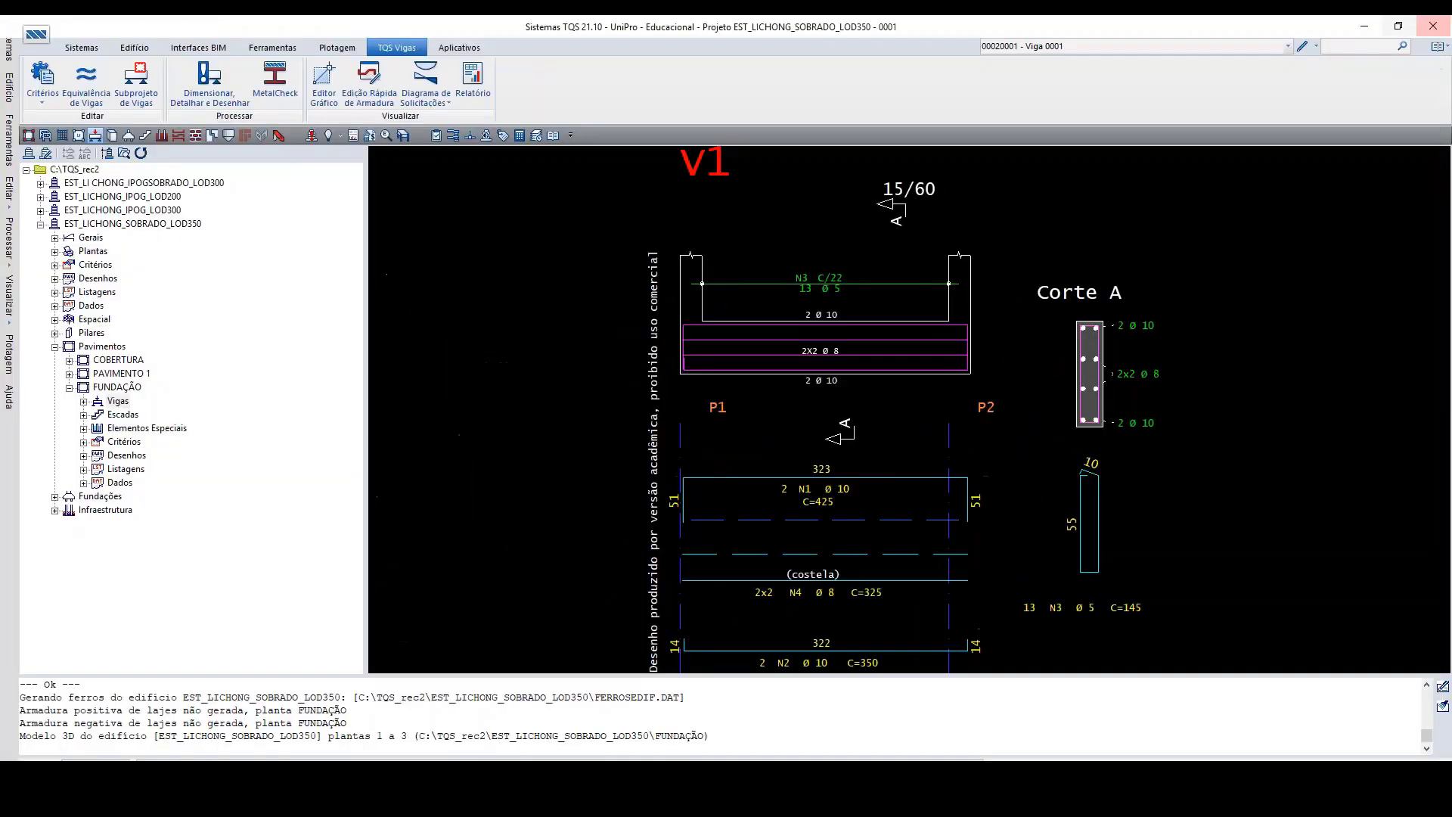
Step: Open the FUNDAÇÃO slabs in the quick reinforcement editor, check the 12x12 holes in plan, and close the editor
click(81, 135)
click(313, 84)
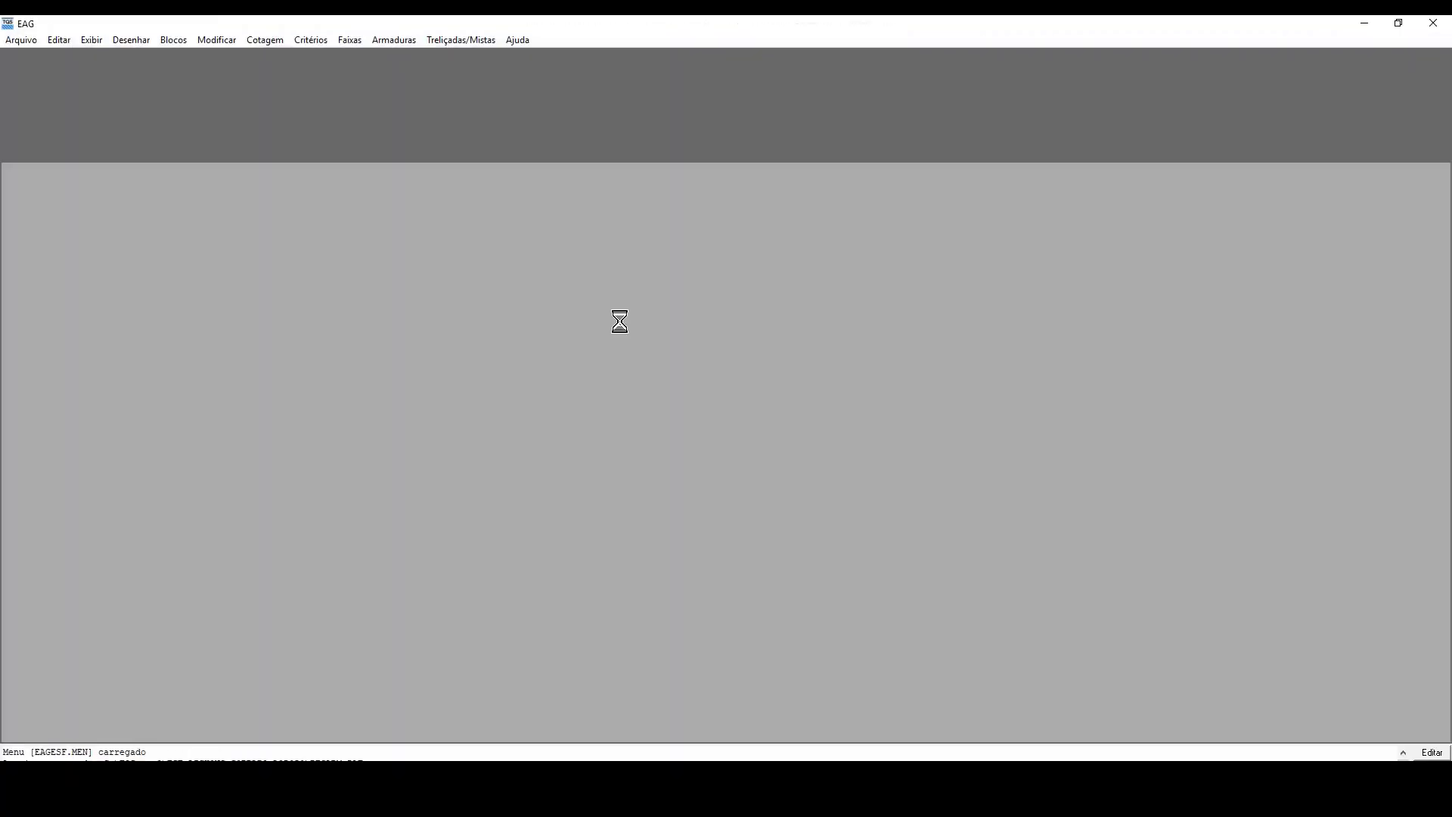
scroll(585, 313, up, 1)
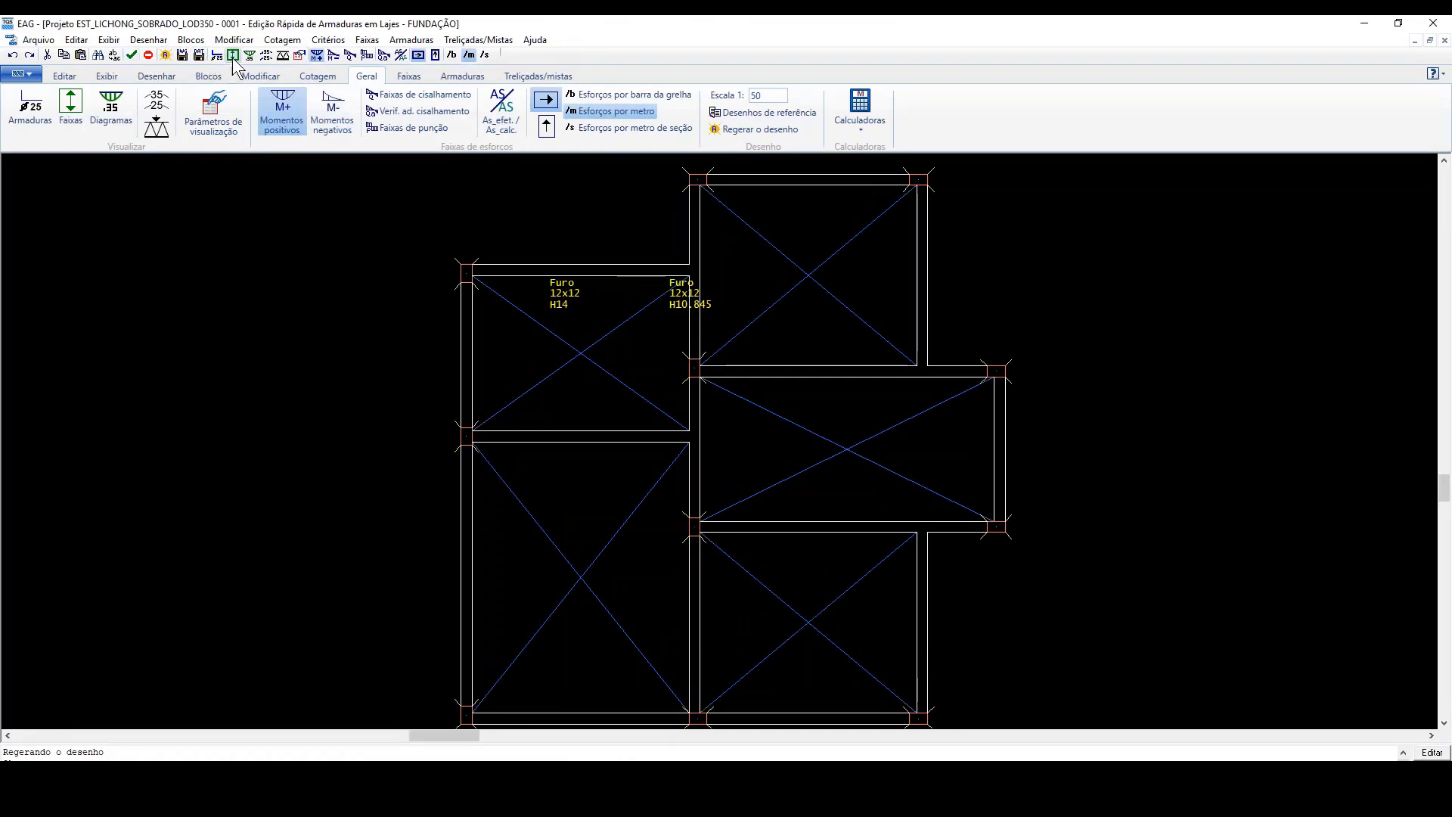
click(1434, 23)
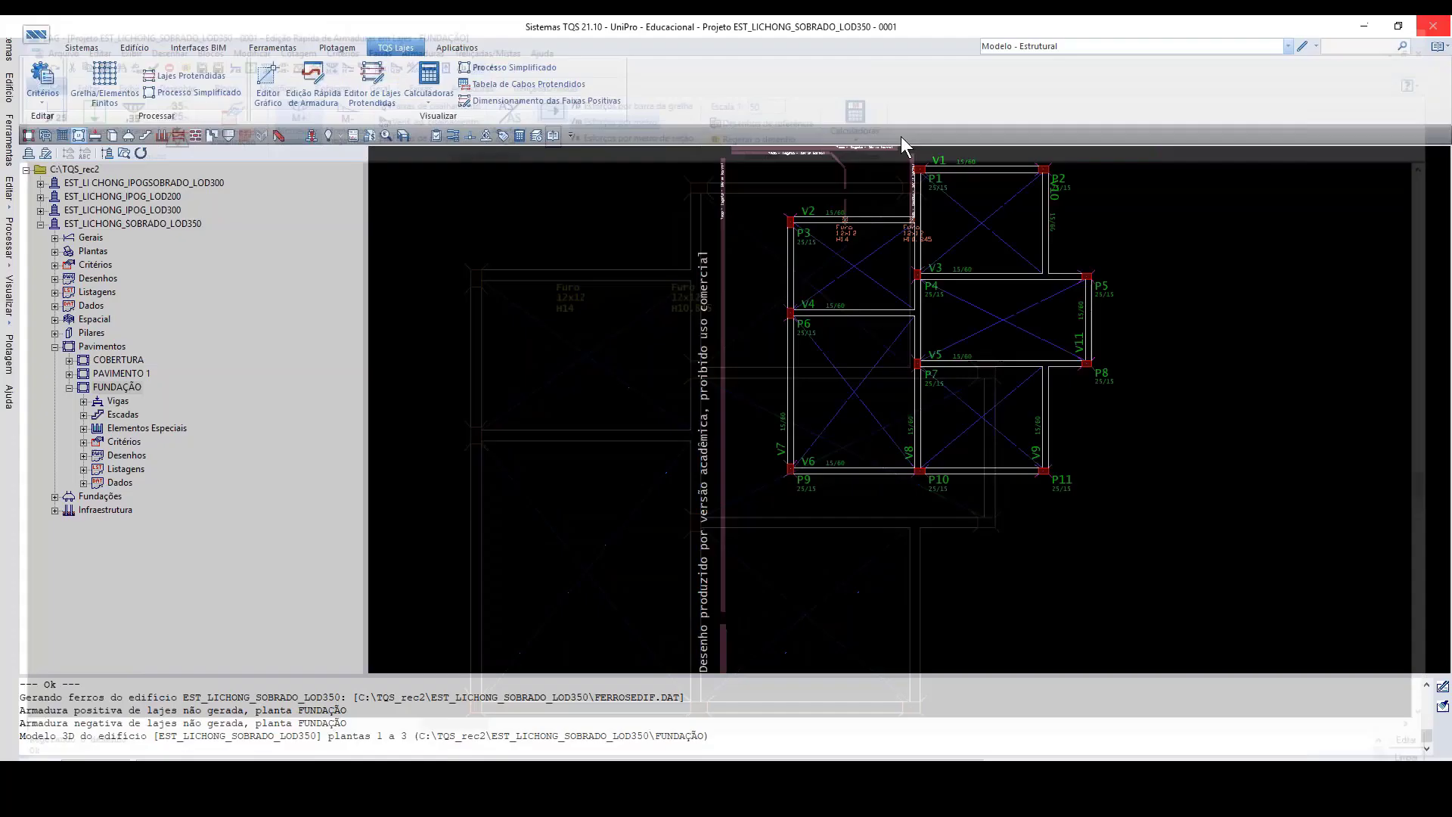
Step: Open the PAVIMENTO 1 slabs in the quick reinforcement editor and examine the negative reinforcement around the pipe holes
click(121, 374)
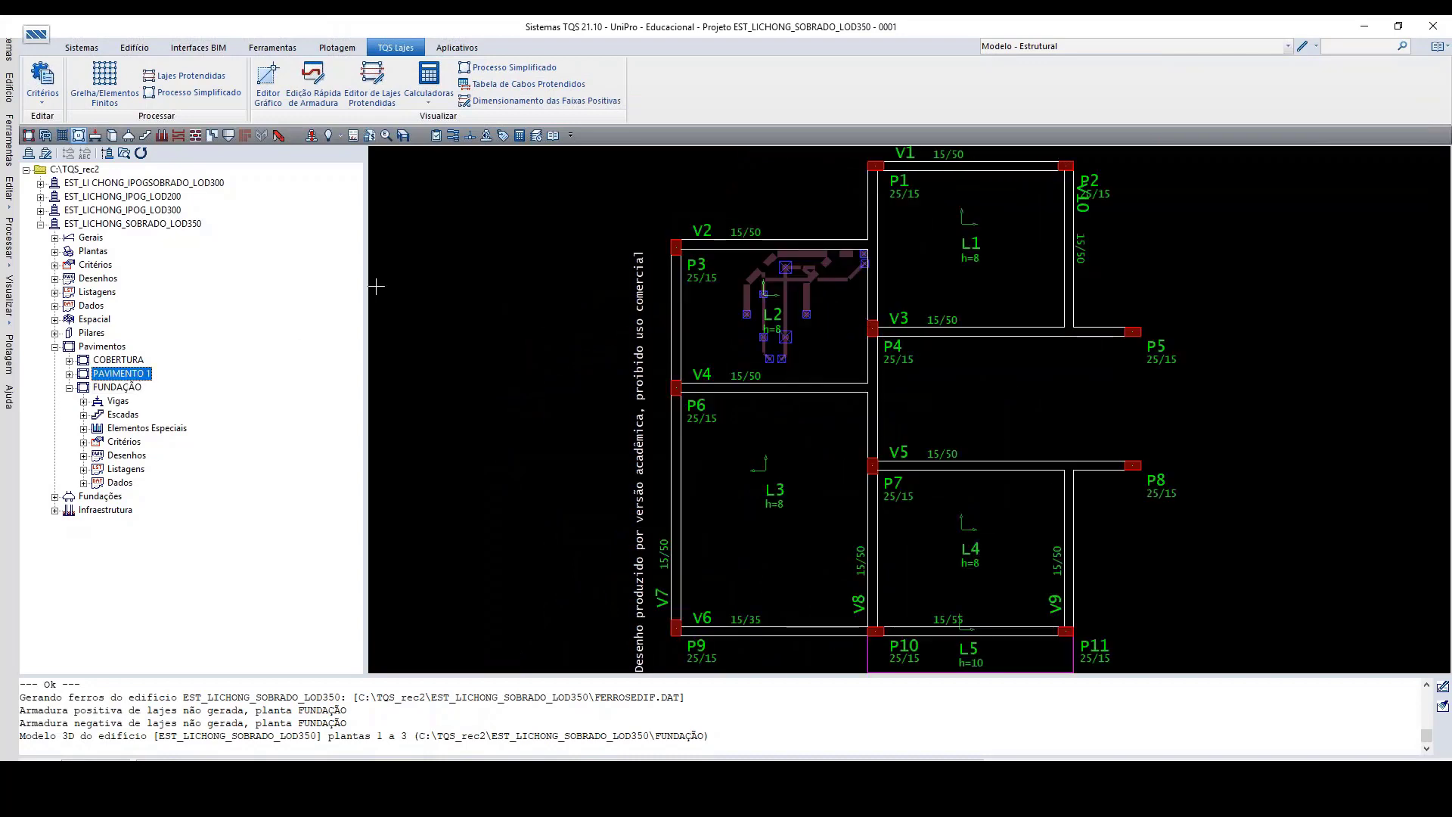
click(313, 79)
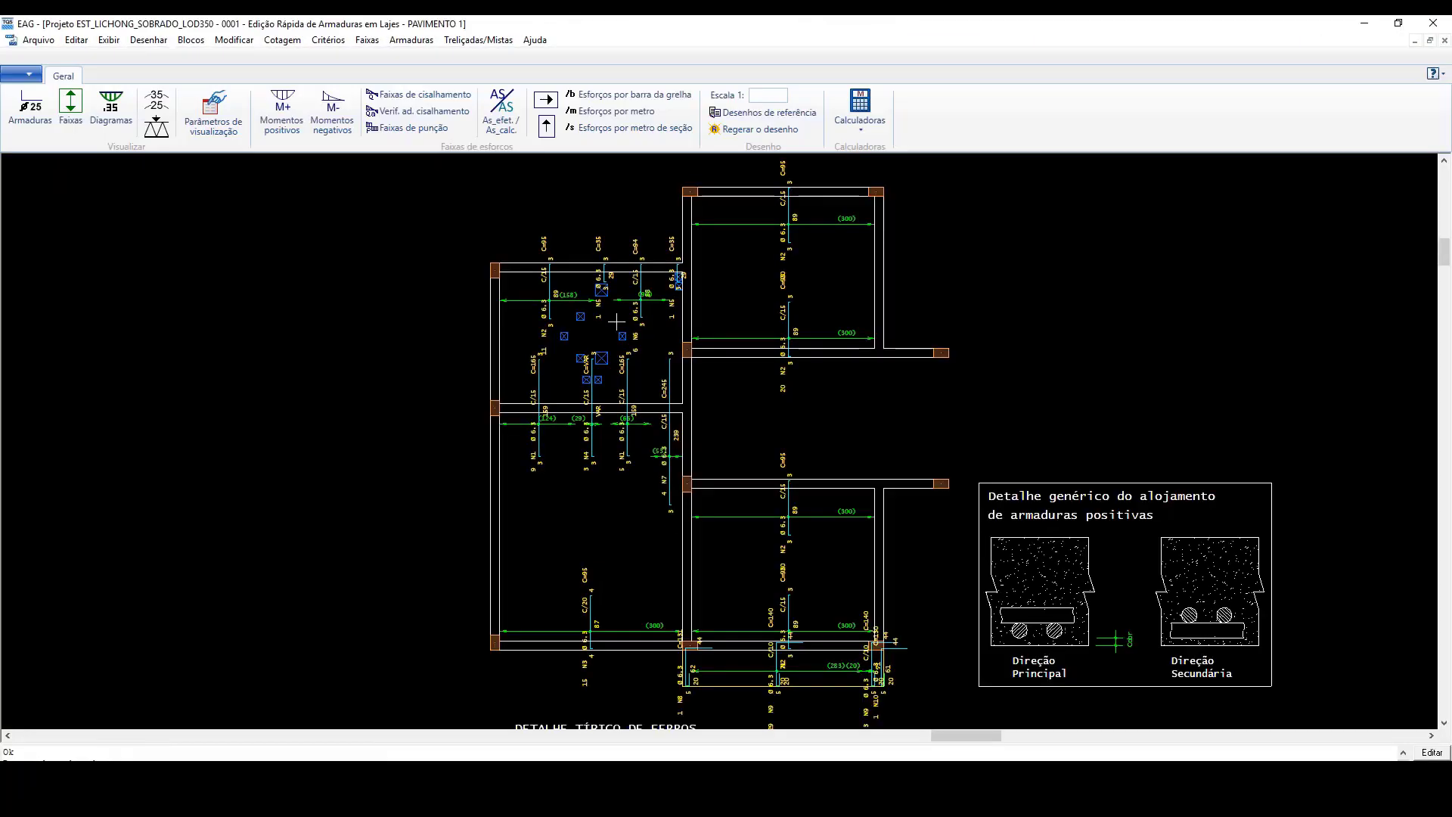
scroll(600, 312, up, 4)
scroll(599, 312, up, 1)
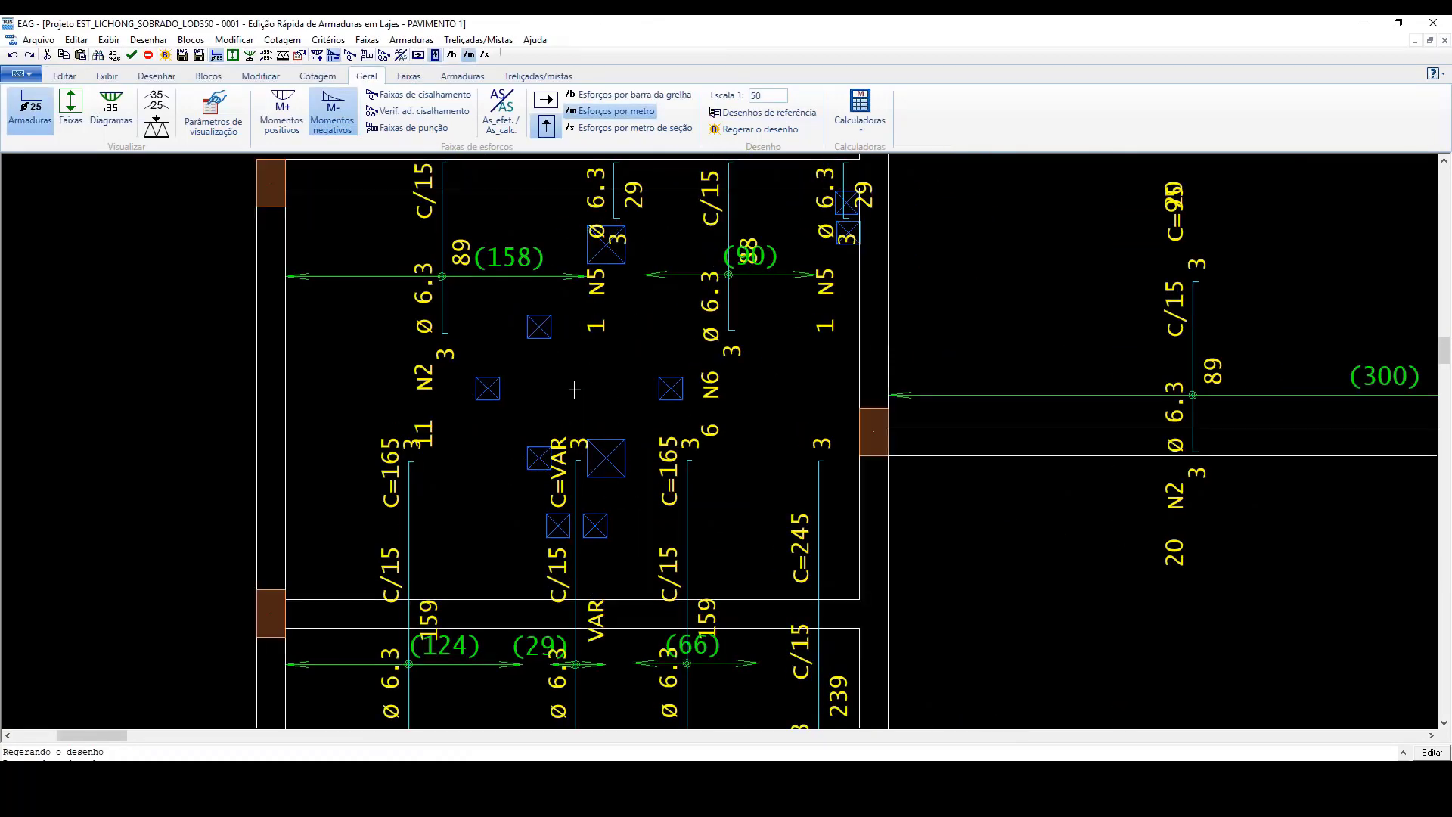
scroll(574, 390, down, 1)
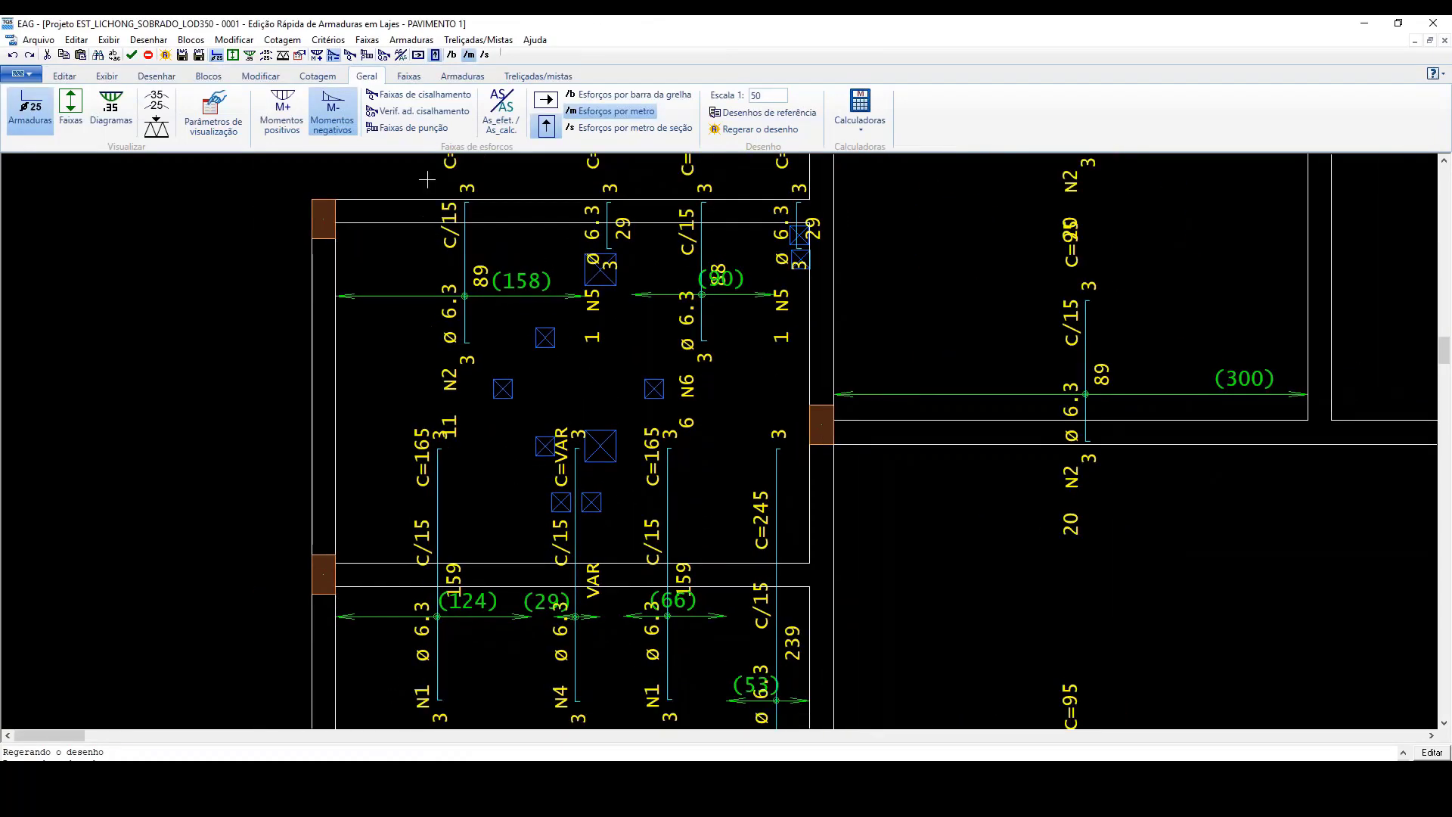
Step: Display the positive-moment reinforcement and examine the bars around slab L2's pipe holes, including the two beside beam V8
click(288, 115)
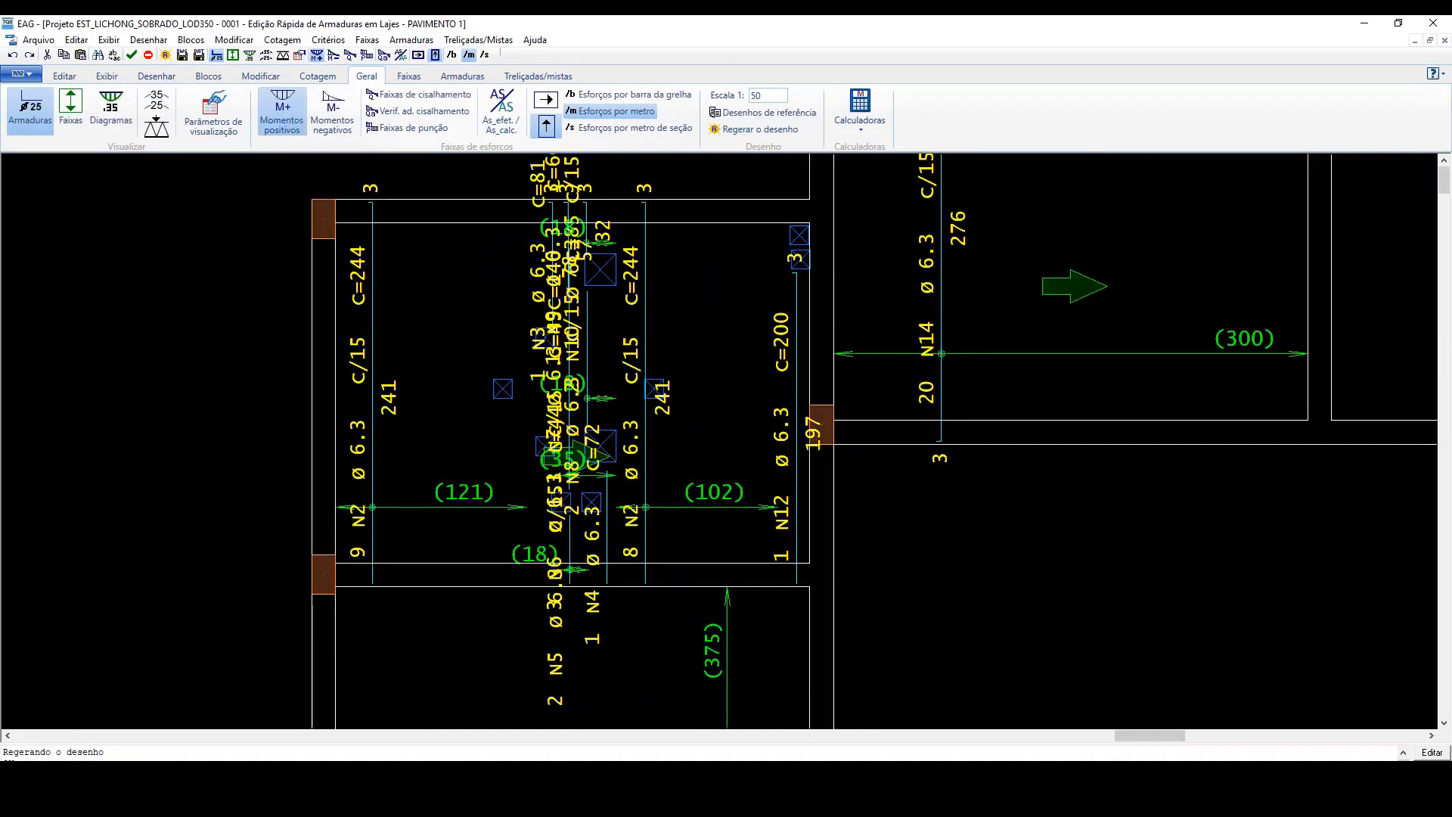
scroll(588, 484, down, 2)
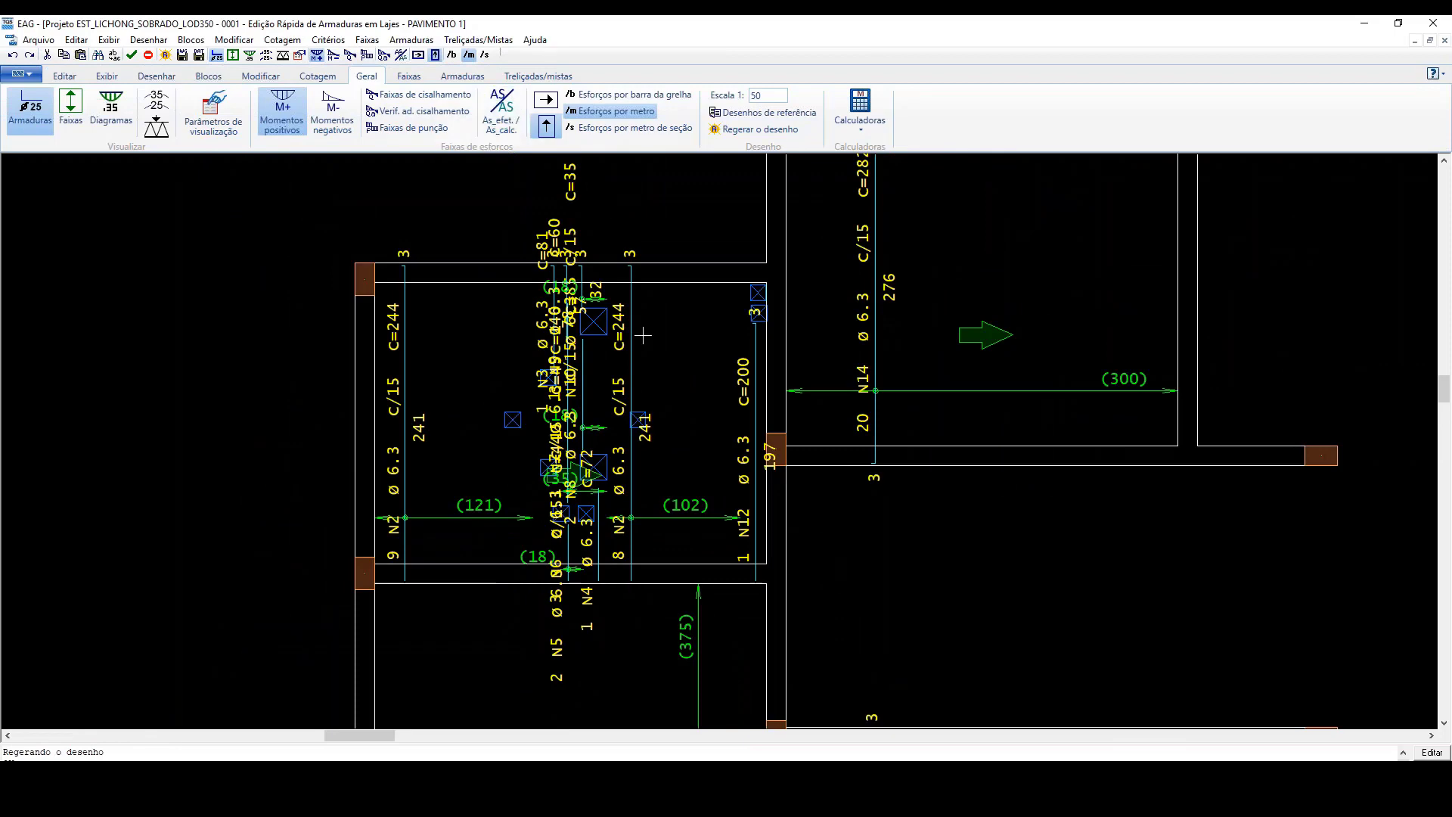
scroll(604, 344, up, 5)
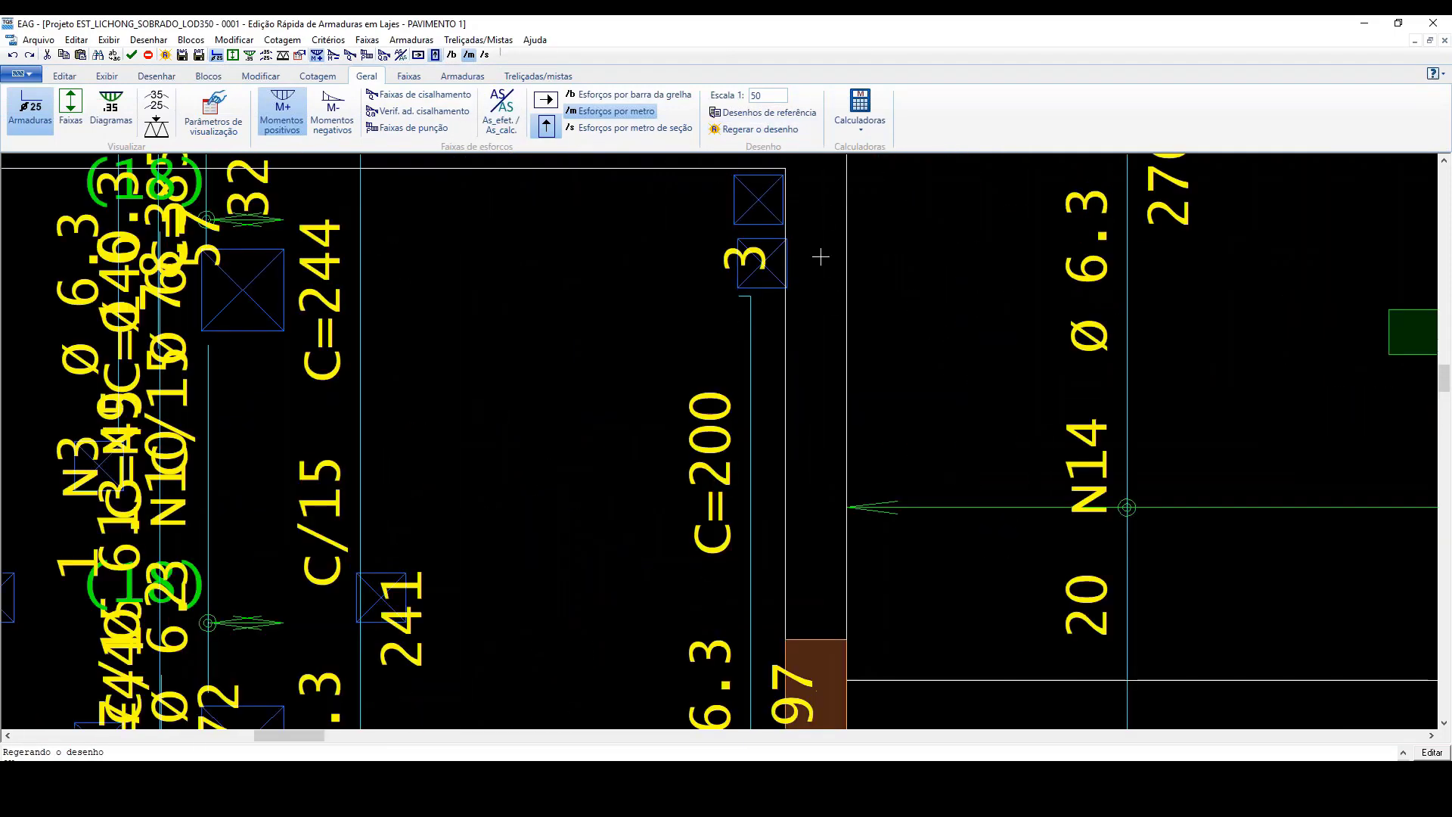
scroll(736, 280, down, 4)
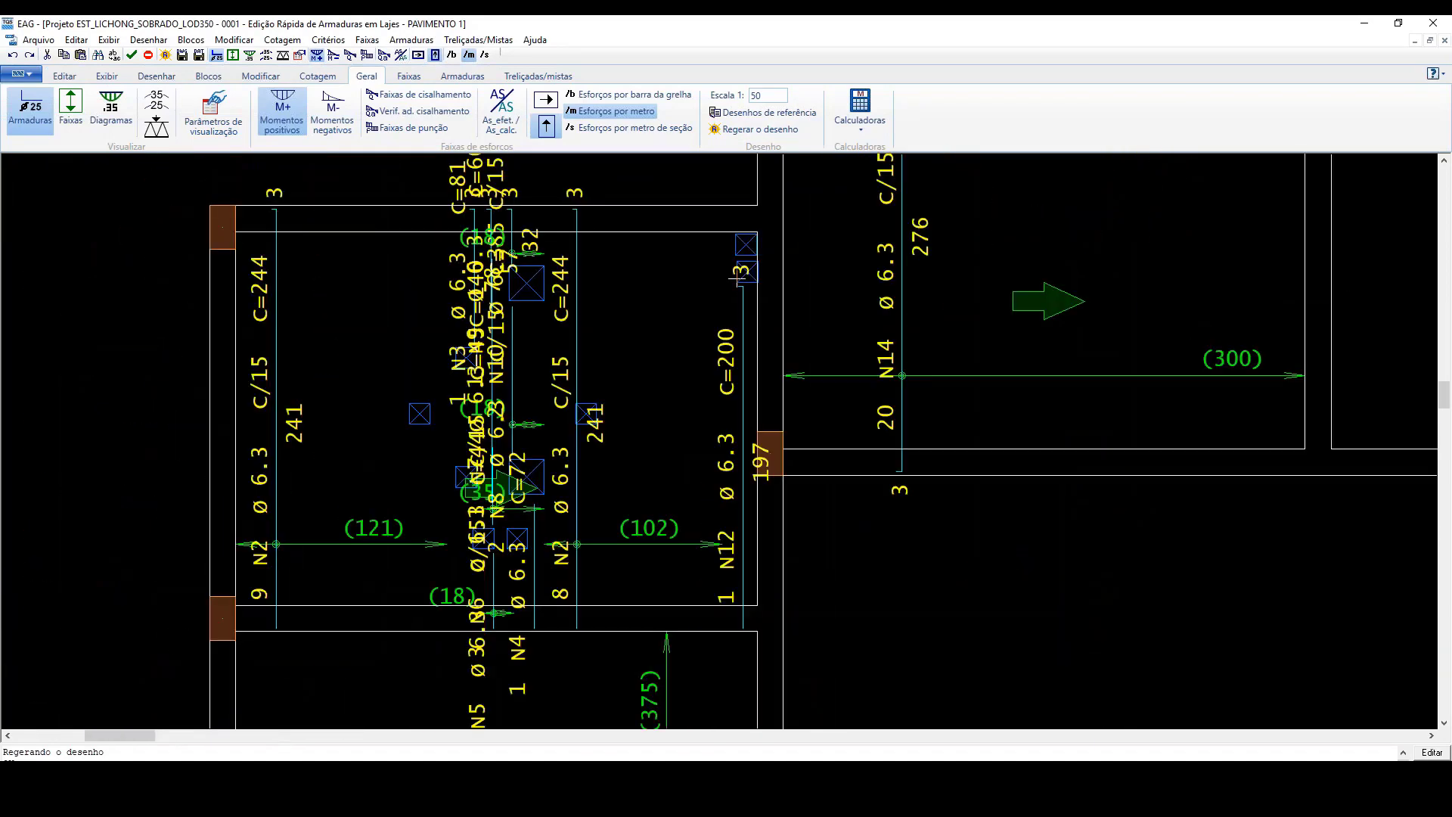
scroll(738, 278, down, 1)
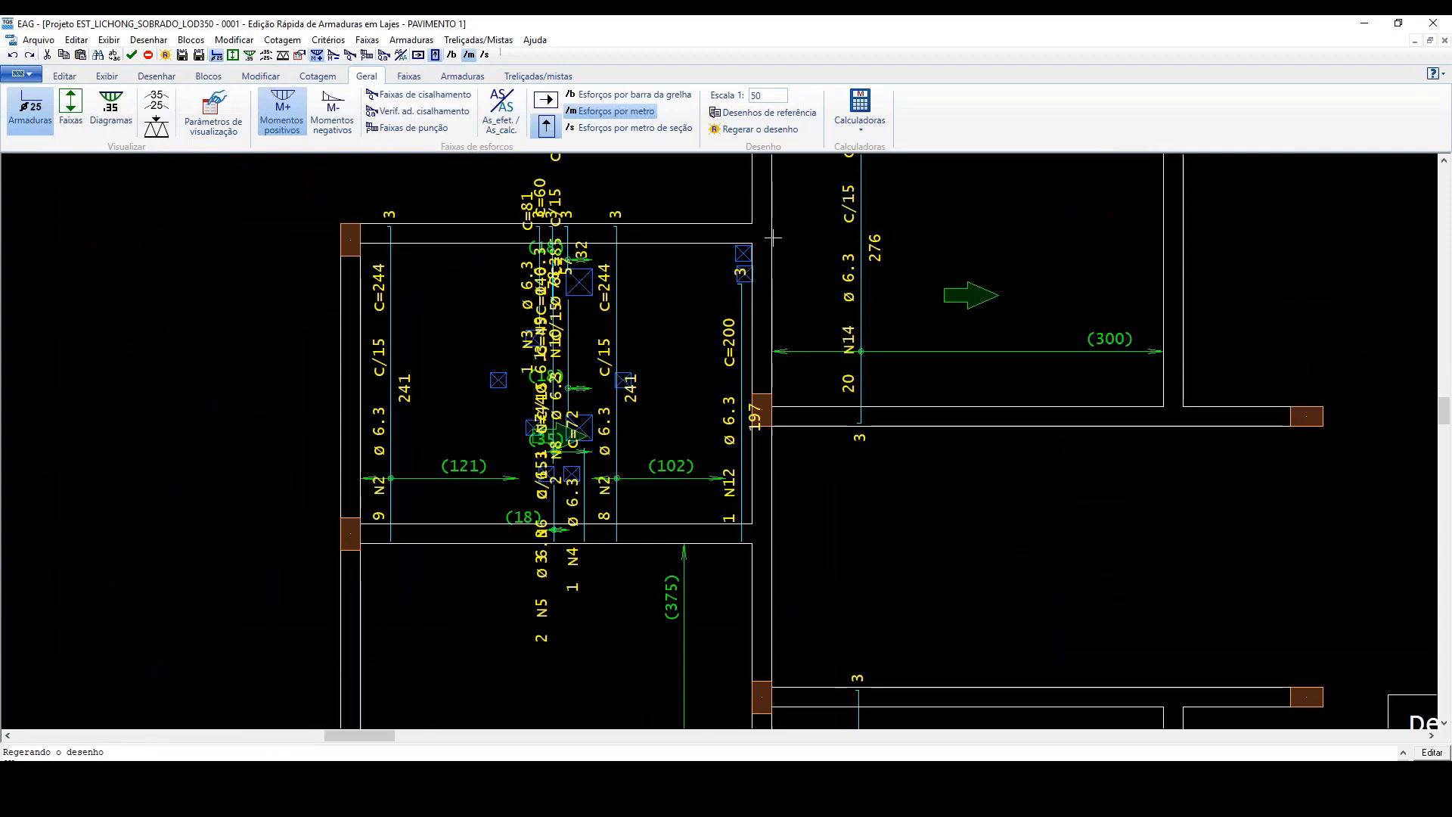
scroll(738, 253, up, 5)
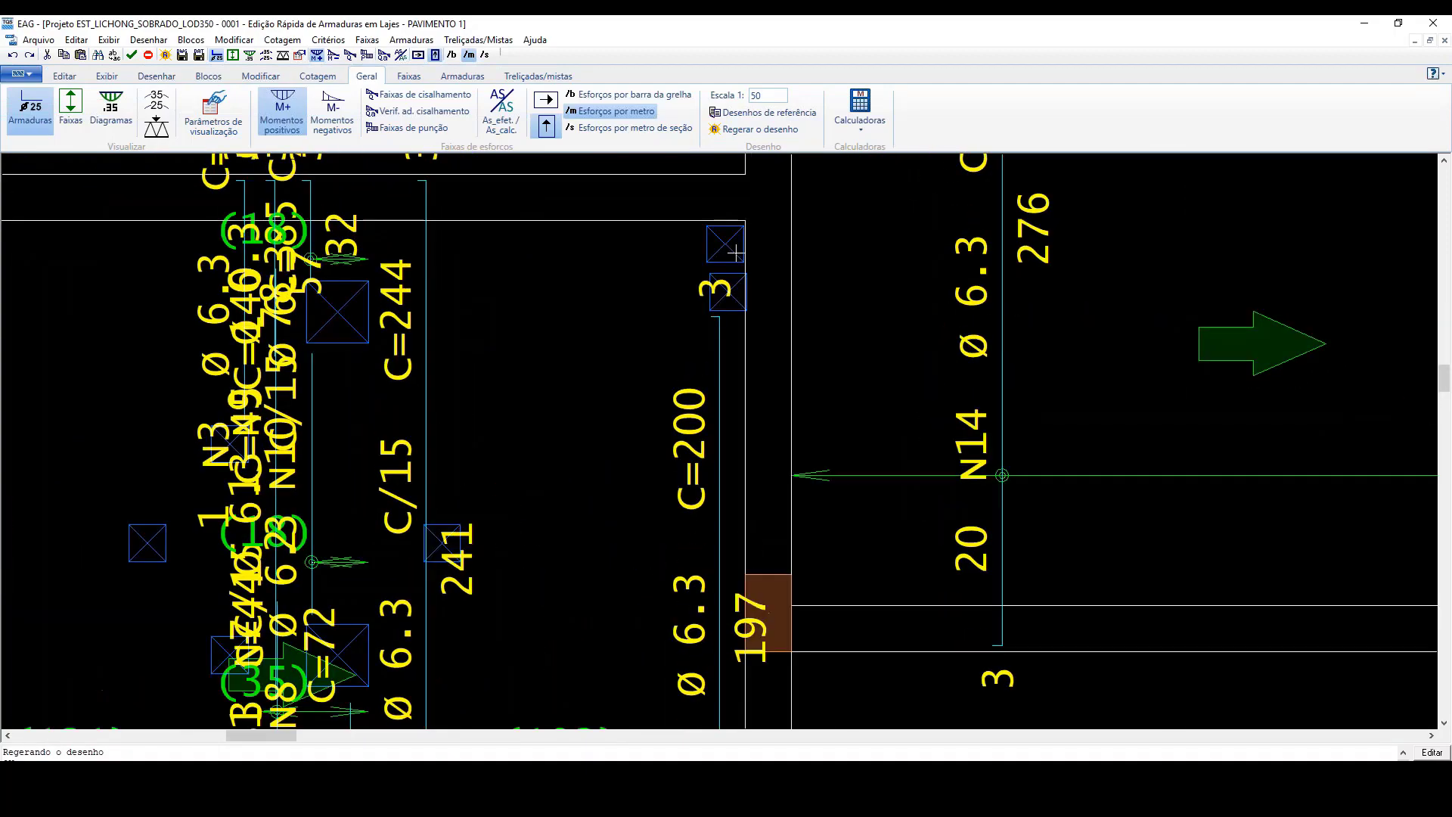
scroll(736, 252, up, 5)
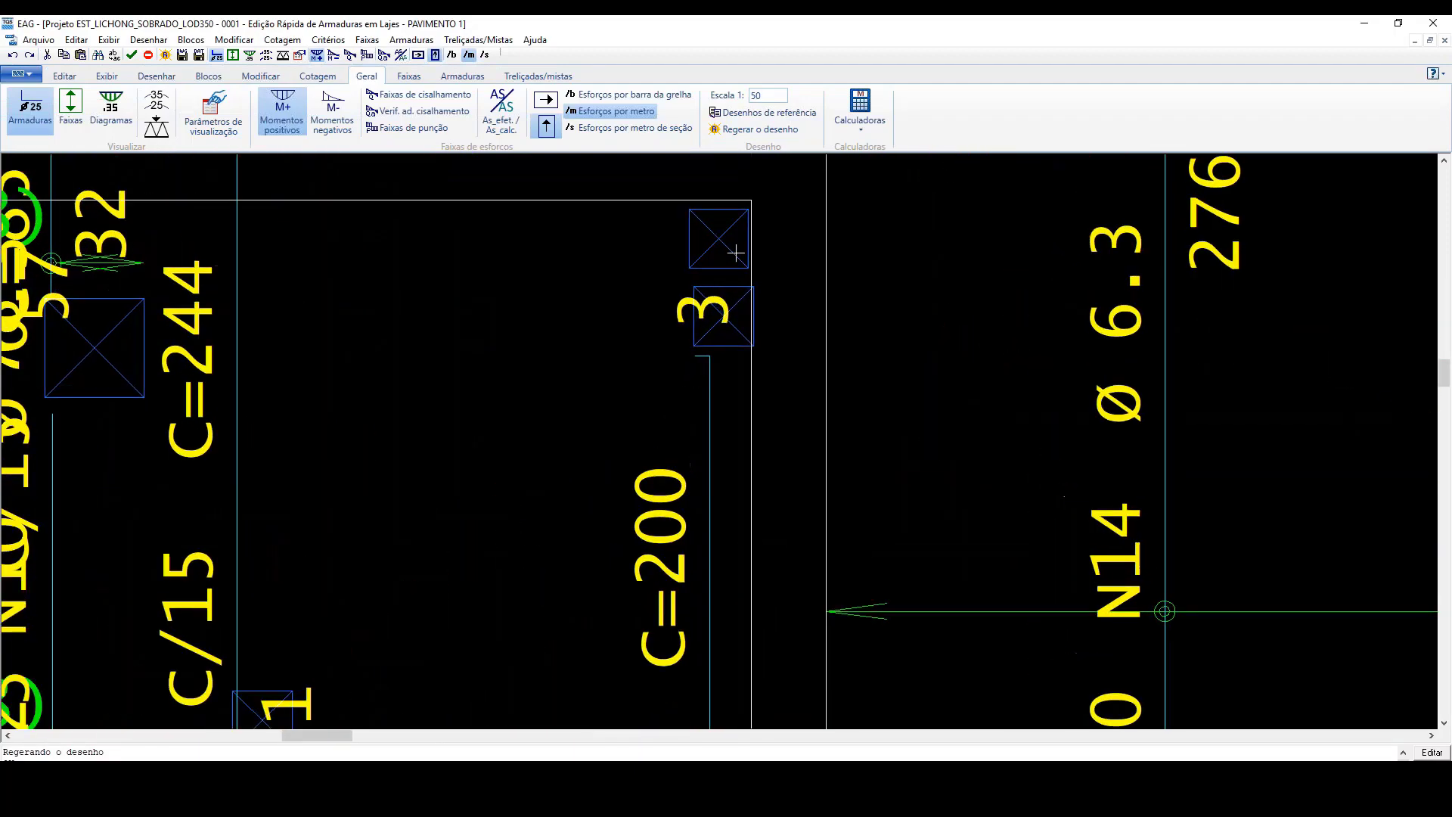
scroll(736, 253, down, 6)
scroll(734, 257, down, 3)
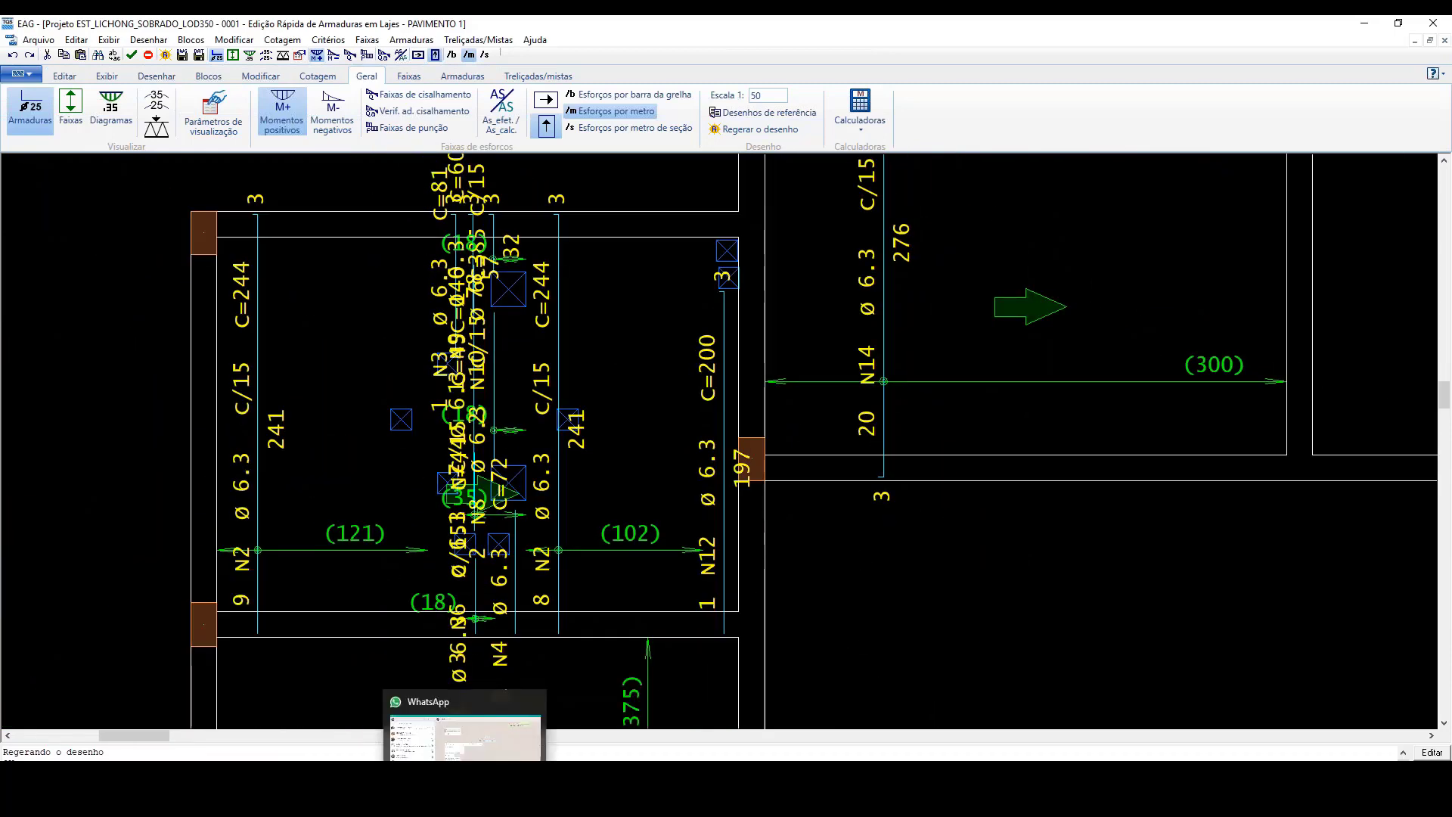
Step: Switch to the PowerPoint slide show and present the structural engineering process diagram from MATRIZ to Entregáveis
mouse_move(910, 812)
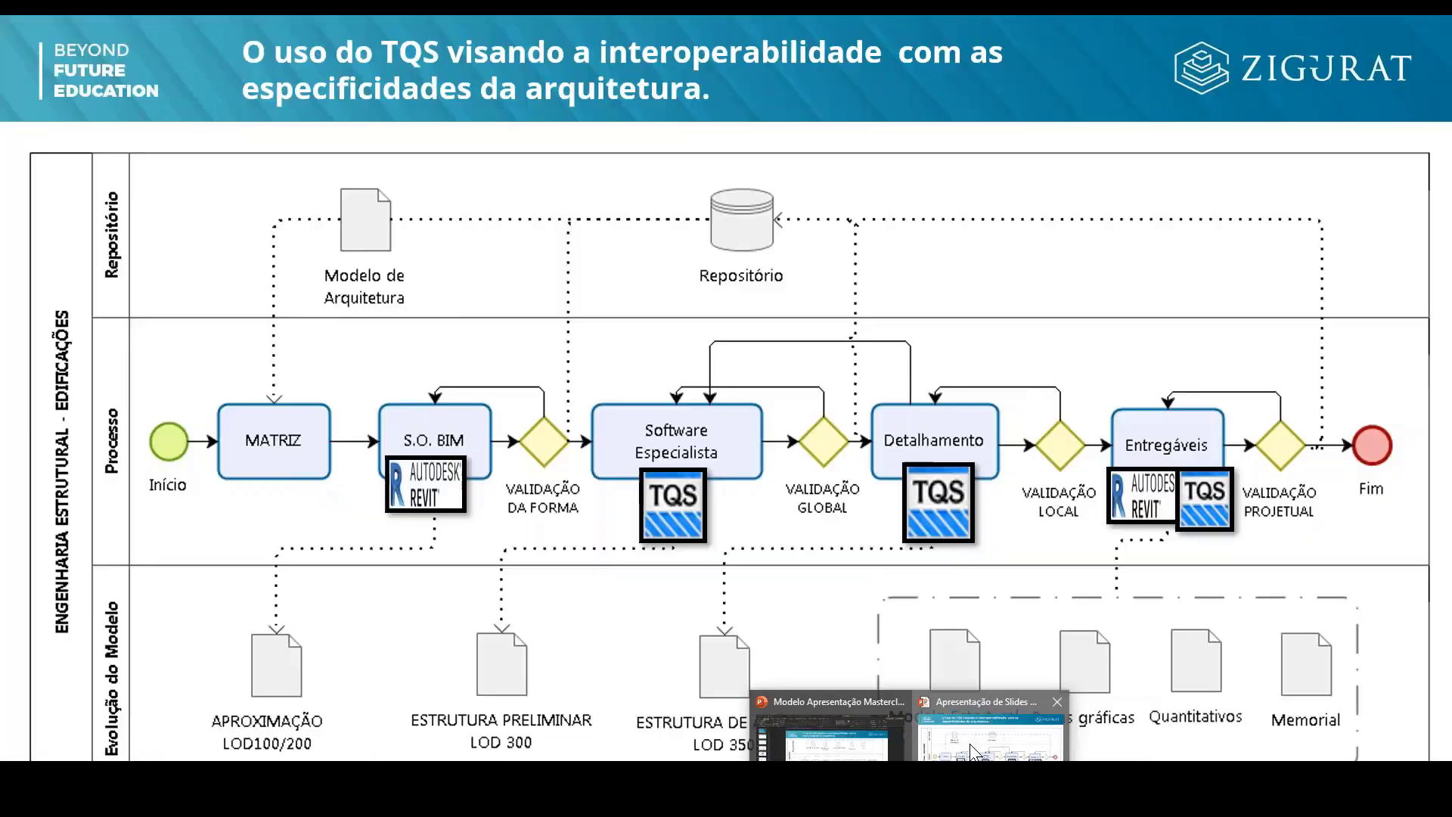
click(970, 745)
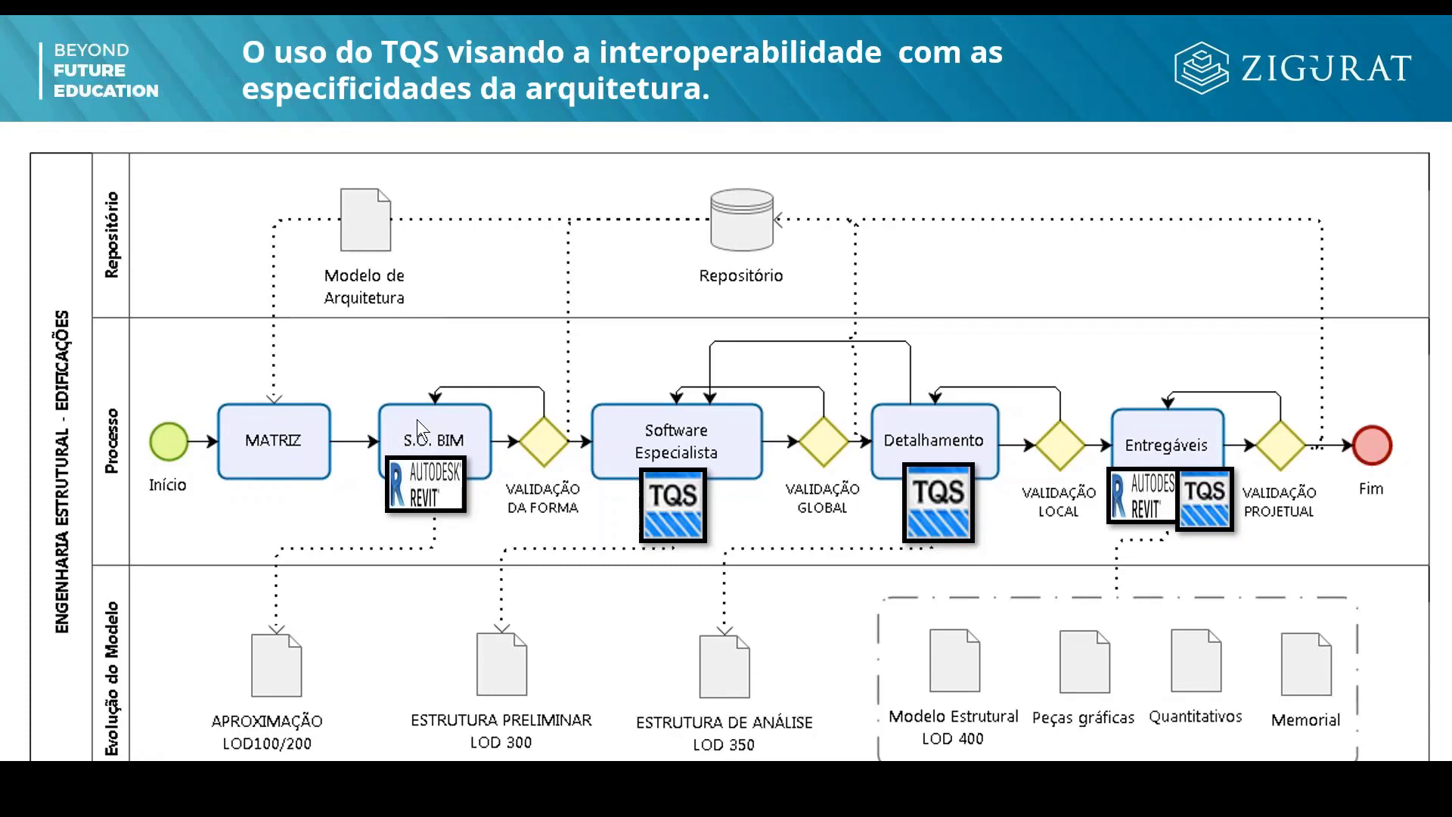
click(799, 428)
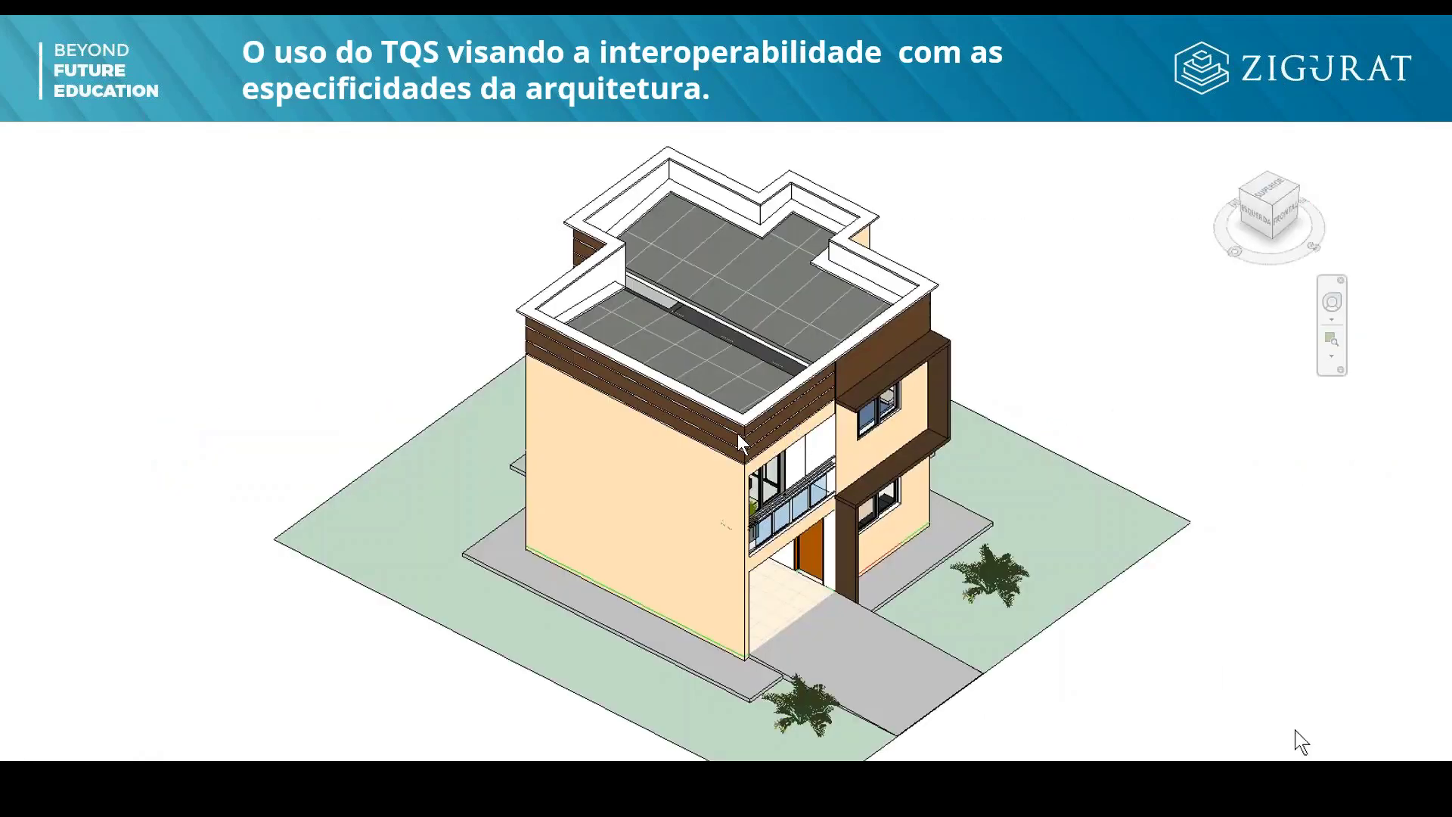
key(Left)
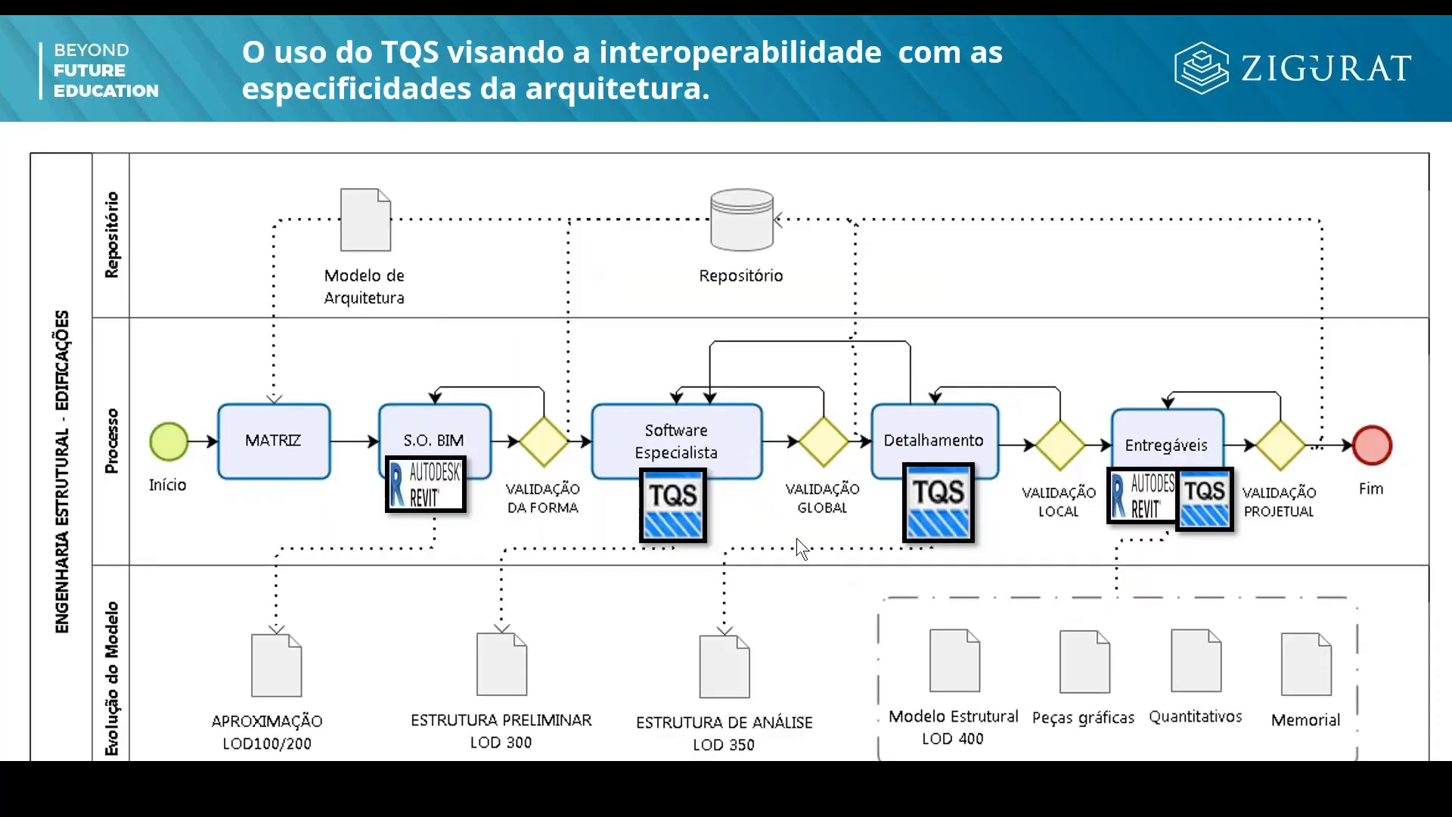